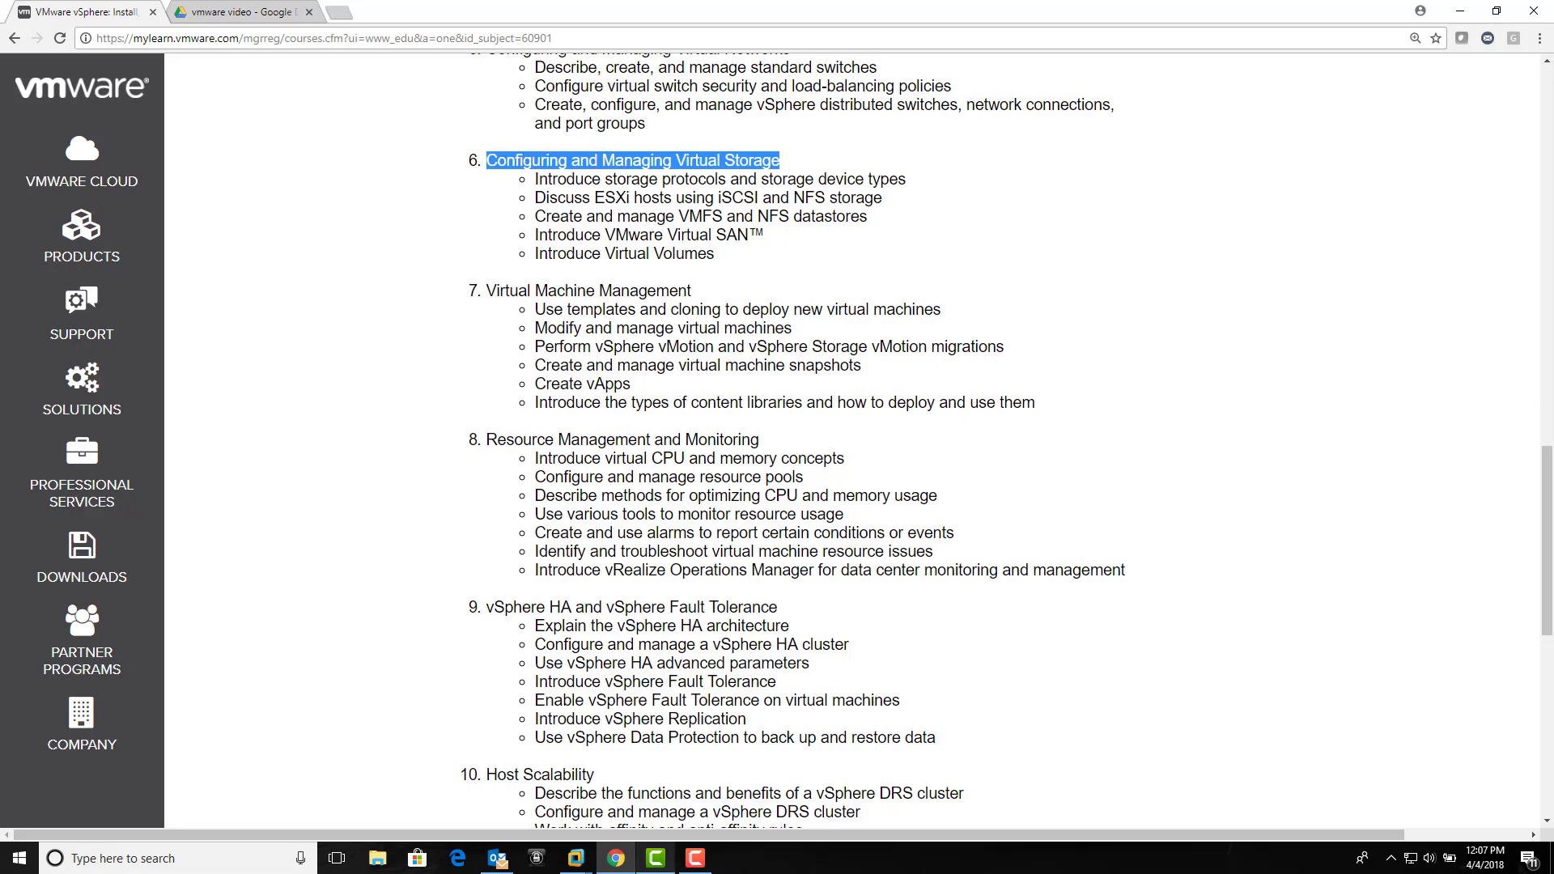
Step: Pause the Camtasia recording and launch Microsoft Paint with a blank 1152 × 648 canvas
click(695, 858)
click(1475, 789)
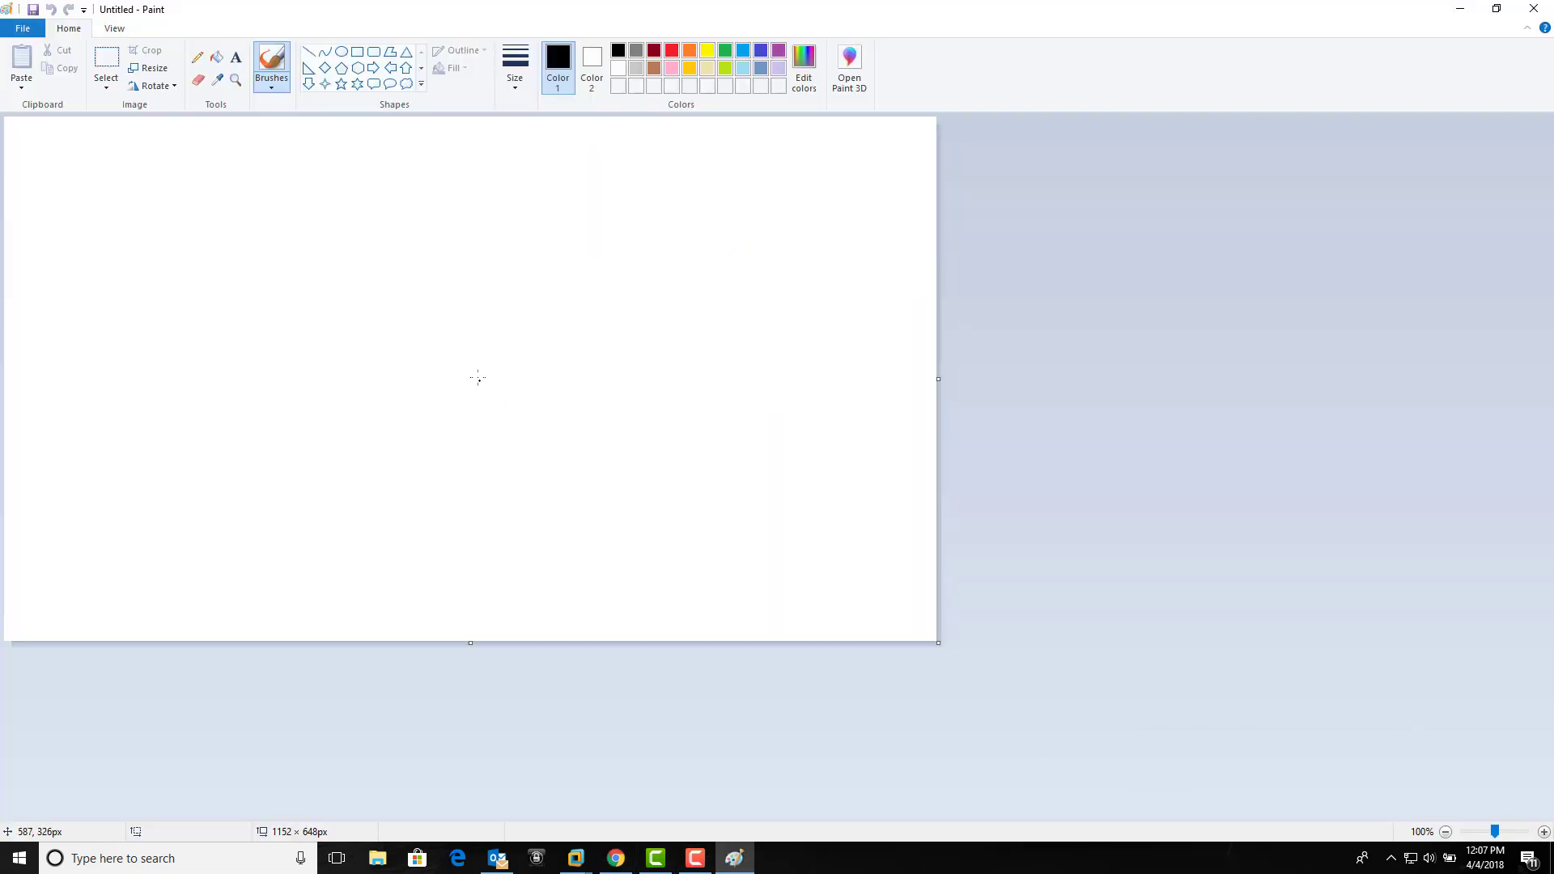
Step: Draw five outlined rectangles on the Paint canvas using the Rectangle shape
click(359, 61)
drag(108, 180, 158, 499)
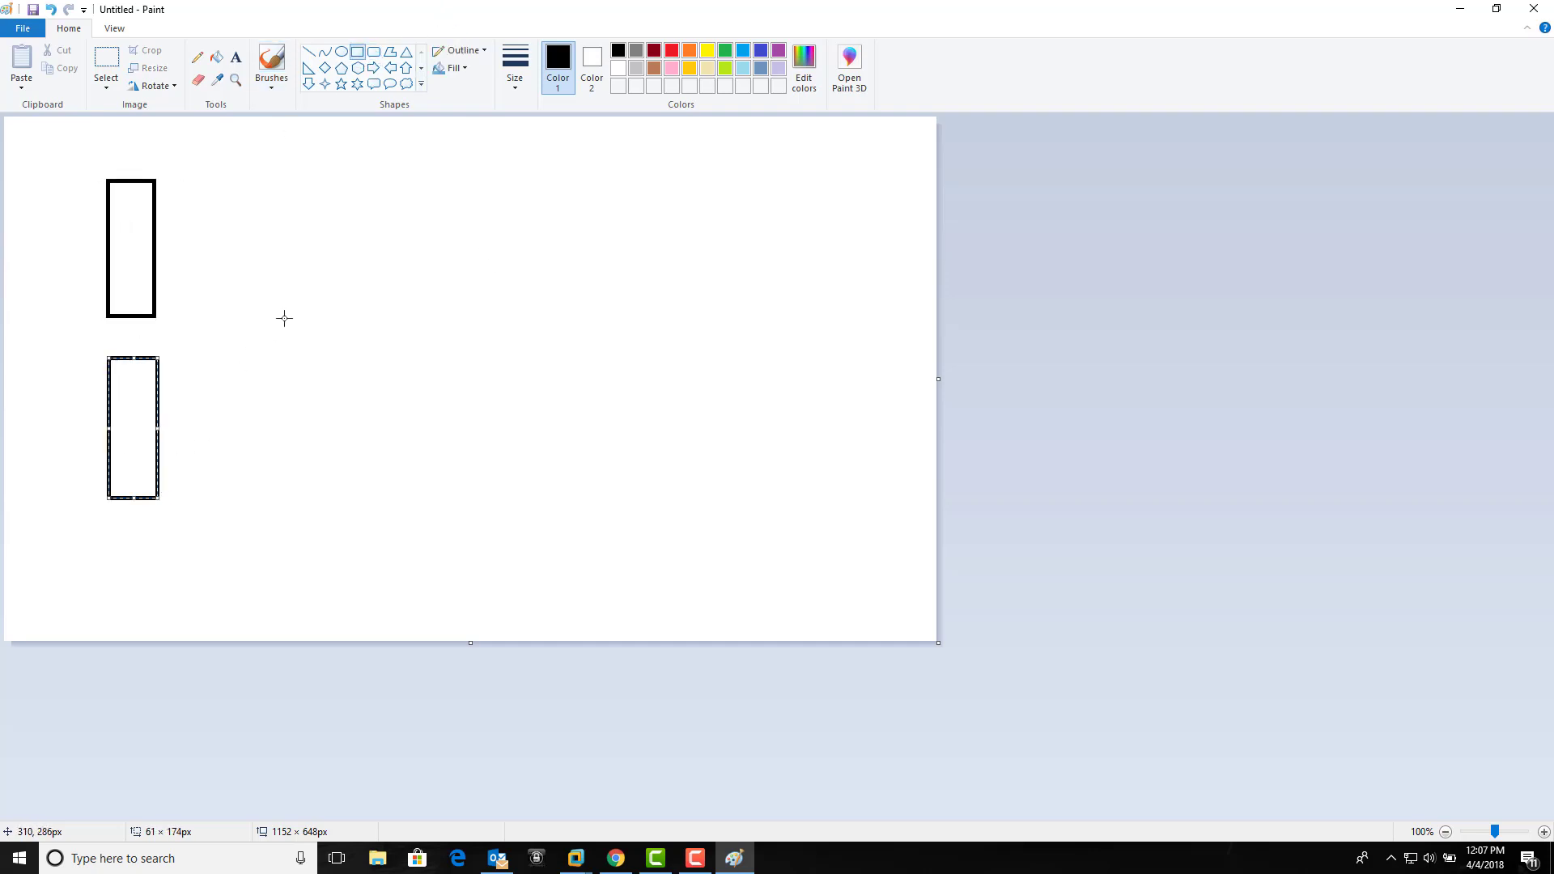
drag(318, 264, 366, 406)
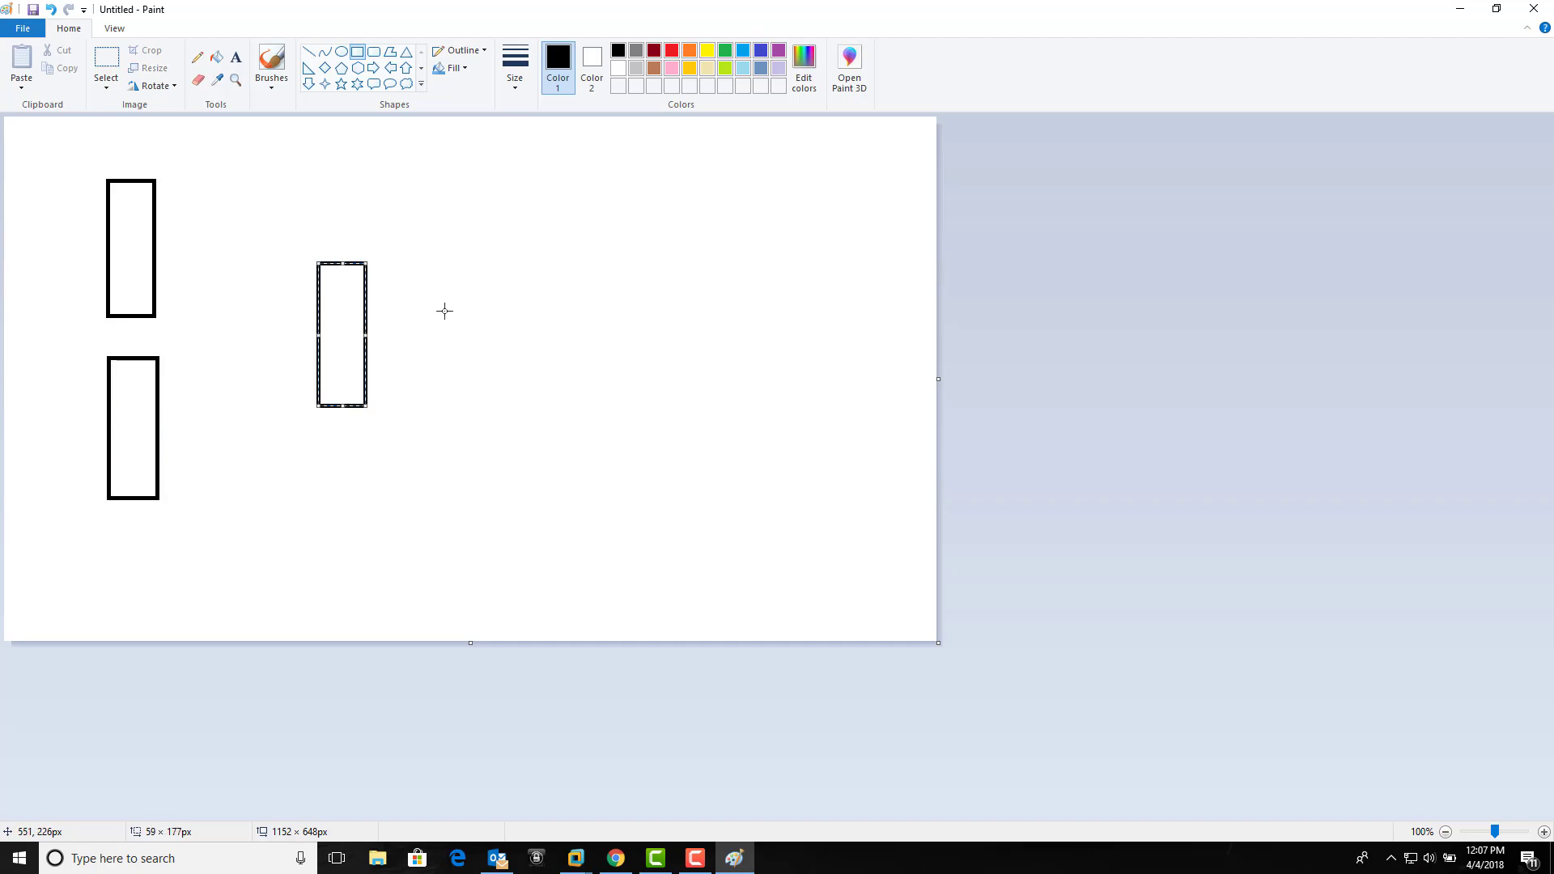
drag(477, 258, 518, 406)
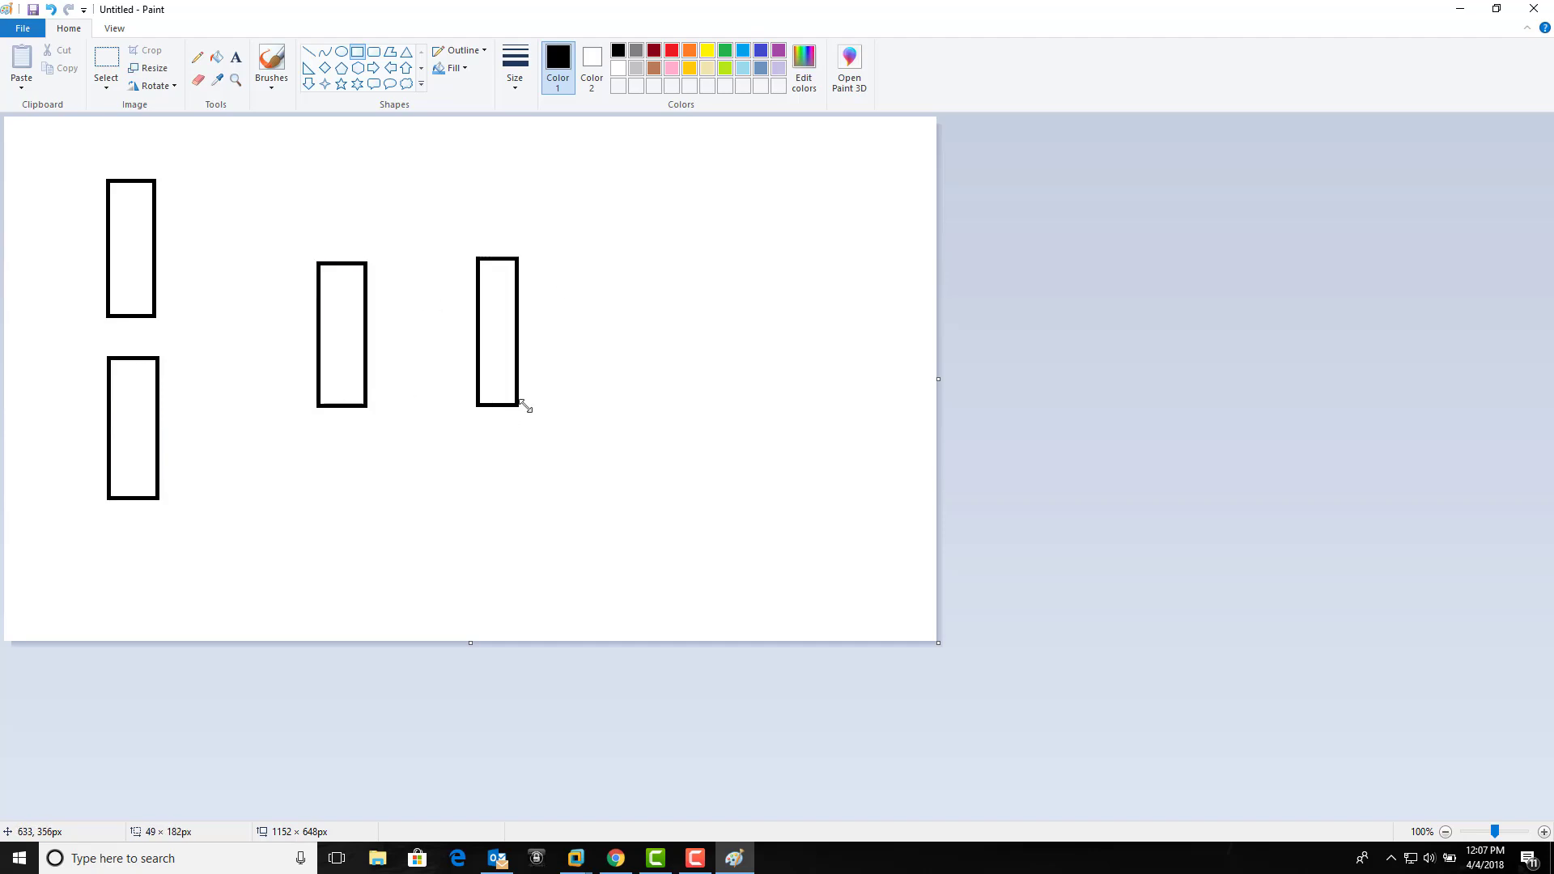
click(325, 144)
drag(320, 126, 359, 221)
click(376, 212)
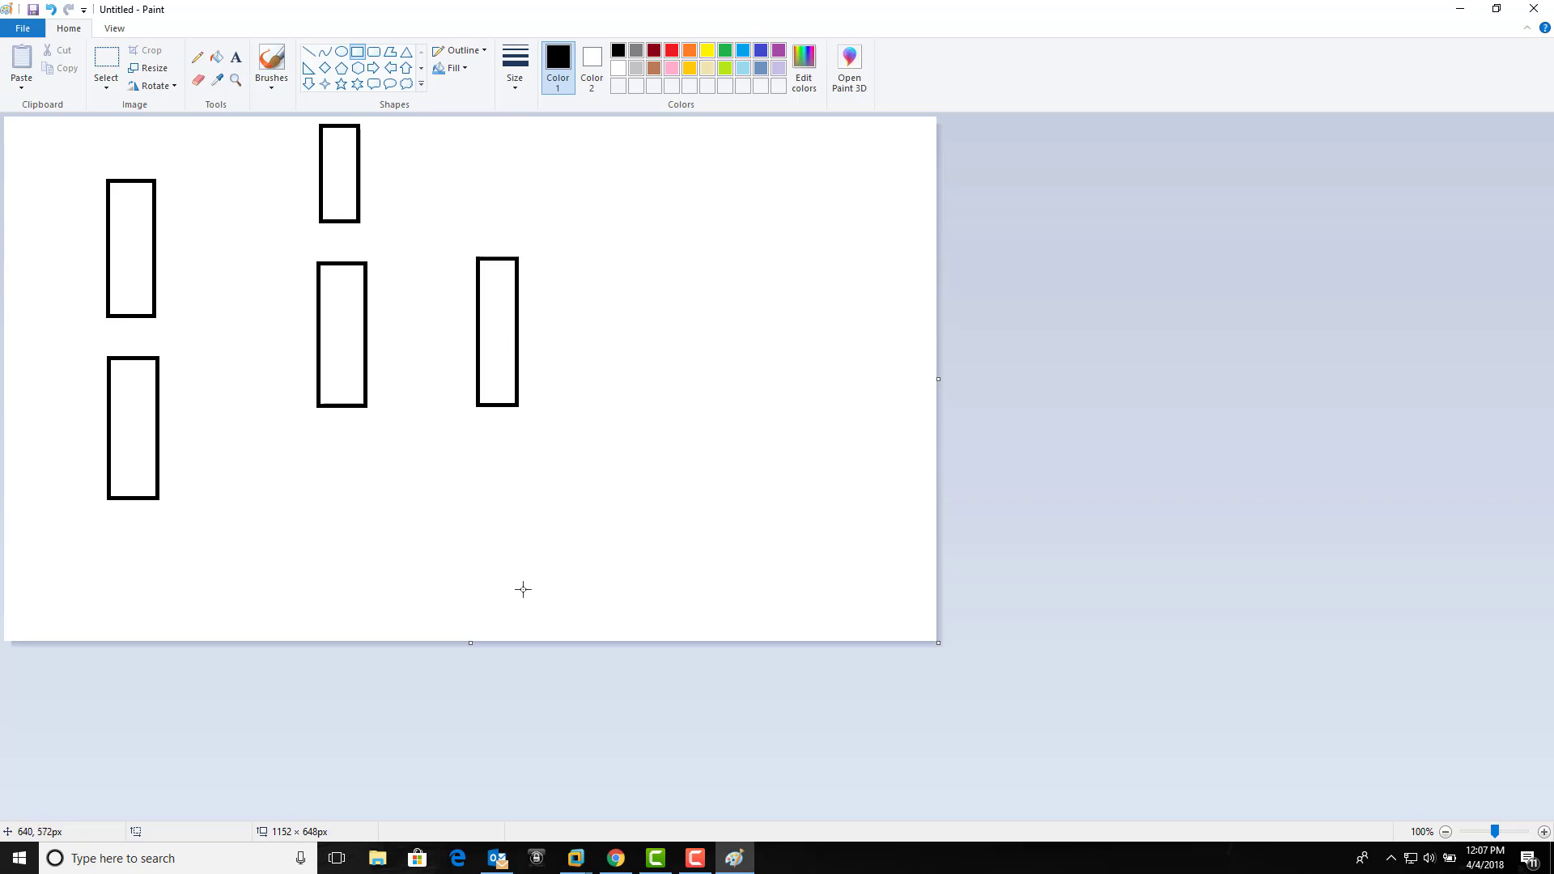
Step: Minimize Paint and bring the vCenter machine's vSphere Client to the front
mouse_move(587, 860)
click(1460, 9)
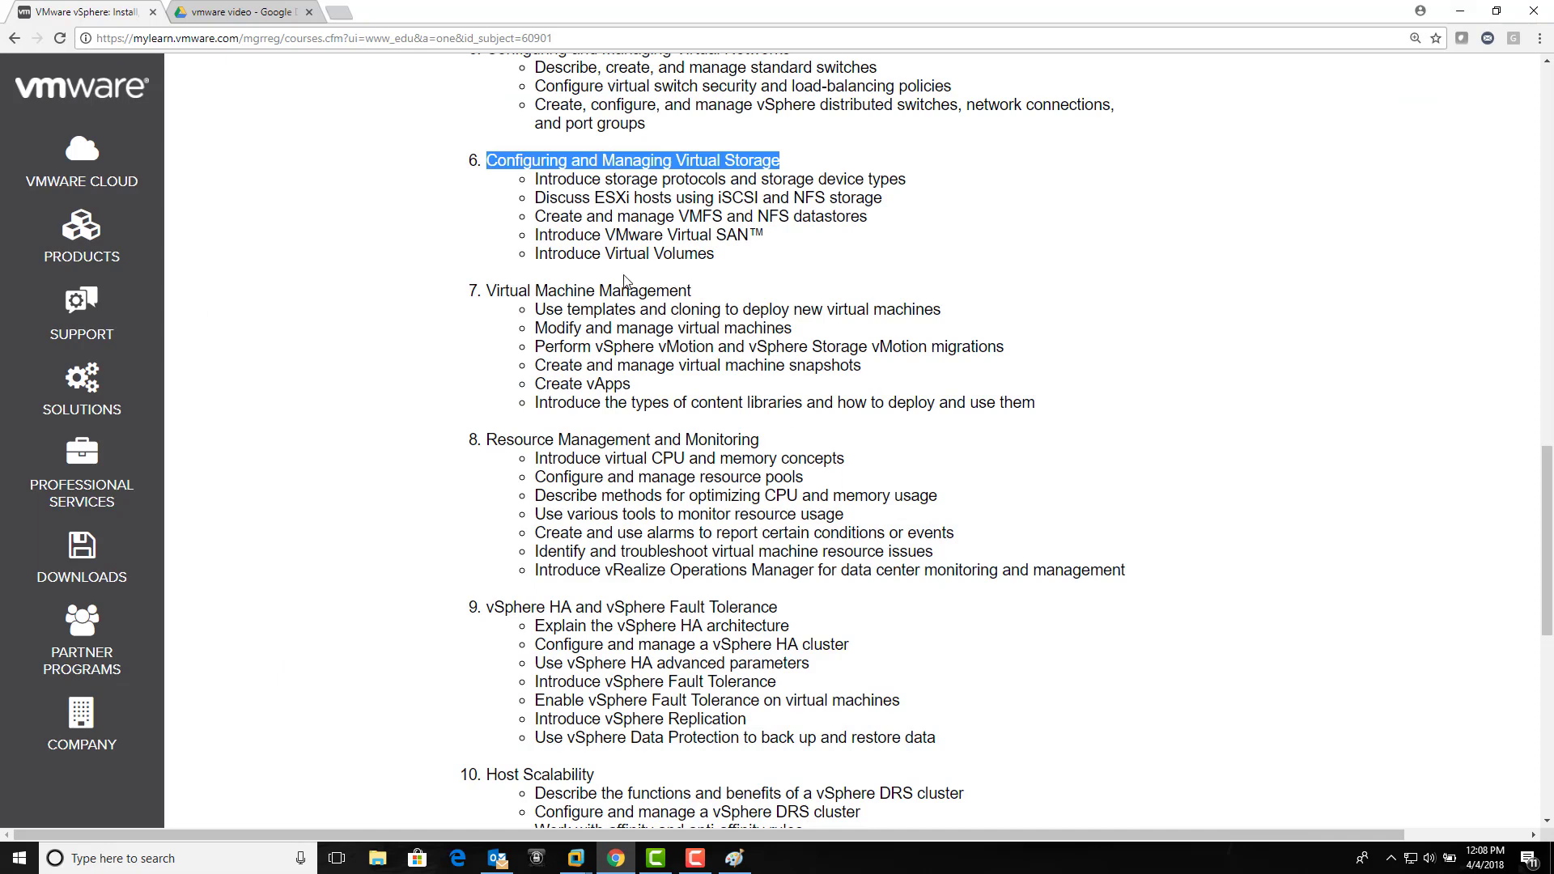
click(541, 176)
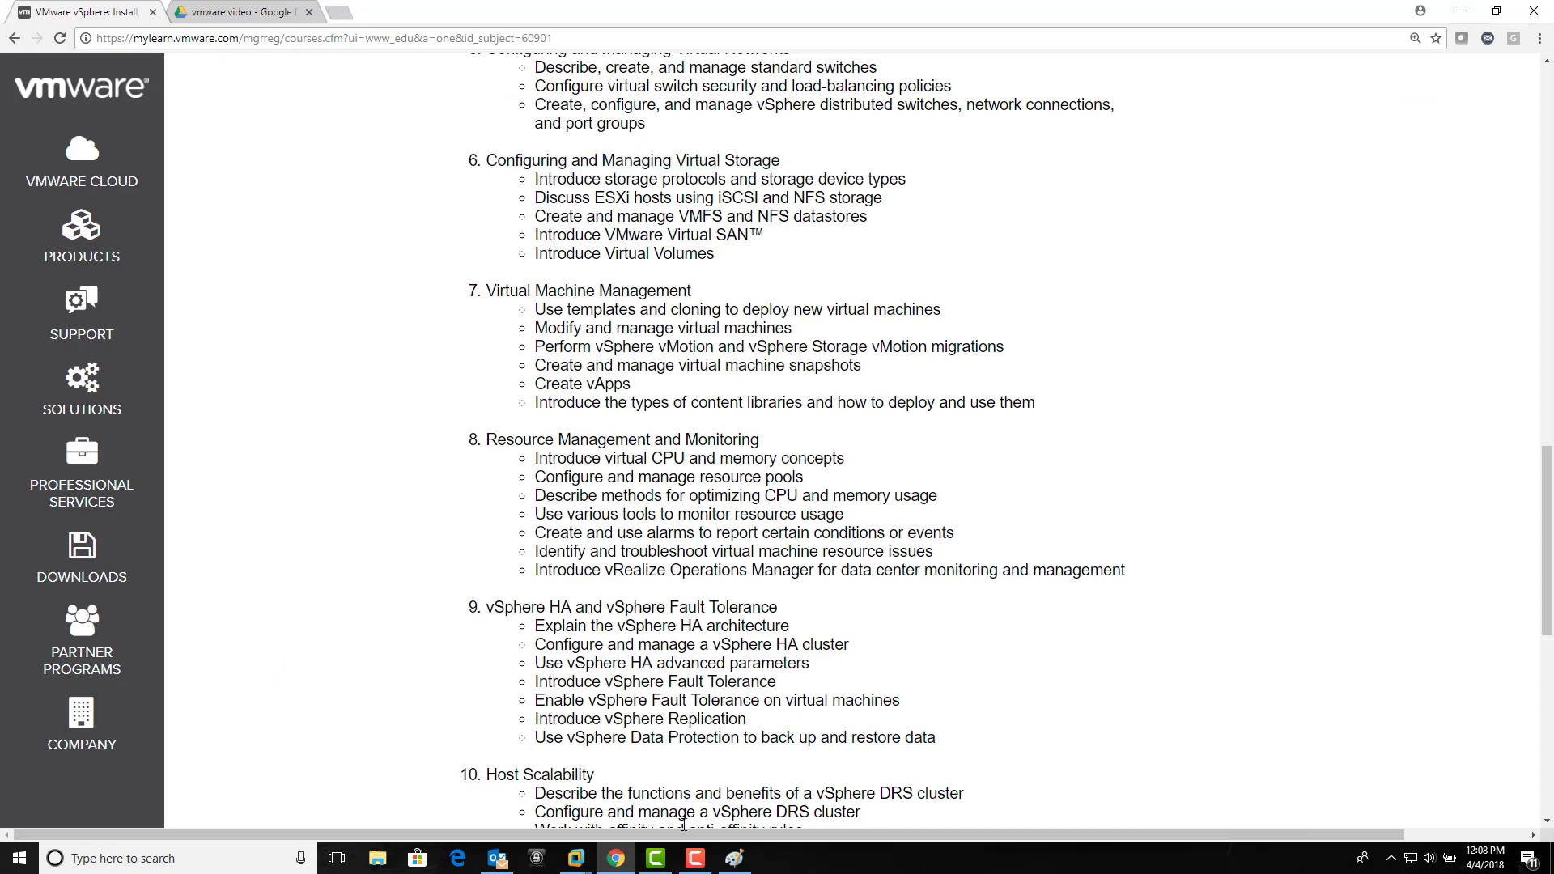
click(691, 752)
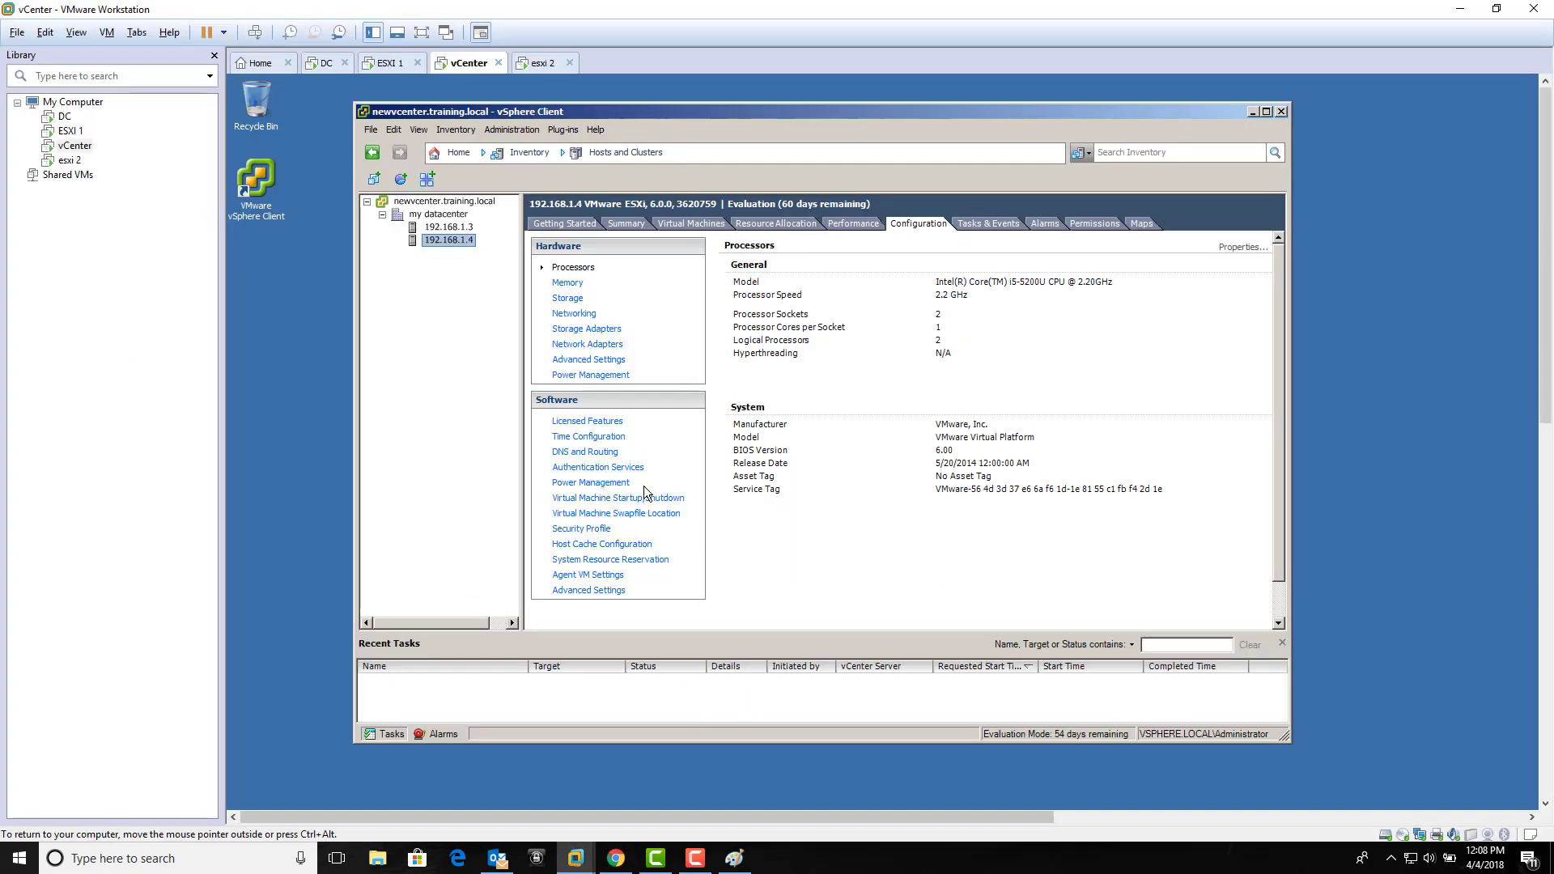
Step: Show host 192.168.1.3's storage, listing datastore1, and cancel the Add Storage dialog
click(464, 229)
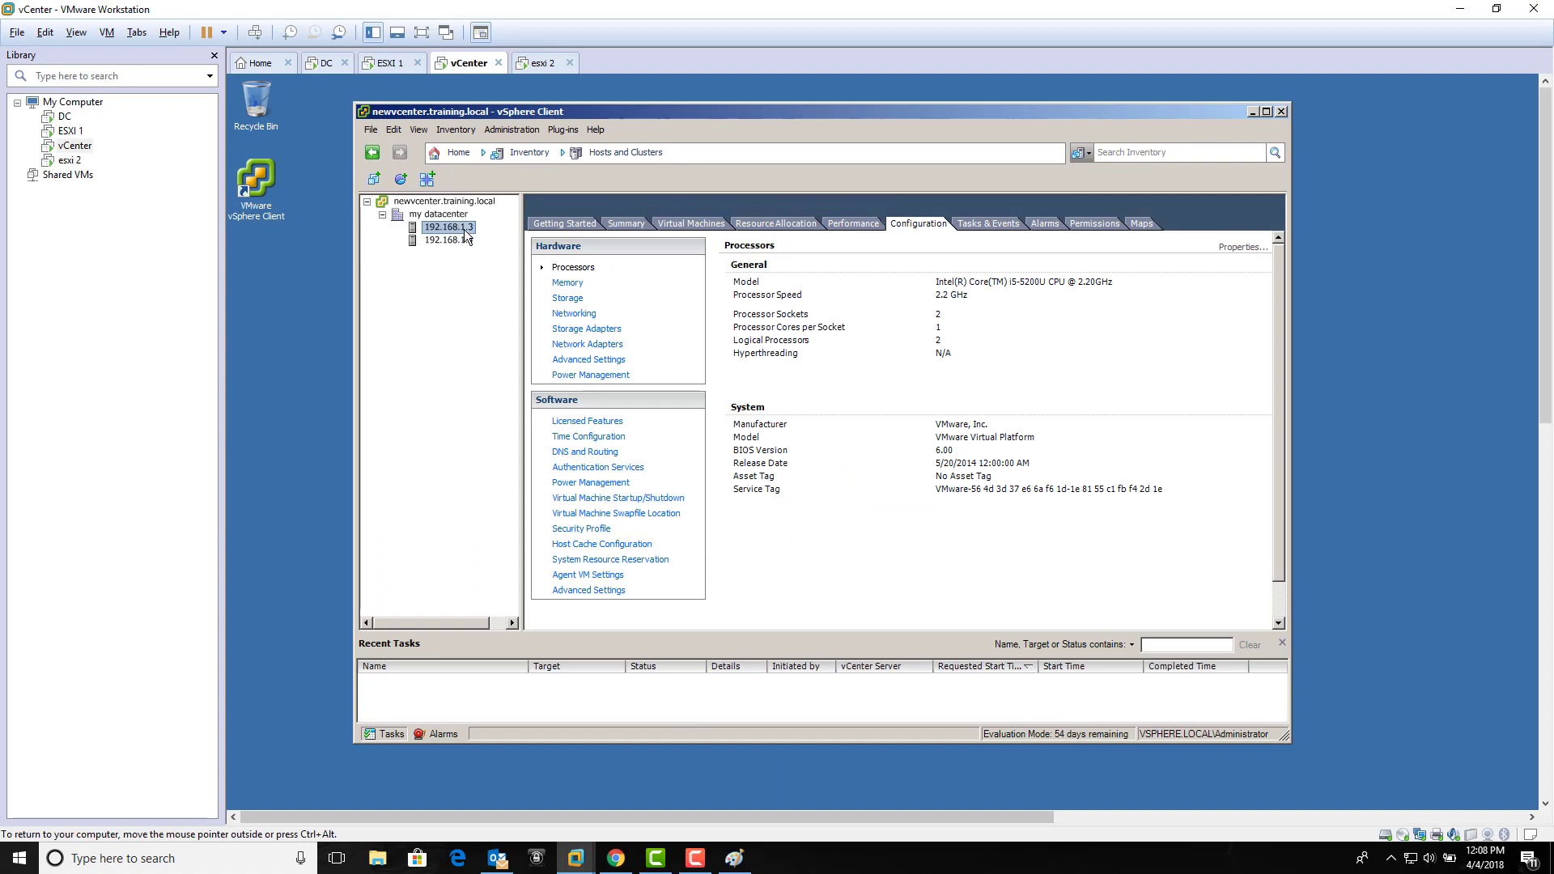
click(571, 299)
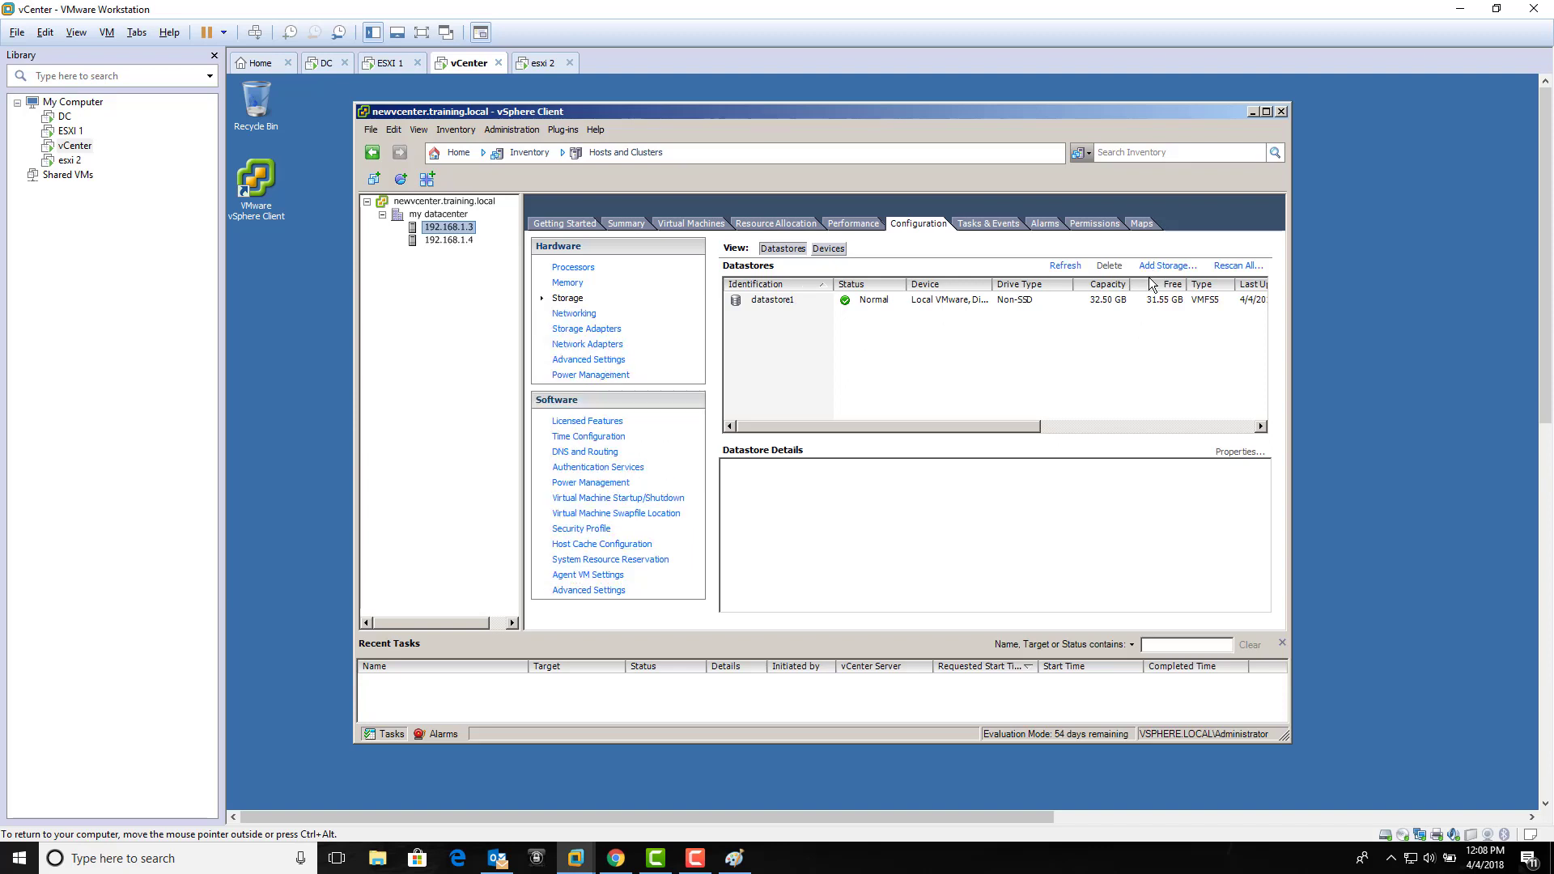
click(1167, 265)
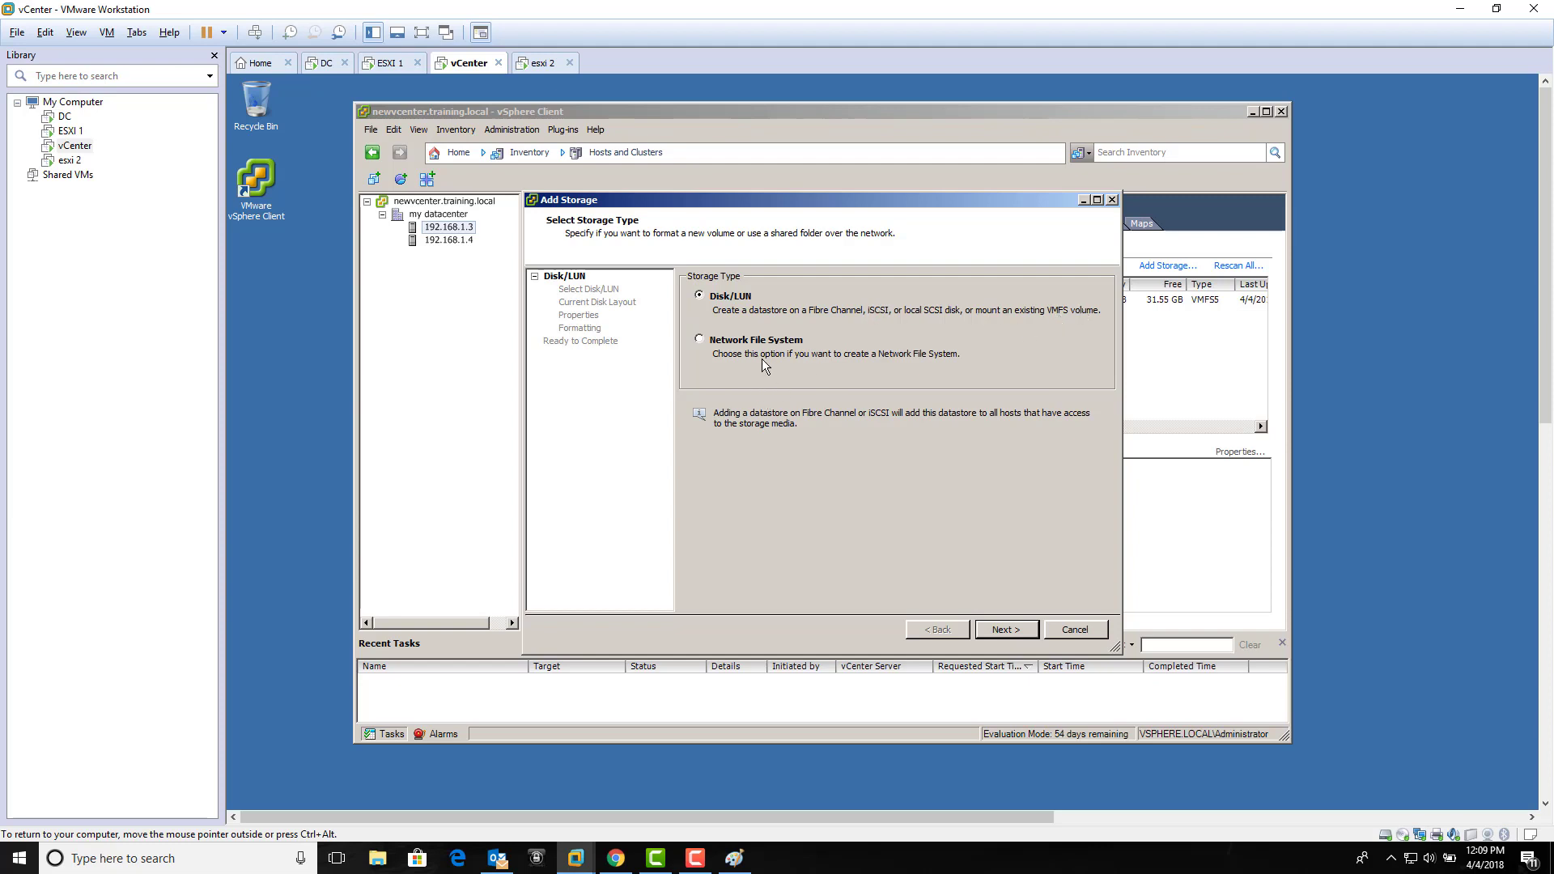
click(1076, 630)
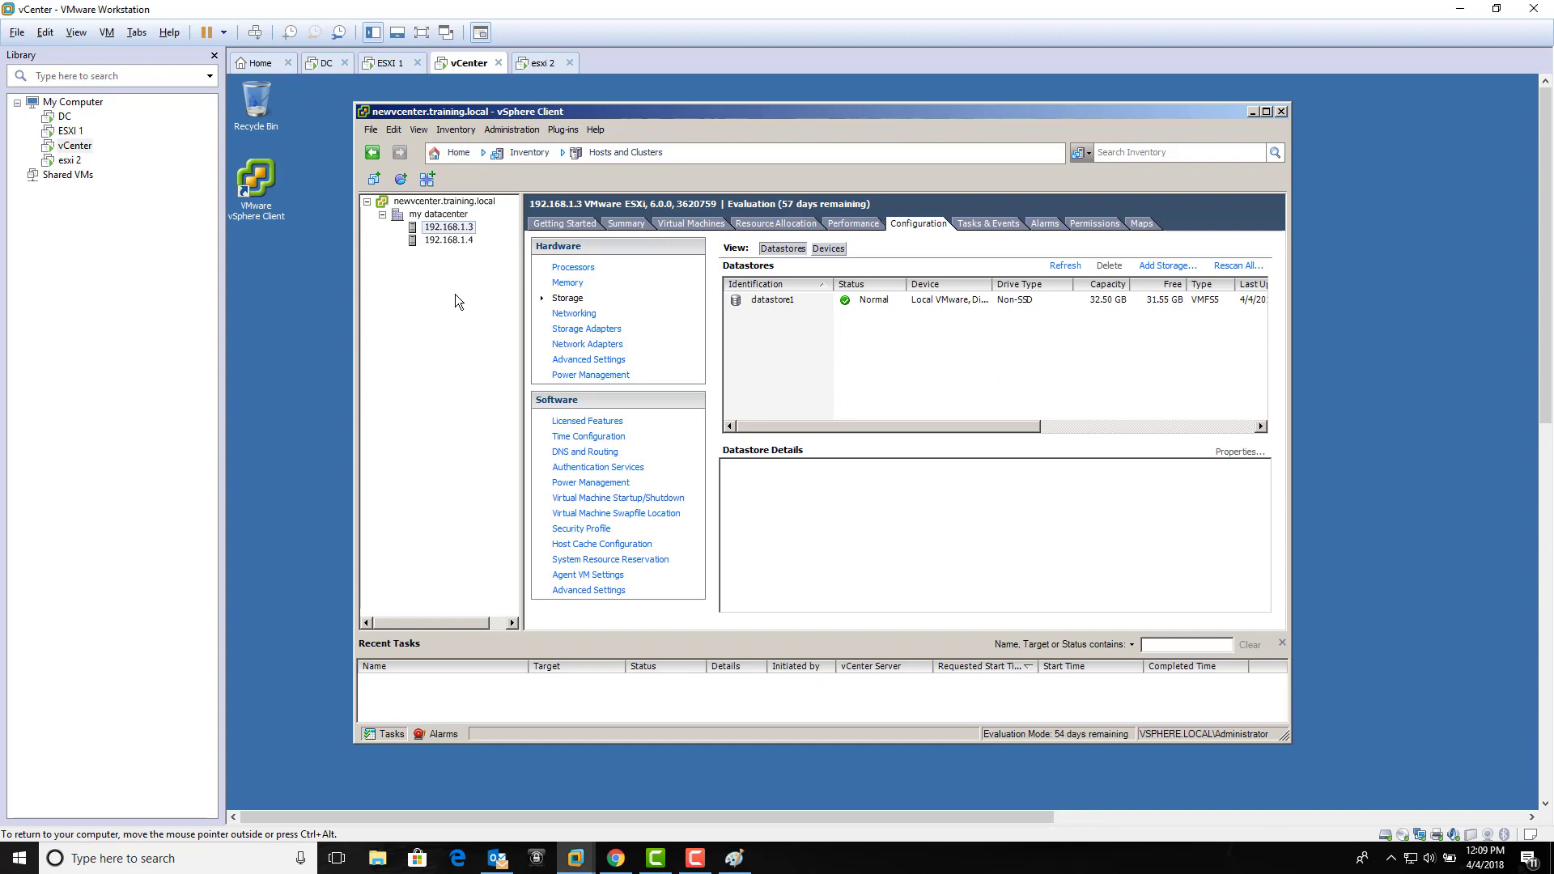
Step: Unlock the DC virtual machine with its password and show Server Manager maximized in full screen
click(325, 65)
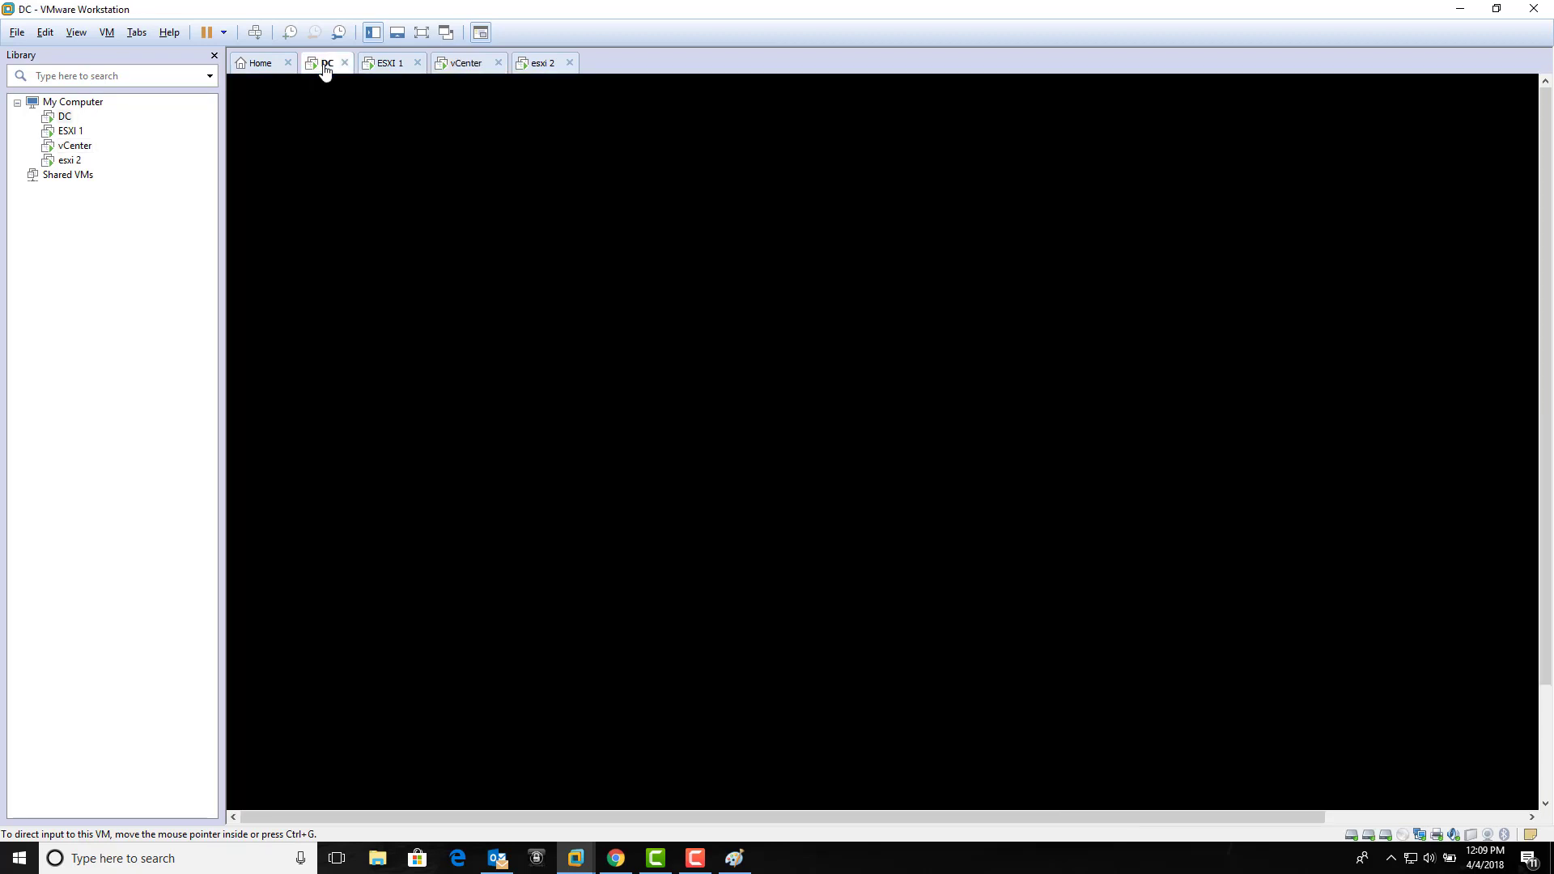
click(255, 32)
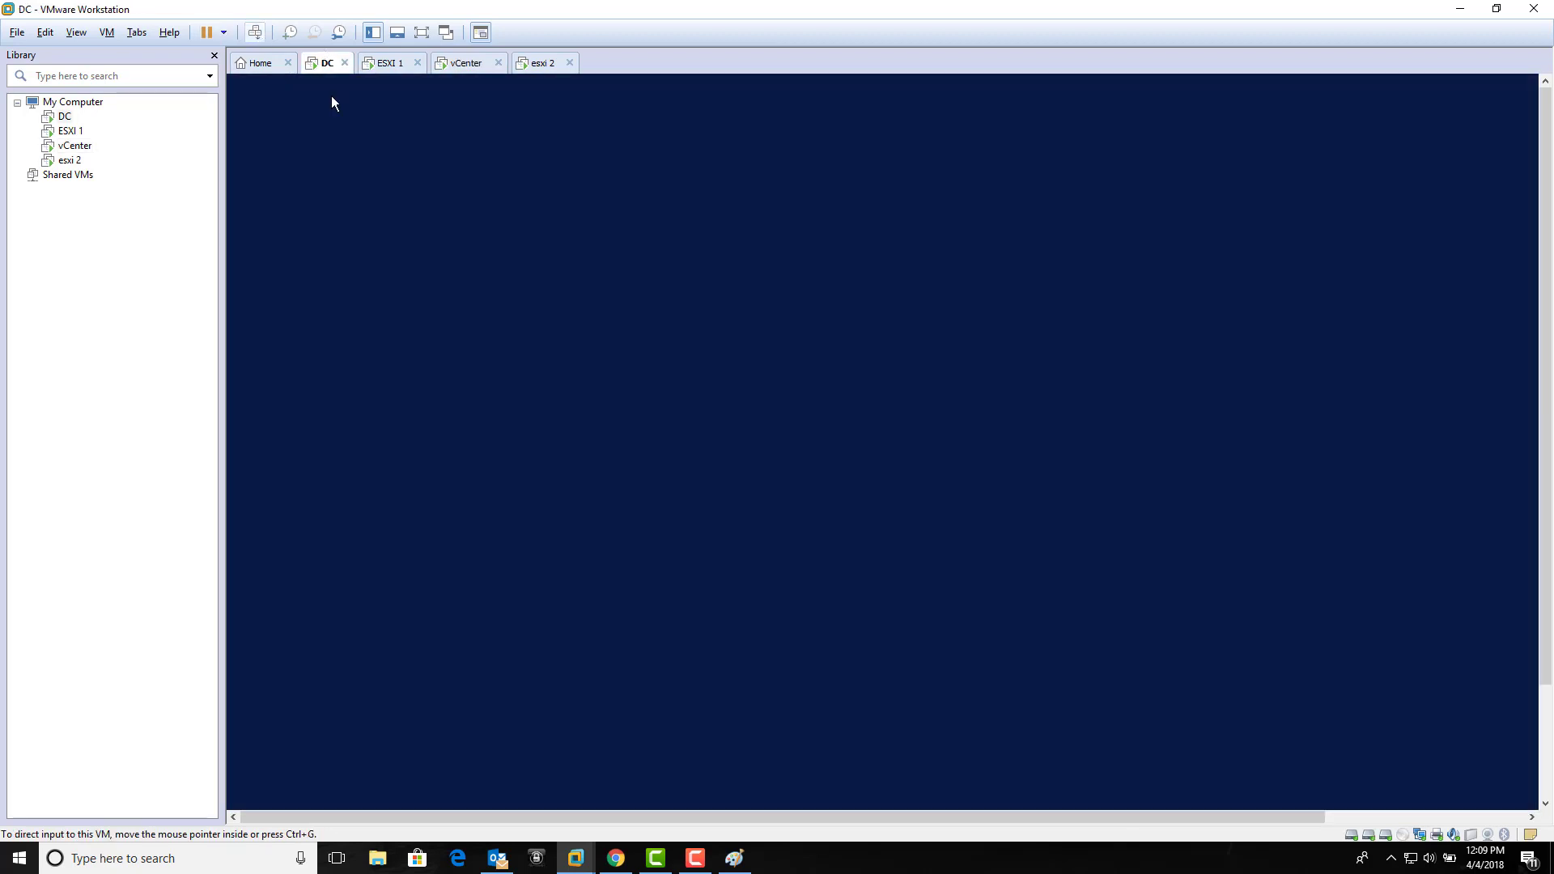
text(*******)
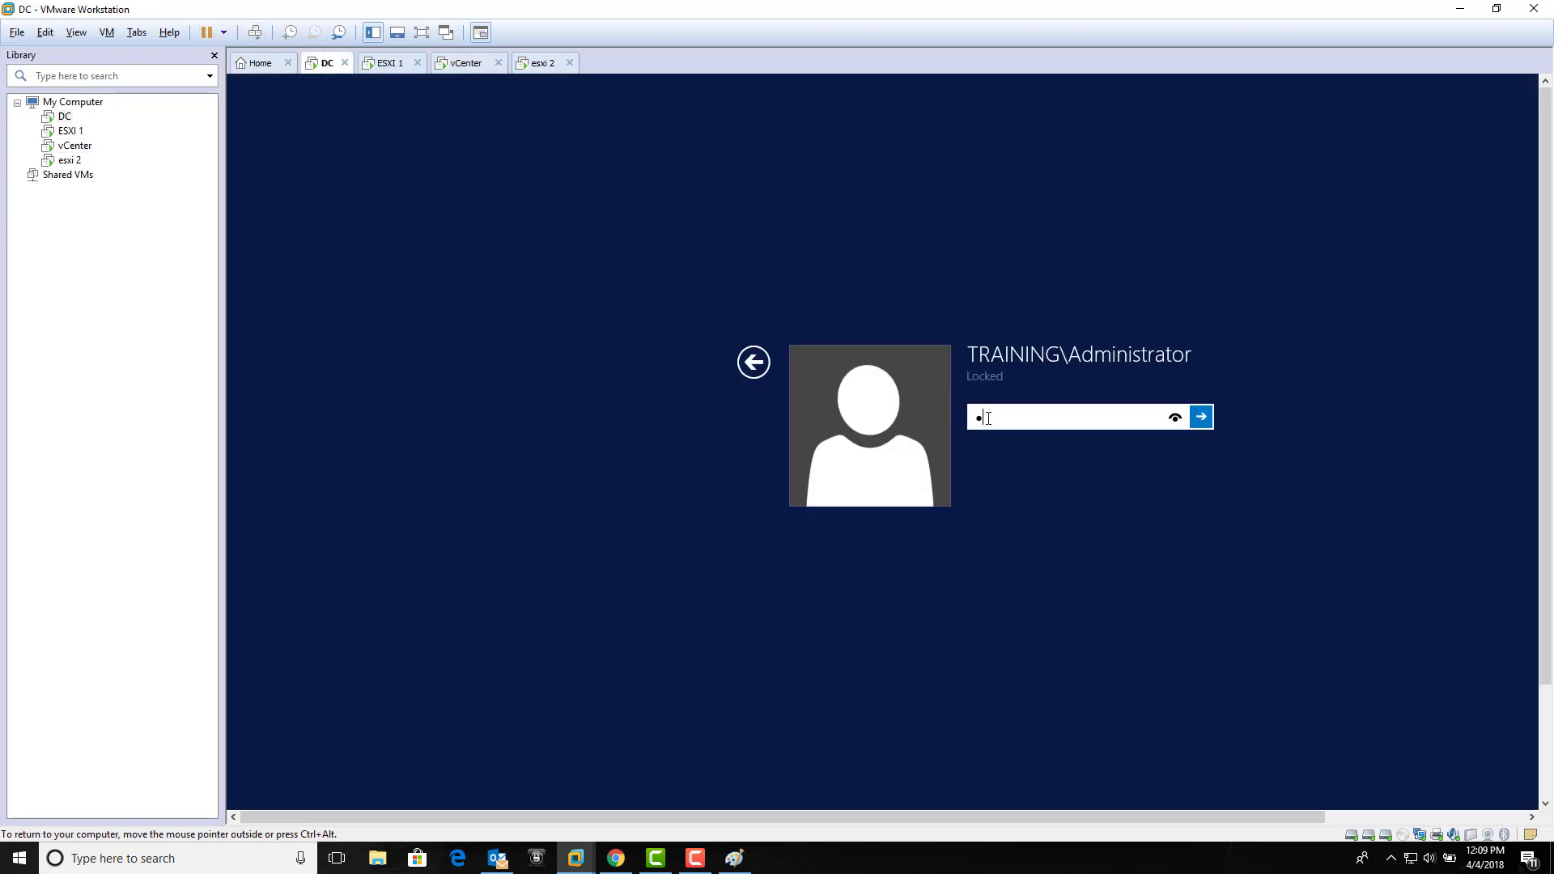
text(*****)
key(Return)
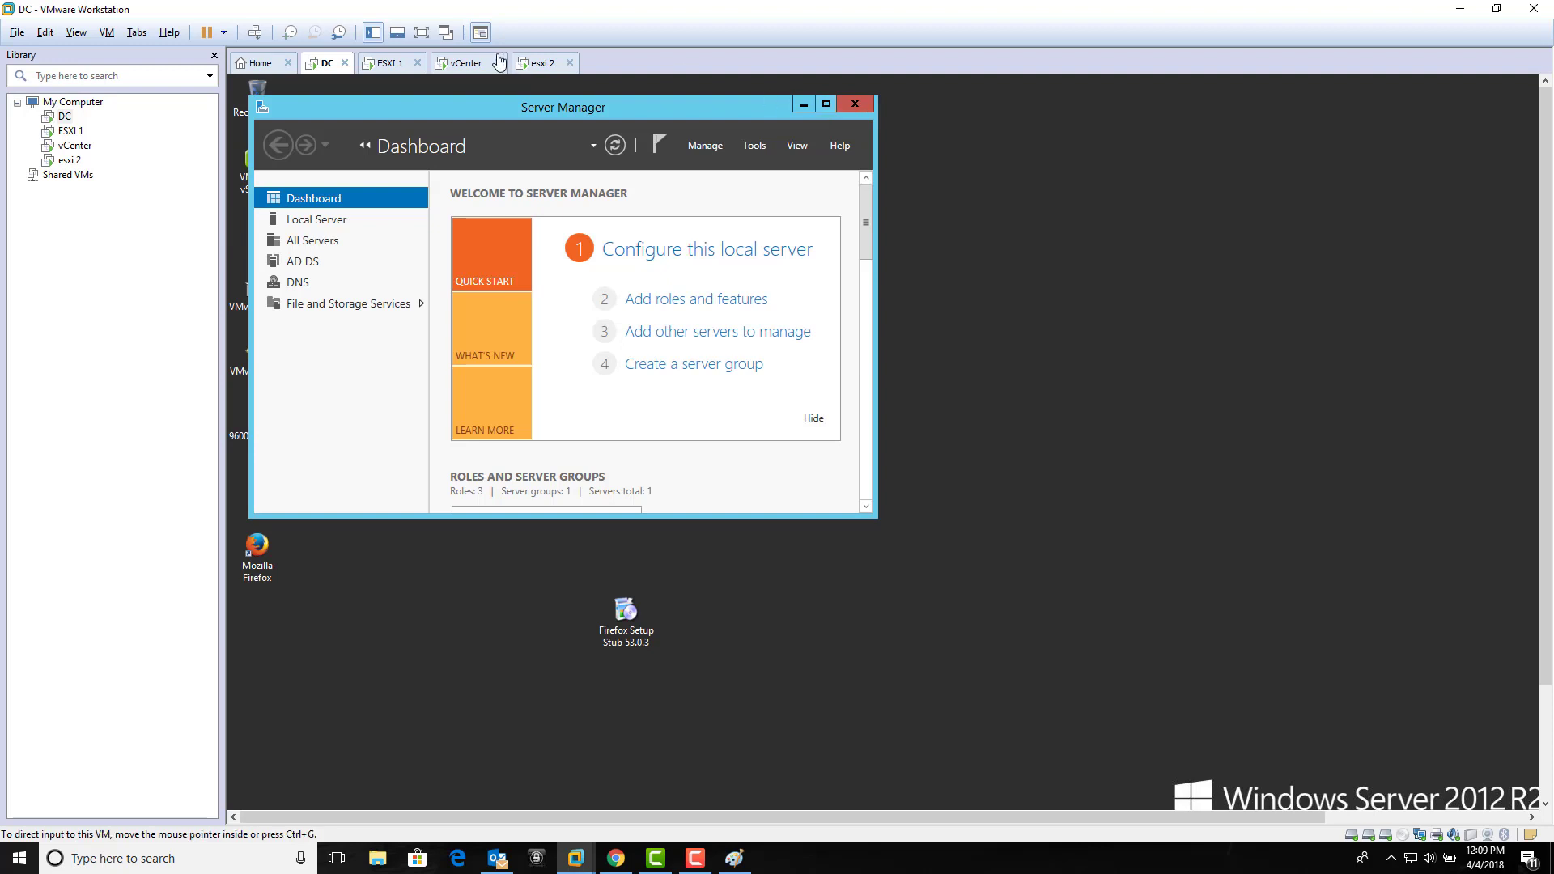
click(825, 103)
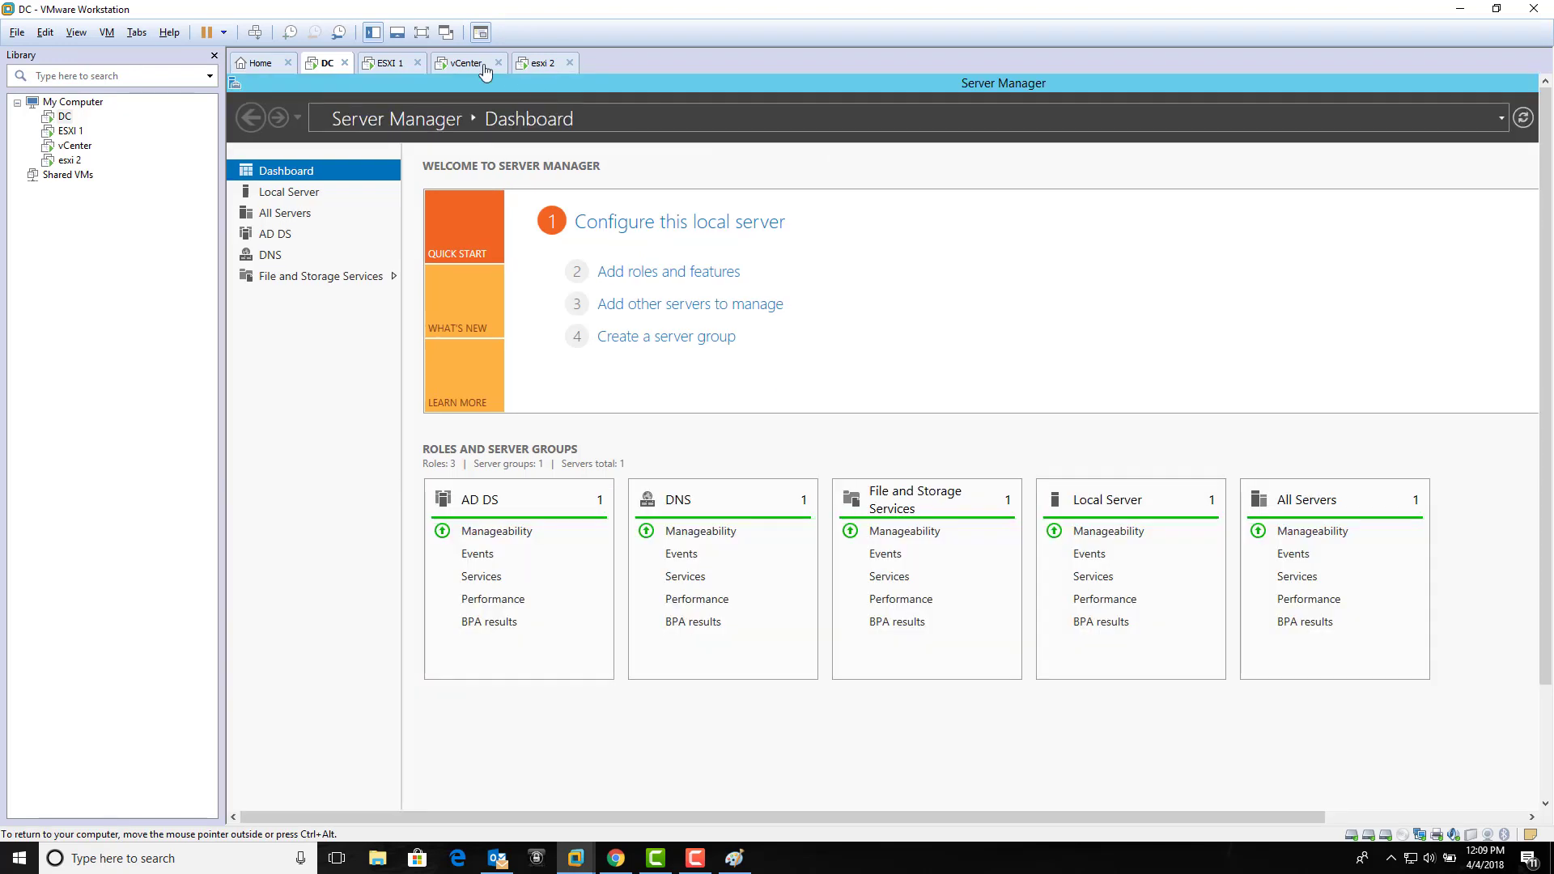
click(422, 33)
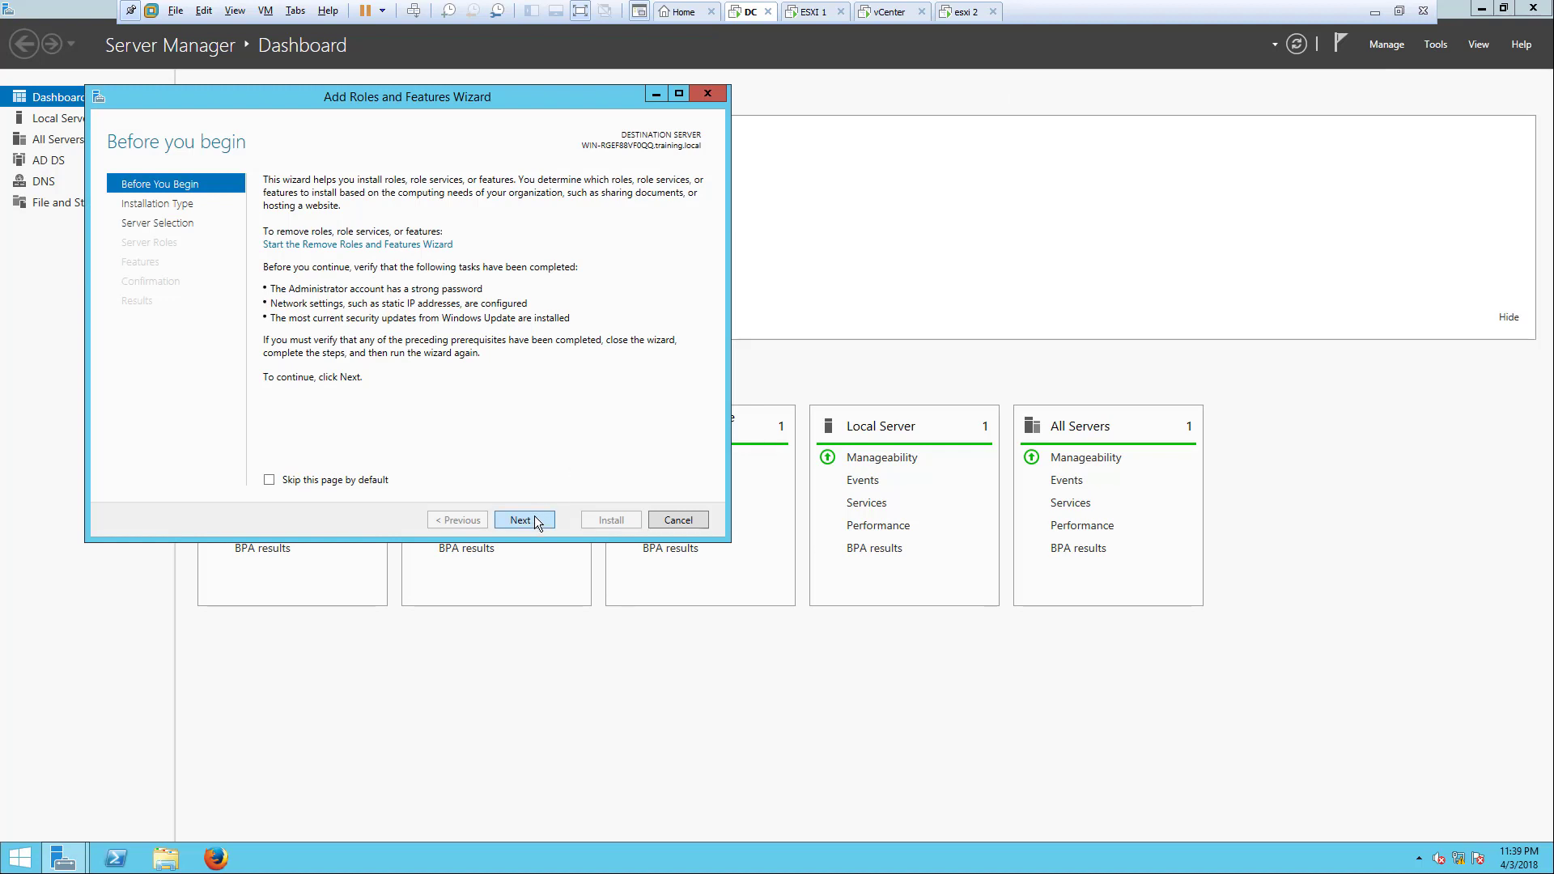
click(537, 523)
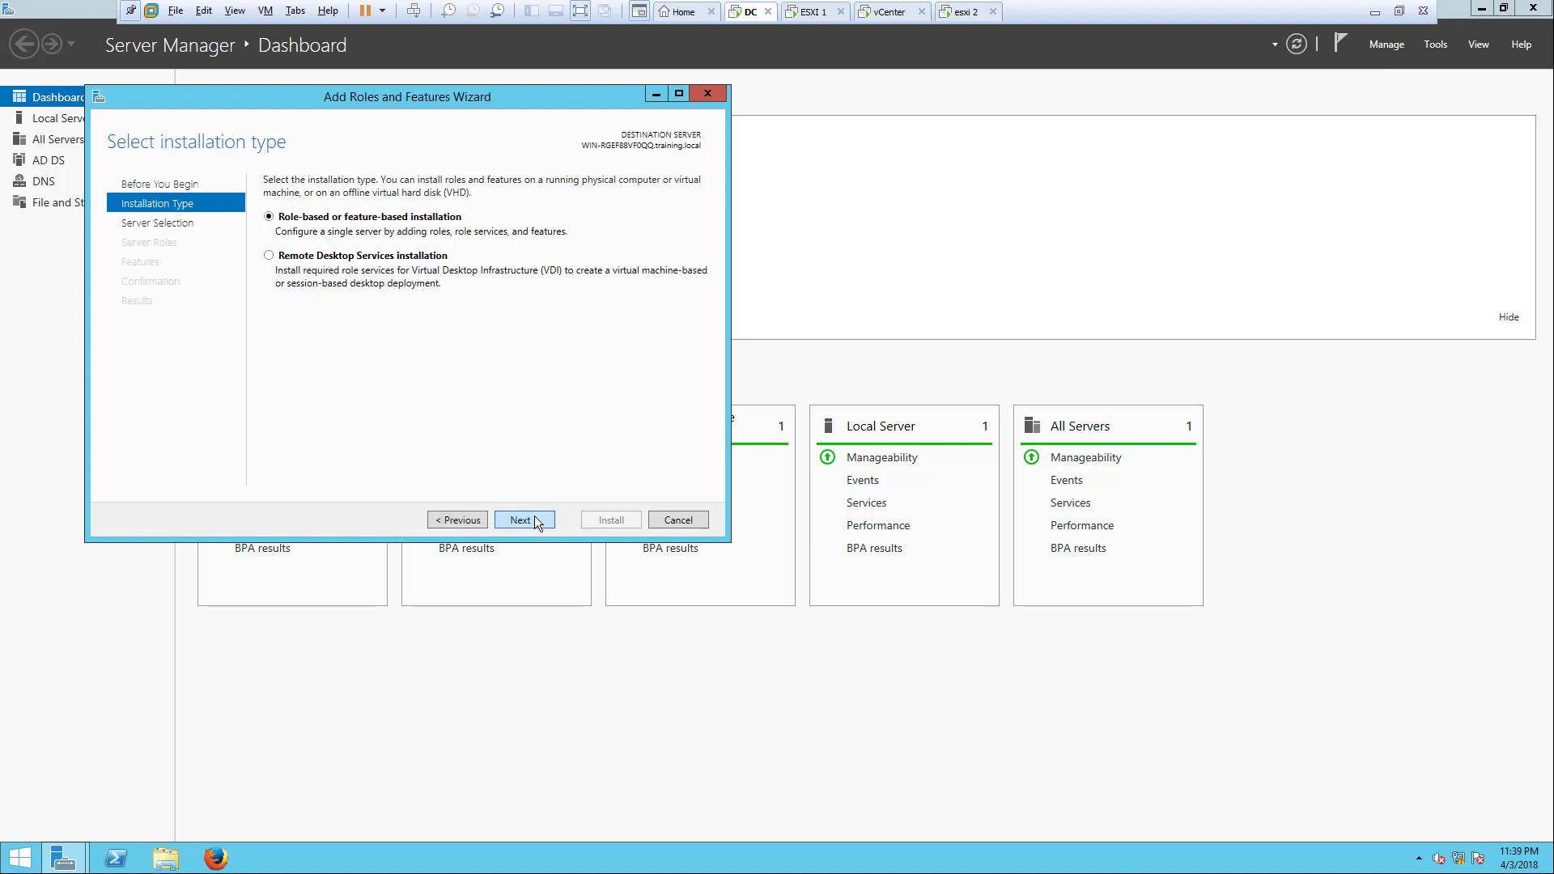
click(537, 523)
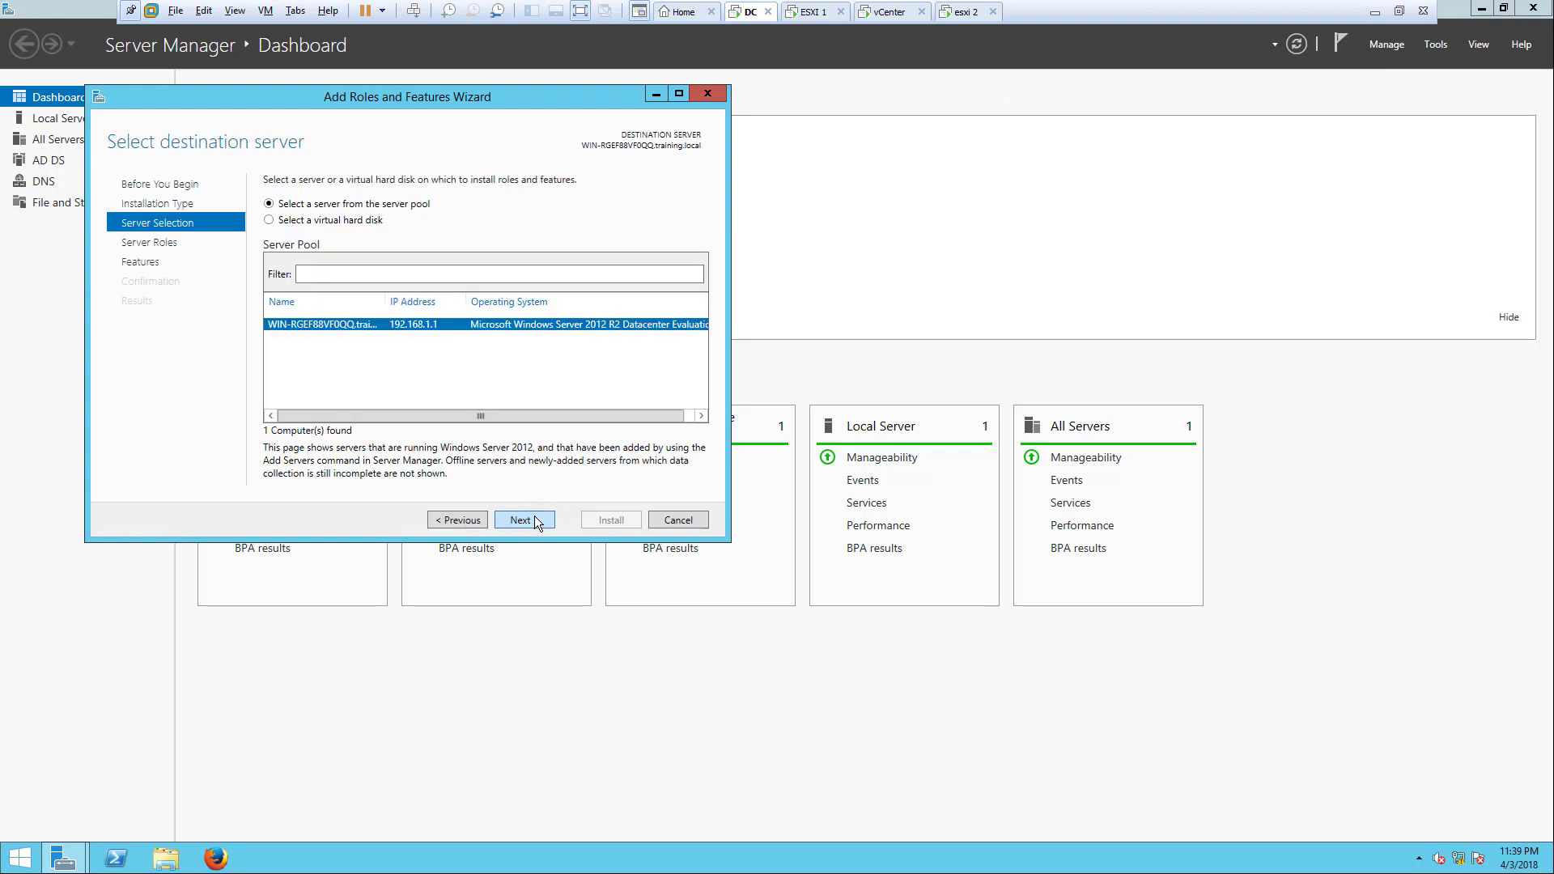
click(536, 521)
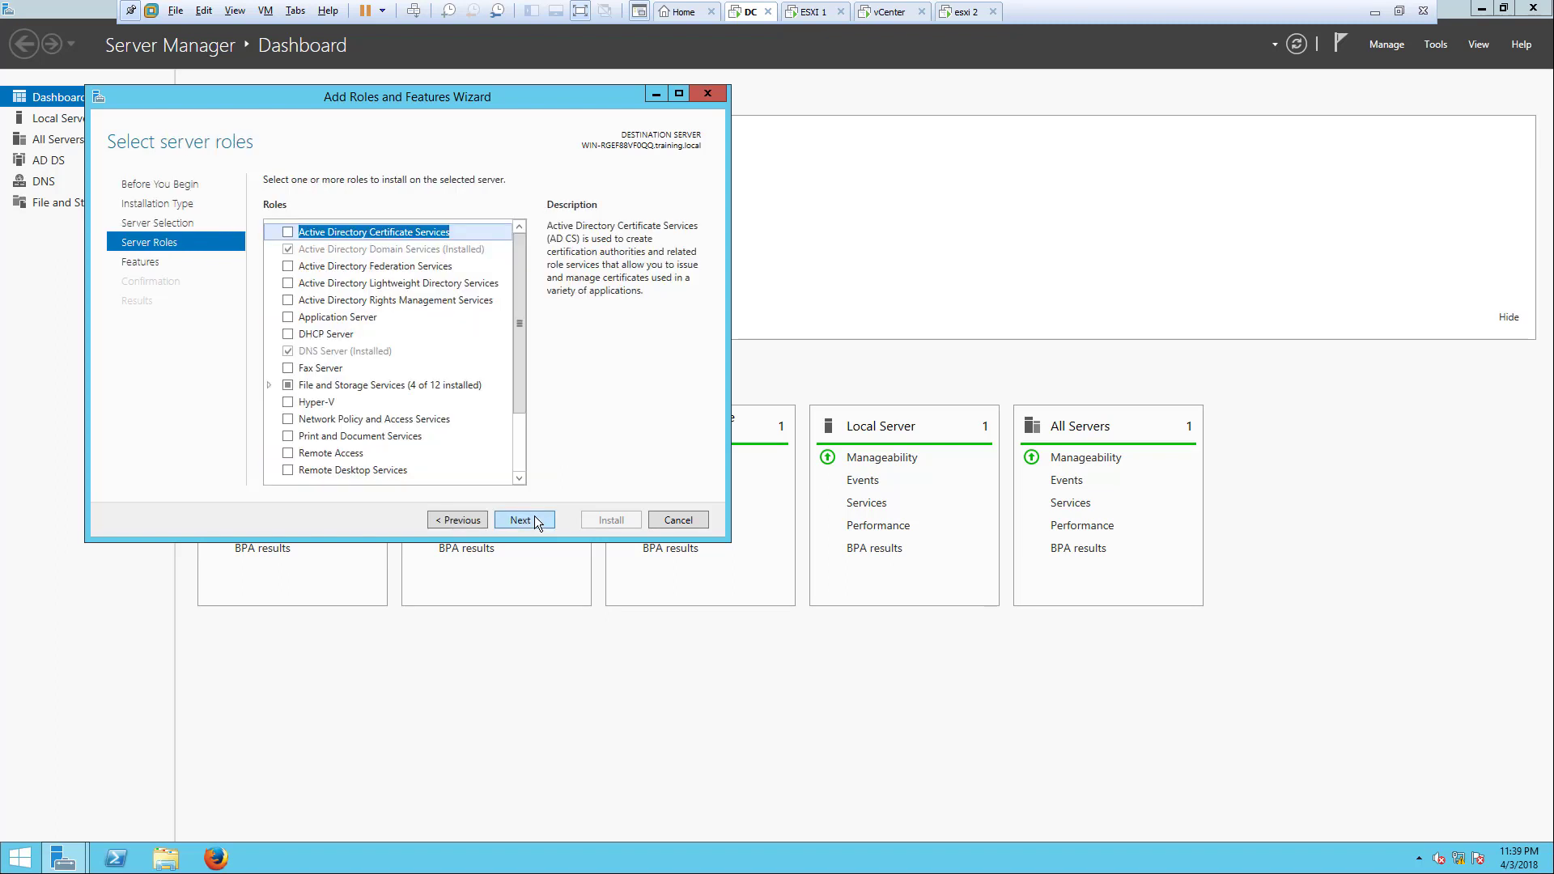
click(269, 385)
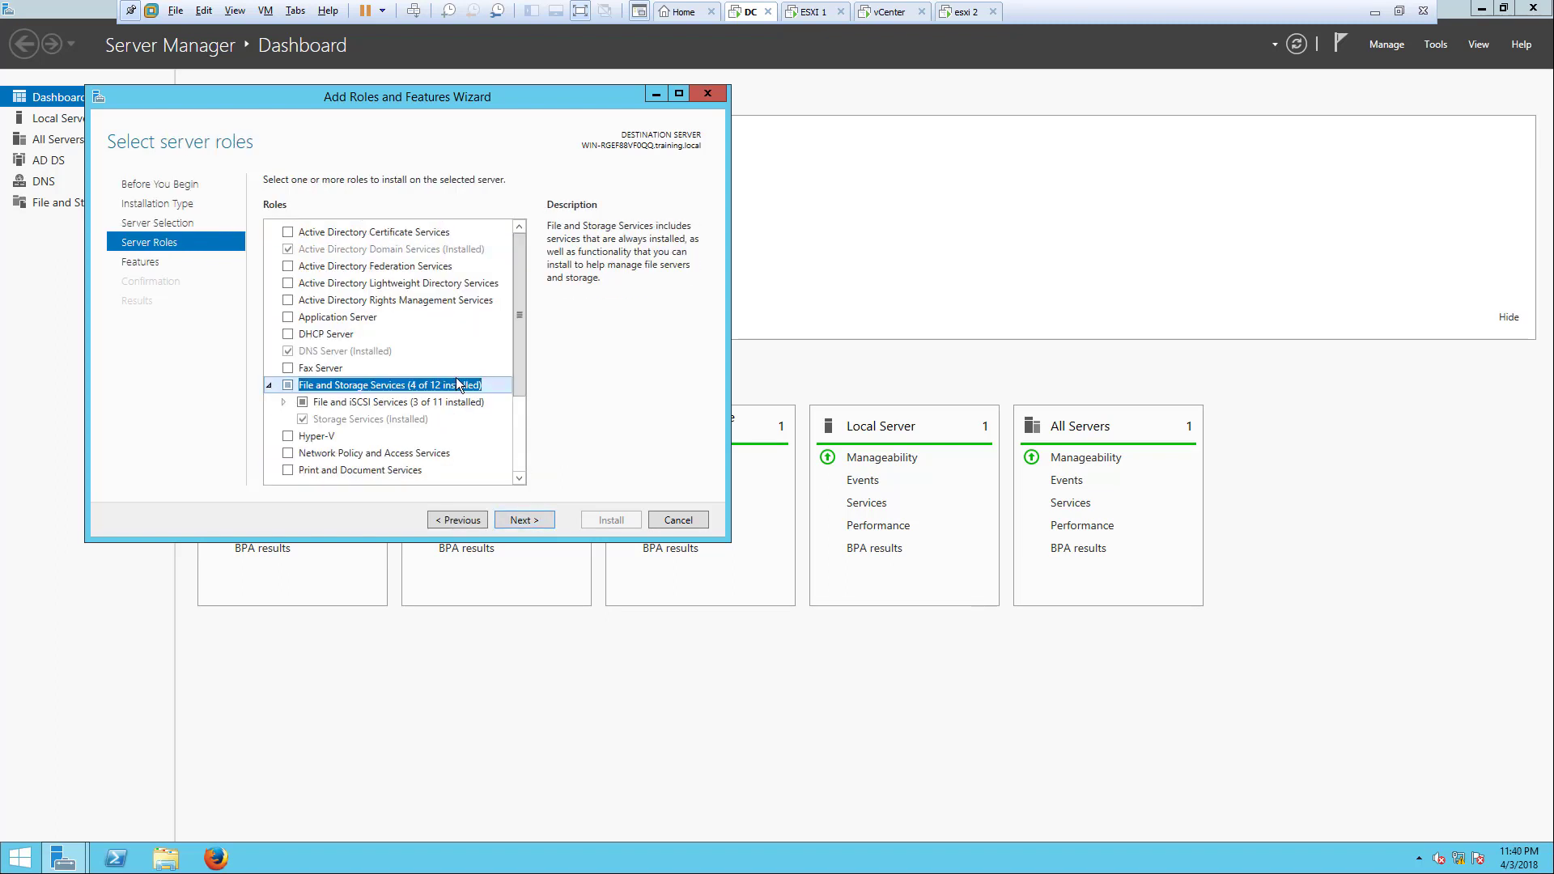
click(284, 403)
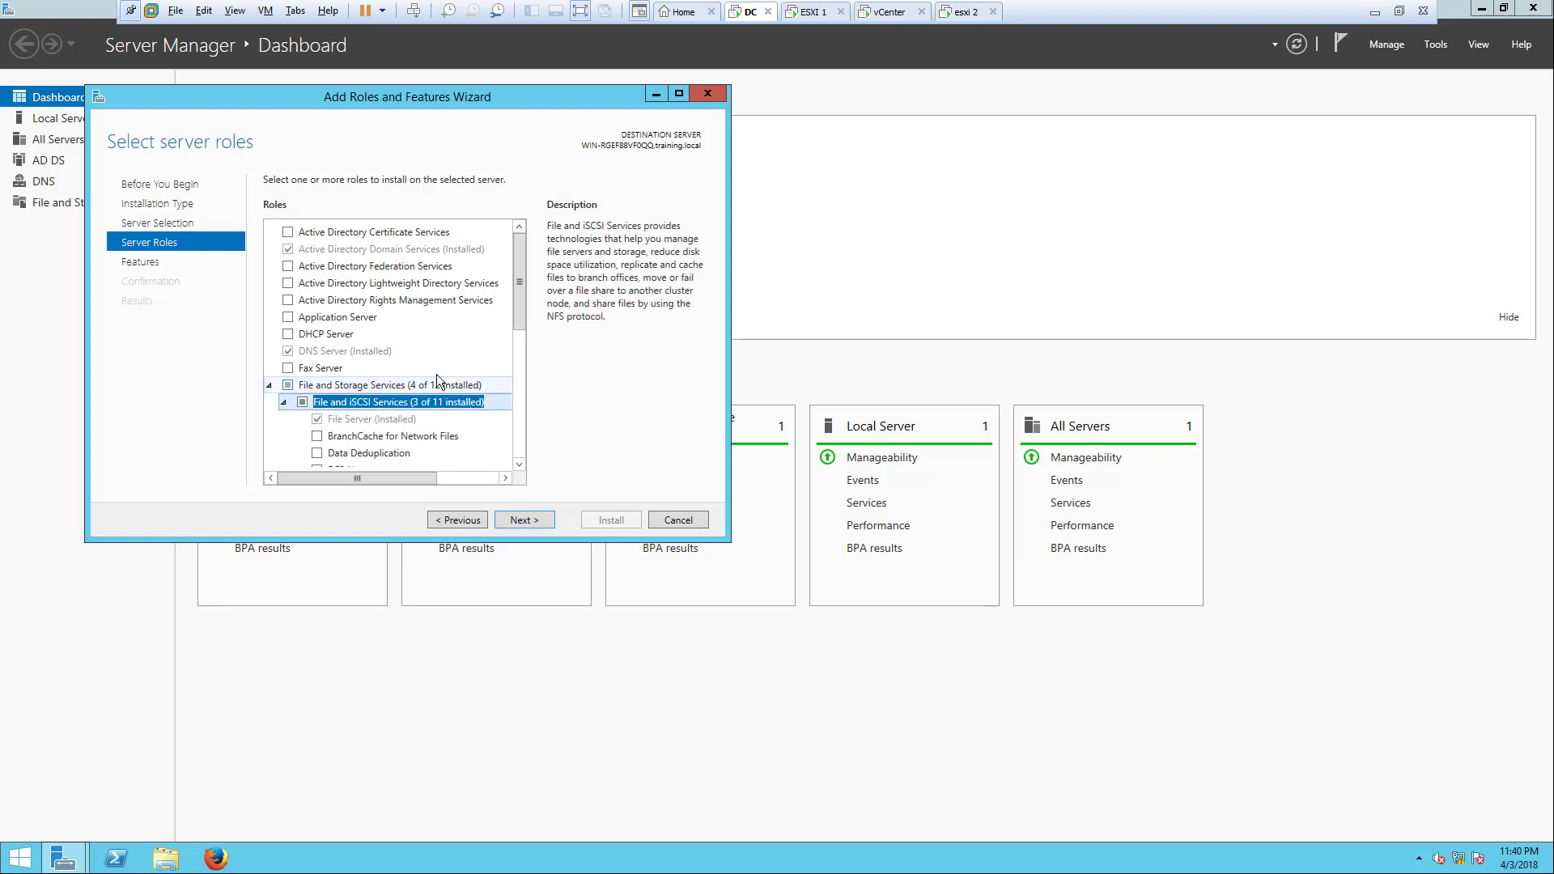
drag(516, 314, 515, 392)
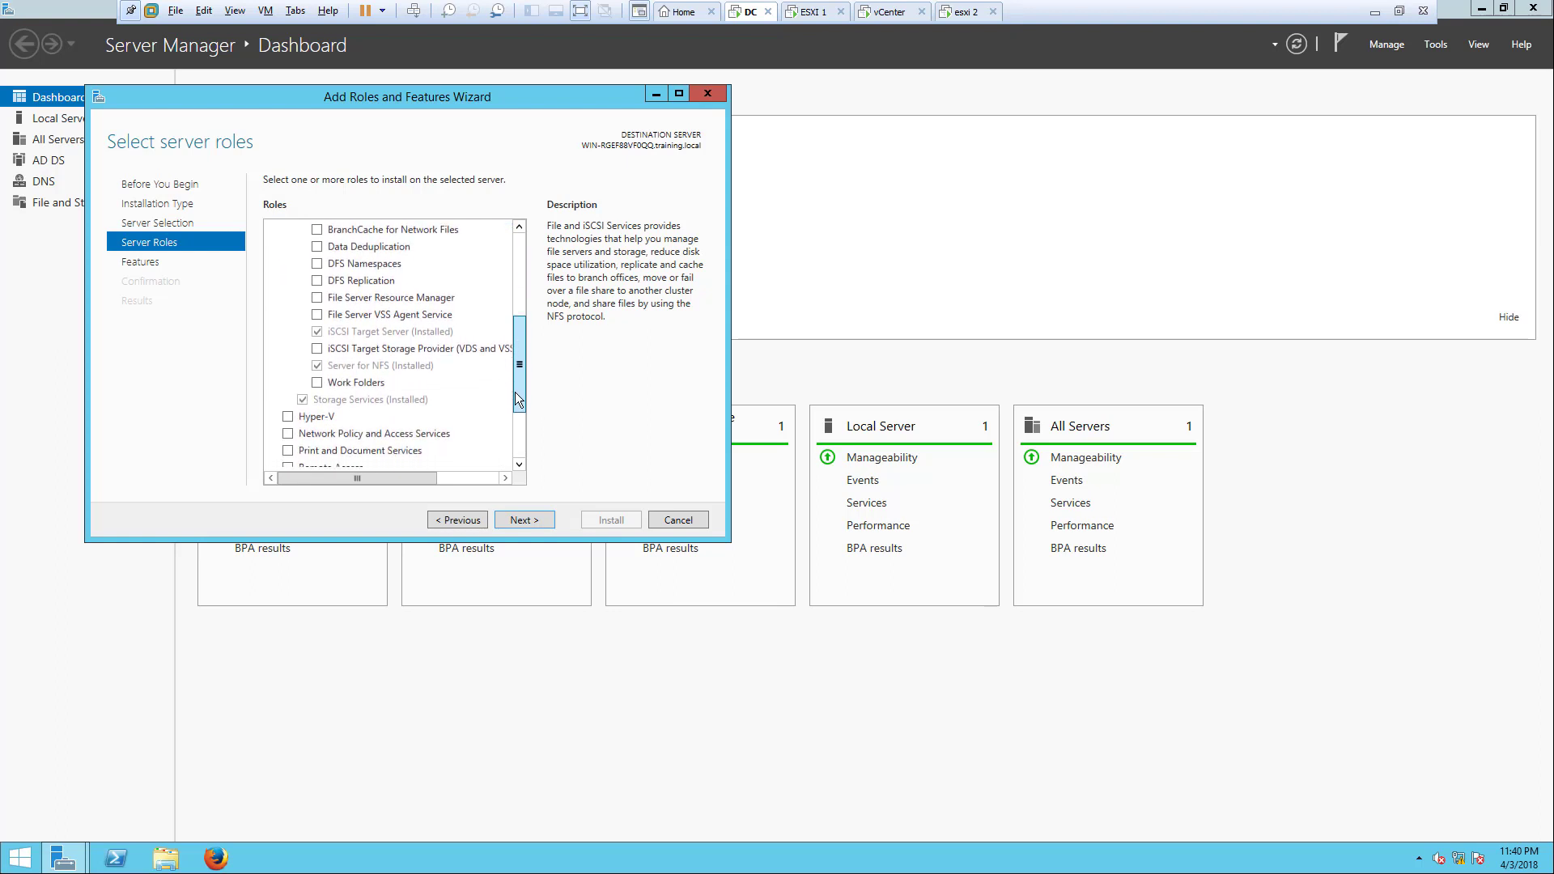
click(441, 334)
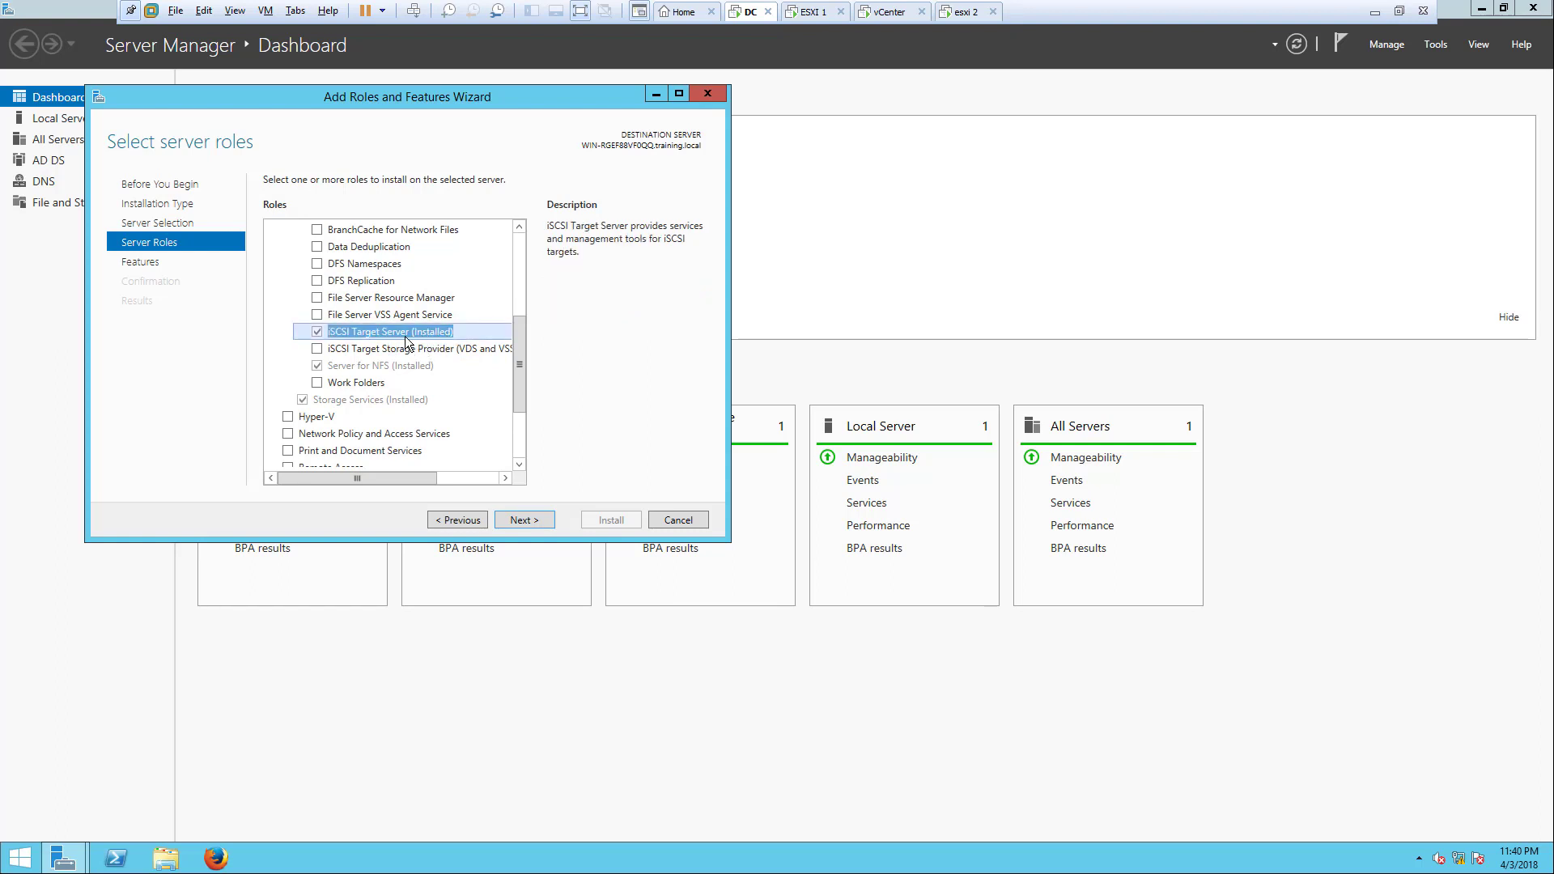
click(523, 519)
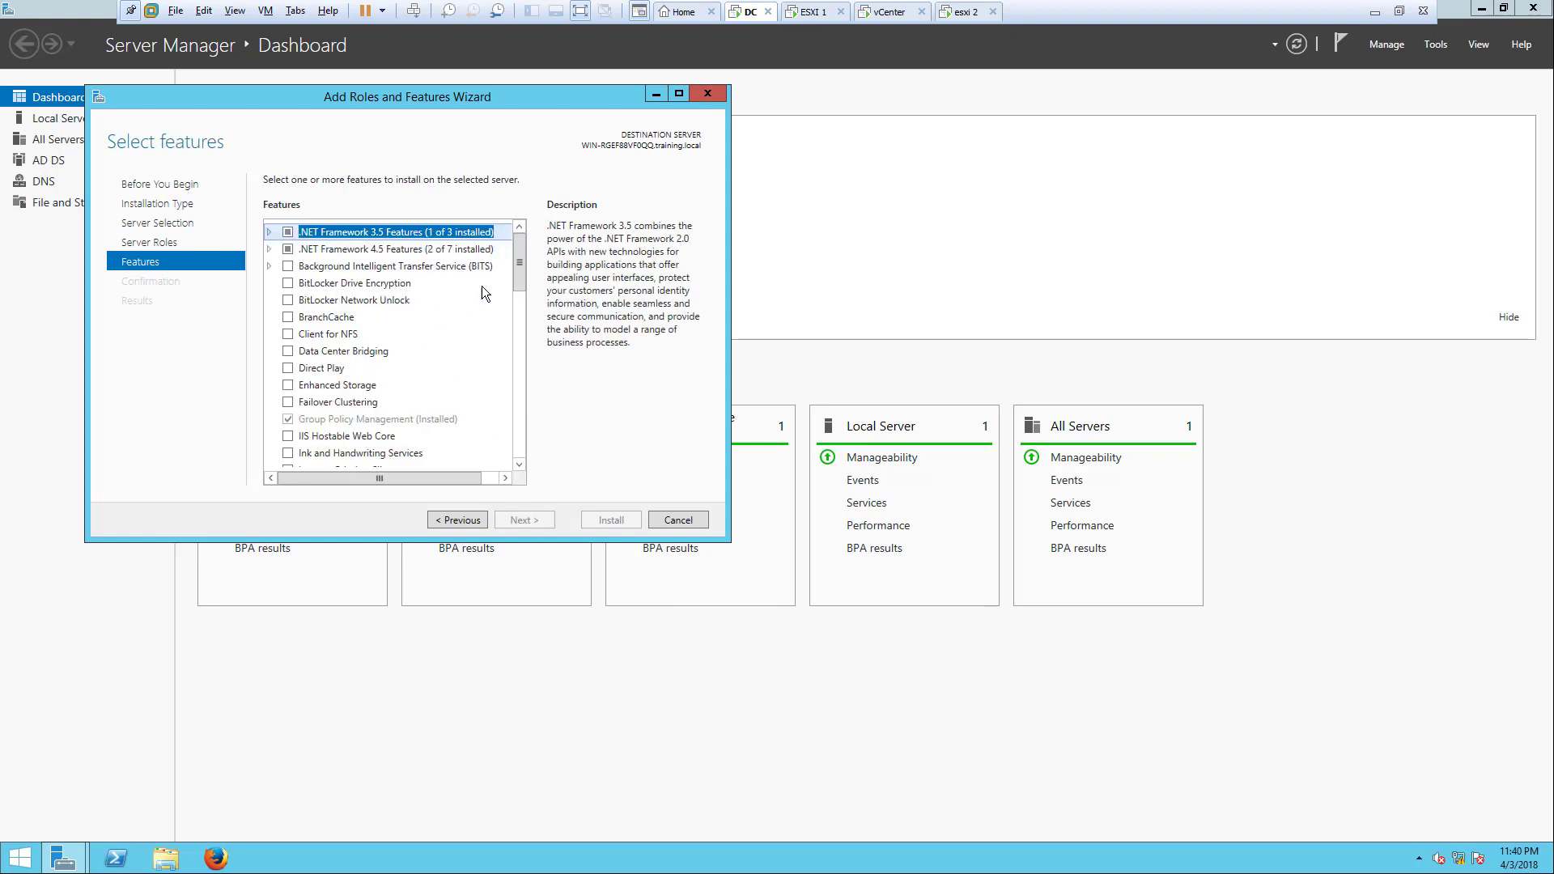
drag(521, 266, 519, 301)
click(661, 519)
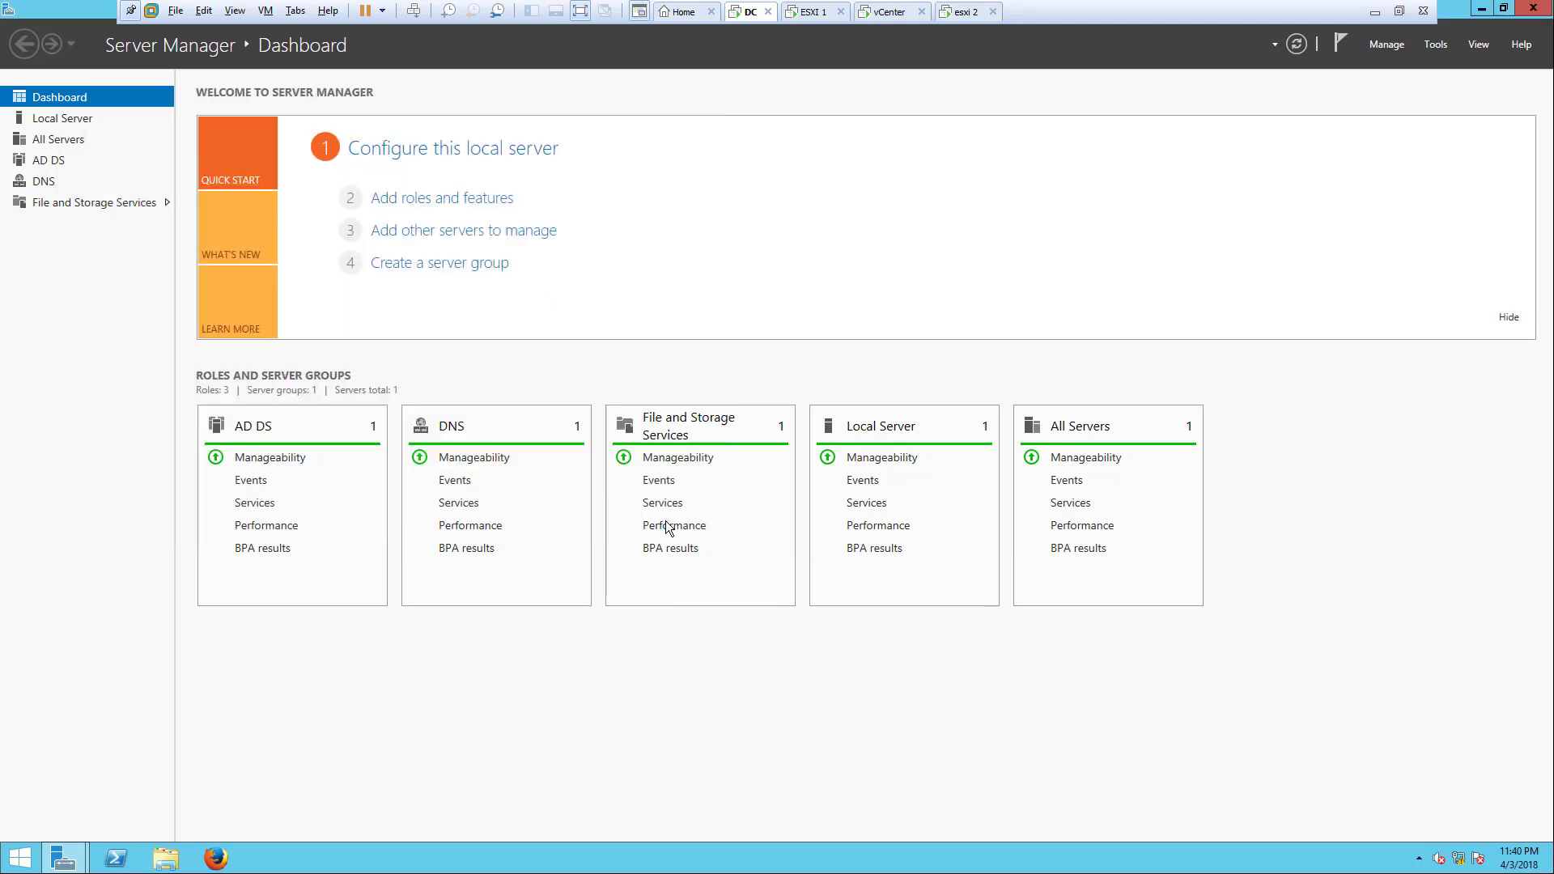
Step: Check the iSCSI Initiator properties, then show the iSCSI page listing ISO.vhdx and VHD.vhdx
click(1435, 46)
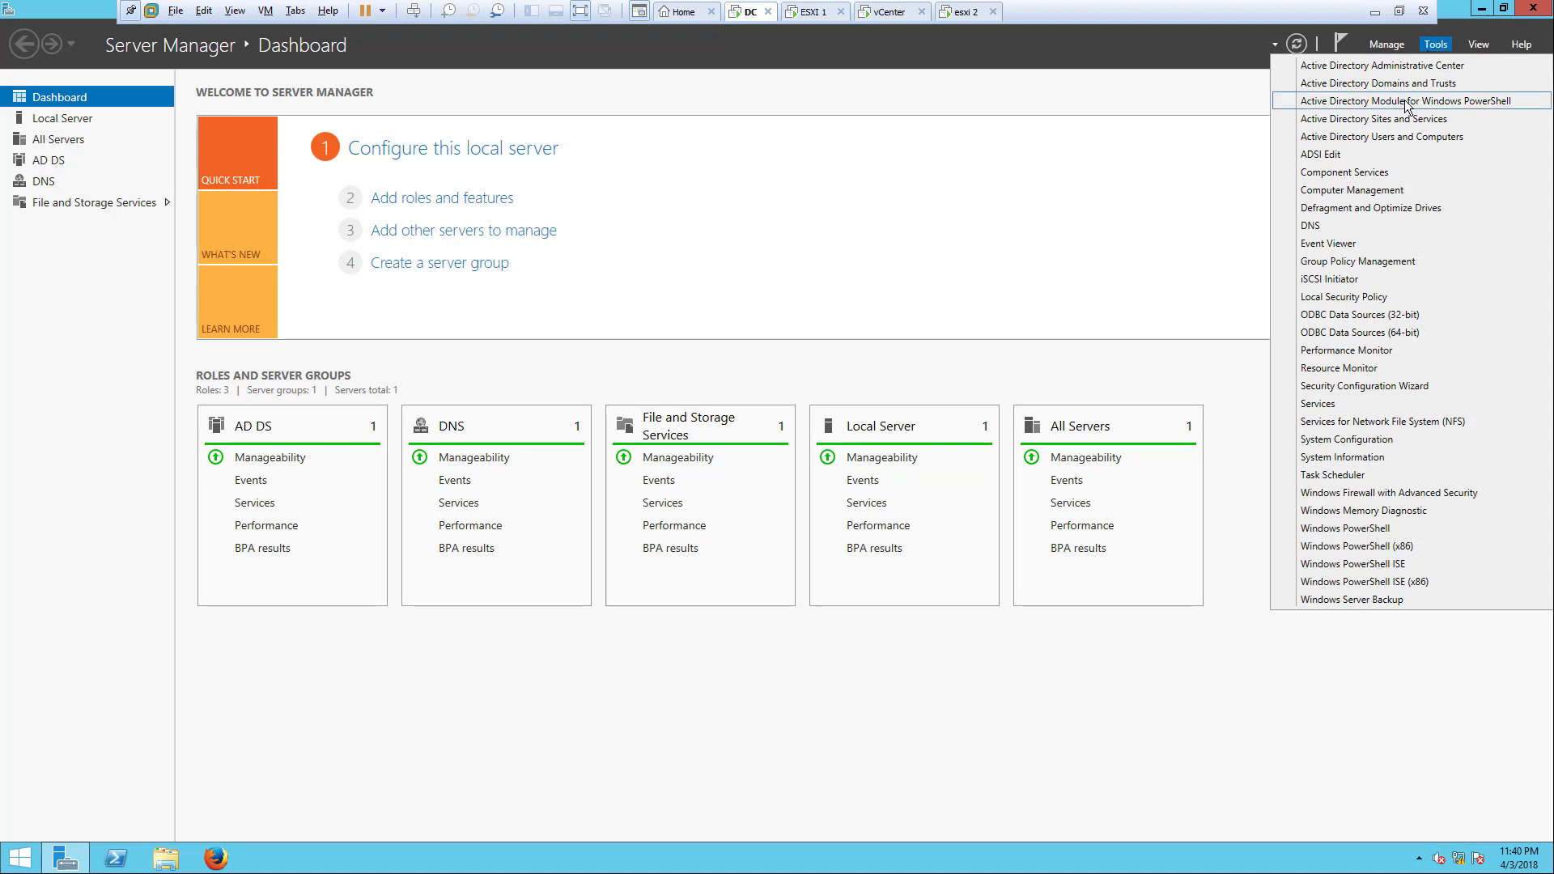
click(1368, 279)
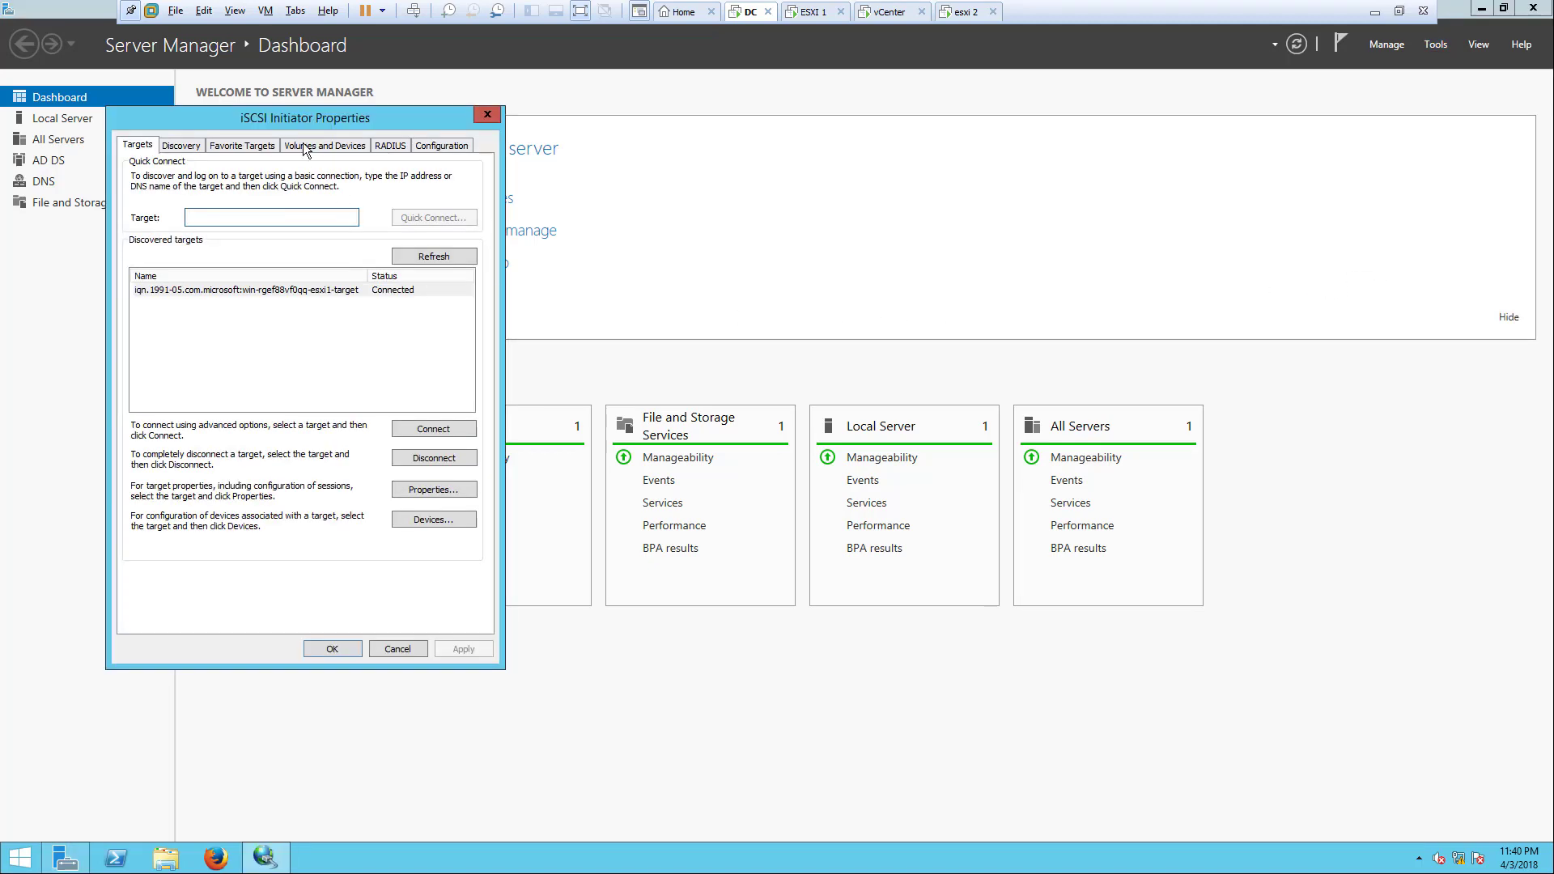
drag(315, 120, 570, 90)
click(746, 82)
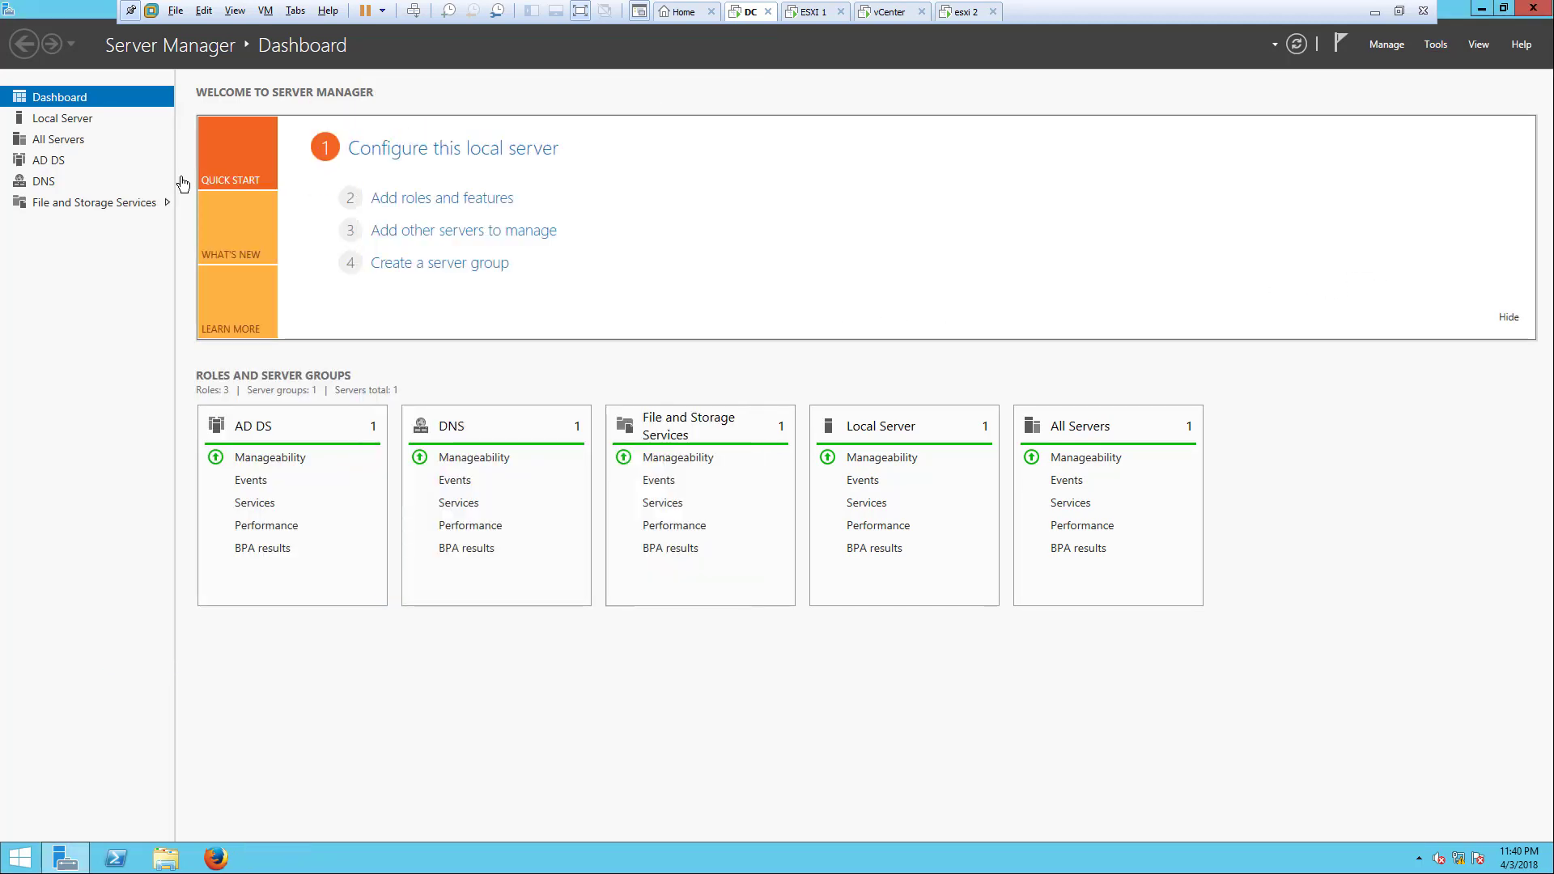
click(39, 202)
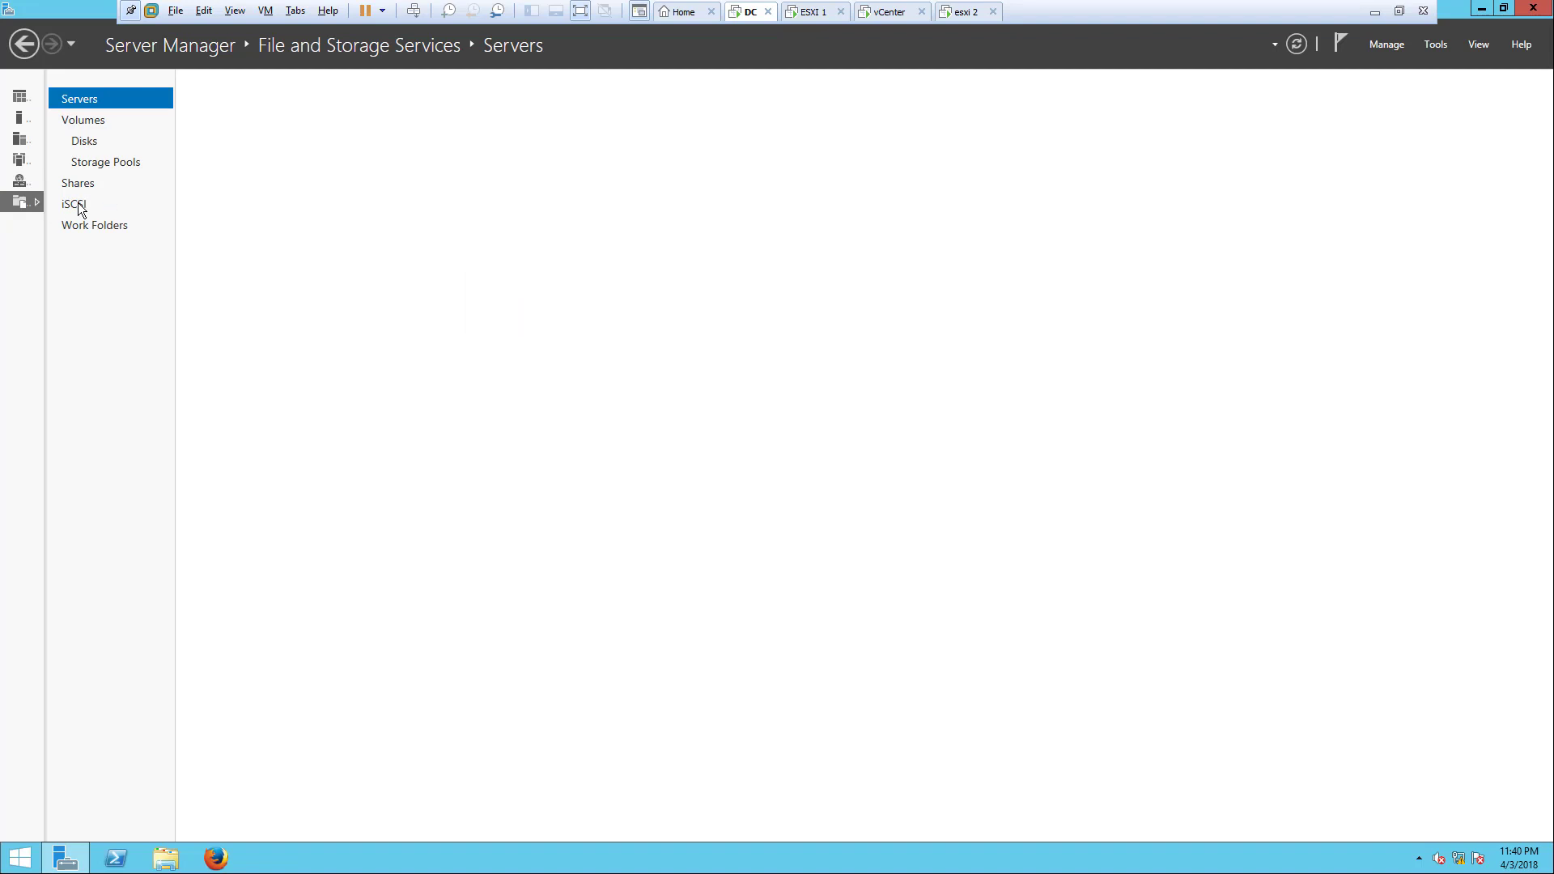
click(78, 205)
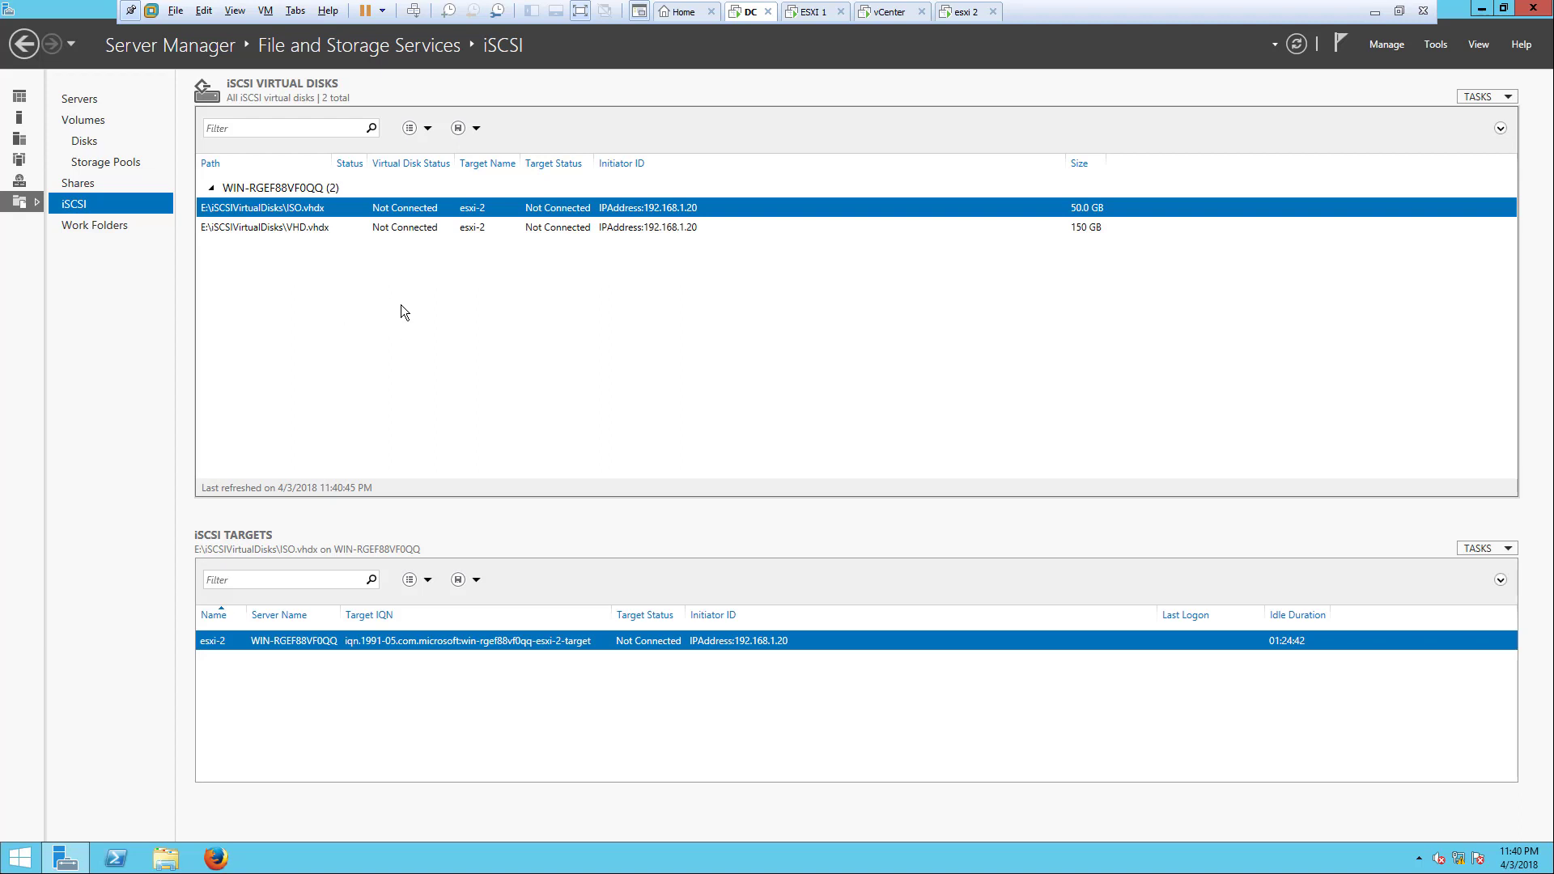
Step: Remove the VHD.vhdx and ISO.vhdx iSCSI virtual disks, then return to the Dashboard
click(378, 228)
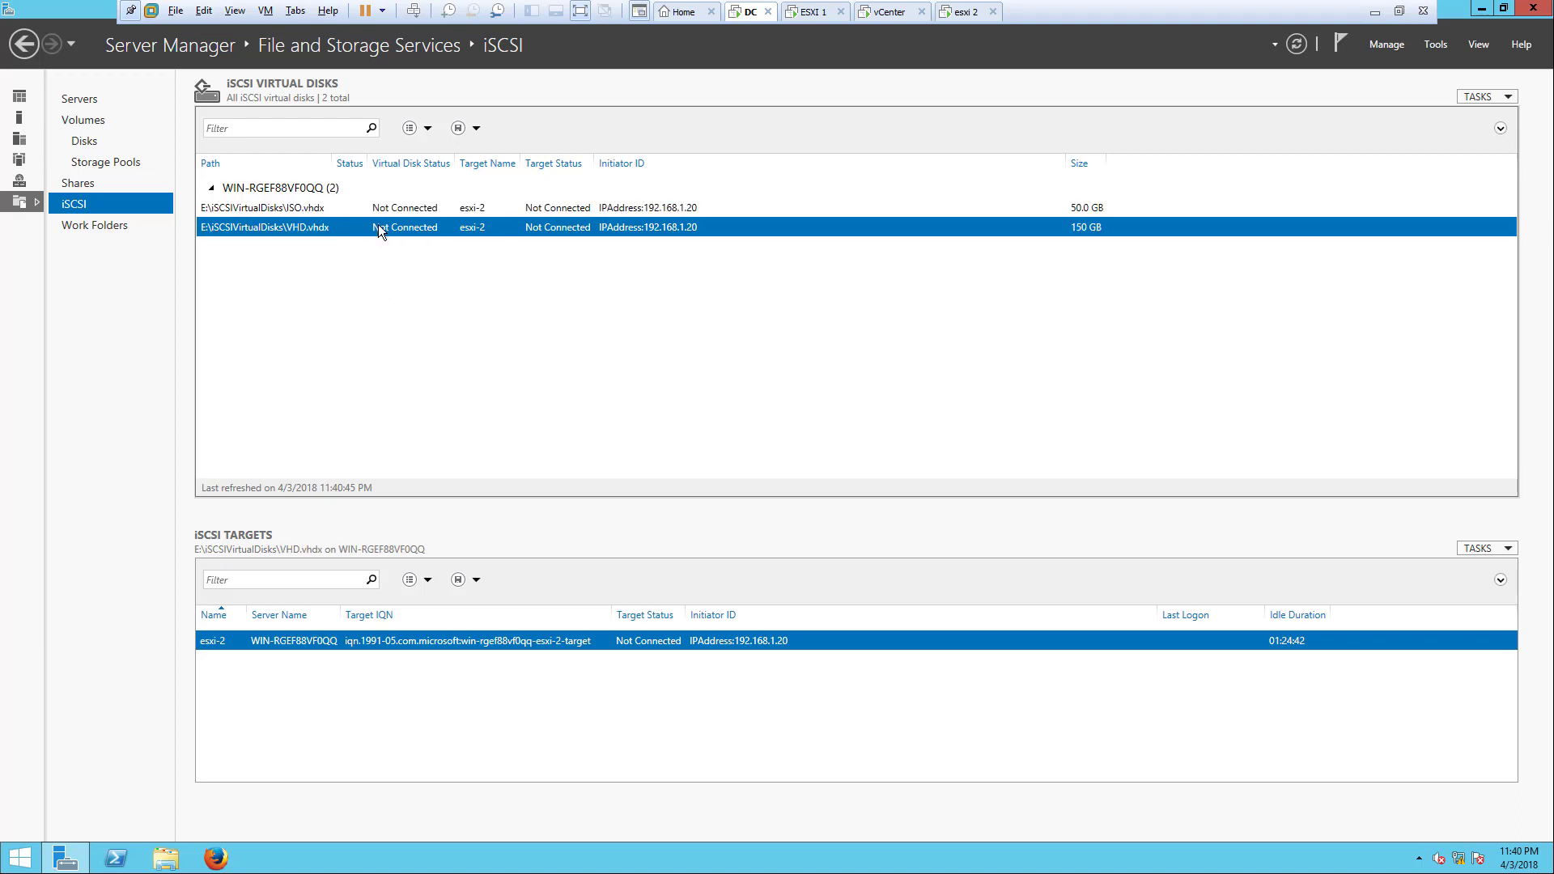
right_click(379, 231)
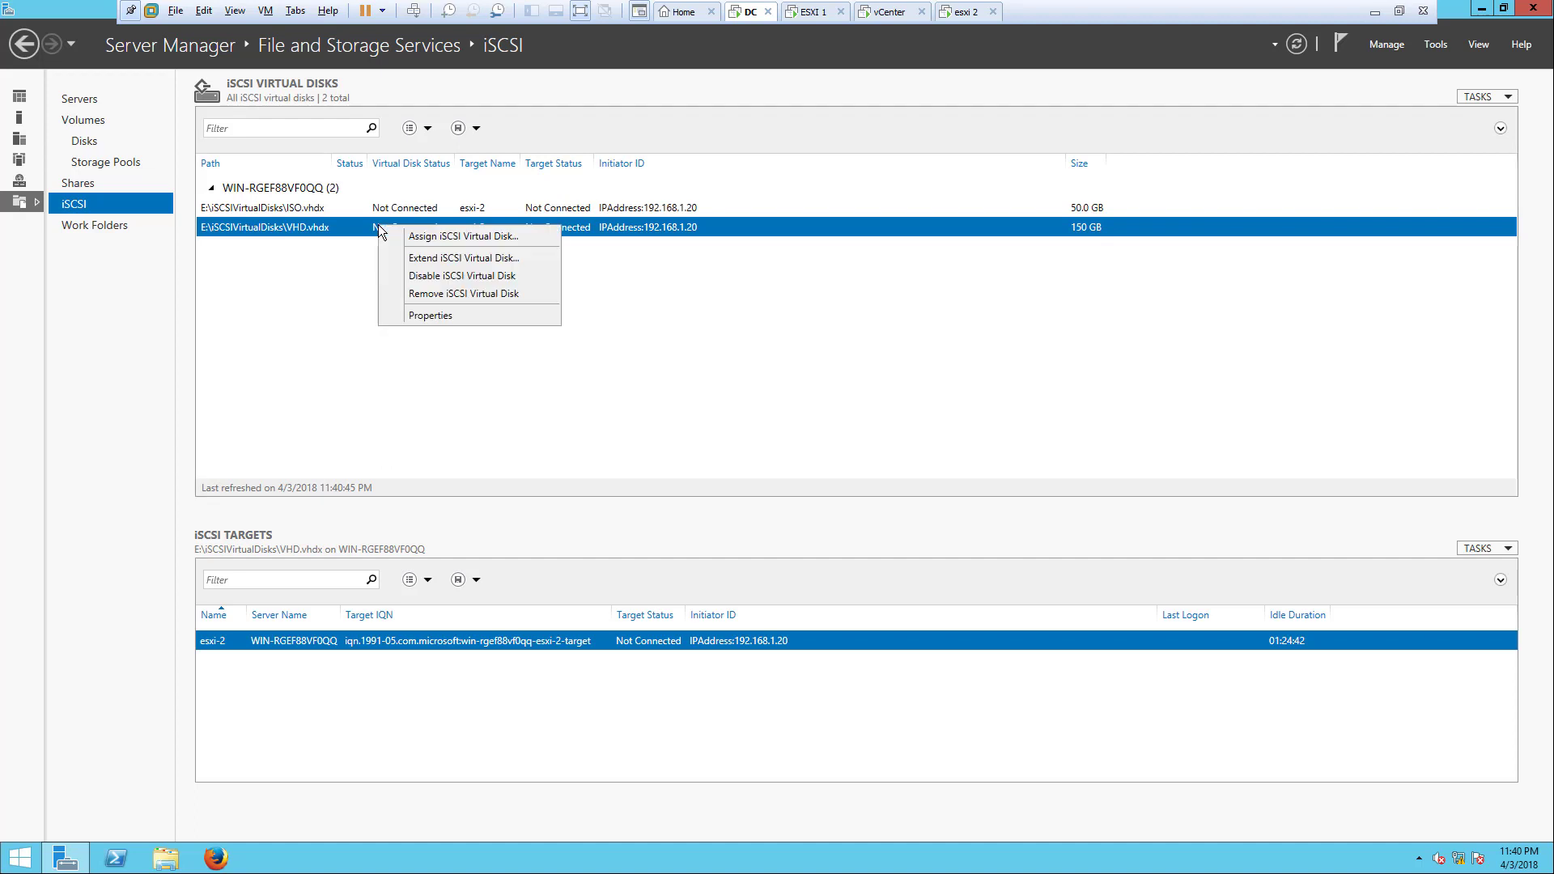
click(453, 294)
click(858, 480)
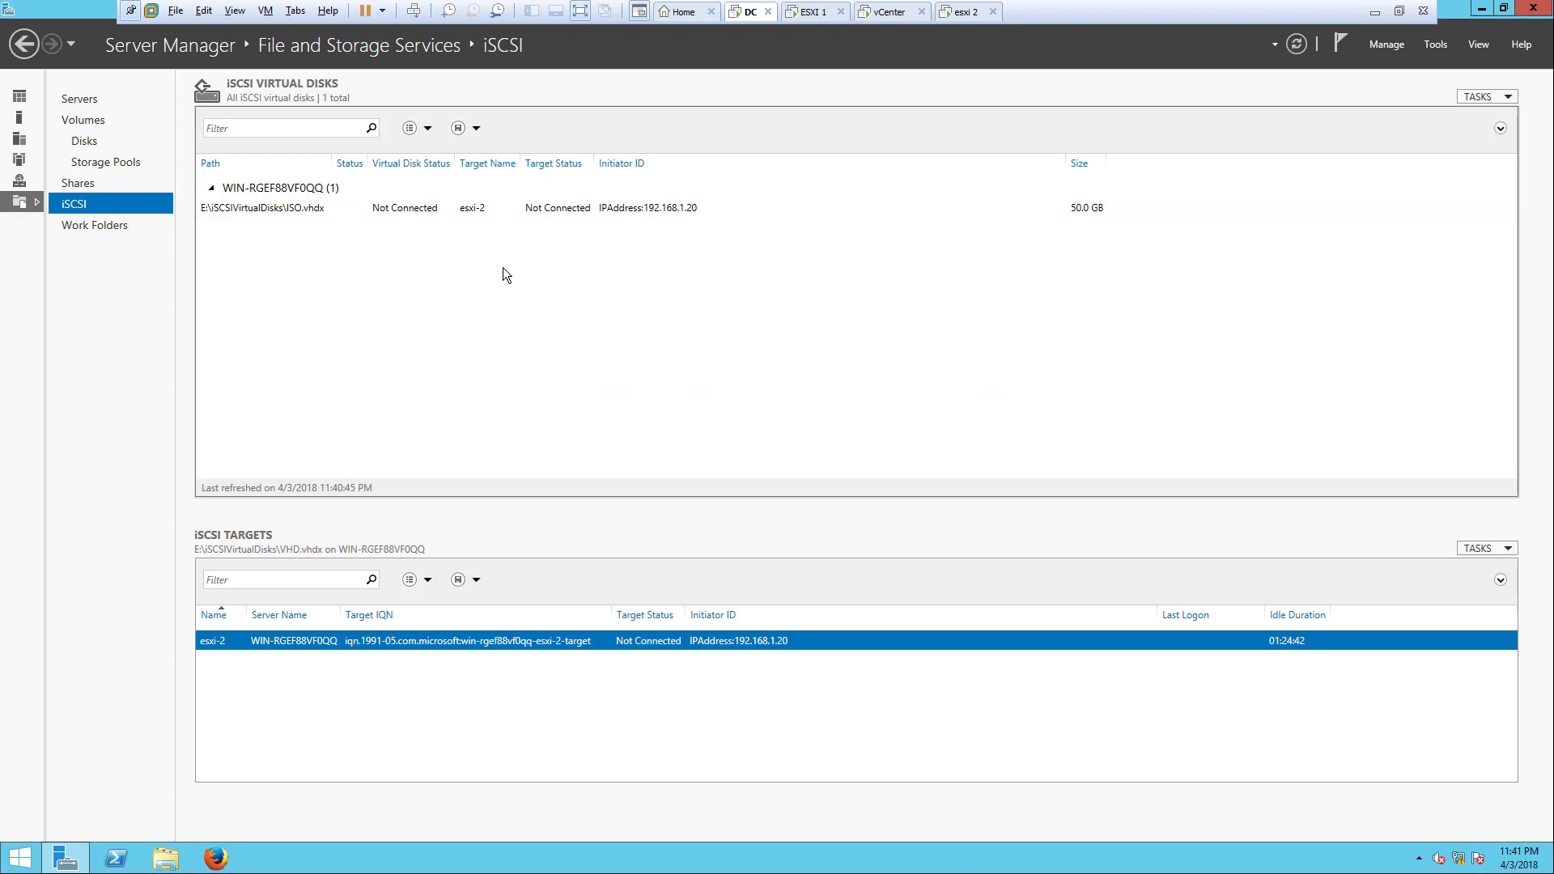
click(483, 206)
right_click(483, 207)
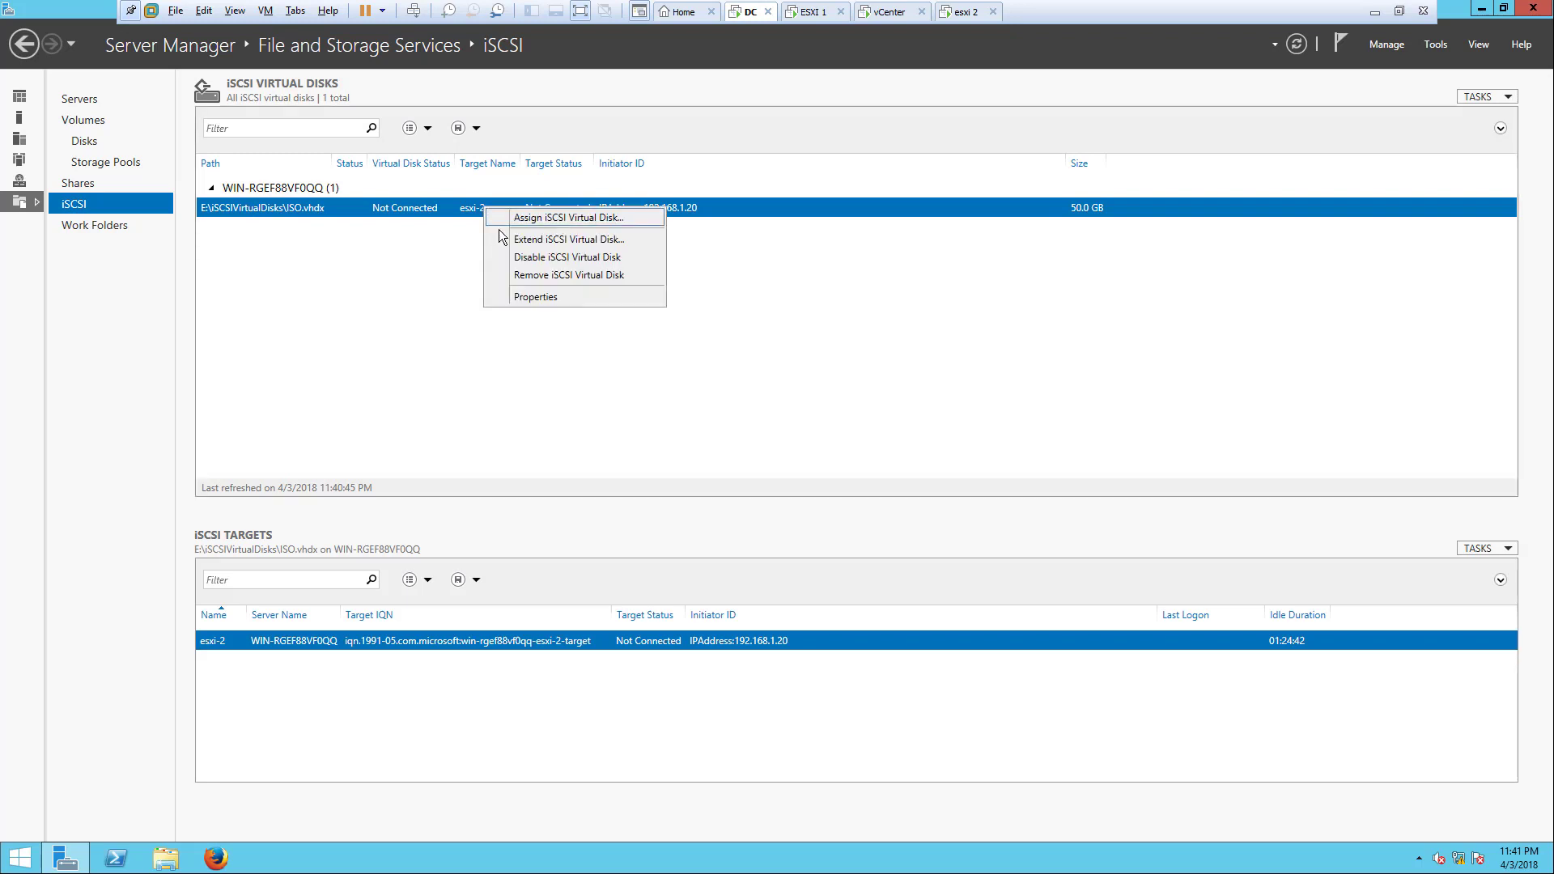
click(519, 276)
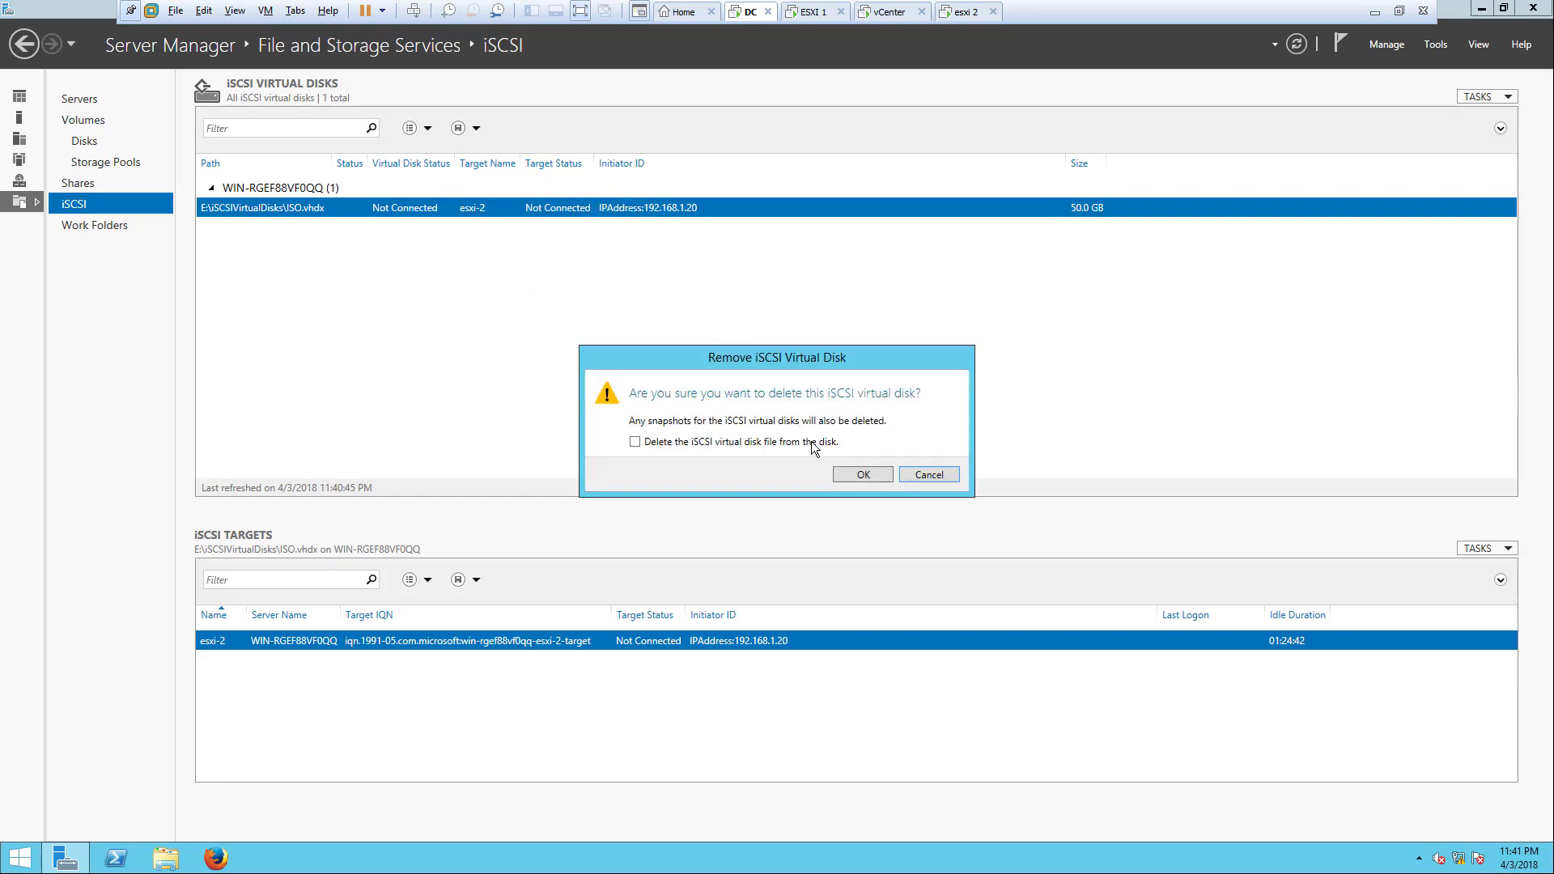
click(847, 474)
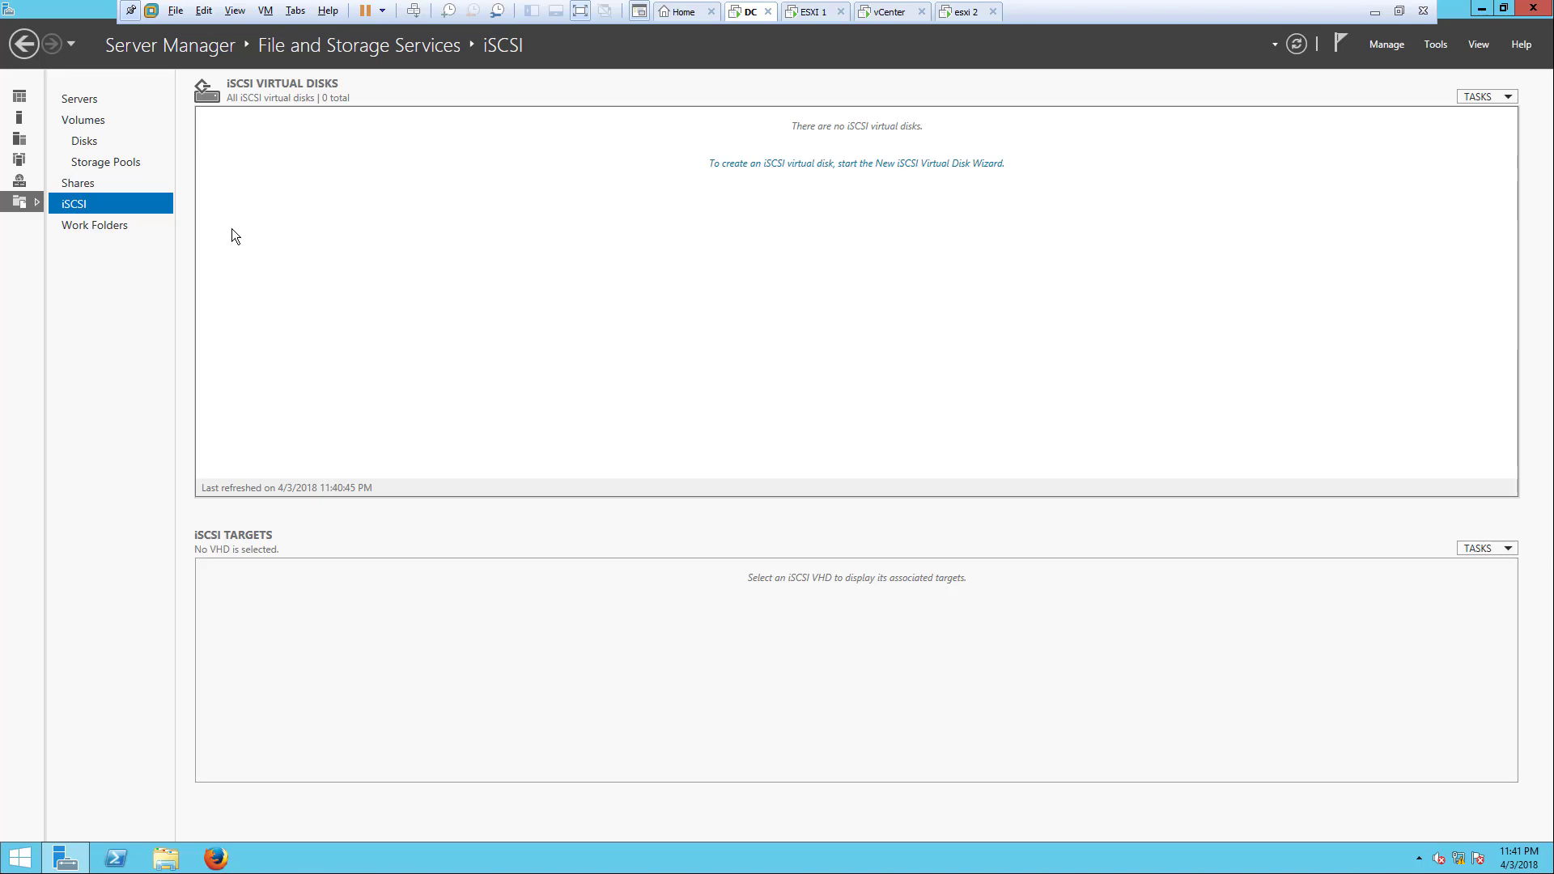
click(26, 101)
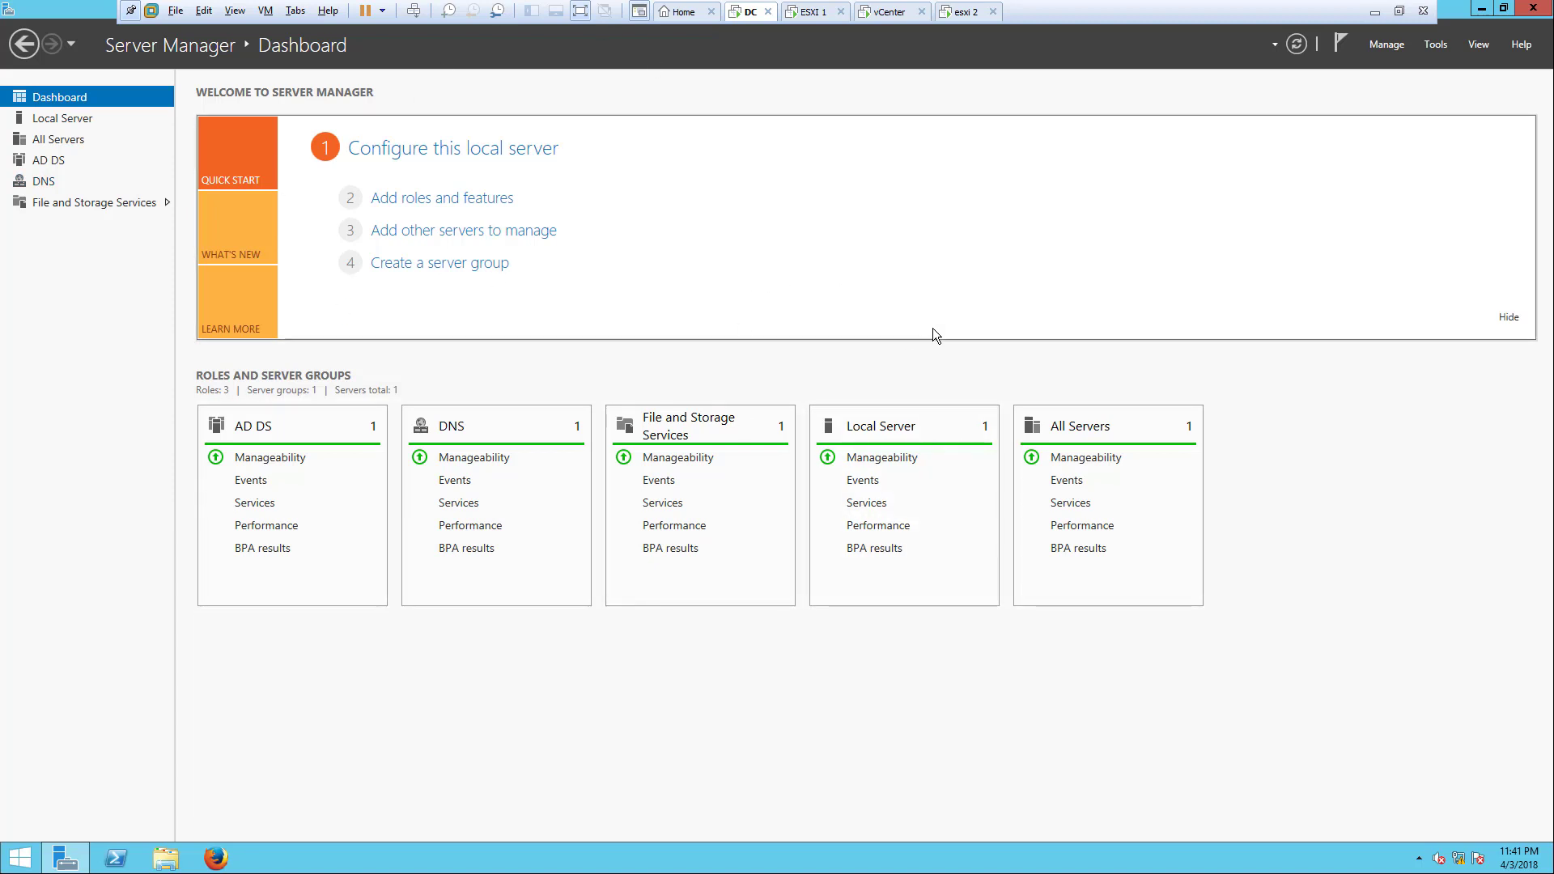
Step: Launch the New iSCSI Virtual Disk Wizard from the iSCSI page and choose volume F:
click(75, 204)
click(75, 206)
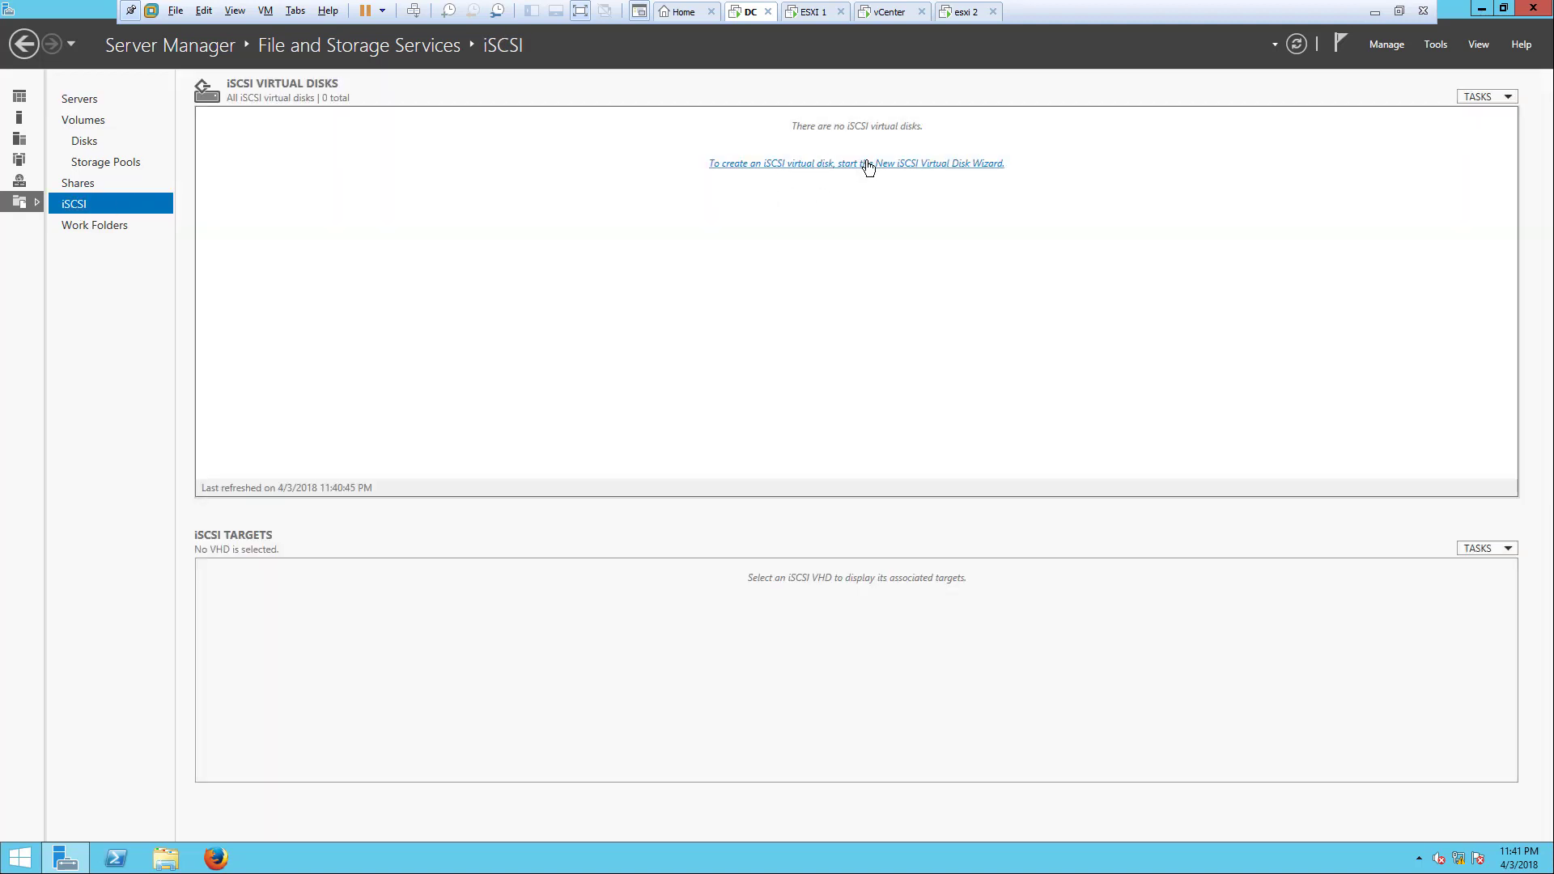
click(930, 170)
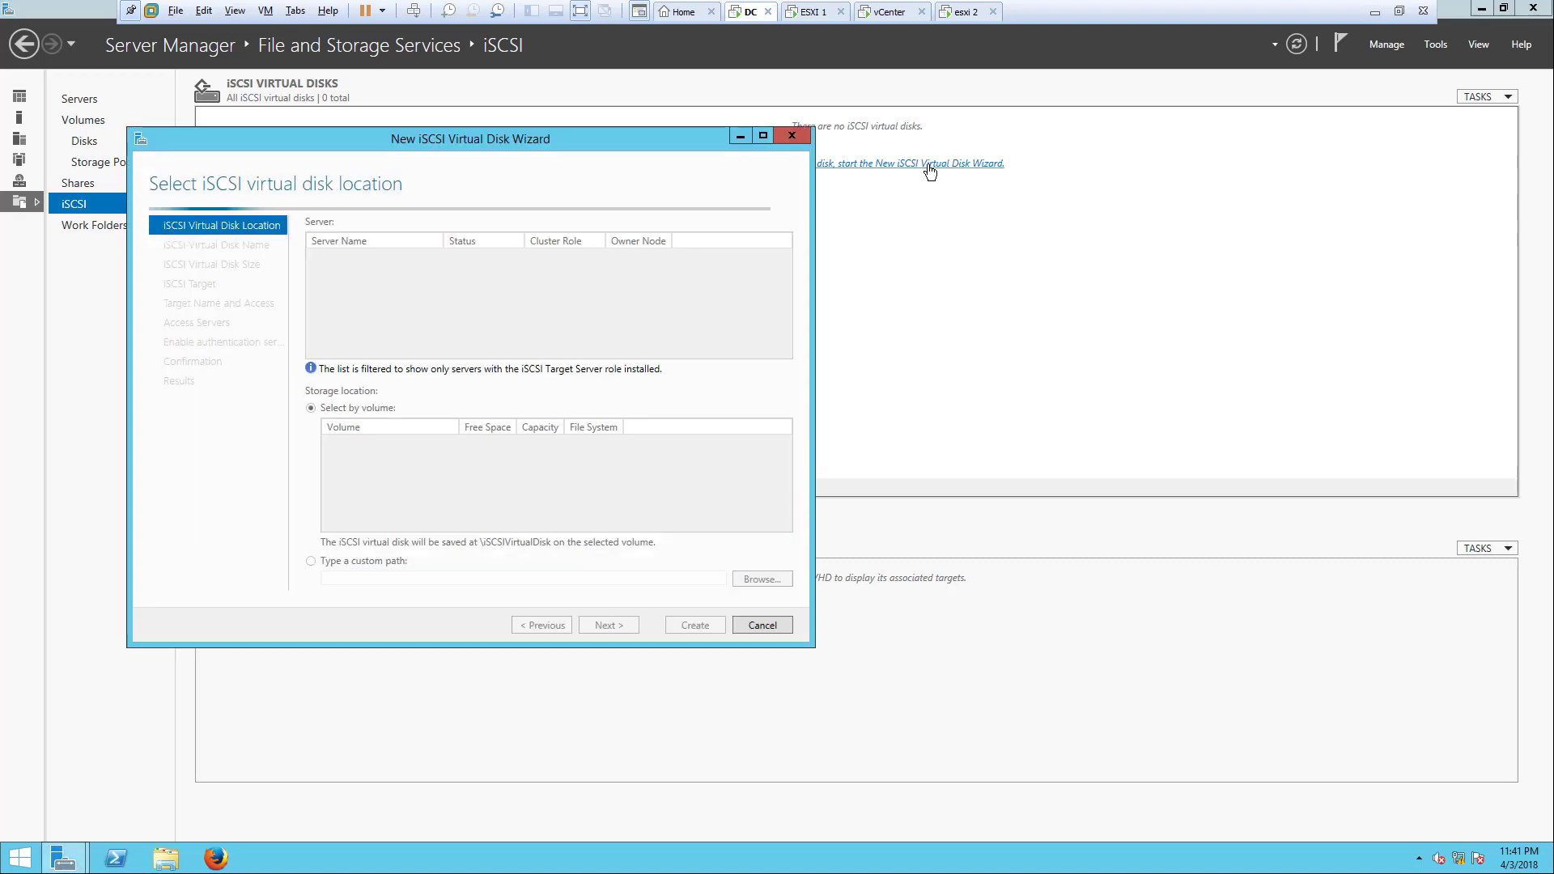
drag(564, 139, 686, 113)
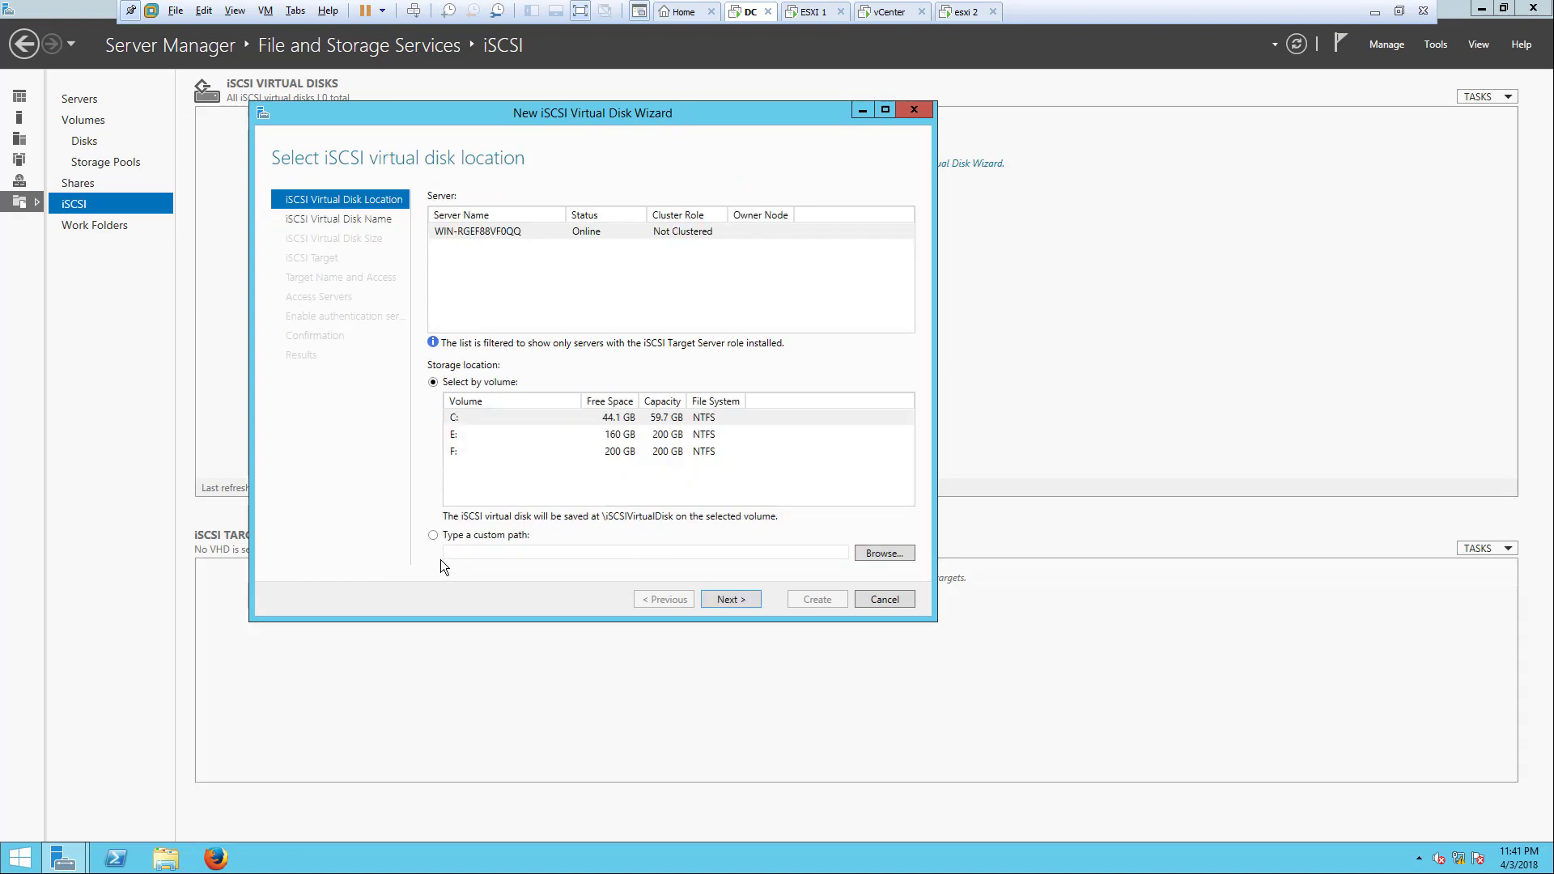
click(563, 451)
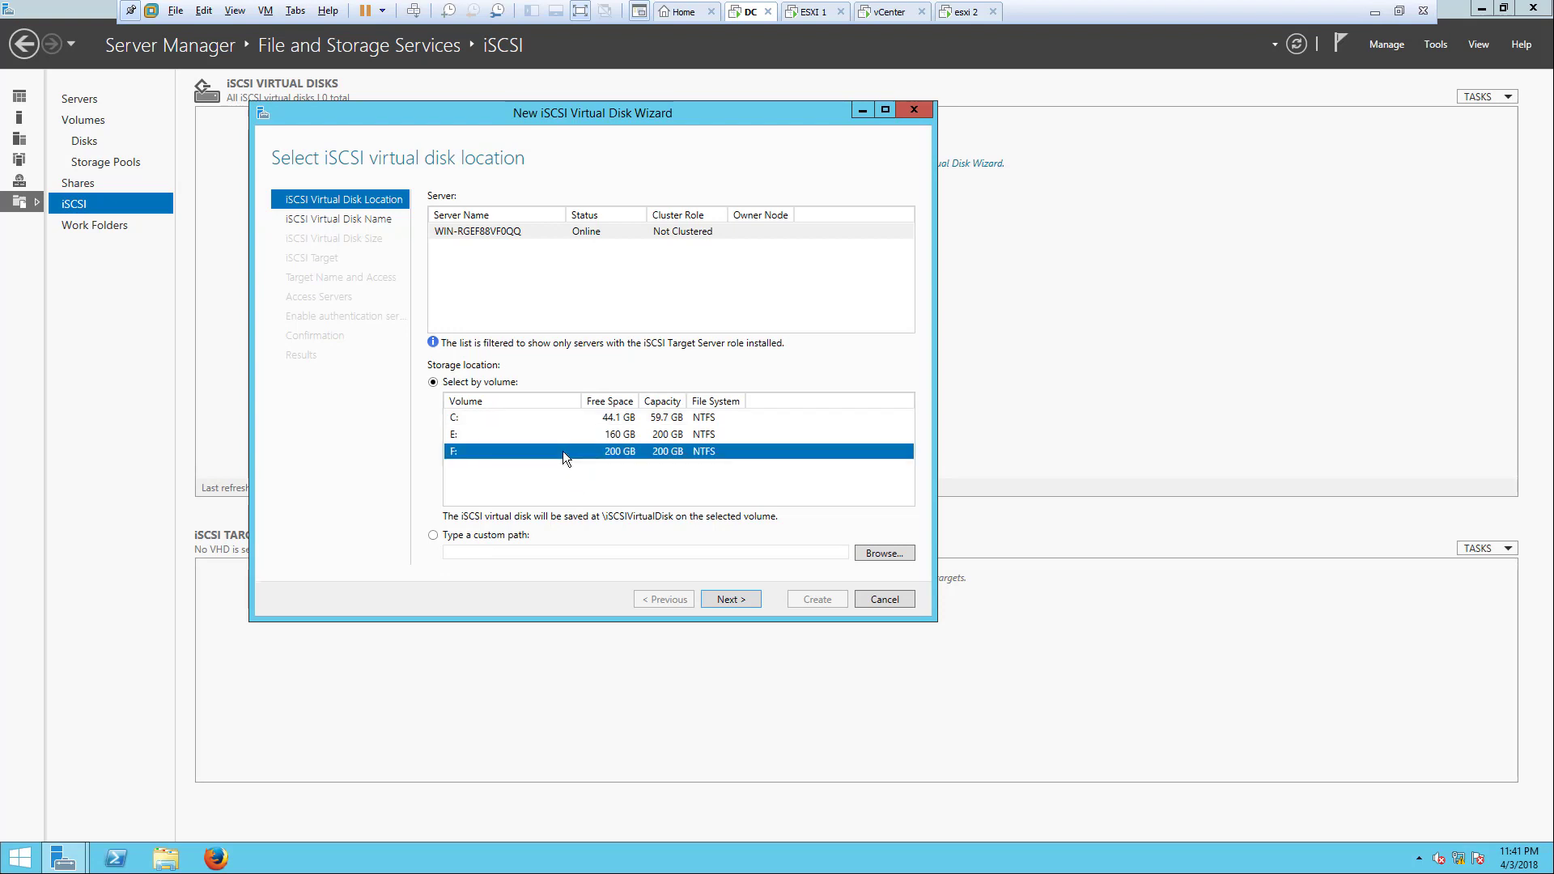
Step: Inspect New Volume (E:) and New Volume (F:) in File Explorer, then close it
click(179, 862)
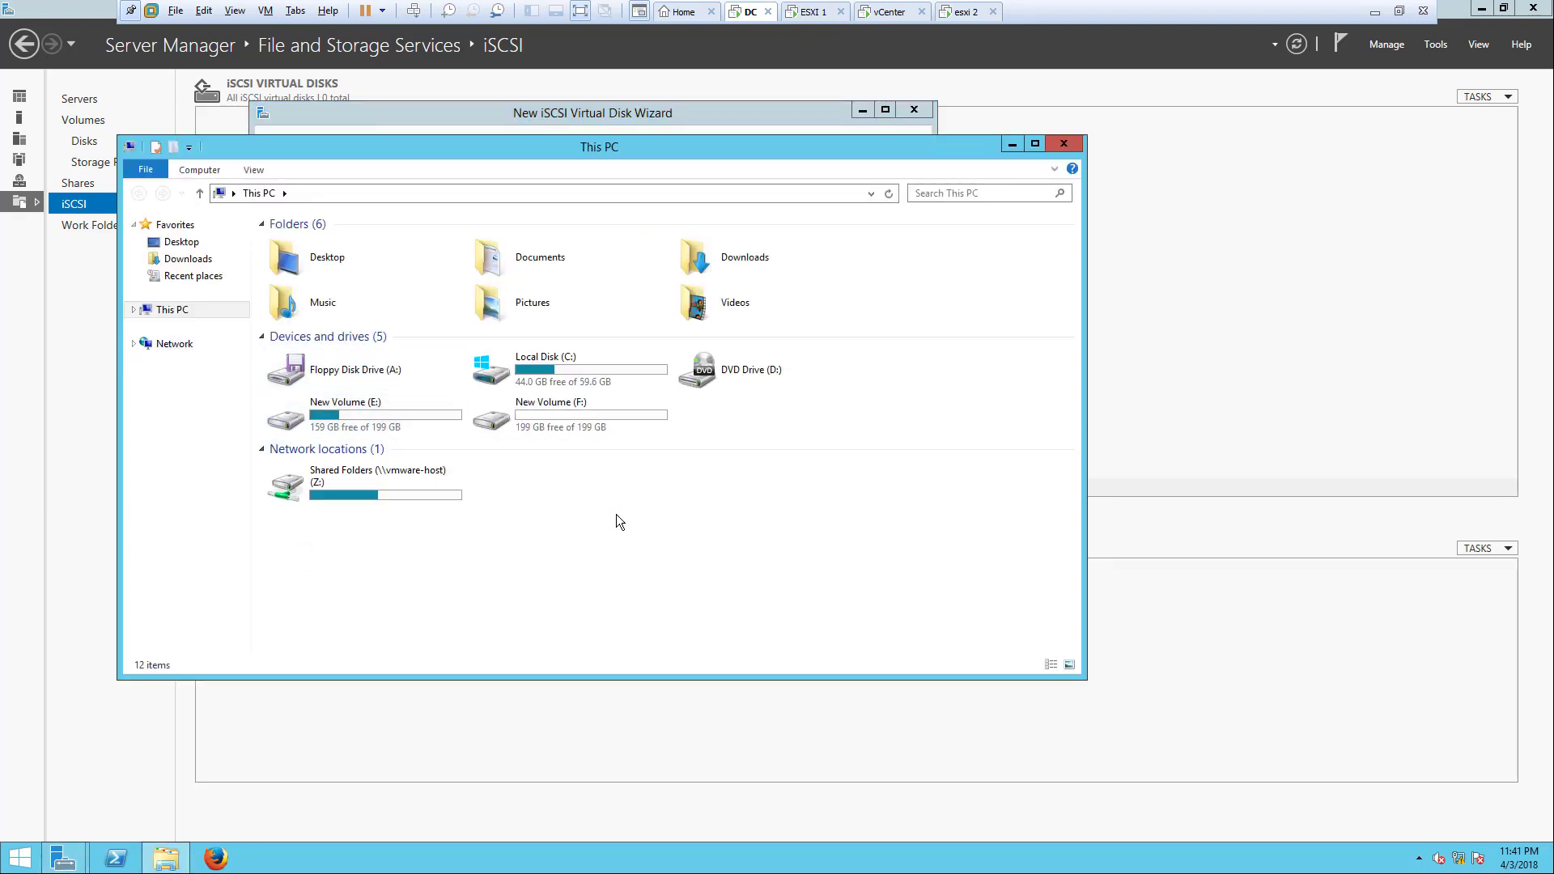
click(447, 424)
click(548, 414)
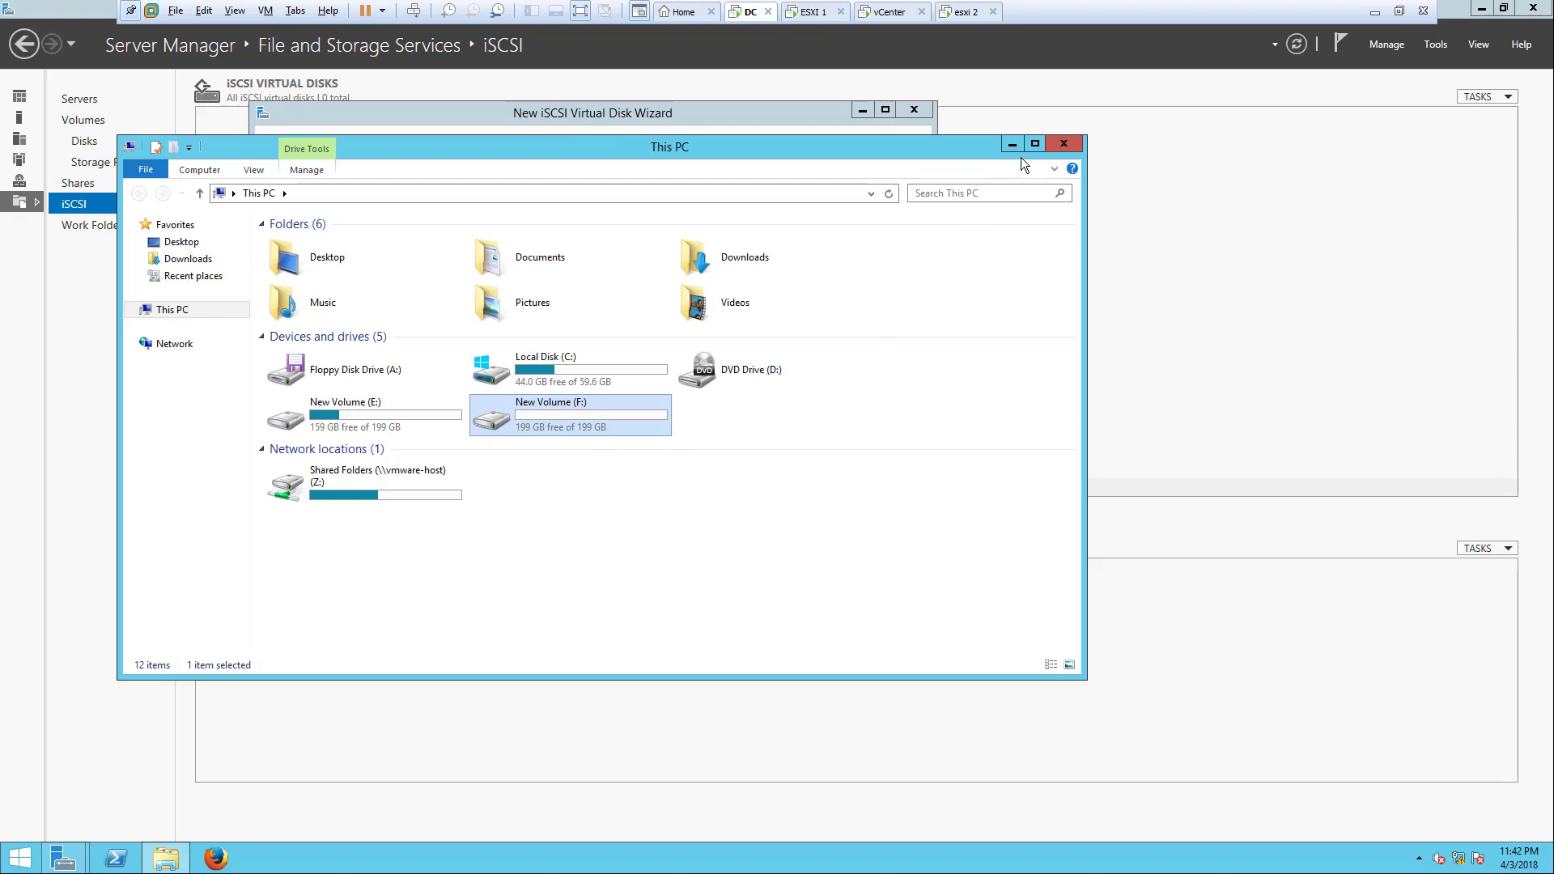
click(1063, 145)
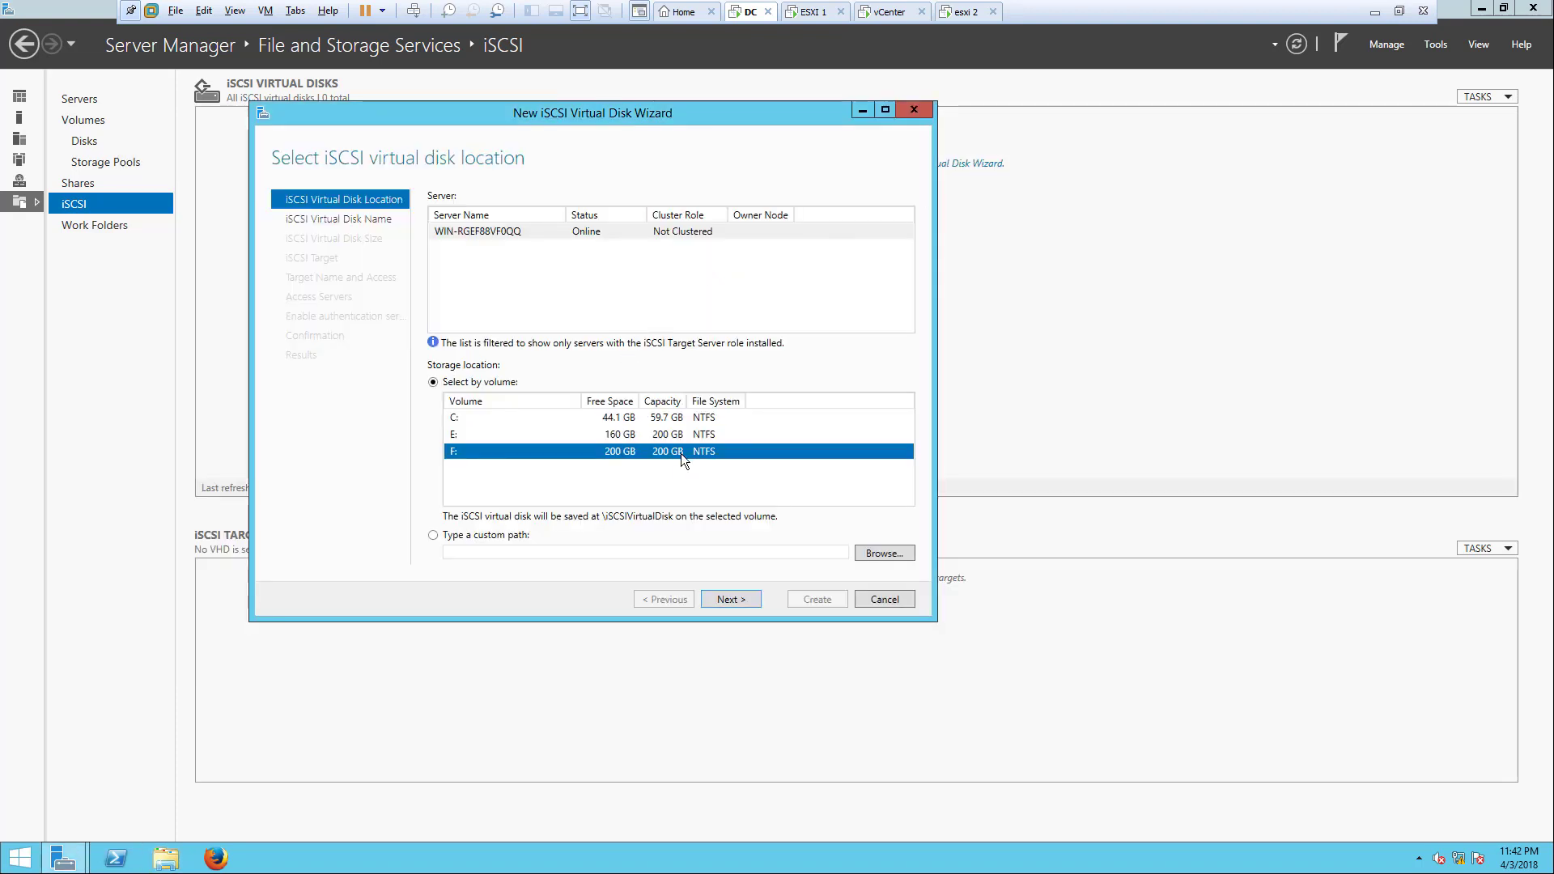
Step: Enter iSCSI as the virtual disk name on the wizard's name step
click(746, 602)
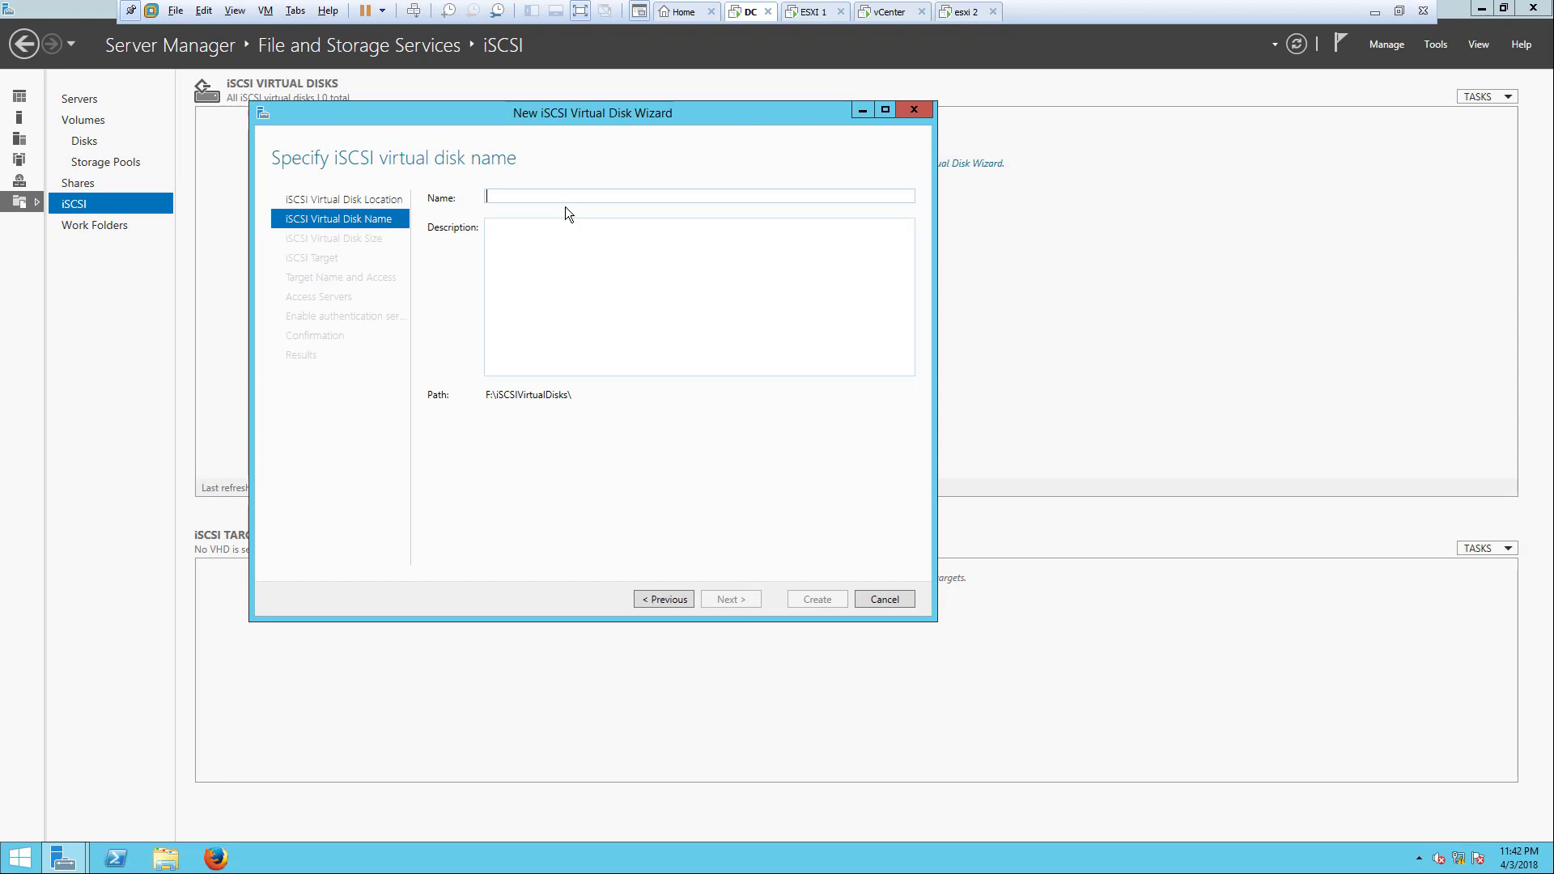
click(562, 198)
text(iSCSI)
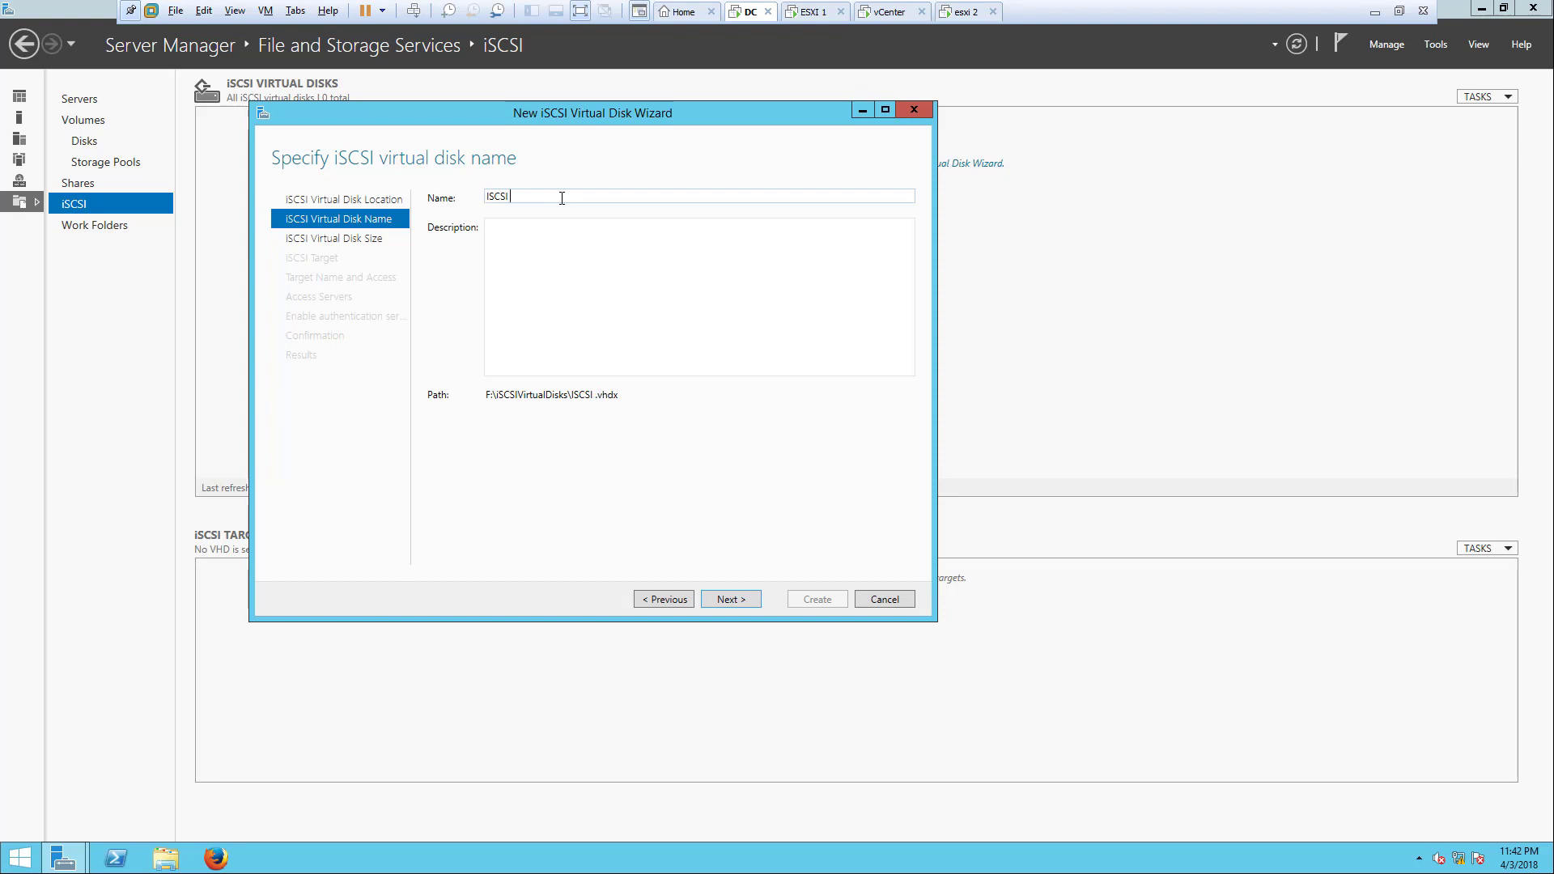
key(BackSpace)
triple_click(614, 396)
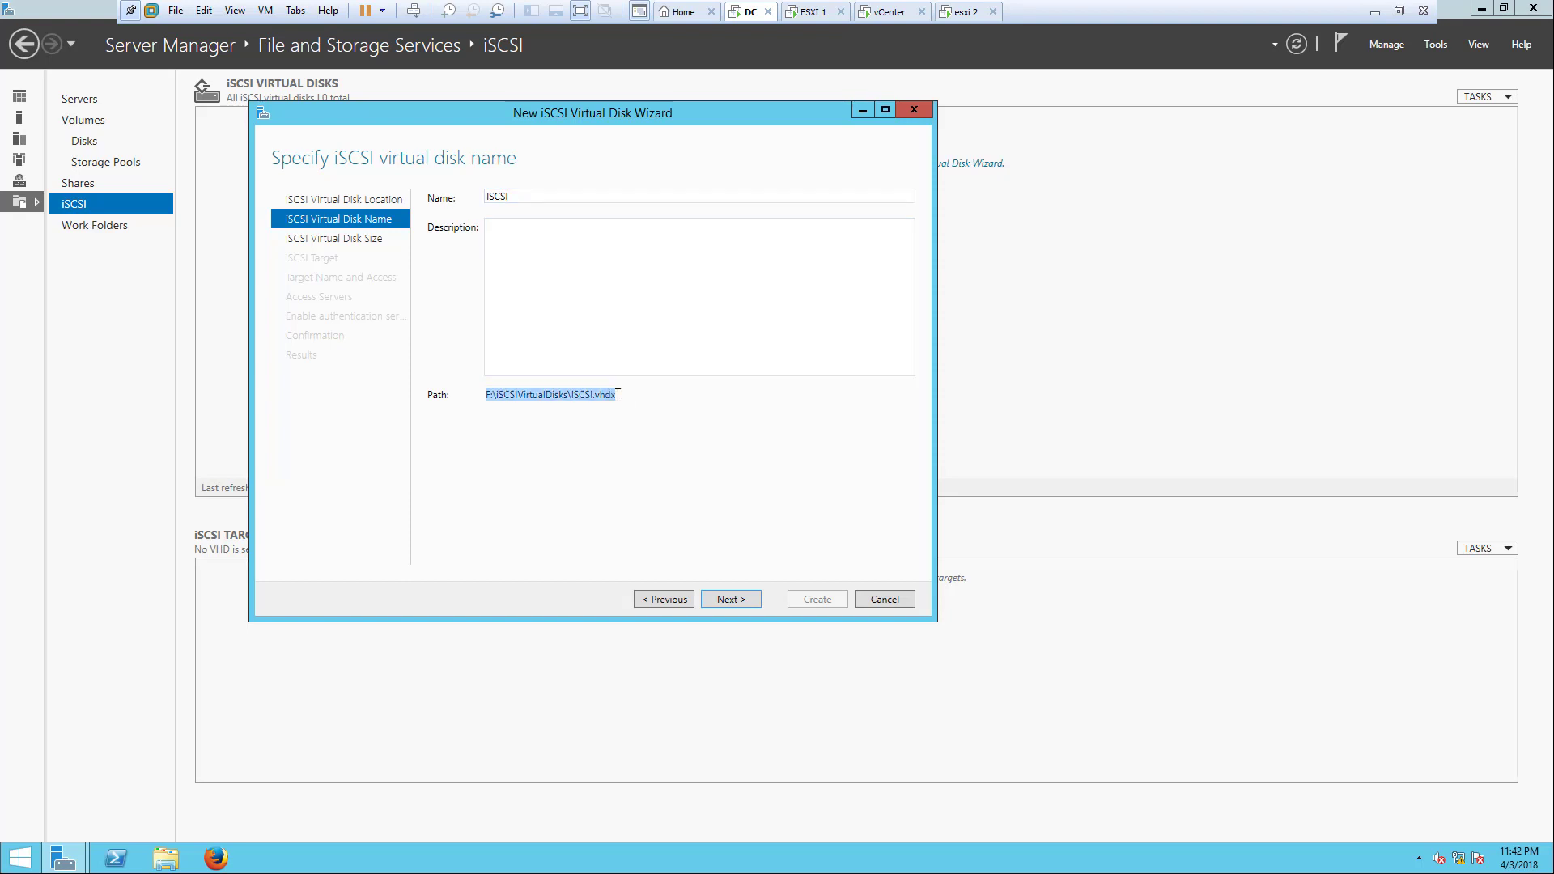
click(618, 396)
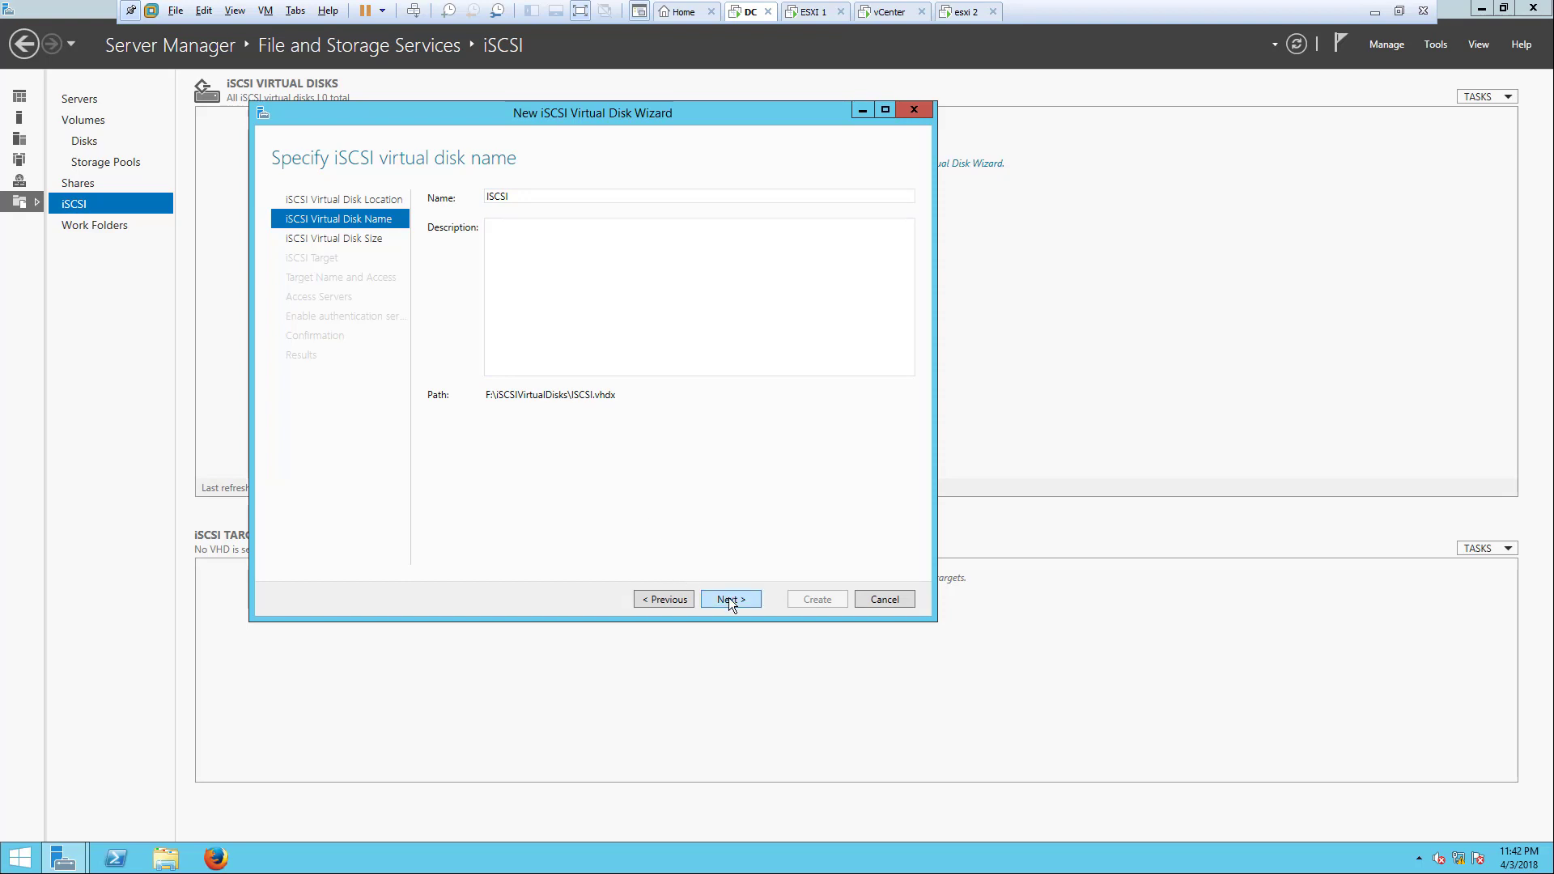
Step: Return to the location step and switch storage to a custom path
click(685, 600)
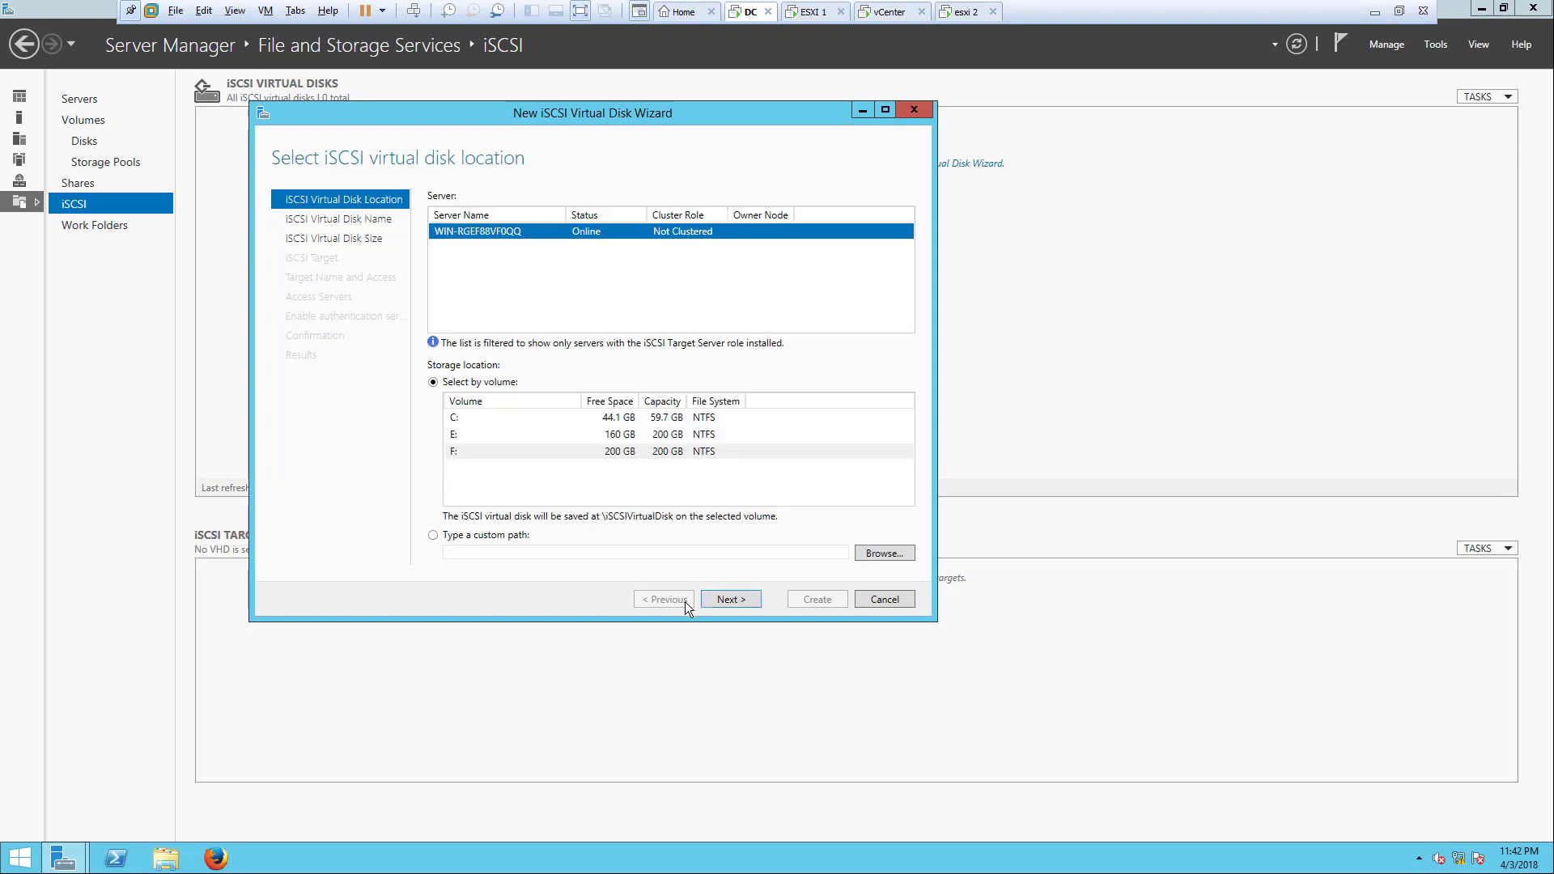
click(731, 599)
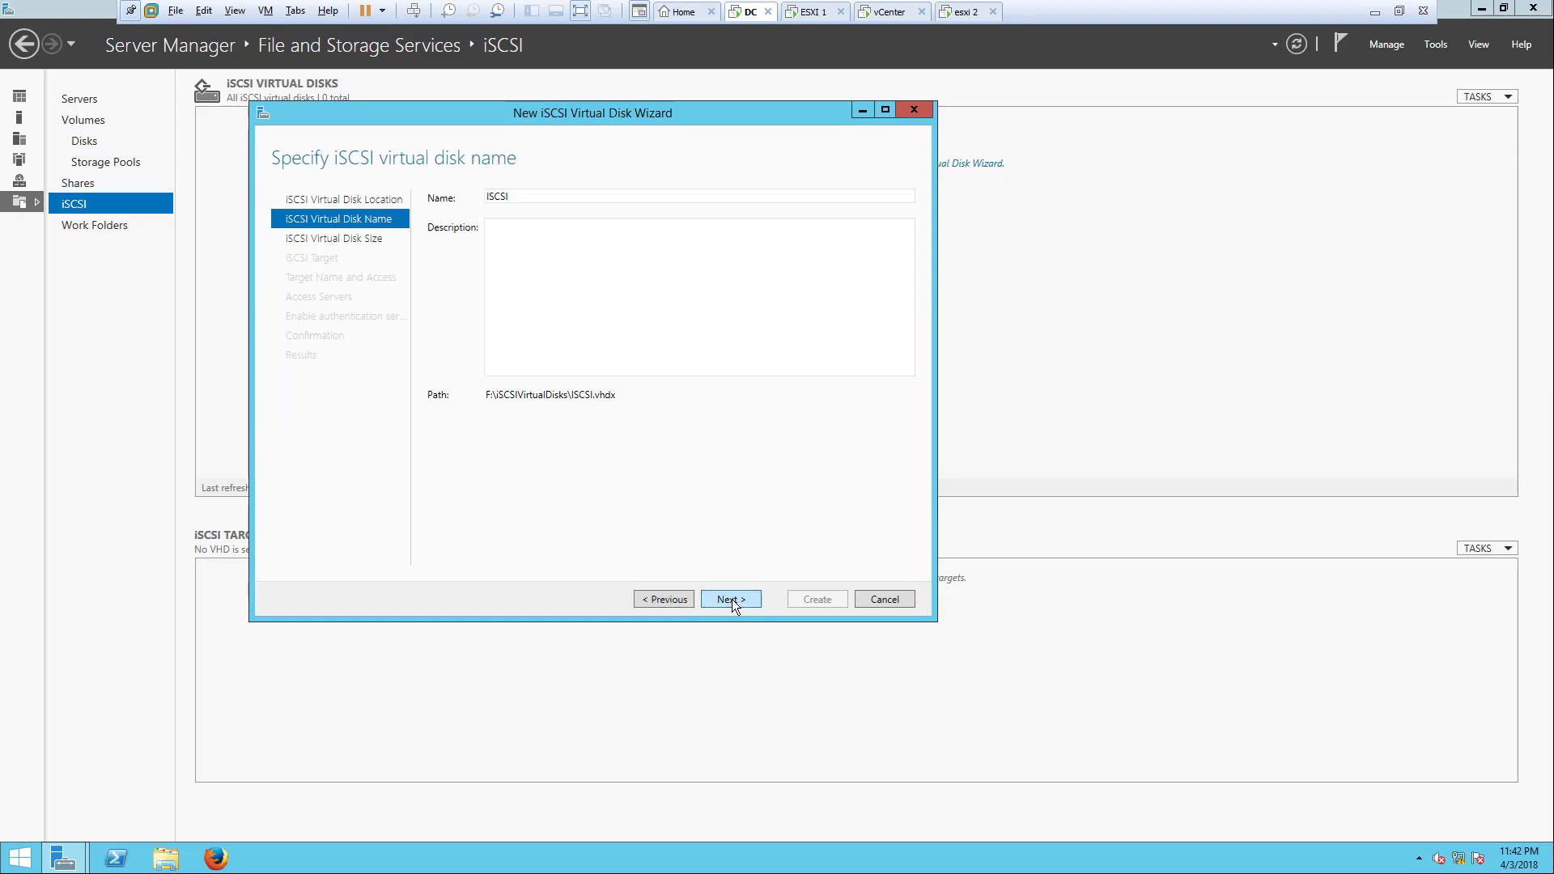
click(668, 600)
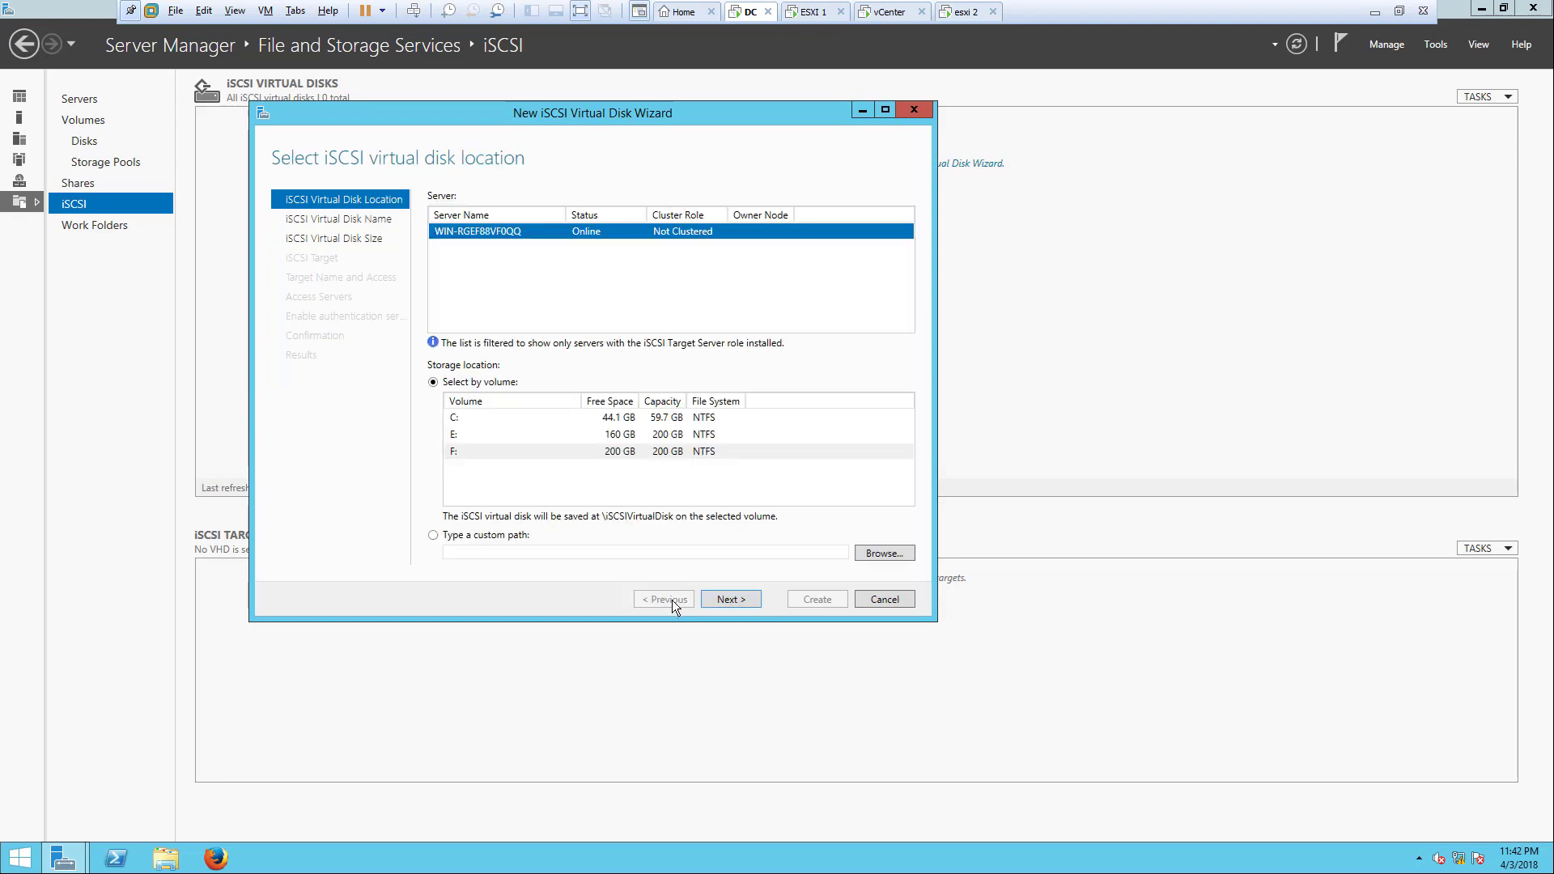
click(503, 534)
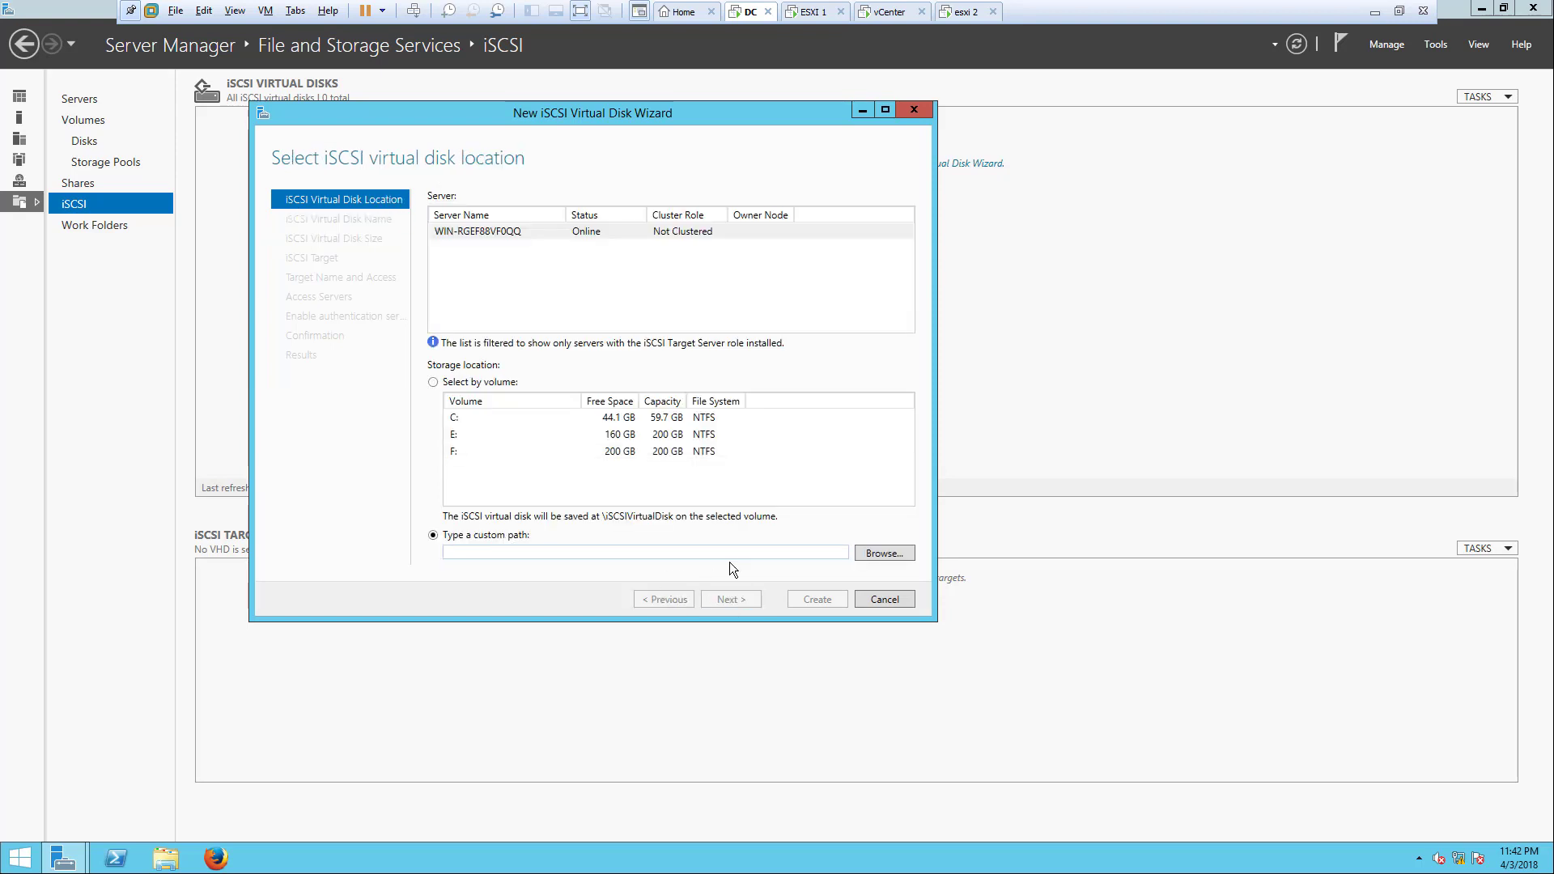
Step: Create a new folder named ISCSI on New Volume (F:) in File Explorer
click(882, 553)
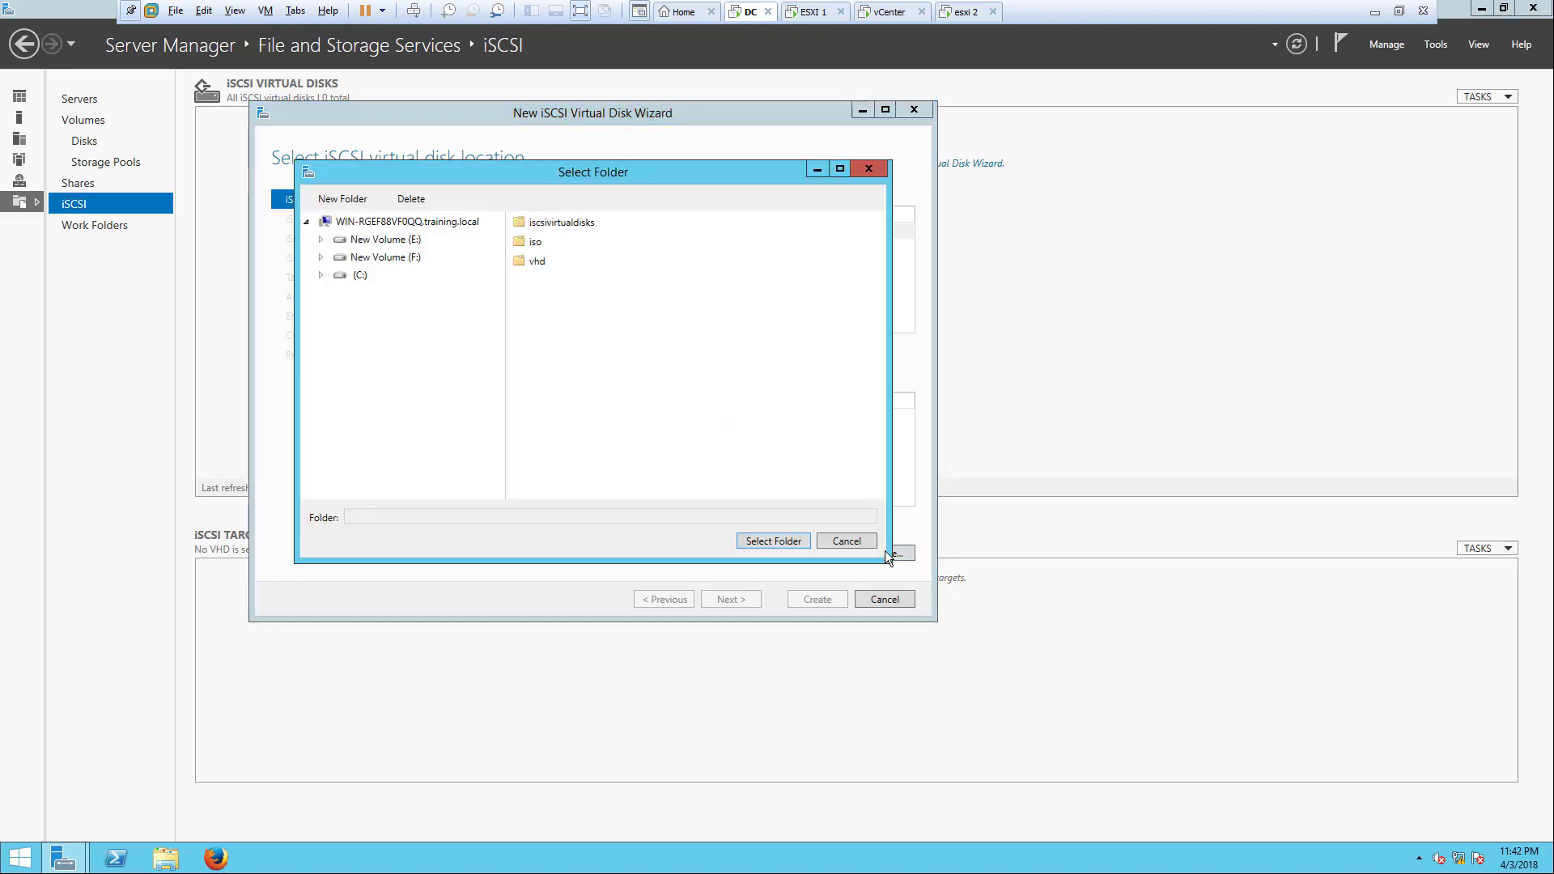
click(362, 258)
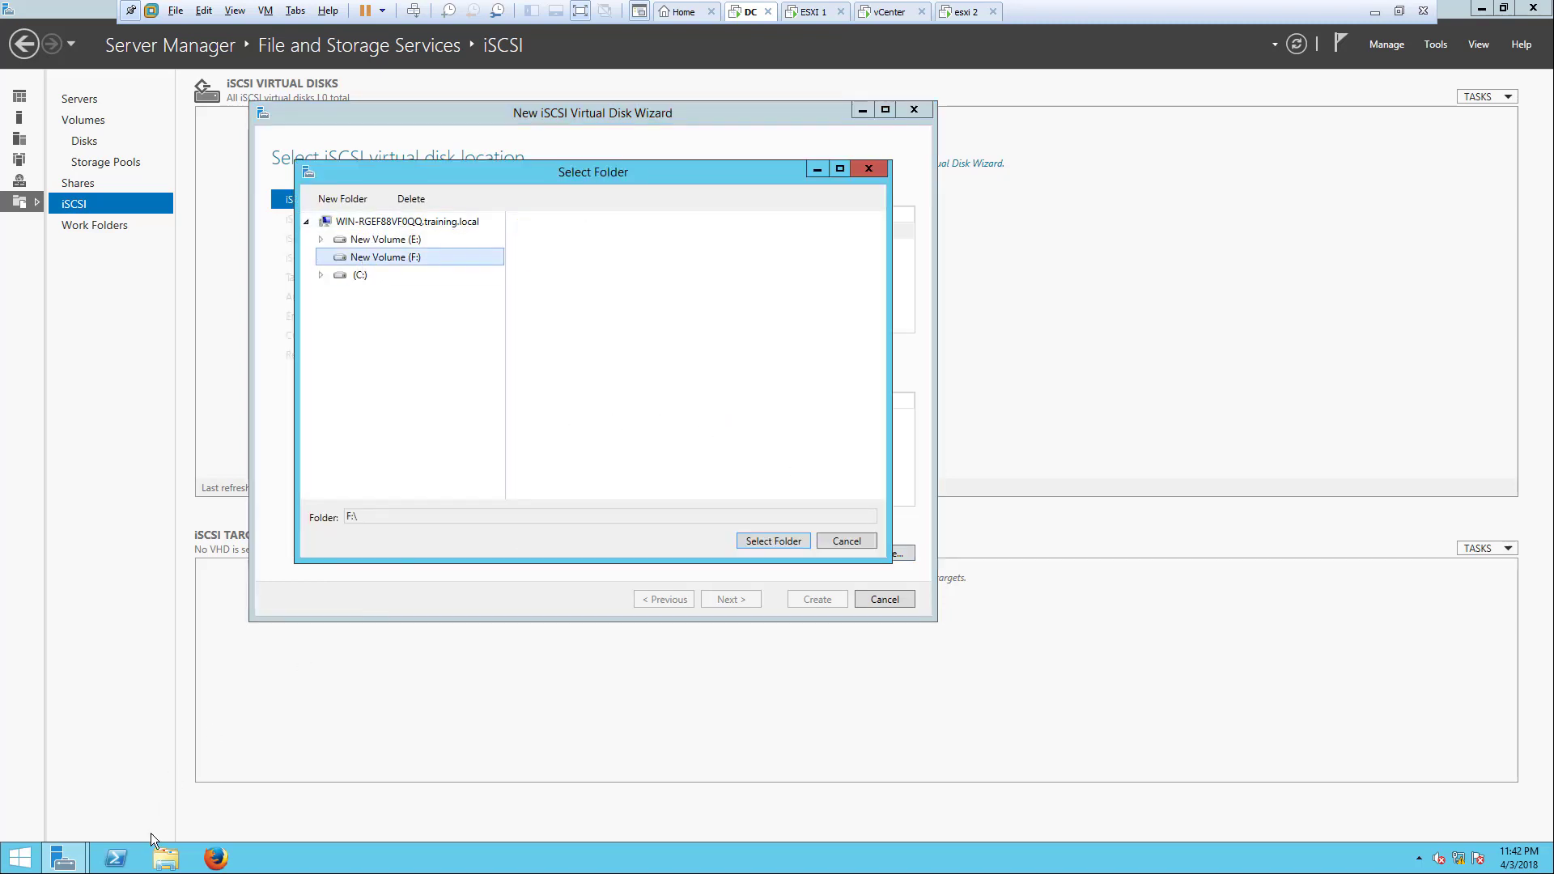
click(165, 857)
double_click(541, 421)
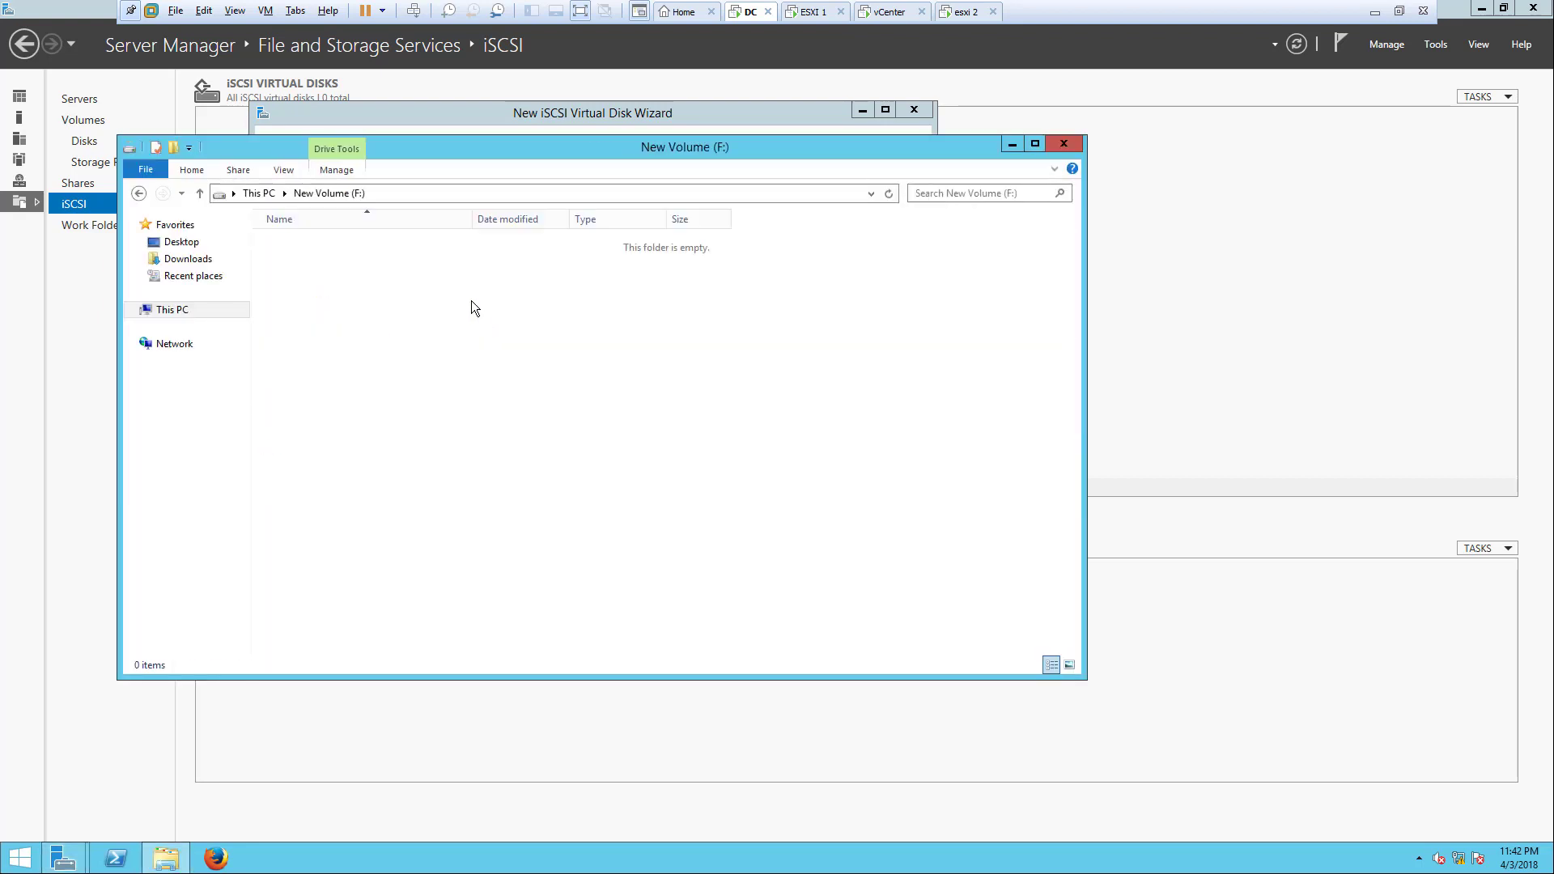
right_click(469, 298)
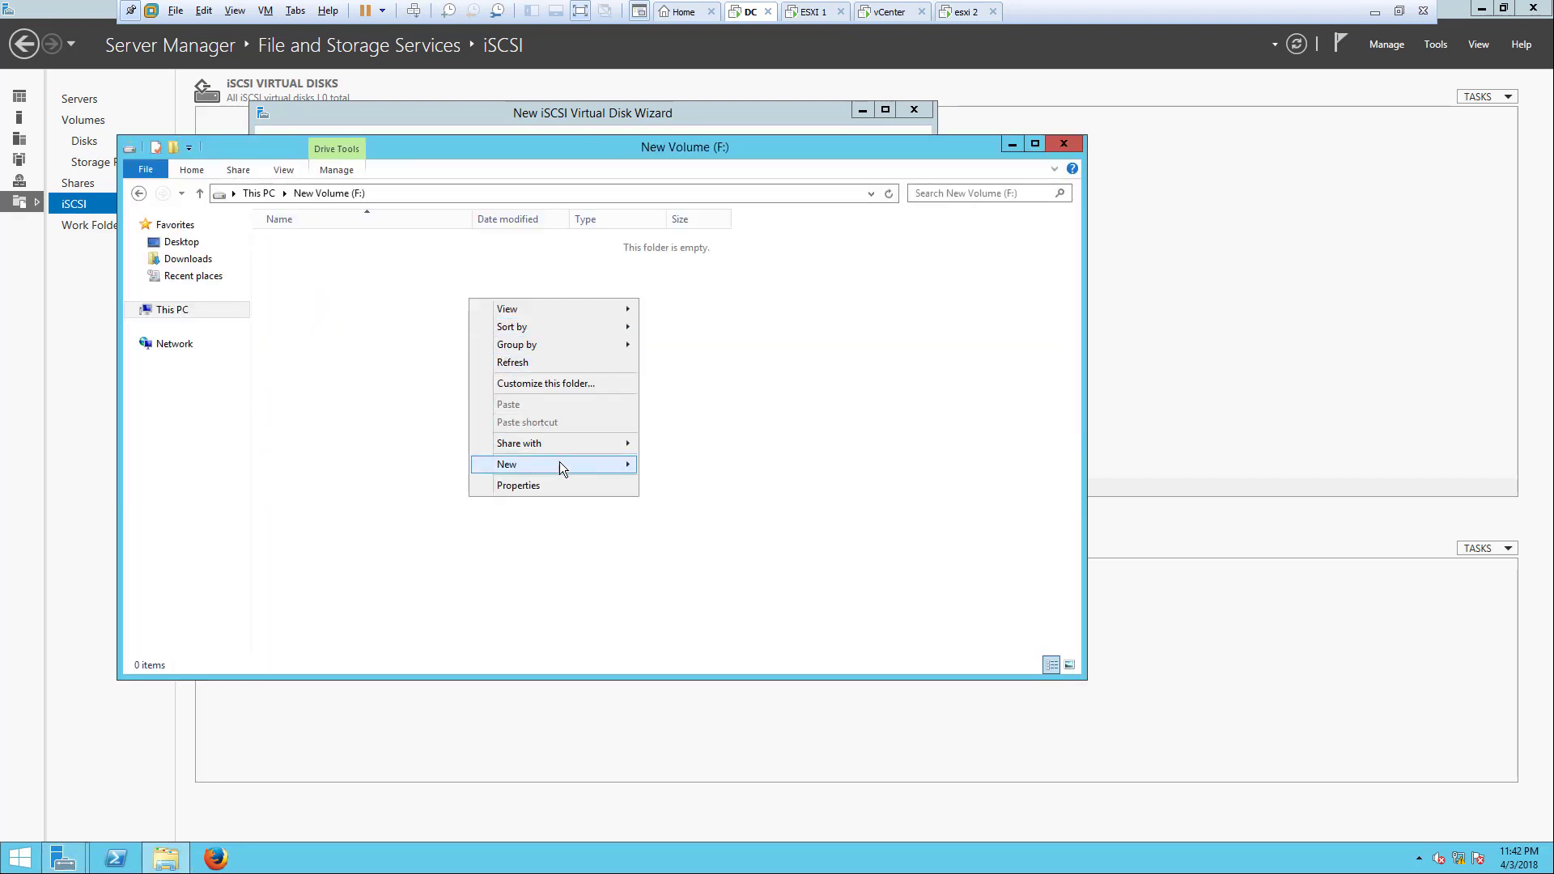
click(644, 464)
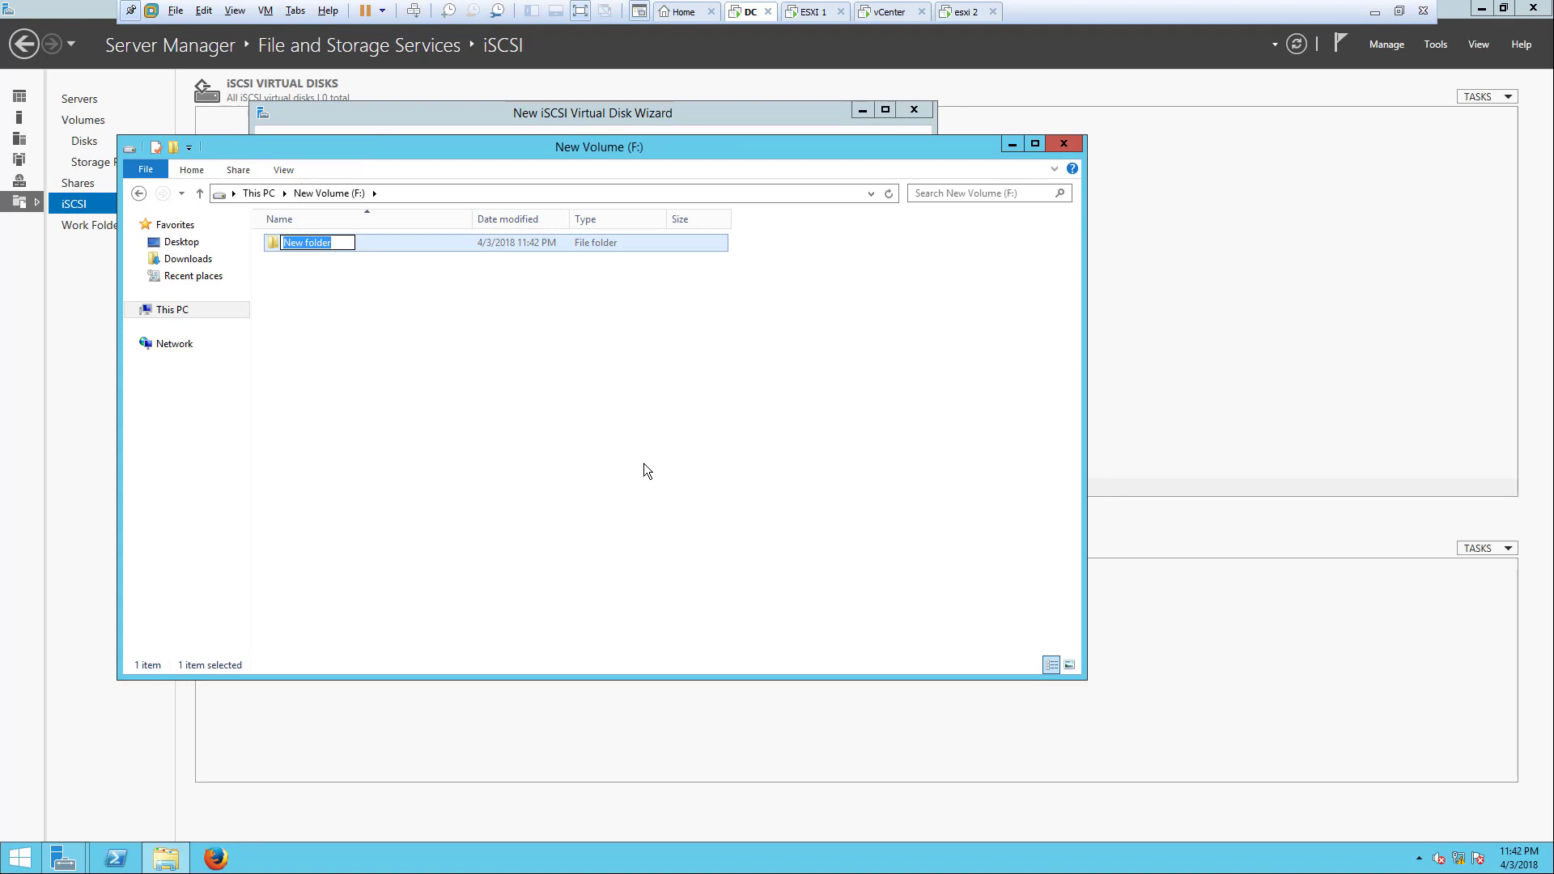
text(ICSI)
key(BackSpace)
key(BackSpace)
key(BackSpace)
text(SCSI)
key(Return)
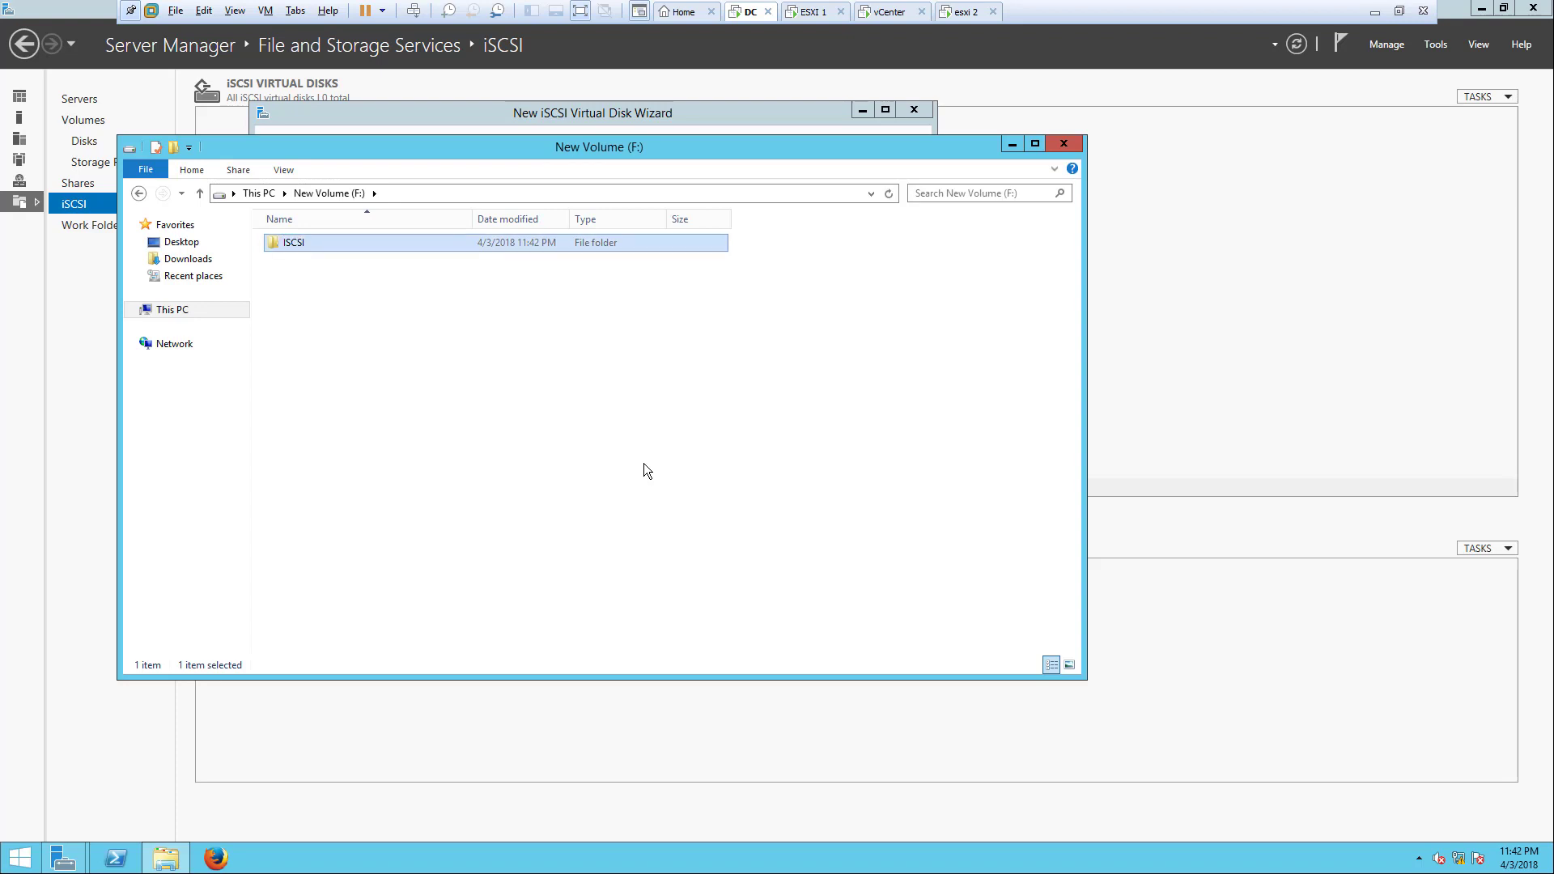
click(1063, 143)
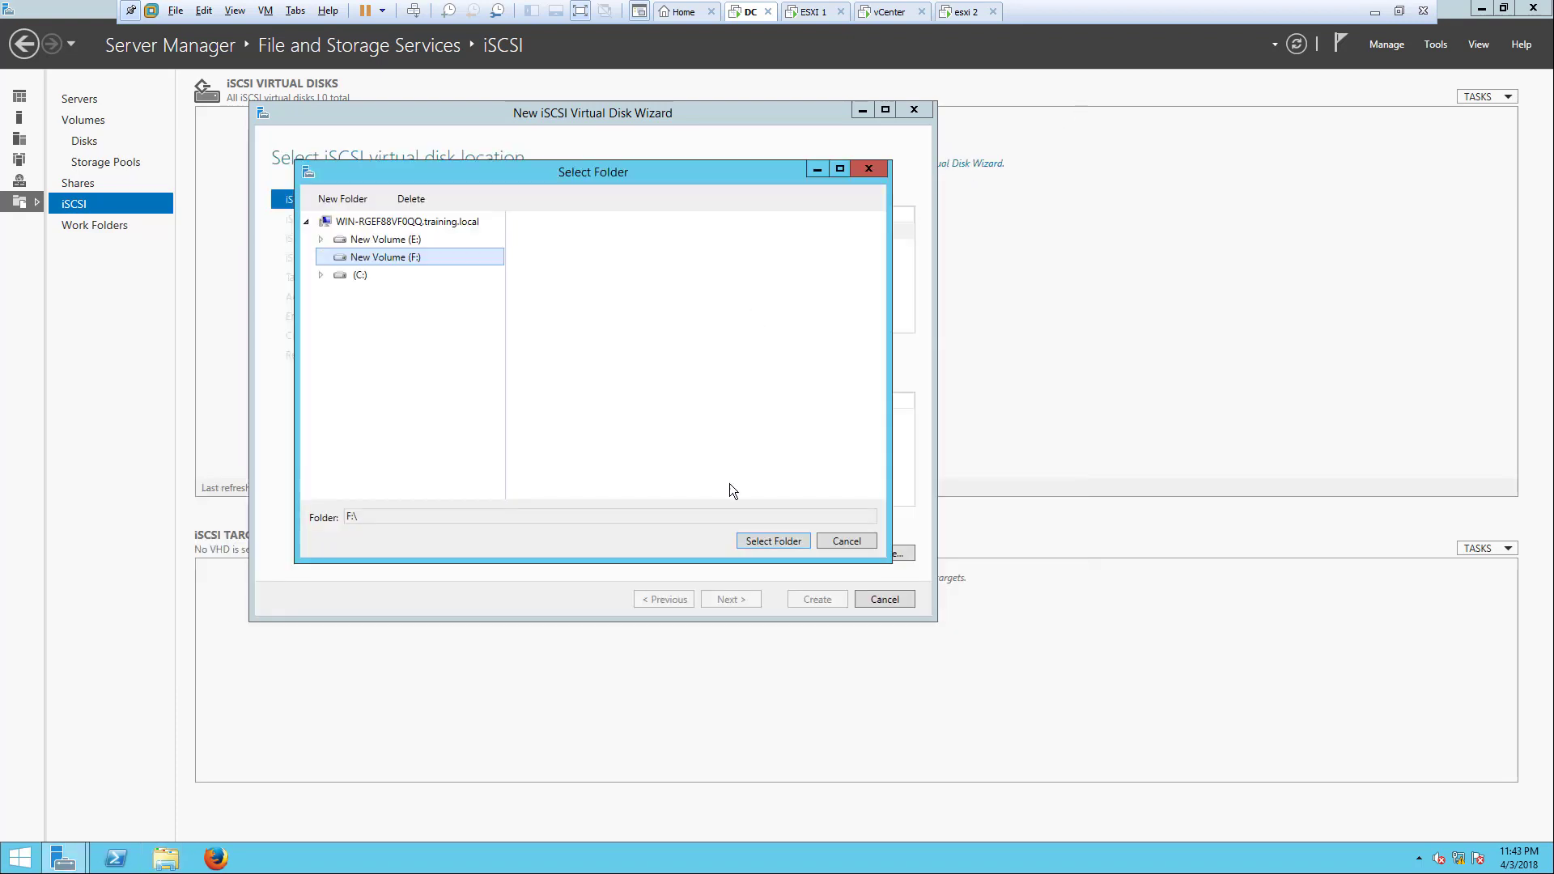
Step: Set F:\iscsi as the custom disk location and advance to the name step
click(838, 545)
click(870, 553)
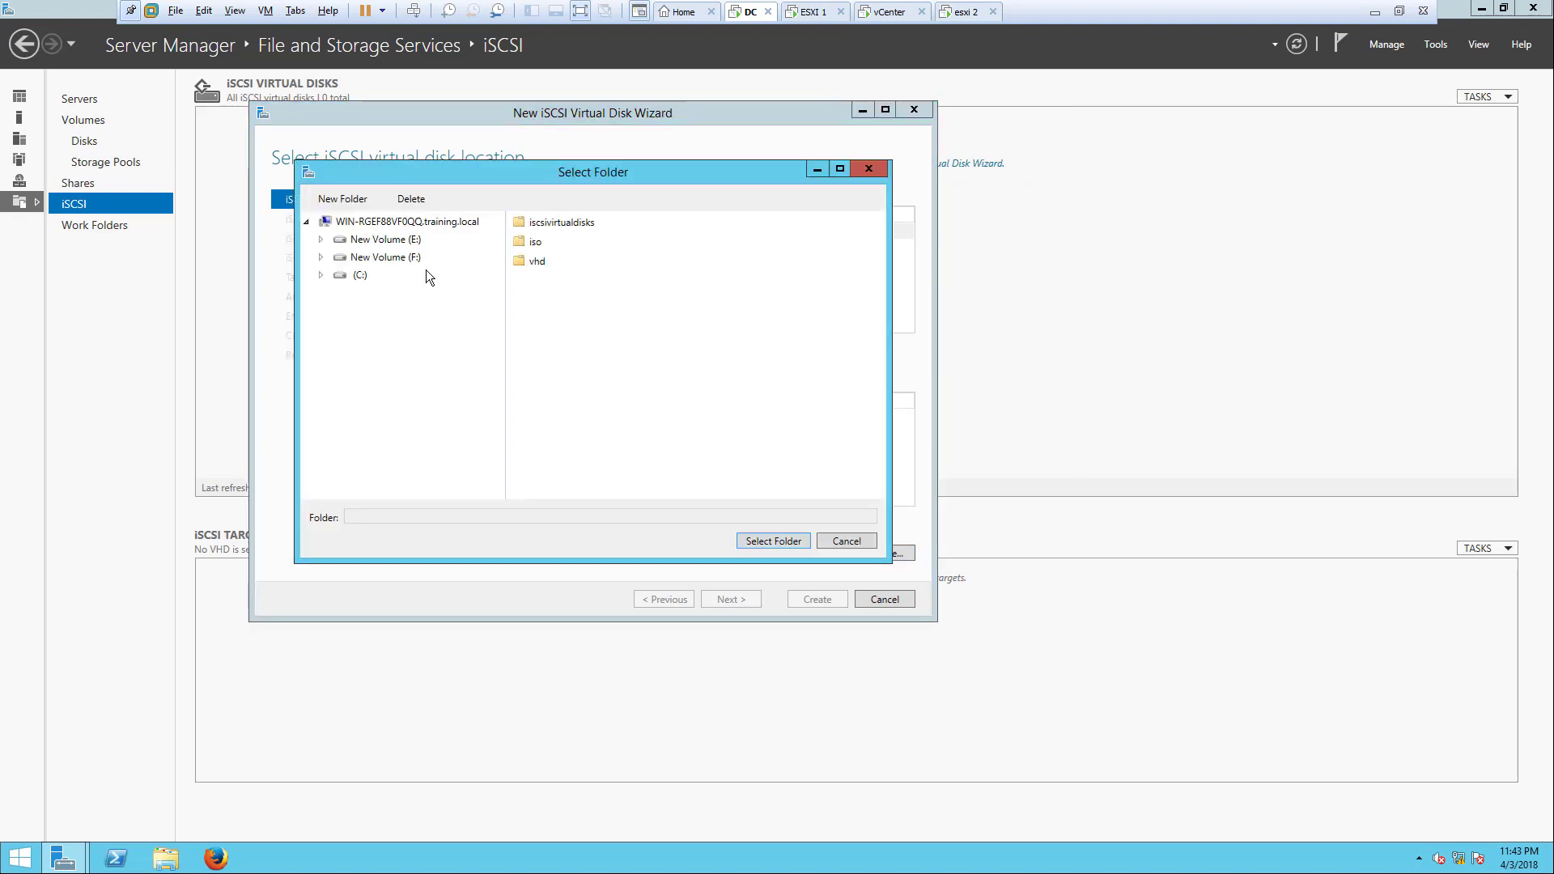
click(411, 256)
click(539, 223)
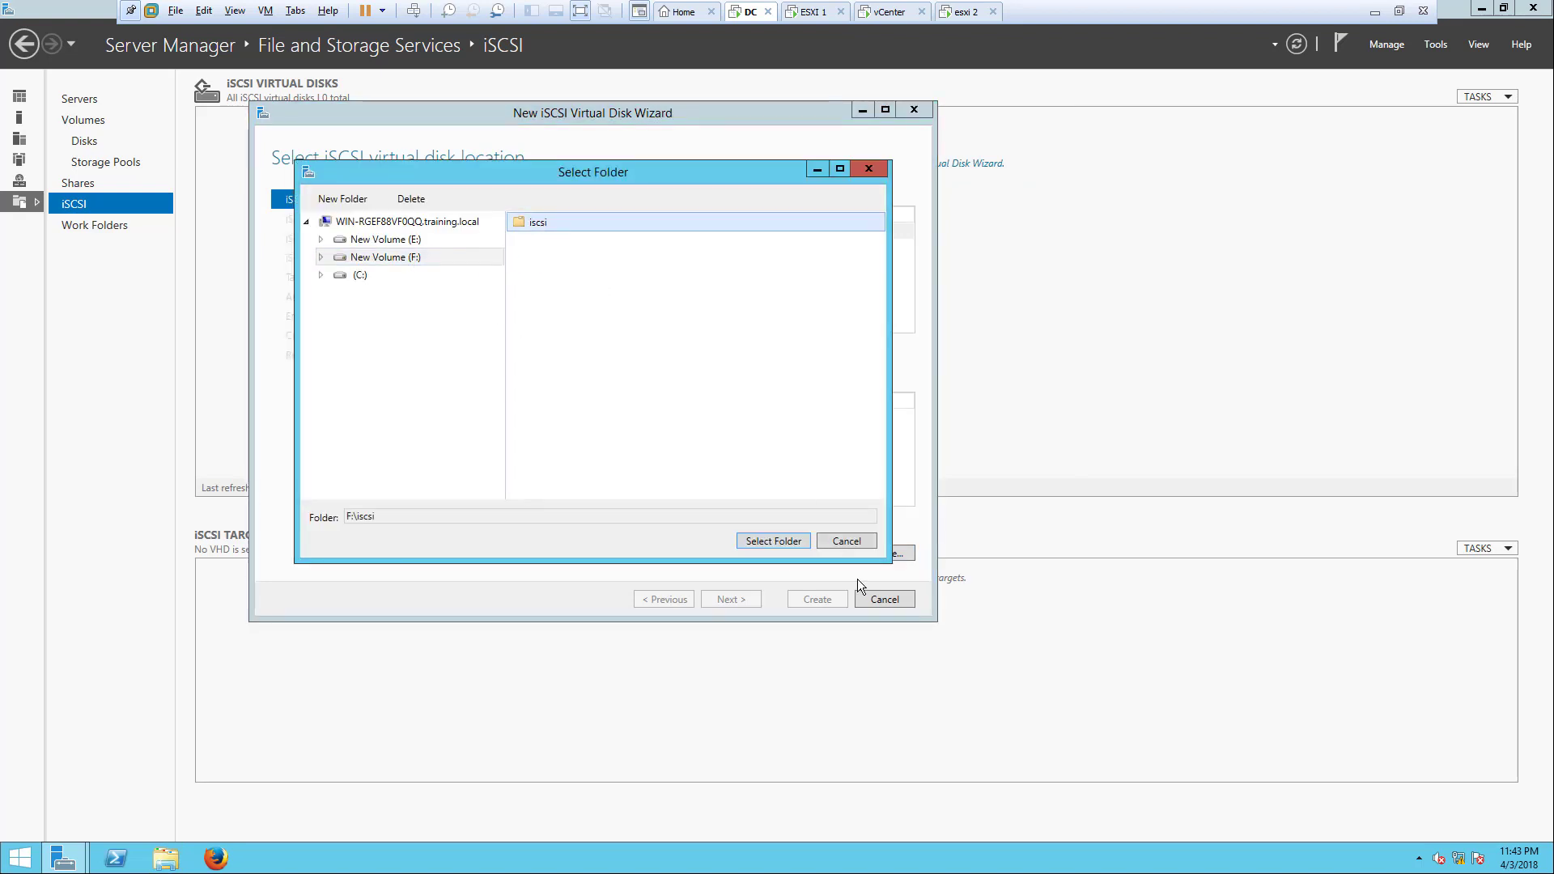
click(773, 540)
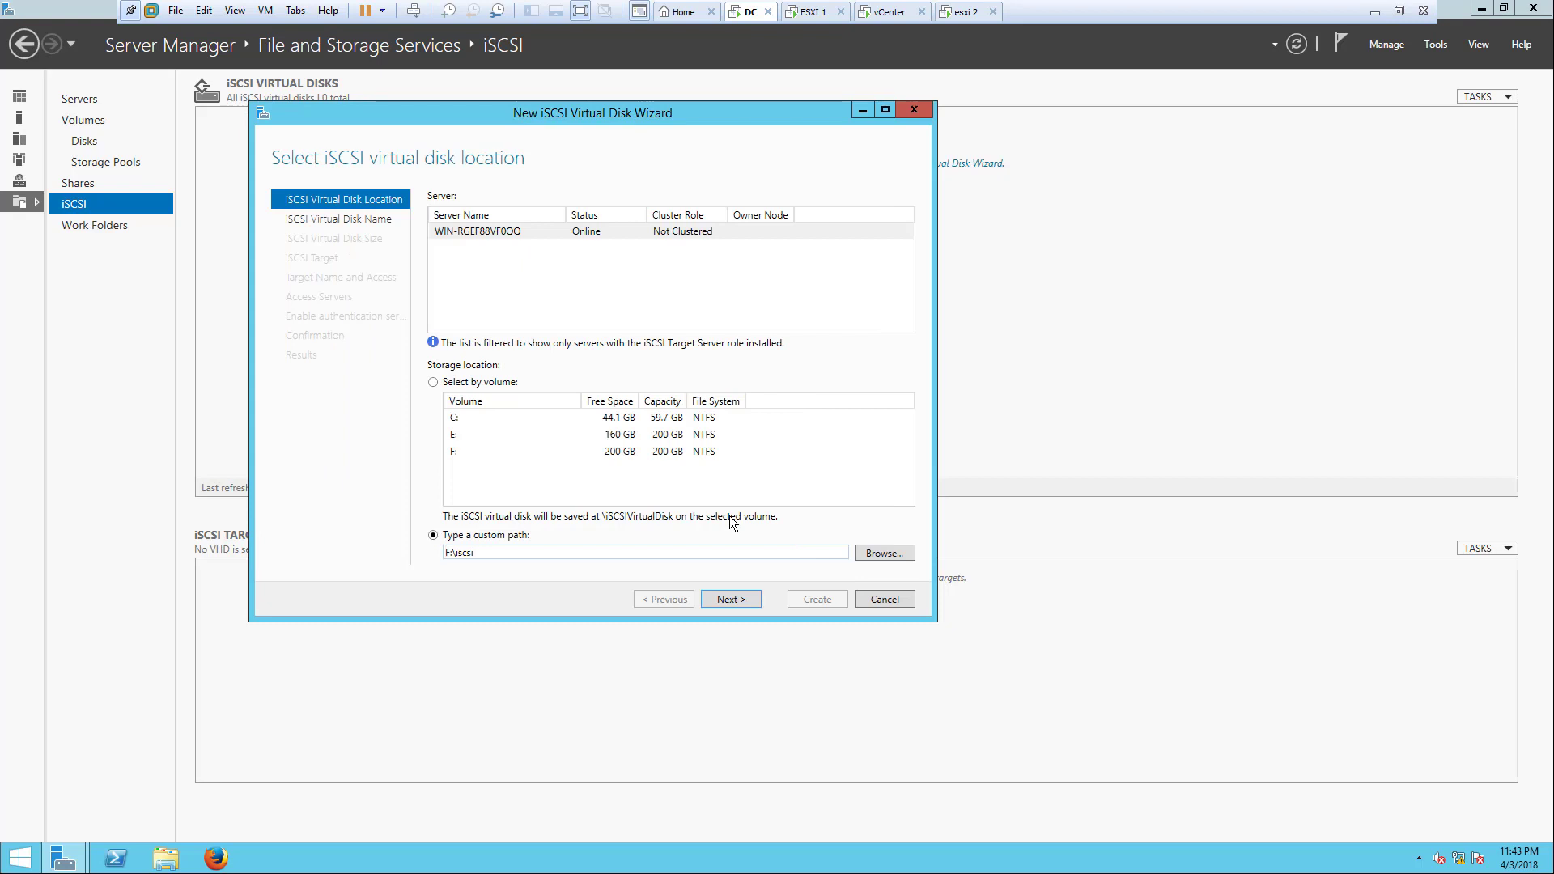
click(732, 597)
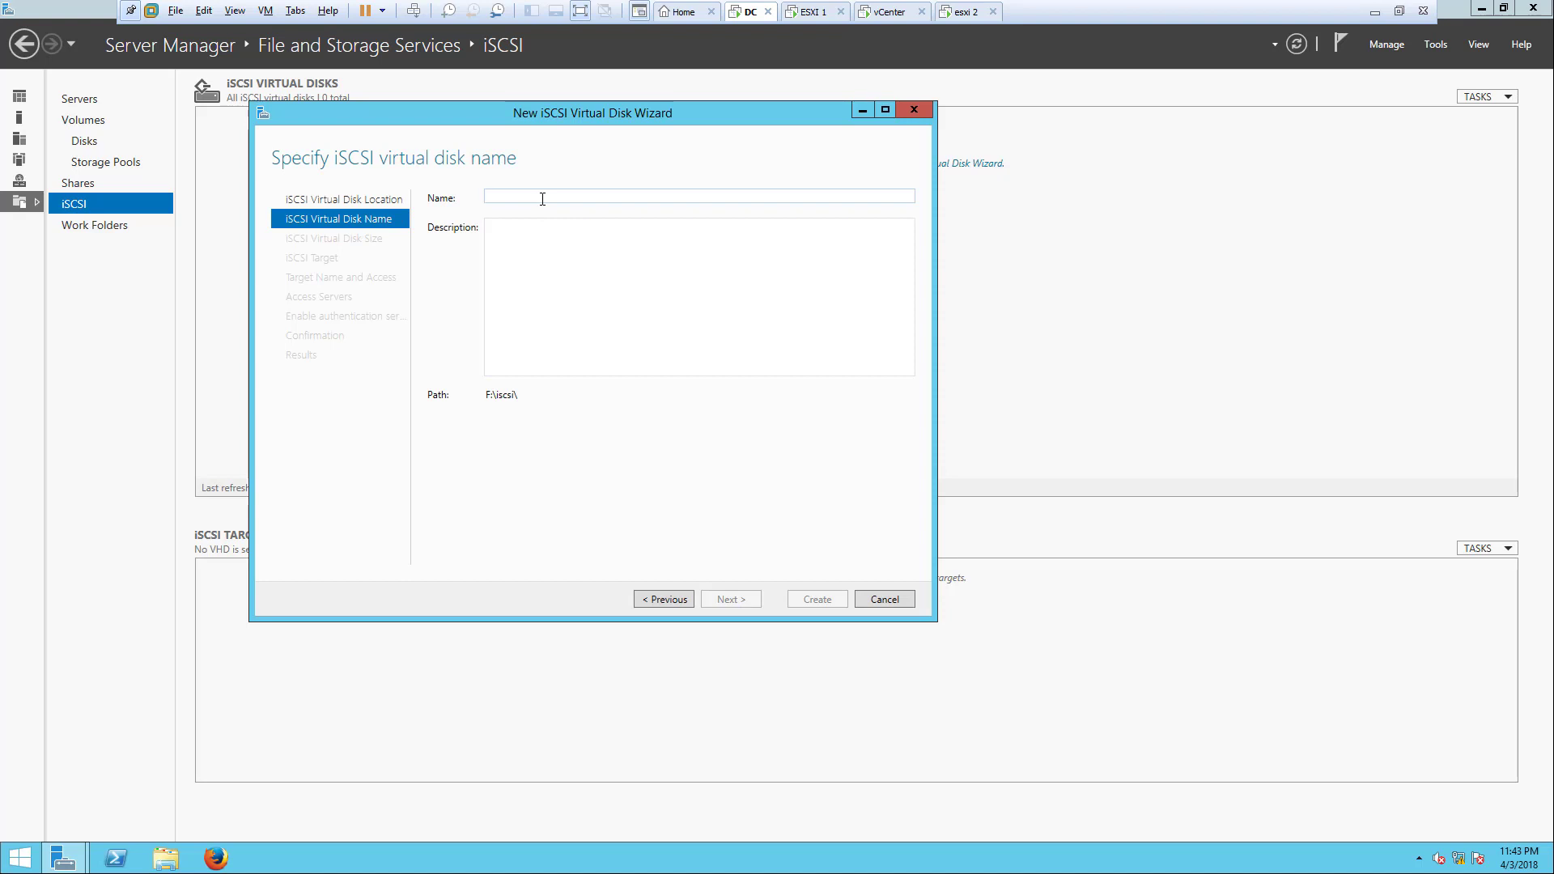
Step: Name the virtual disk ISCSI and give it a 100 GB dynamically expanding size
text(IS)
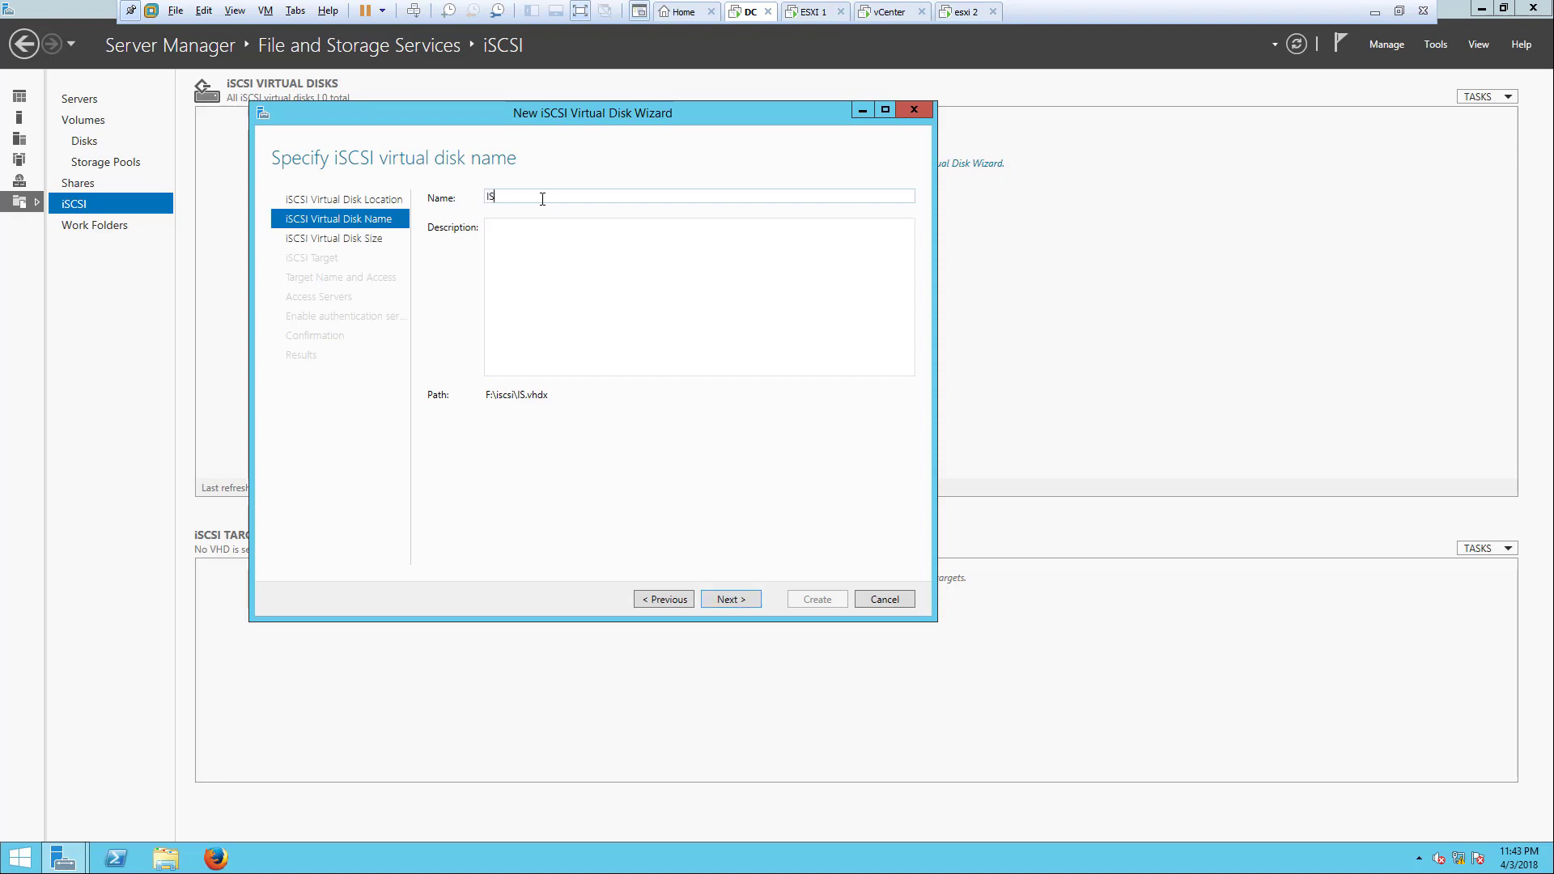
text(CSI)
click(749, 599)
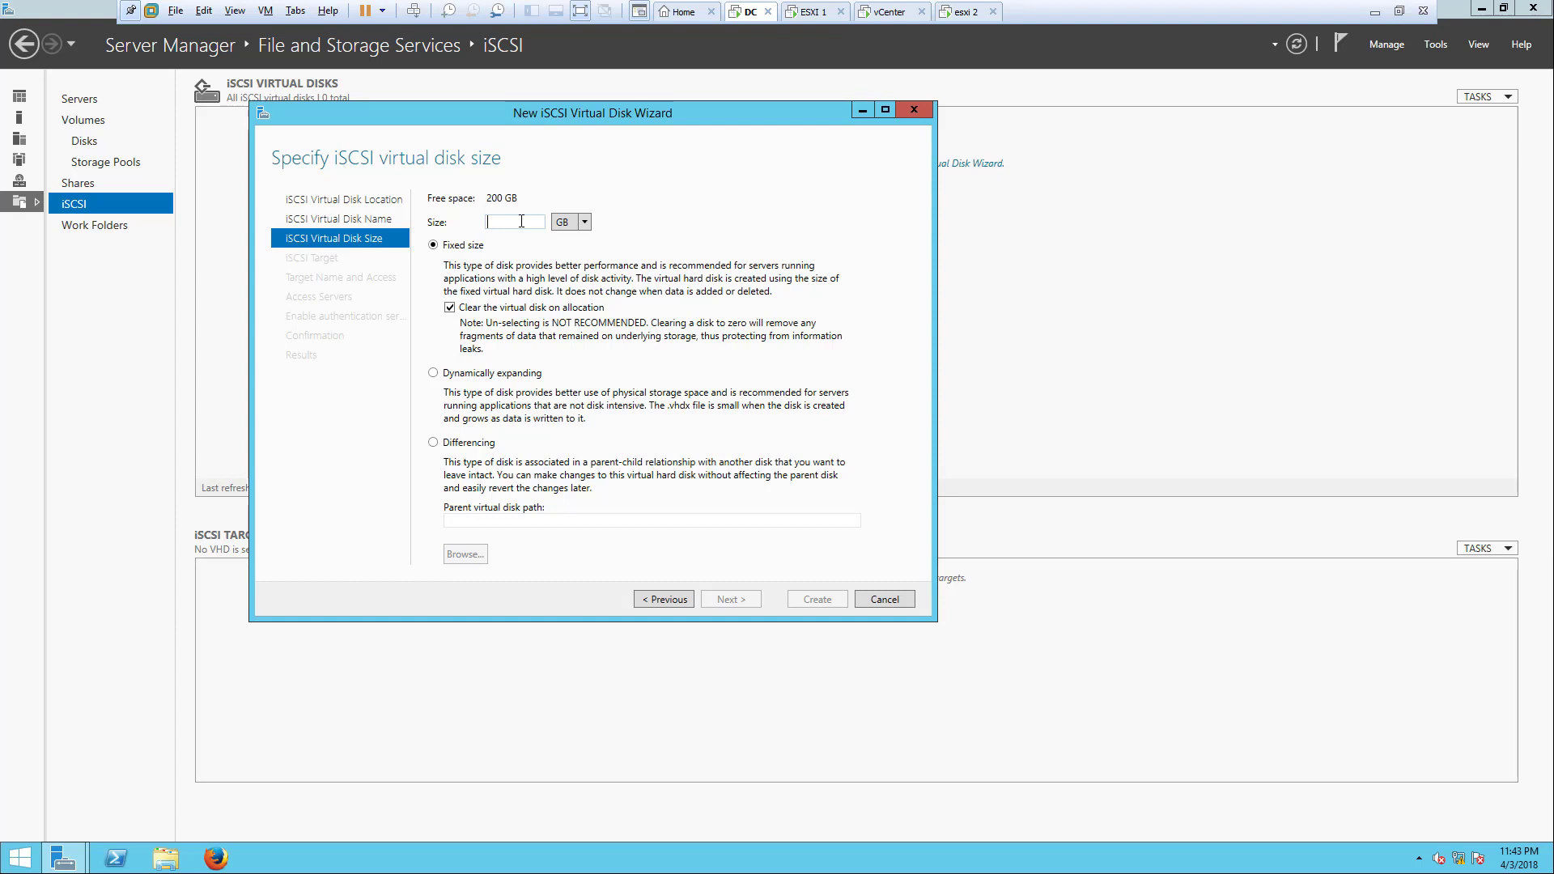
text(100)
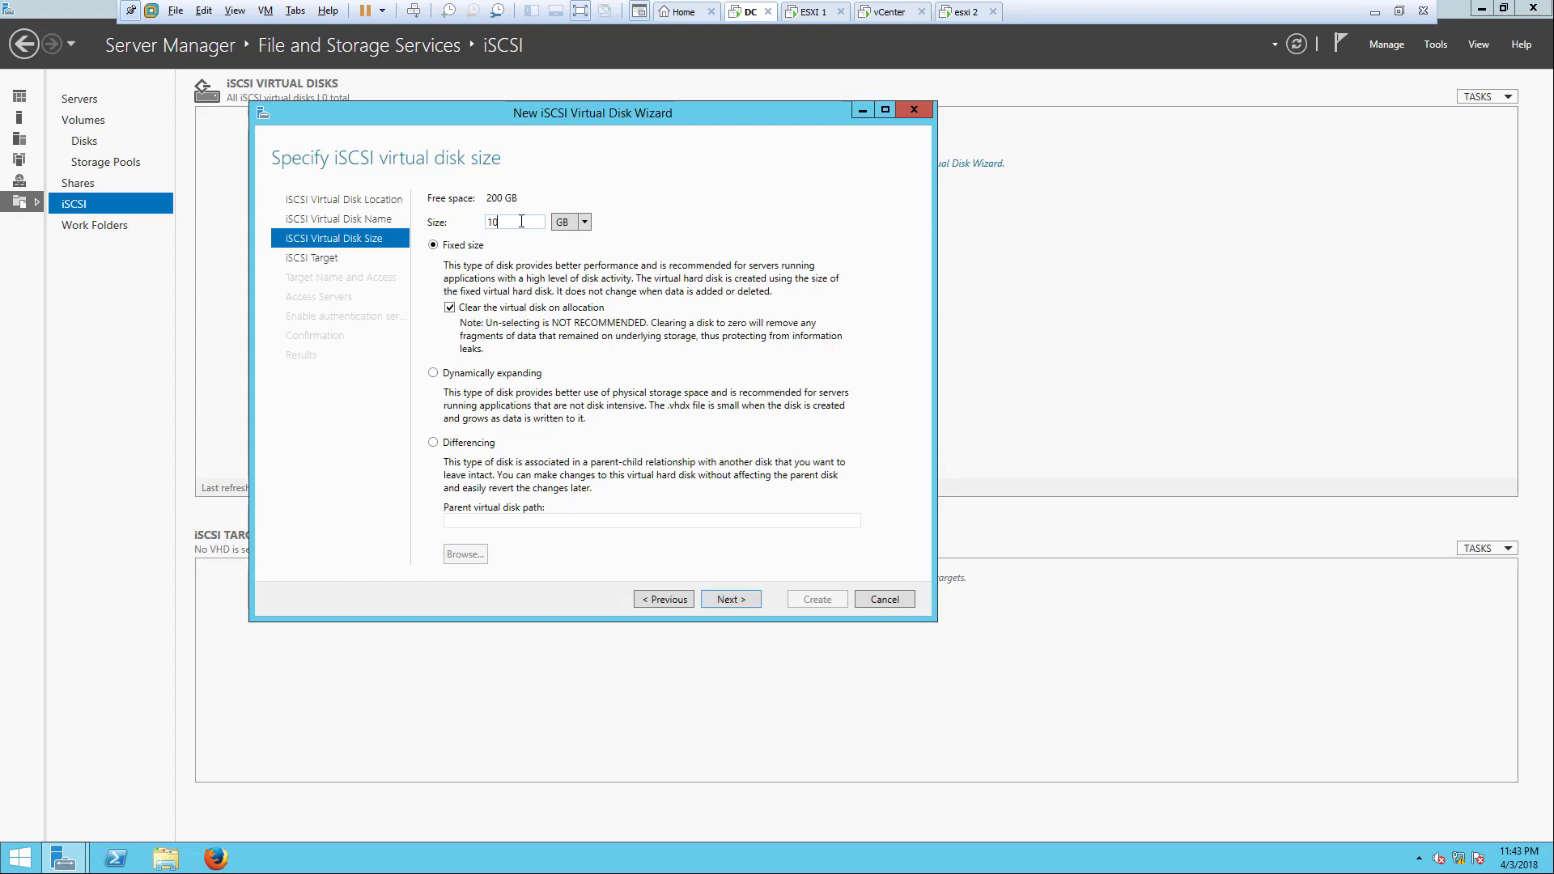
click(522, 374)
Step: Assign the disk to a new iSCSI target named NEWESXI1
click(750, 604)
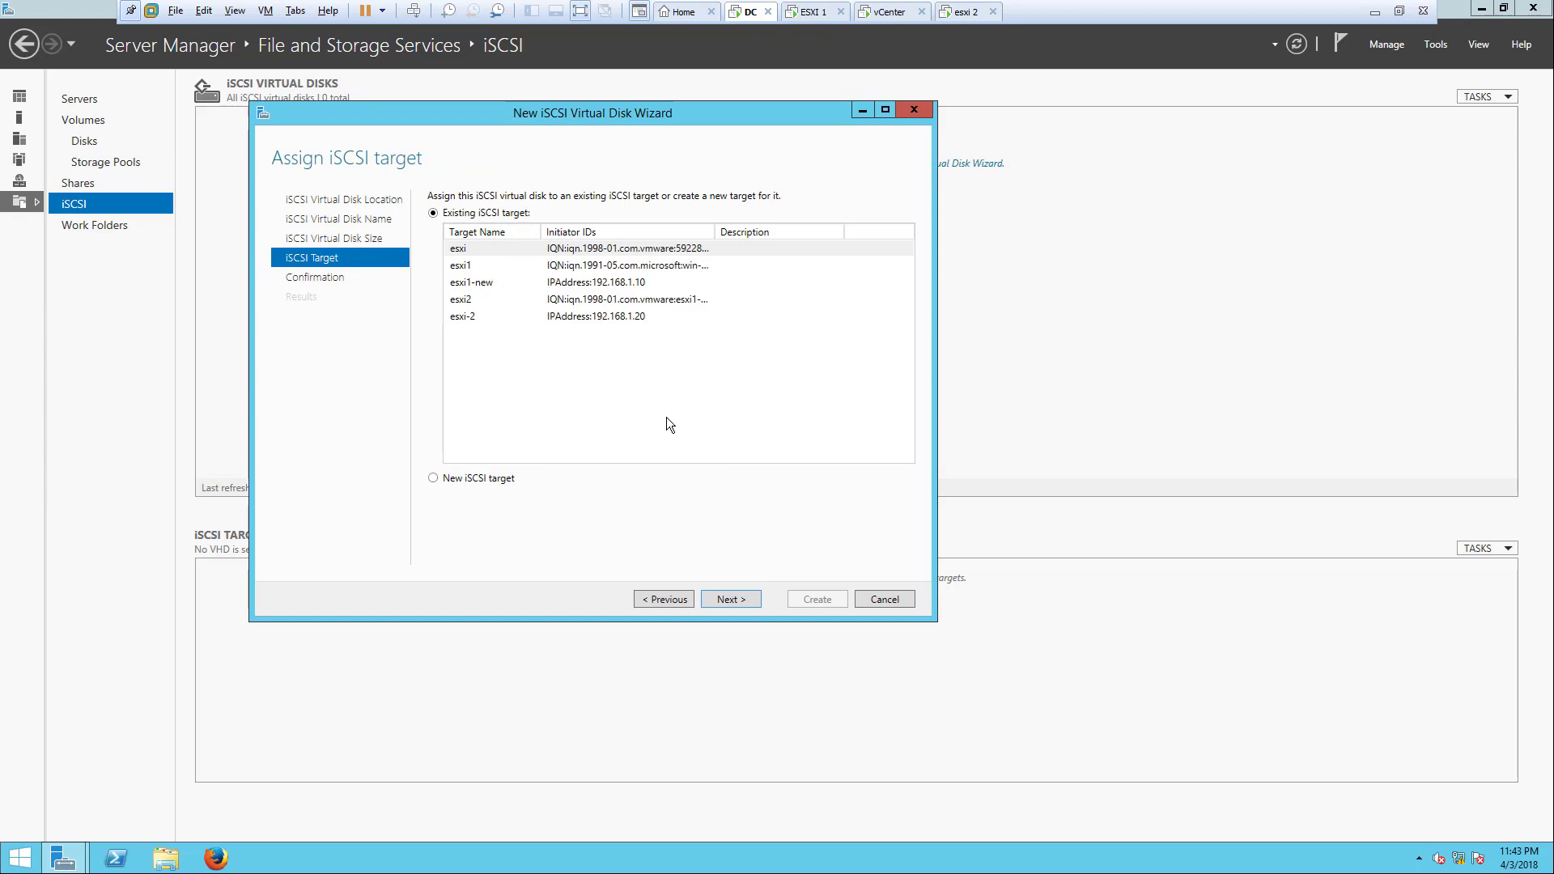
click(501, 479)
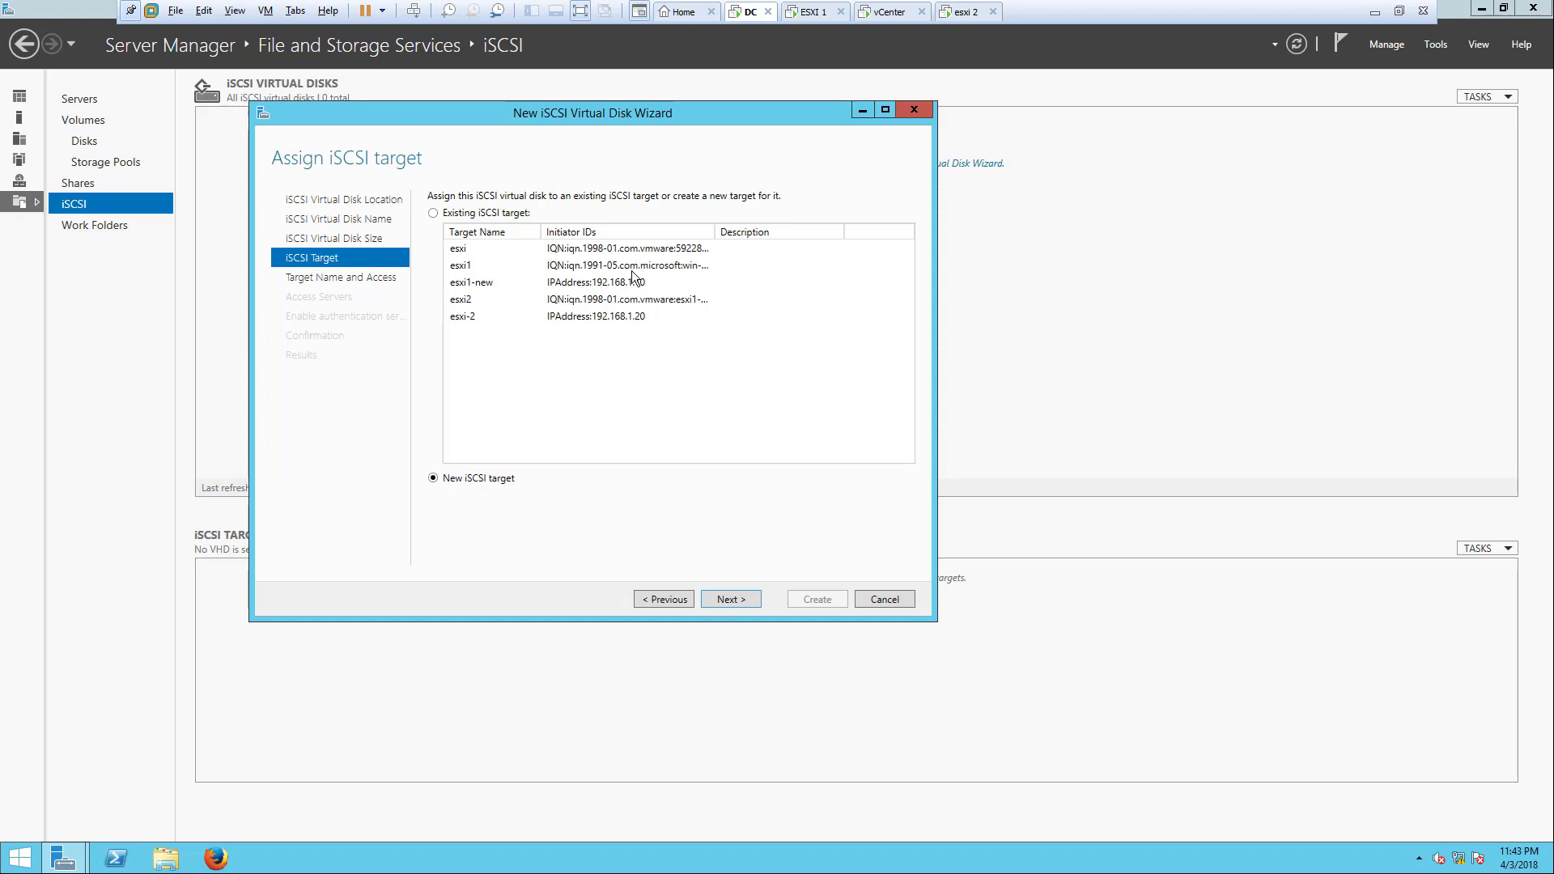
click(734, 600)
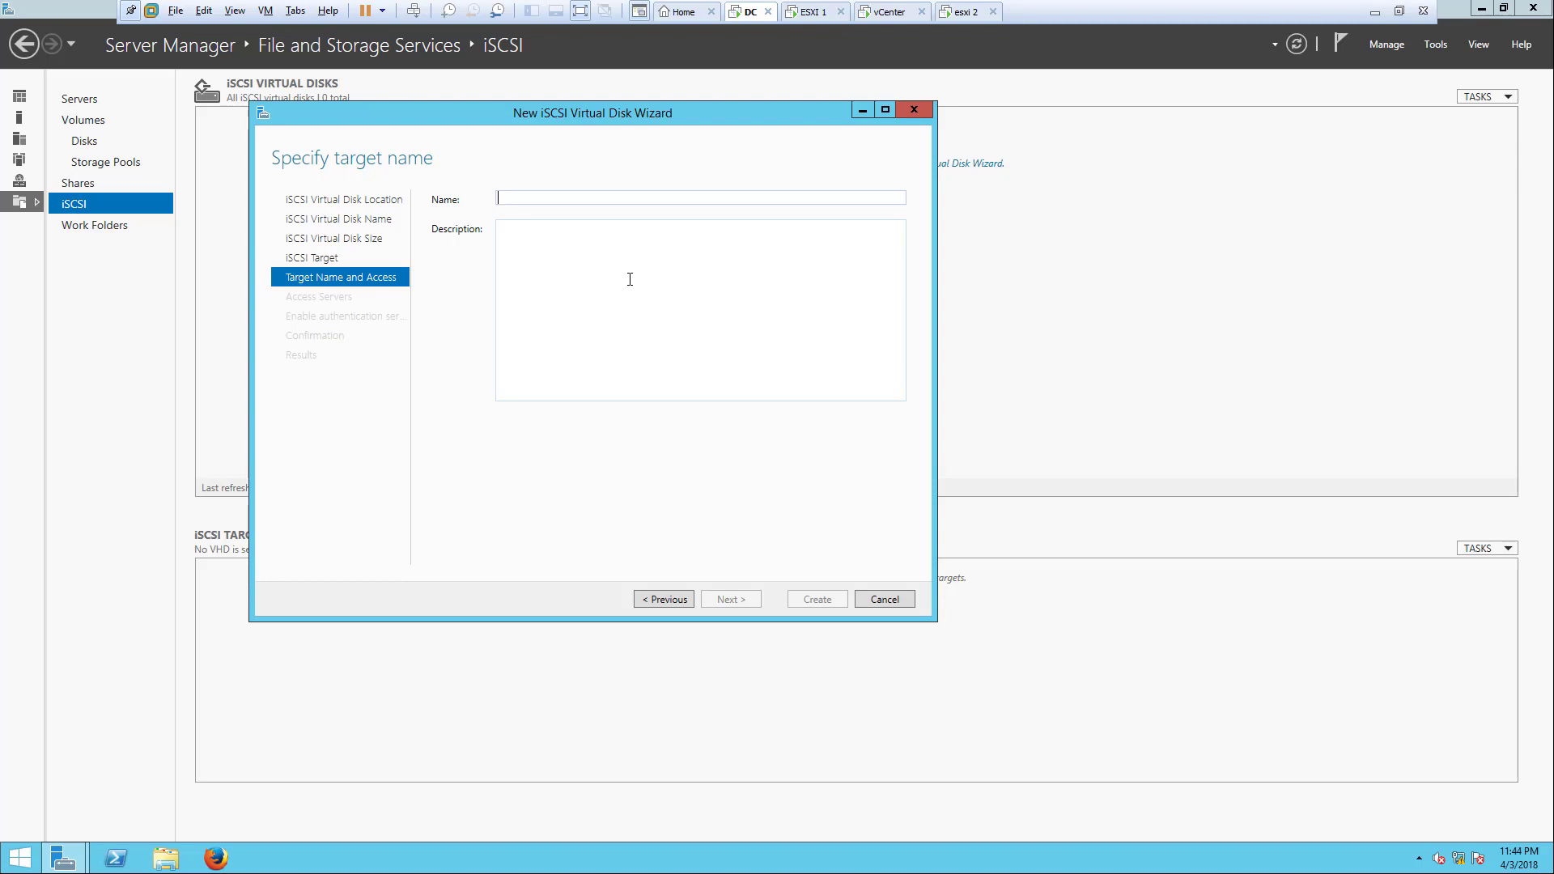
text(NEWESXI1)
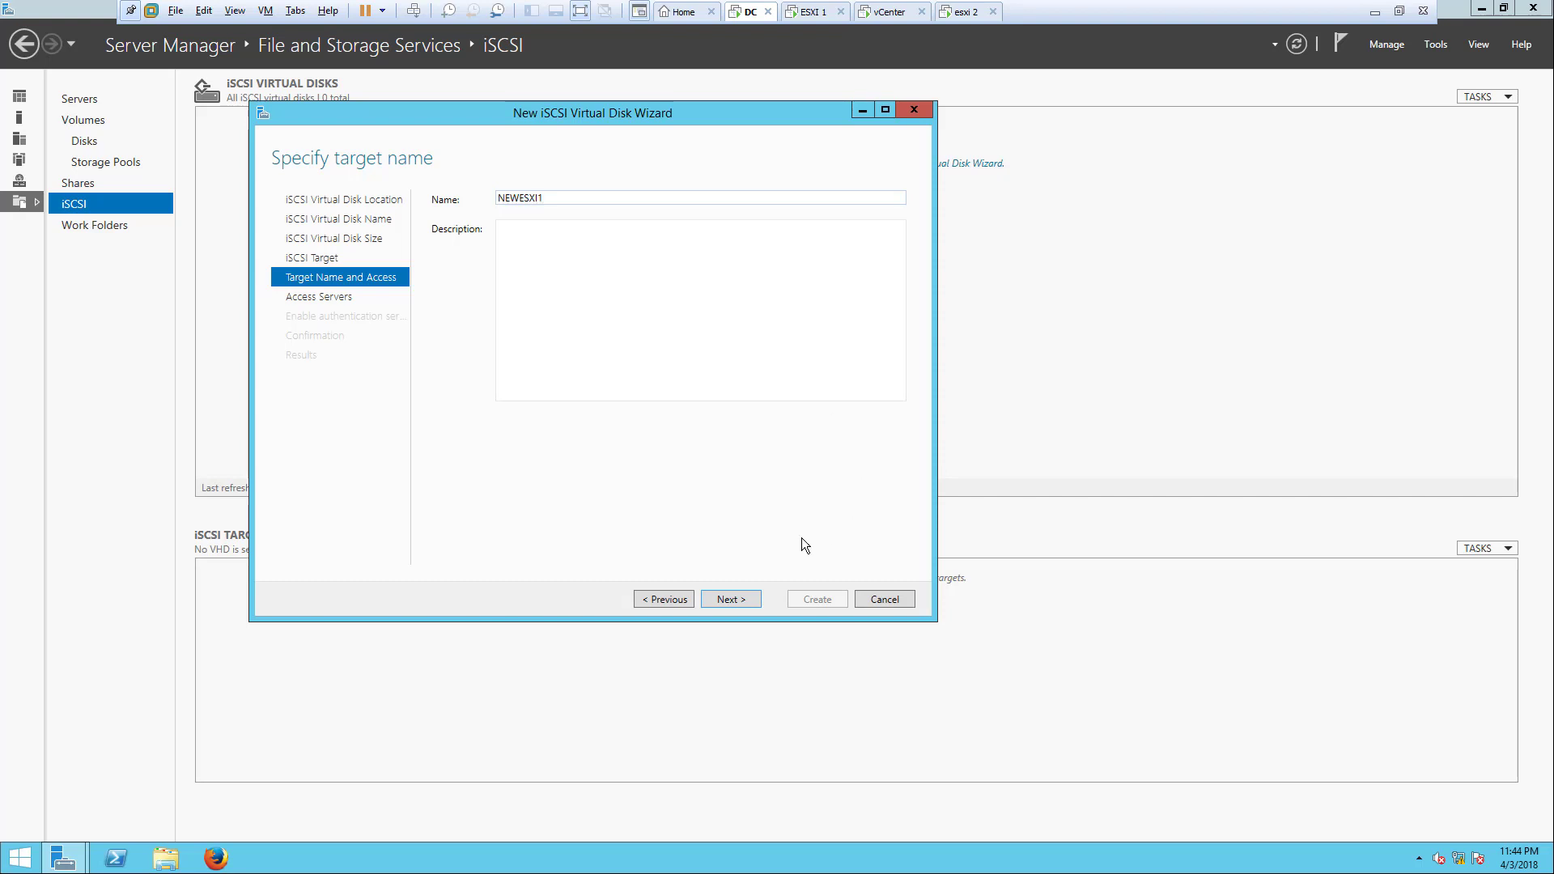
click(757, 600)
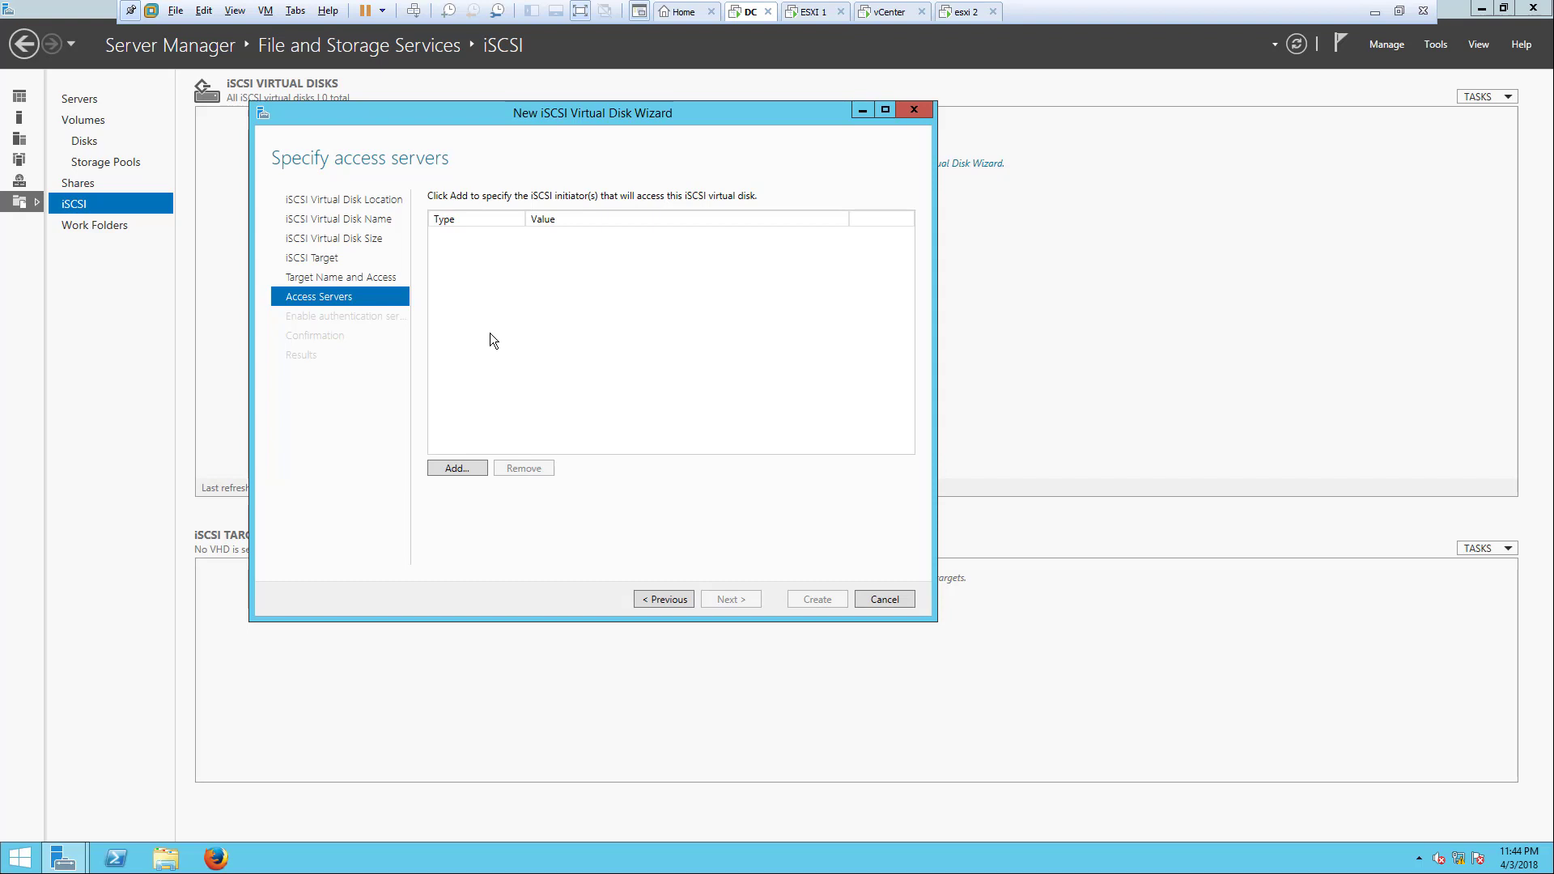
Step: Add initiator 192.168.1.3 by IP address, after checking the ESXi hosts' IPs
click(473, 467)
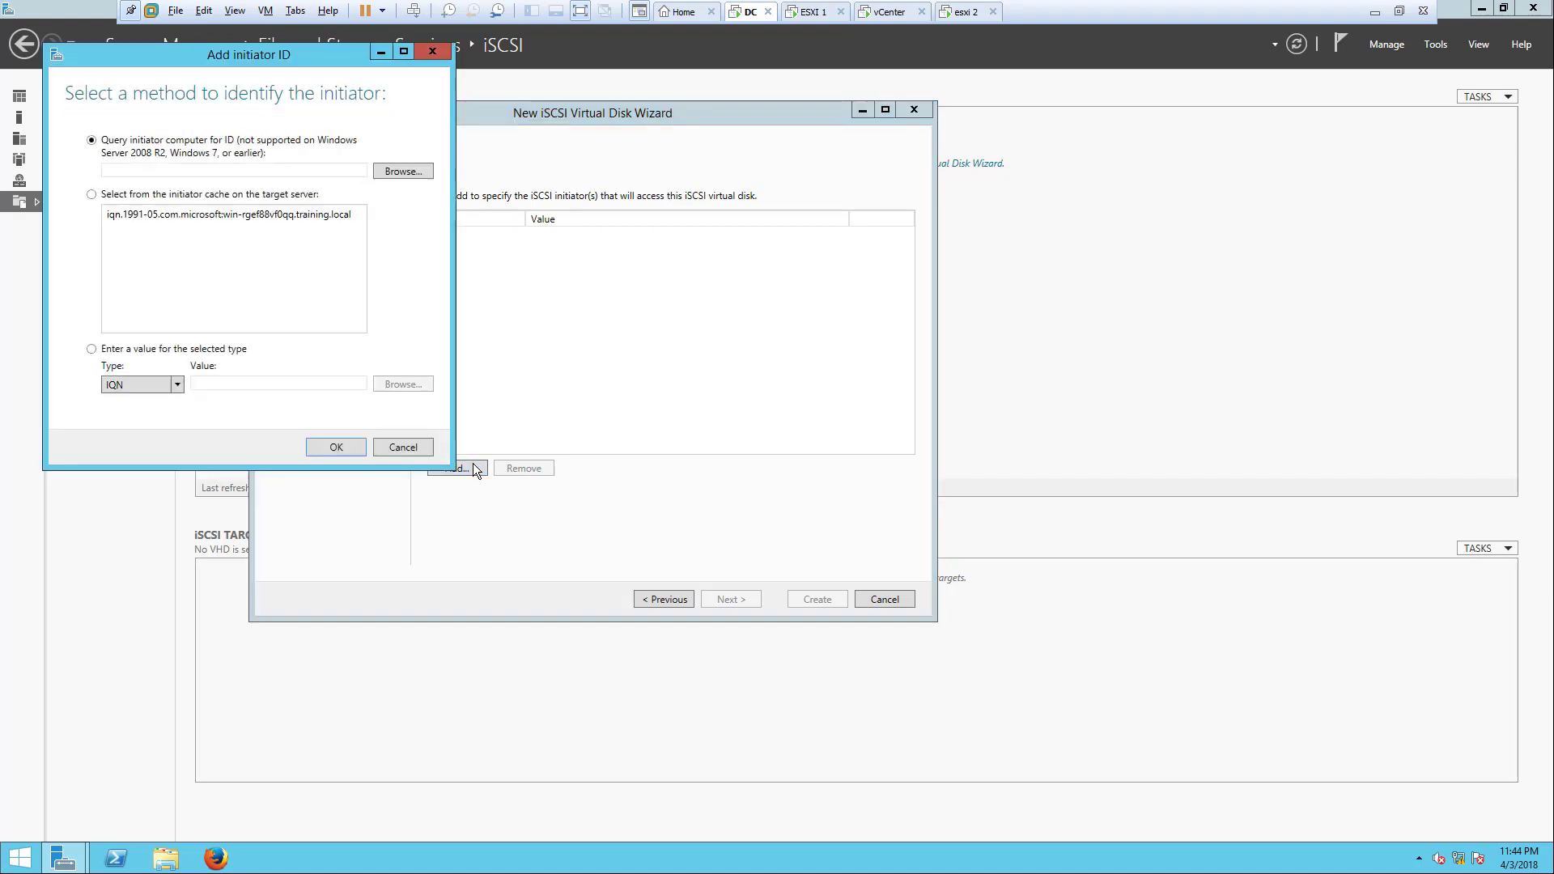
click(332, 264)
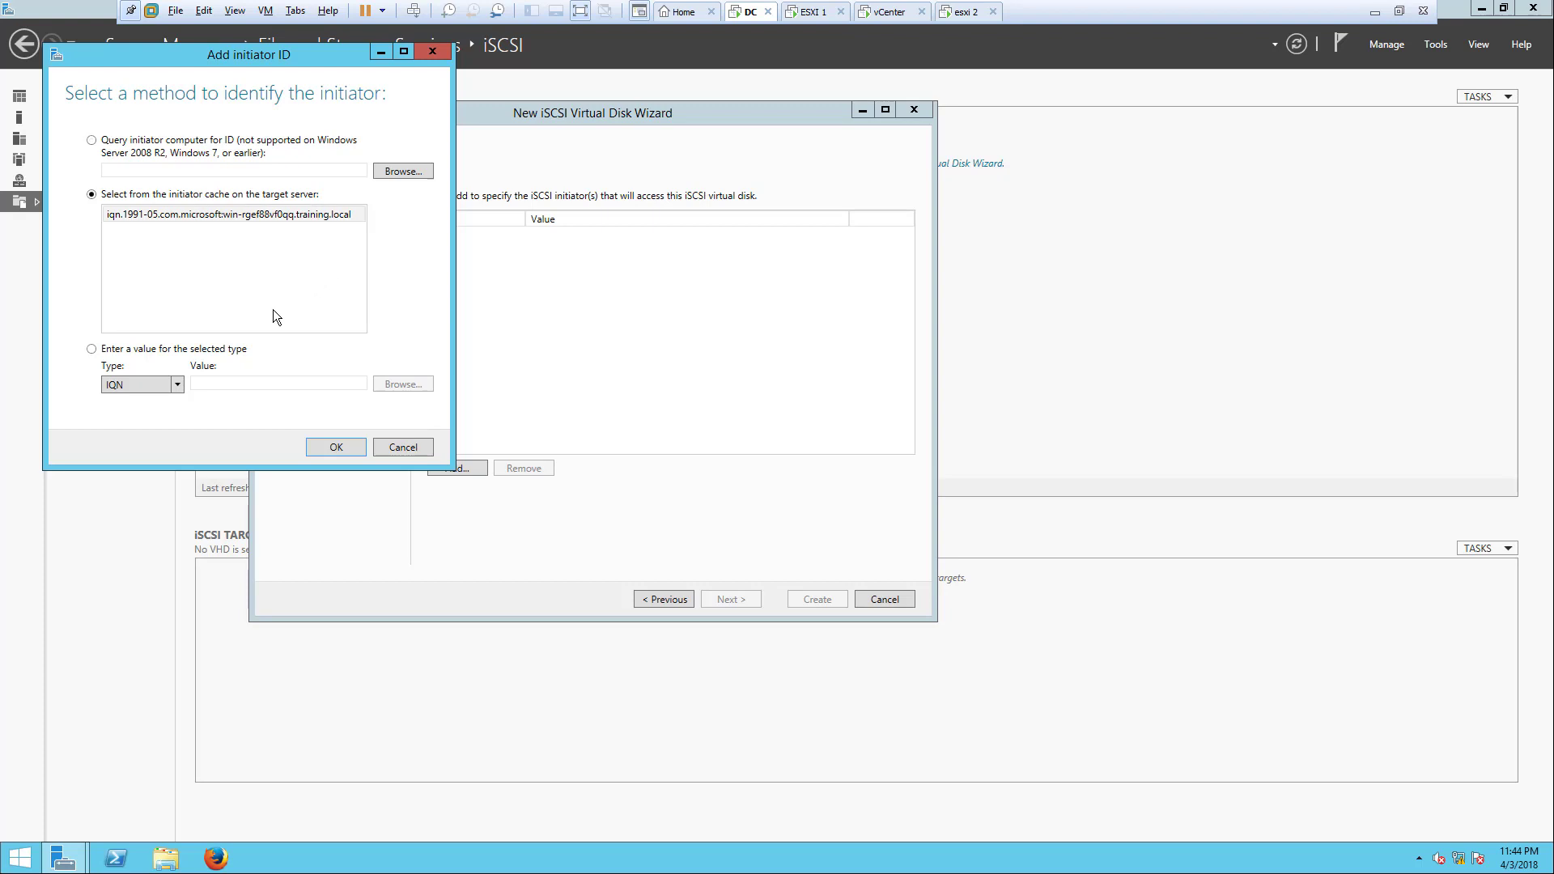
click(171, 383)
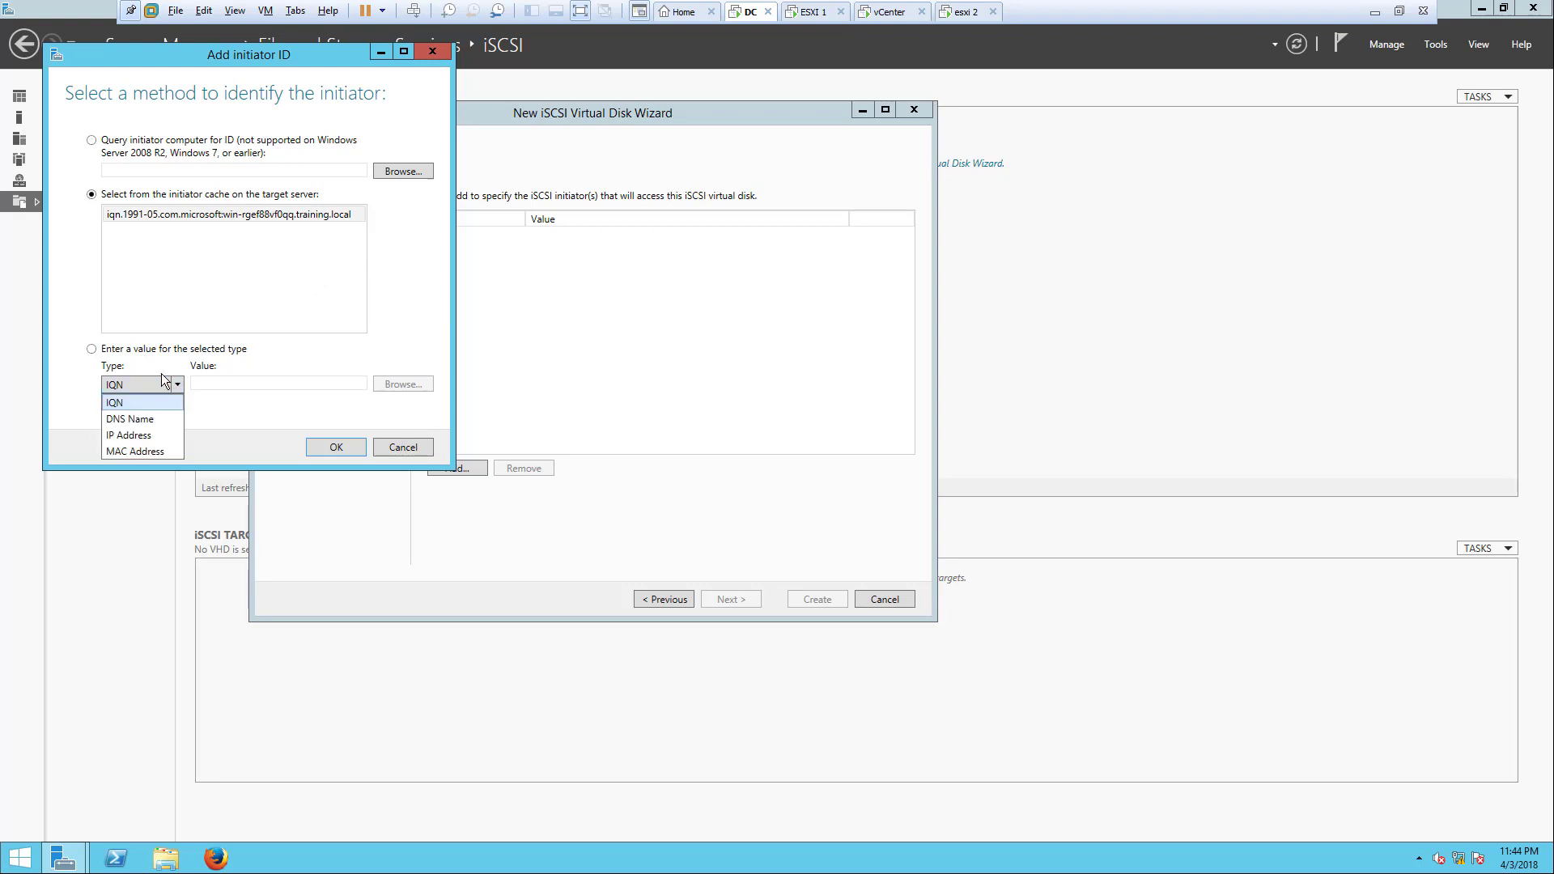
click(144, 435)
click(224, 383)
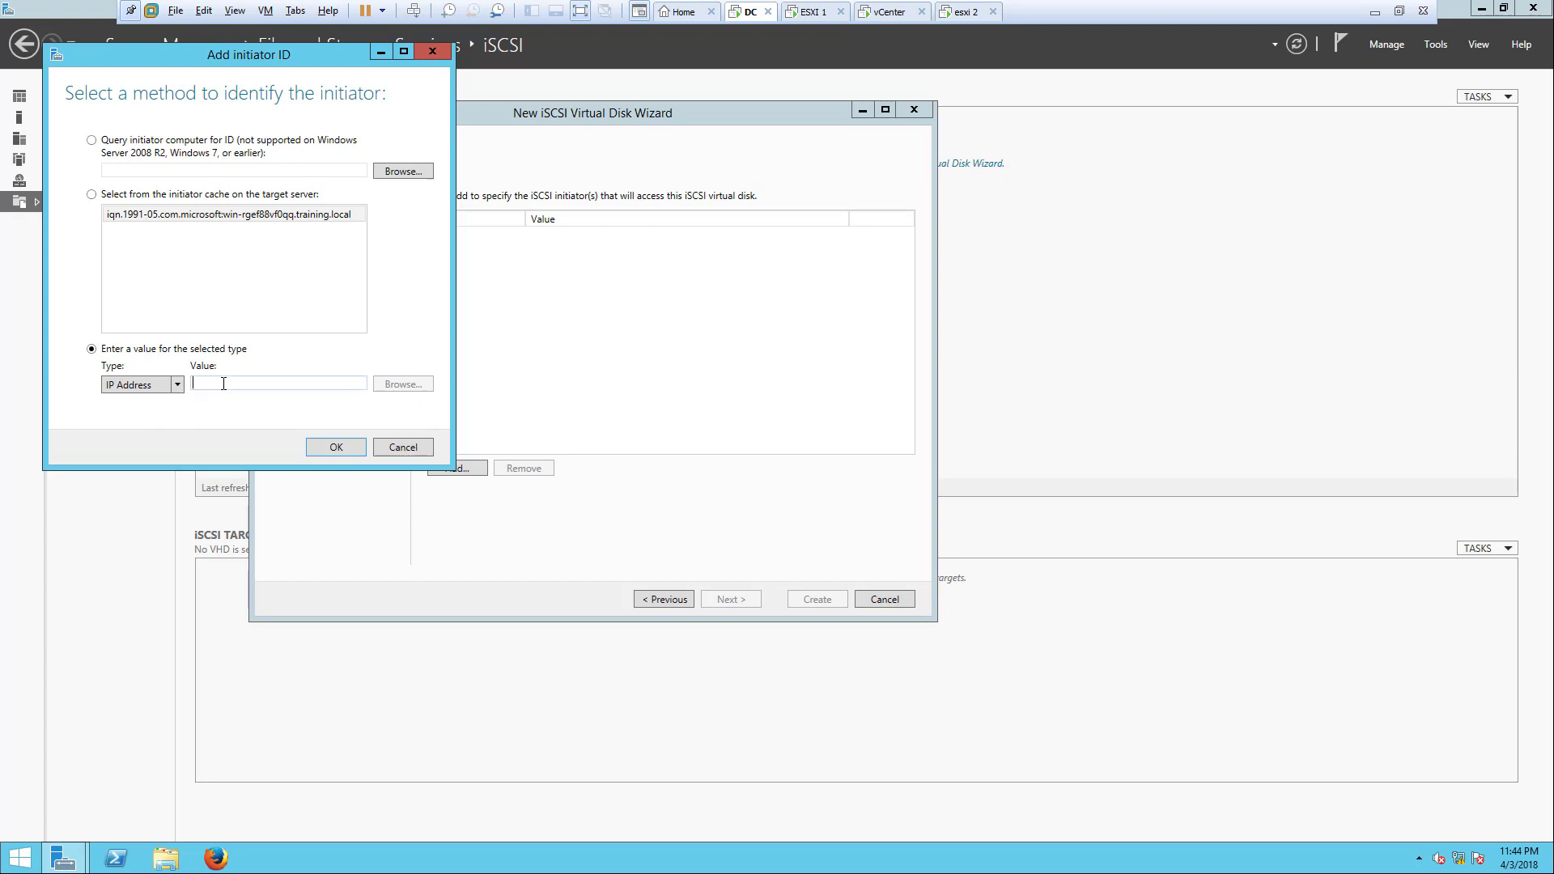
text(192.16)
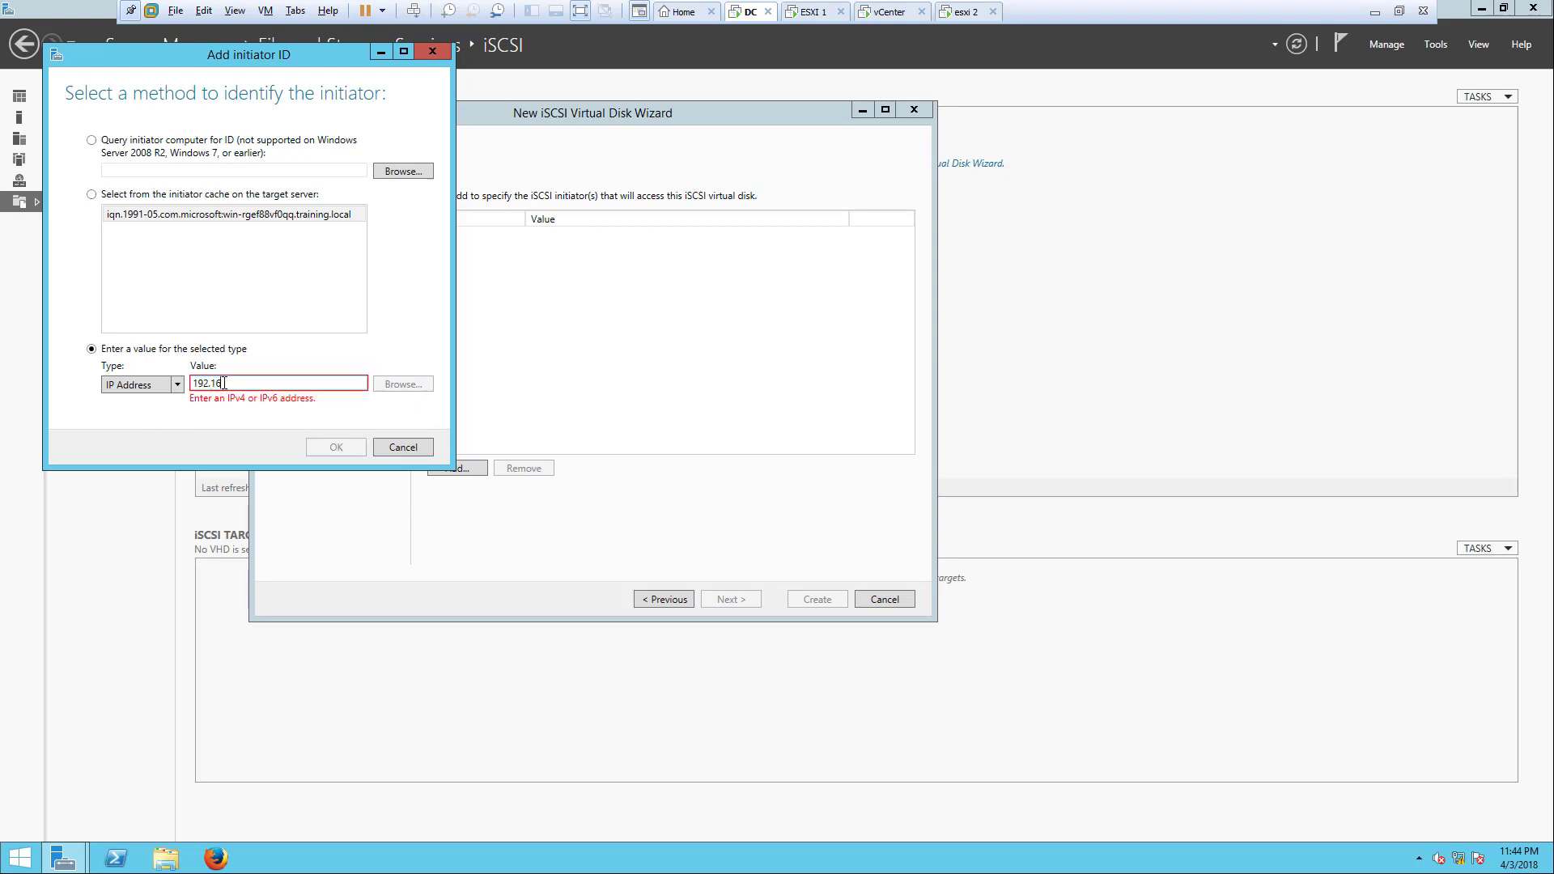
text(8.1.3)
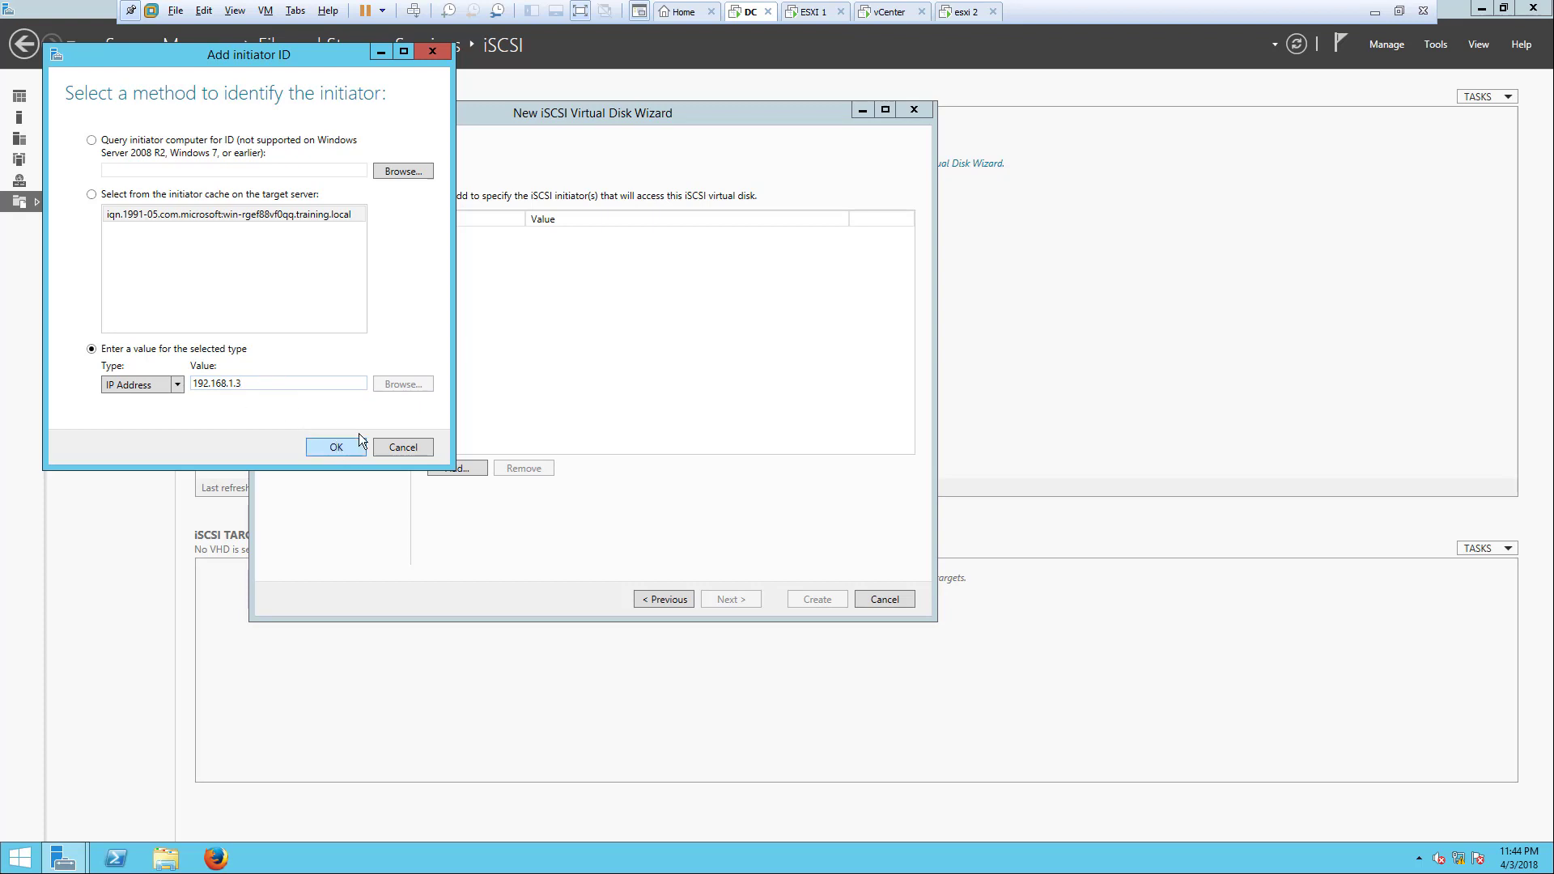
click(810, 13)
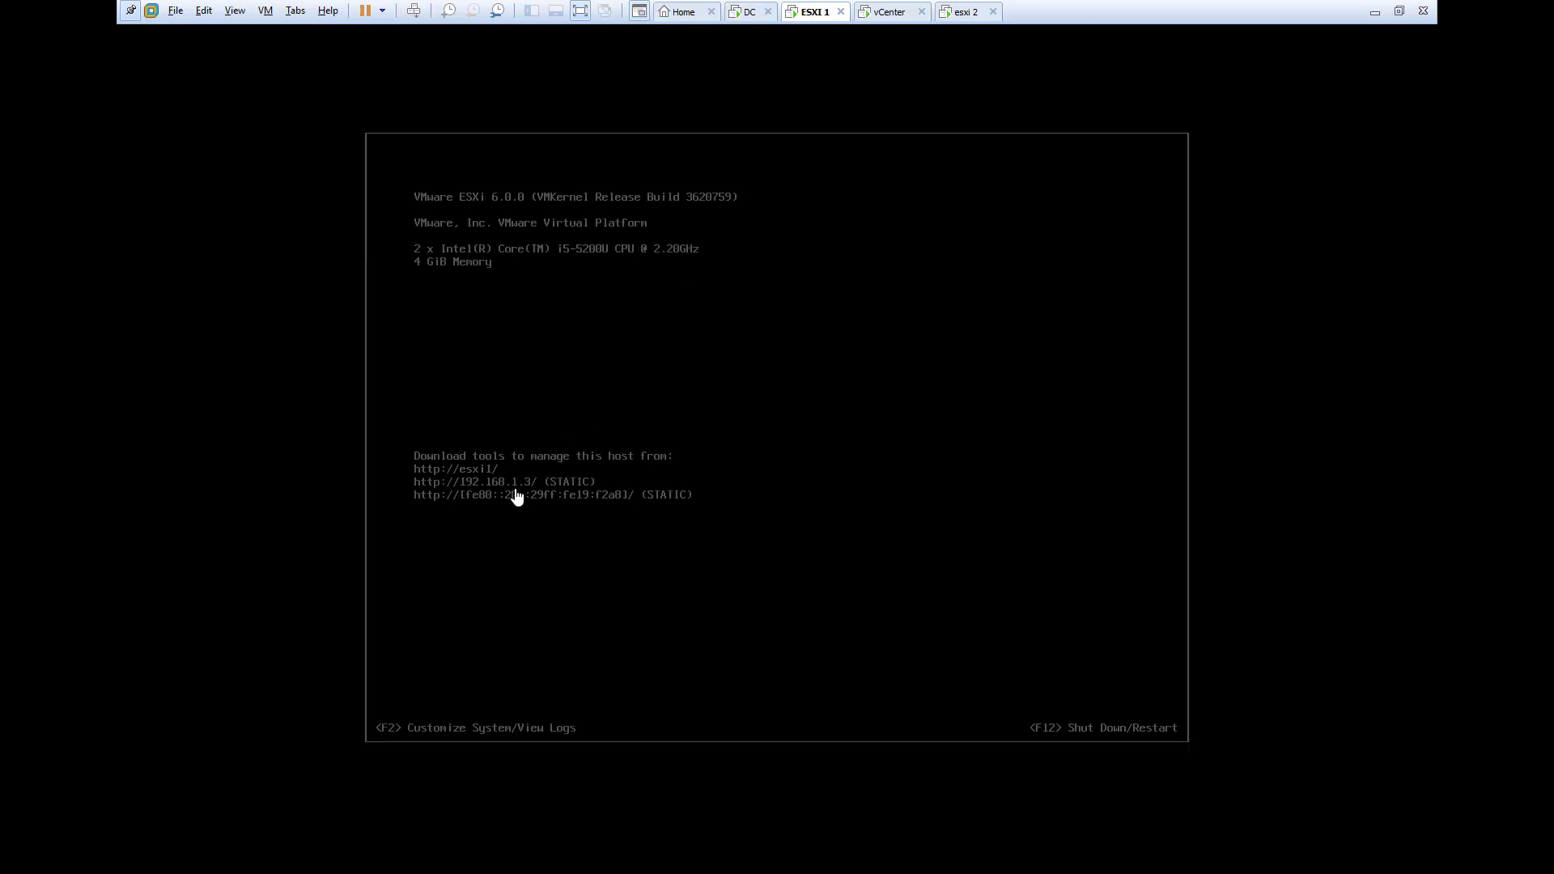
click(963, 11)
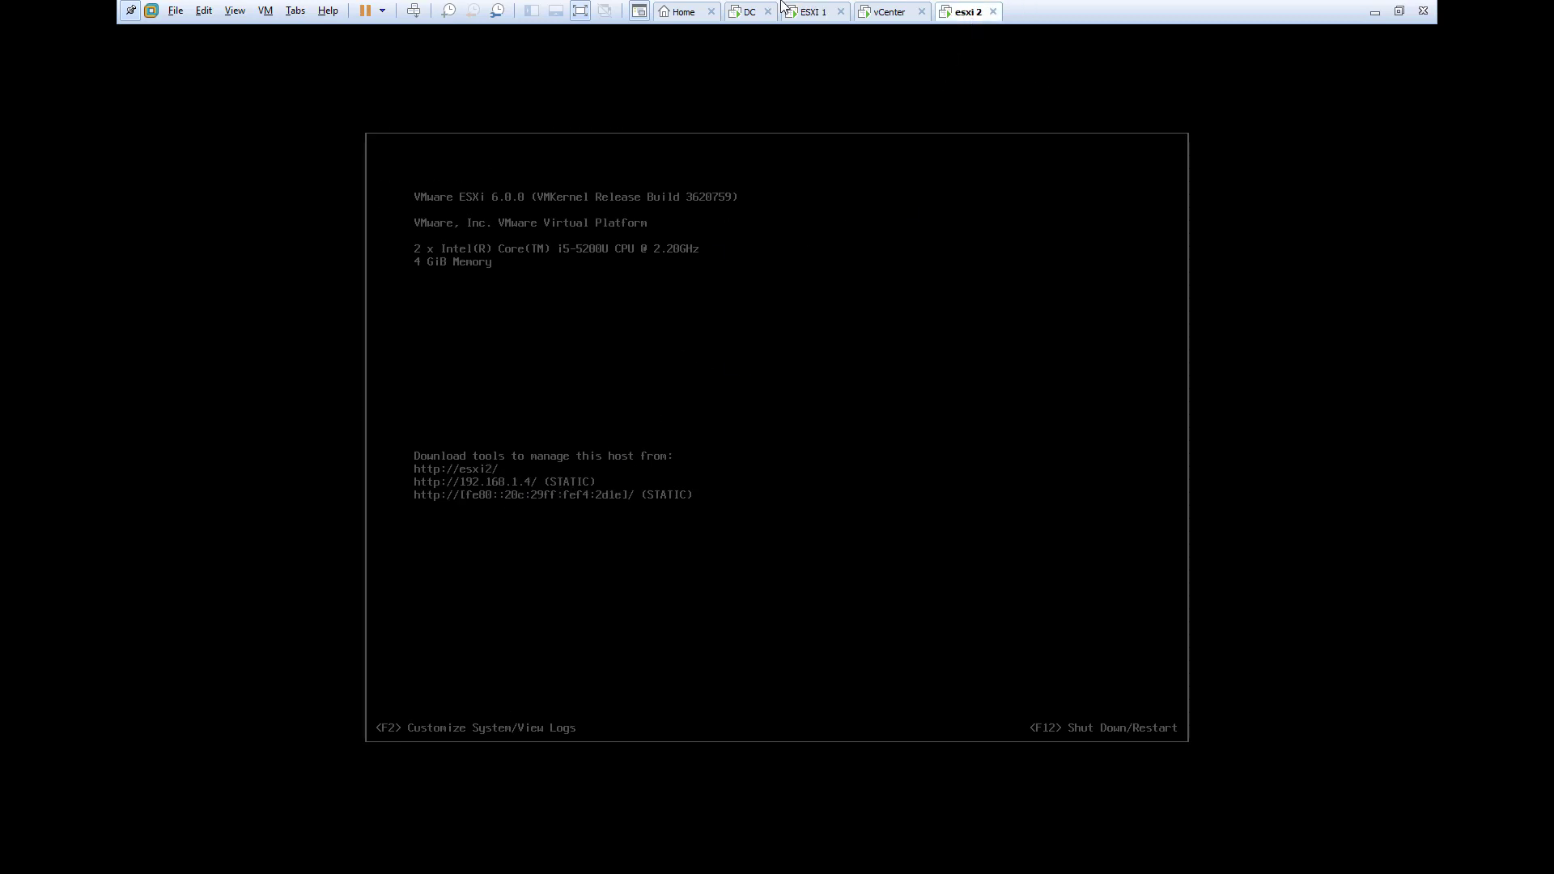
click(749, 12)
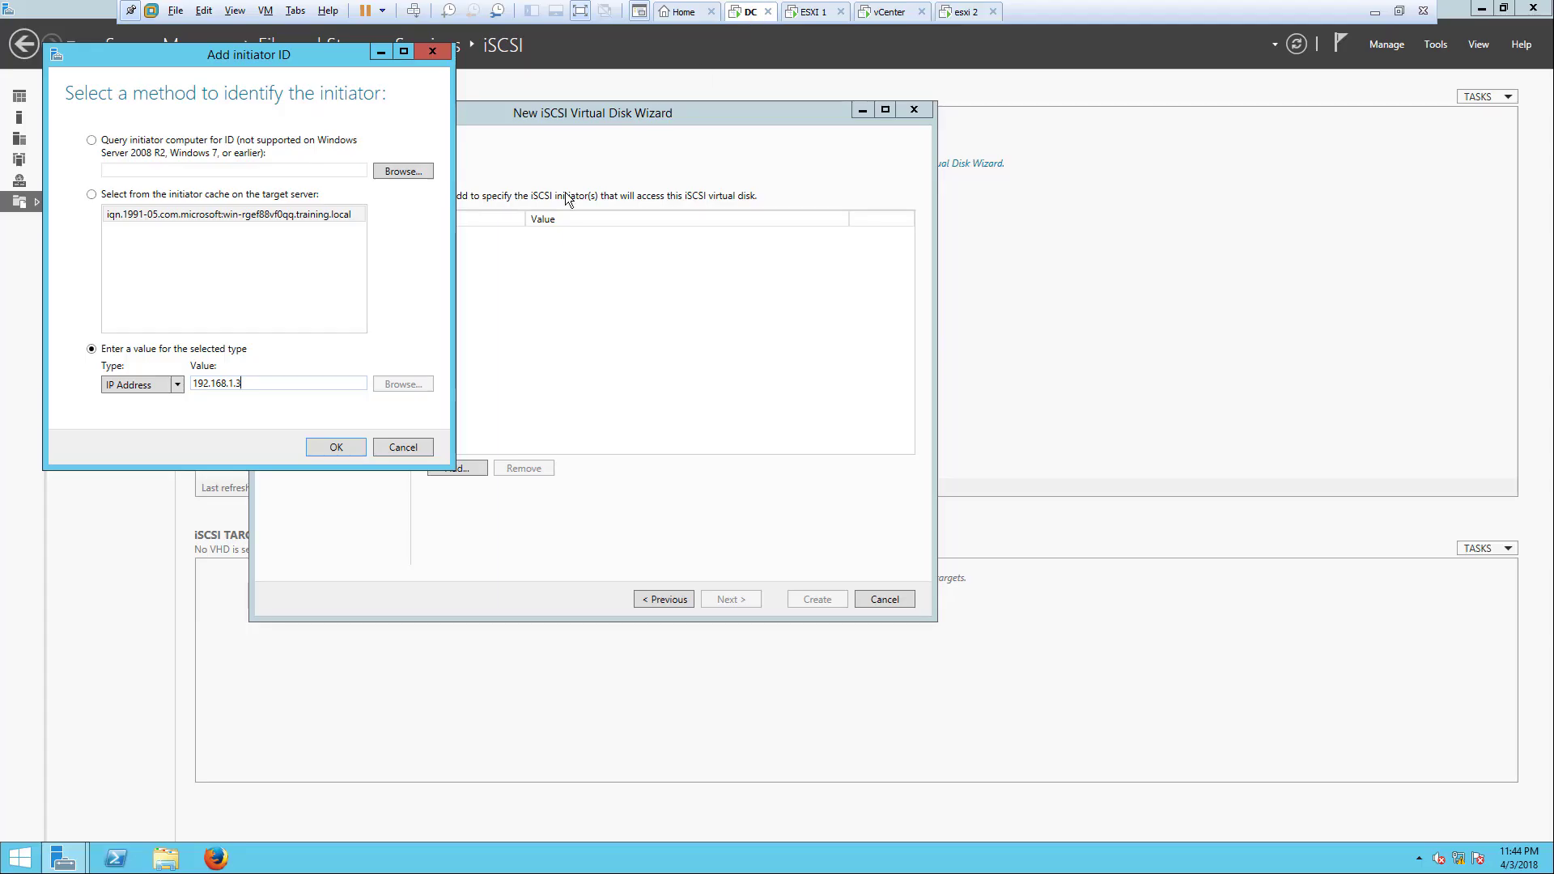
click(337, 447)
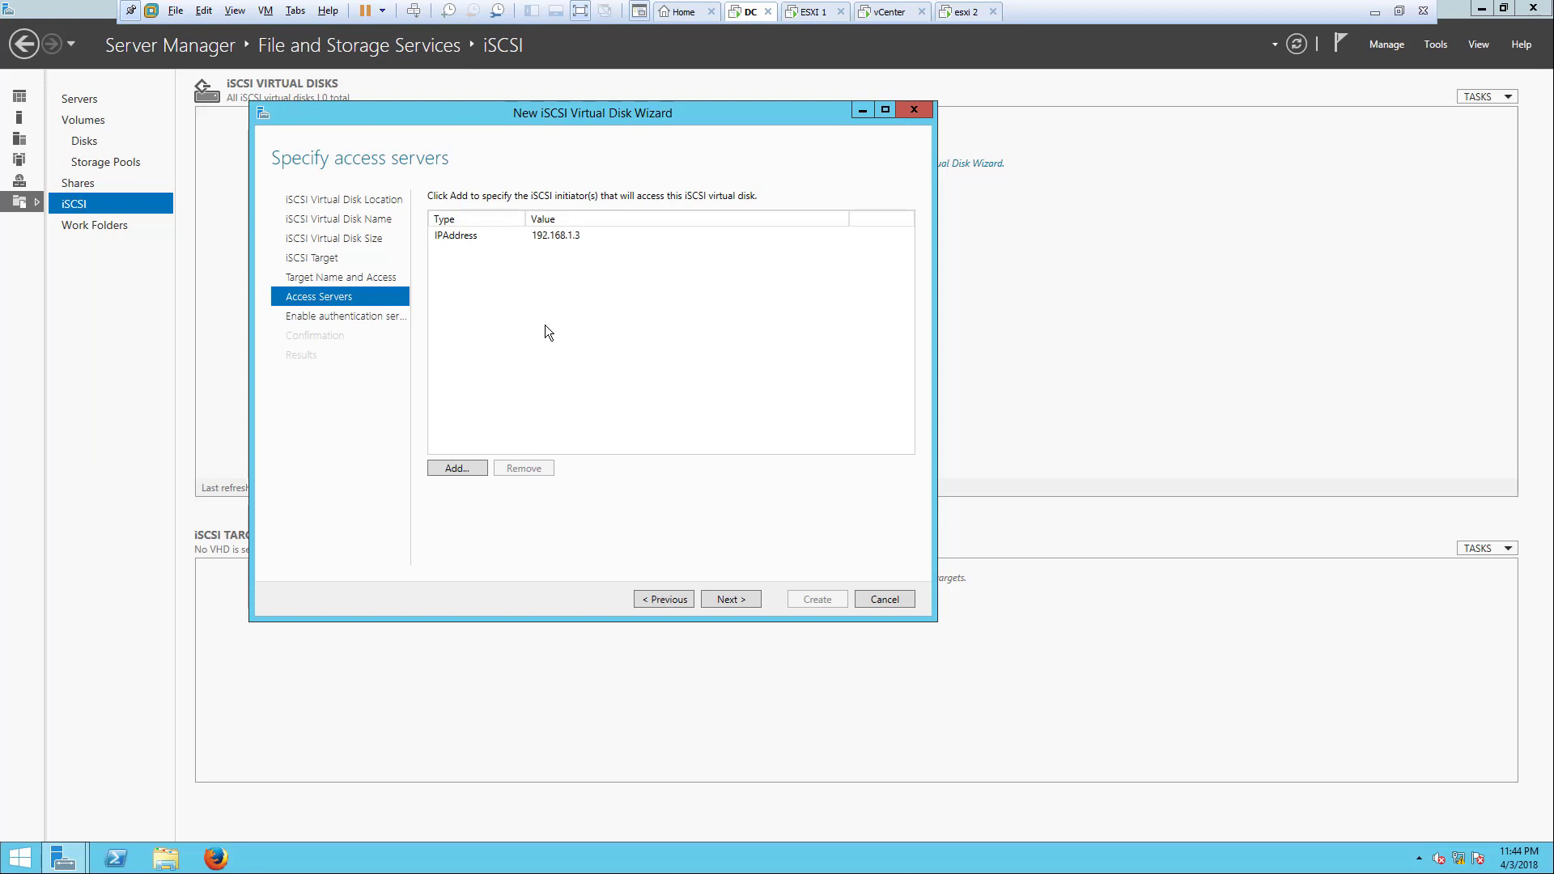
Step: Add a second initiator by IP address, 192.168.1.4
click(483, 466)
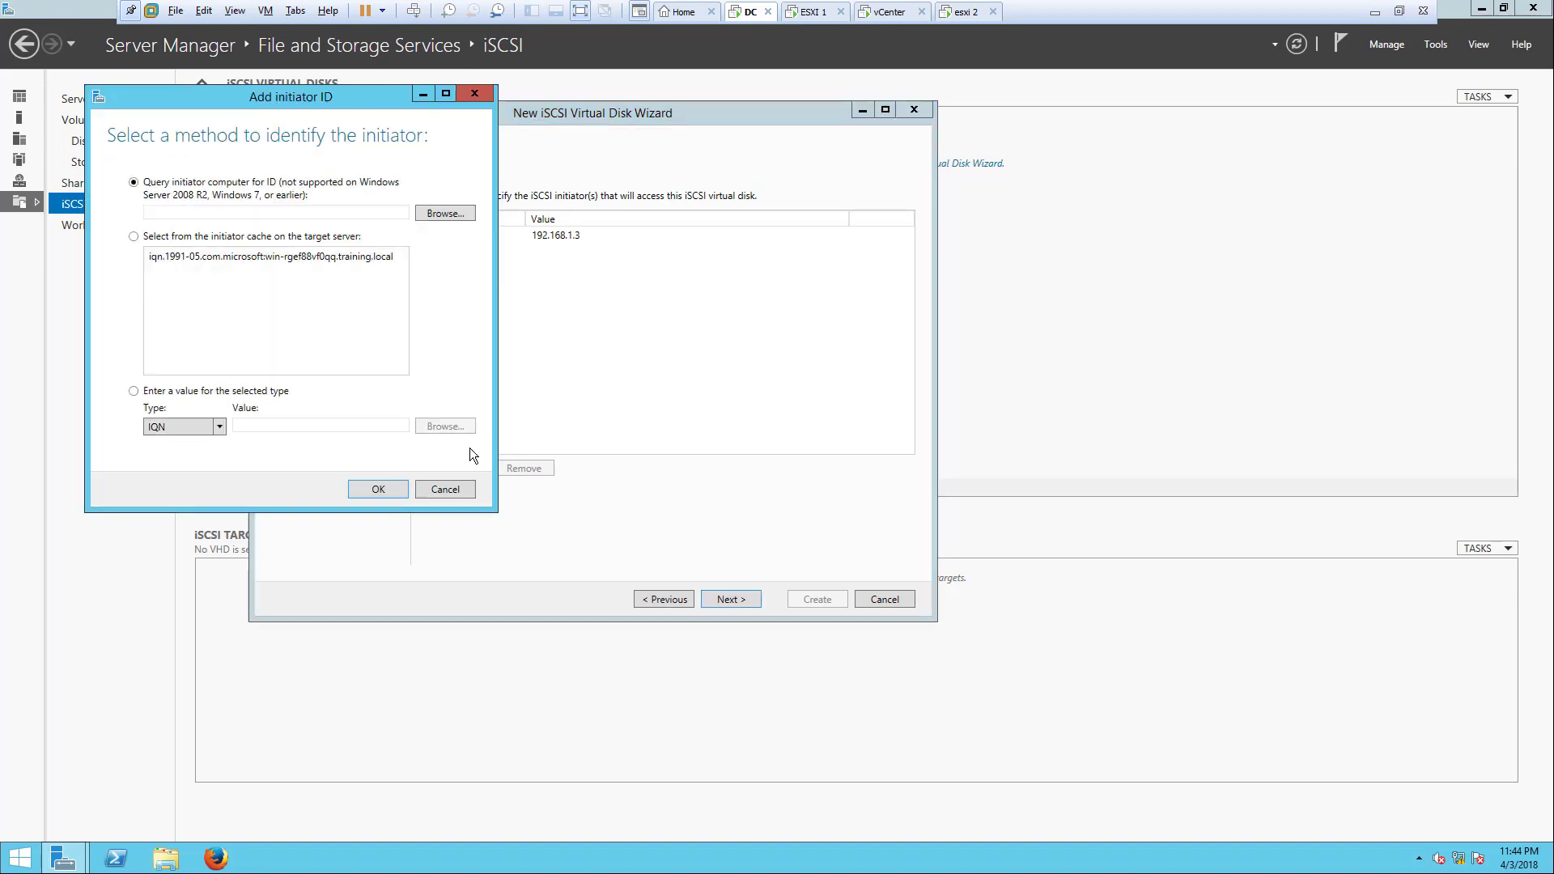
click(218, 427)
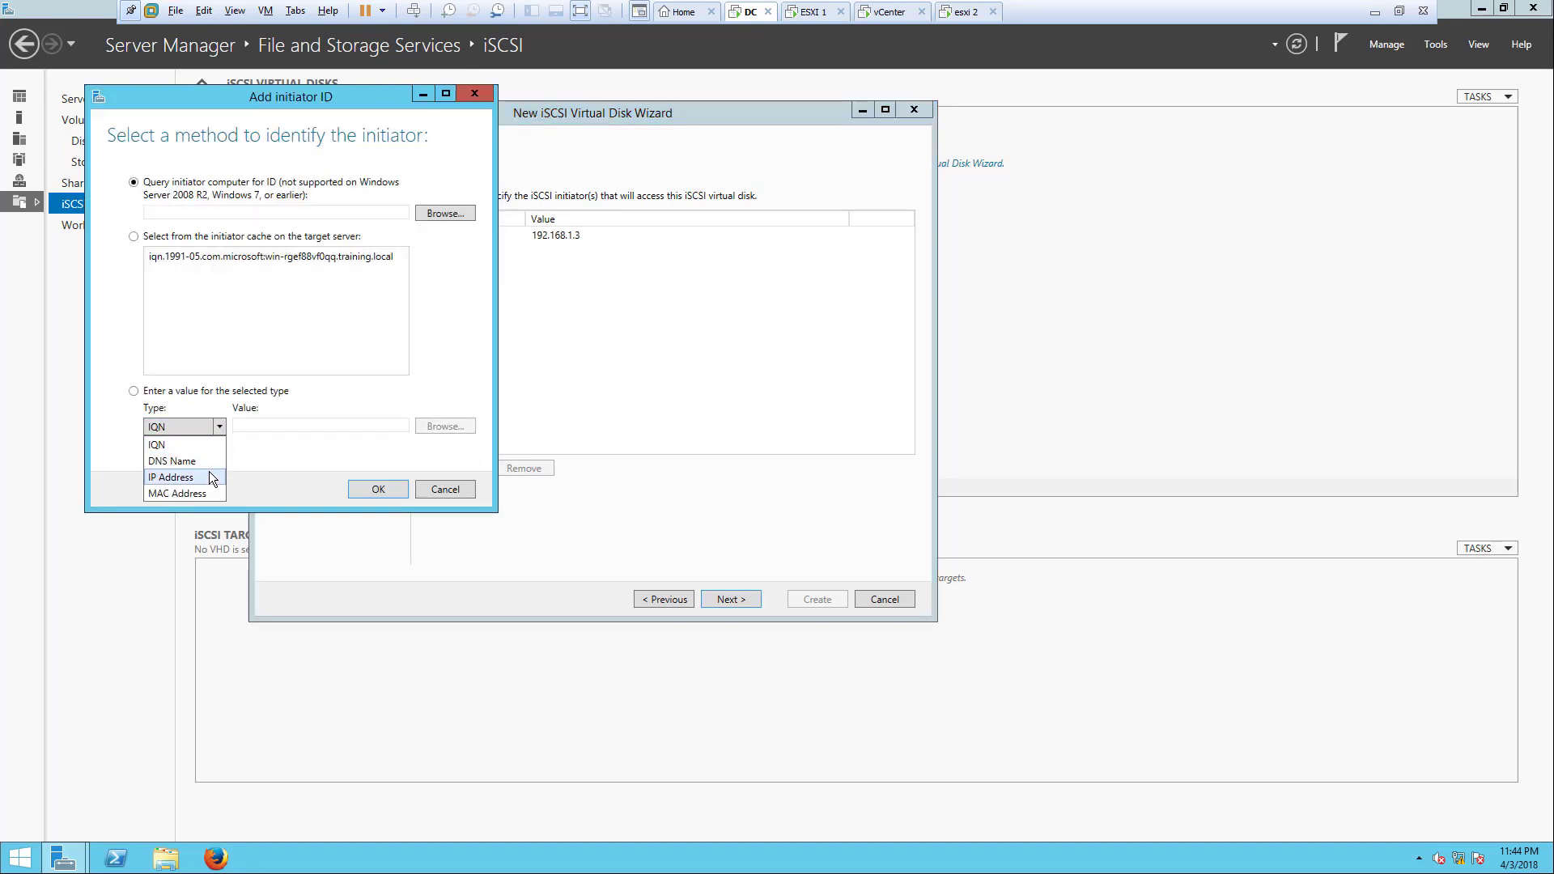
click(209, 471)
click(256, 425)
text(1)
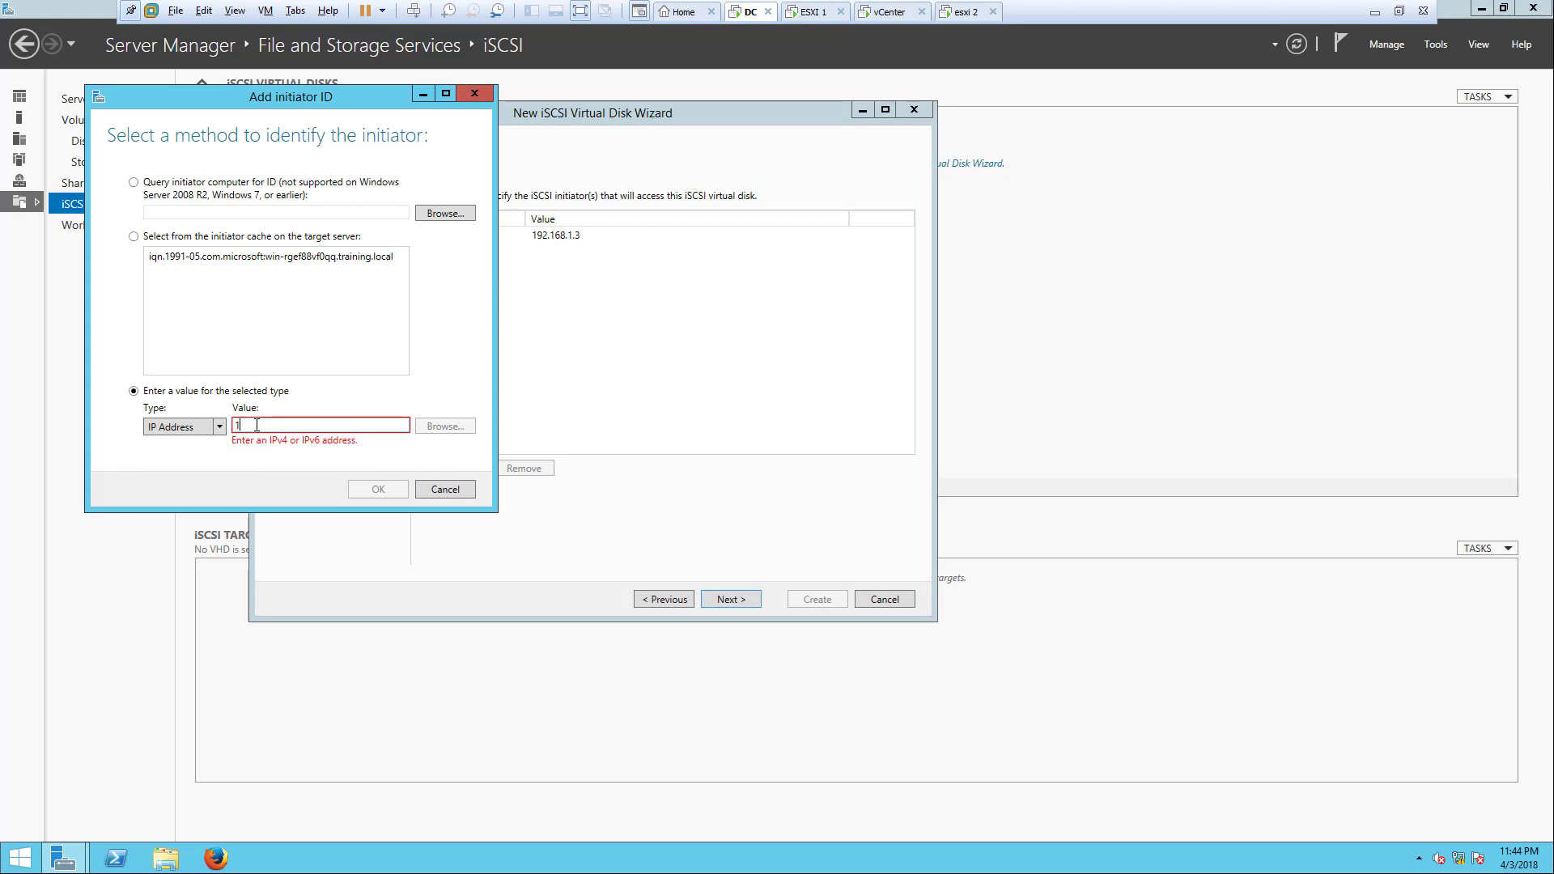
text(92.168.1.4)
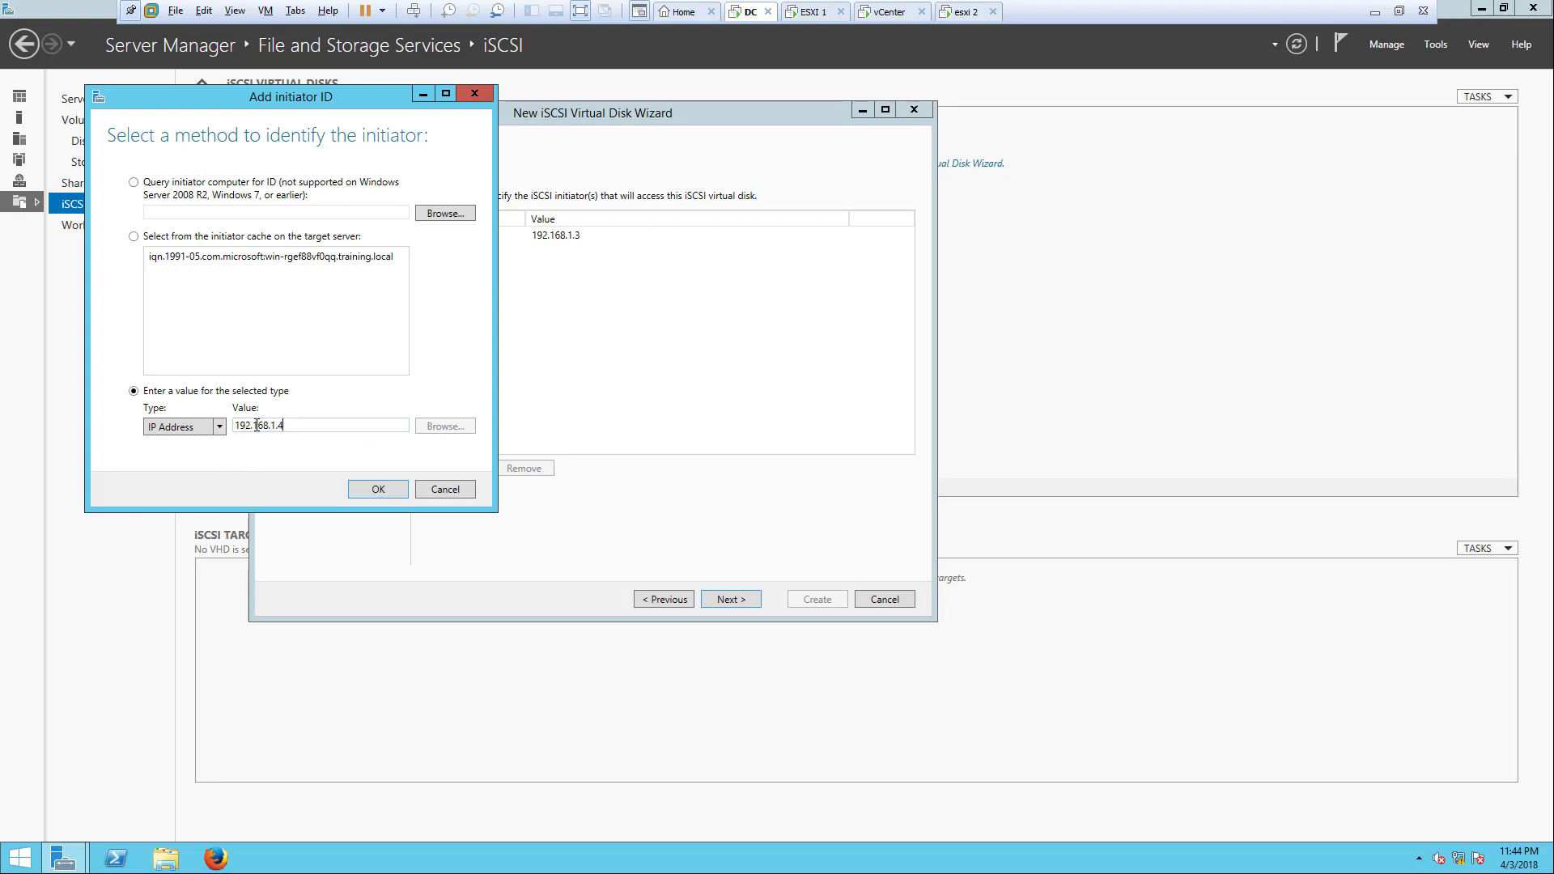
click(378, 488)
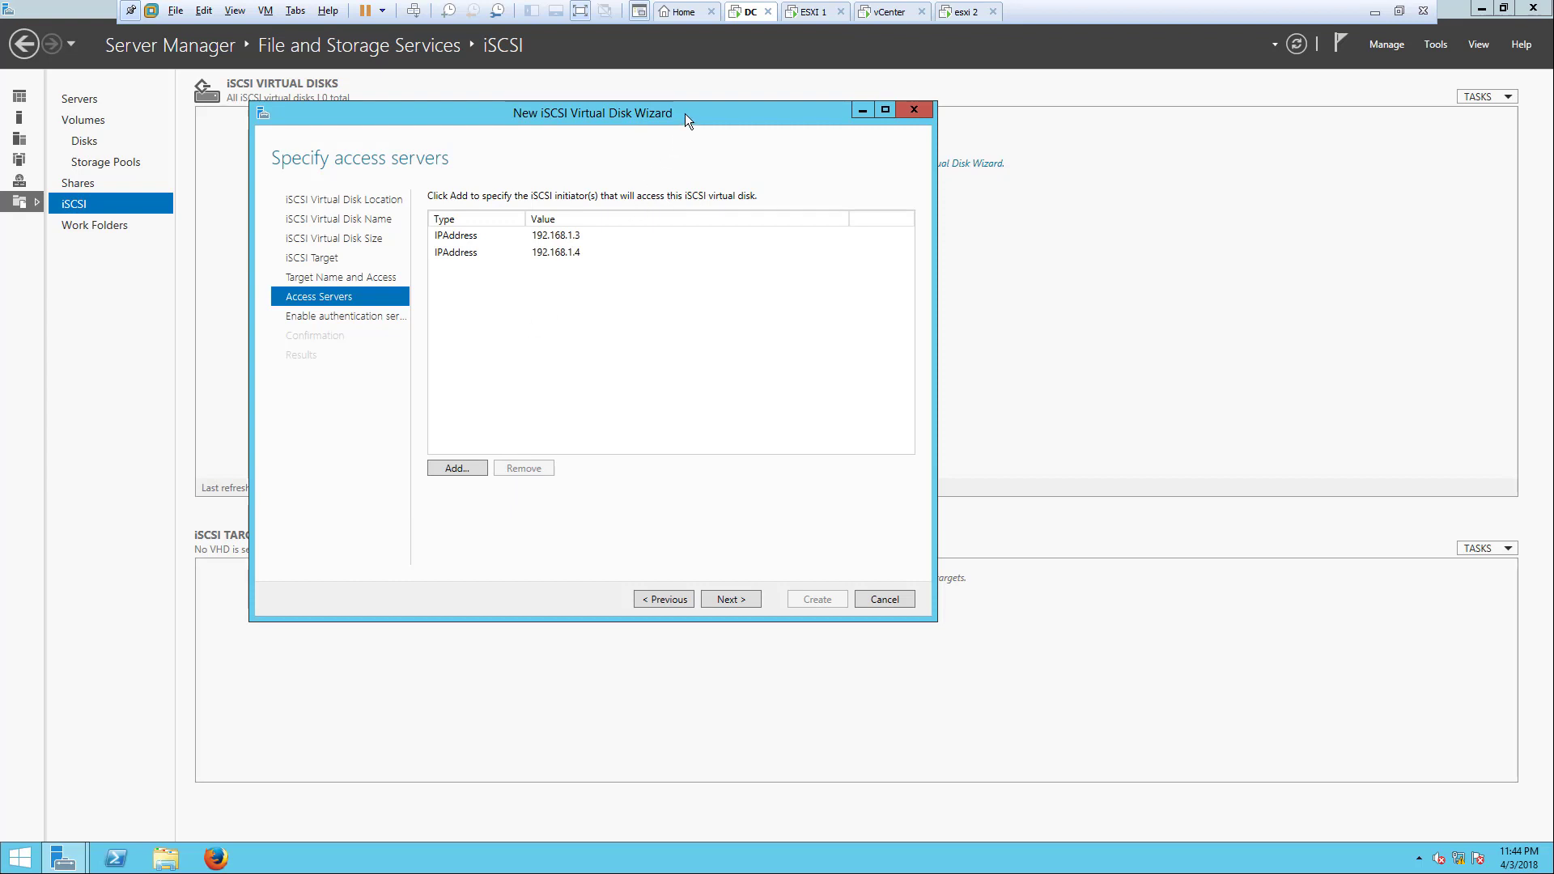
drag(685, 114, 782, 109)
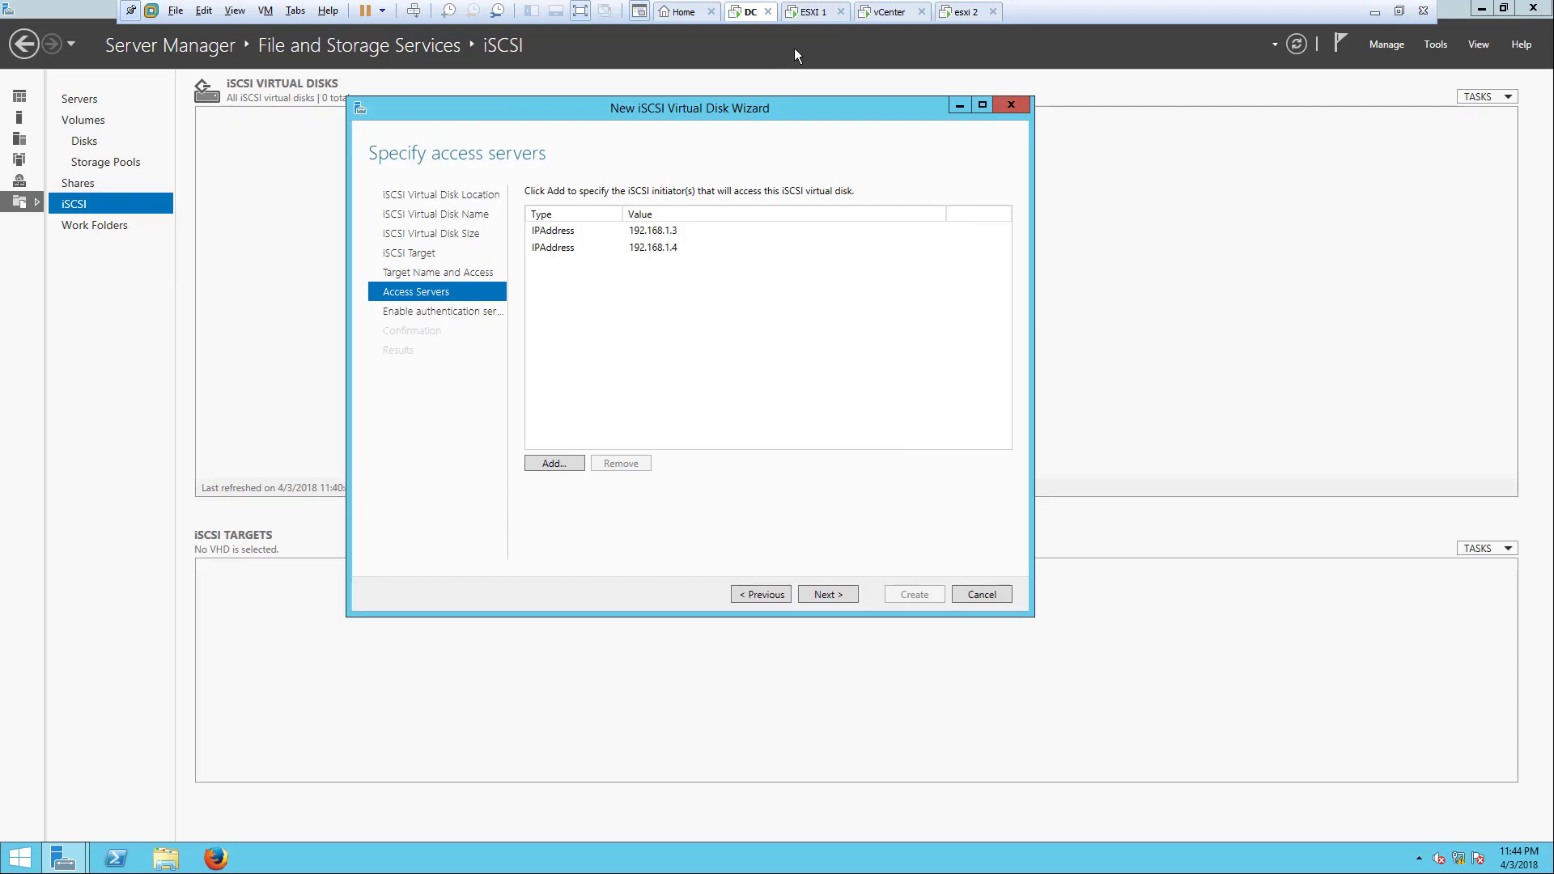
Step: Review hosts 192.168.1.3 and 192.168.1.4 in the vCenter vSphere Client
click(890, 11)
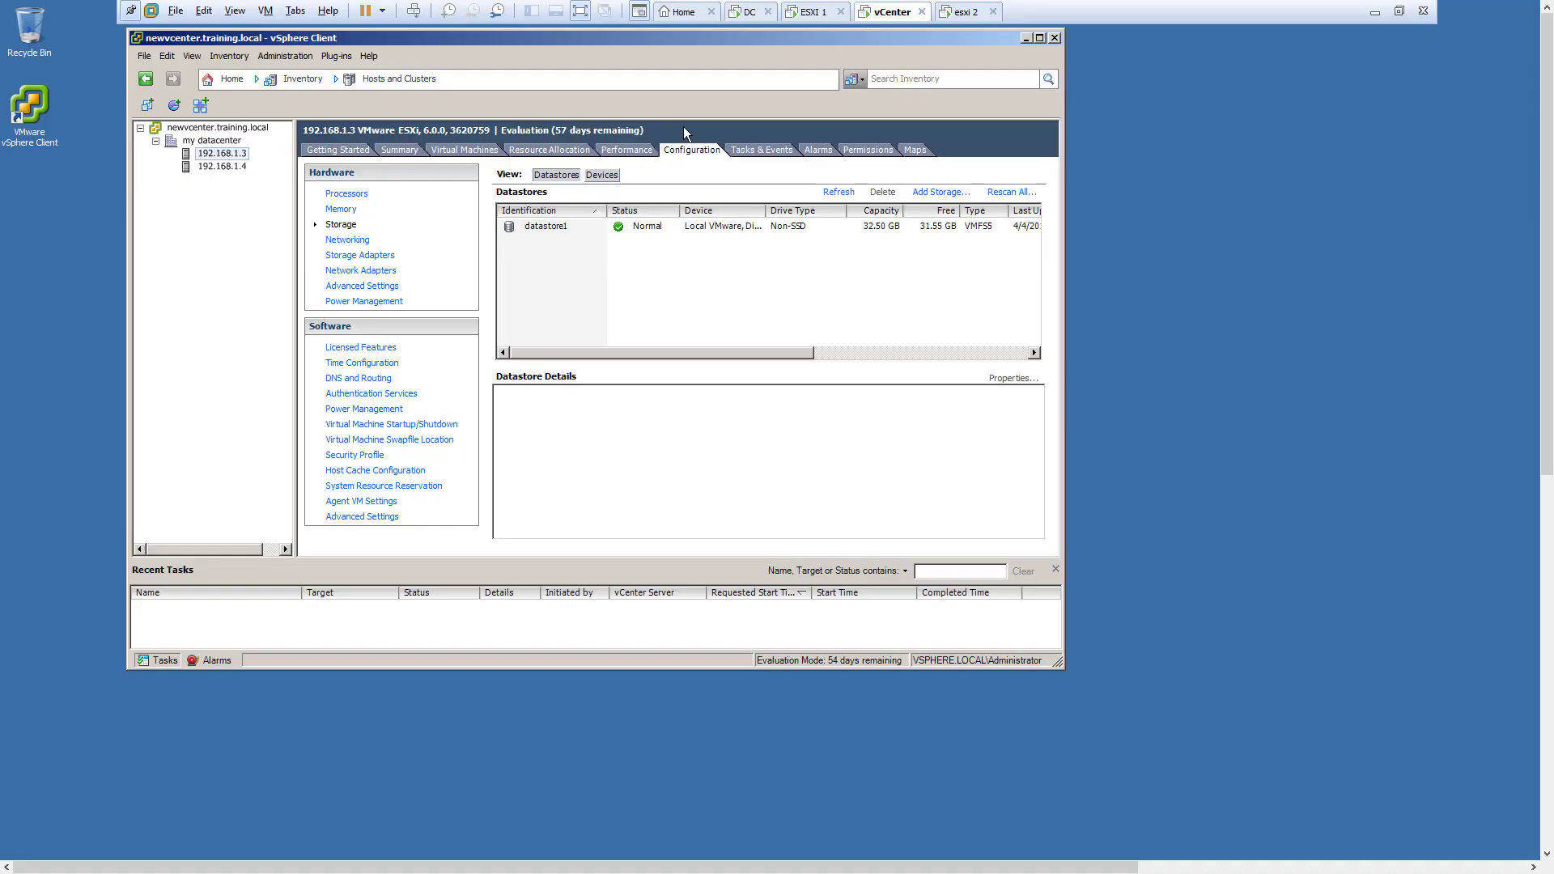
click(233, 155)
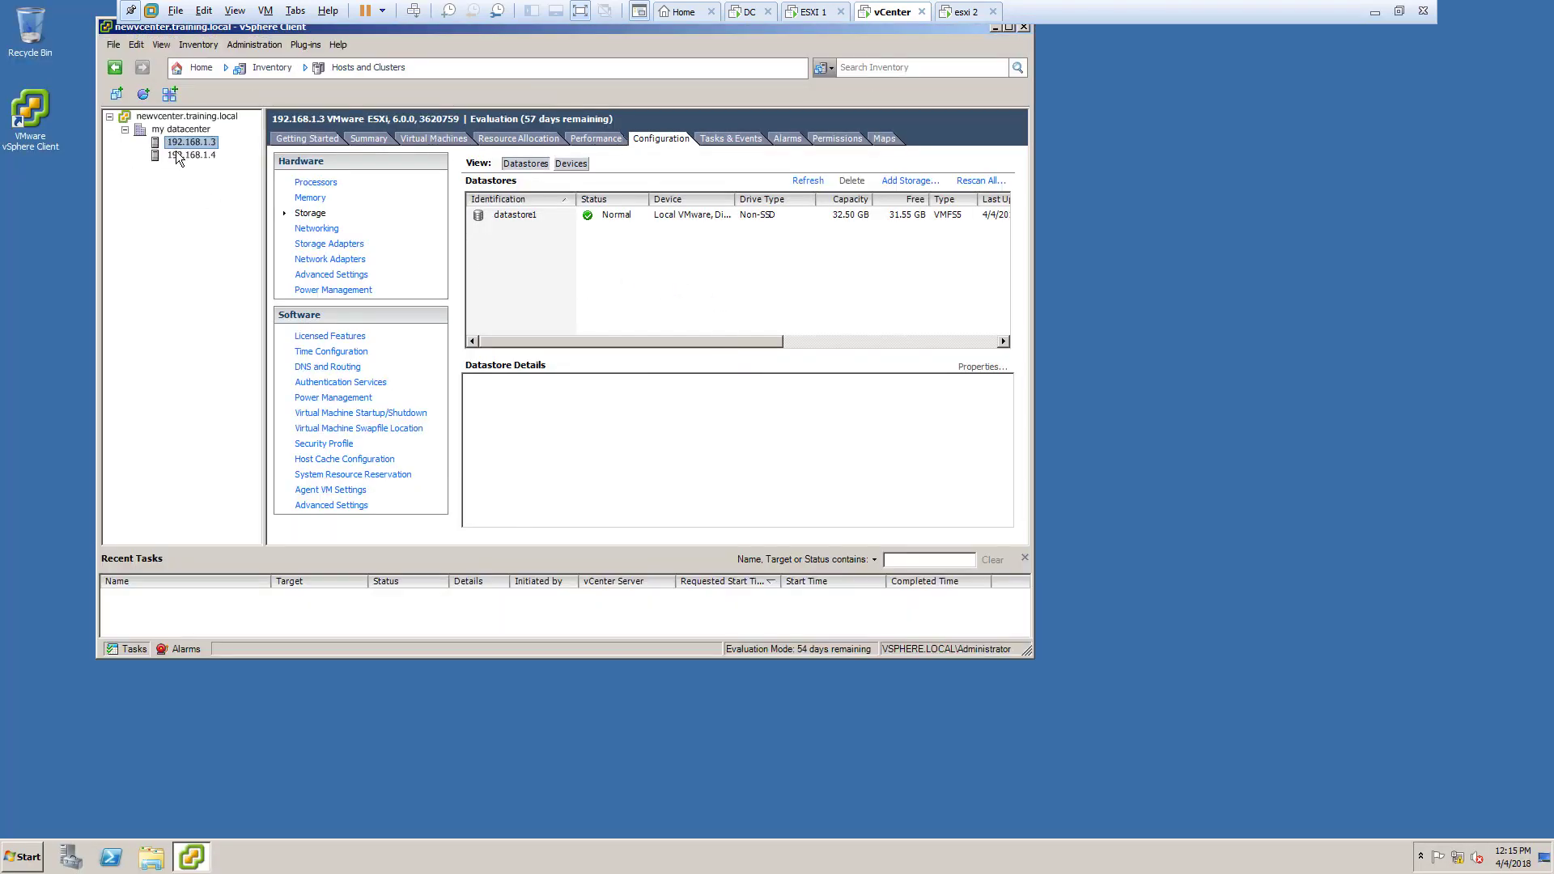
click(180, 154)
click(187, 144)
Step: Finish the wizard with CHAP off, creating the 100 GB disk and target newesxi1
click(749, 11)
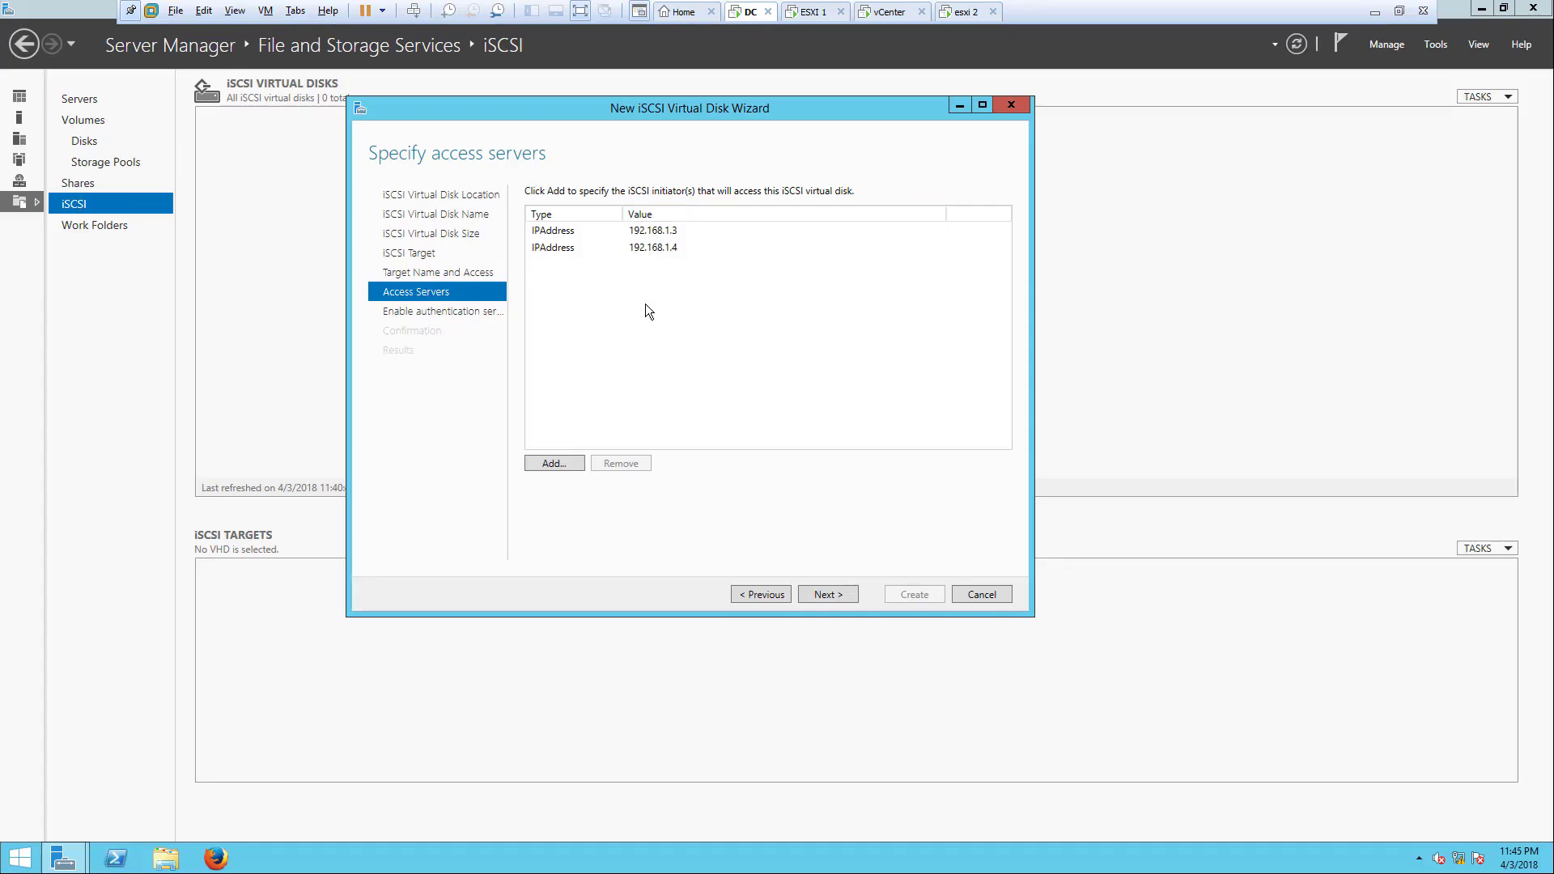
click(837, 598)
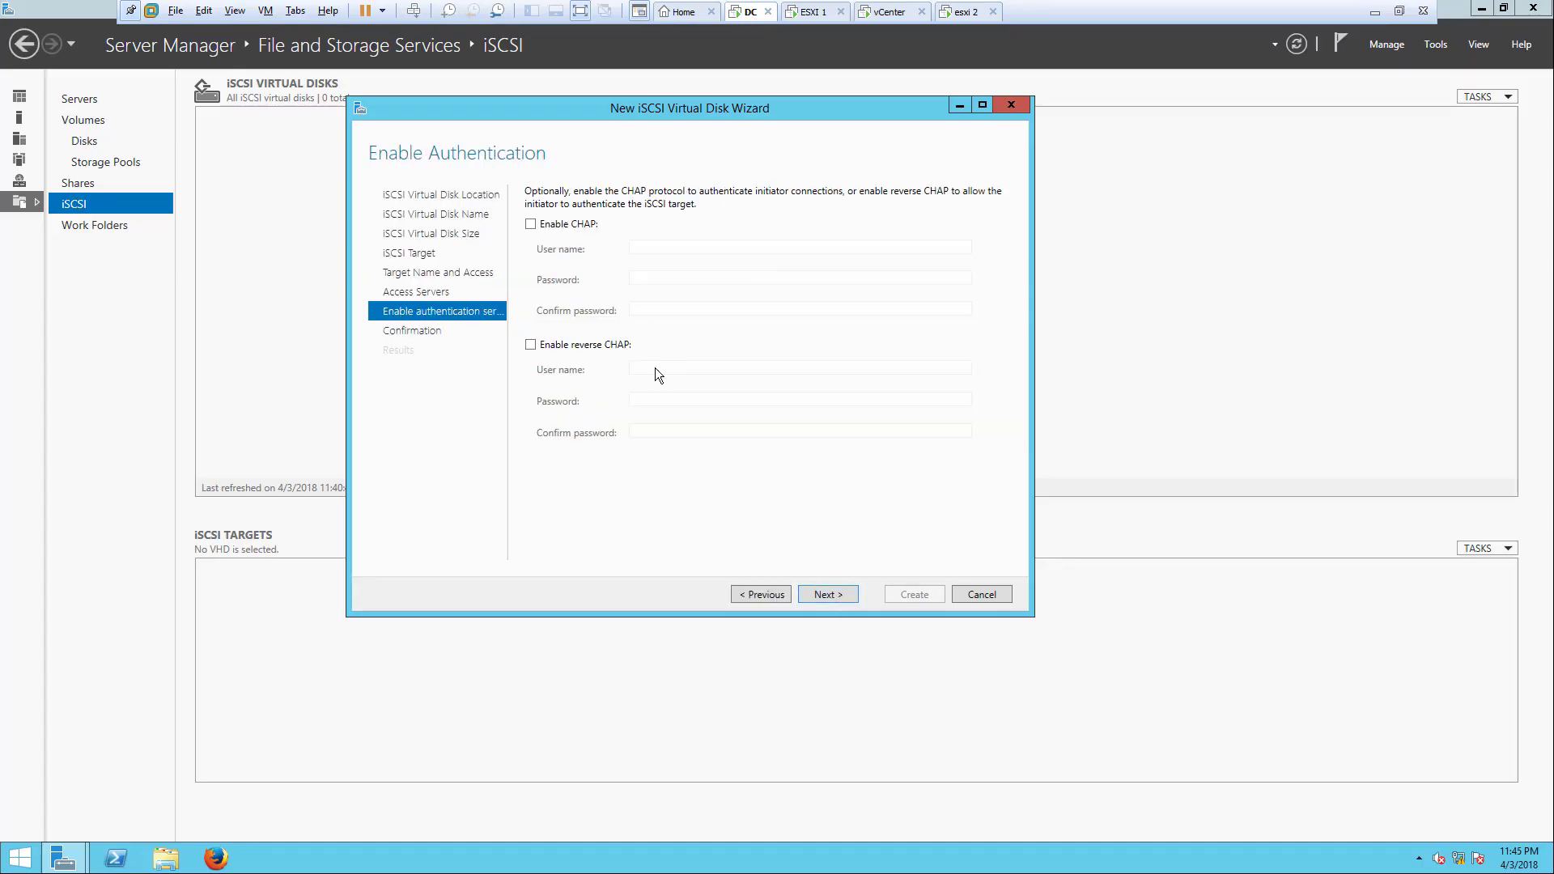
click(834, 594)
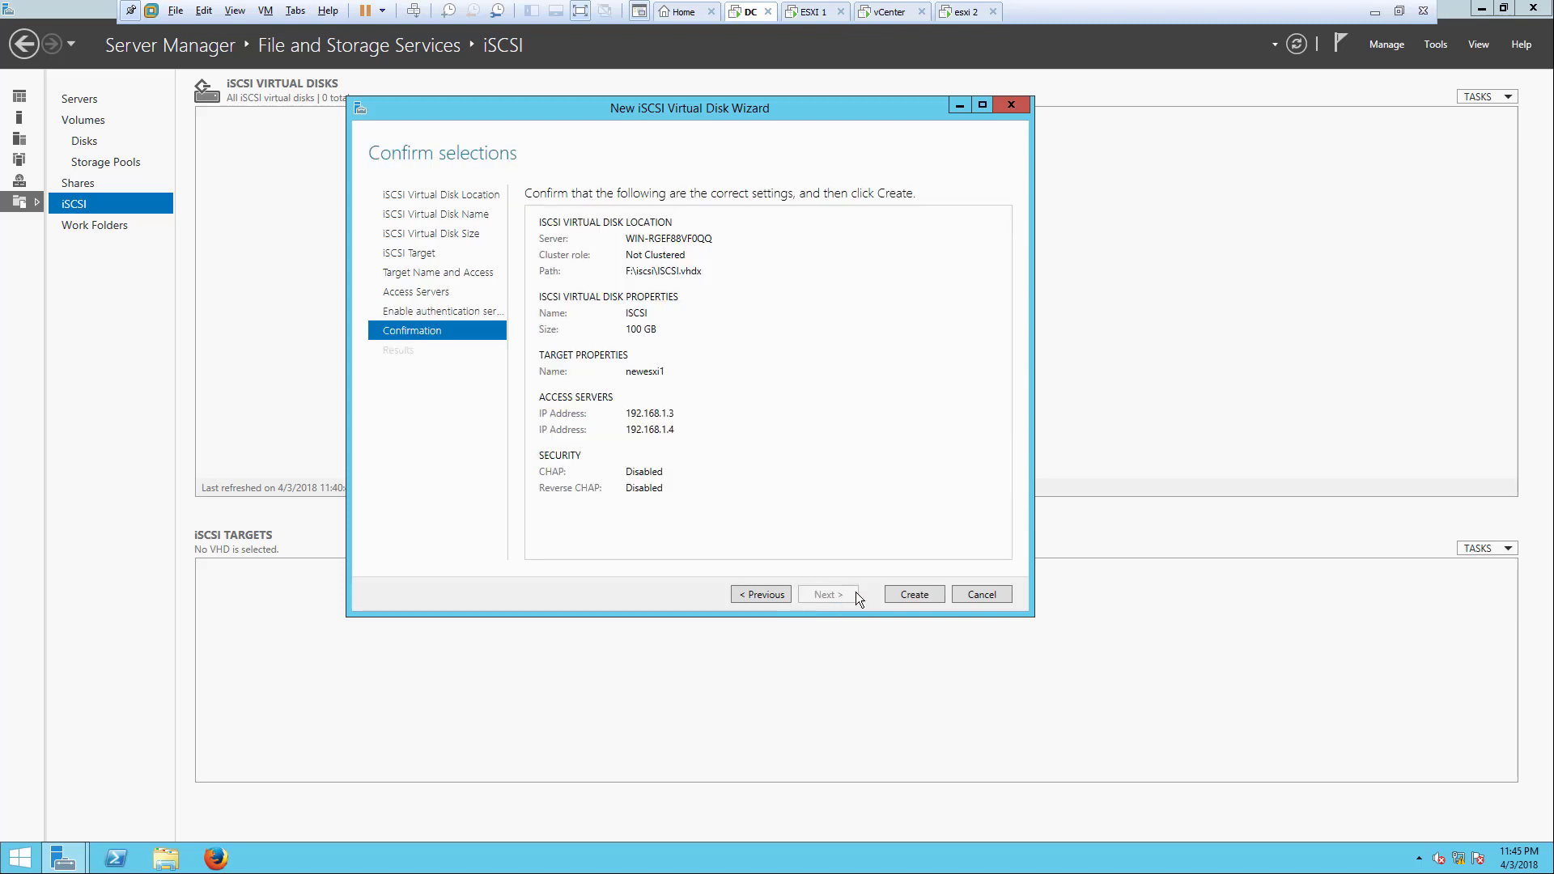
click(912, 594)
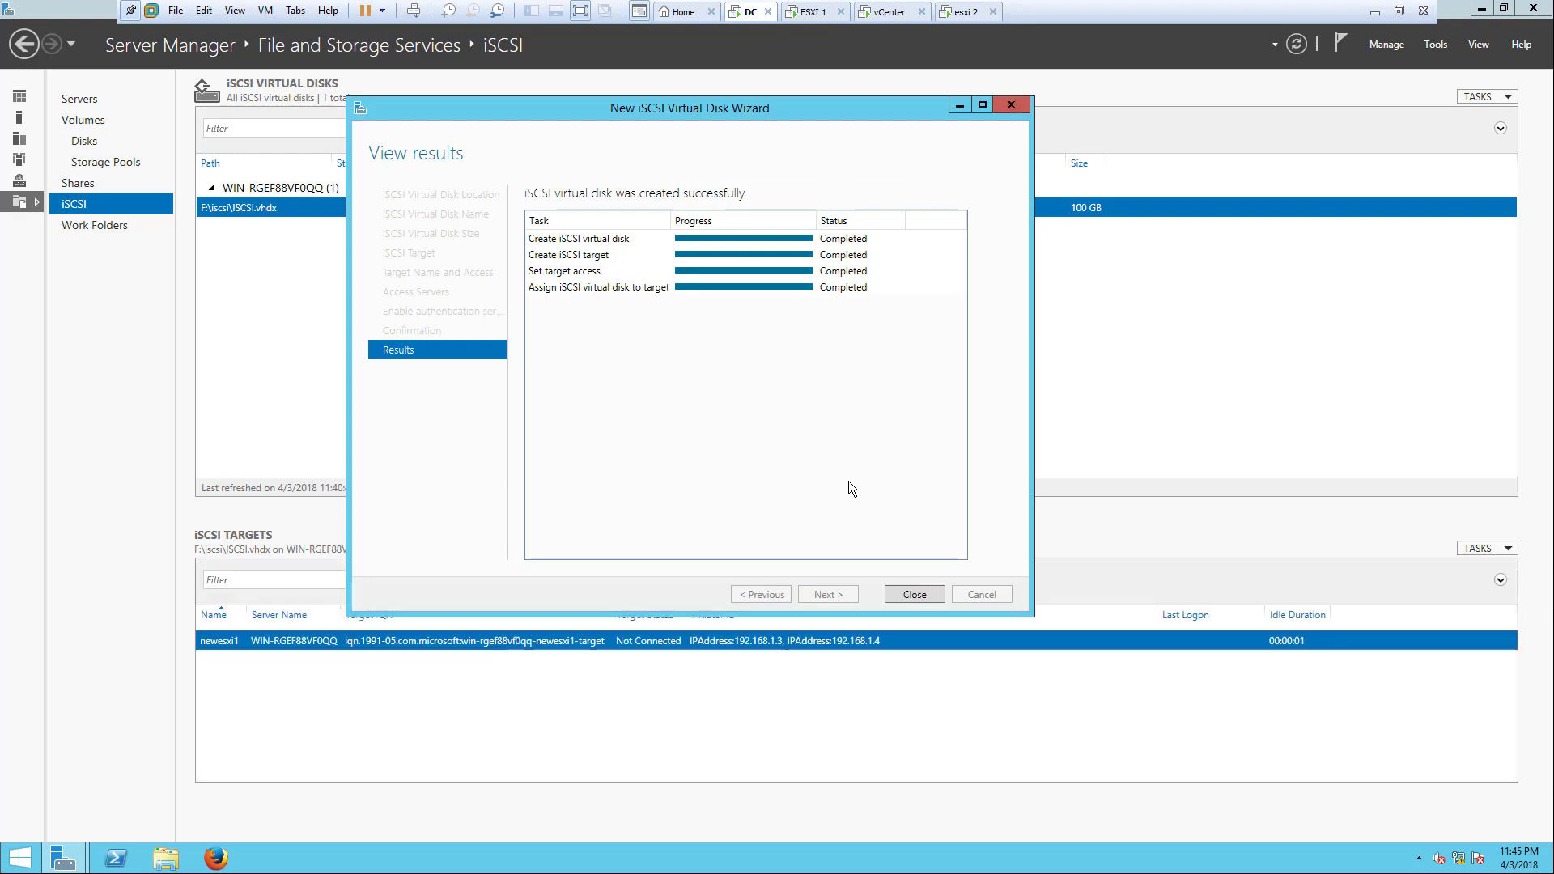
click(913, 597)
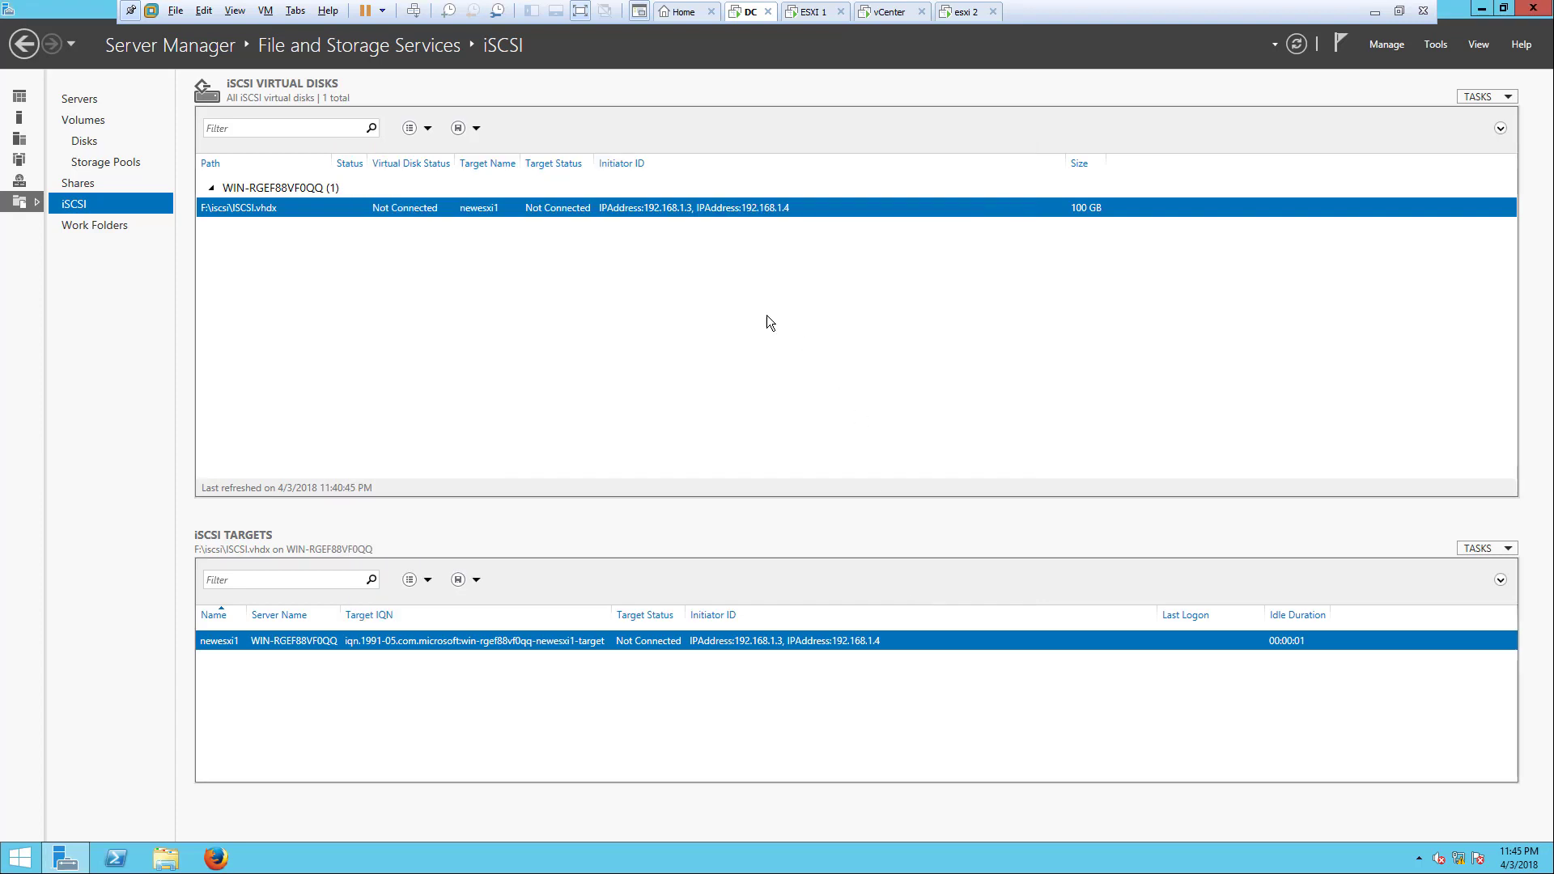
right_click(692, 209)
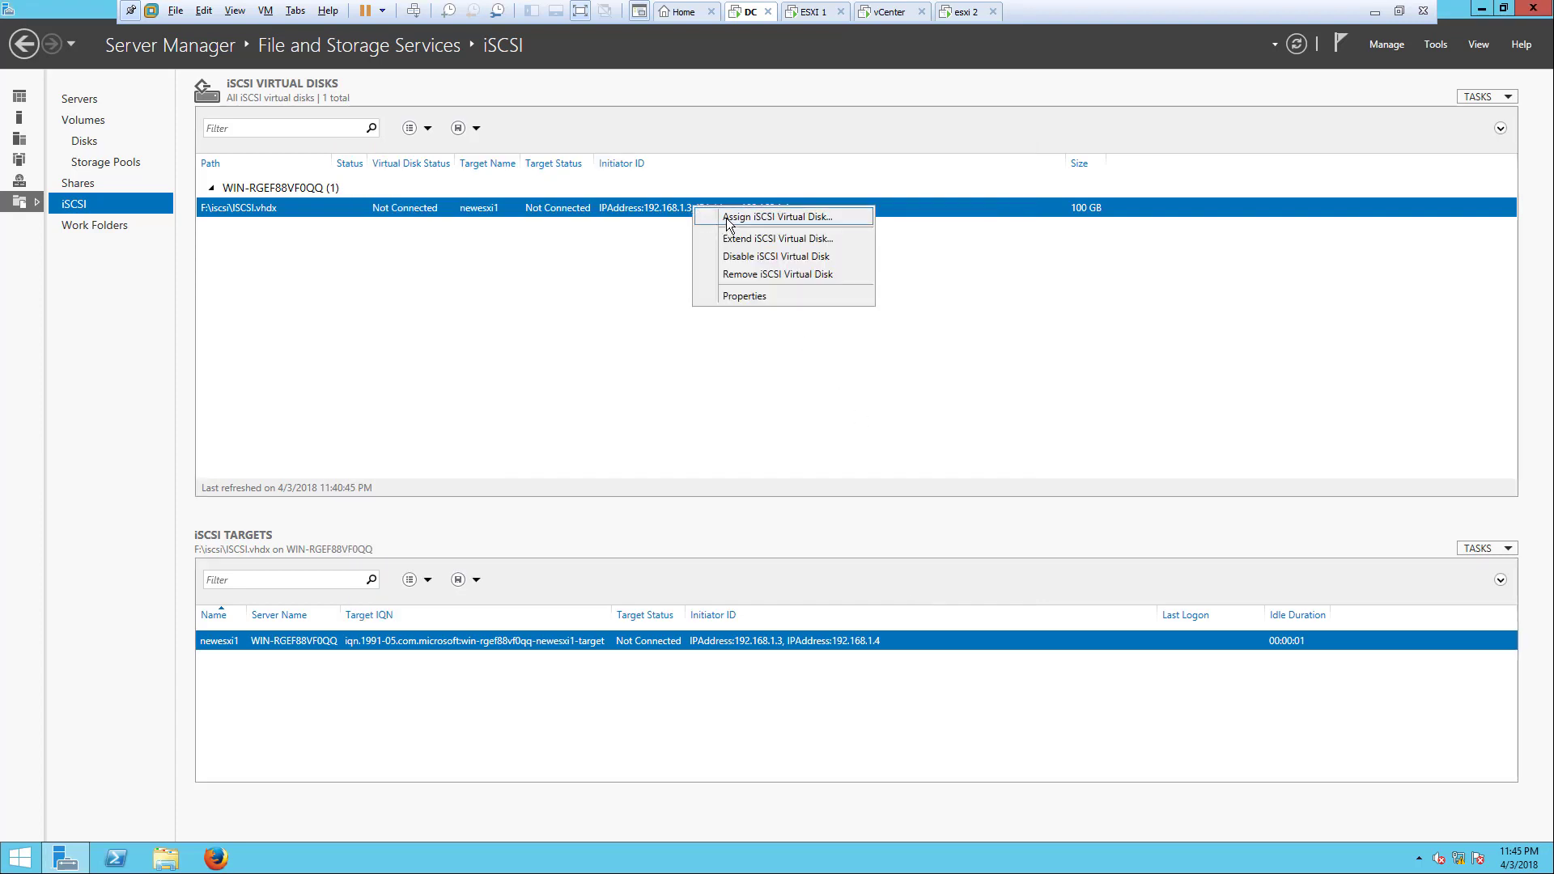
click(739, 296)
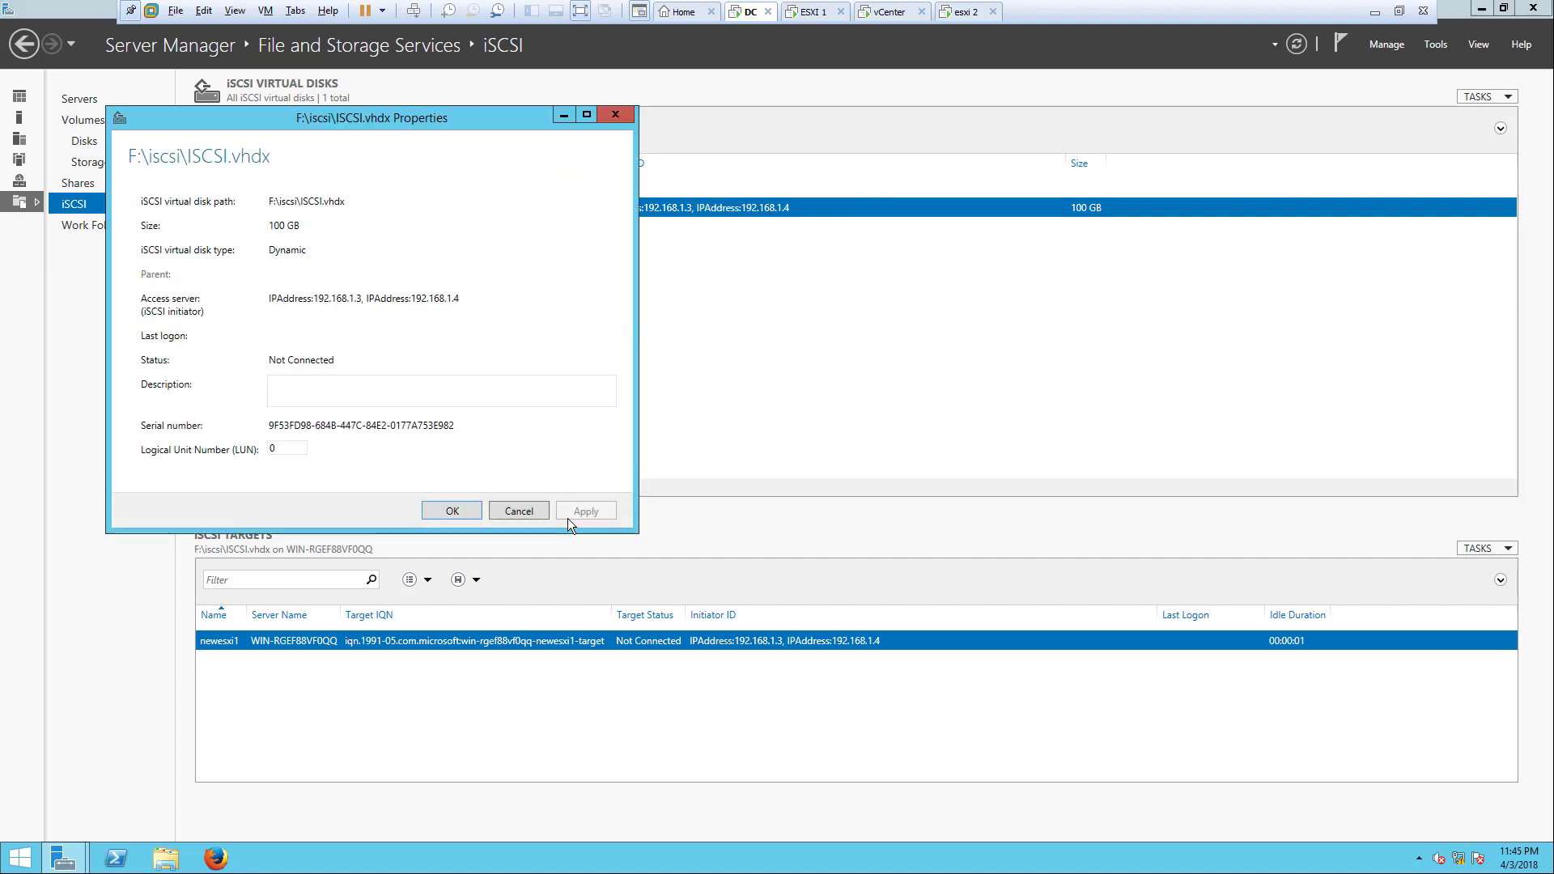
click(519, 511)
right_click(658, 205)
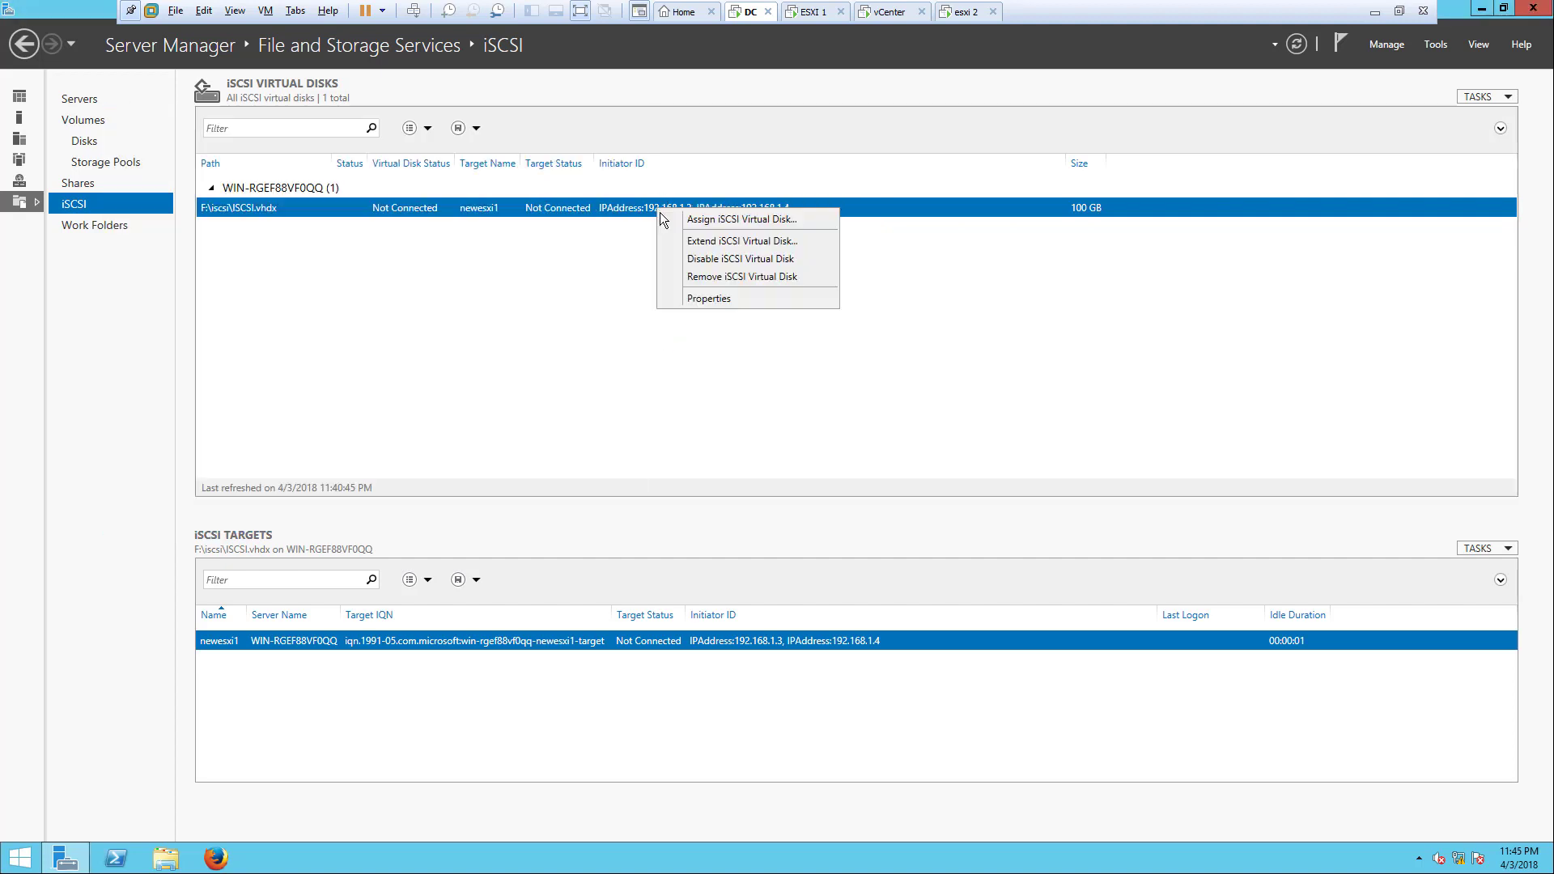
click(672, 219)
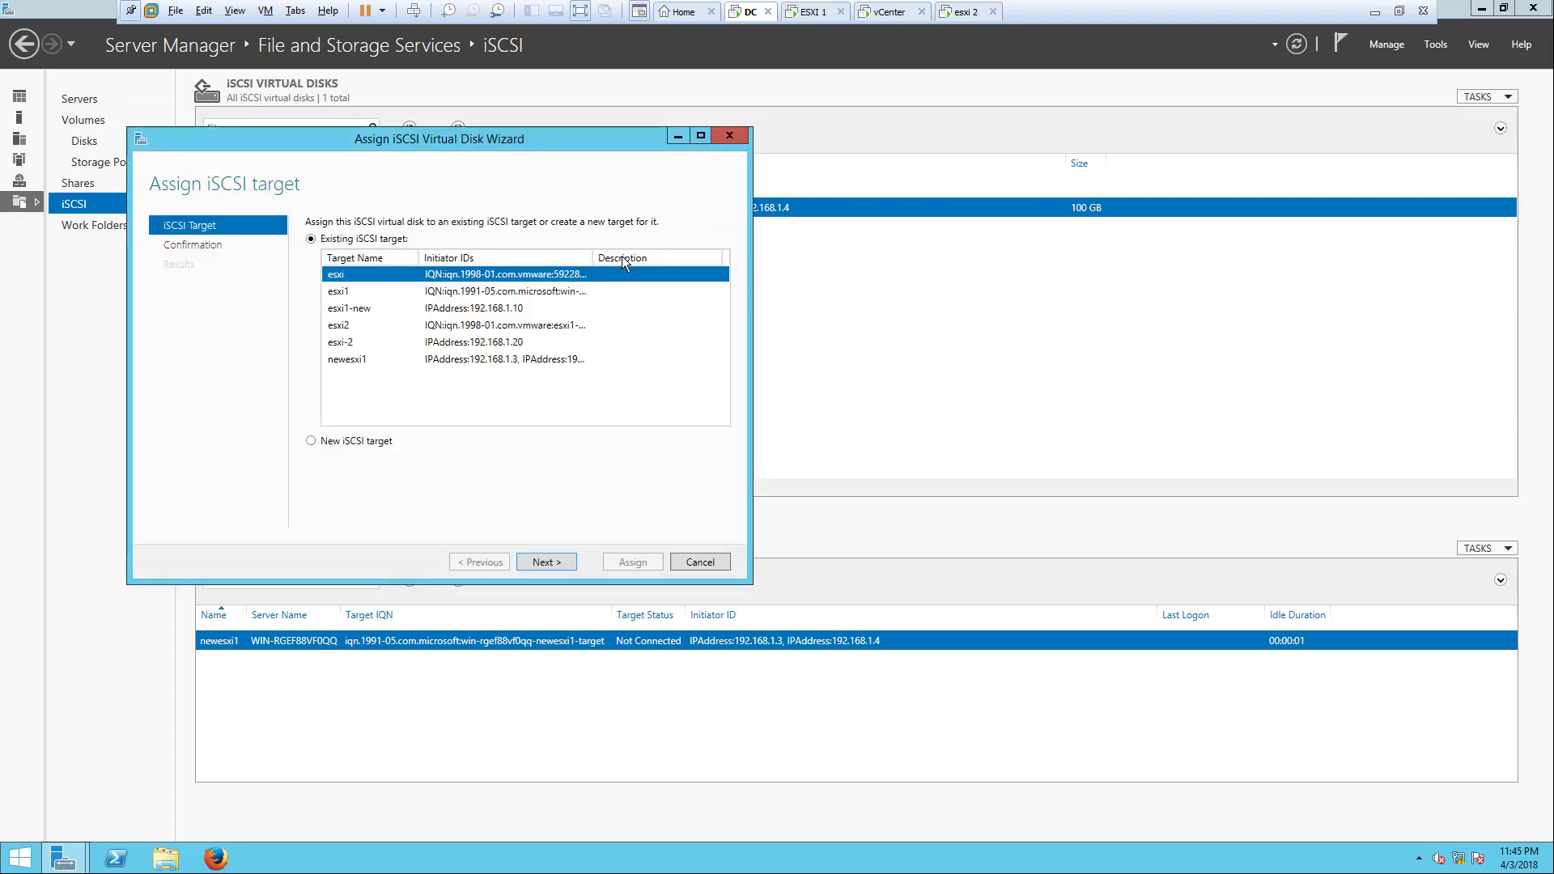
click(456, 362)
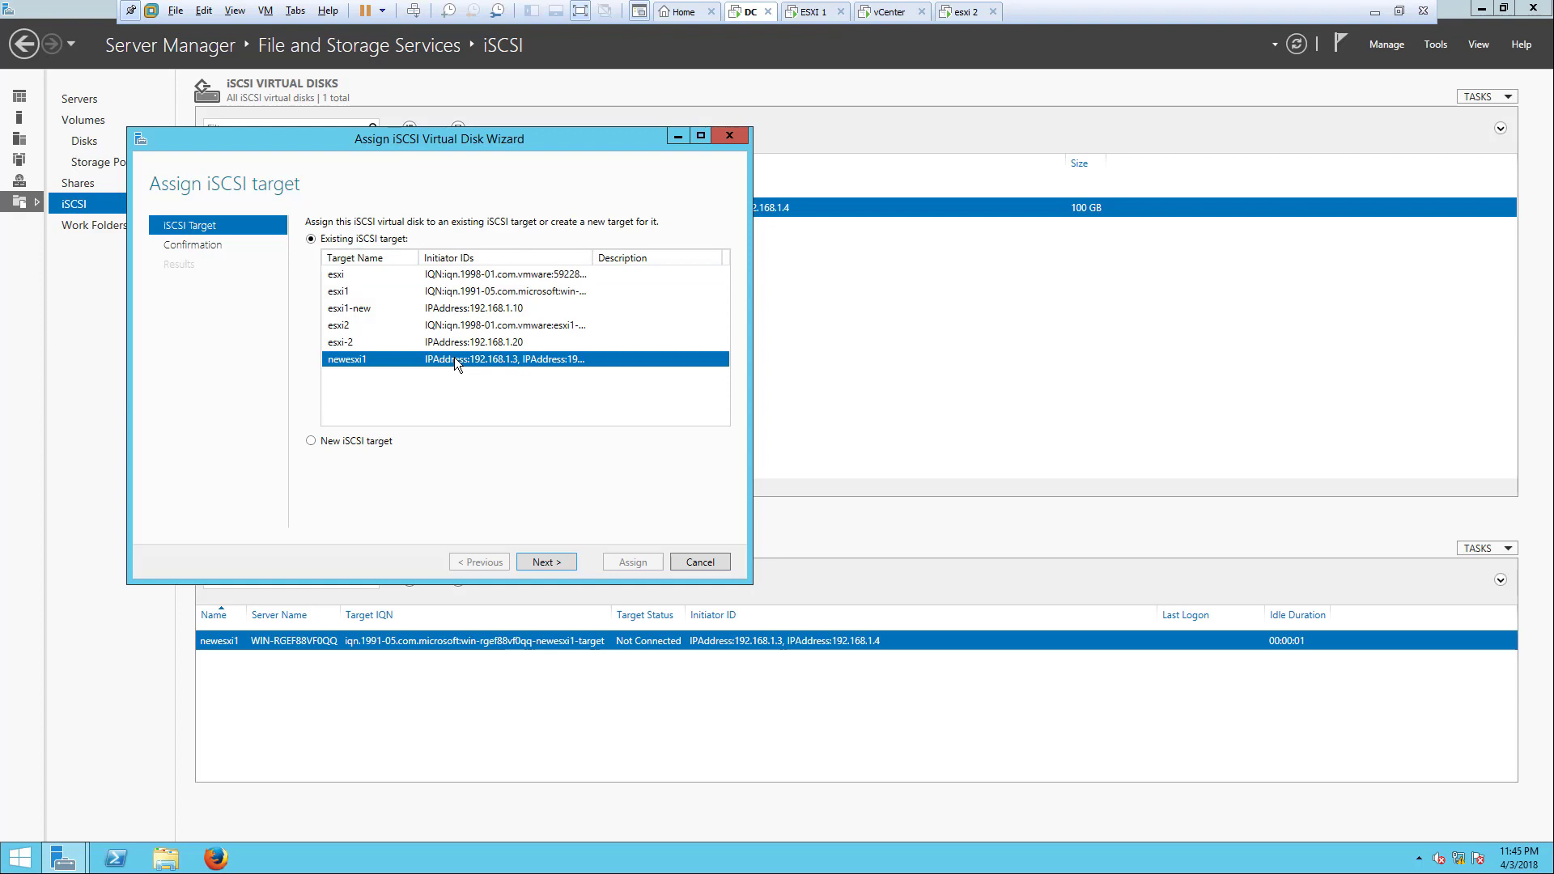
click(681, 560)
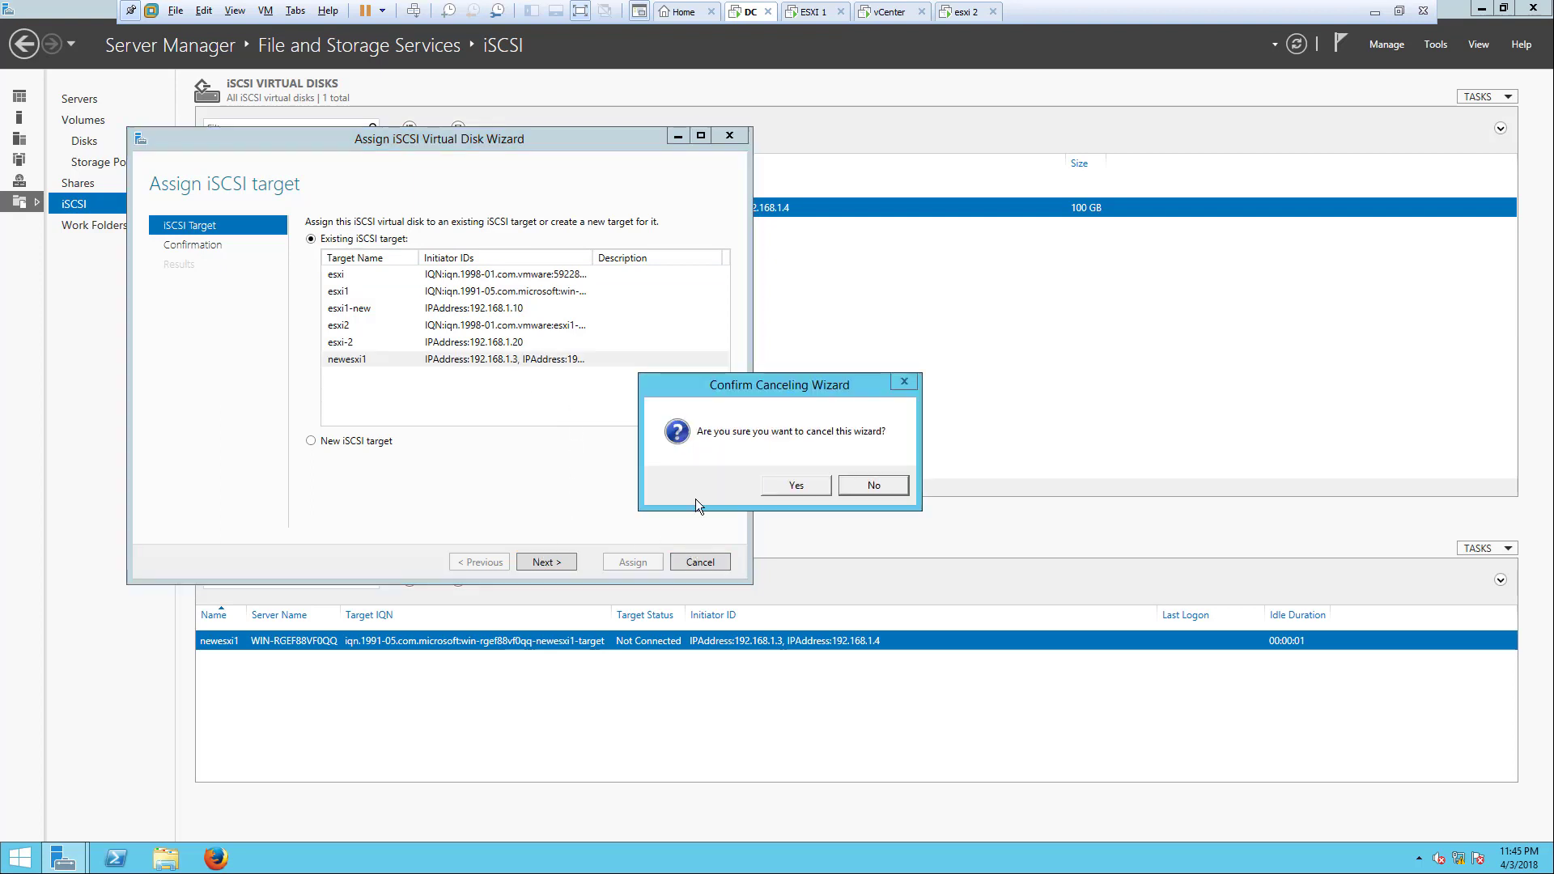
click(774, 484)
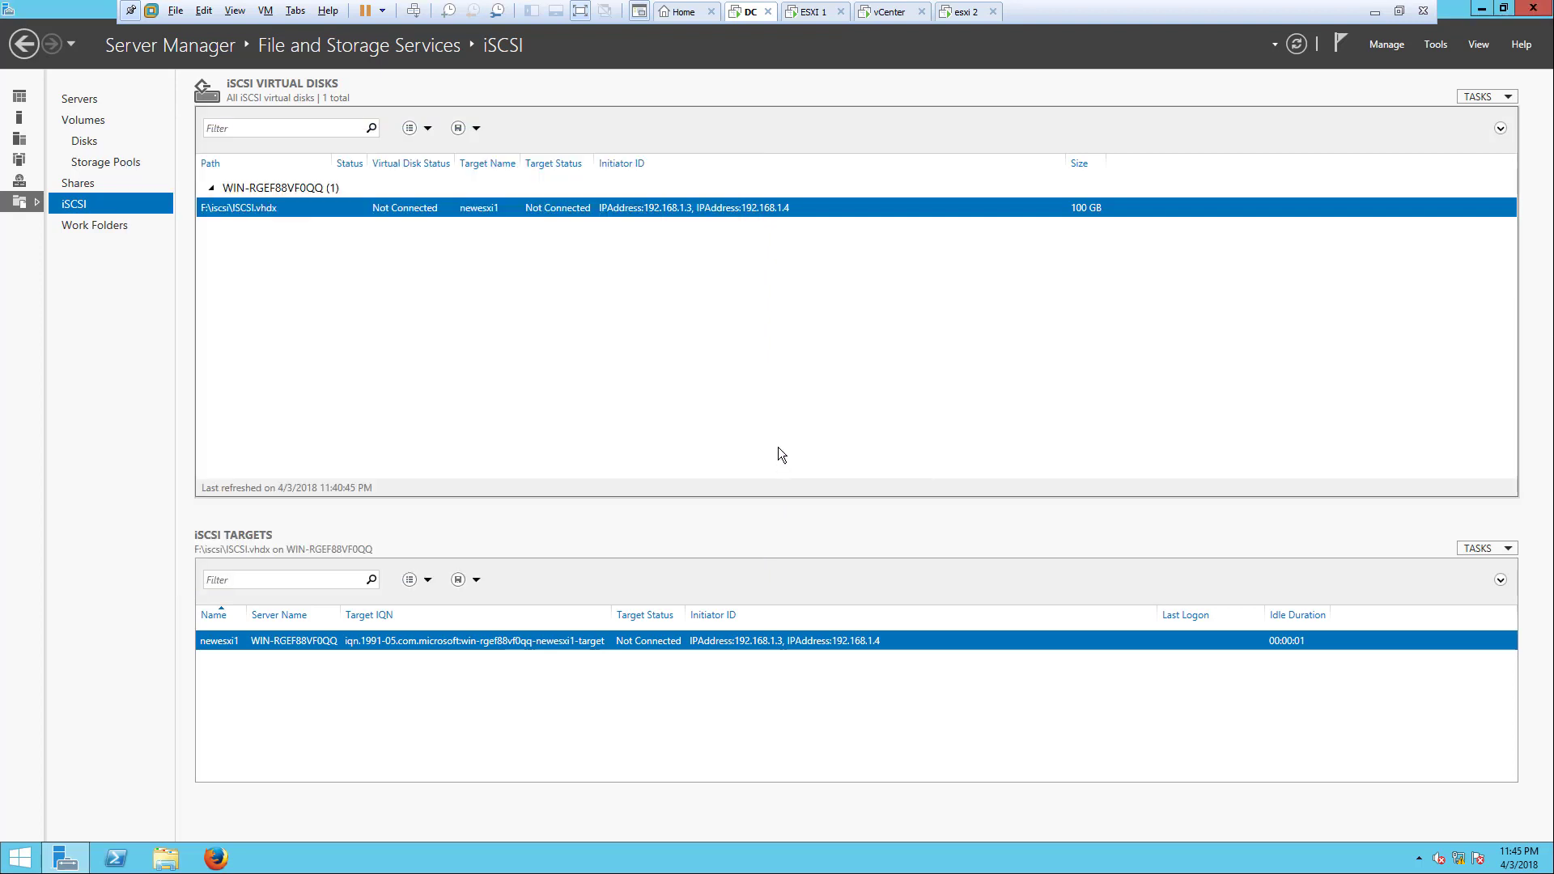
Step: Add a software iSCSI adapter, vmhba33, on host 192.168.1.3
click(891, 11)
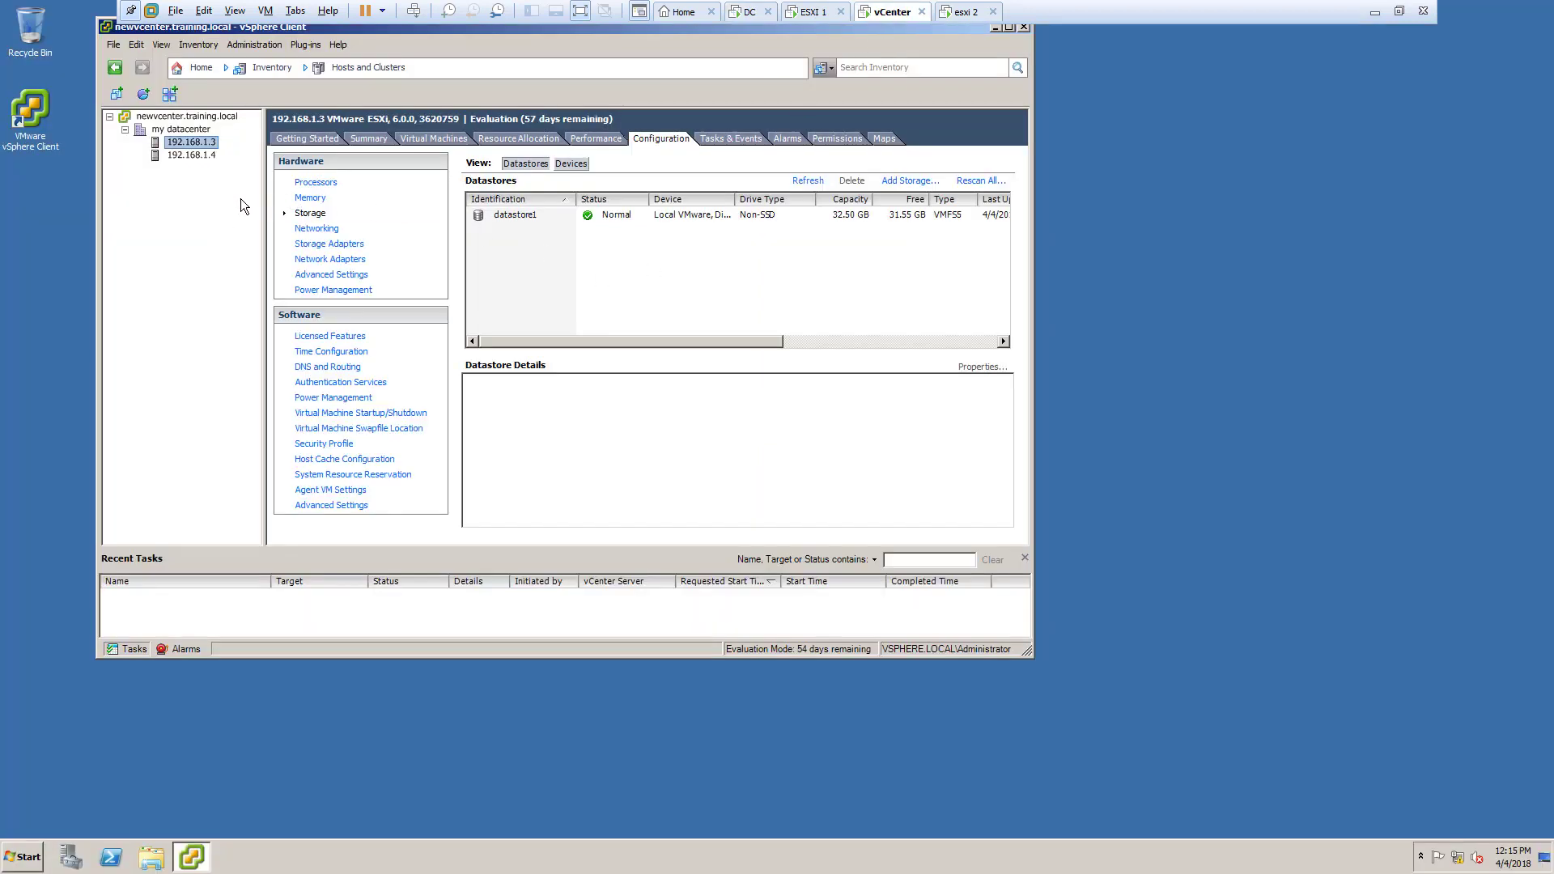
click(345, 248)
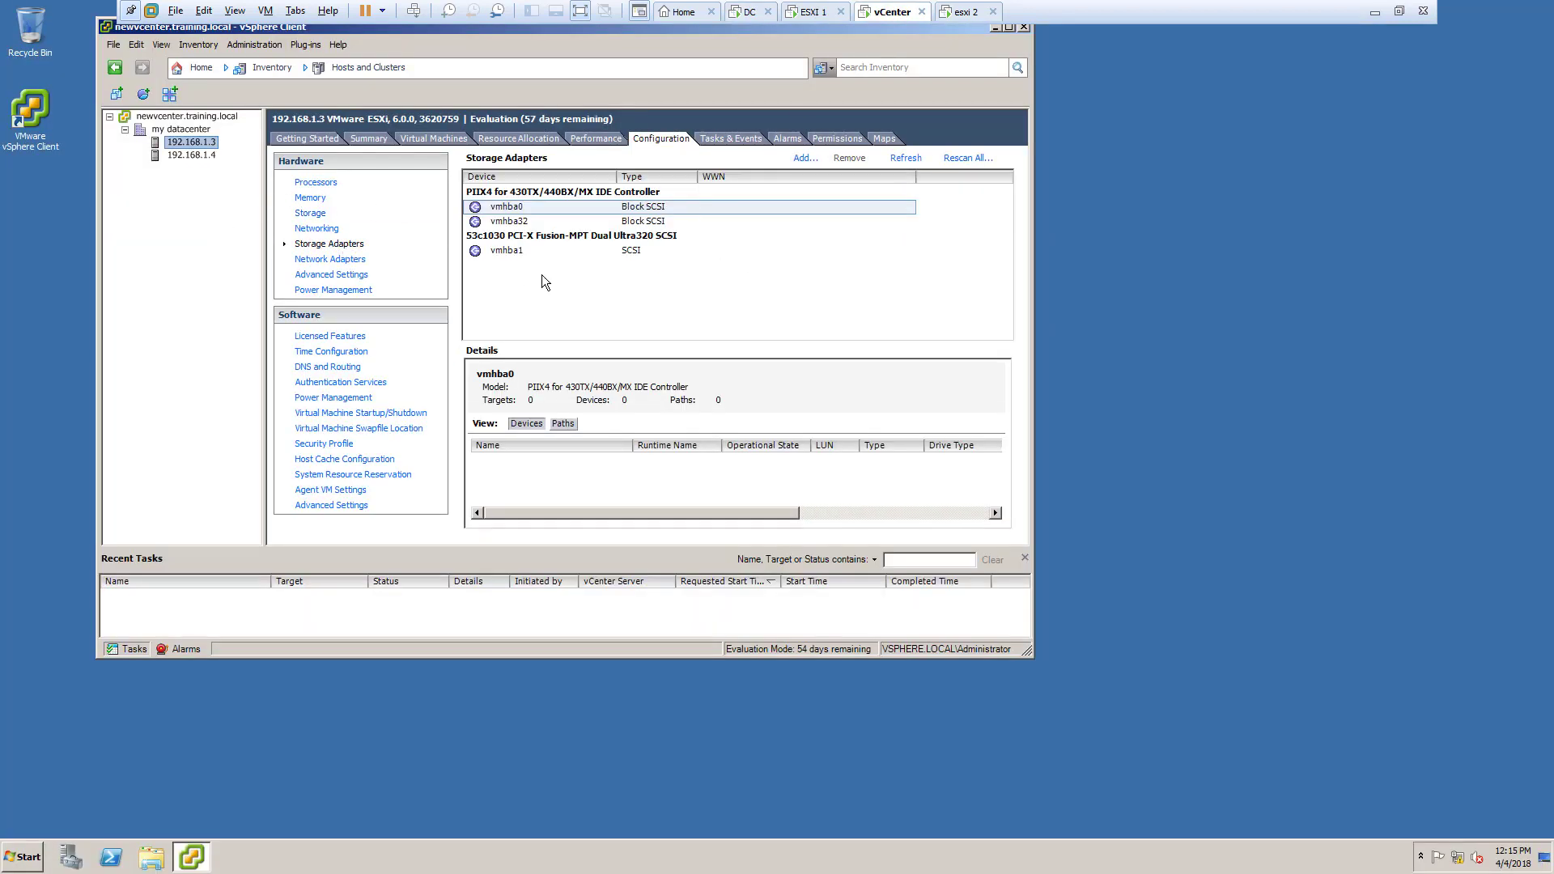
click(547, 256)
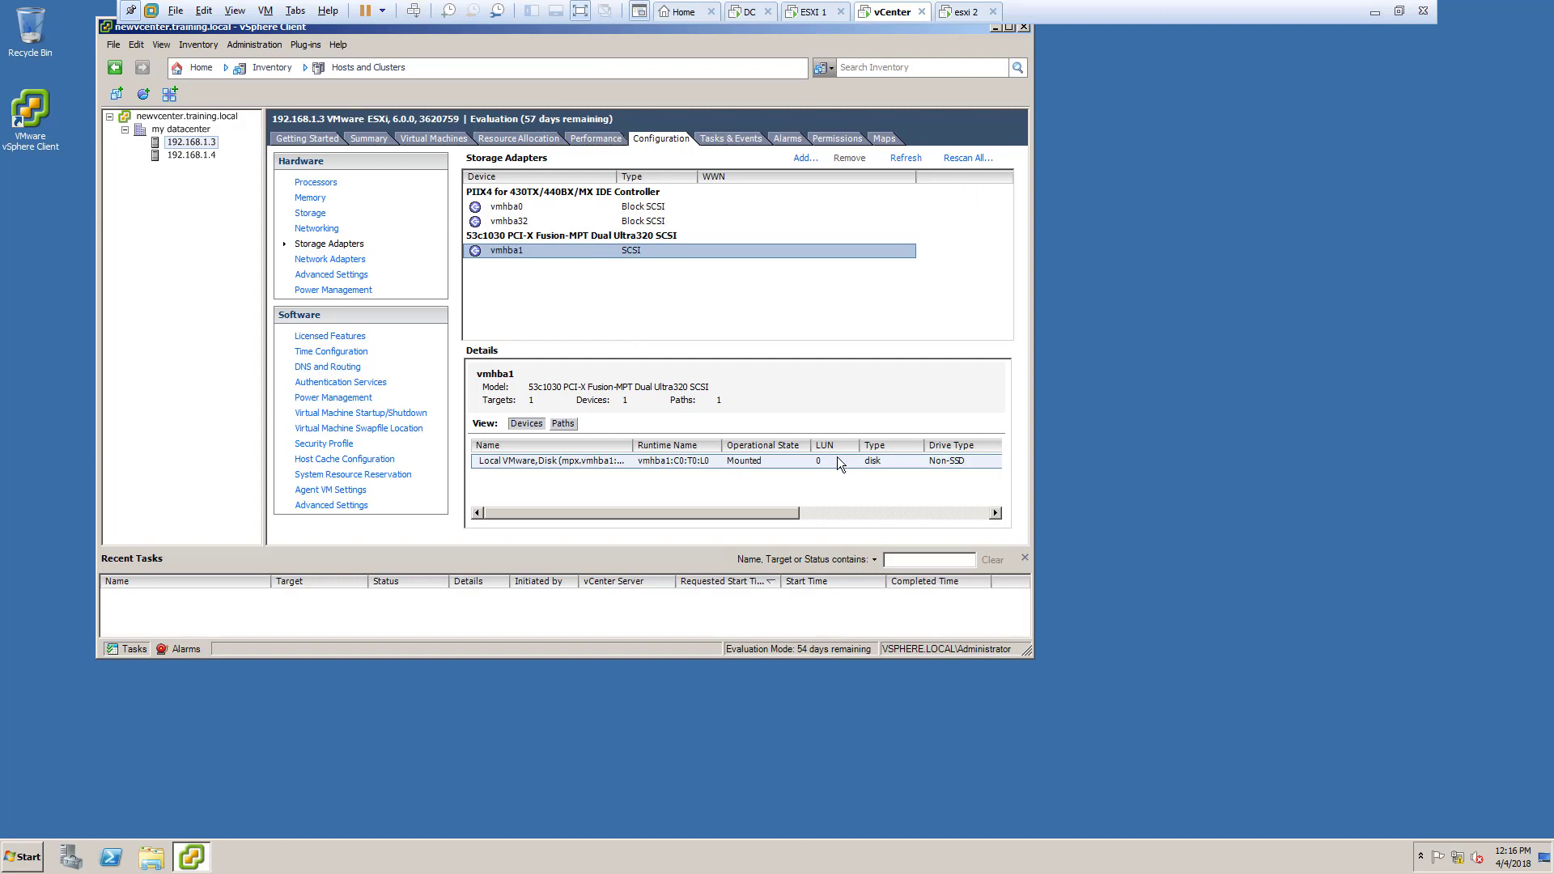
click(740, 312)
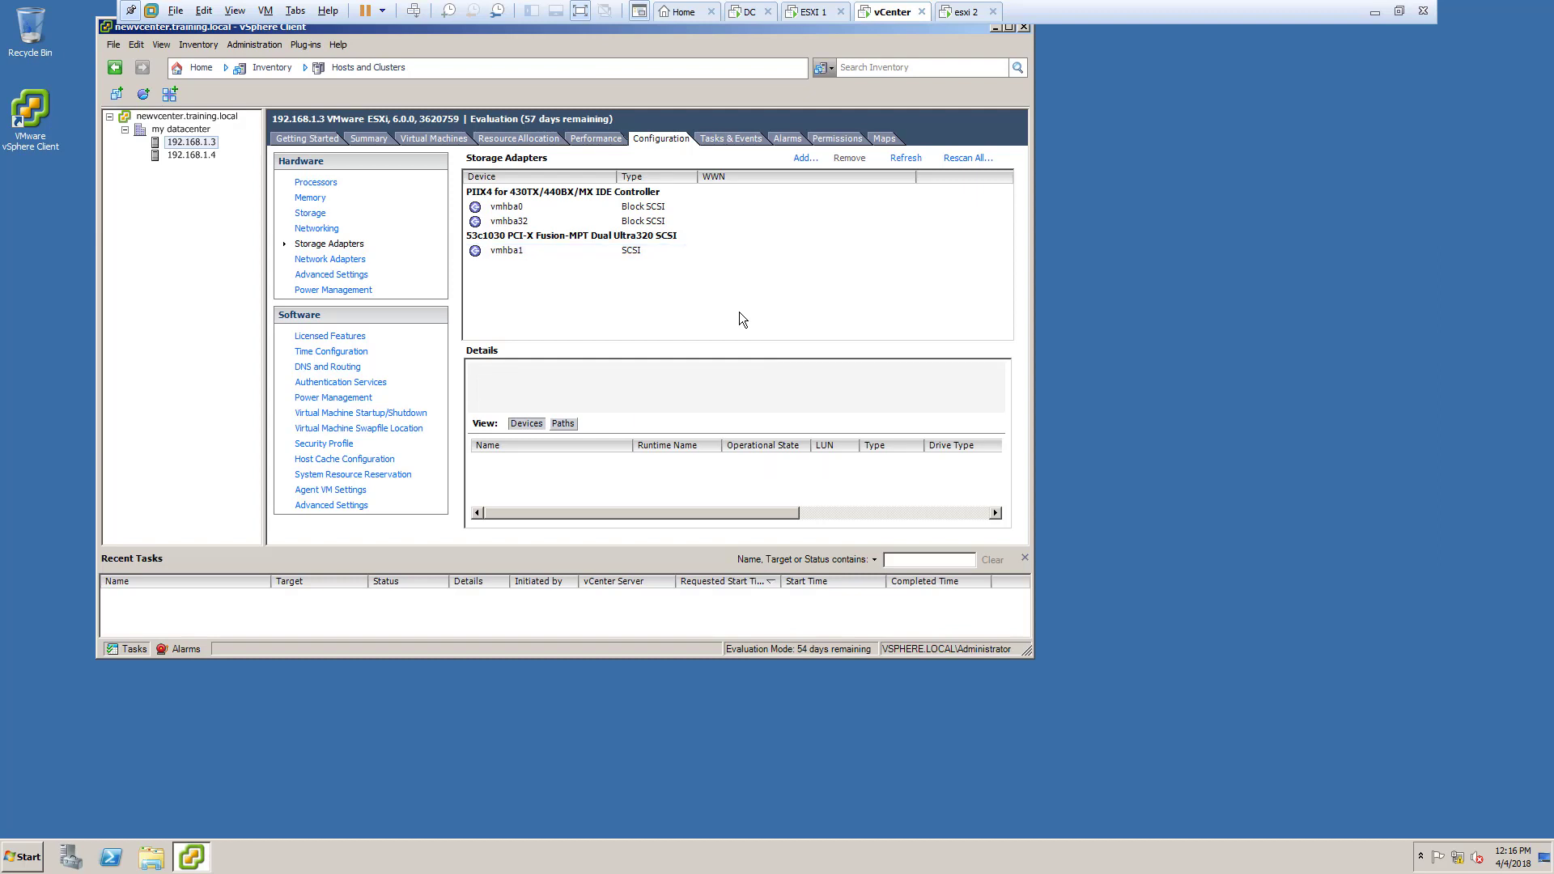
click(629, 250)
click(640, 286)
click(804, 160)
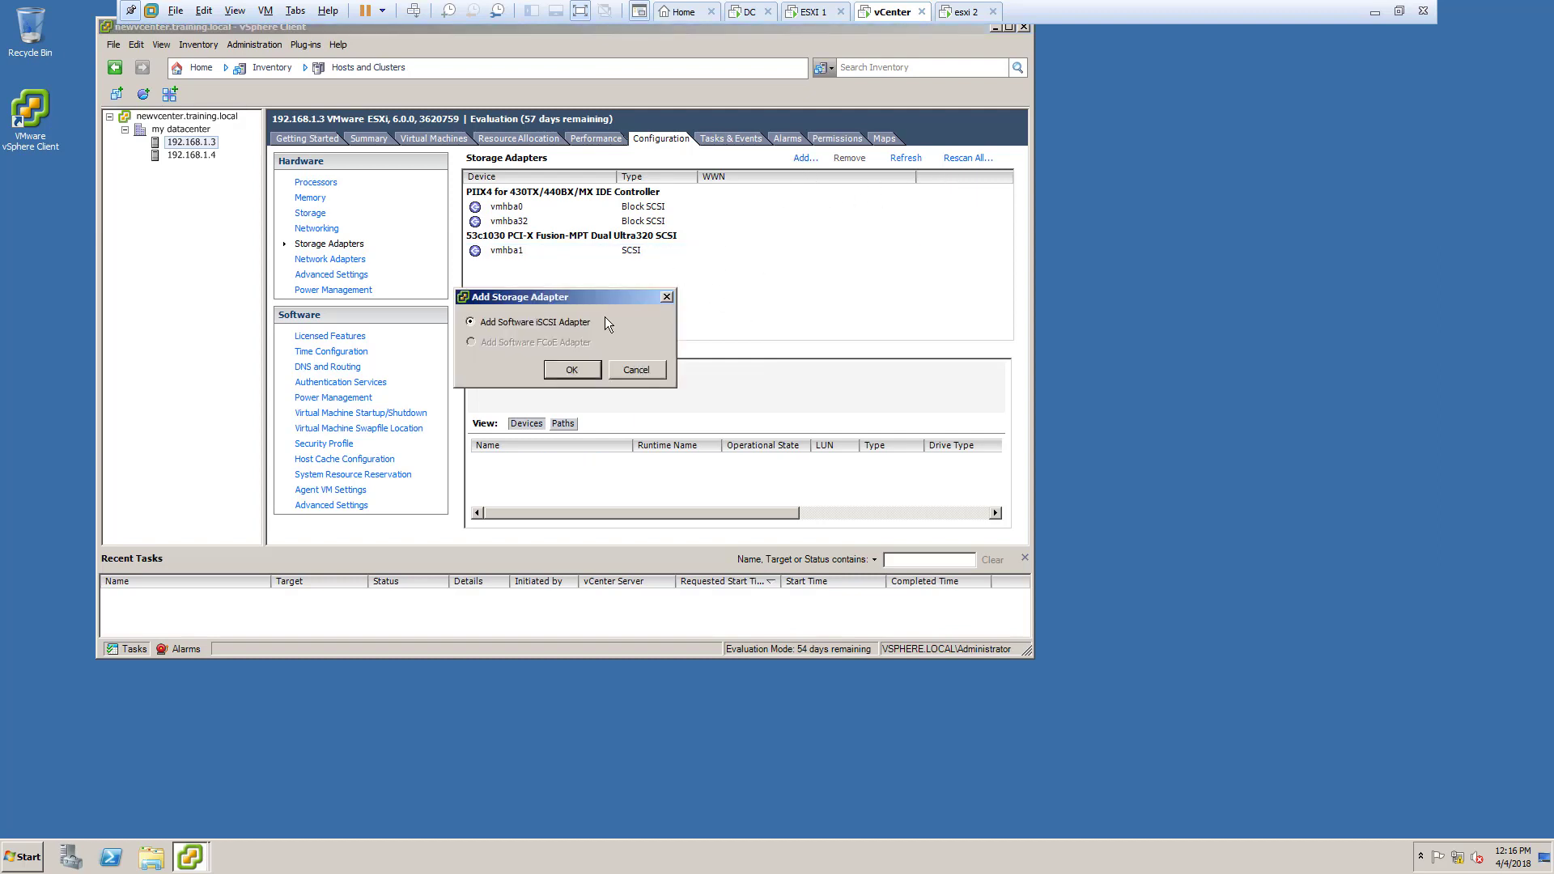
click(565, 371)
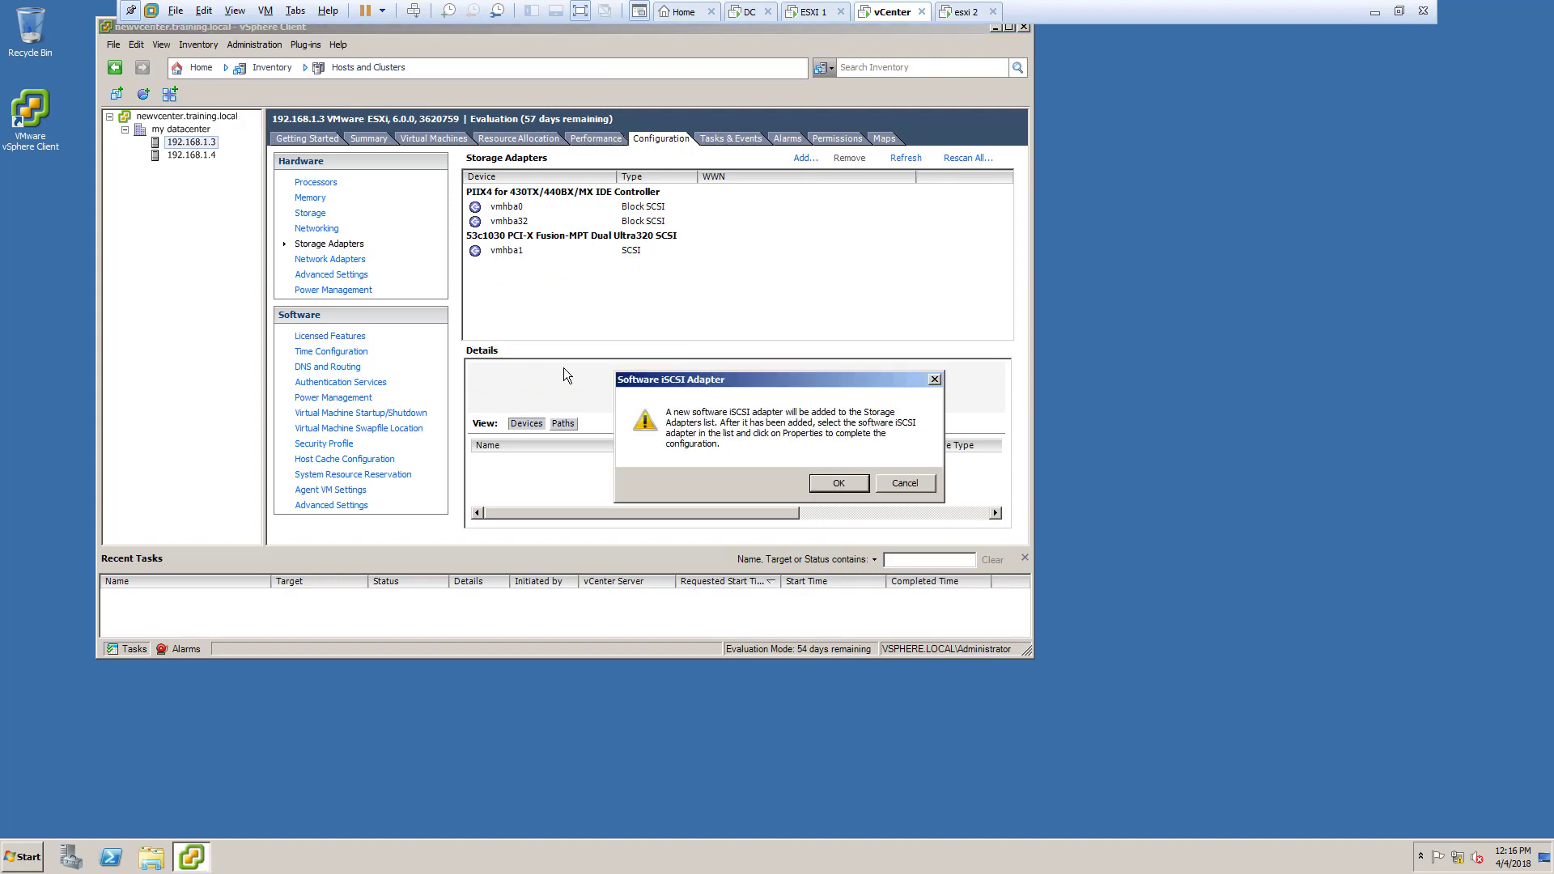
click(840, 483)
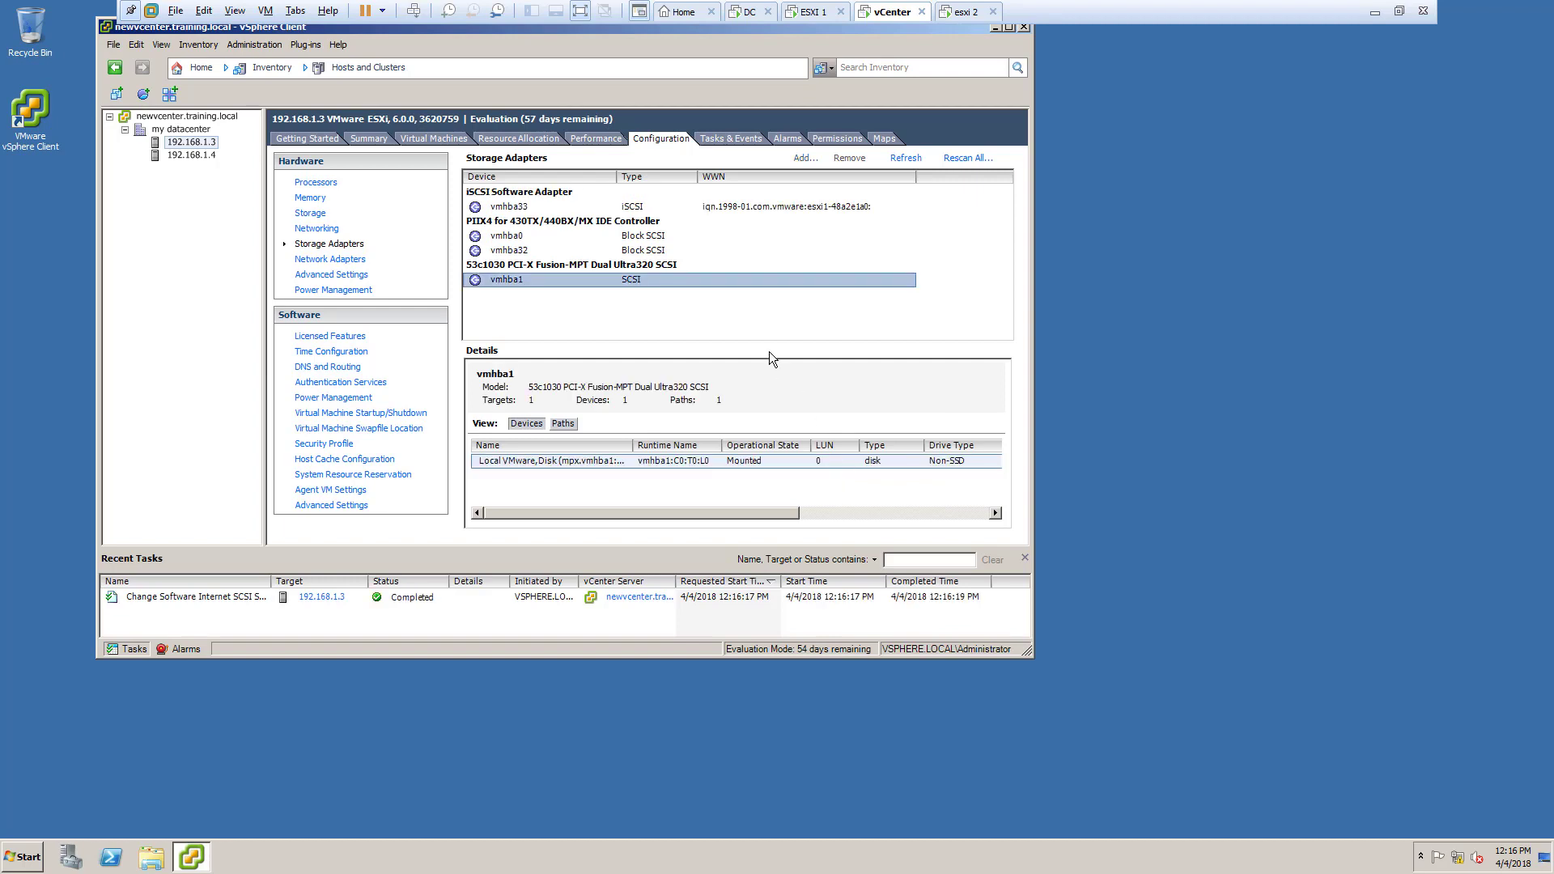
click(603, 277)
click(596, 206)
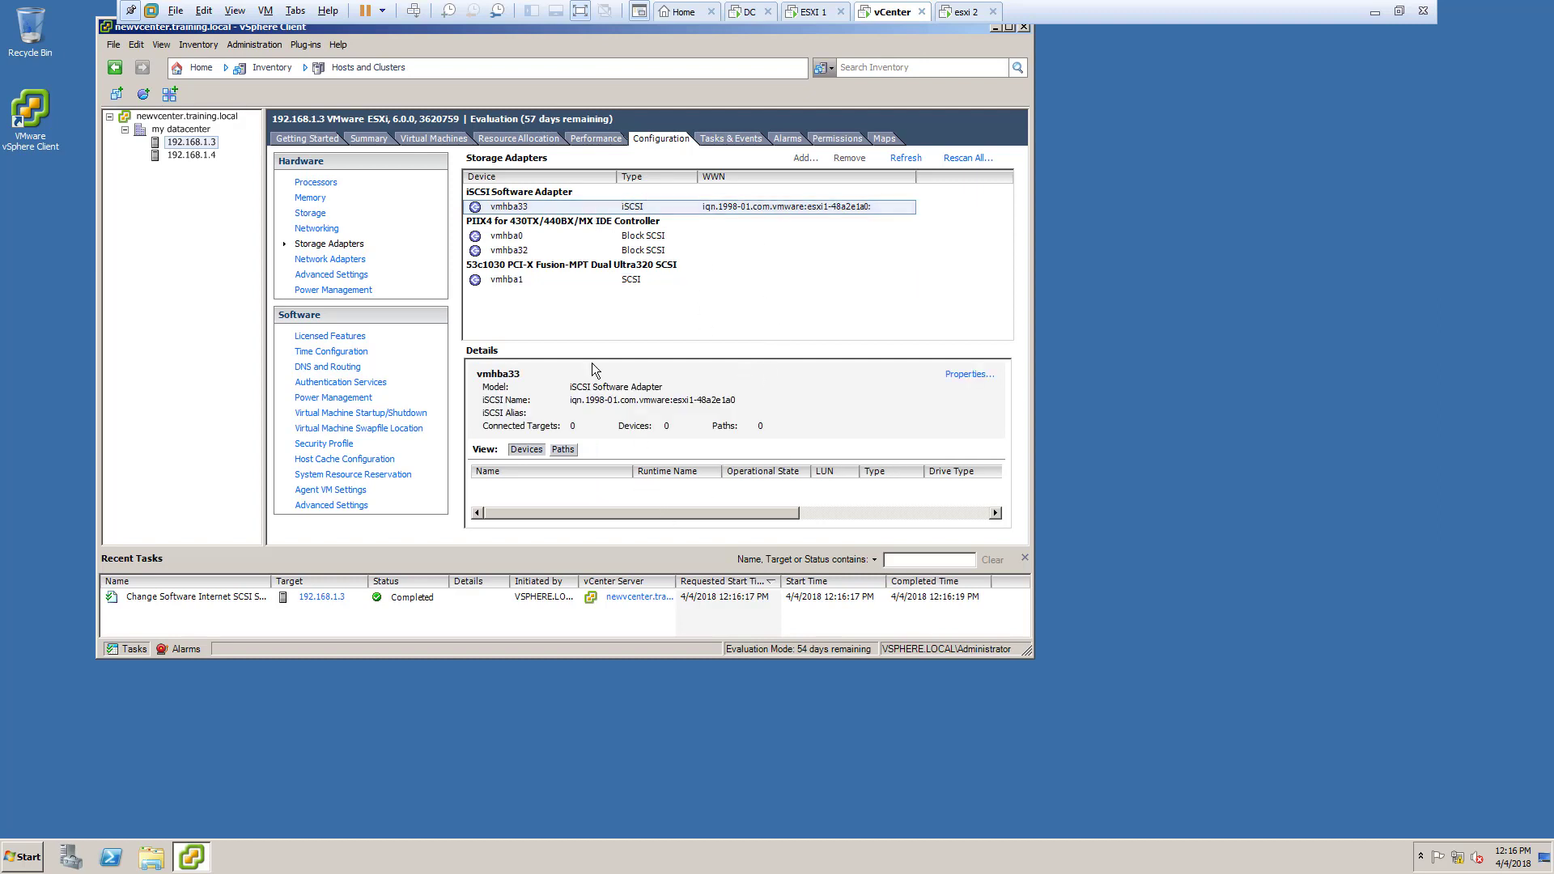
Step: Add a software iSCSI adapter on host 192.168.1.4 and check the new vmhba33
click(204, 155)
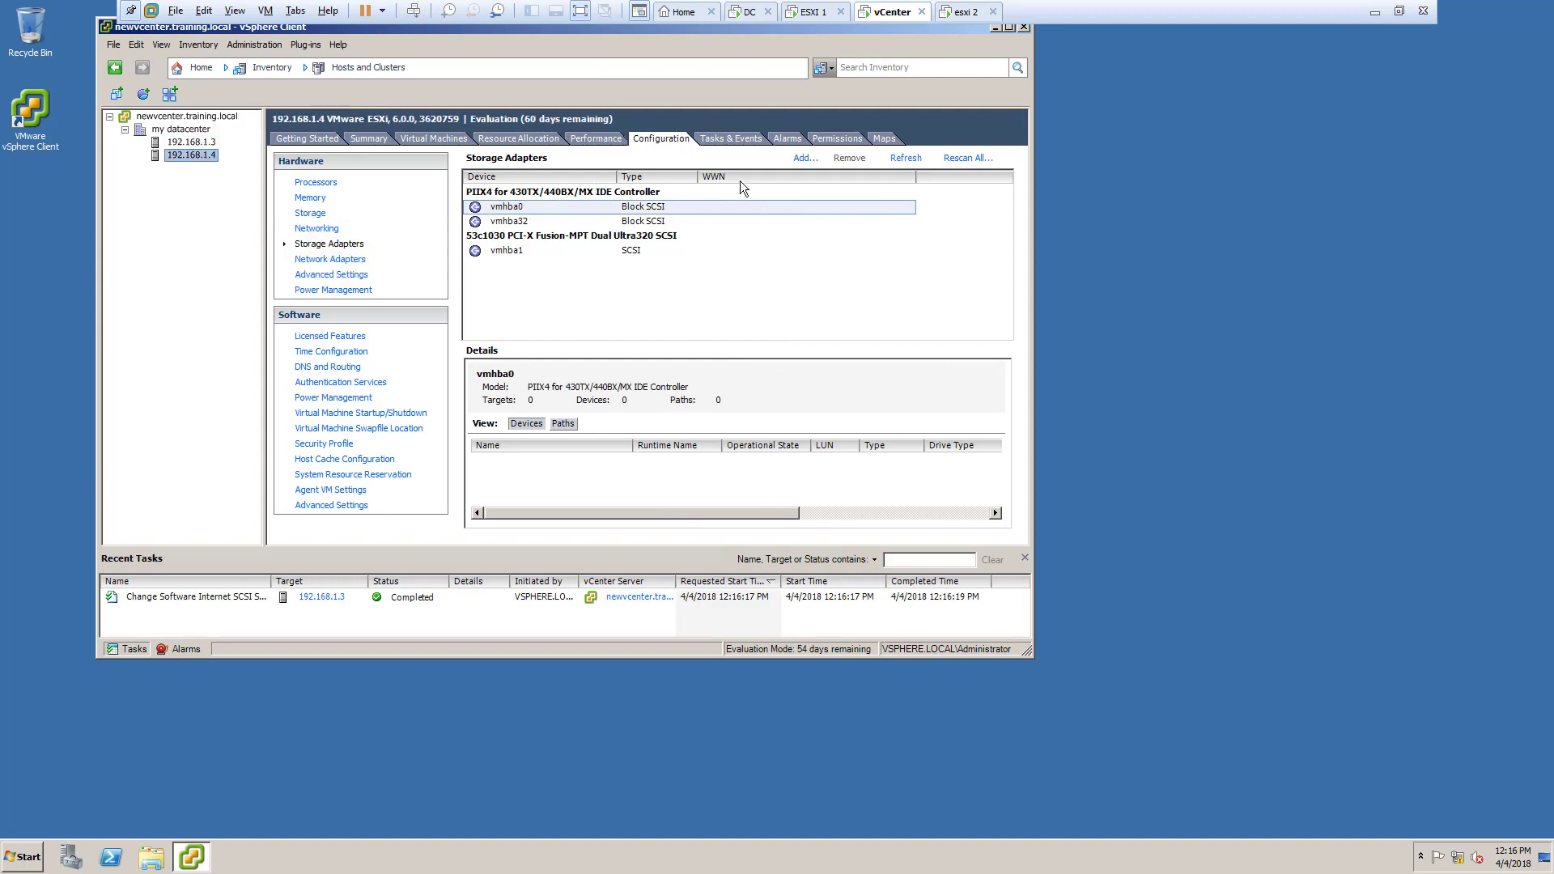
click(805, 158)
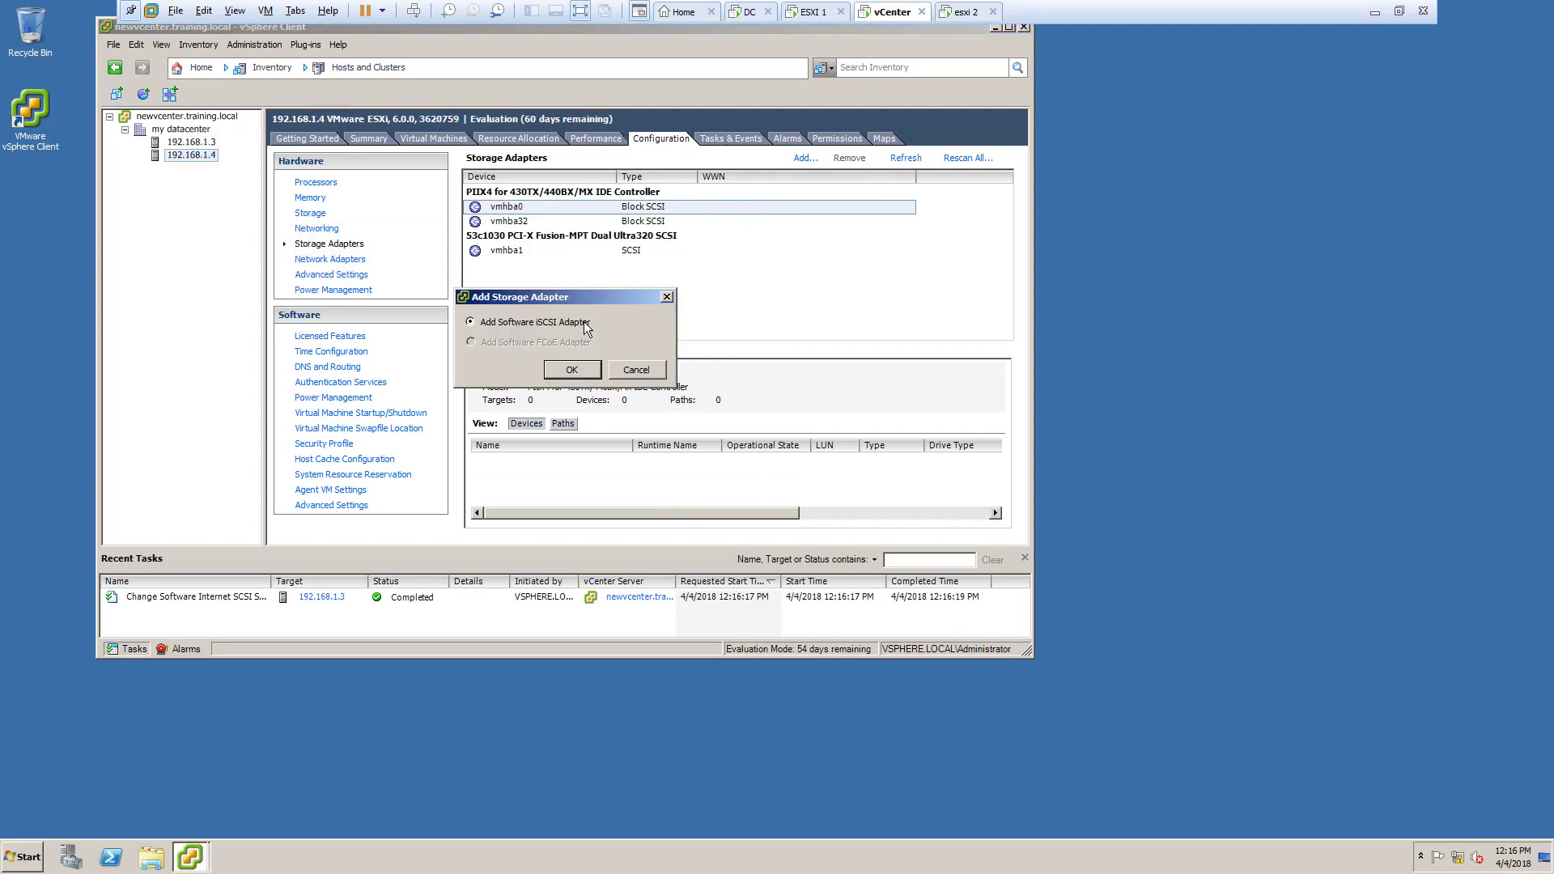
click(571, 371)
click(836, 484)
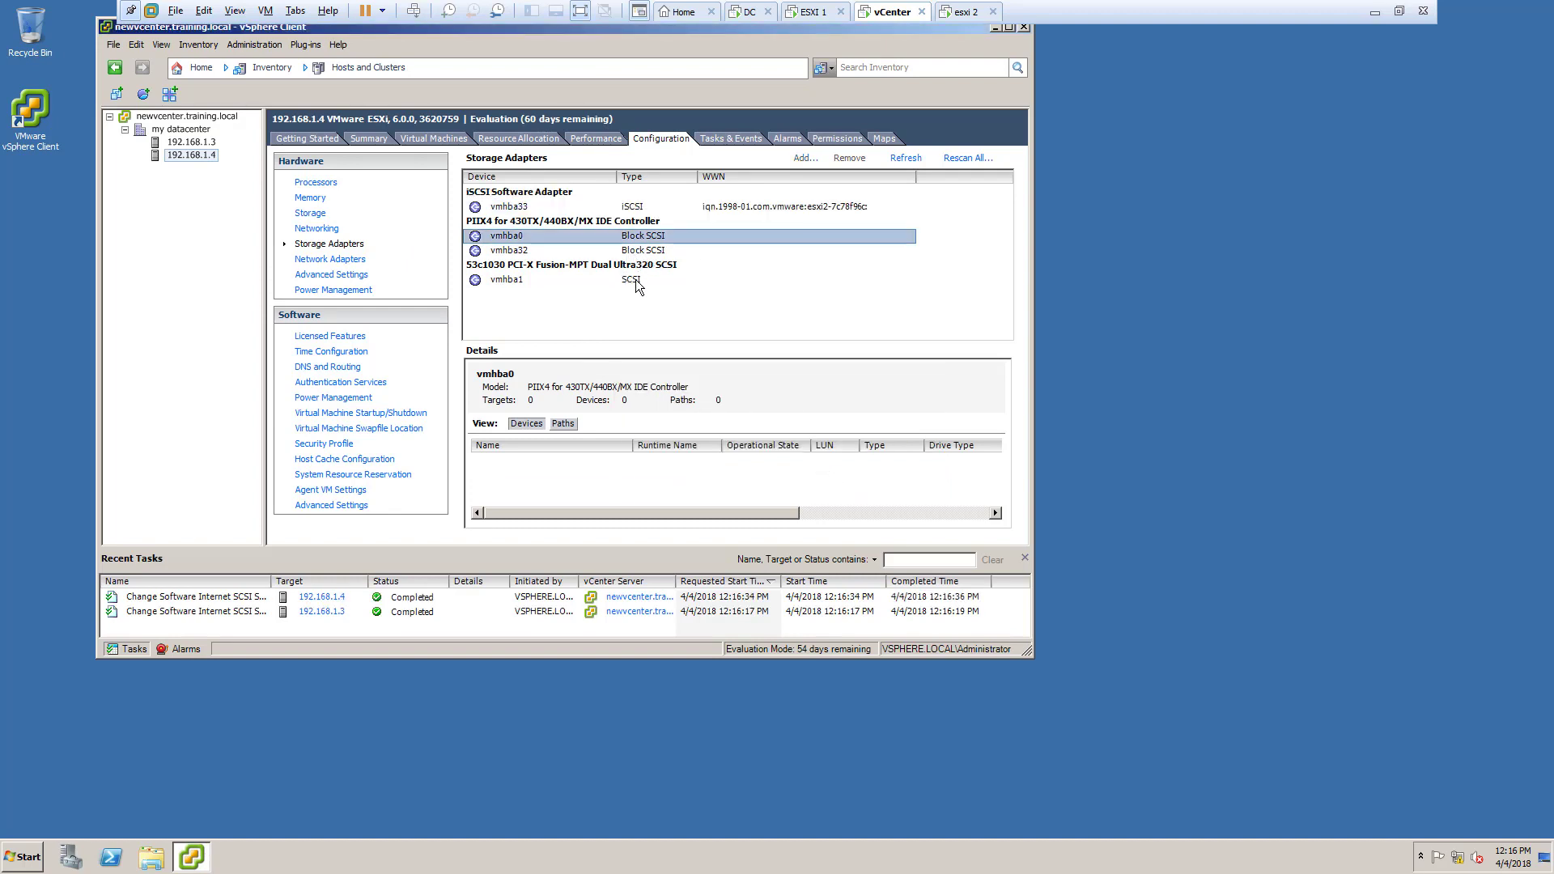
click(635, 279)
click(654, 309)
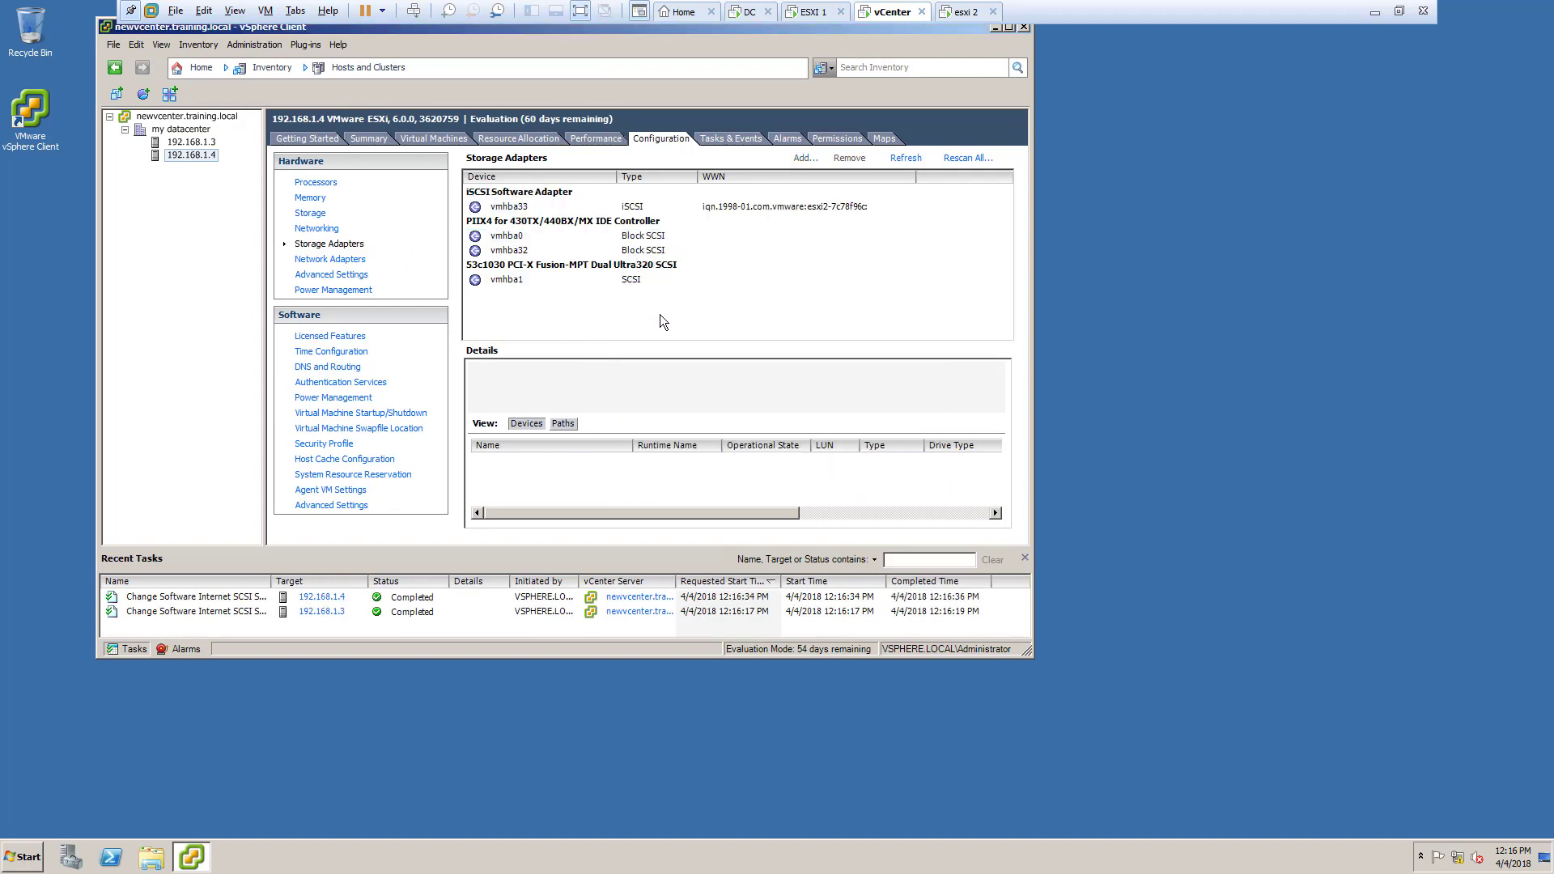
click(671, 206)
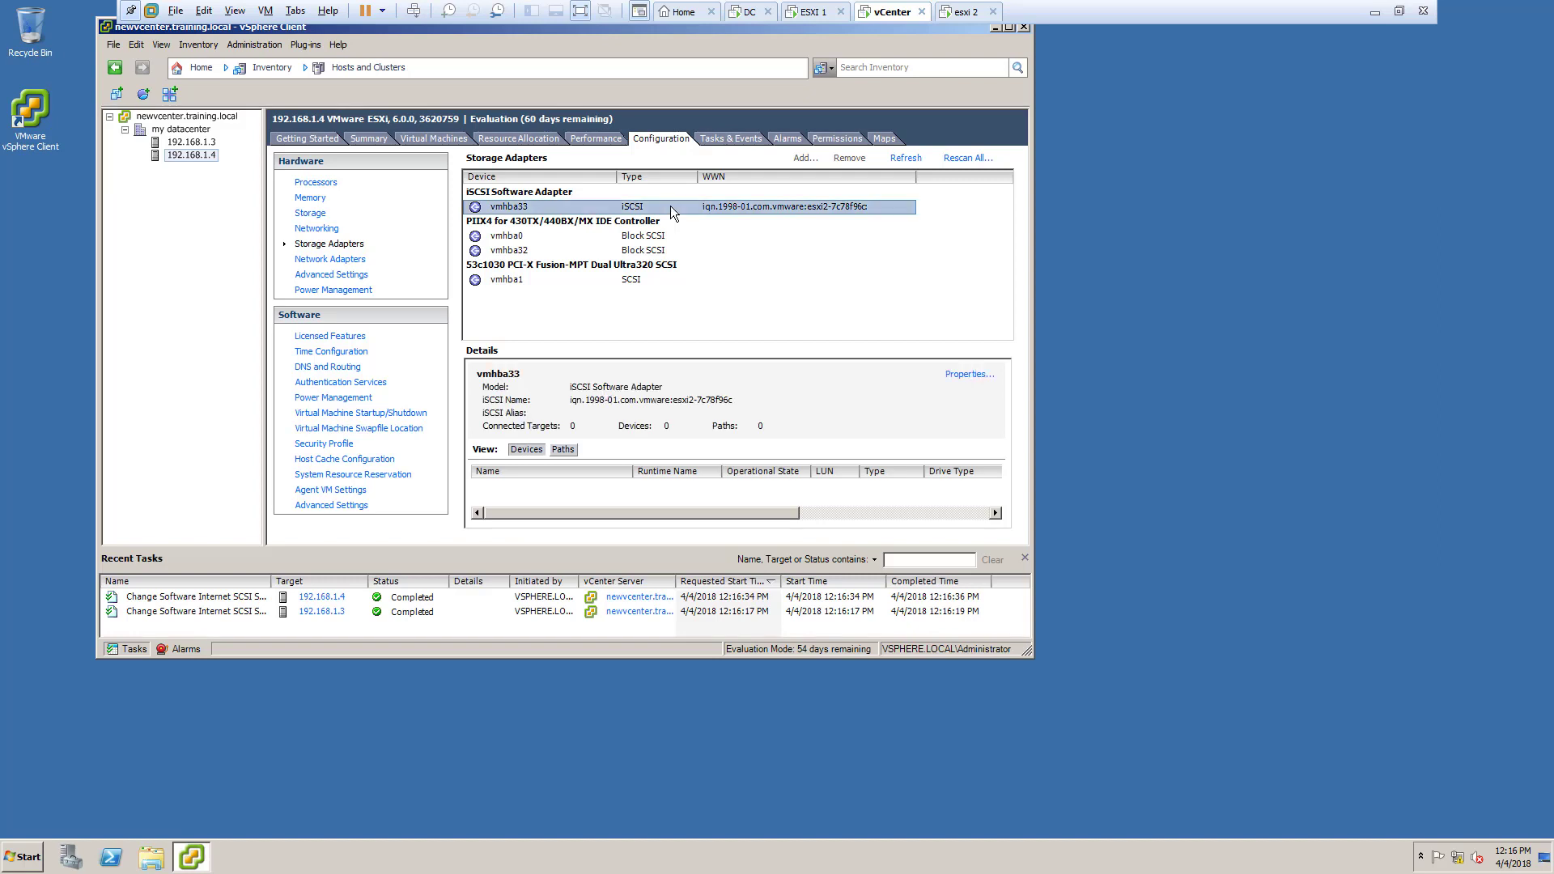
click(669, 298)
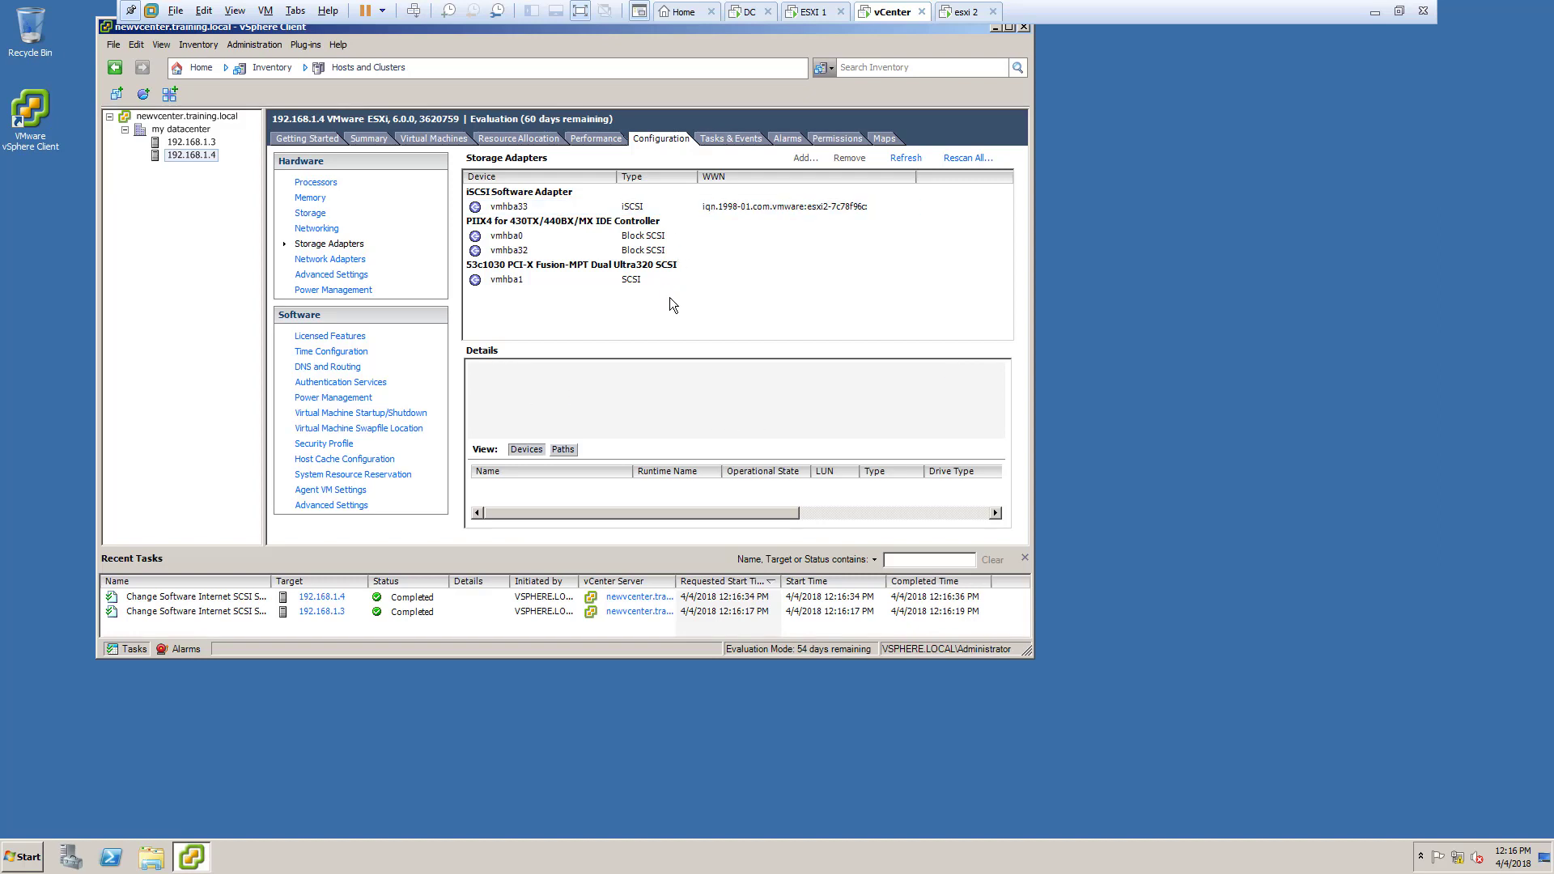
click(647, 206)
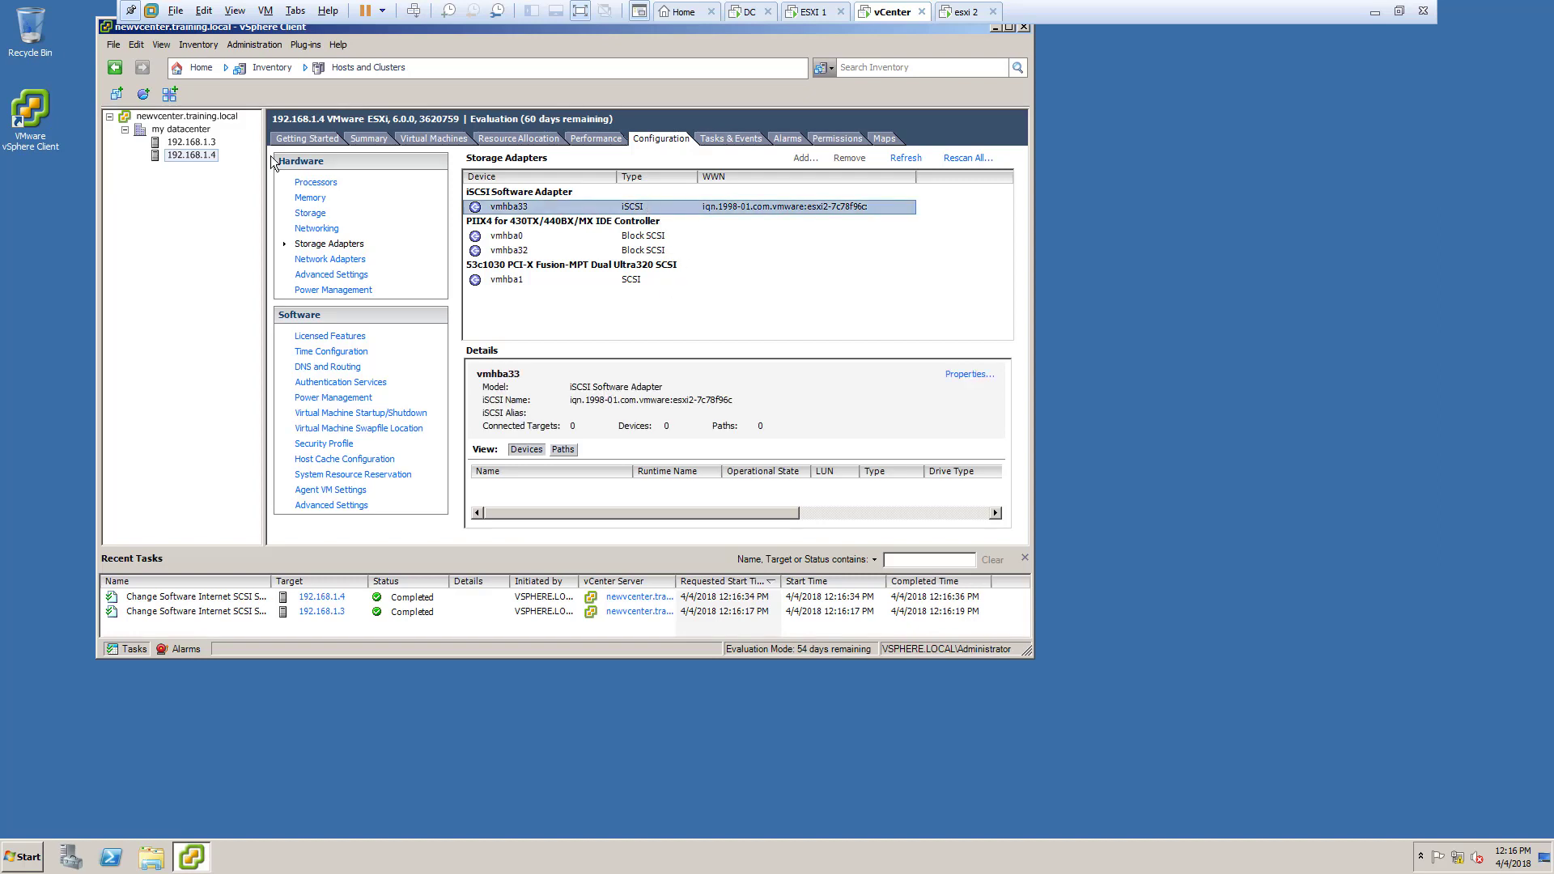
Step: Inspect vmhba33's devices and paths on host 192.168.1.3
click(214, 142)
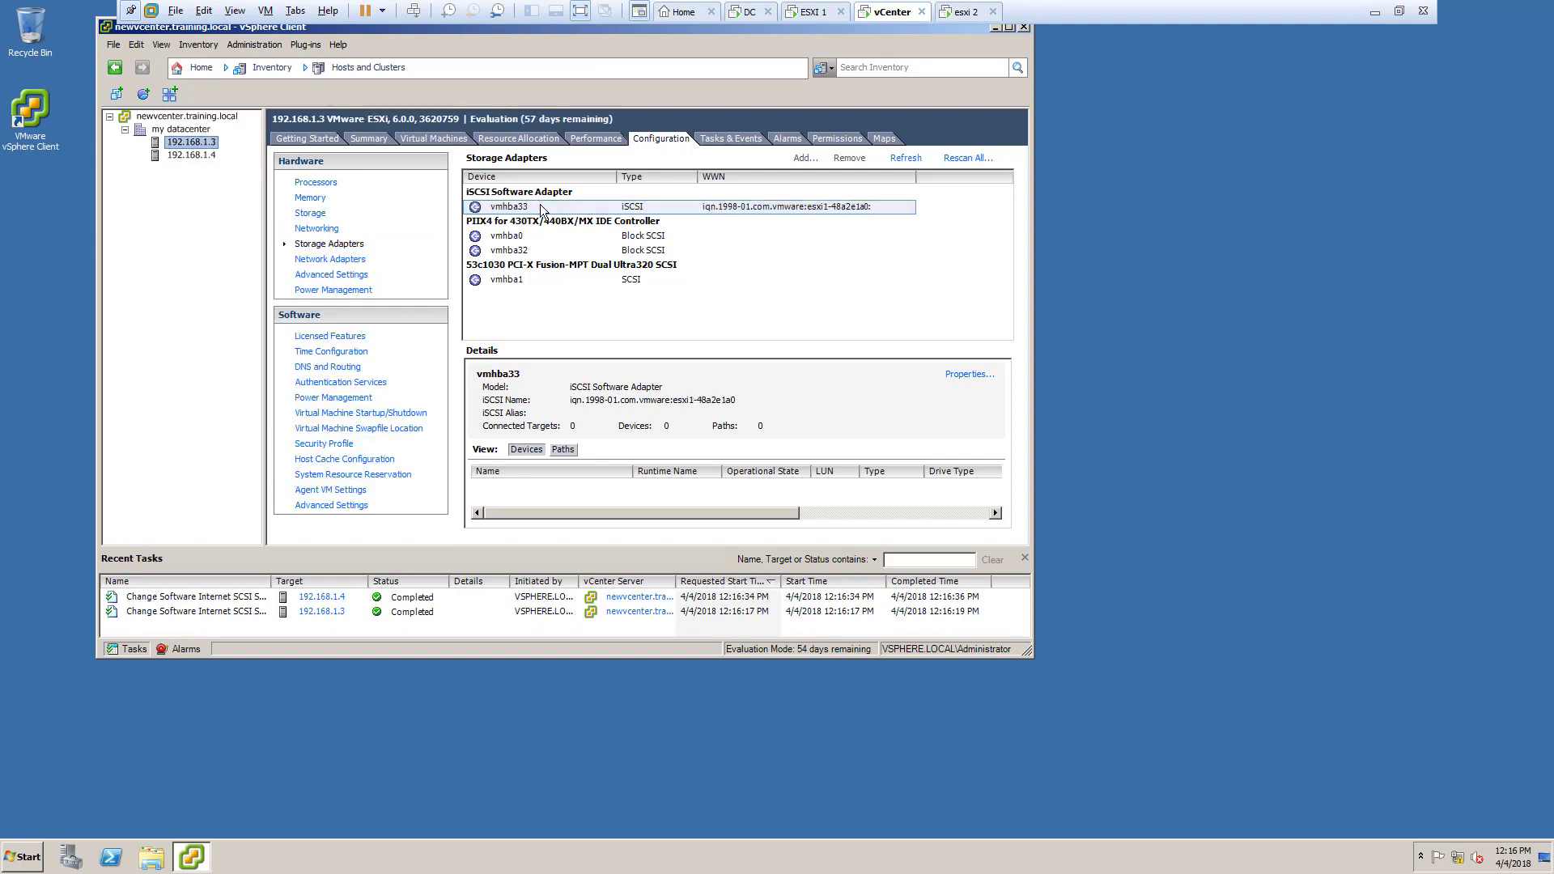
click(818, 279)
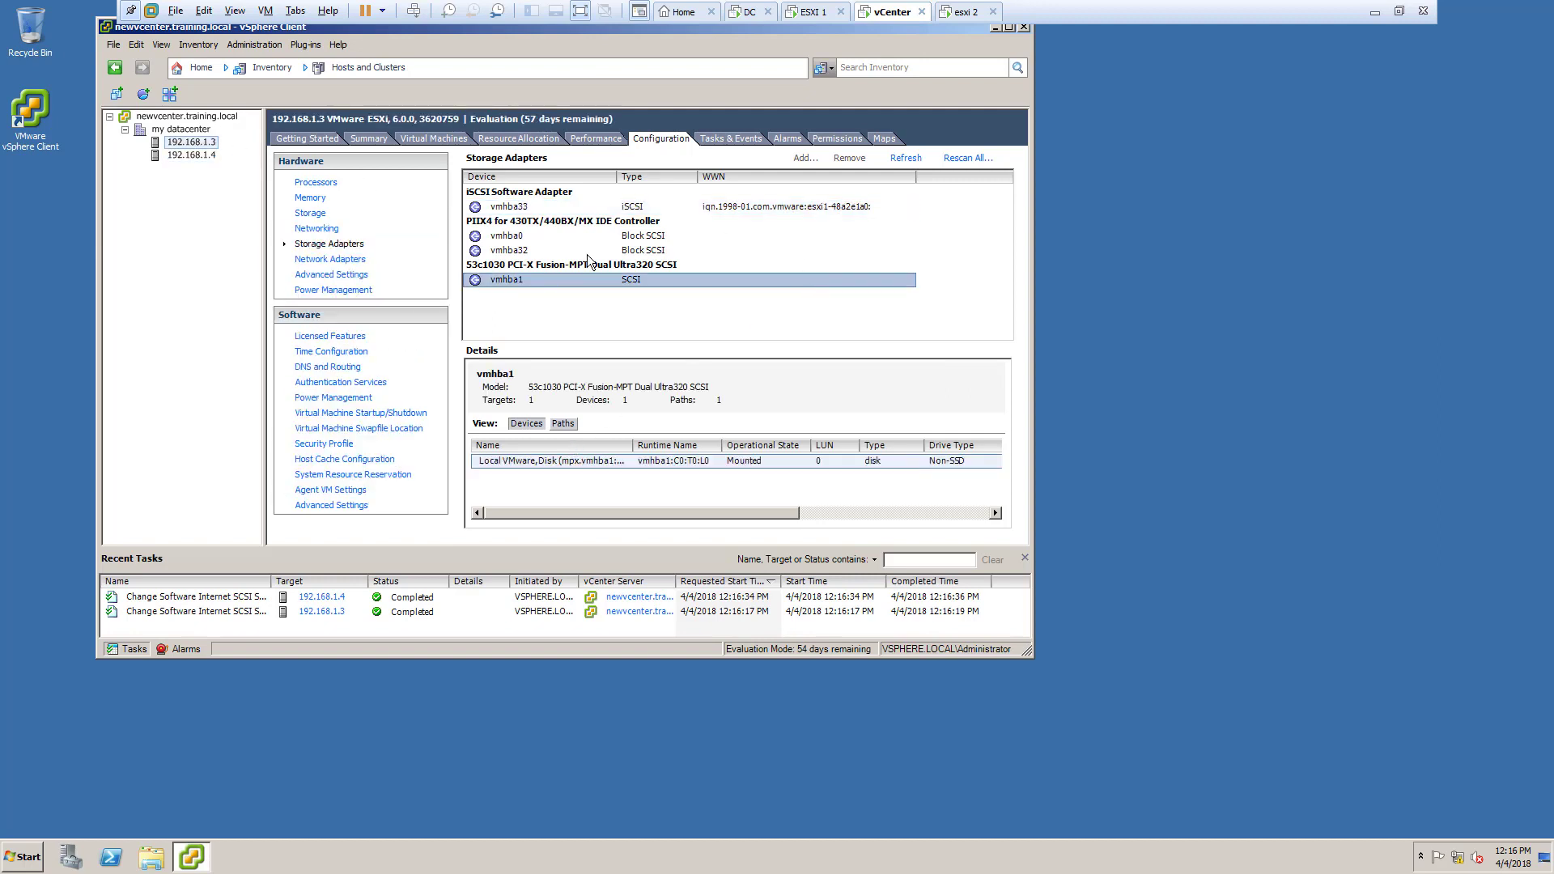
click(601, 206)
click(563, 449)
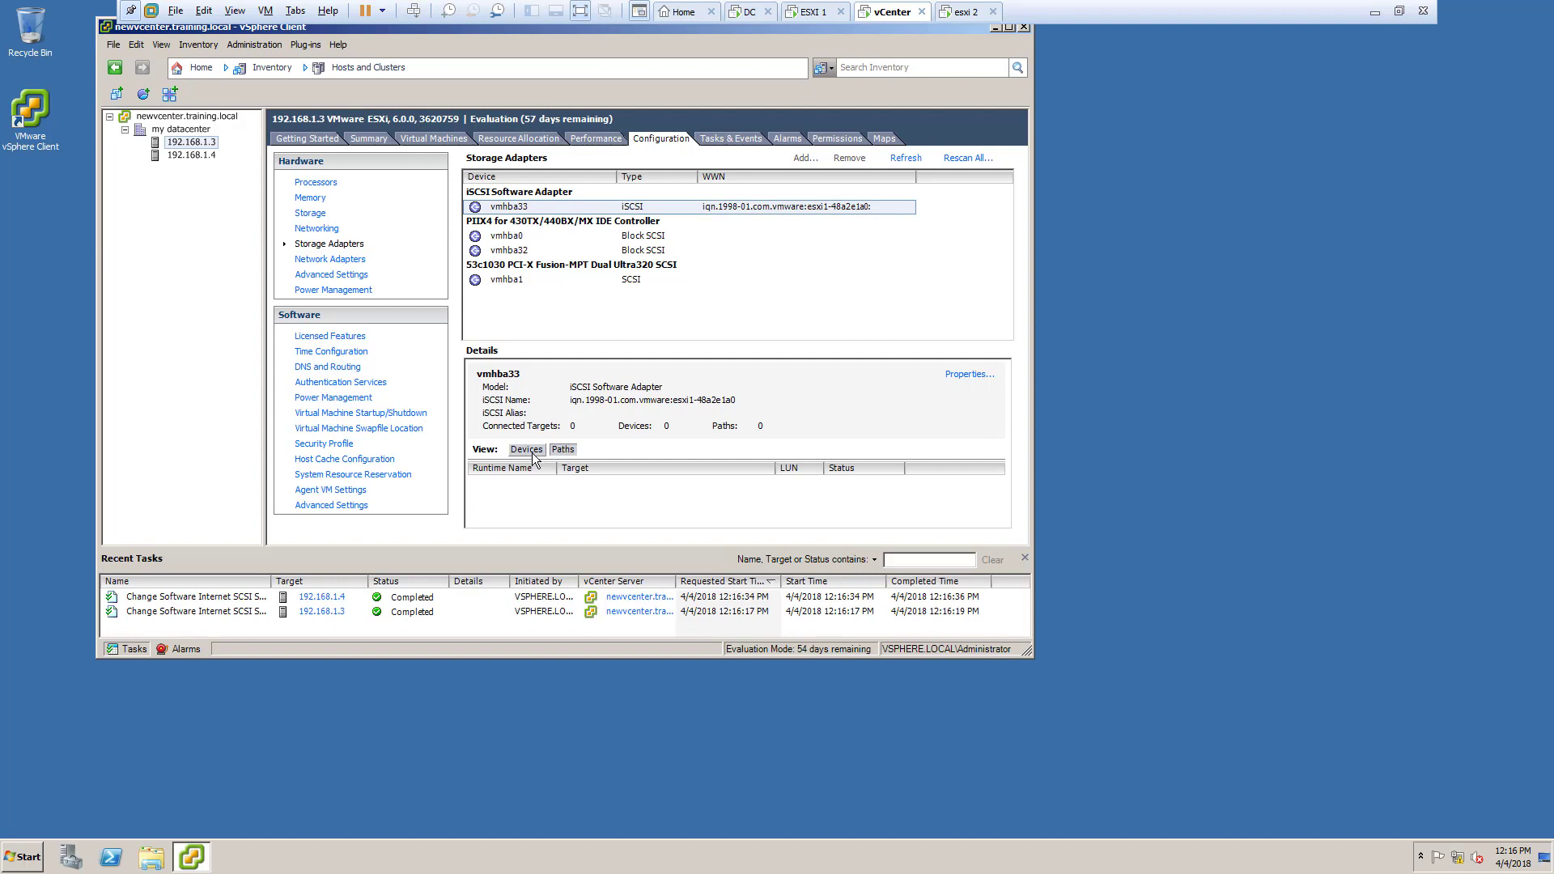
click(528, 451)
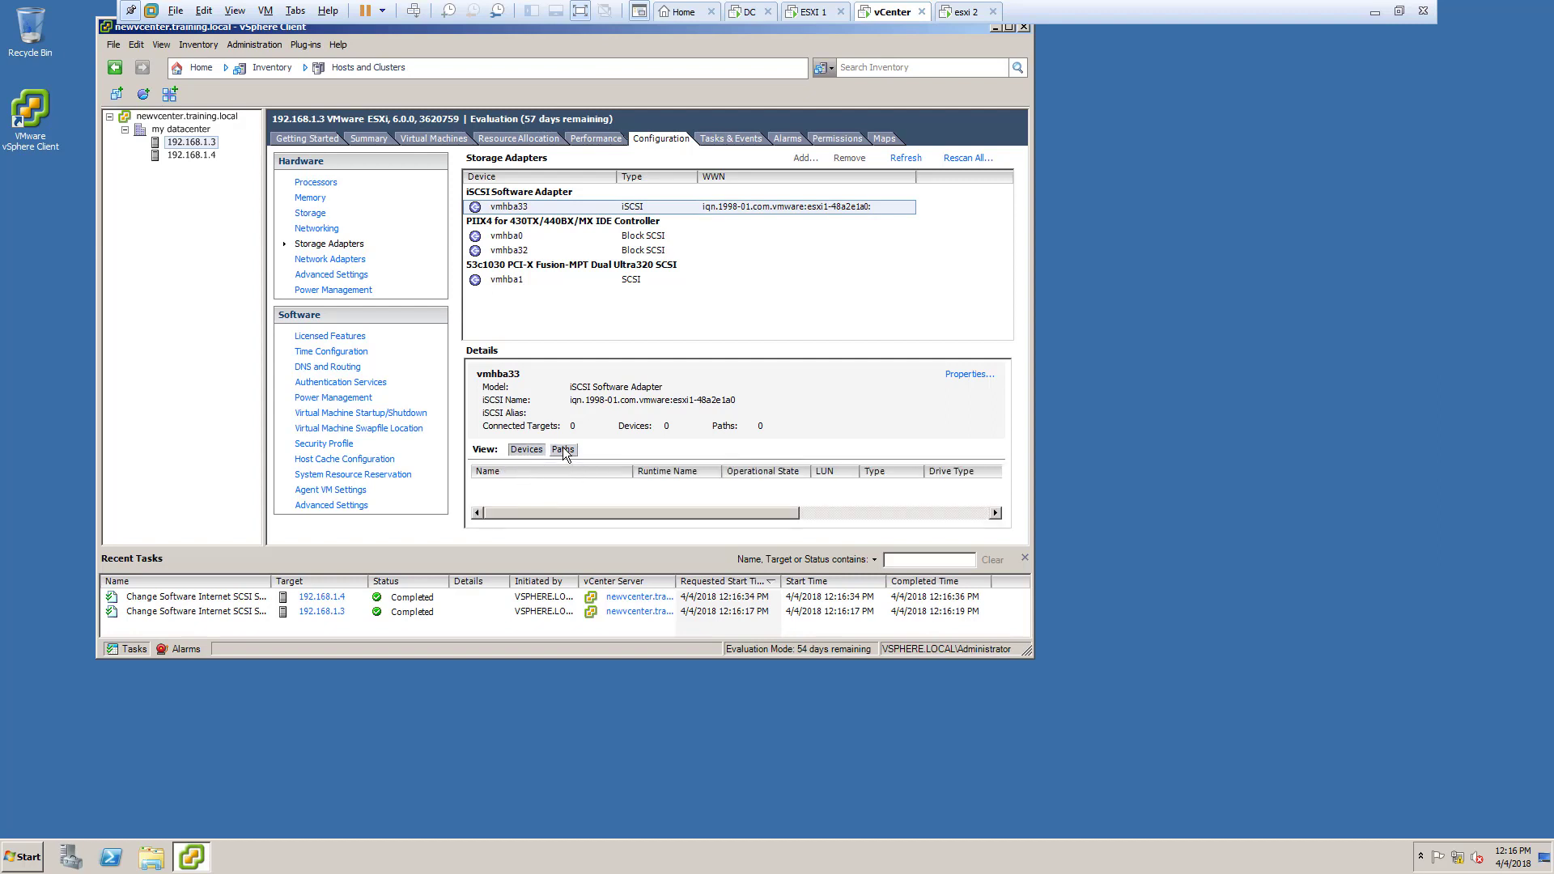
click(562, 450)
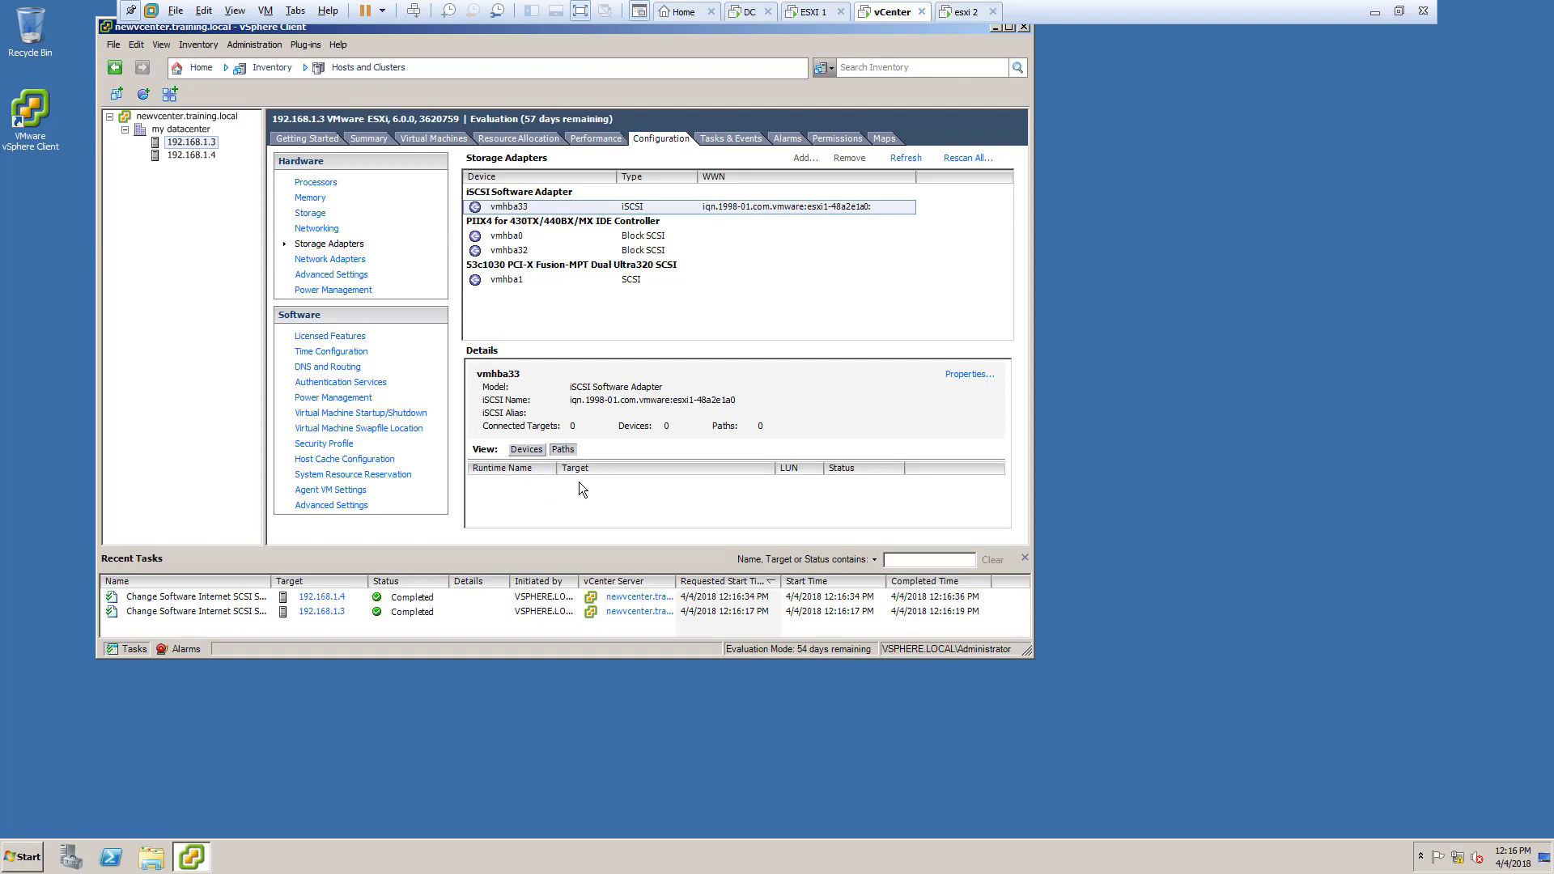
Step: Review vmhba33's network configuration and dynamic and static discovery tabs, then close its properties
click(977, 379)
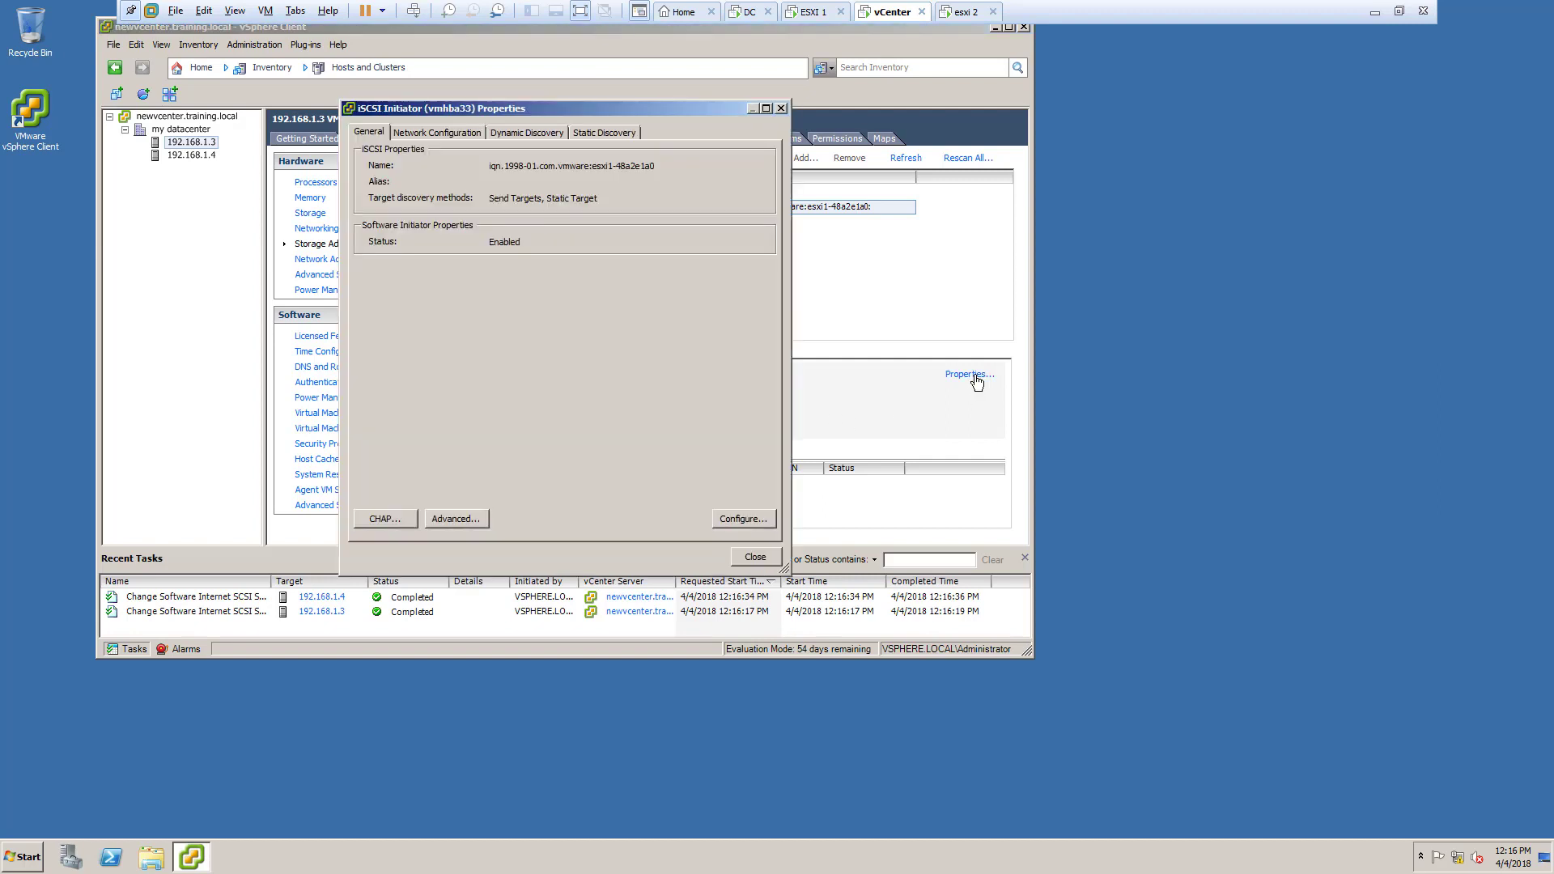
click(444, 135)
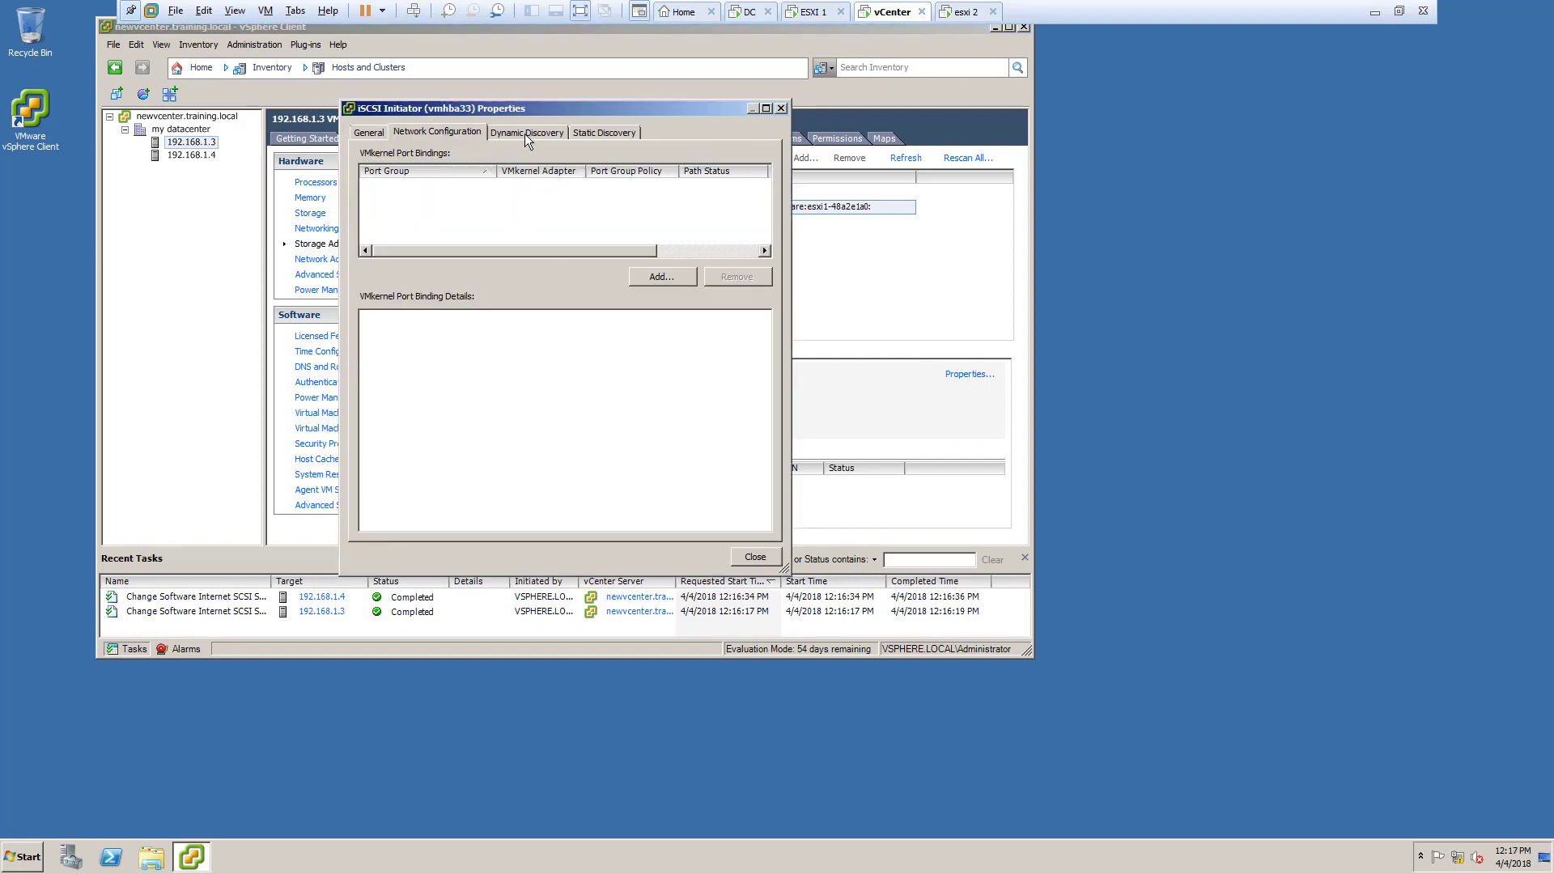
click(528, 133)
click(605, 131)
click(549, 134)
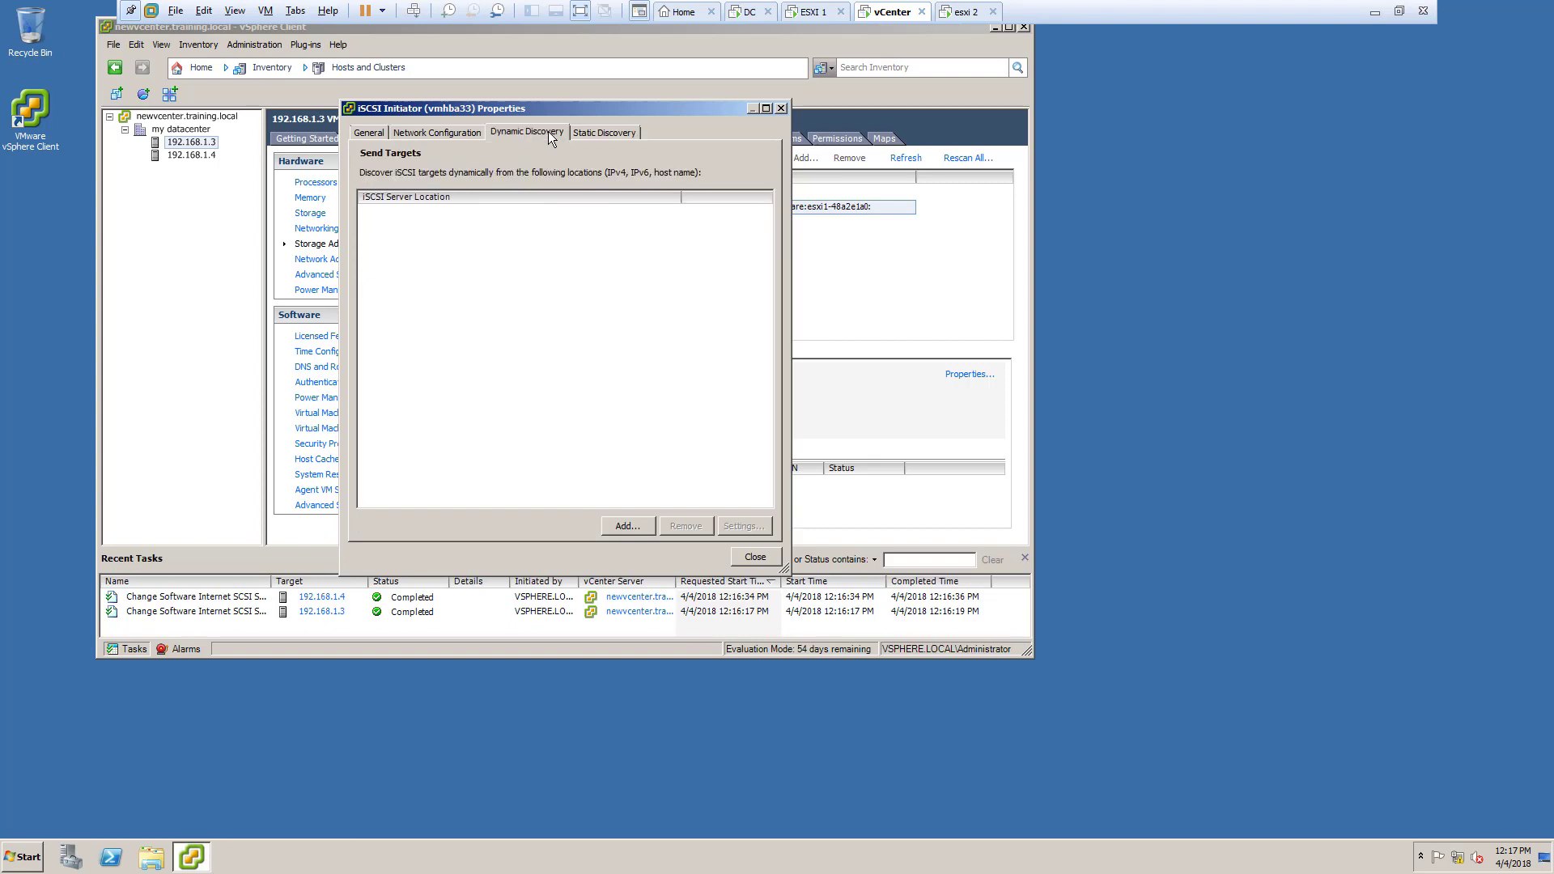
click(467, 134)
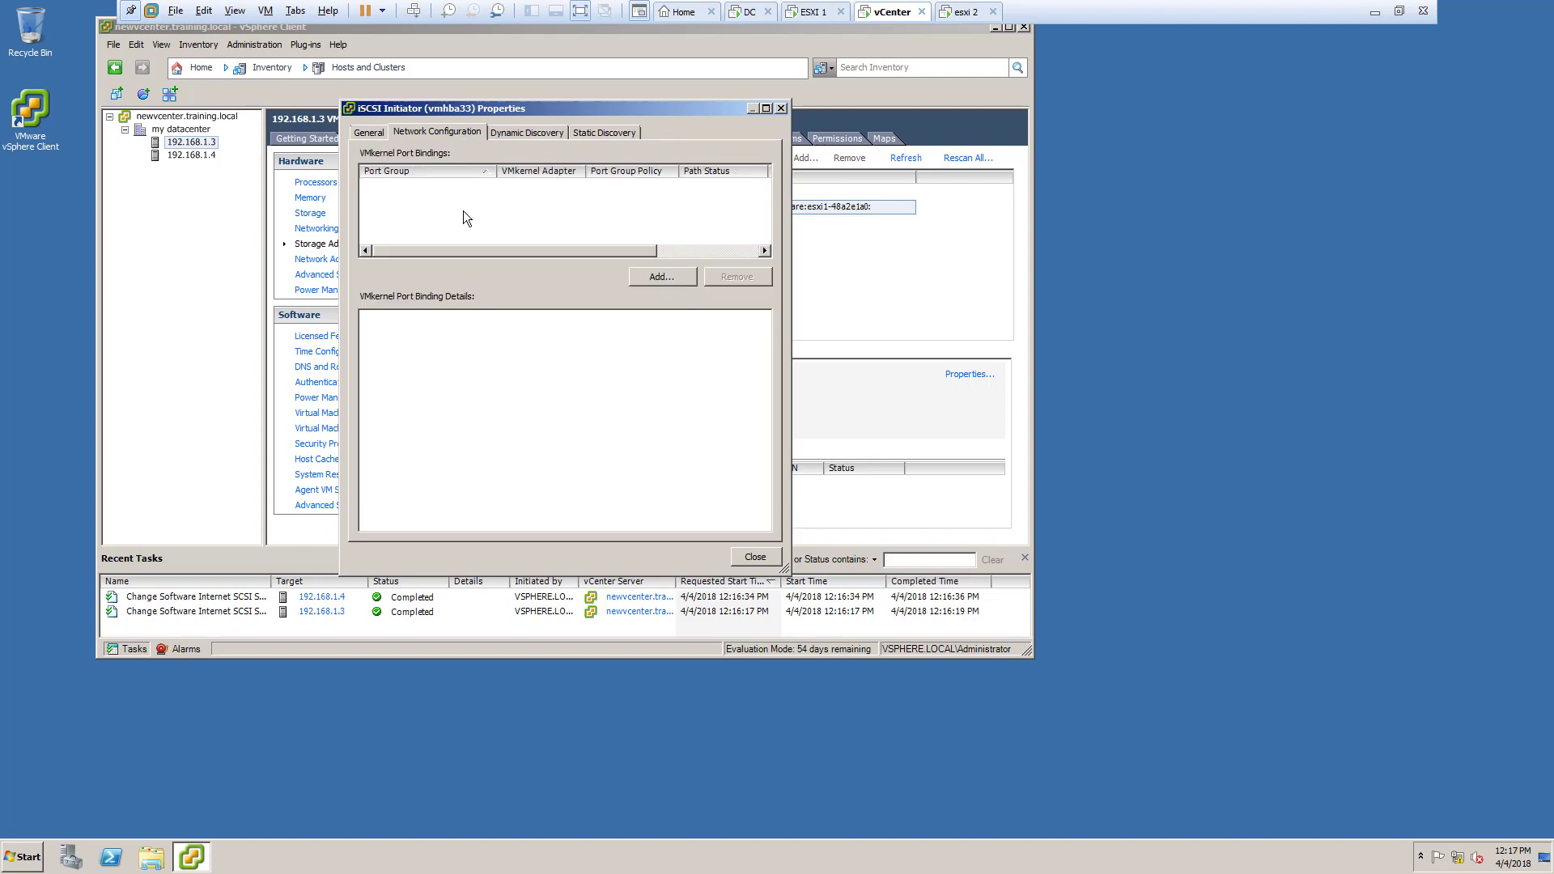
click(780, 109)
Step: Reopen vmhba33's iSCSI initiator properties on the VMkernel port bindings
click(713, 250)
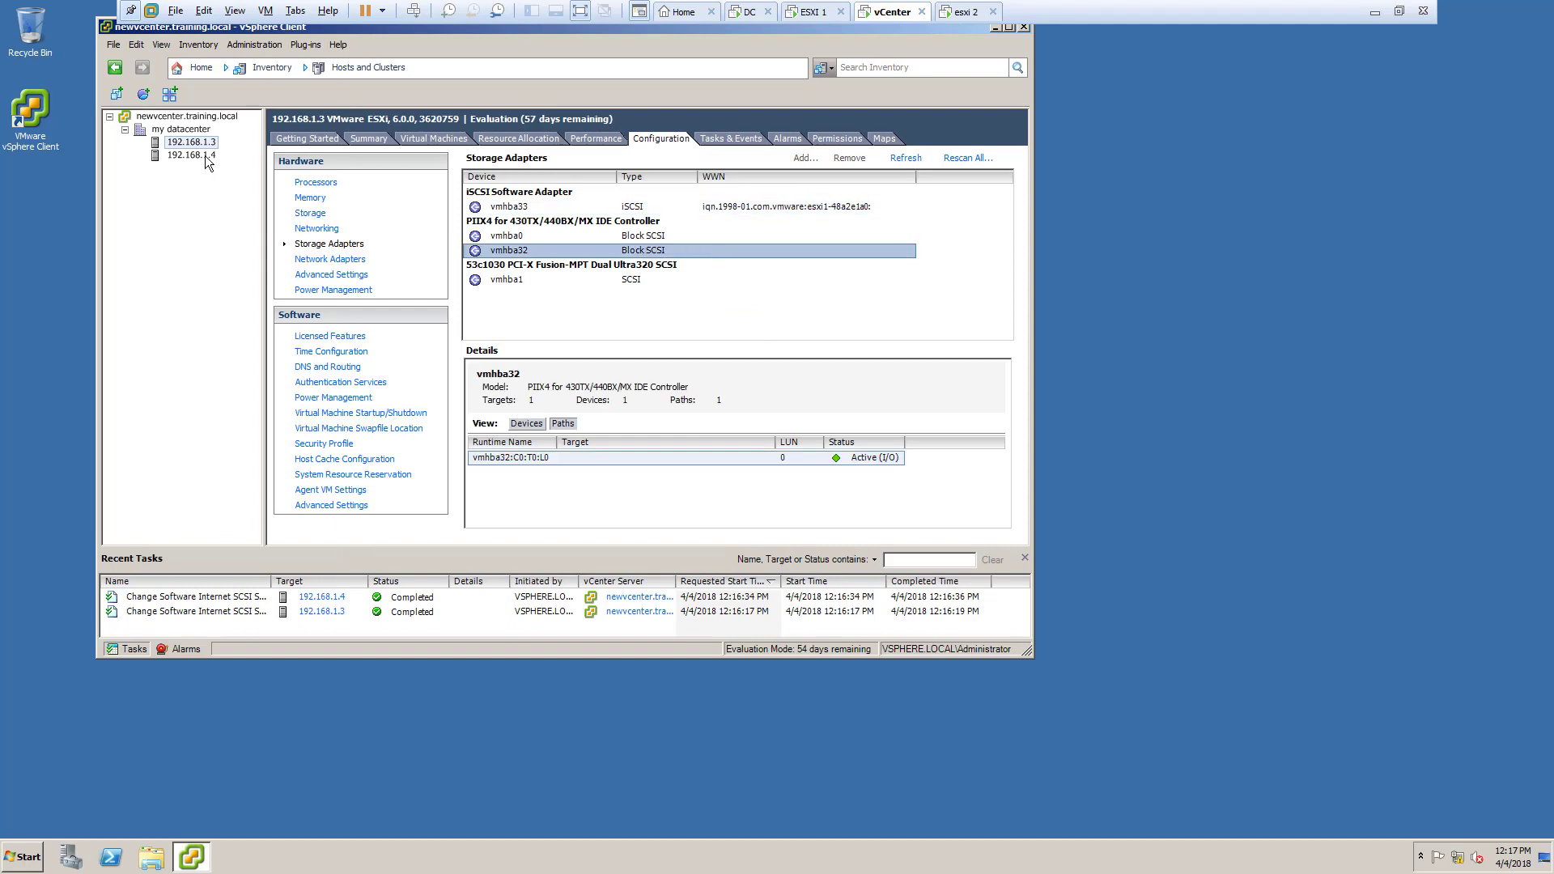
click(199, 144)
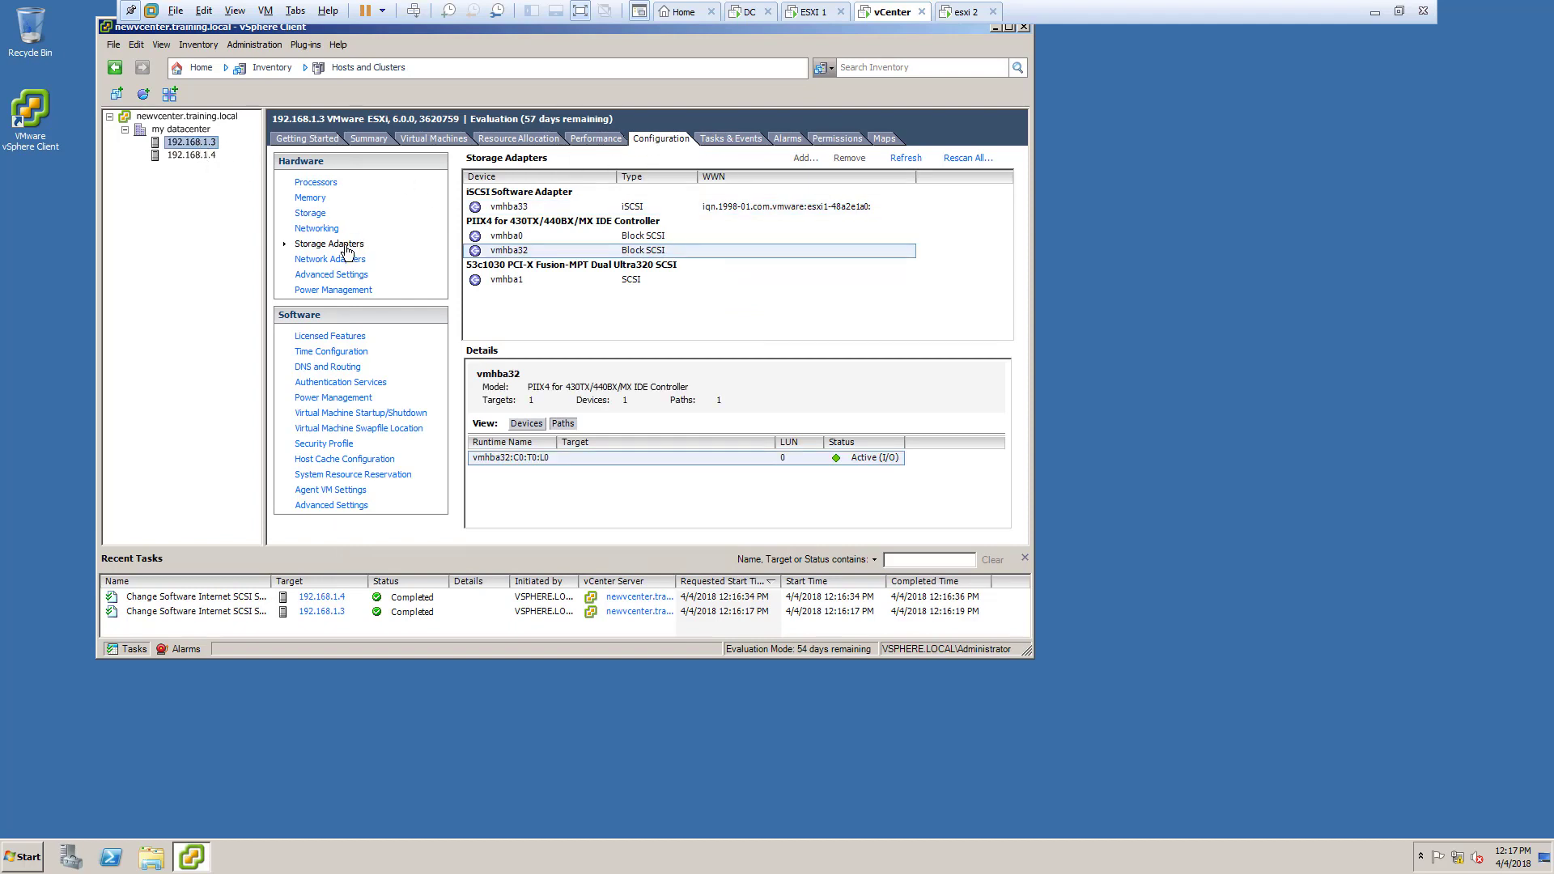
click(576, 208)
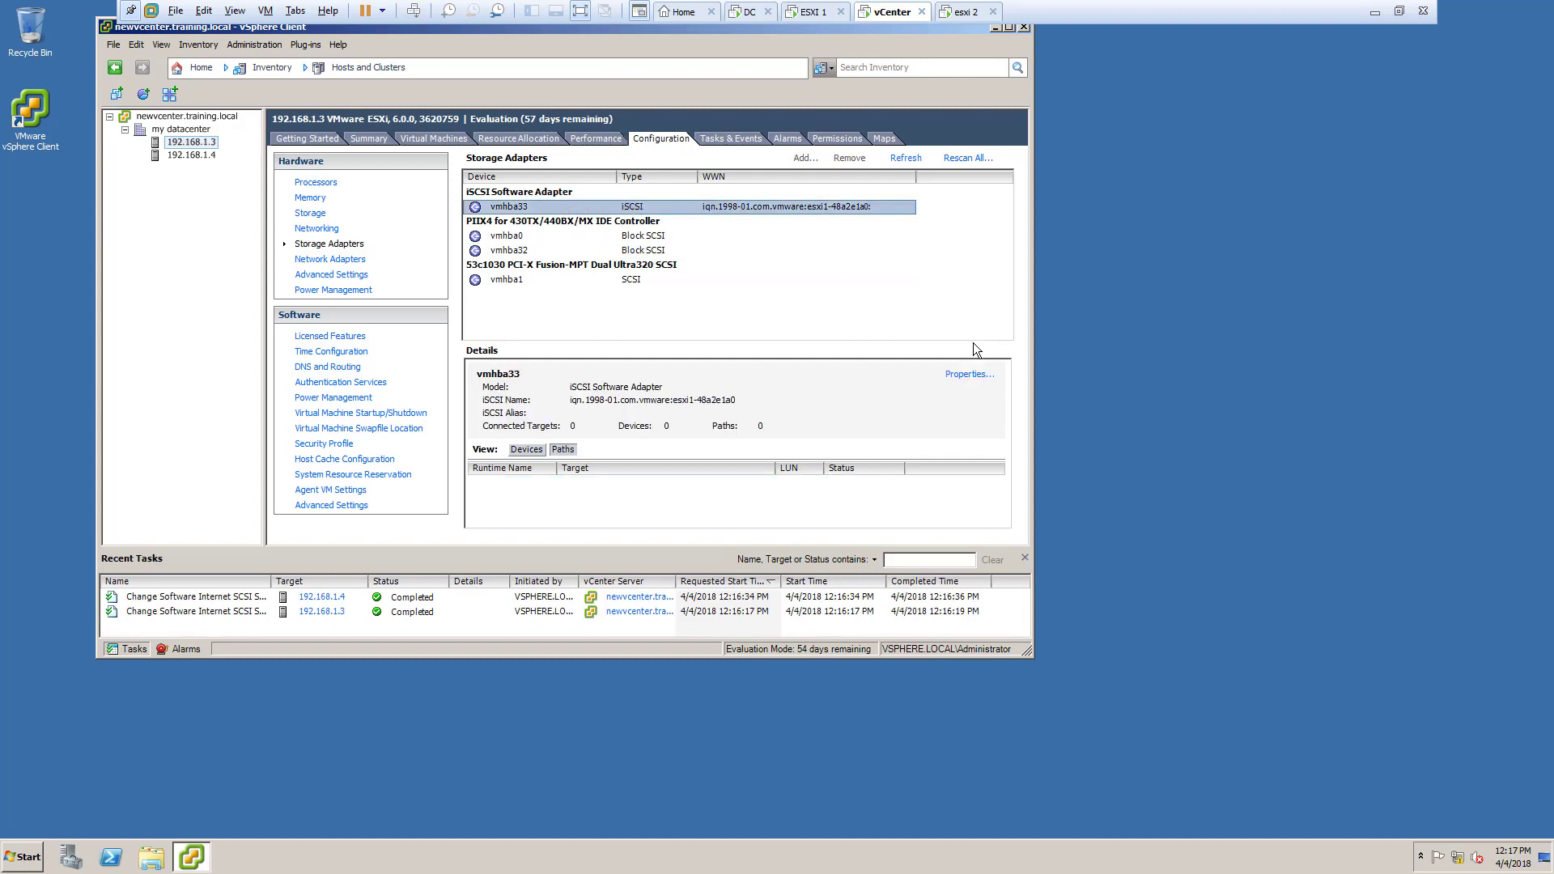
click(976, 375)
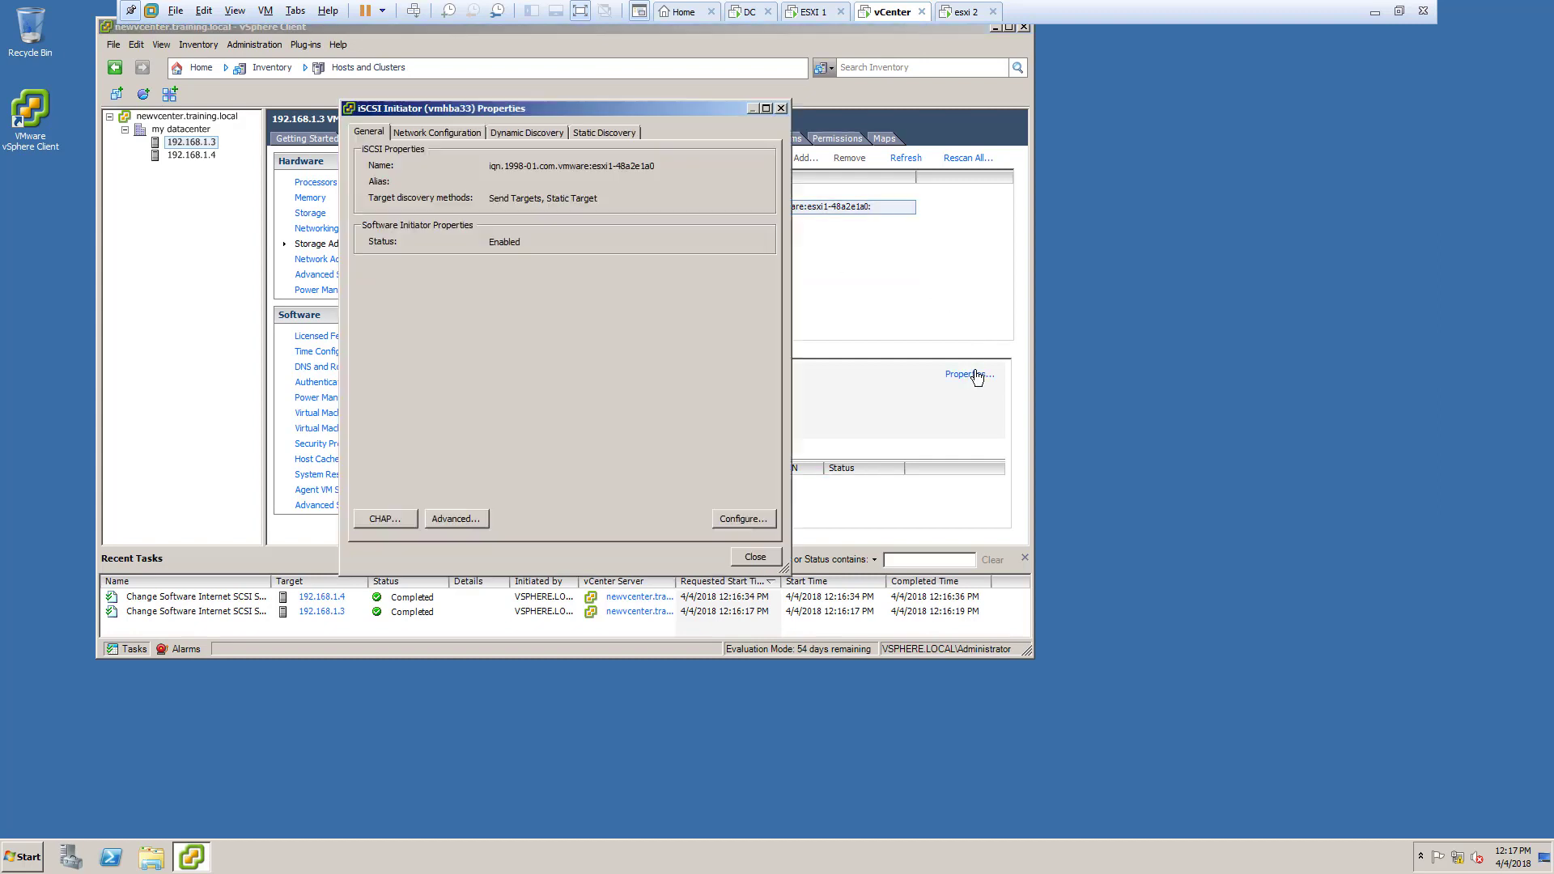
click(442, 134)
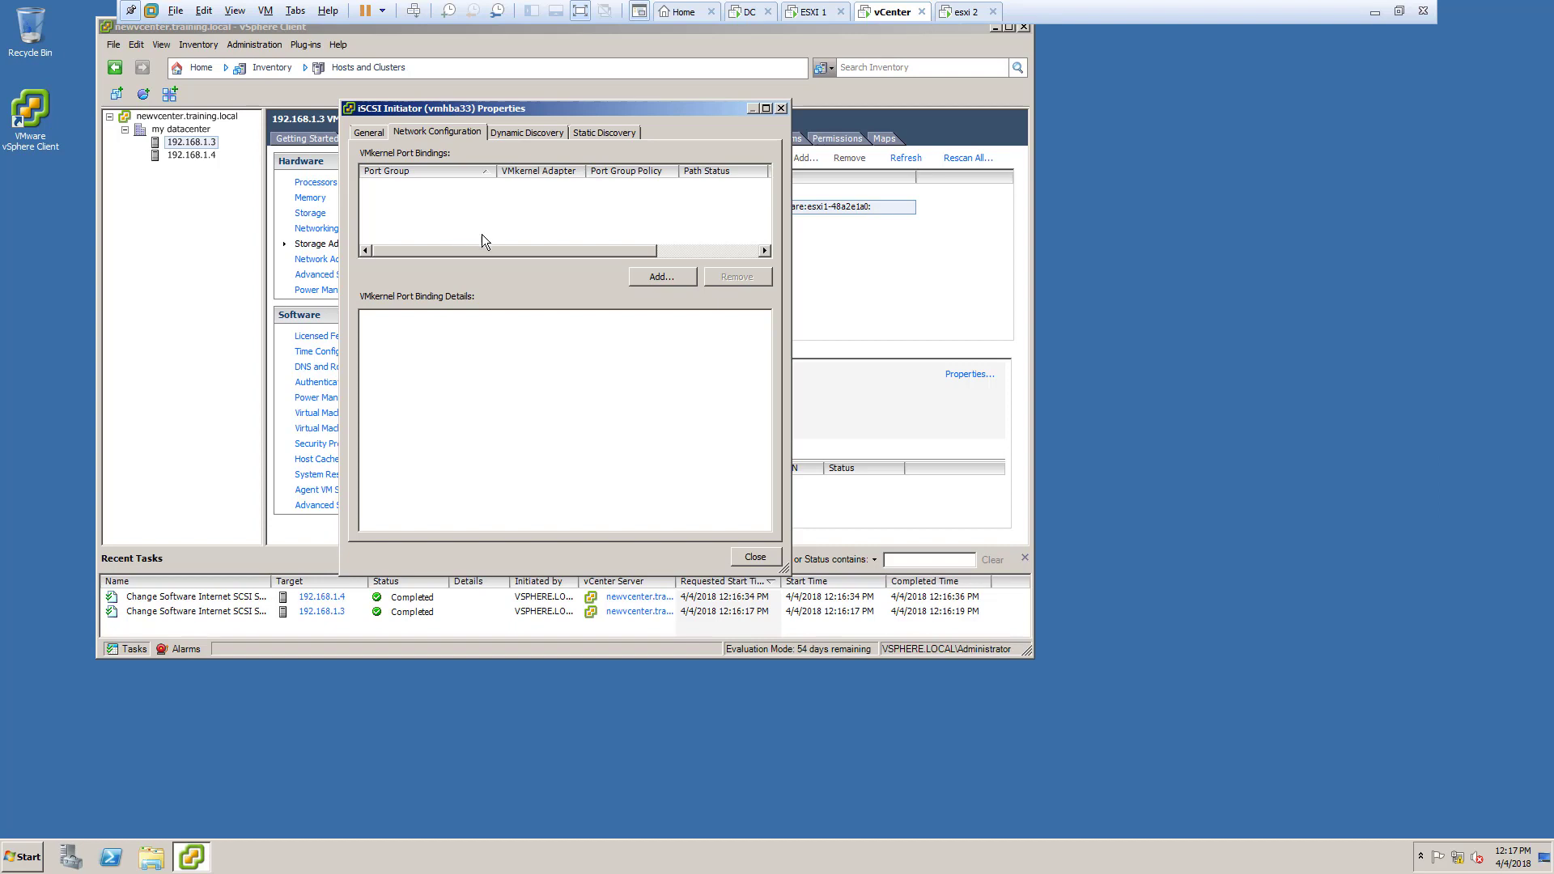
Step: Try binding a VMkernel adapter to vmhba33, inspecting physical adapters vmnic0–vmnic3
click(683, 275)
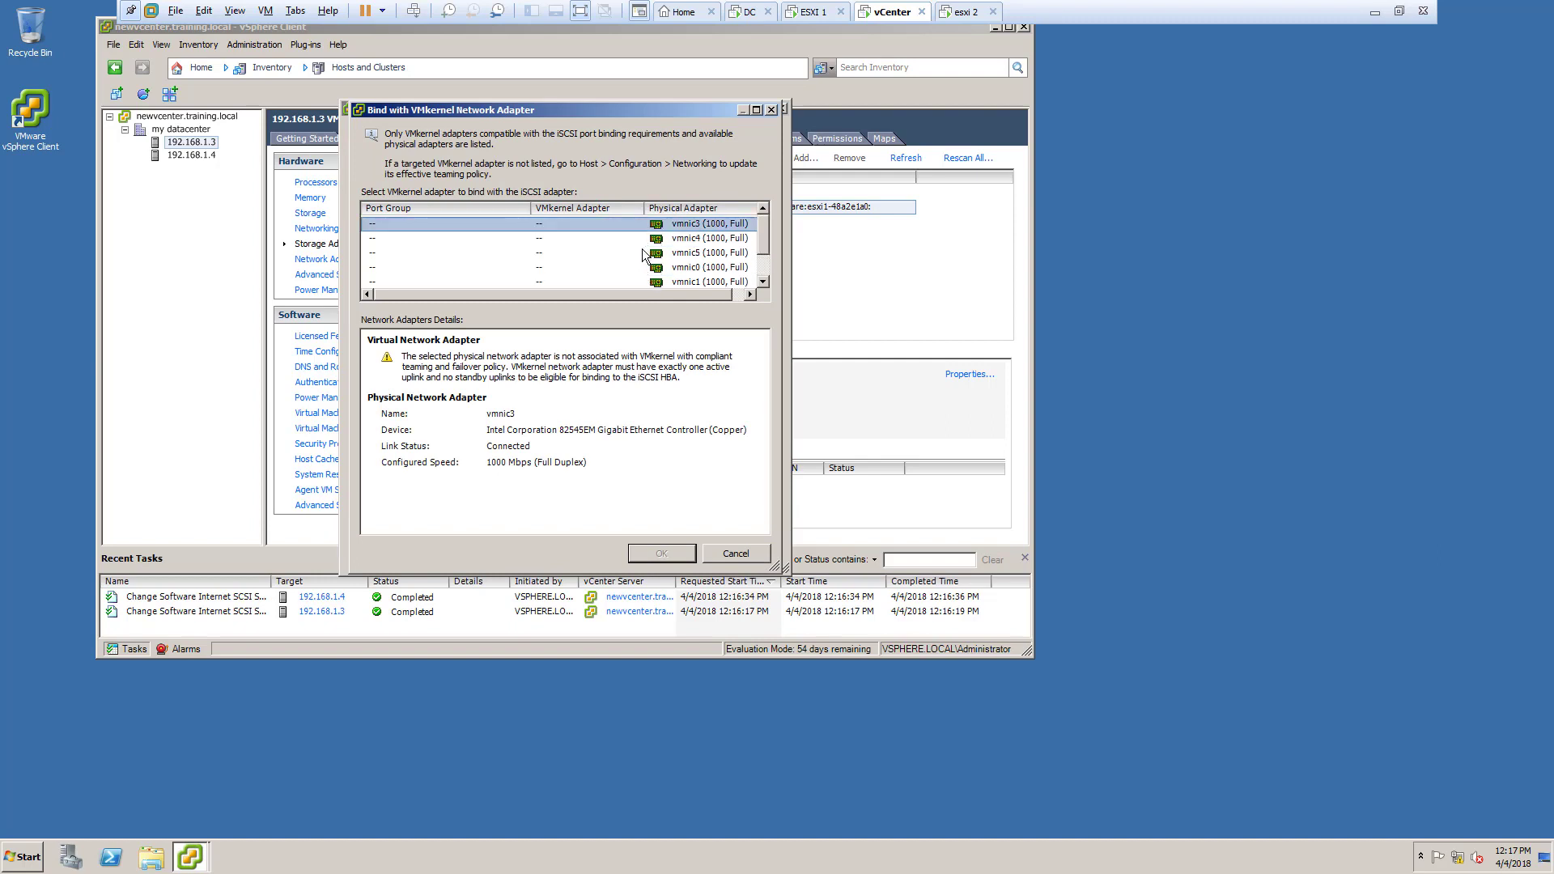
scroll(643, 249, down, 1)
scroll(643, 249, up, 1)
scroll(643, 249, down, 1)
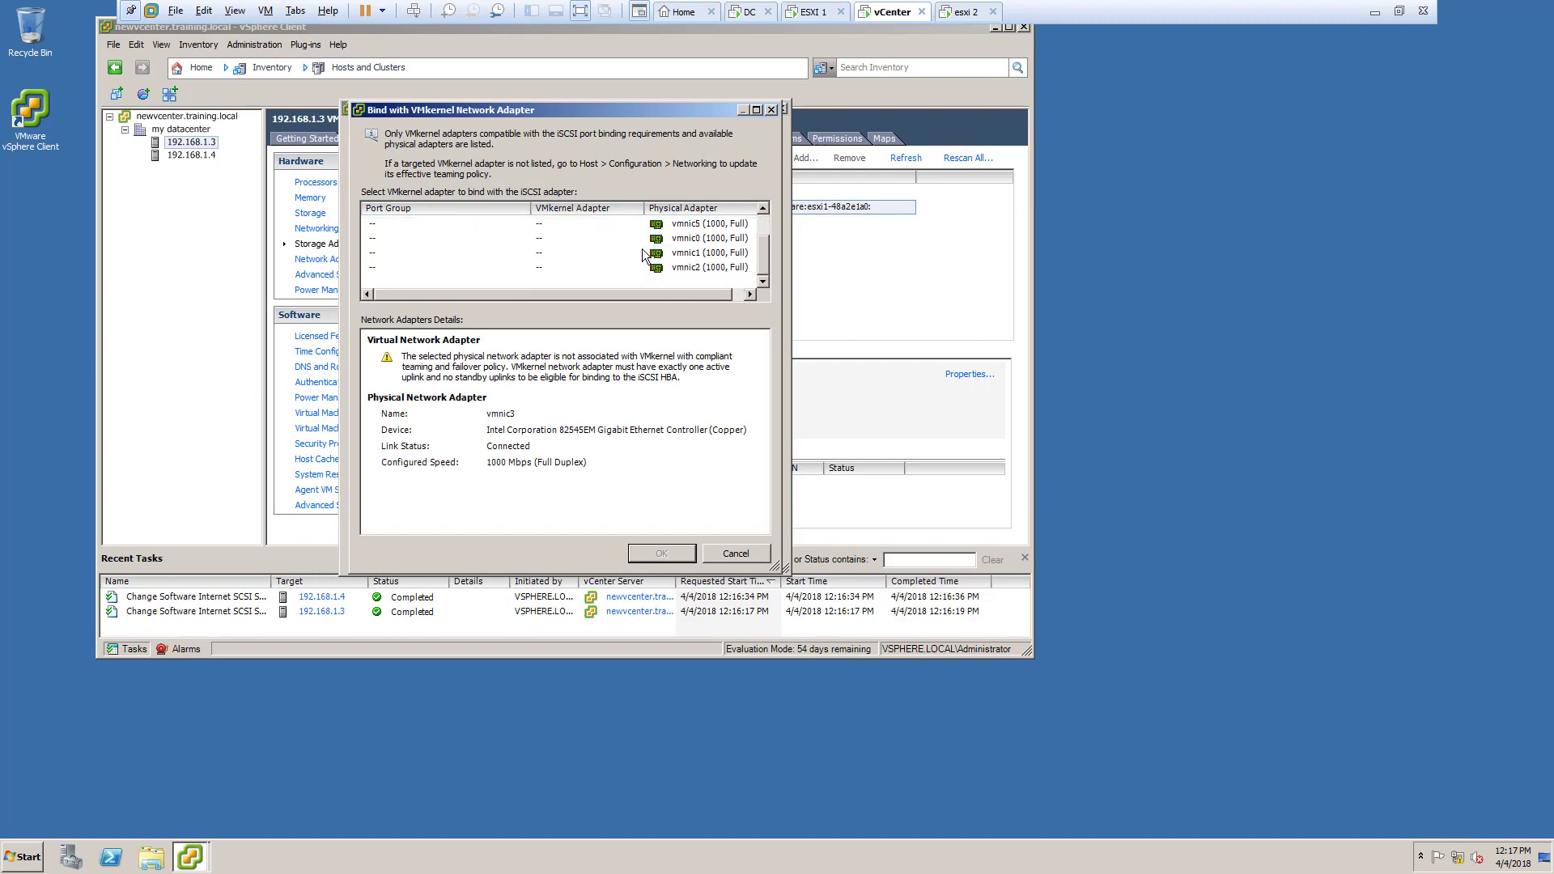
scroll(643, 249, up, 1)
scroll(643, 249, down, 1)
scroll(643, 249, up, 1)
drag(638, 246, 637, 286)
scroll(635, 275, down, 1)
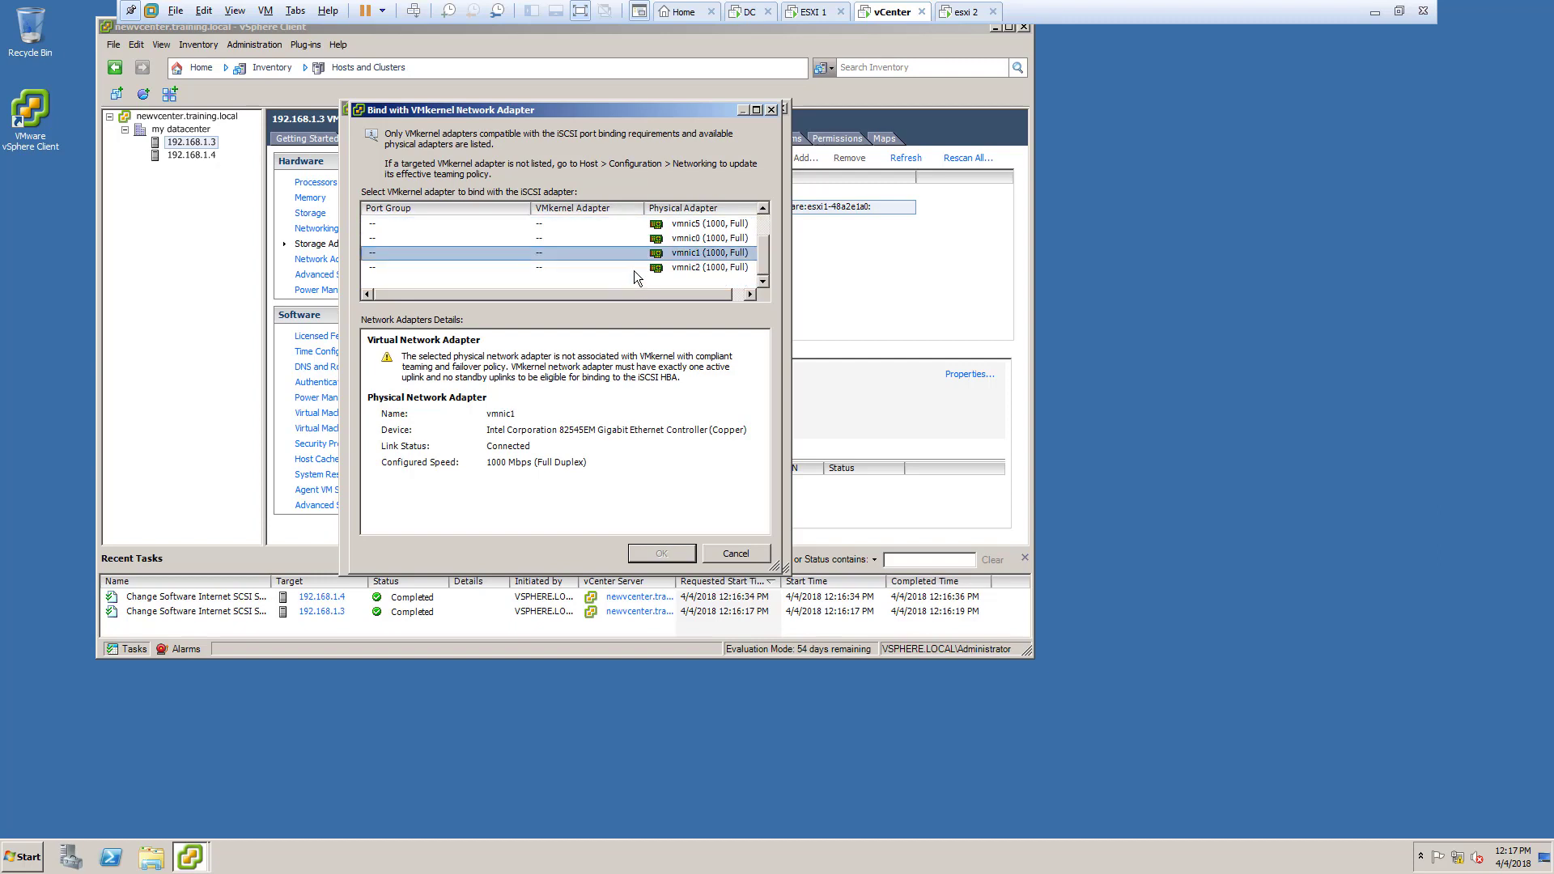
click(635, 271)
scroll(635, 270, up, 1)
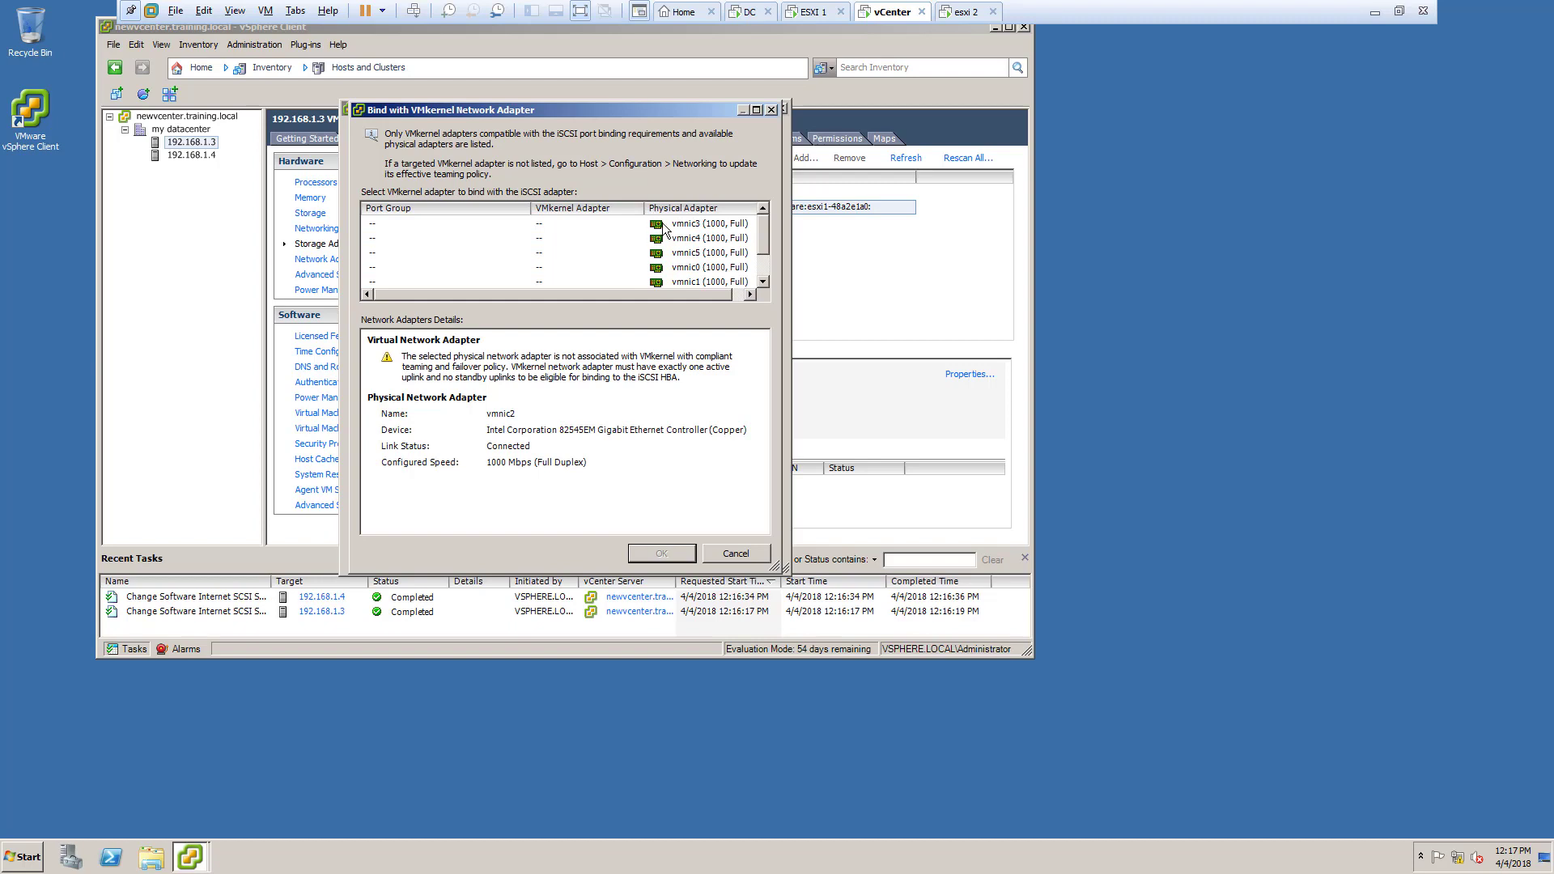
drag(666, 236, 687, 269)
click(689, 283)
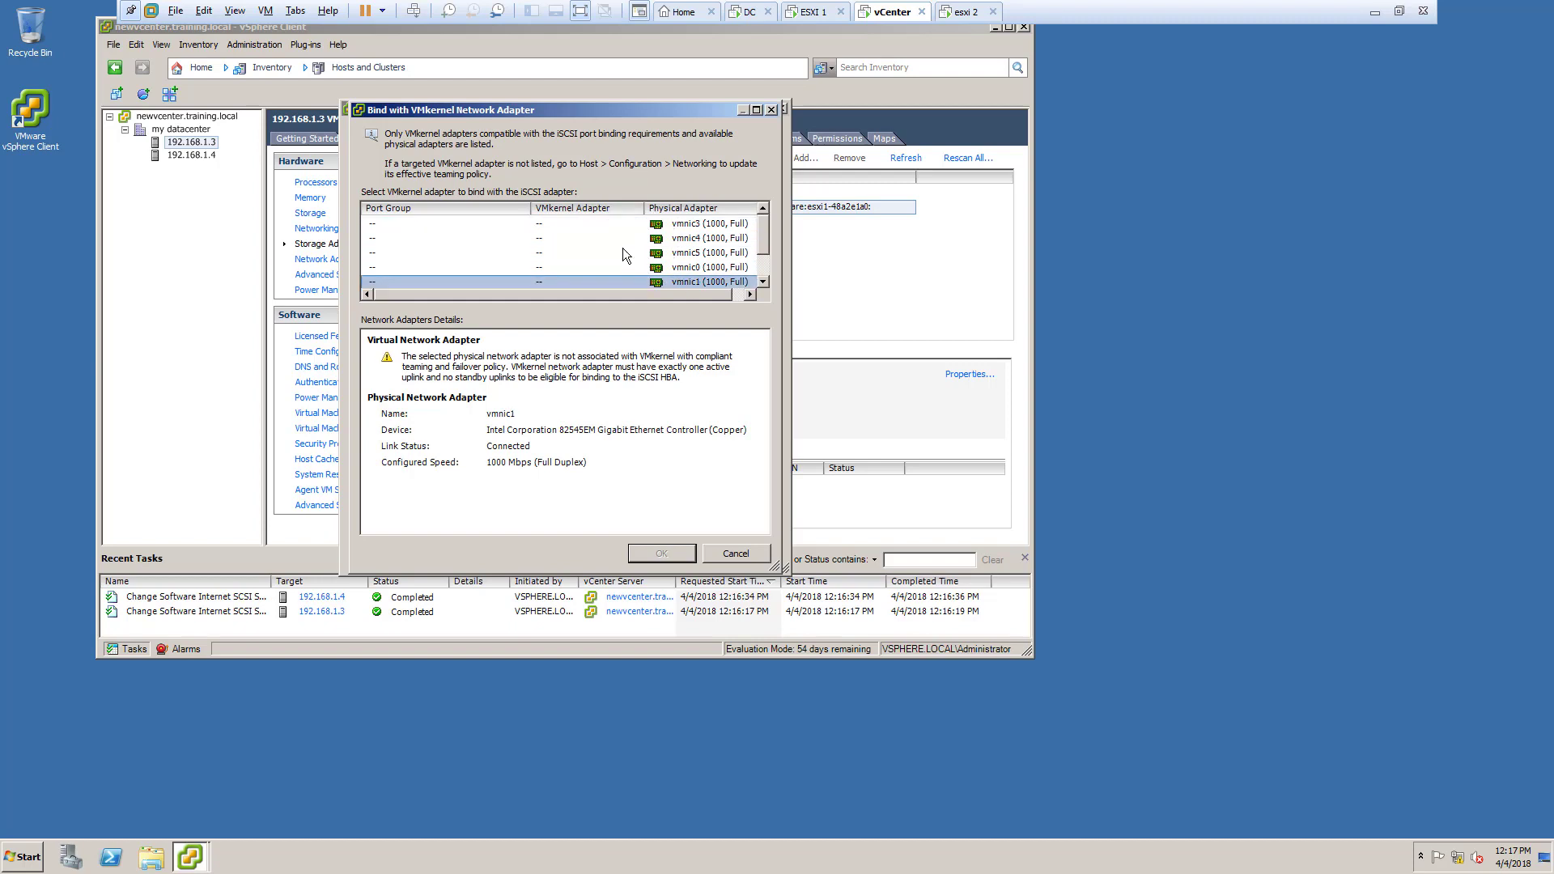
click(635, 223)
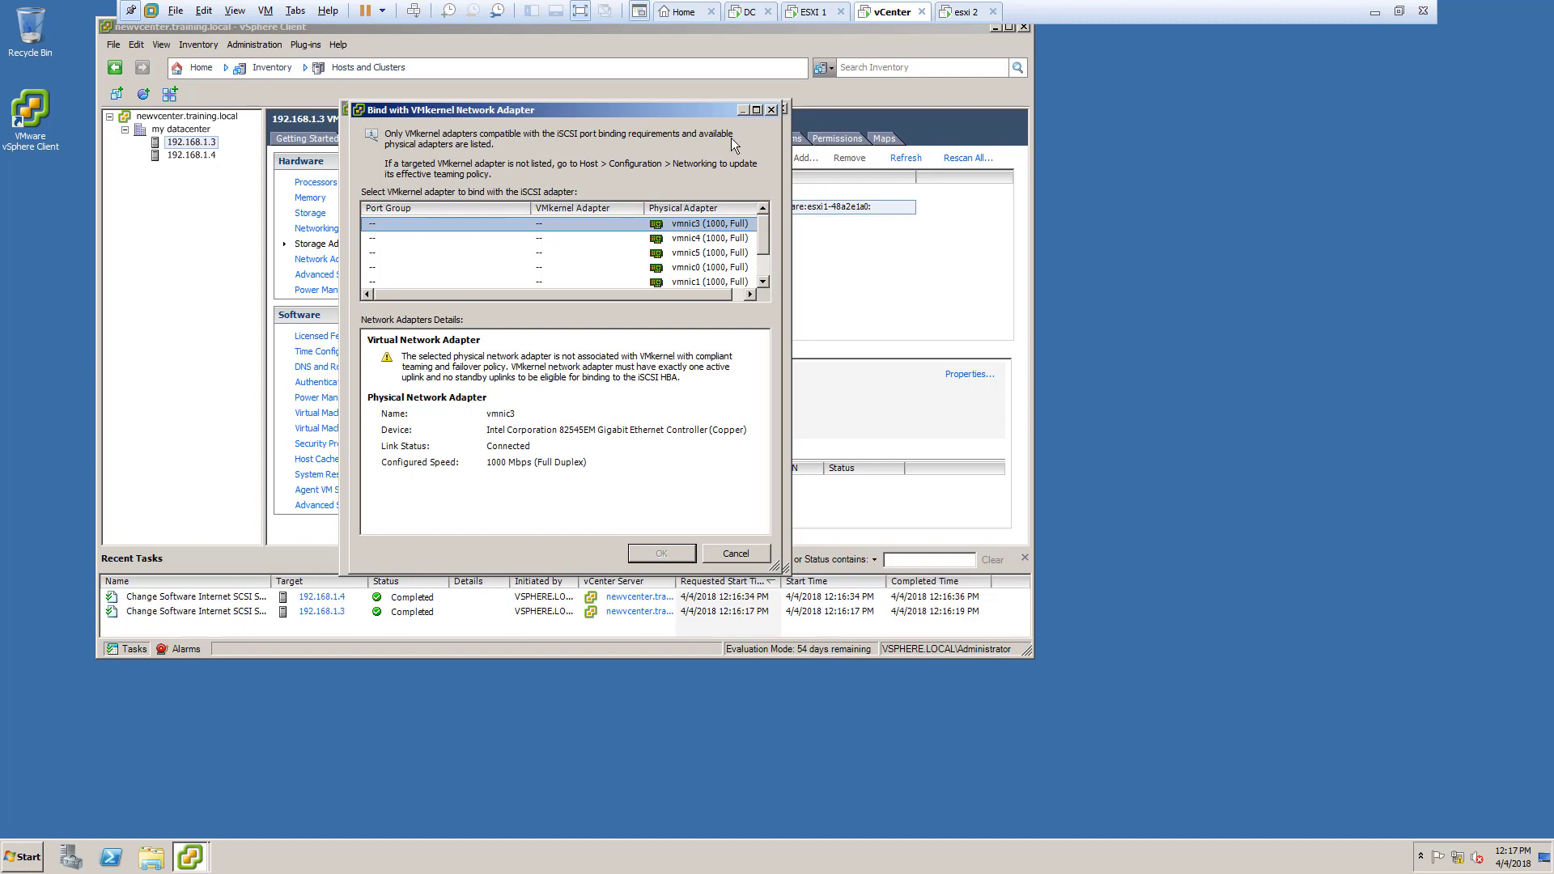
Step: Cancel the binding, close the iSCSI properties, and show host 192.168.1.3's networking
click(771, 110)
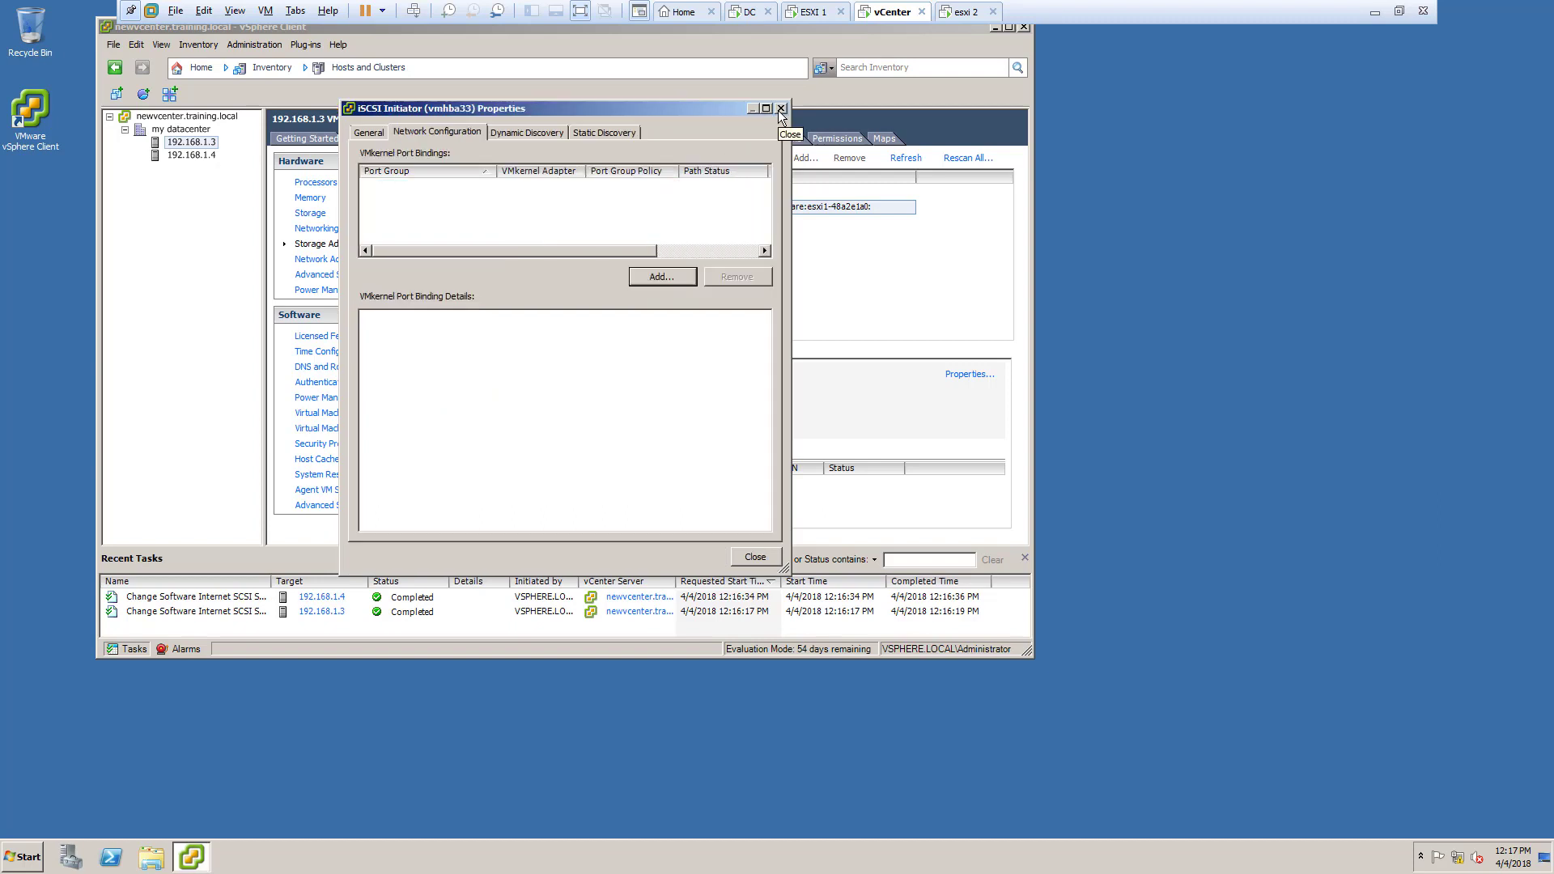
click(781, 111)
click(624, 281)
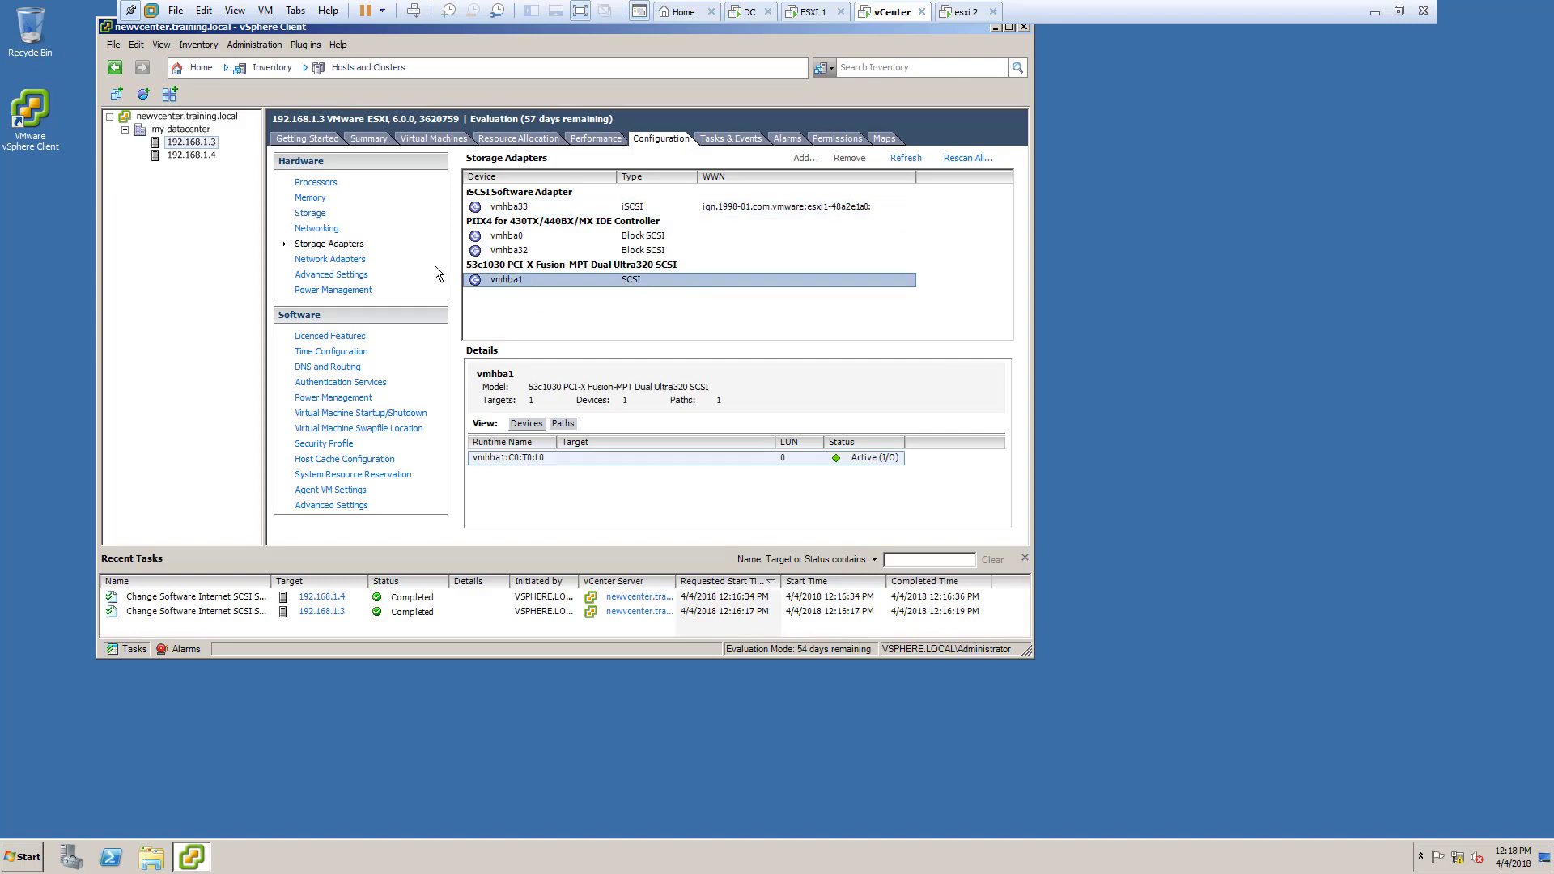
click(315, 228)
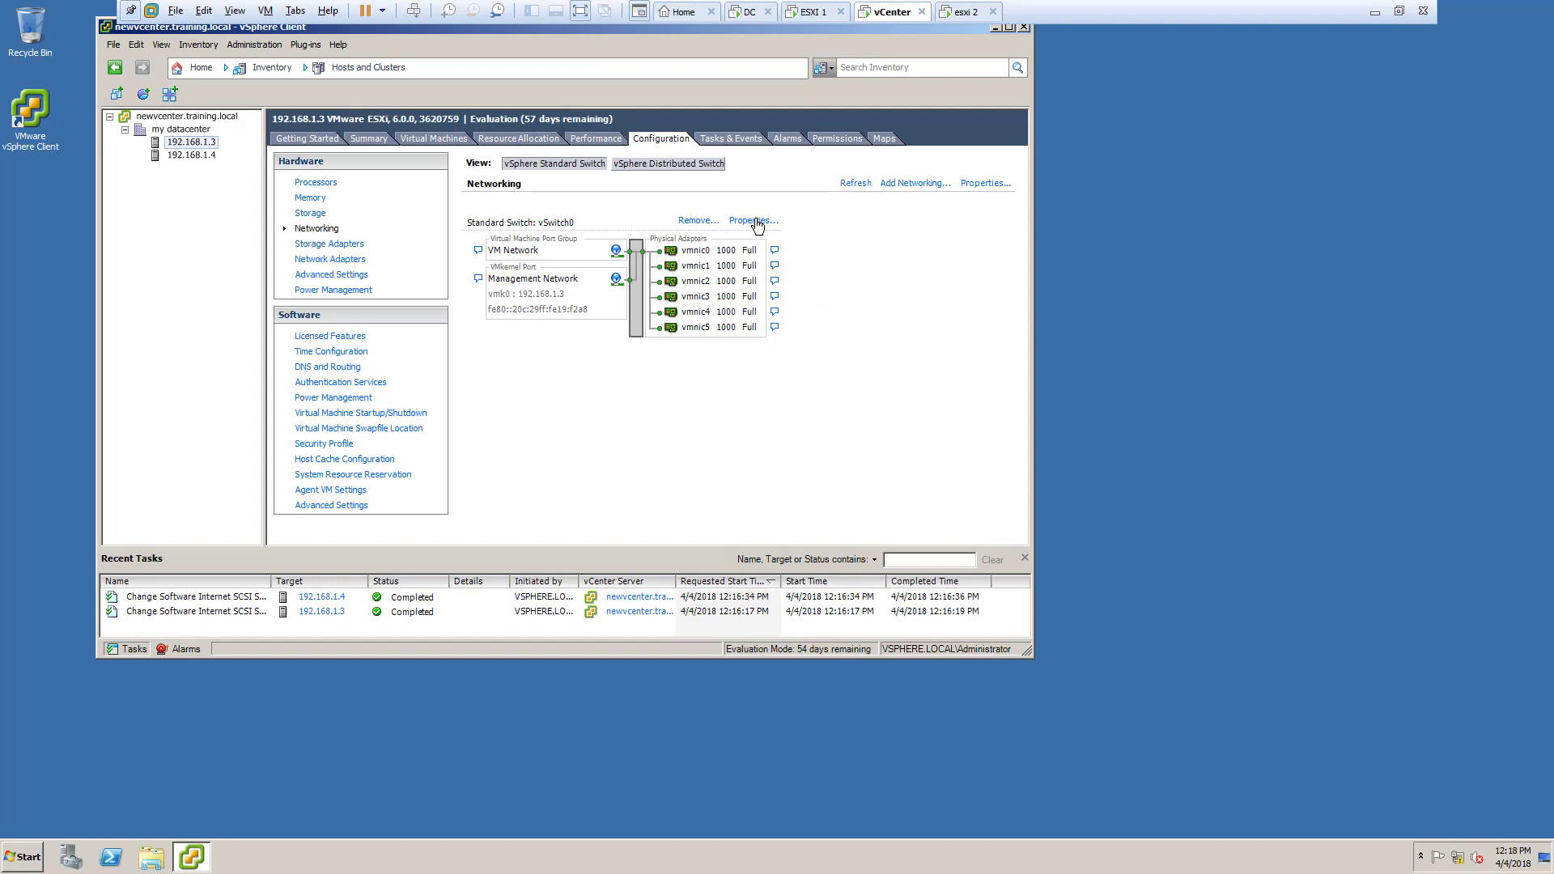
Step: Add a VMkernel port named storage at 192.168.1.5 to vSwitch0
click(754, 223)
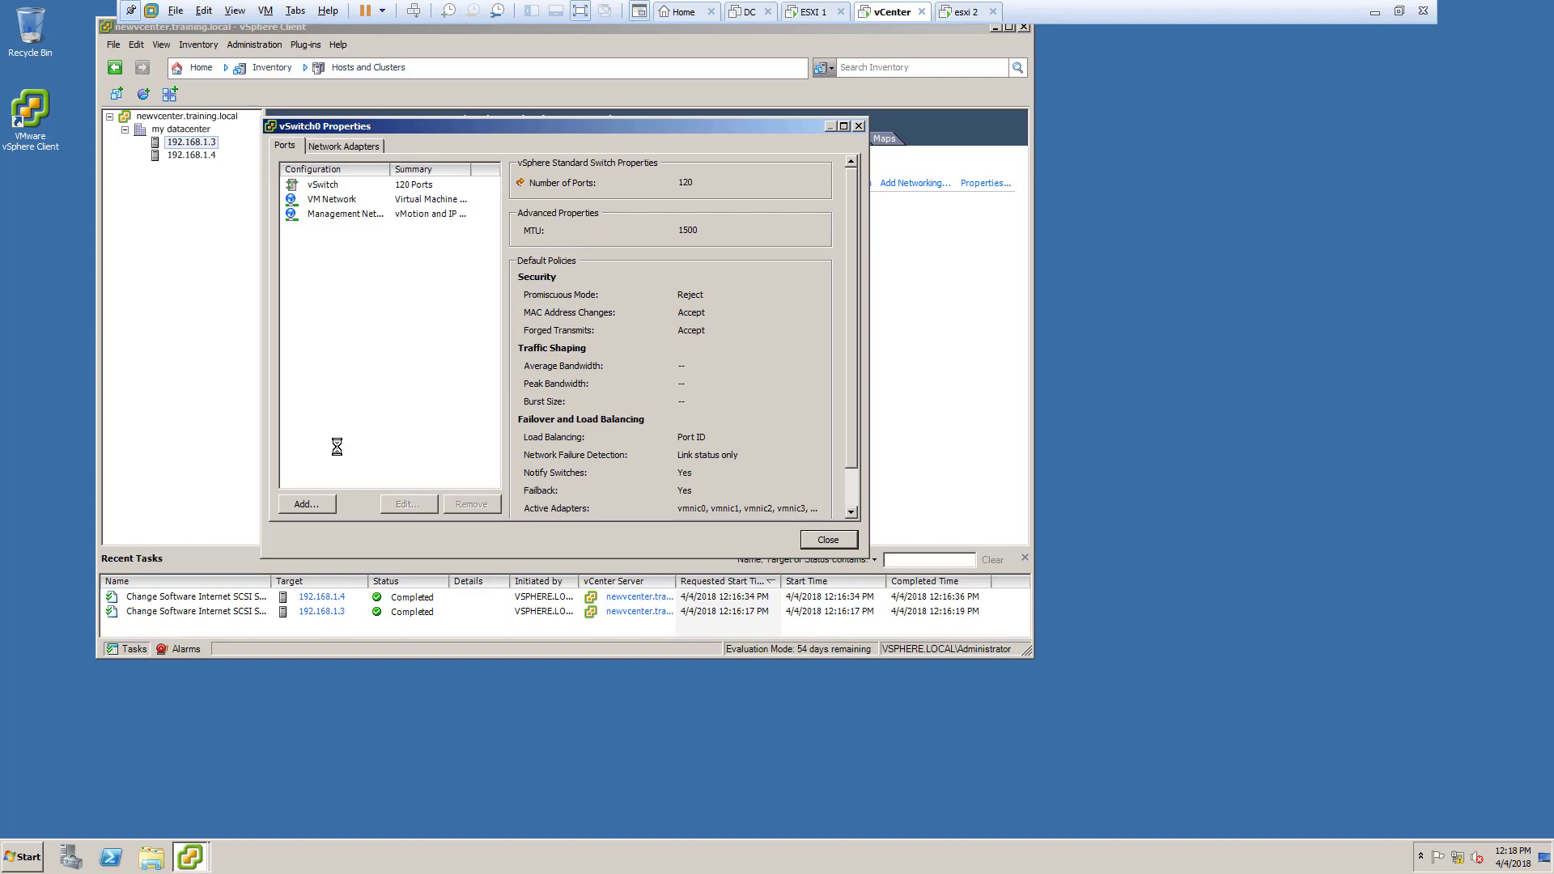
click(326, 504)
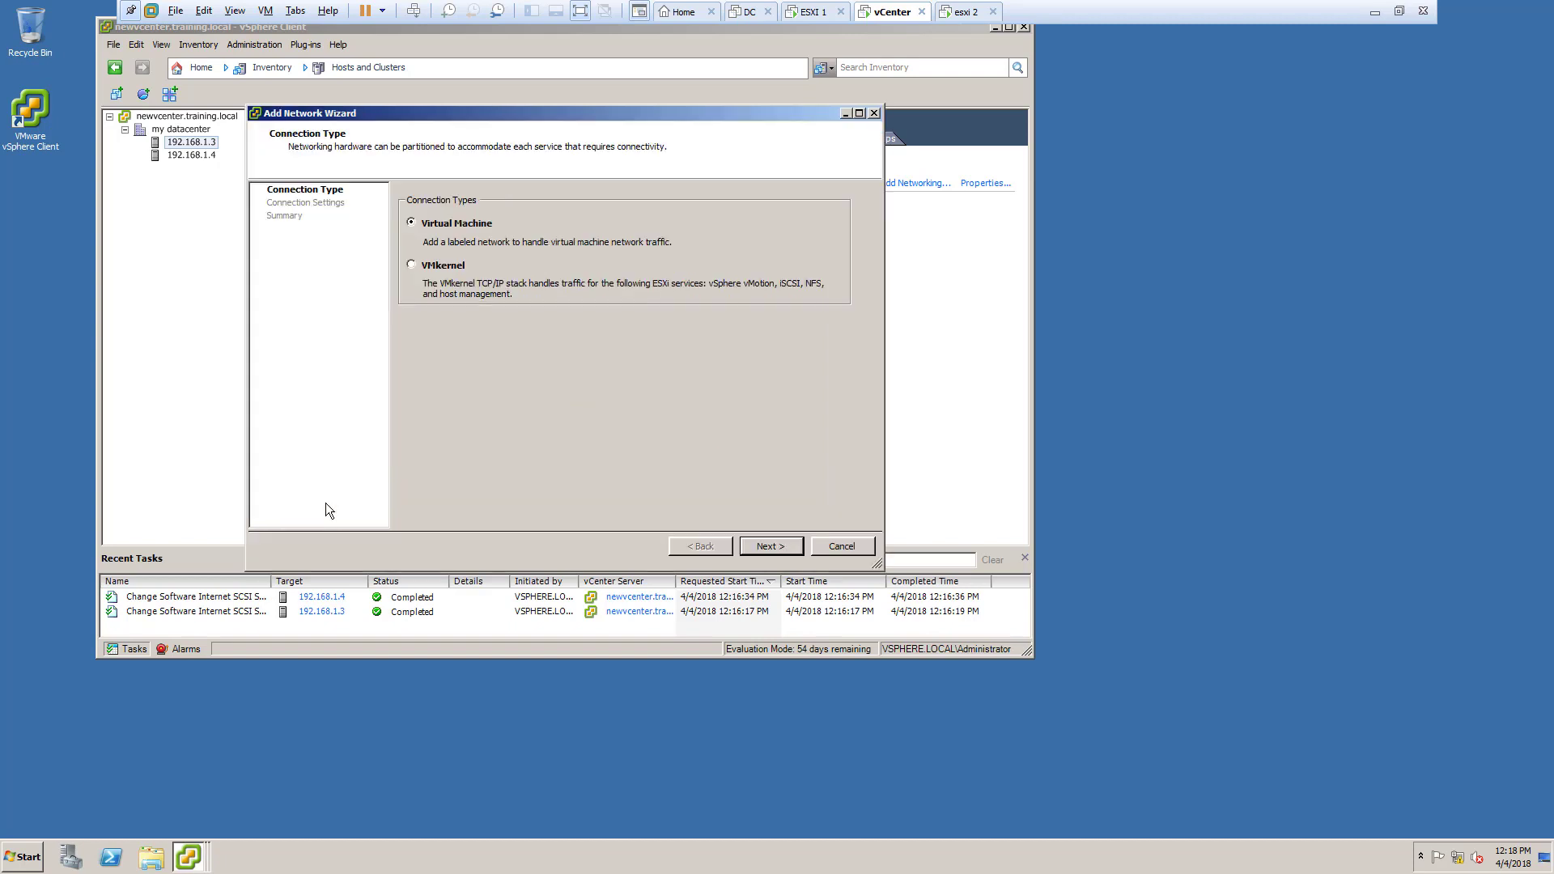
click(443, 267)
click(766, 547)
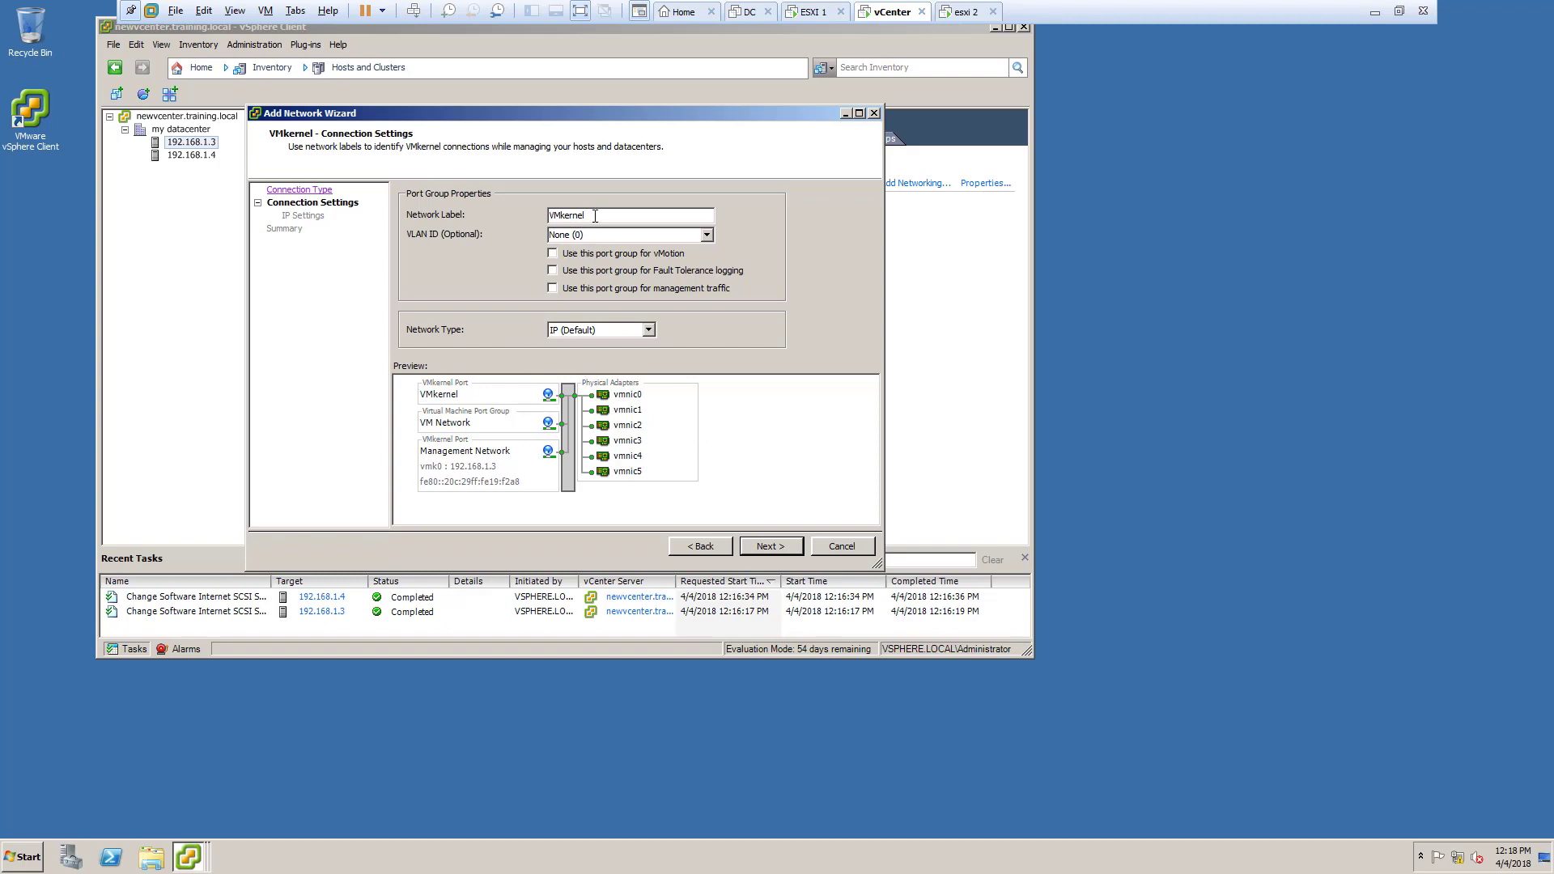
drag(588, 214, 533, 213)
text(storage)
click(766, 549)
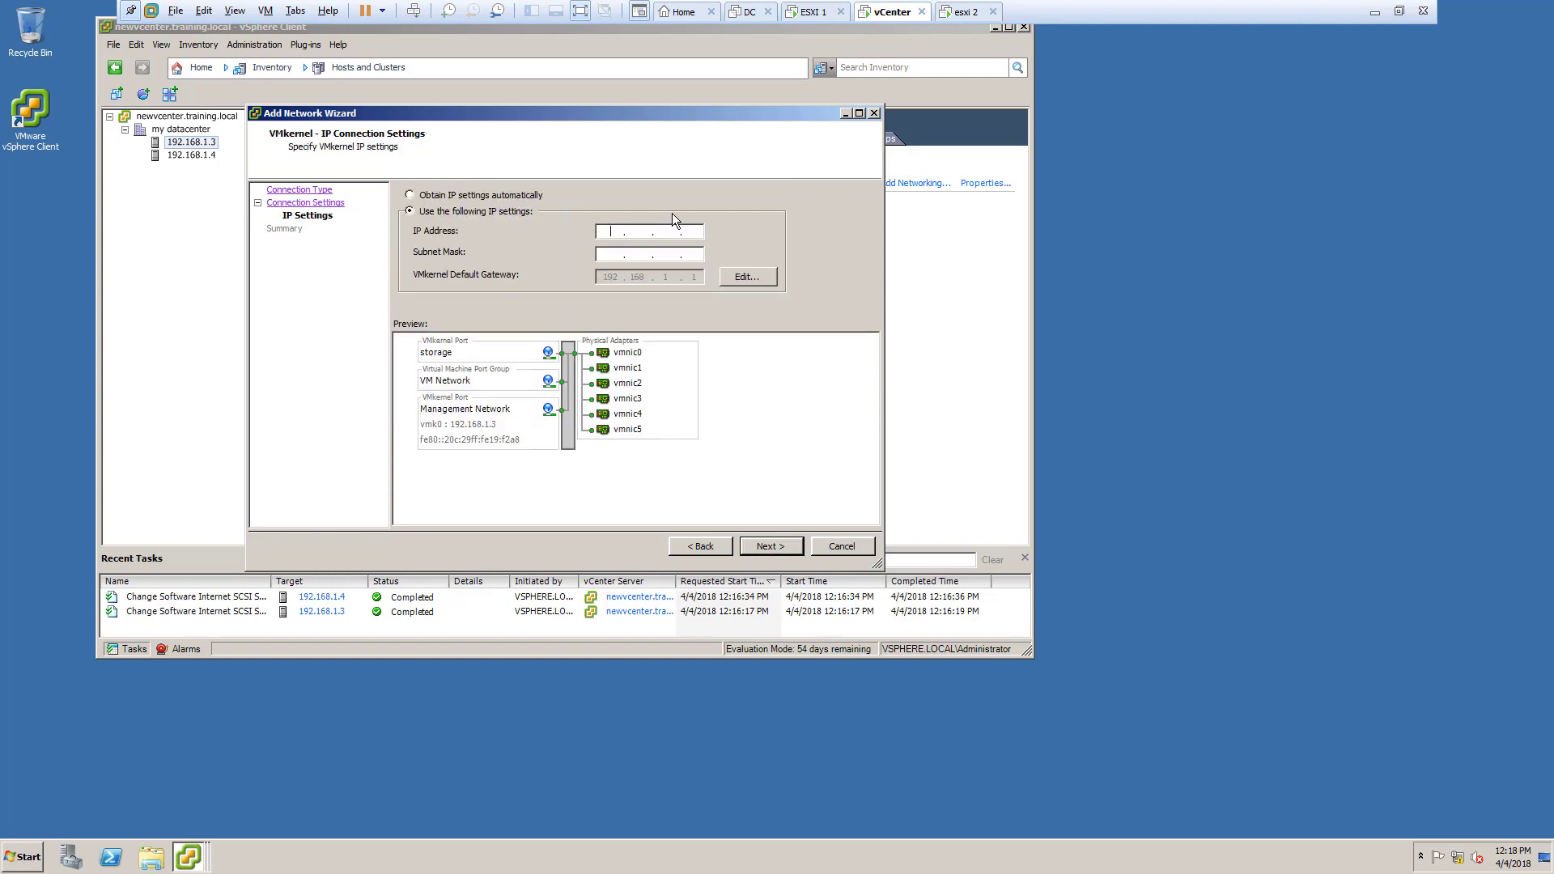
text(192 . 168 . 1 . 5)
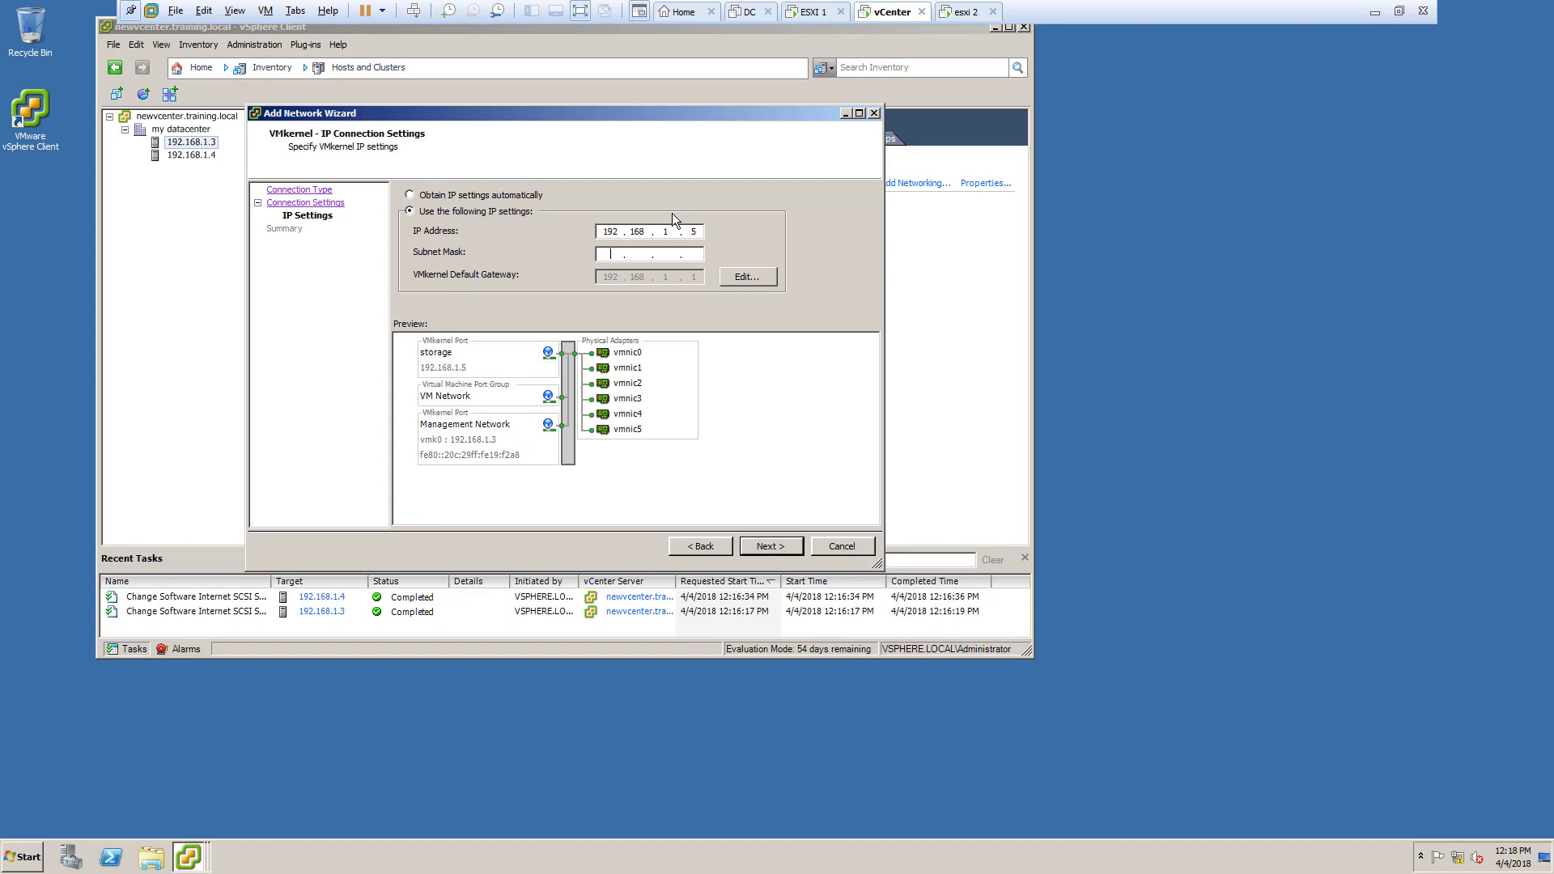
text(255.255.255.0)
click(771, 547)
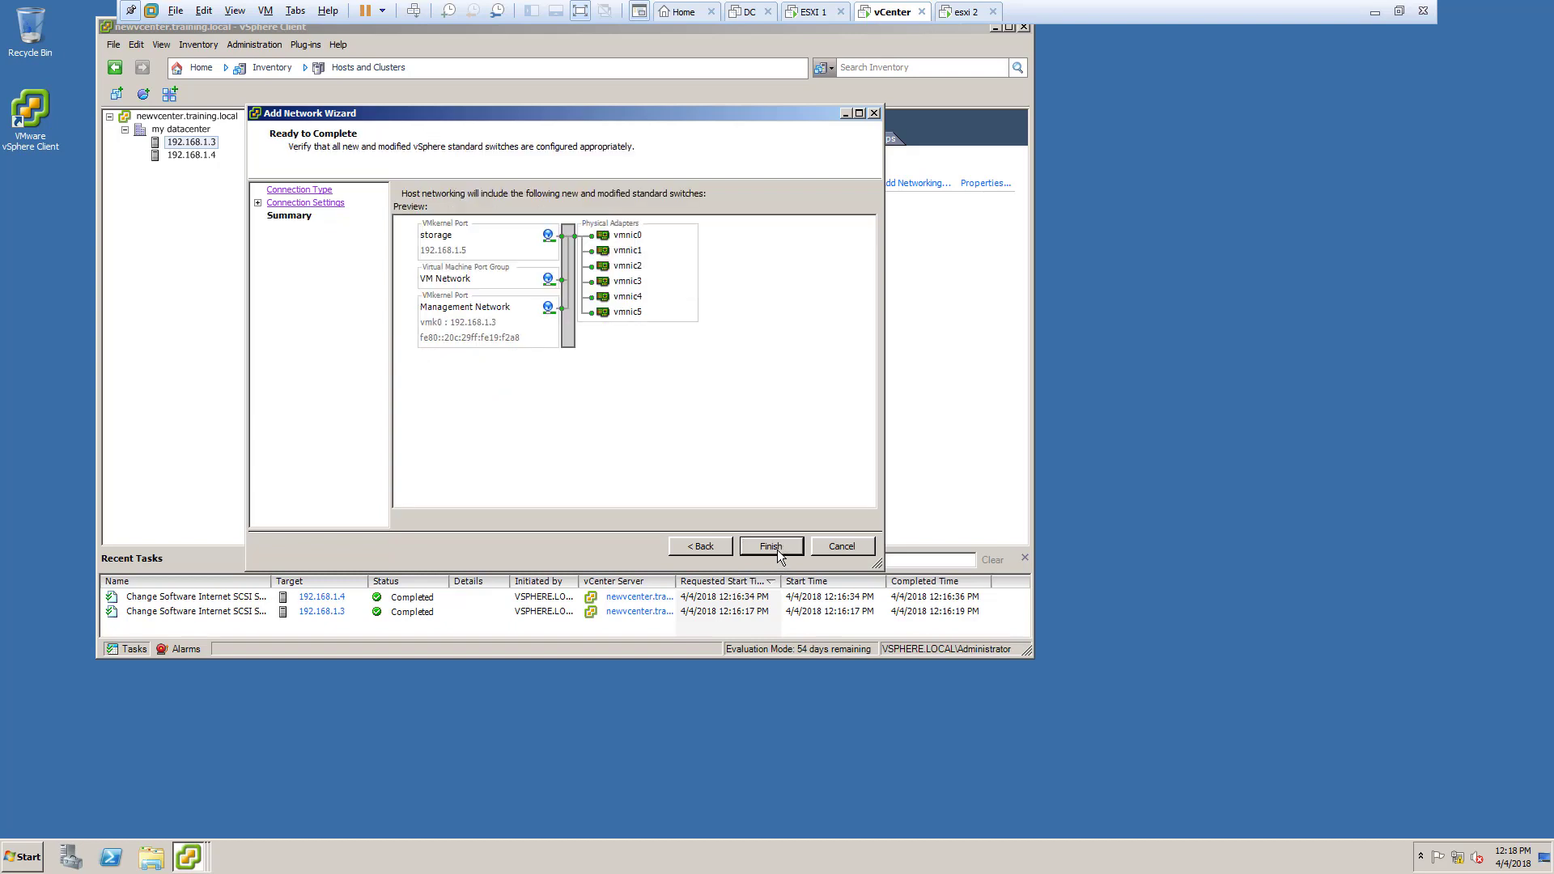
click(777, 551)
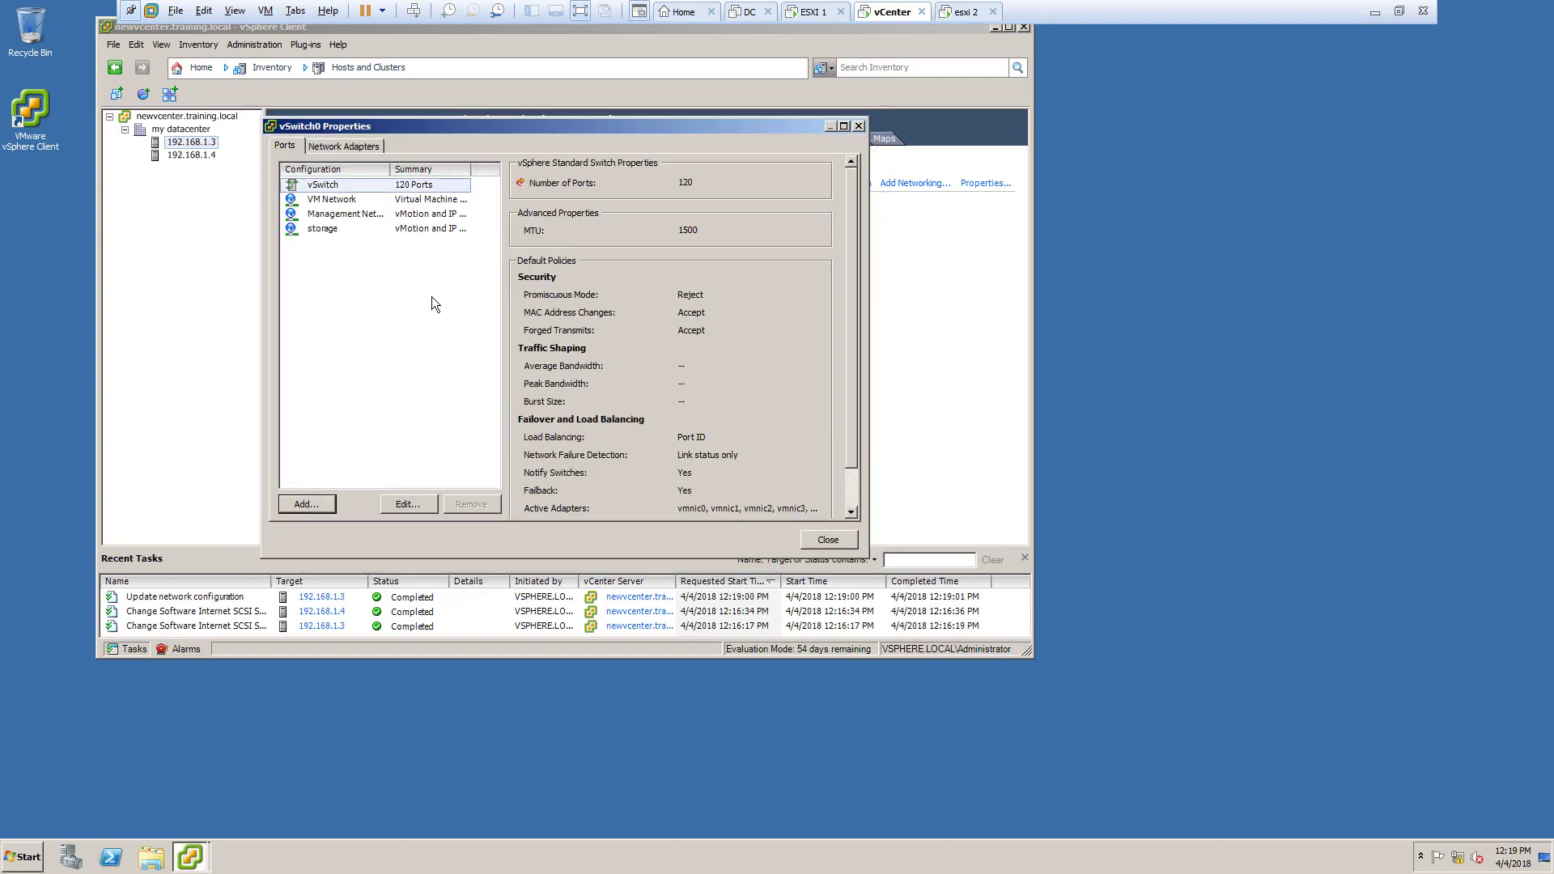
Step: Review the storage, Management Network and VM Network ports, then close vSwitch0 properties
click(364, 228)
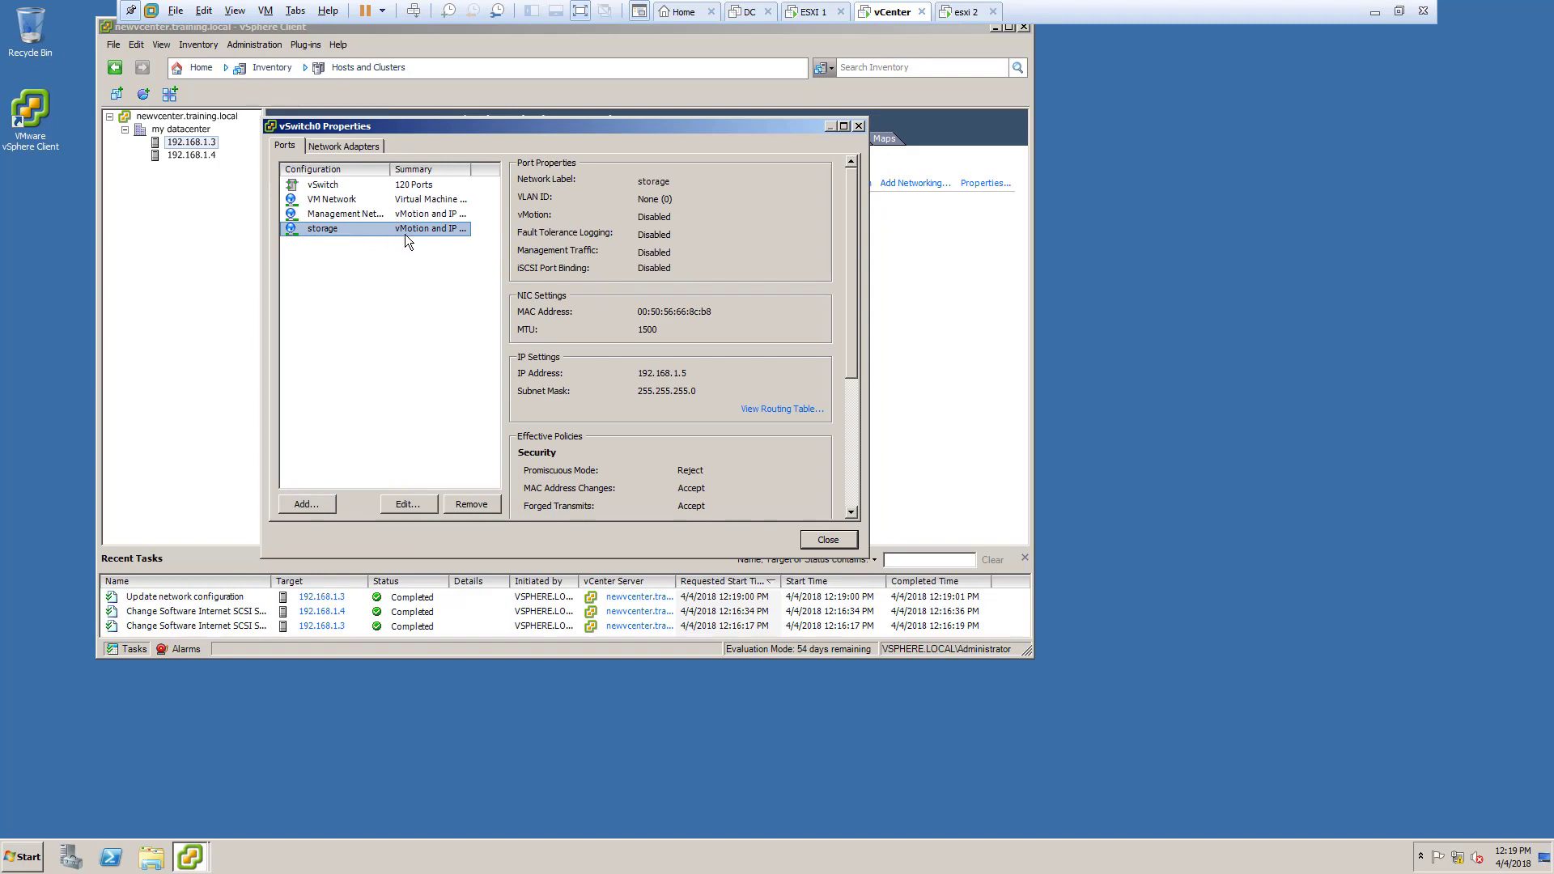
click(385, 232)
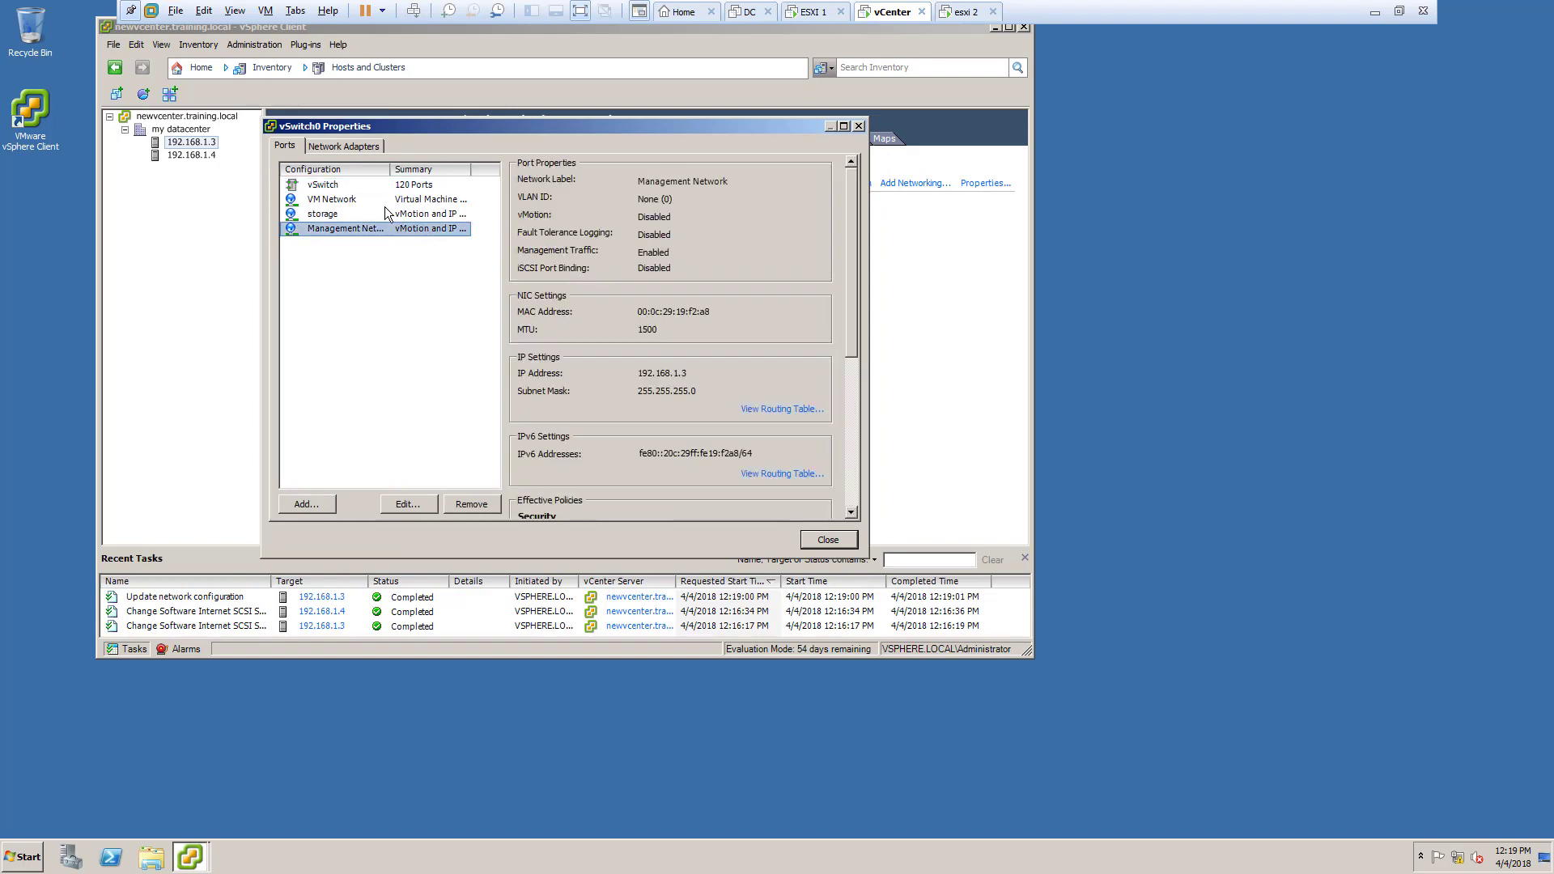
click(387, 204)
click(413, 216)
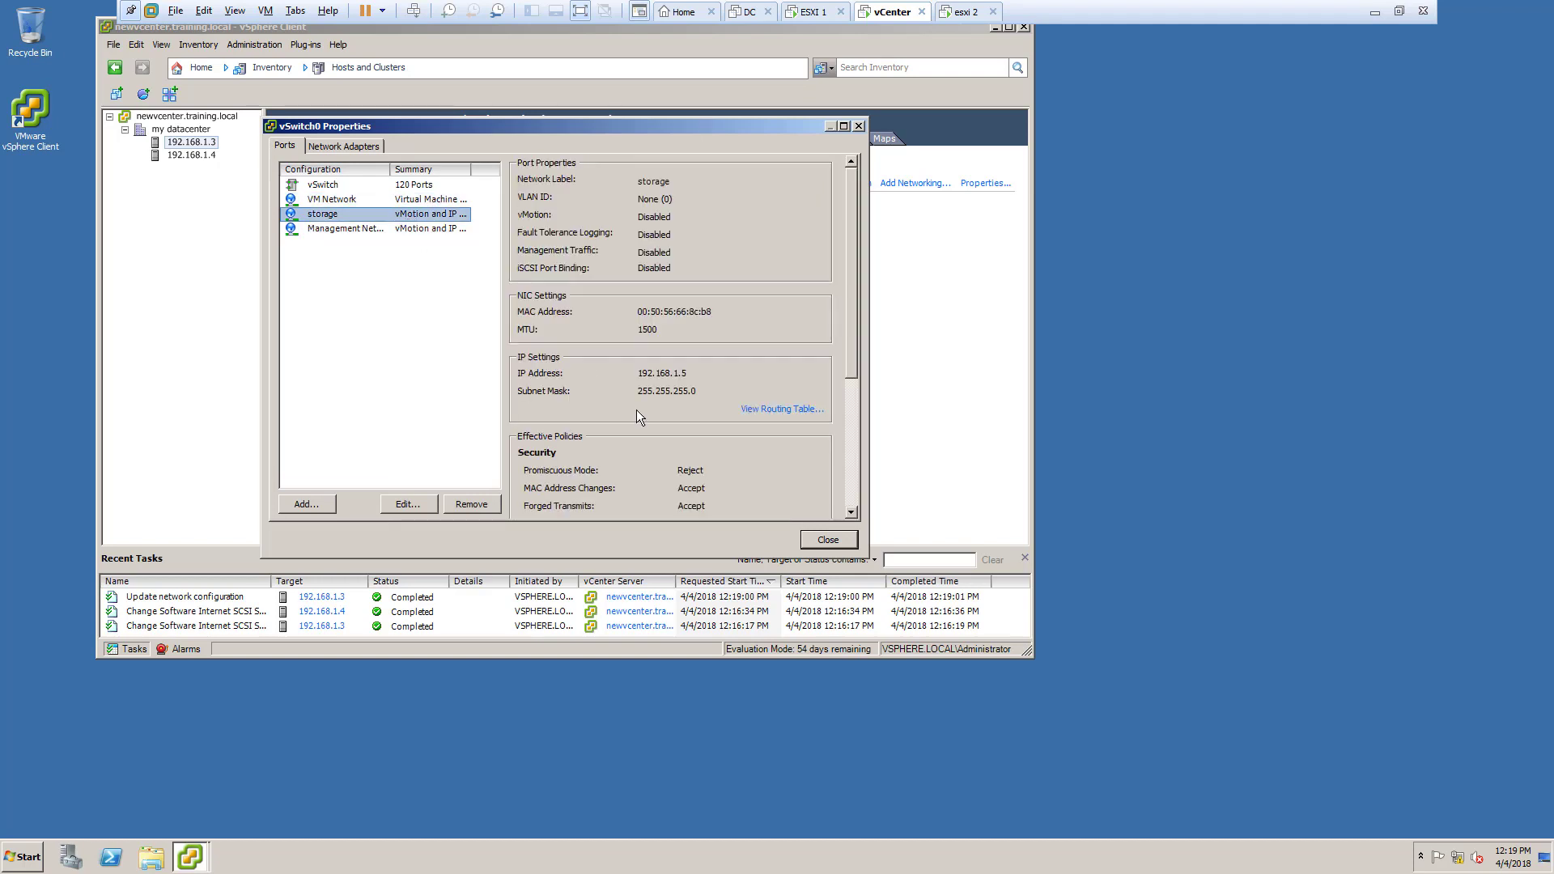
click(829, 539)
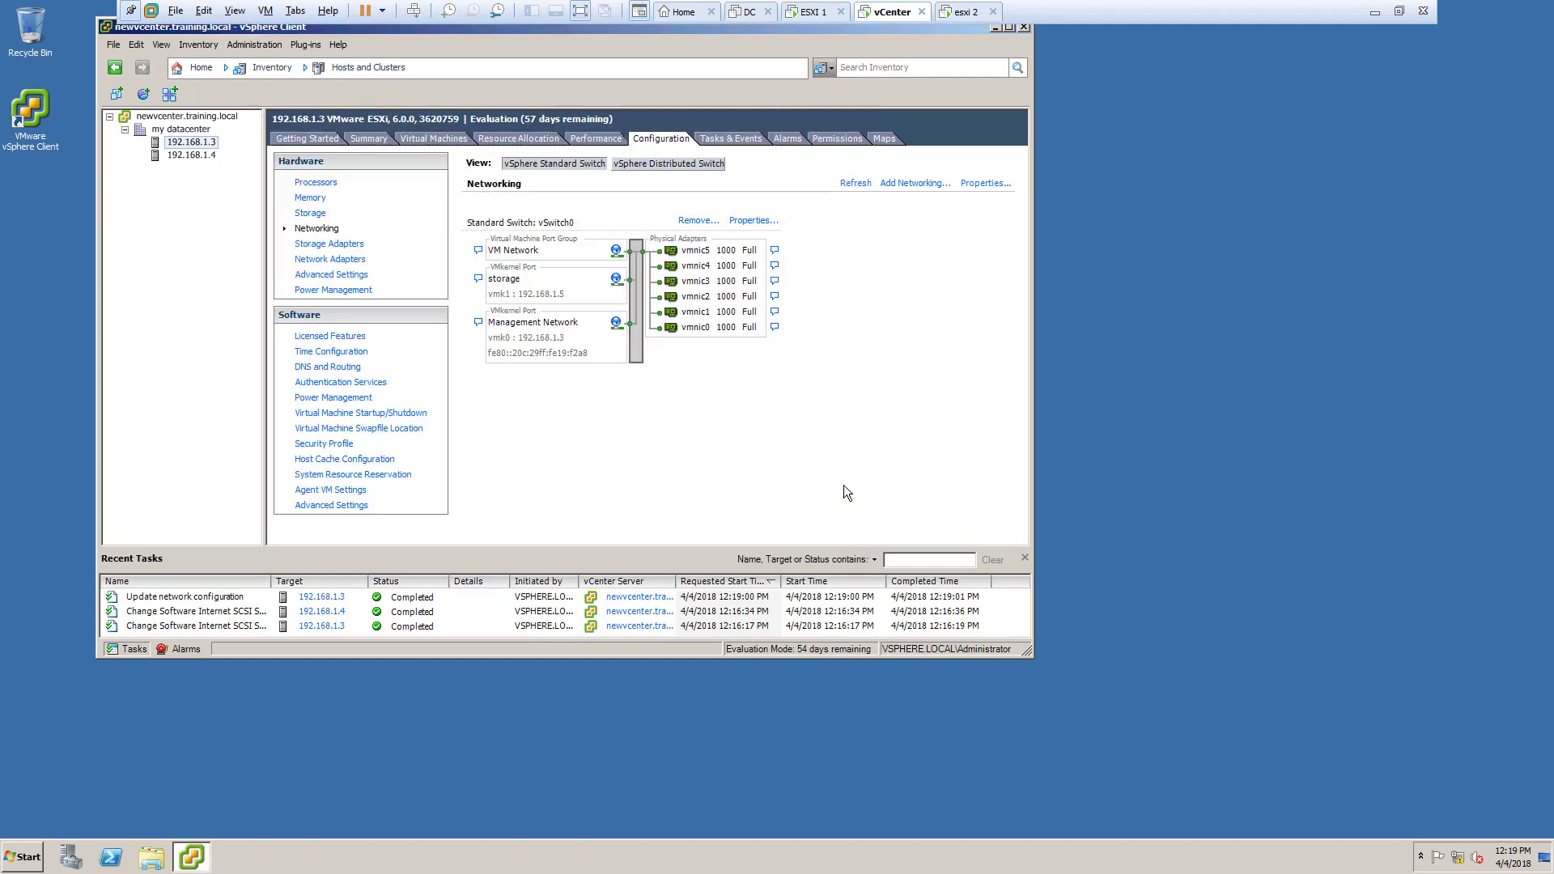
Step: Add uplinks vmnic1–vmnic5 to vSwitch0 on host 192.168.1.4
click(196, 153)
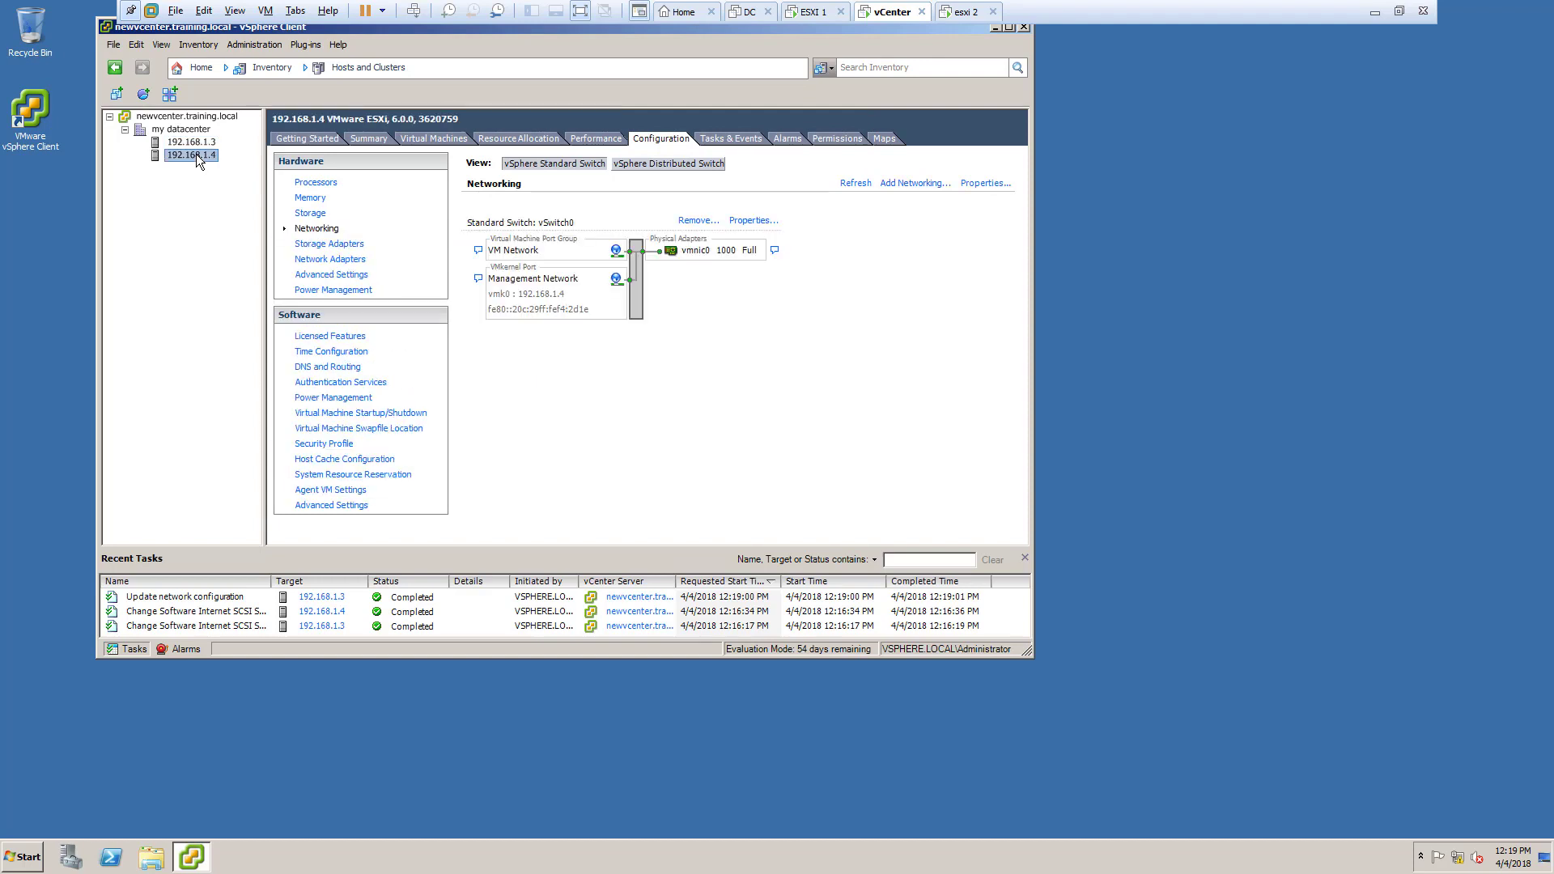
click(754, 221)
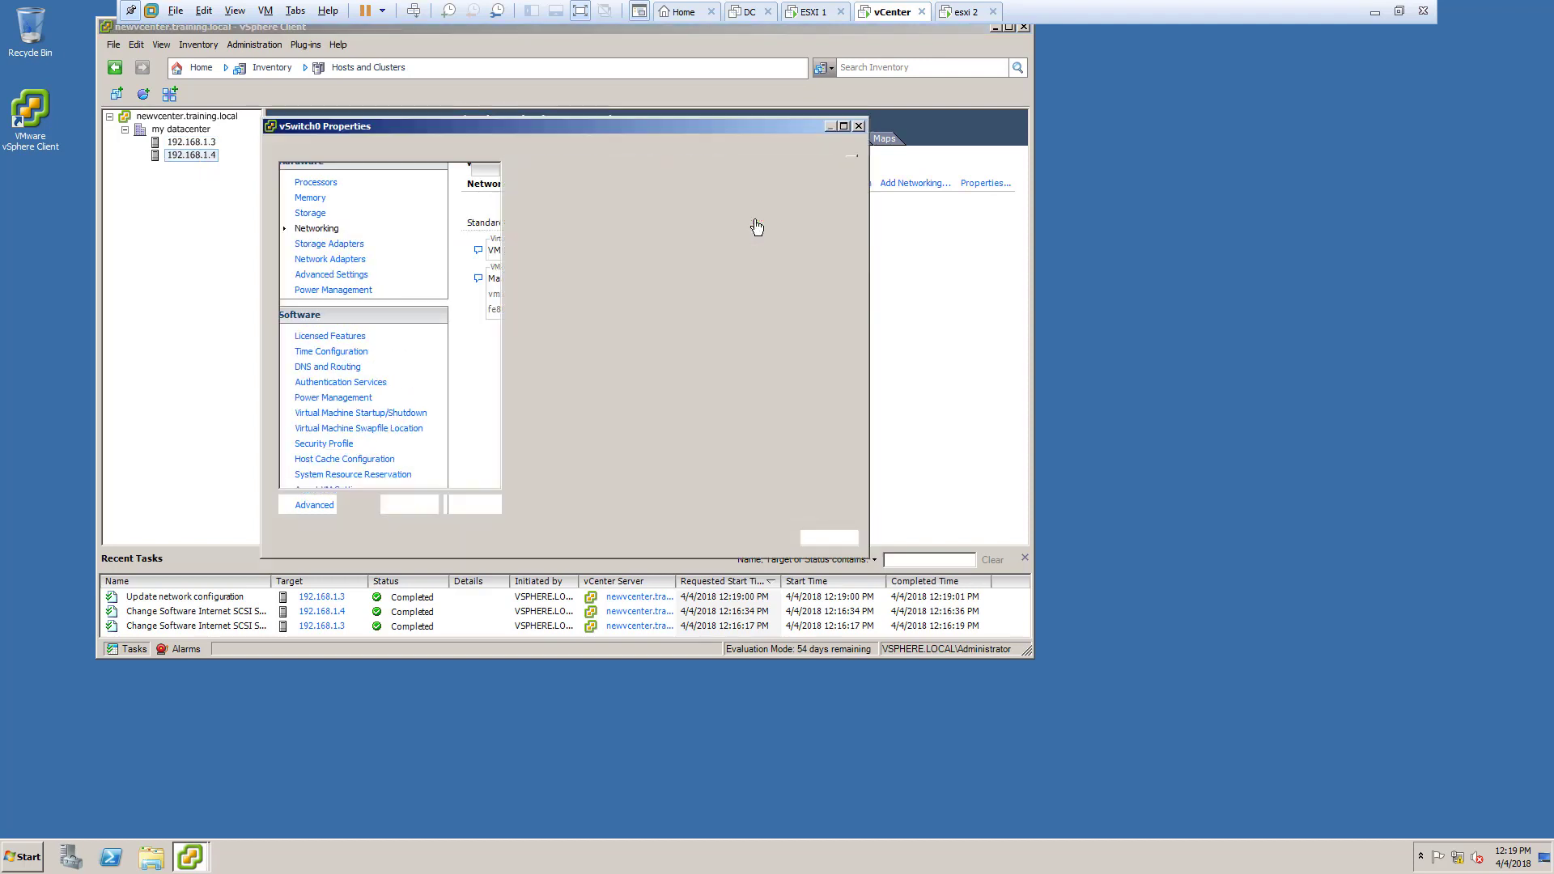
click(372, 146)
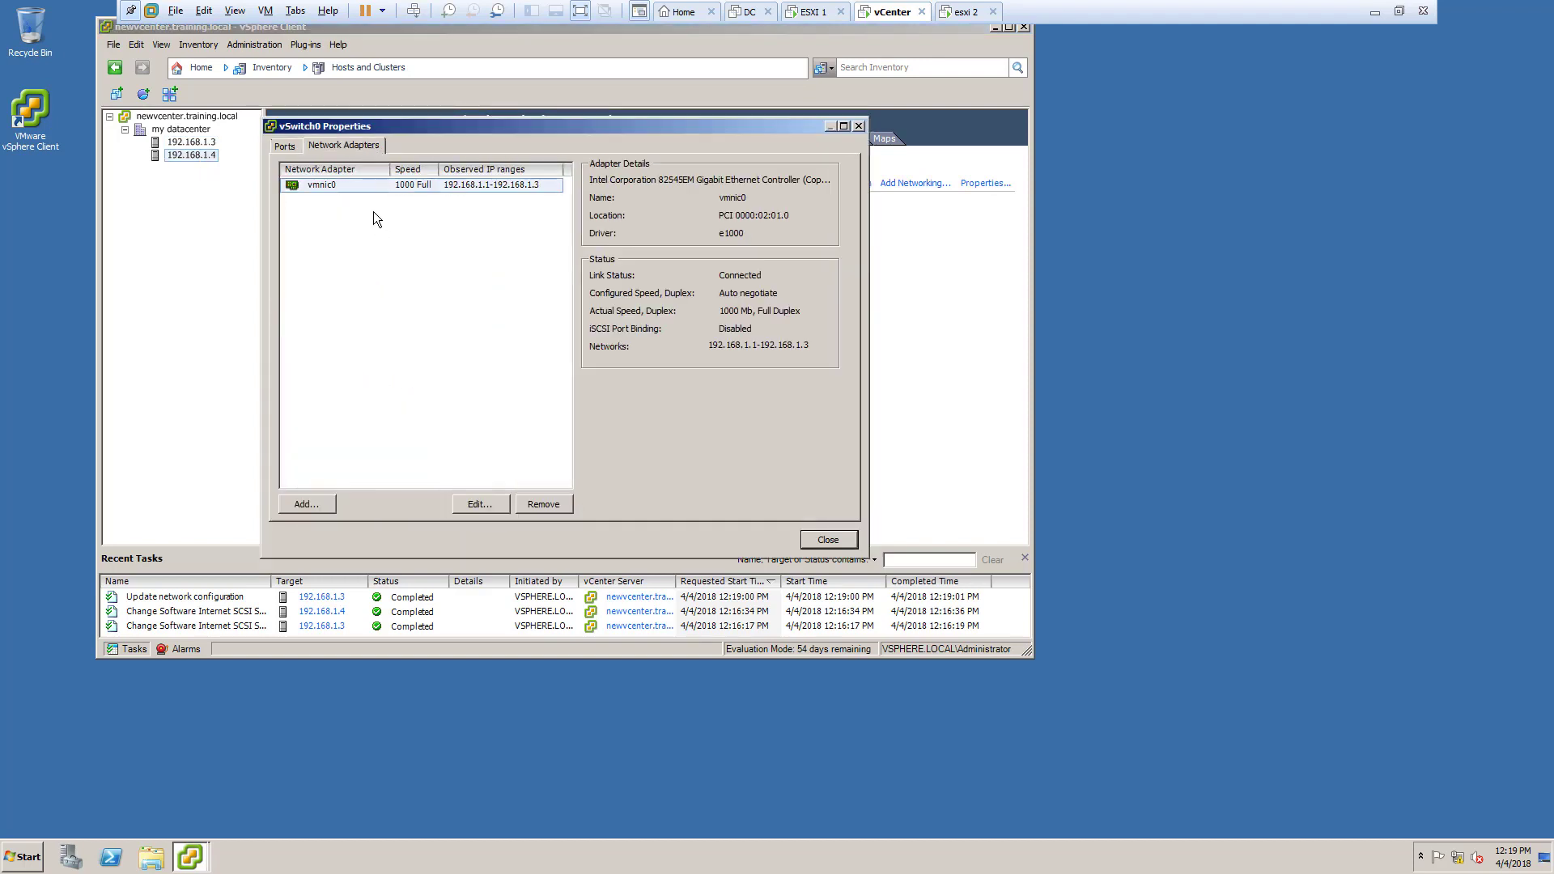
click(303, 504)
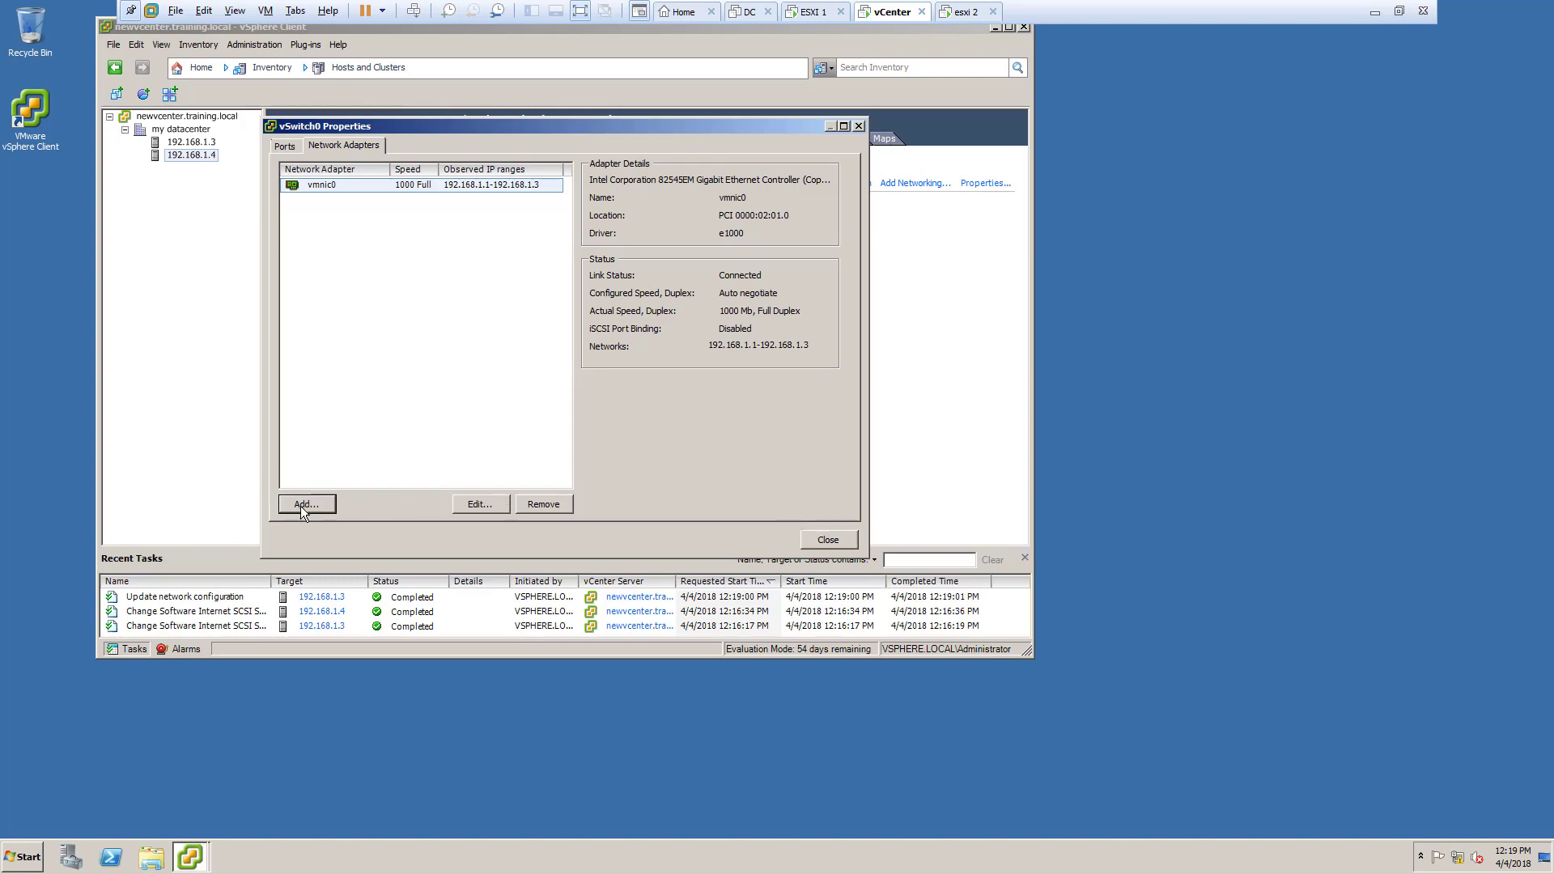
click(463, 336)
click(462, 350)
click(462, 364)
click(462, 378)
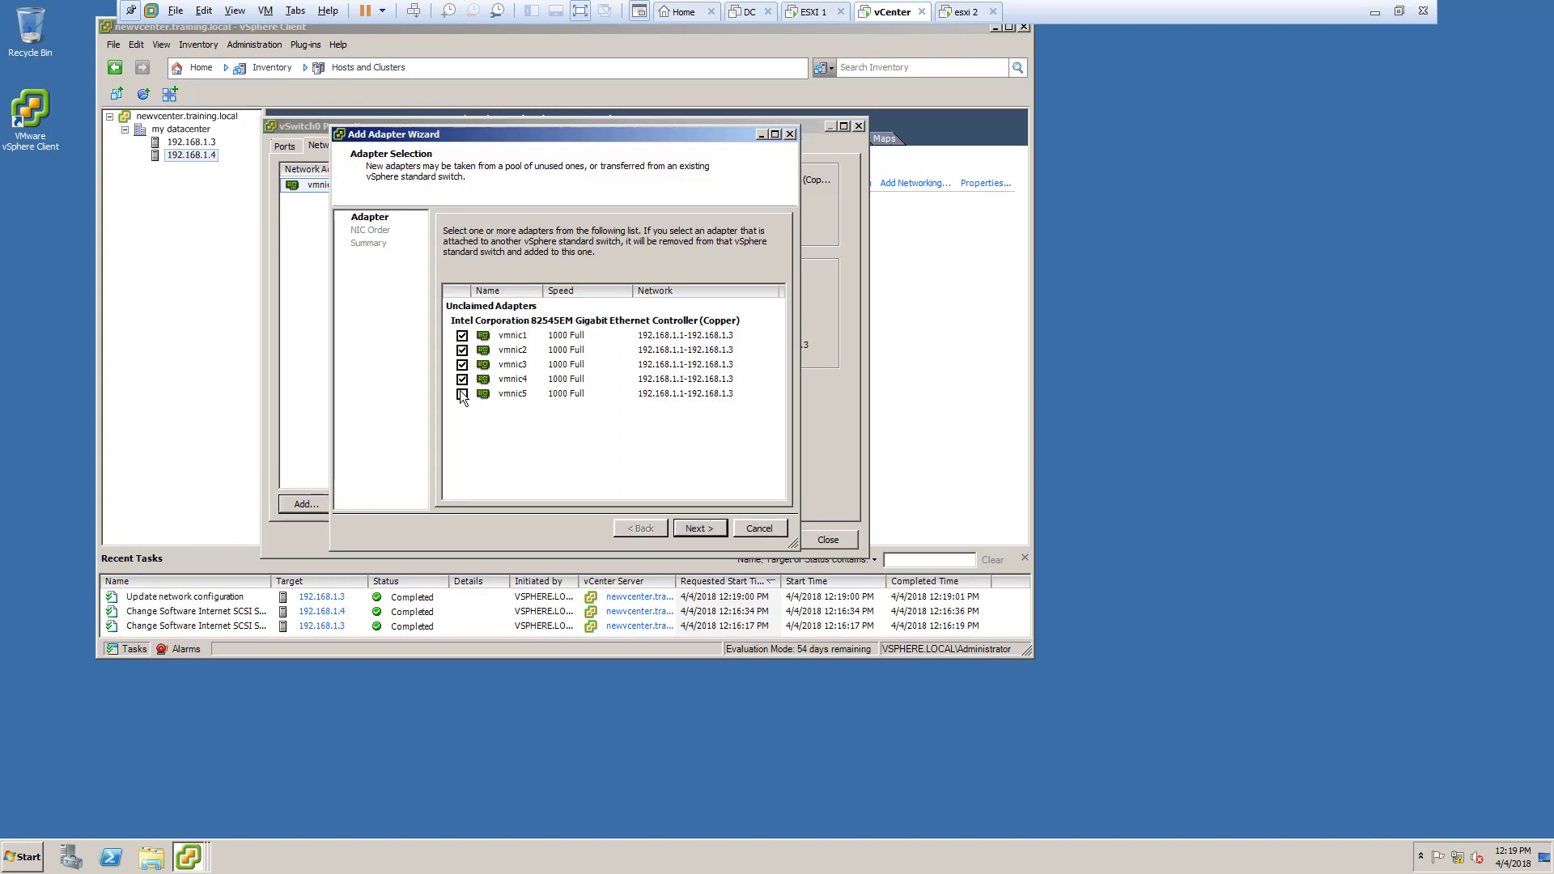
click(462, 393)
click(700, 529)
click(701, 529)
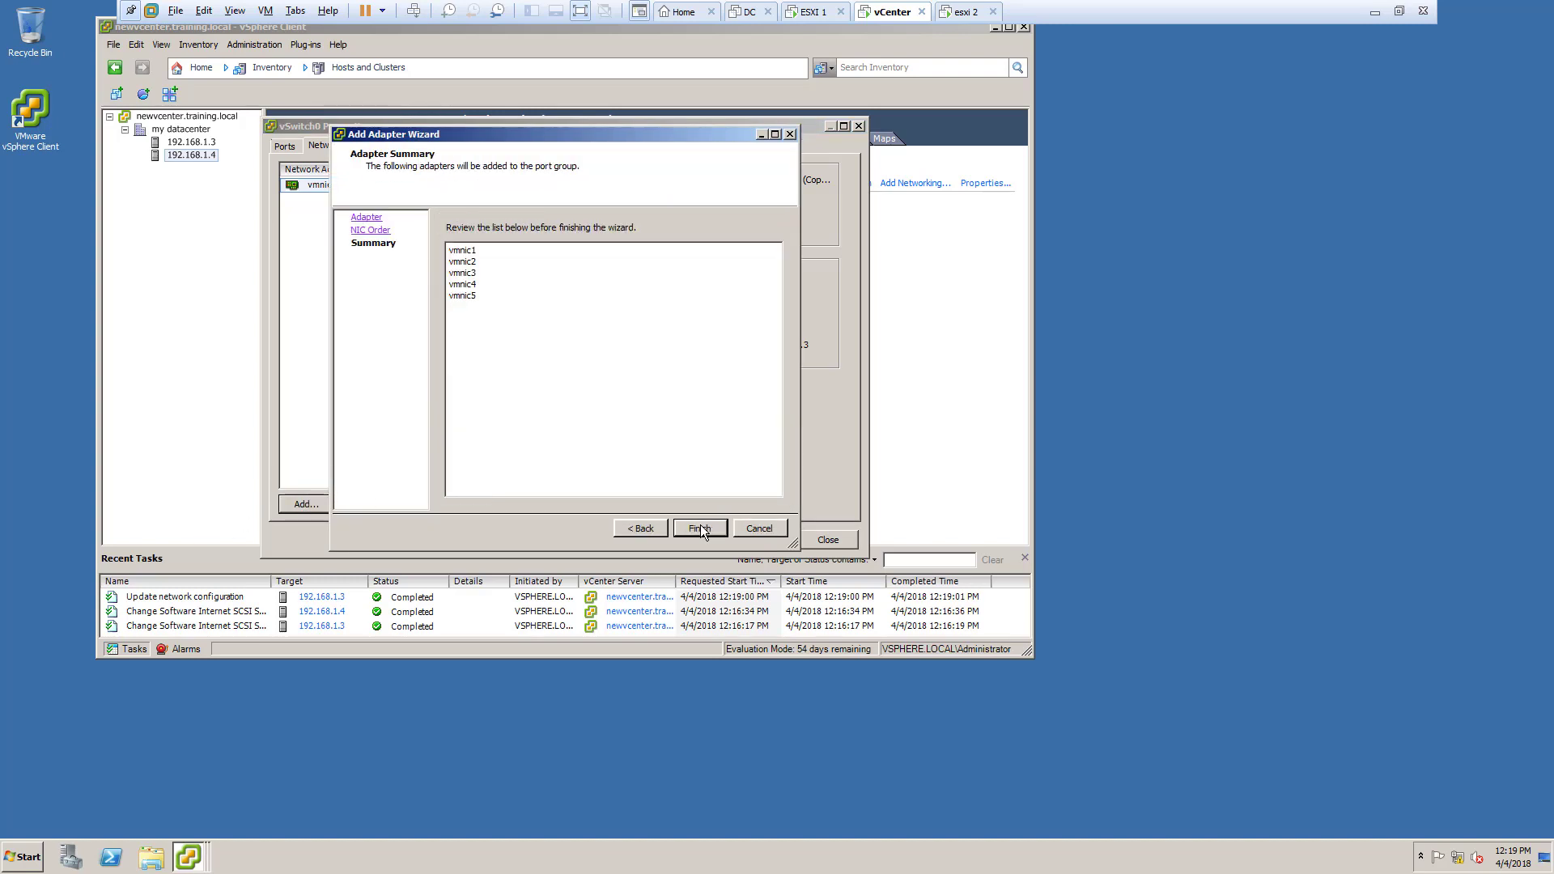
click(701, 529)
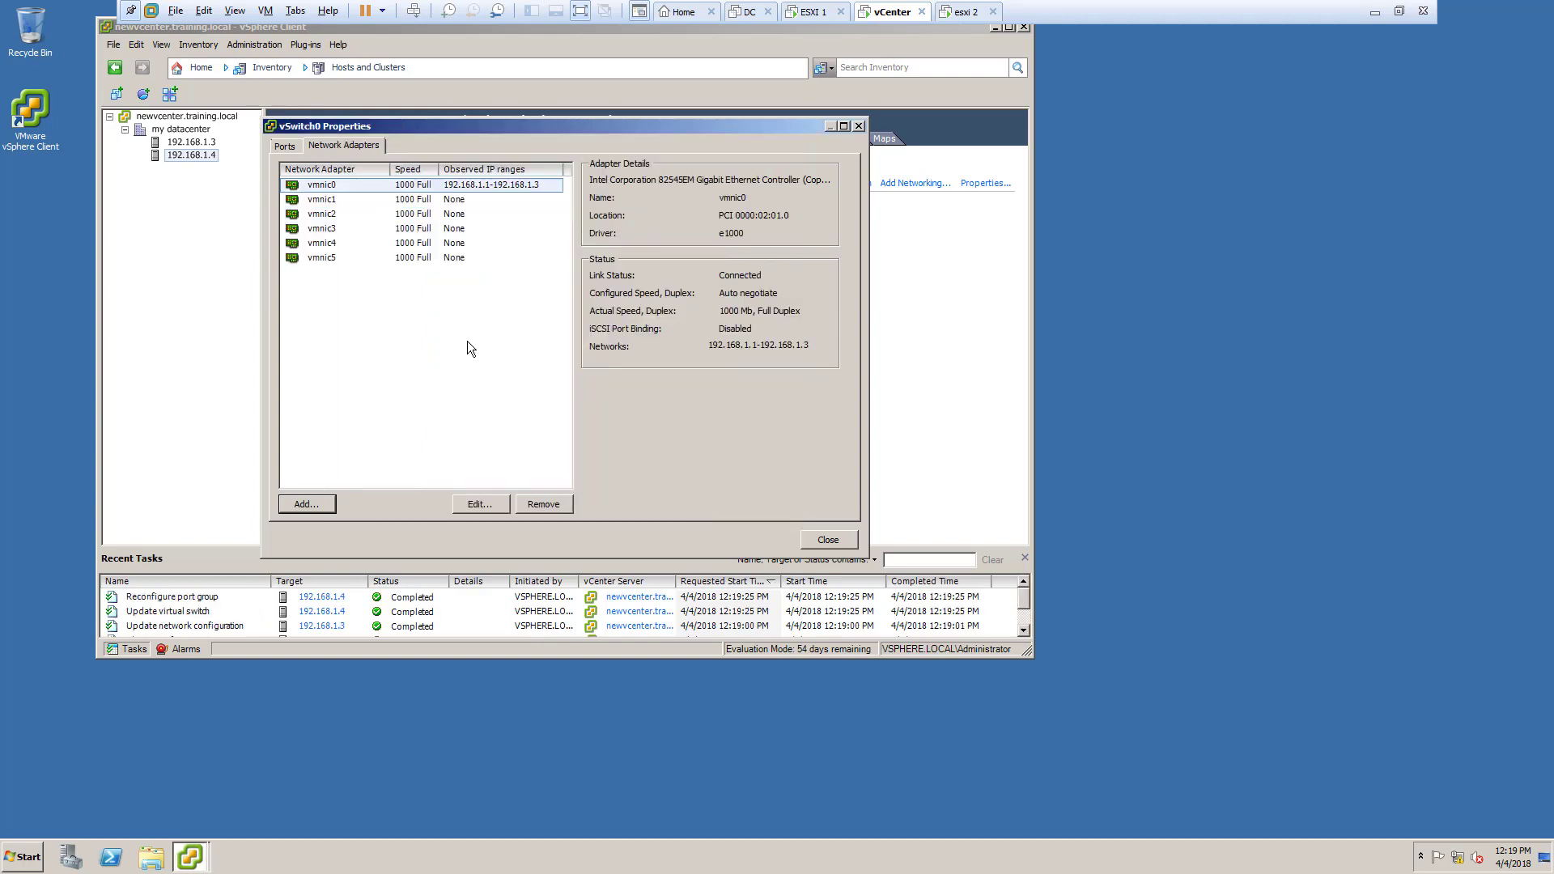
click(285, 145)
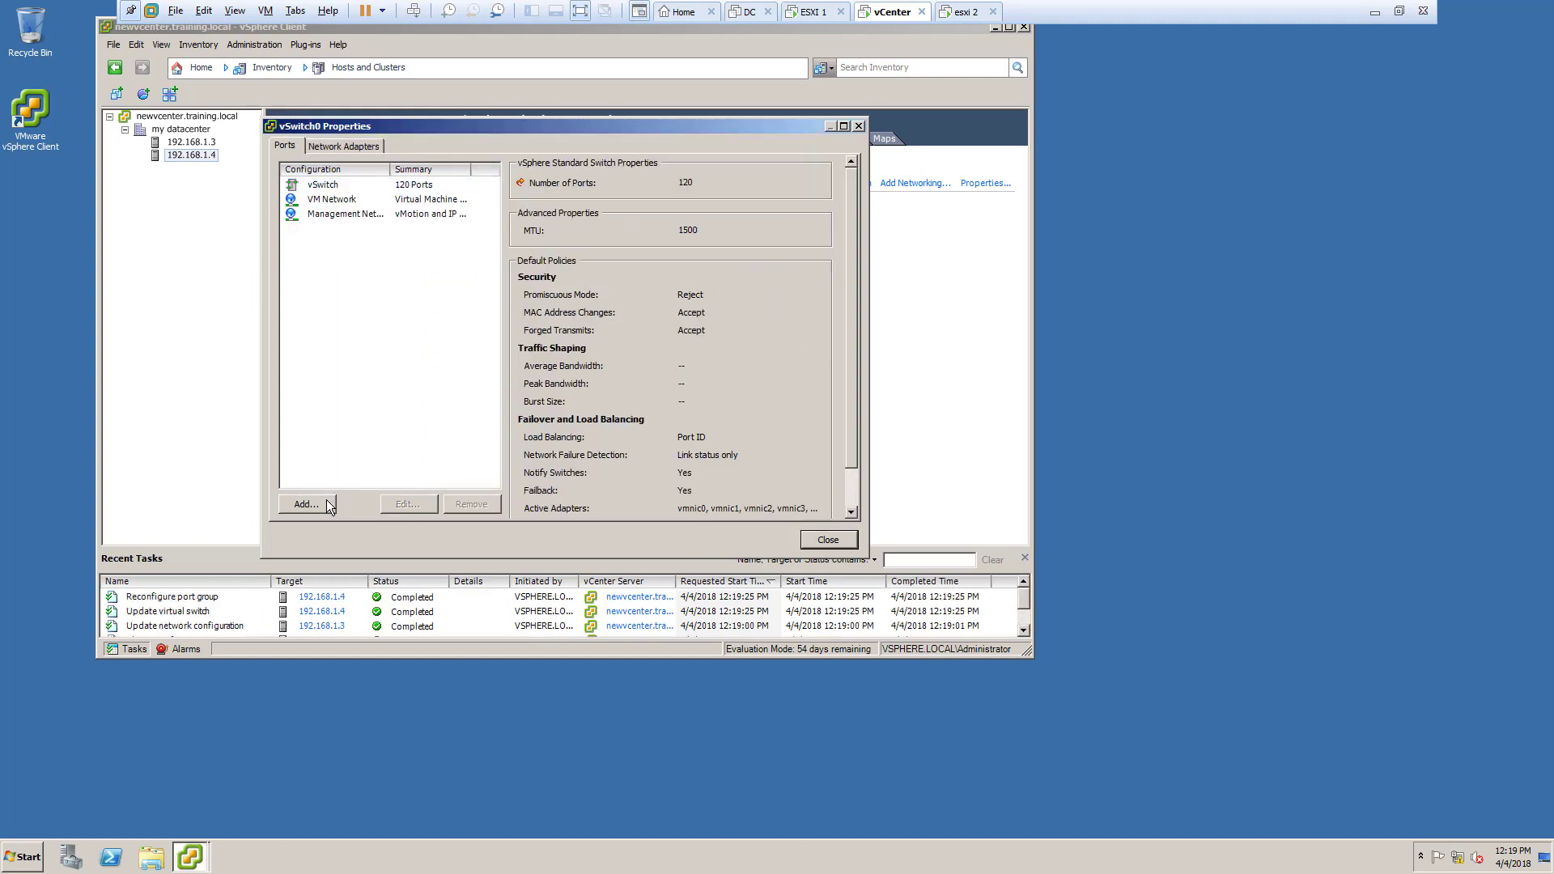
Step: Create a VMkernel port named storage at 192.168.1.6, mask 255.255.255.0
click(307, 504)
click(770, 546)
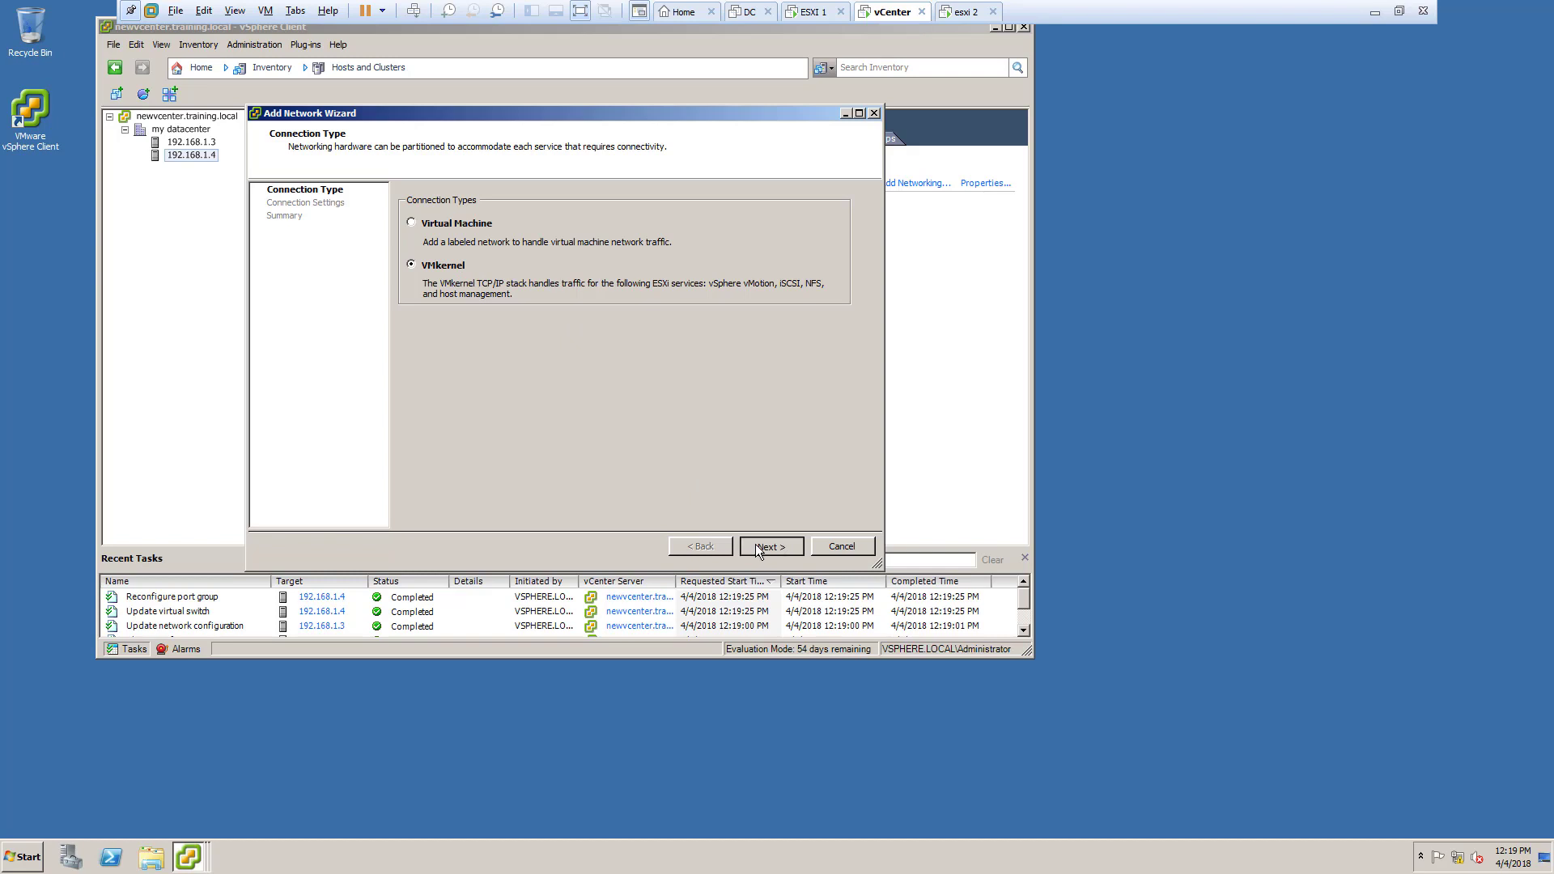
drag(618, 215, 490, 206)
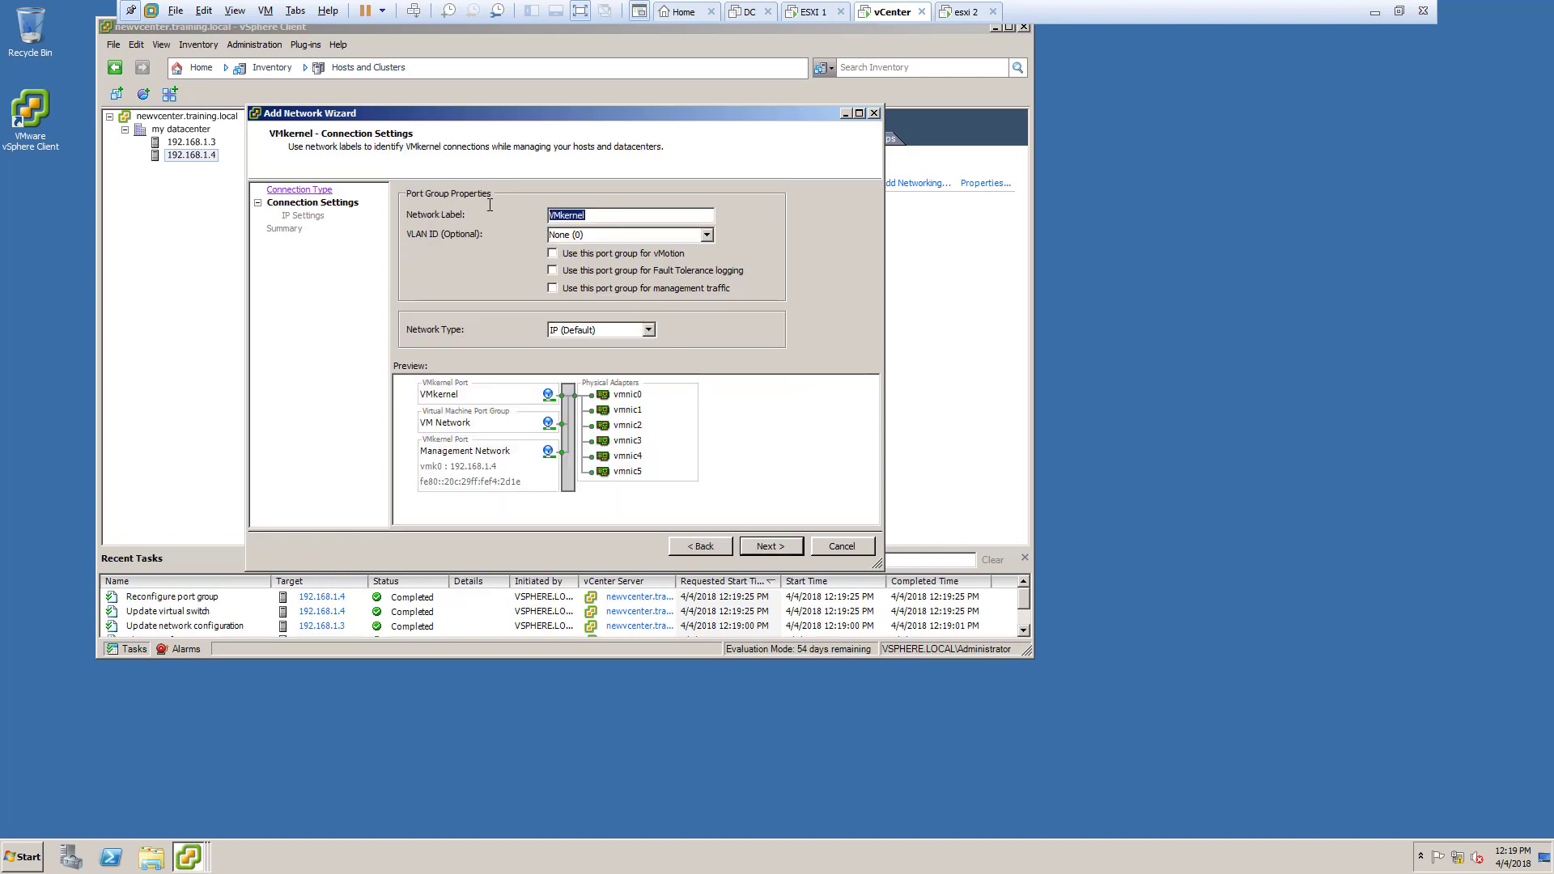
text(storage)
click(767, 544)
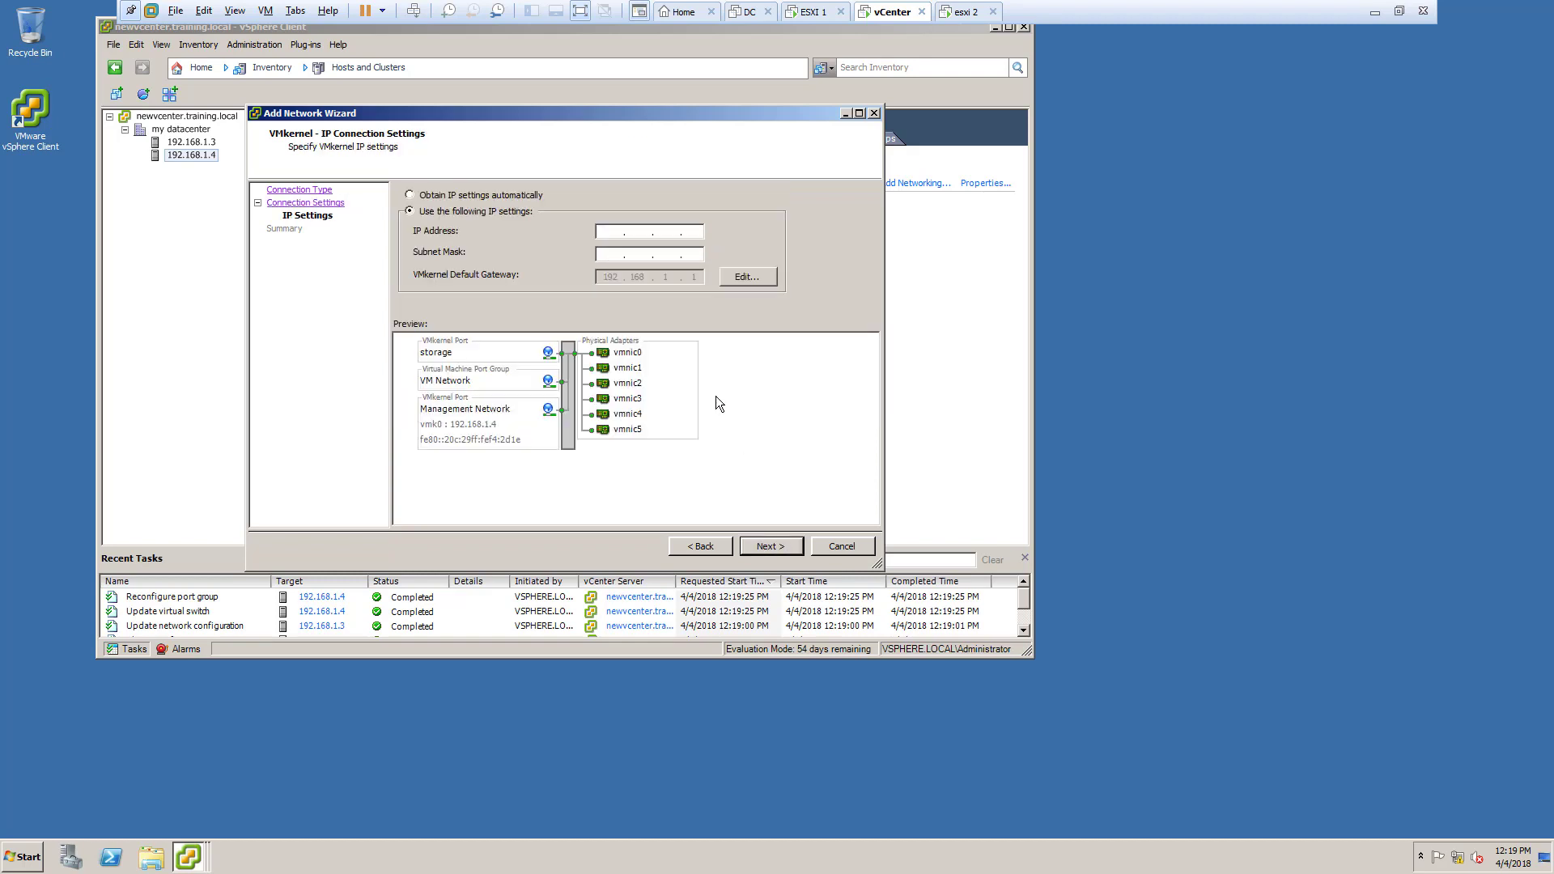
click(607, 235)
text(192 . 1)
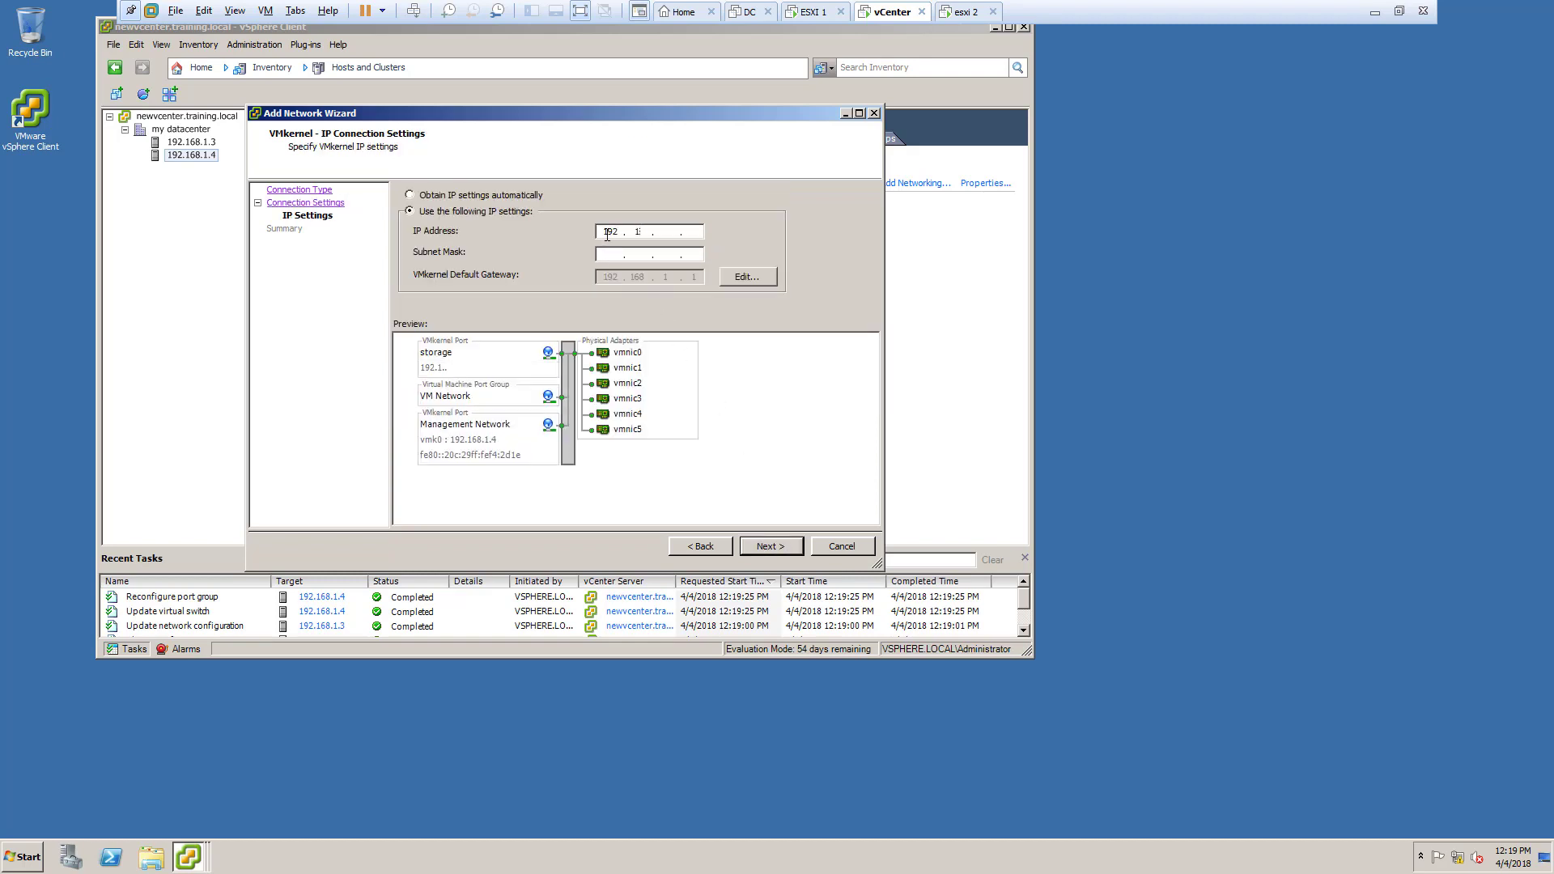
text(68)
key(Tab)
text(255 . 255 . 255 . 0)
click(781, 551)
click(780, 549)
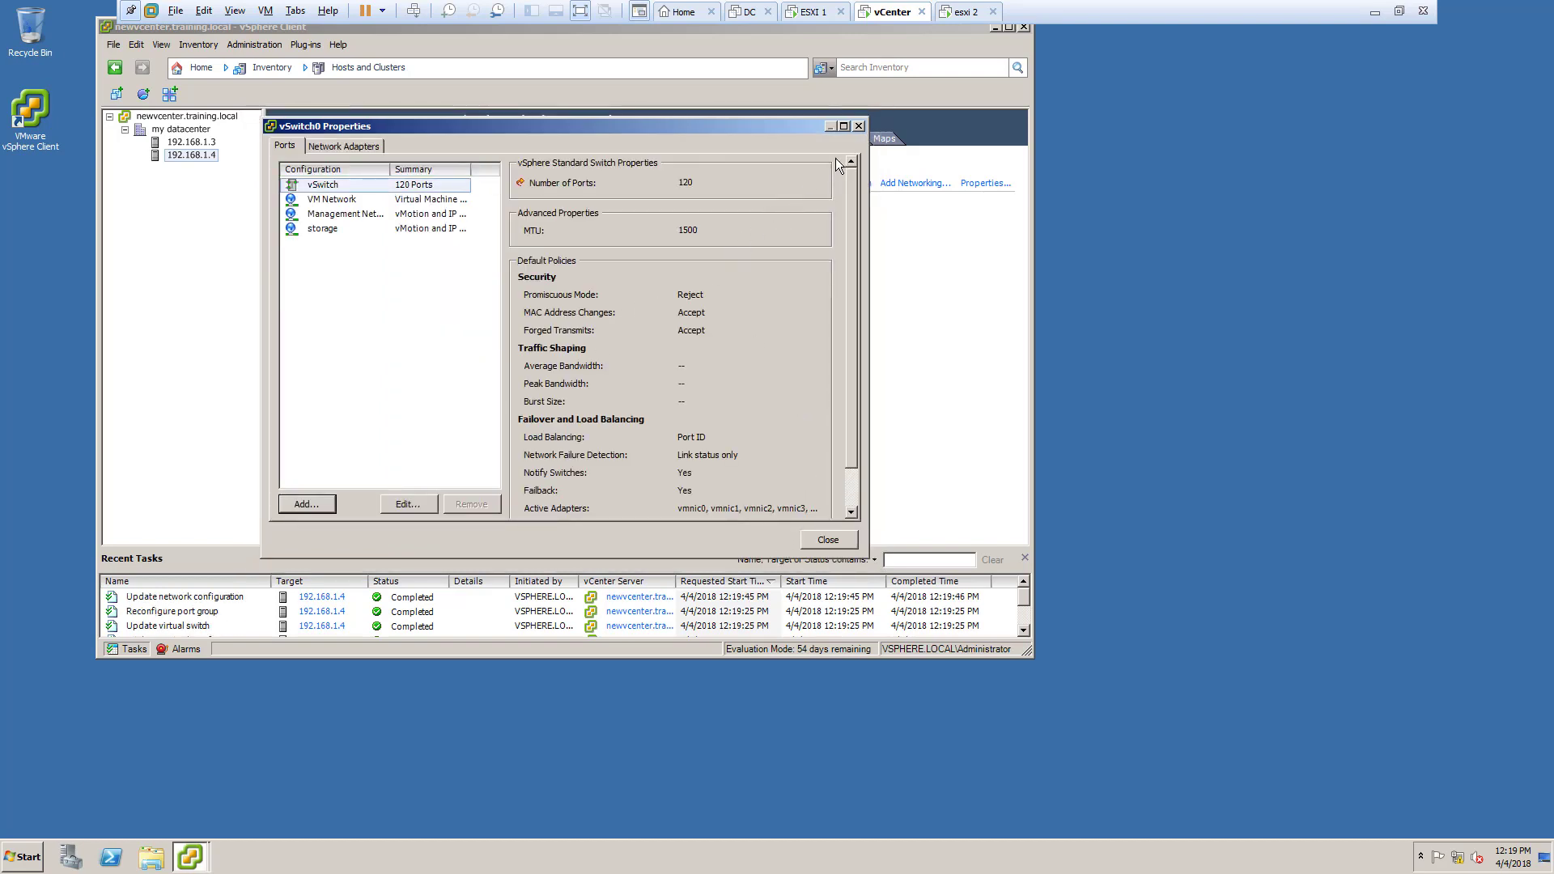
Step: Check the new storage port's settings, close vSwitch0 properties, and return to host 192.168.1.3
click(308, 235)
click(322, 216)
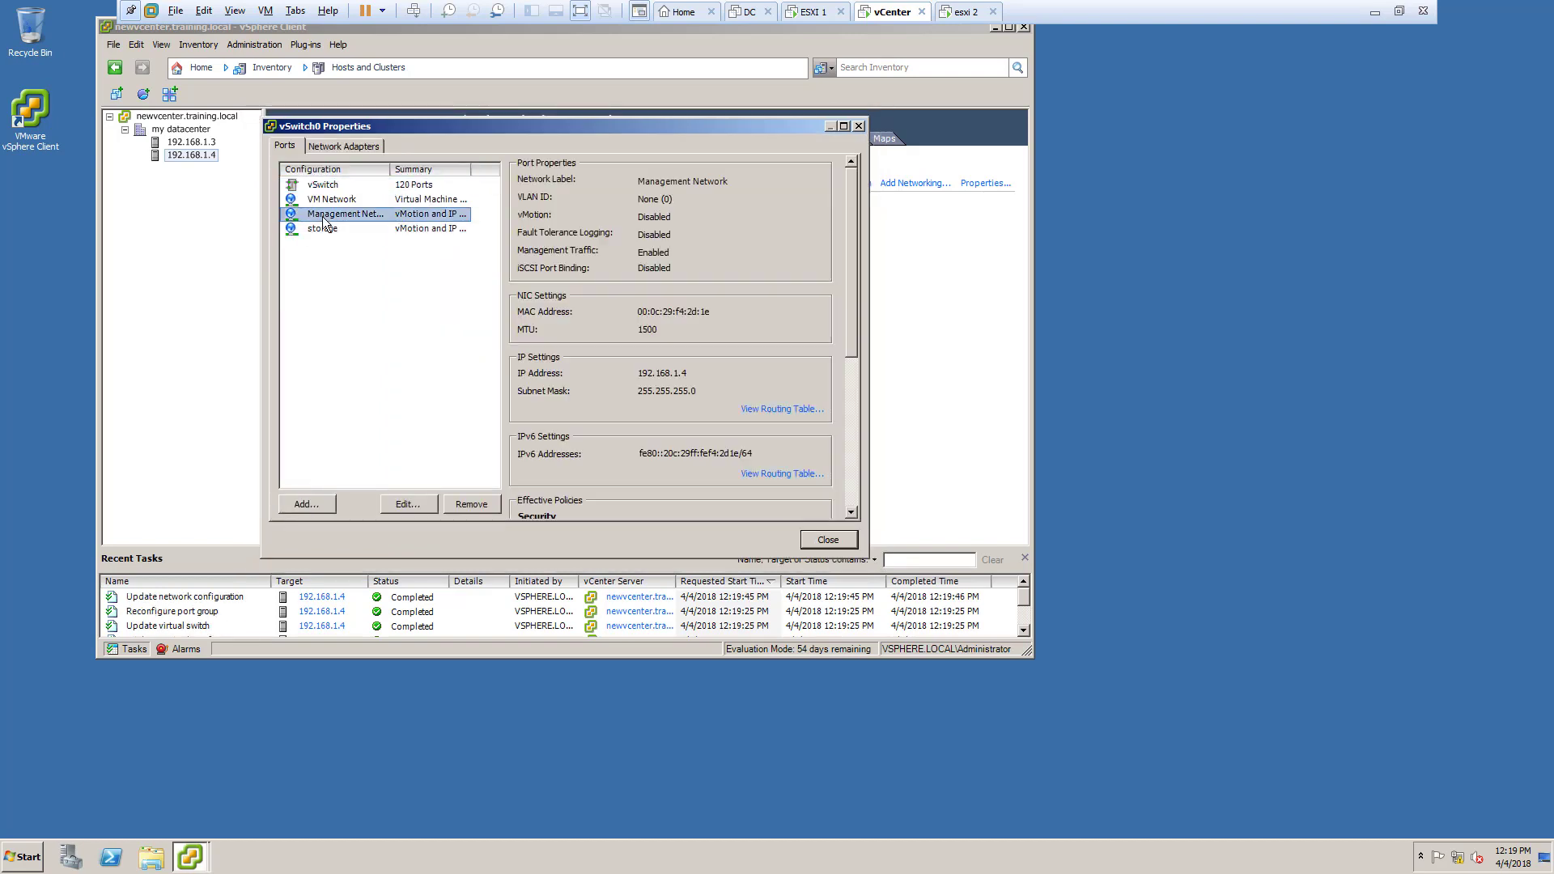
click(324, 229)
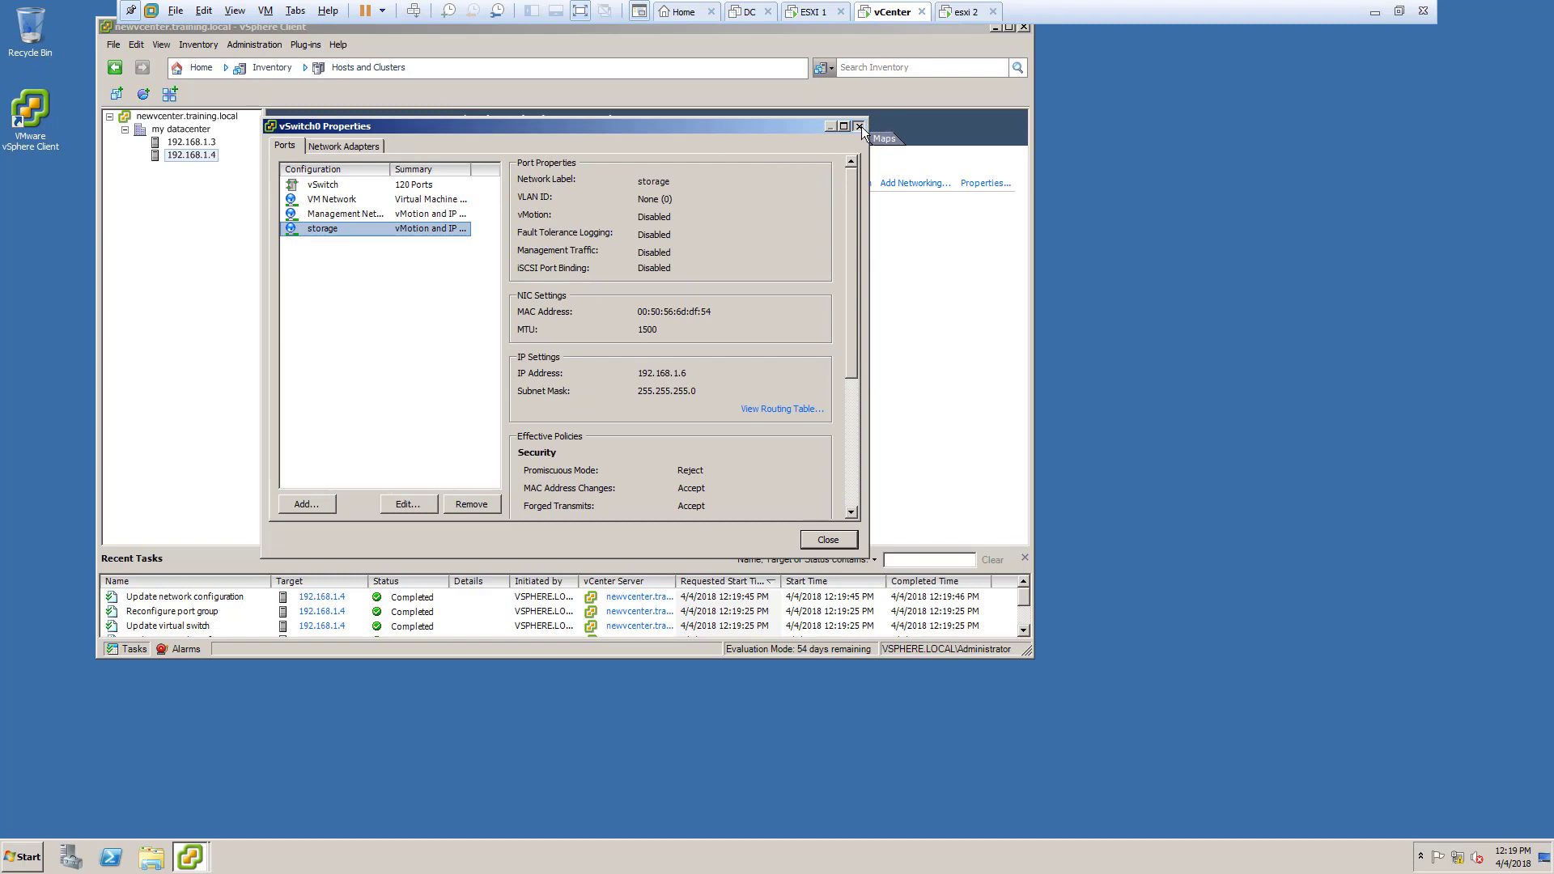
click(859, 125)
click(212, 143)
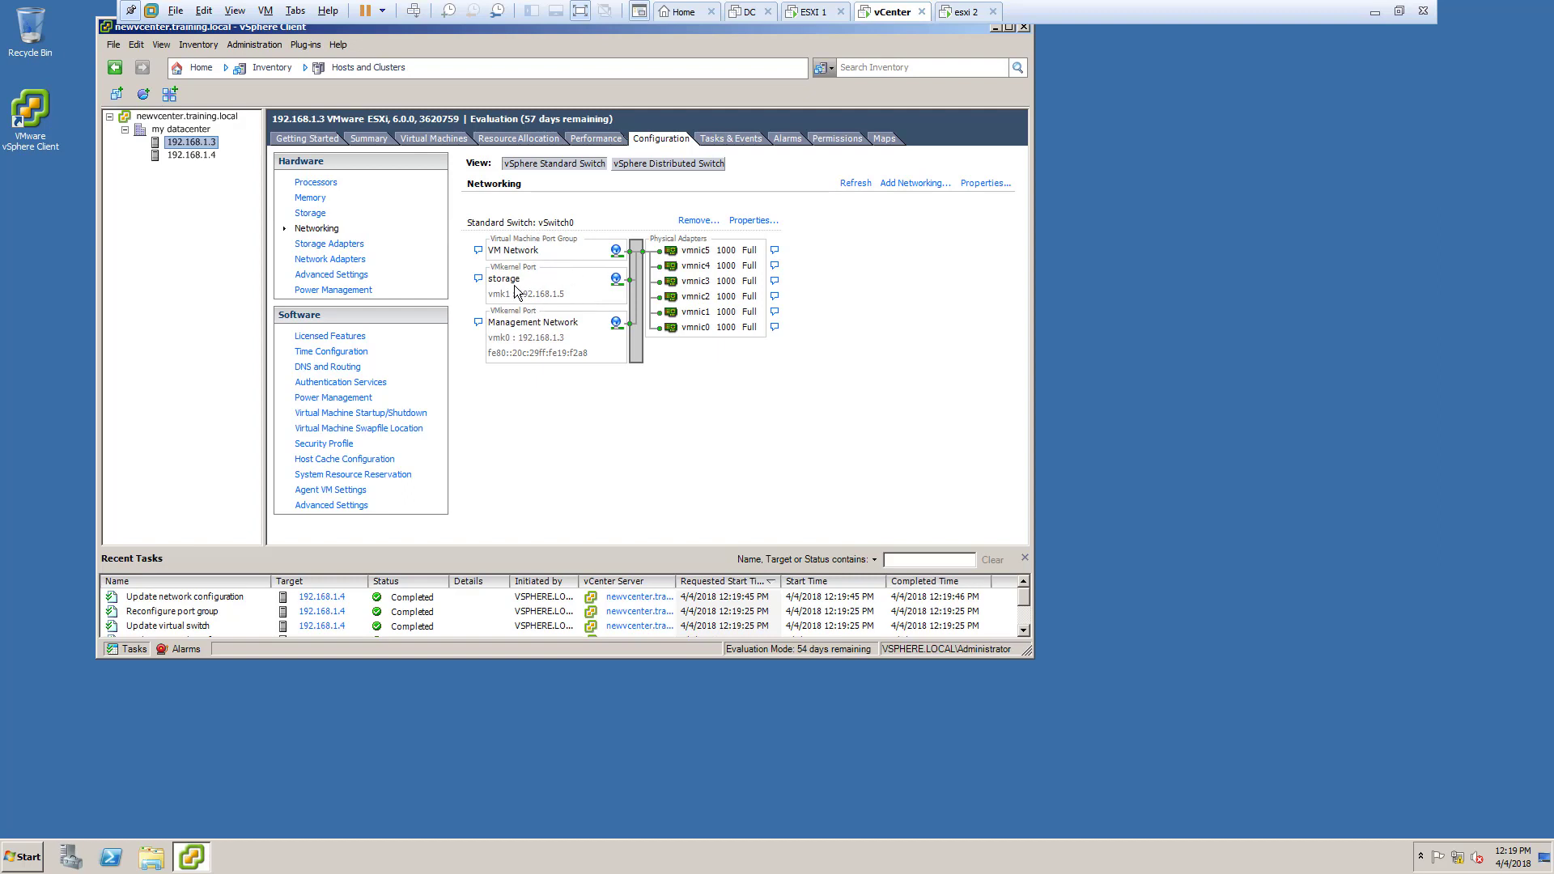
Step: Retry binding a VMkernel port to vmhba33 on 192.168.1.3, finding none compliant, and close
click(349, 245)
click(522, 208)
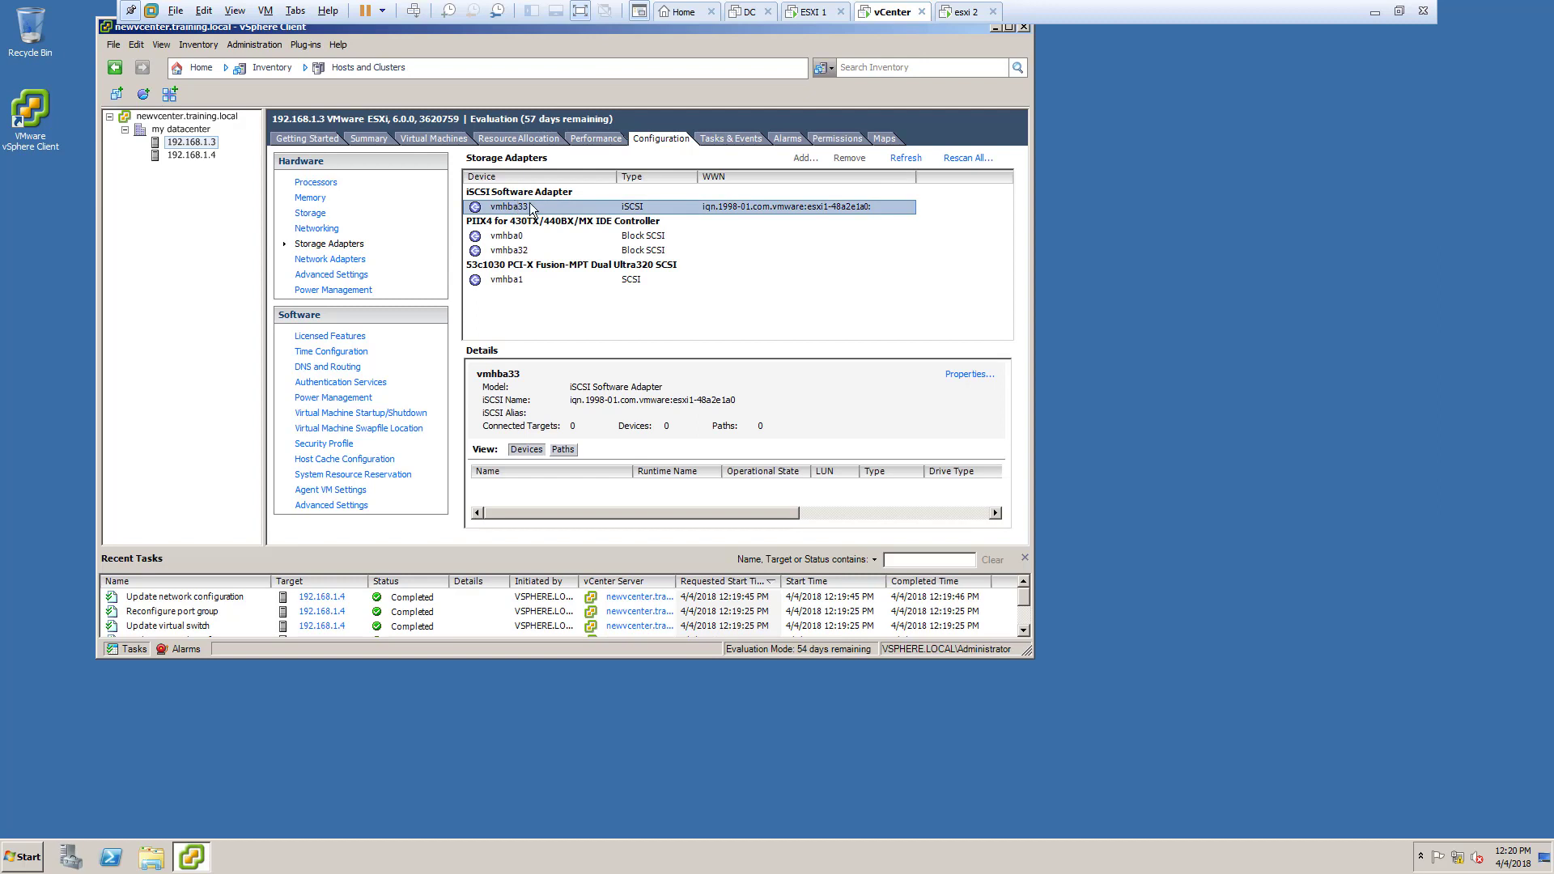
click(969, 376)
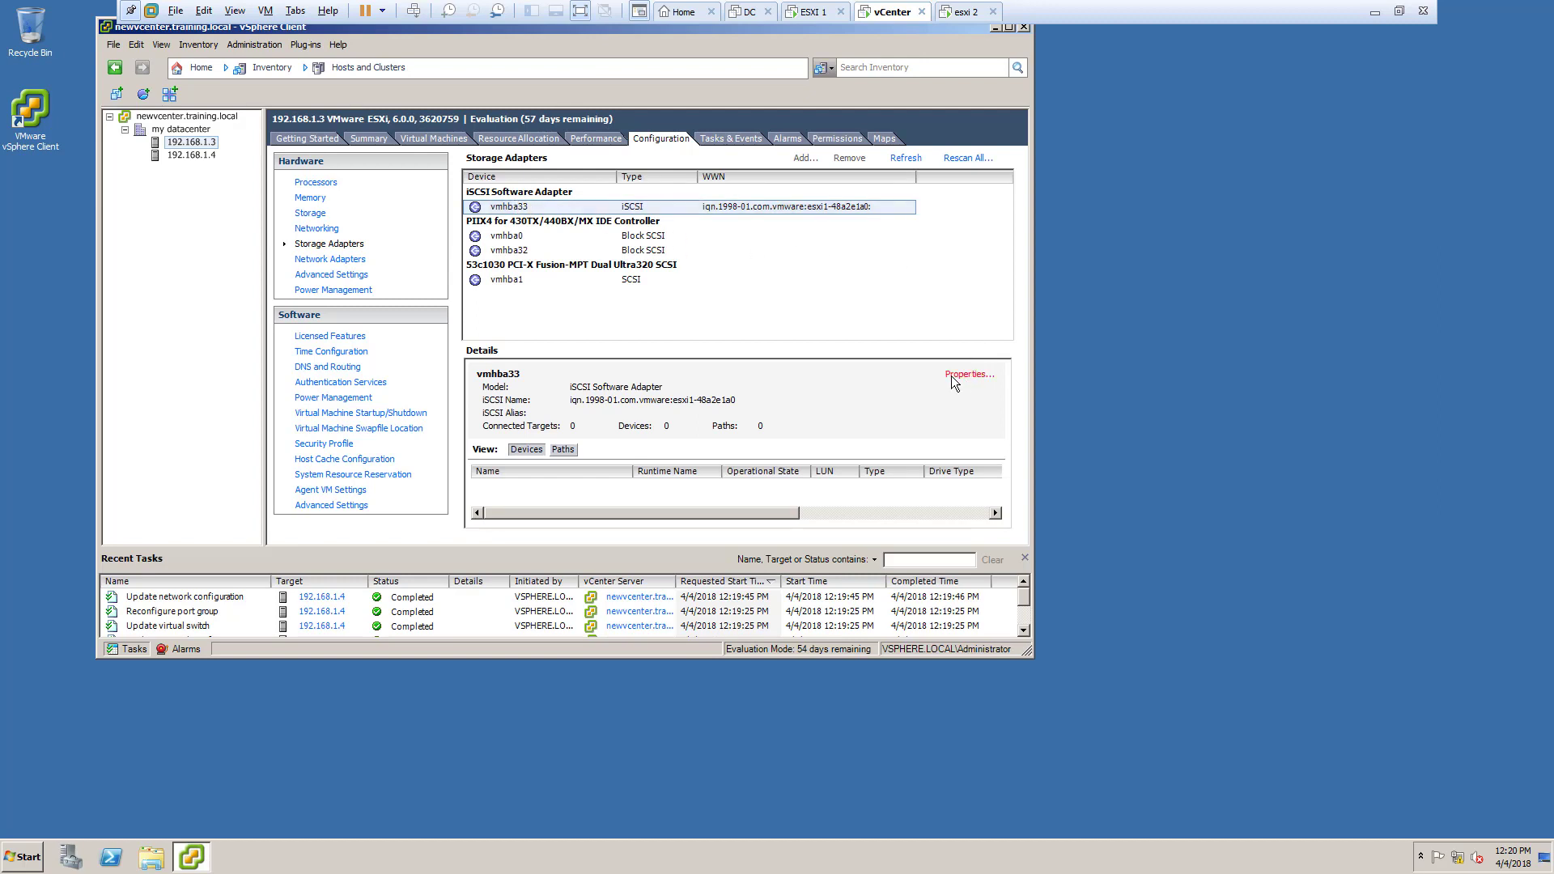
click(474, 135)
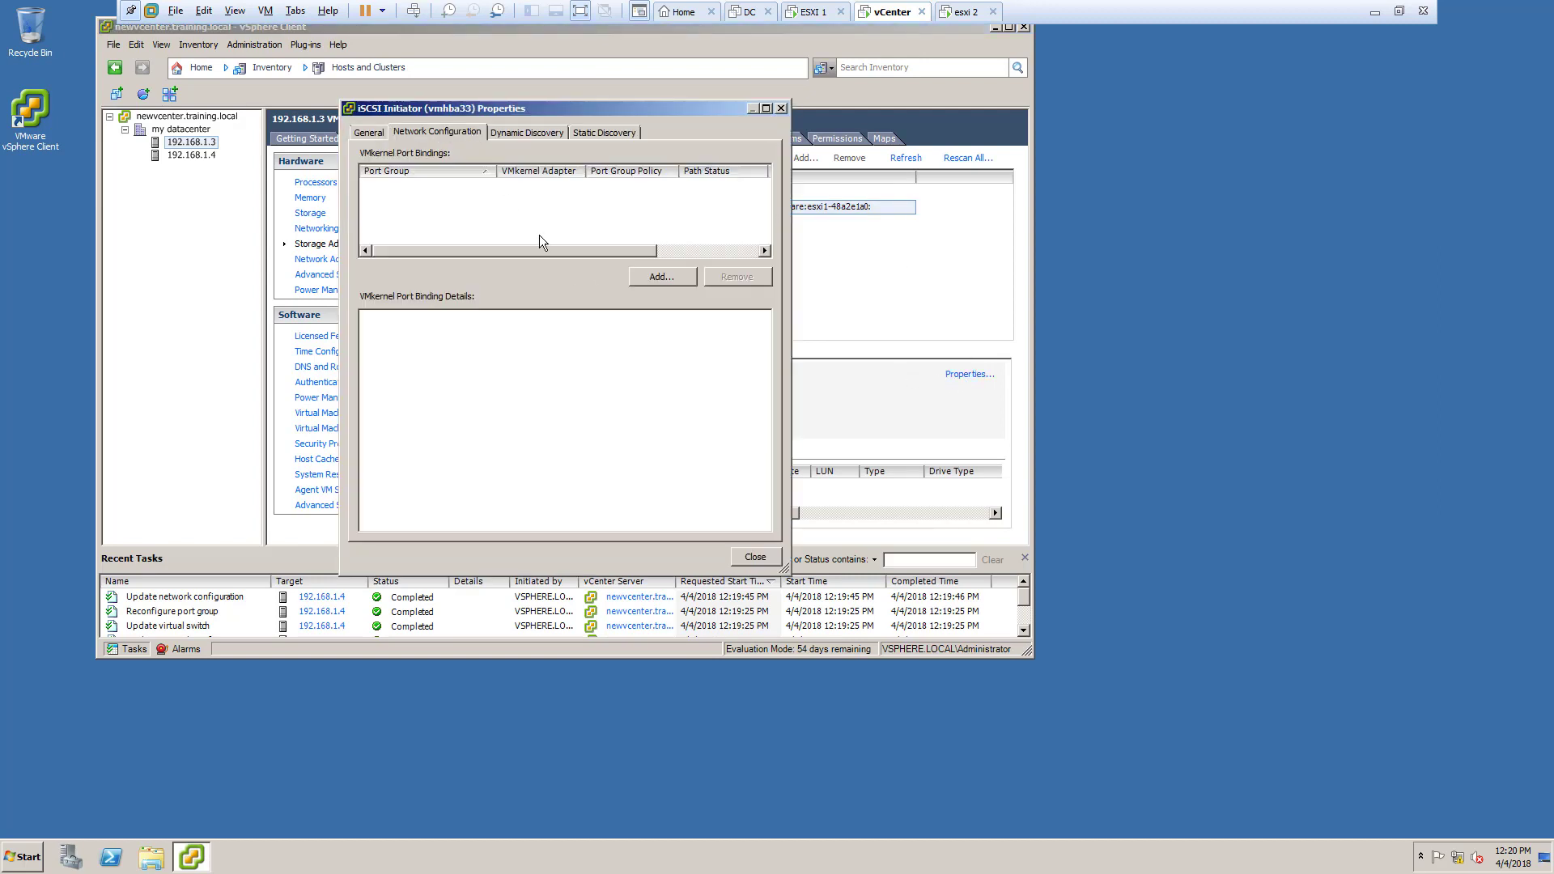
click(662, 277)
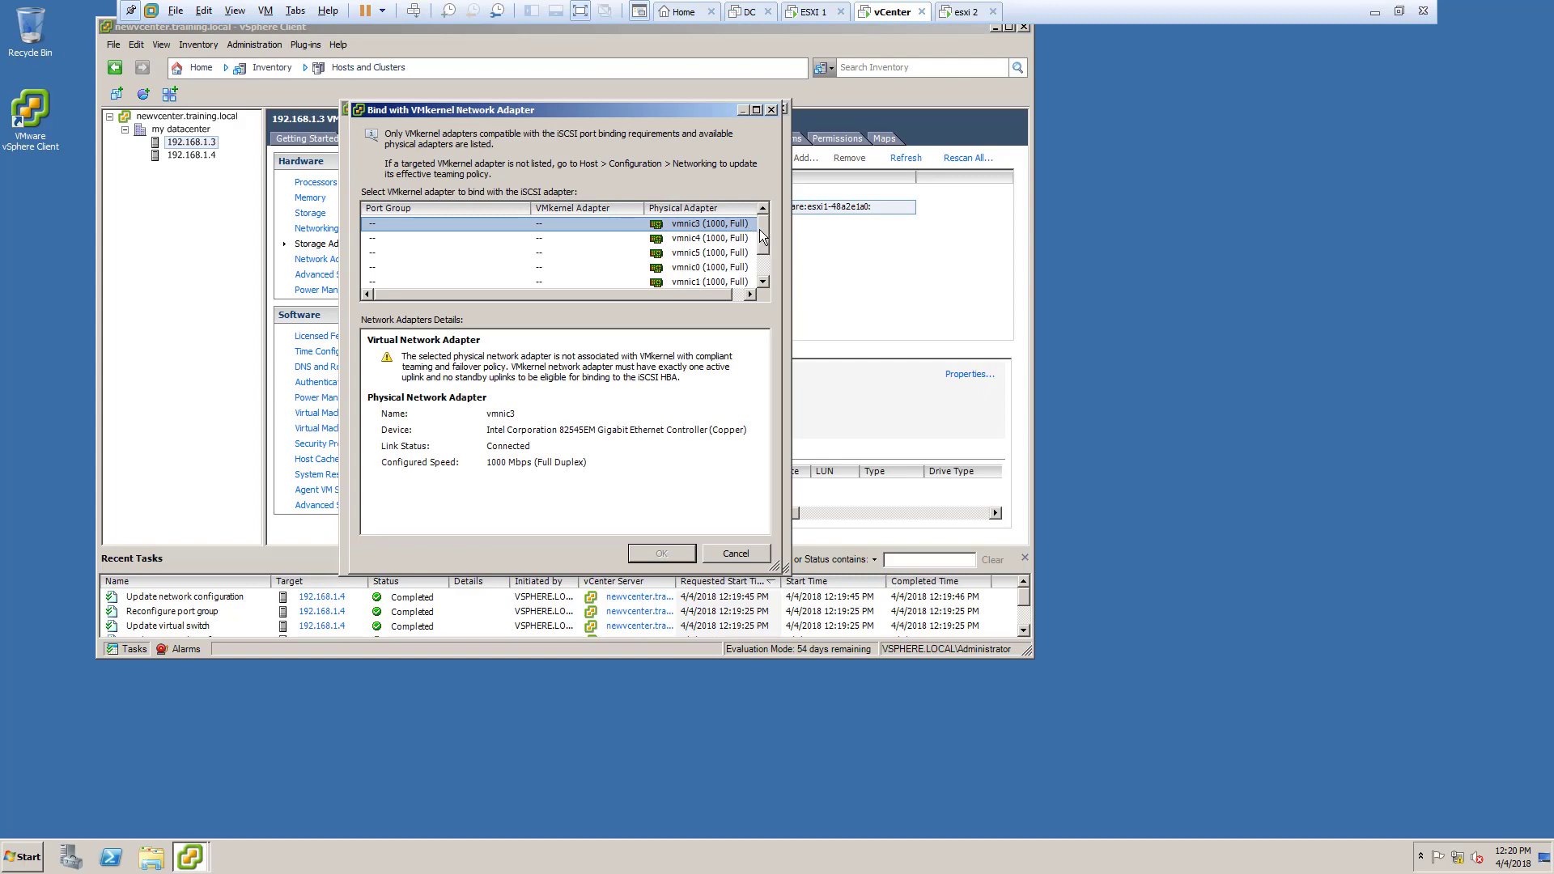
scroll(762, 235, down, 1)
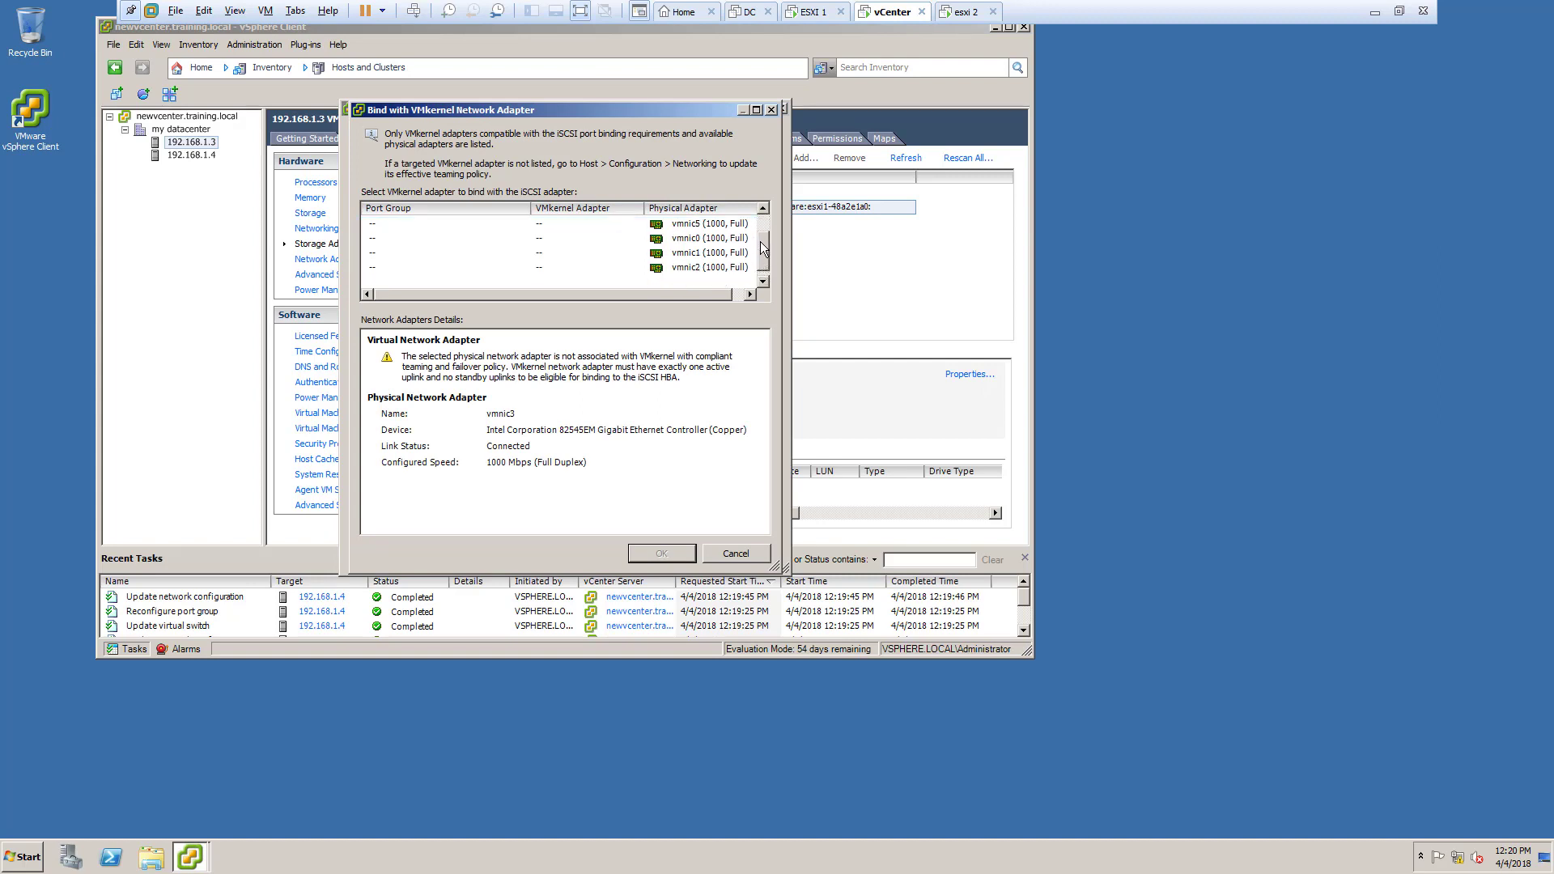
mouse_move(761, 246)
mouse_down()
mouse_move(765, 226)
mouse_move(761, 242)
mouse_up()
click(724, 557)
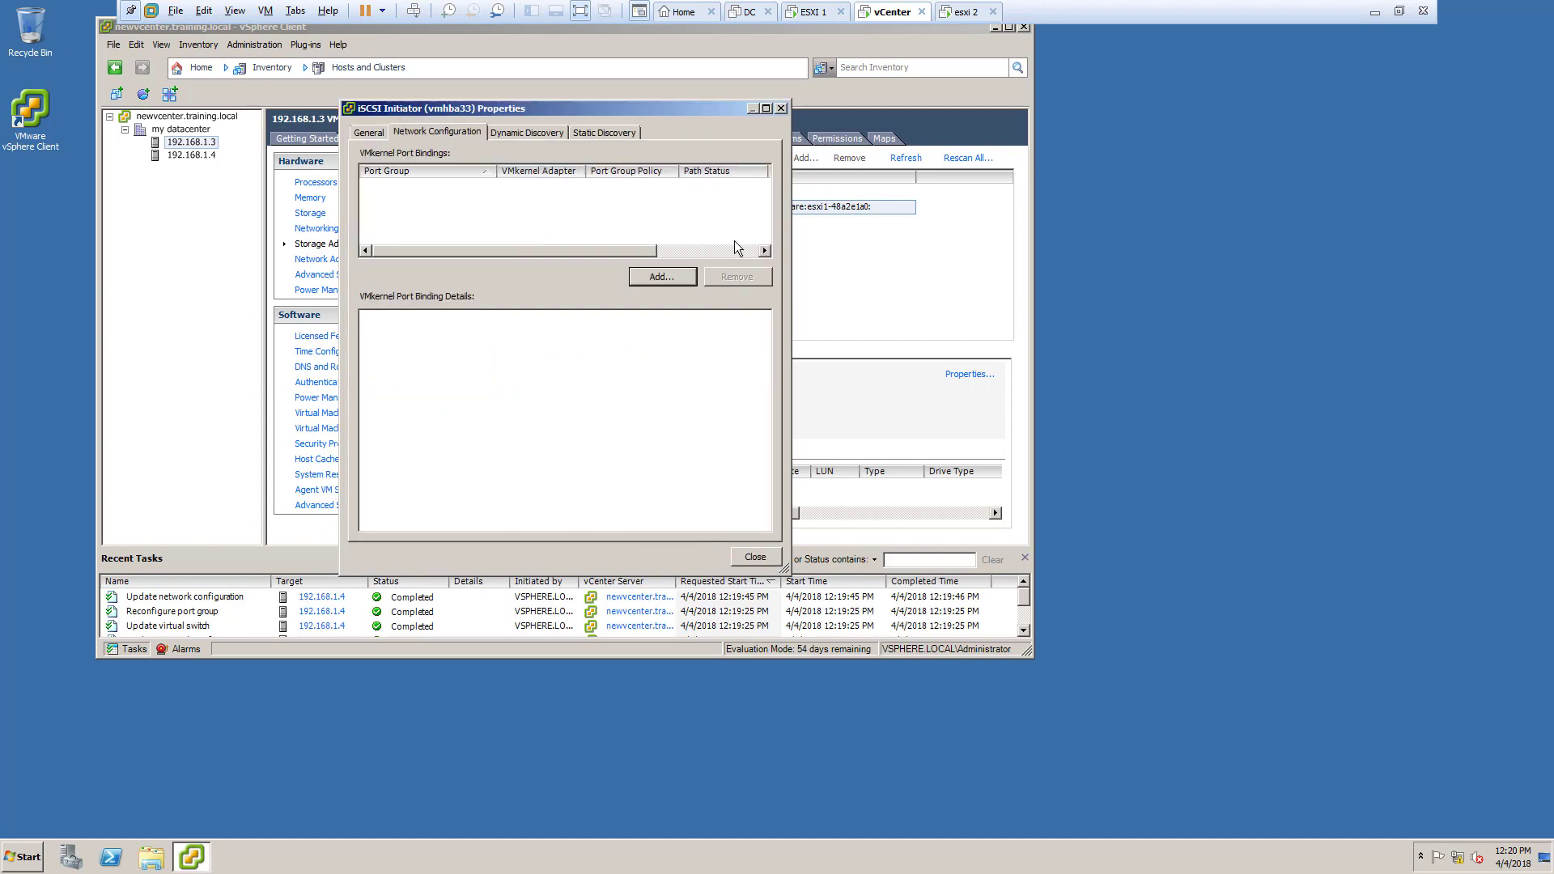
click(781, 109)
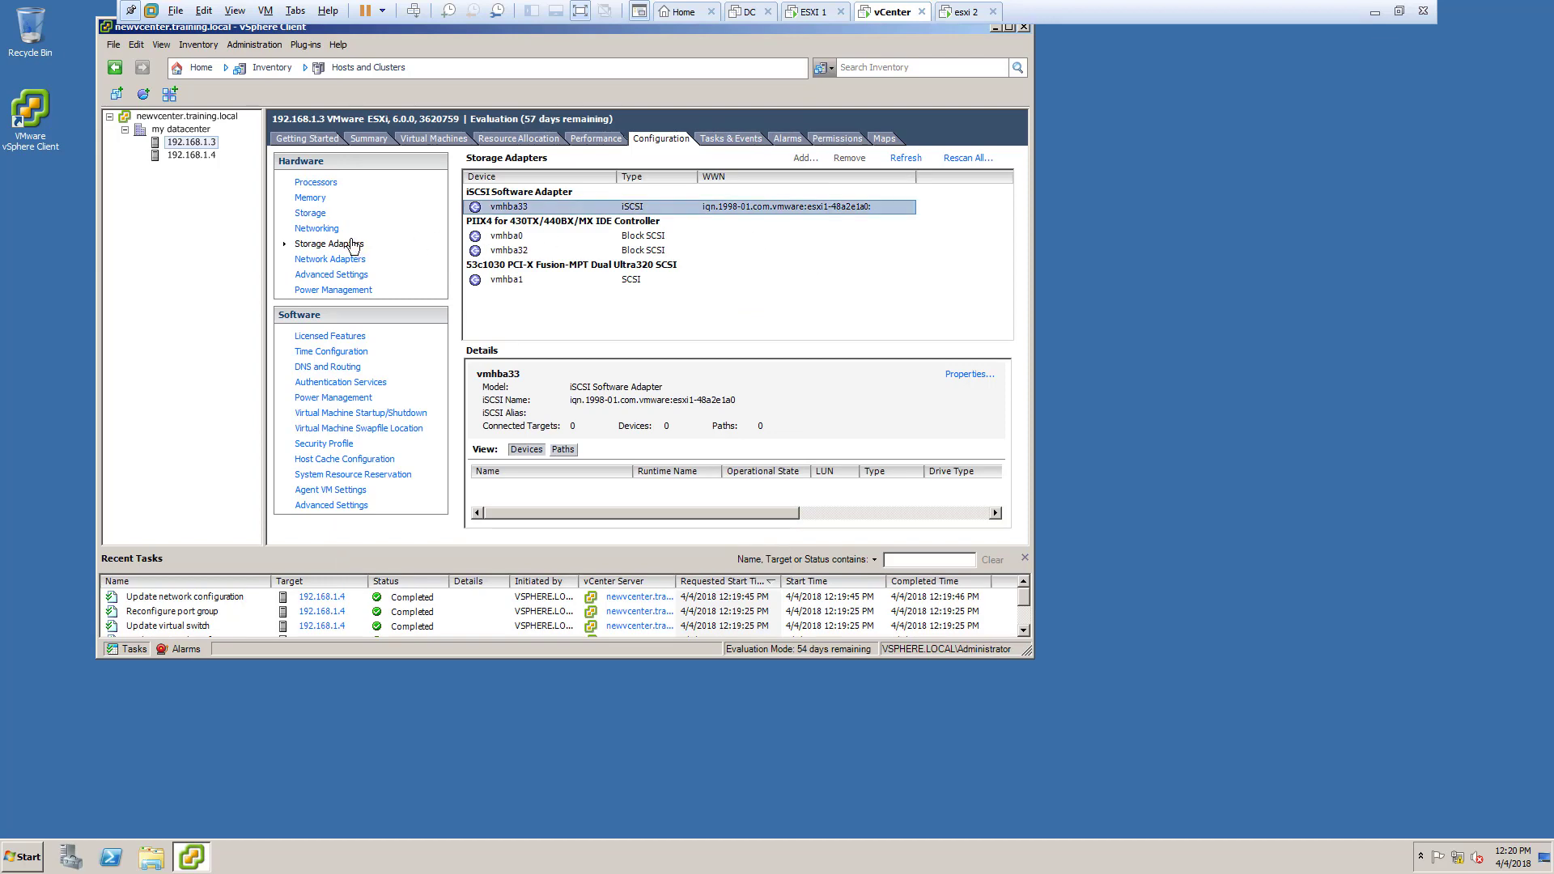
Step: On host 192.168.1.3, make the storage port group override the switch failover order under NIC Teaming and save
click(319, 229)
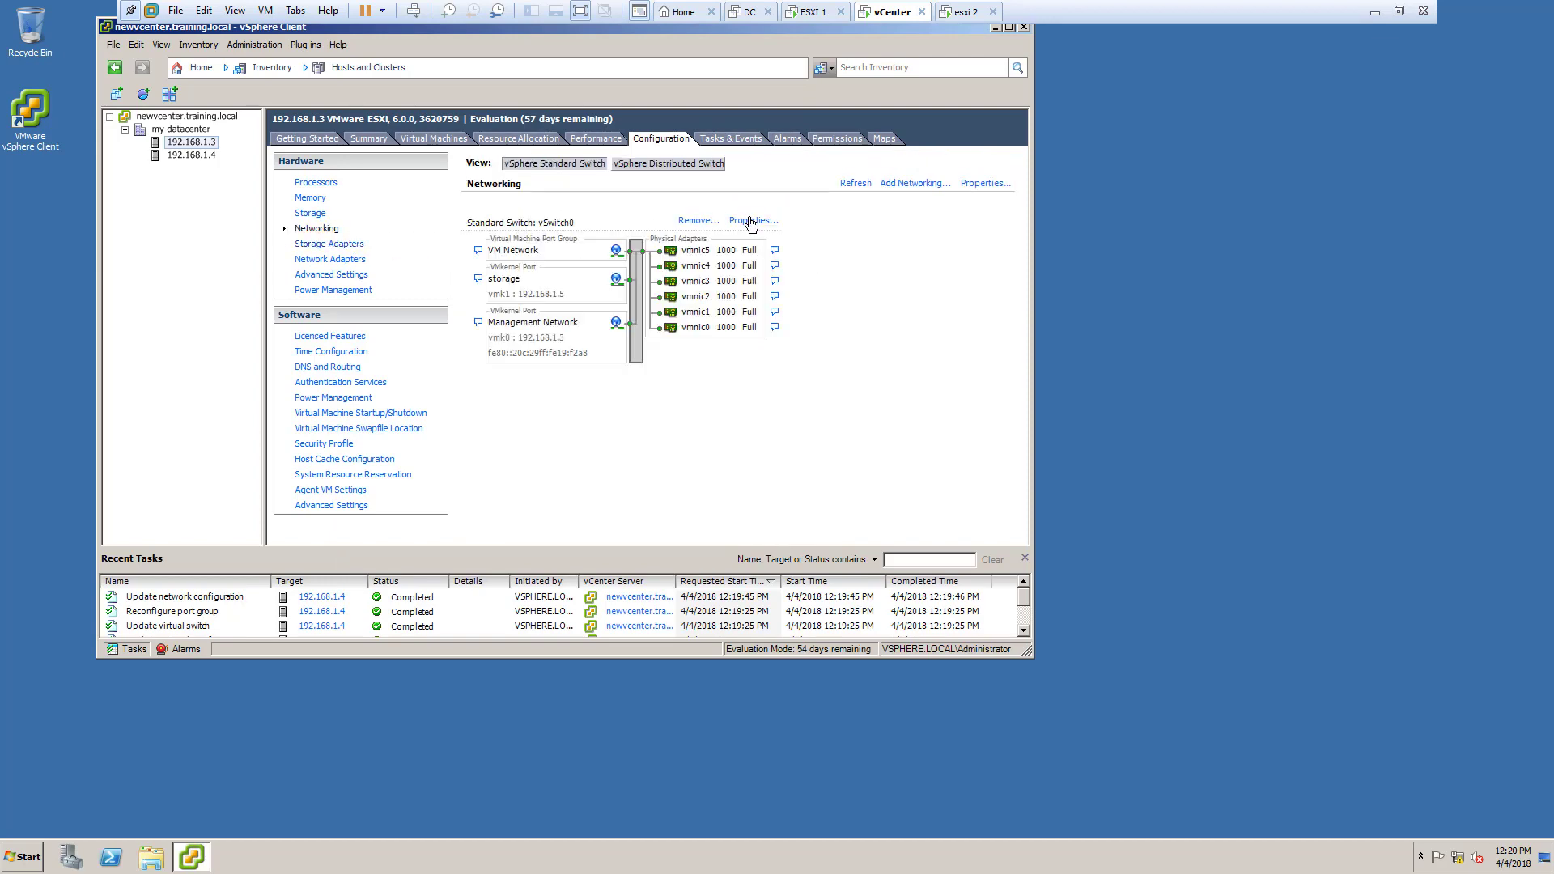
click(736, 221)
click(400, 216)
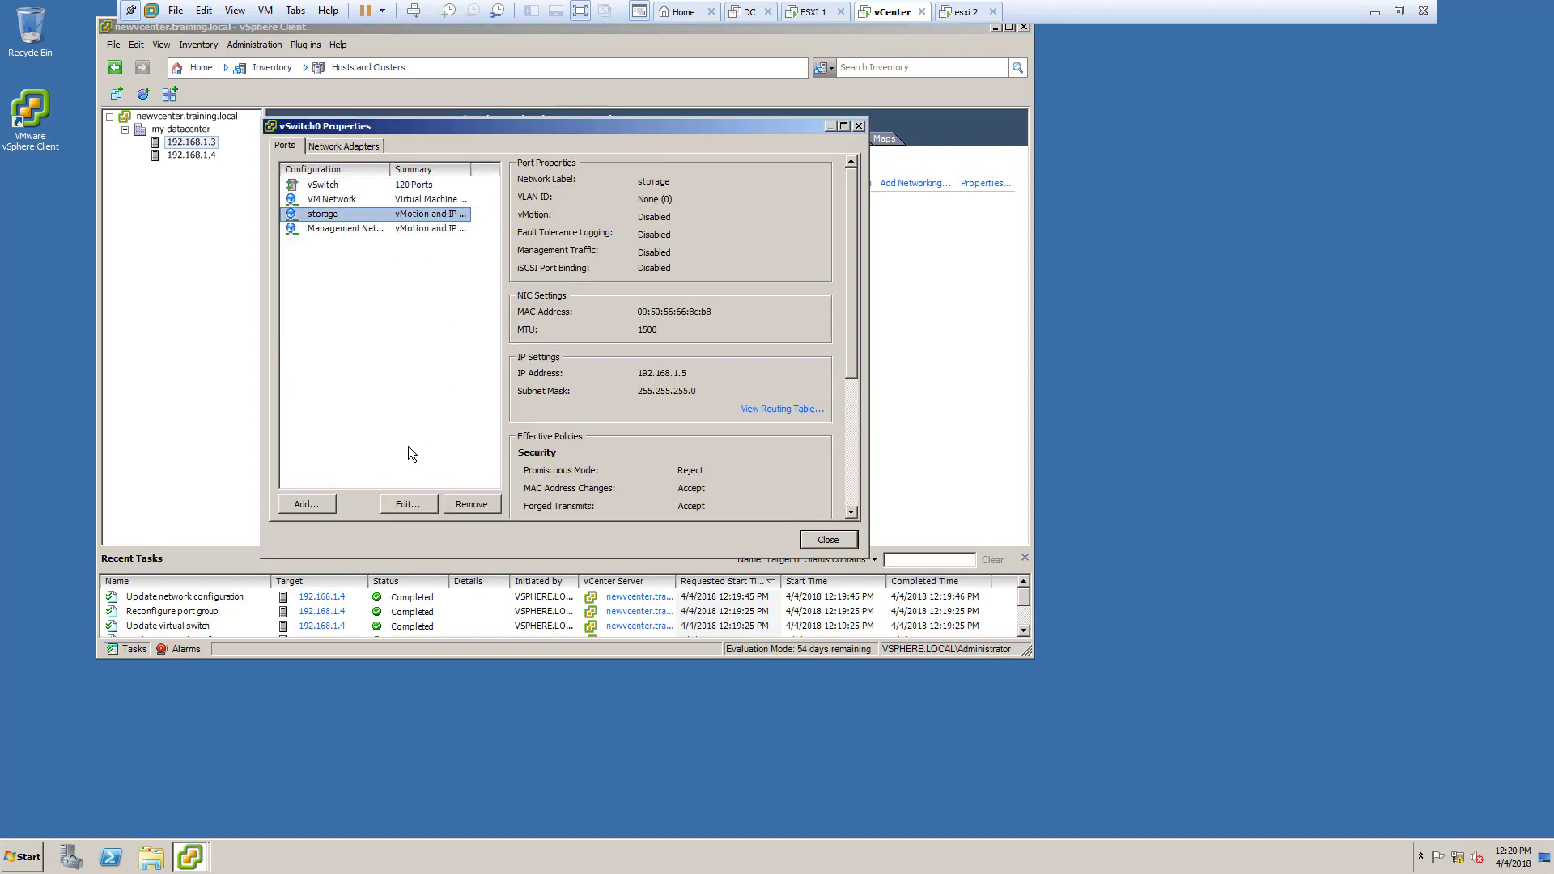
click(405, 505)
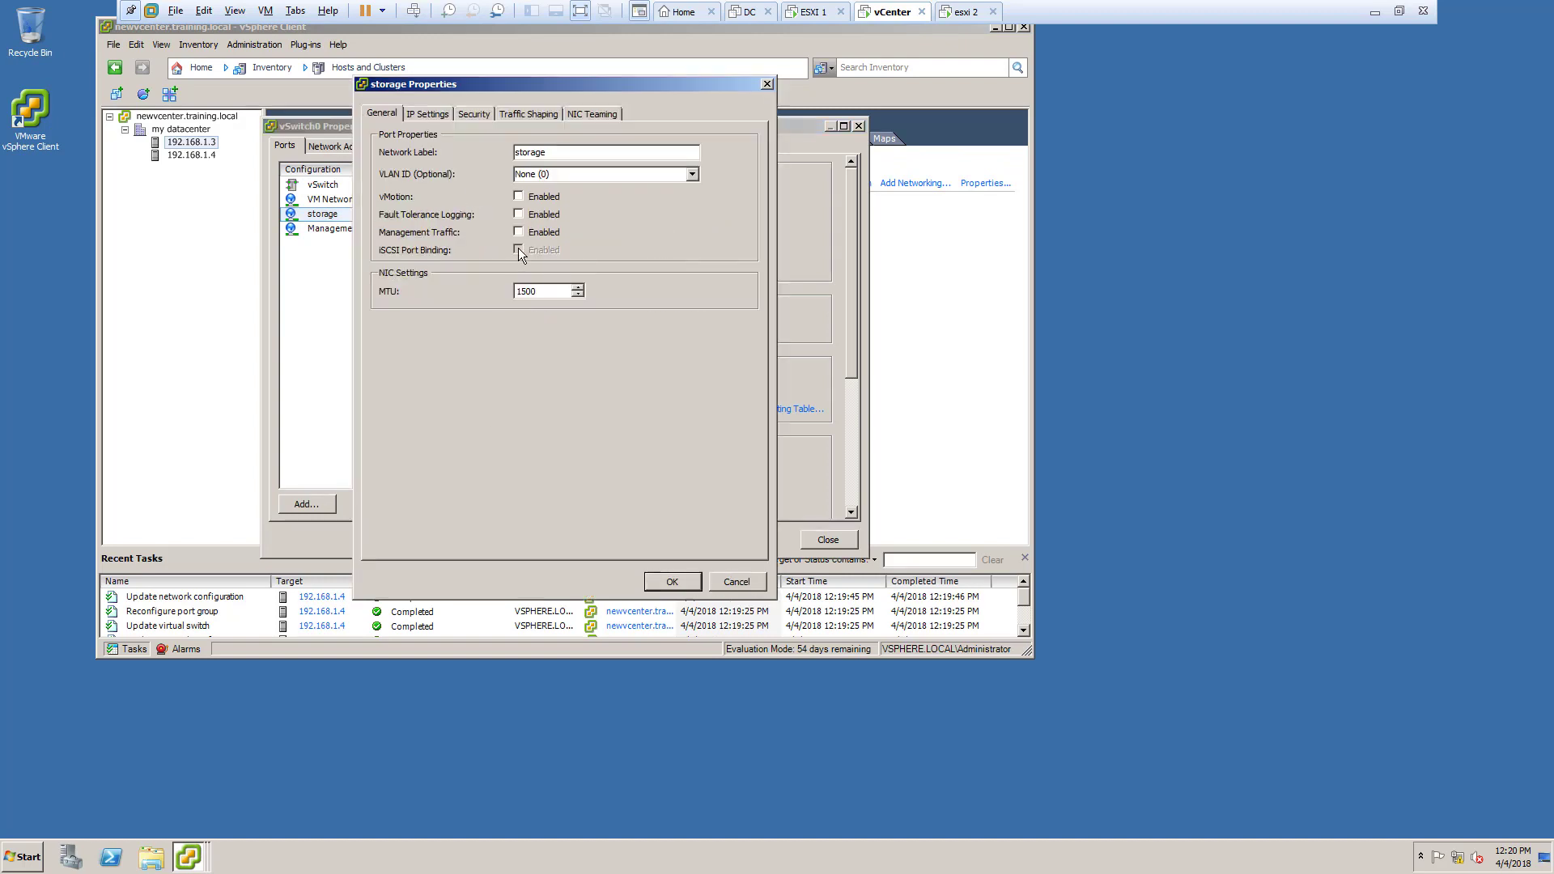
click(445, 115)
click(487, 116)
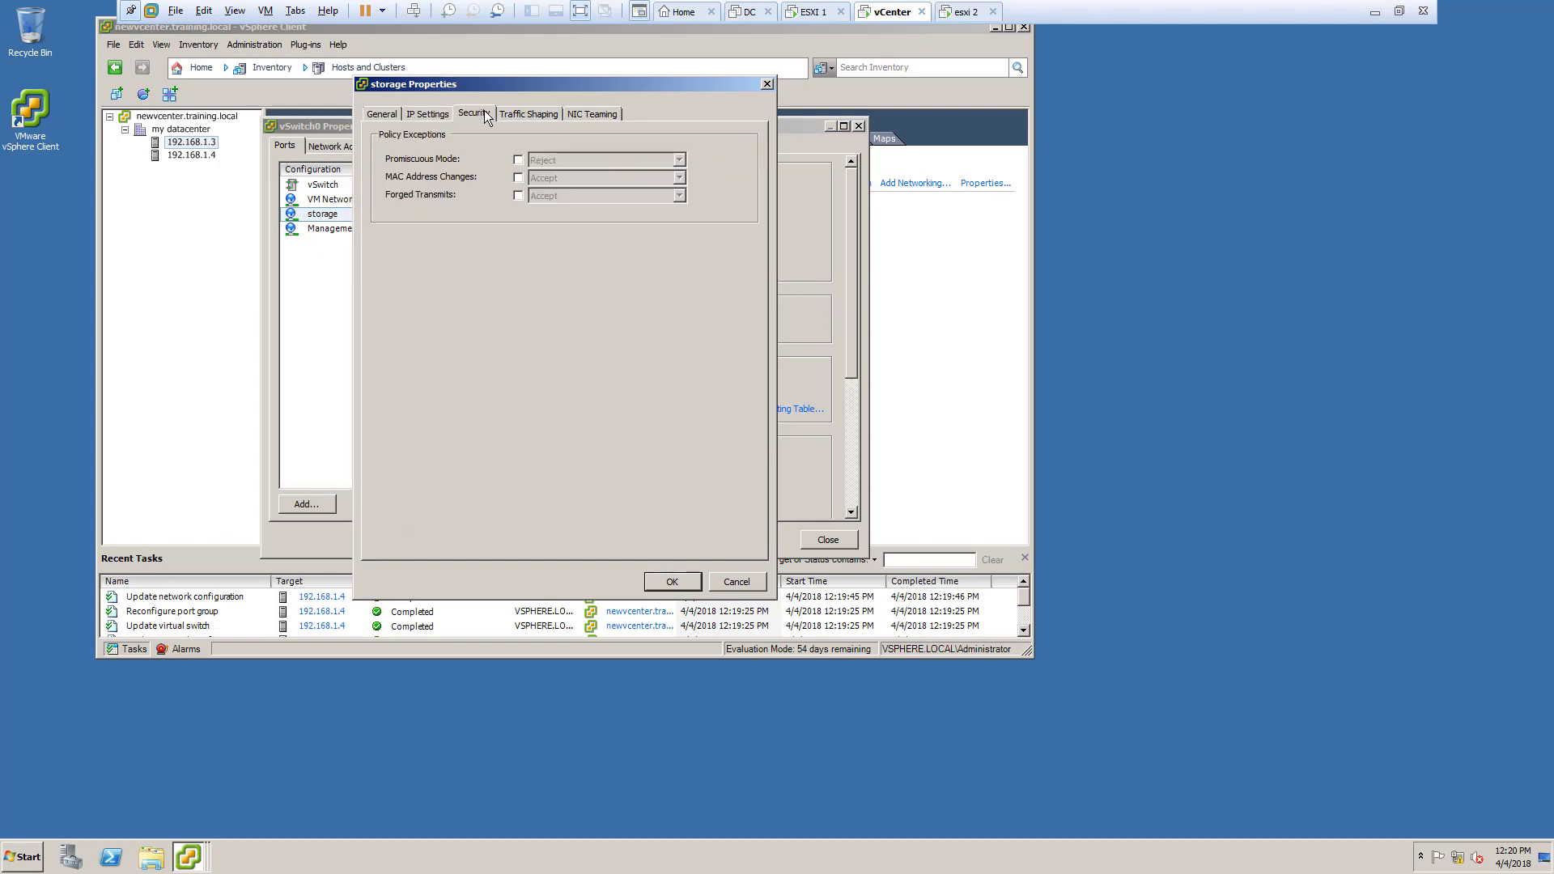
click(516, 116)
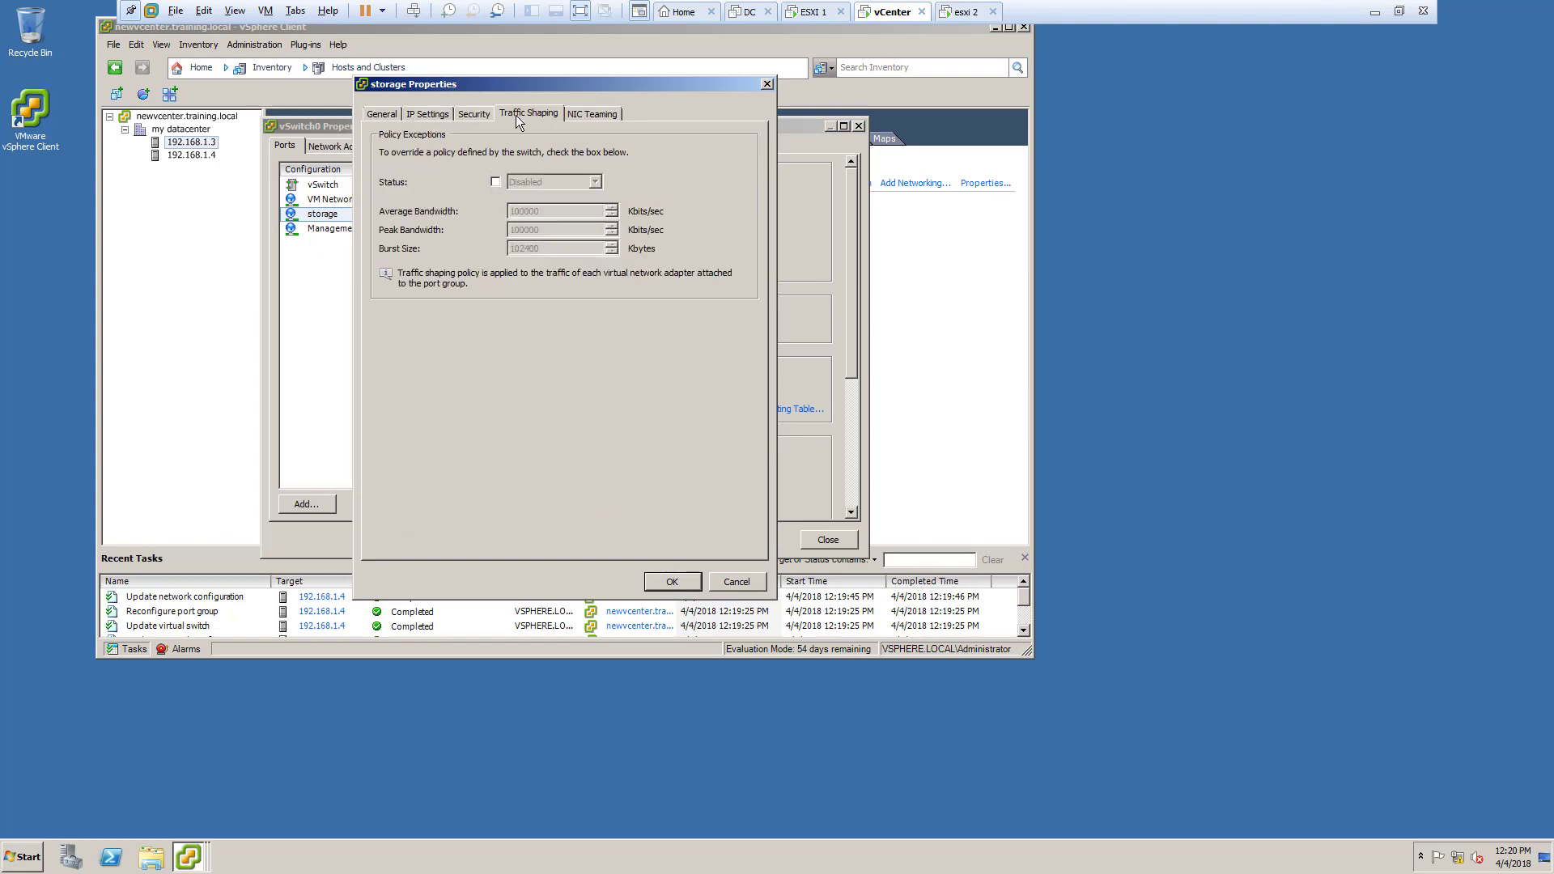
click(593, 113)
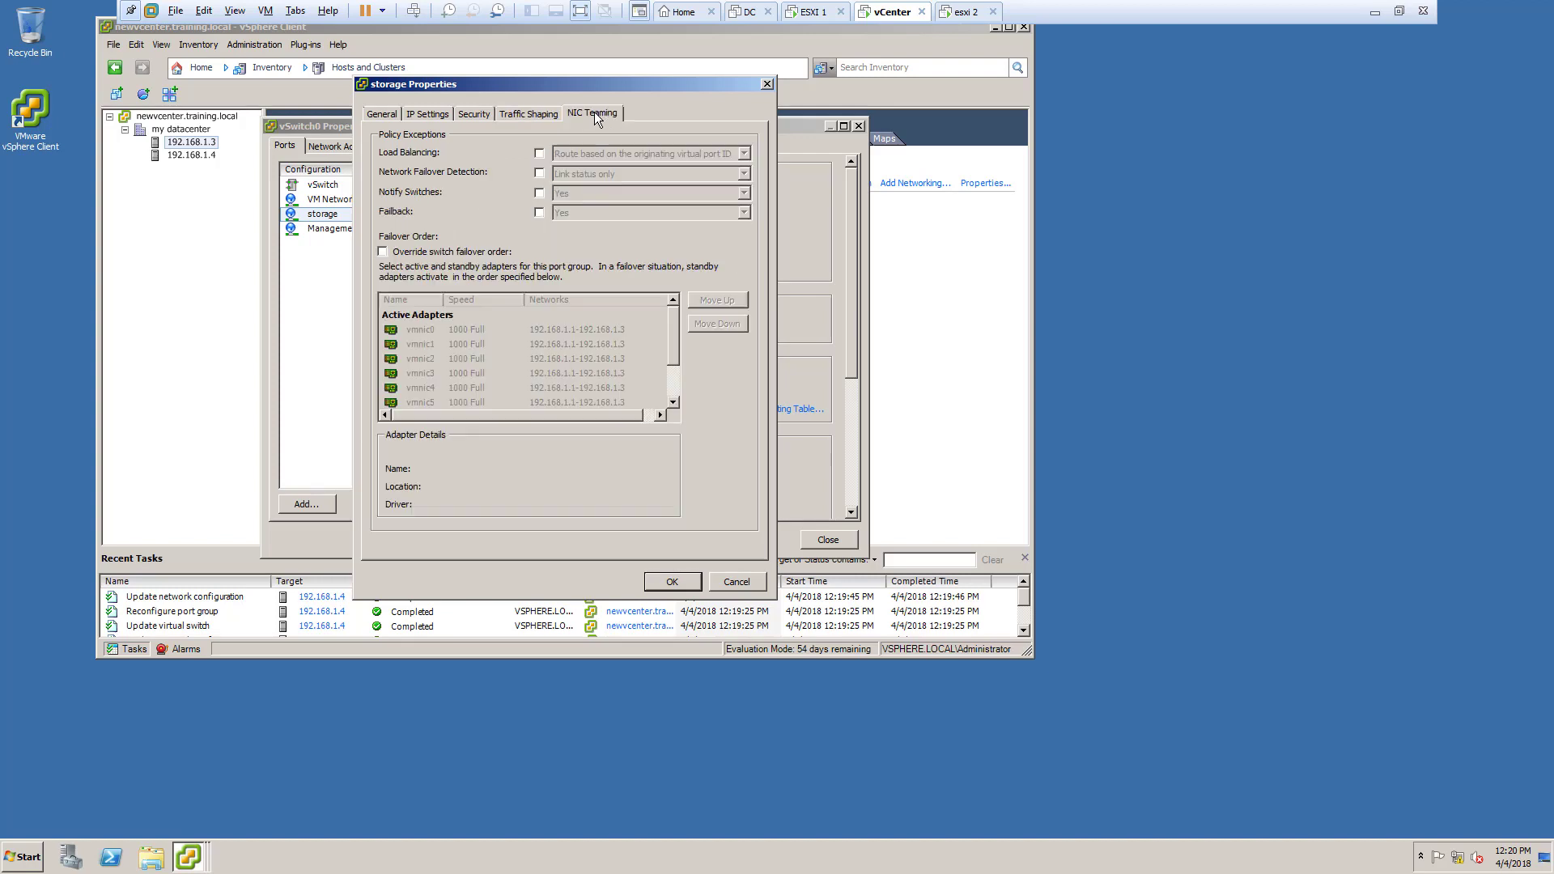
click(403, 253)
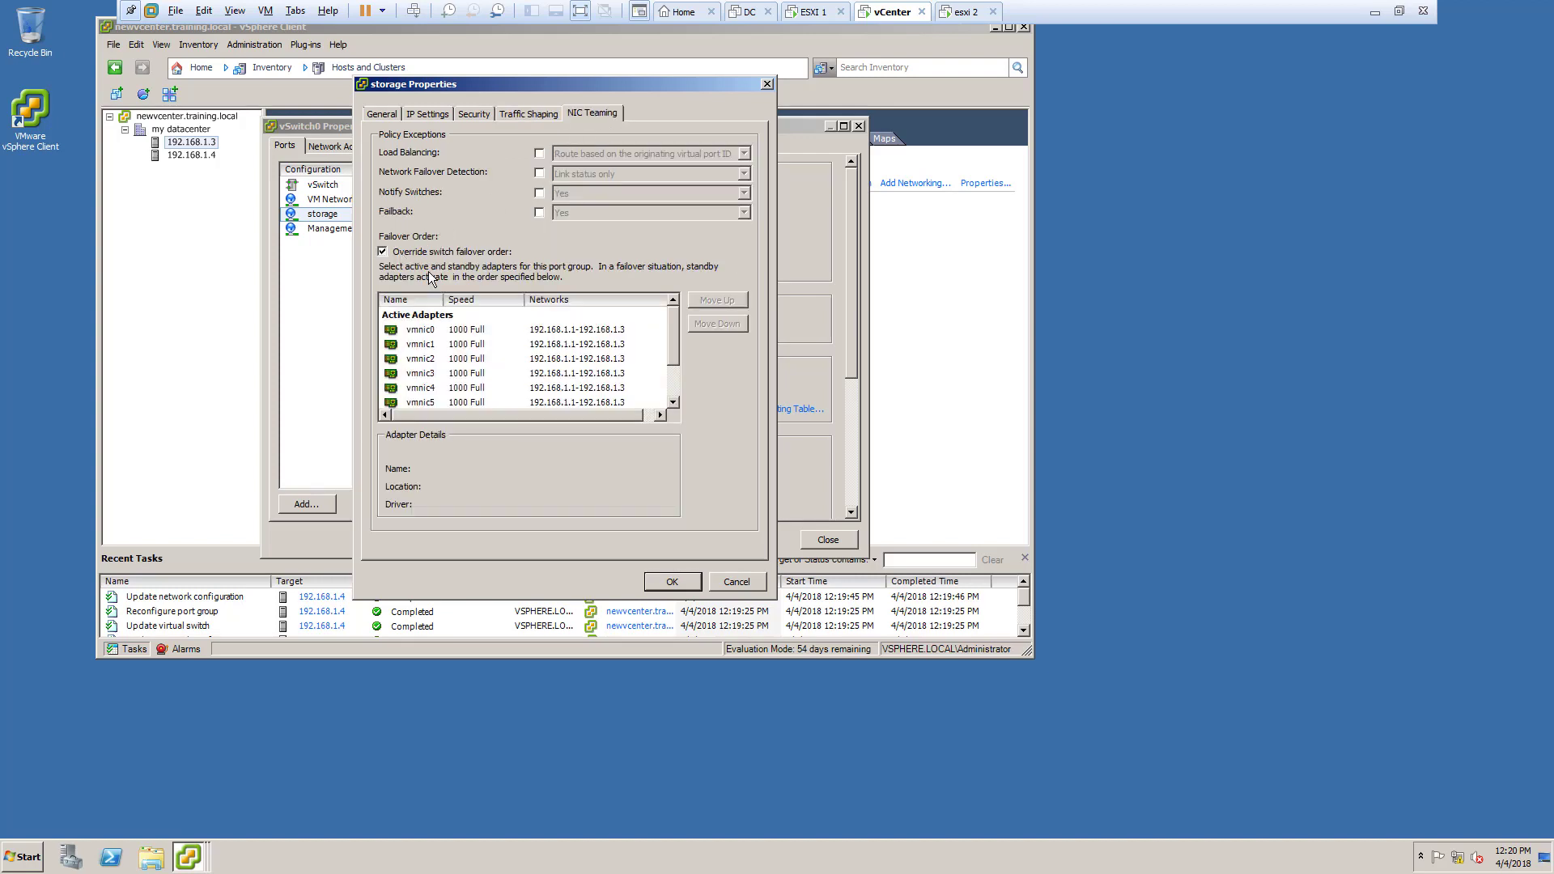
click(670, 582)
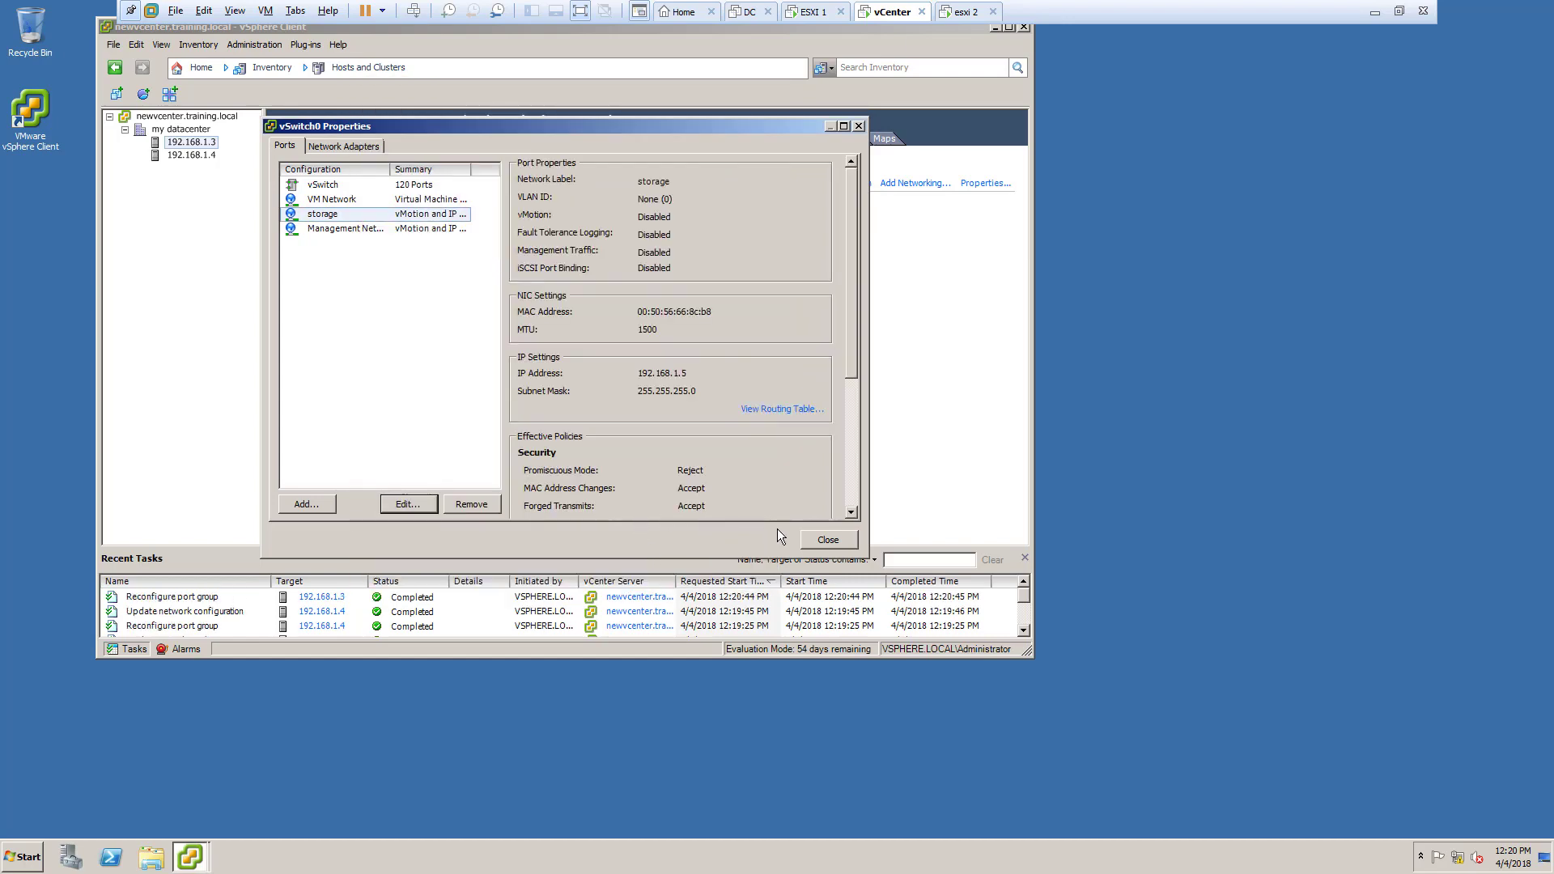
click(824, 540)
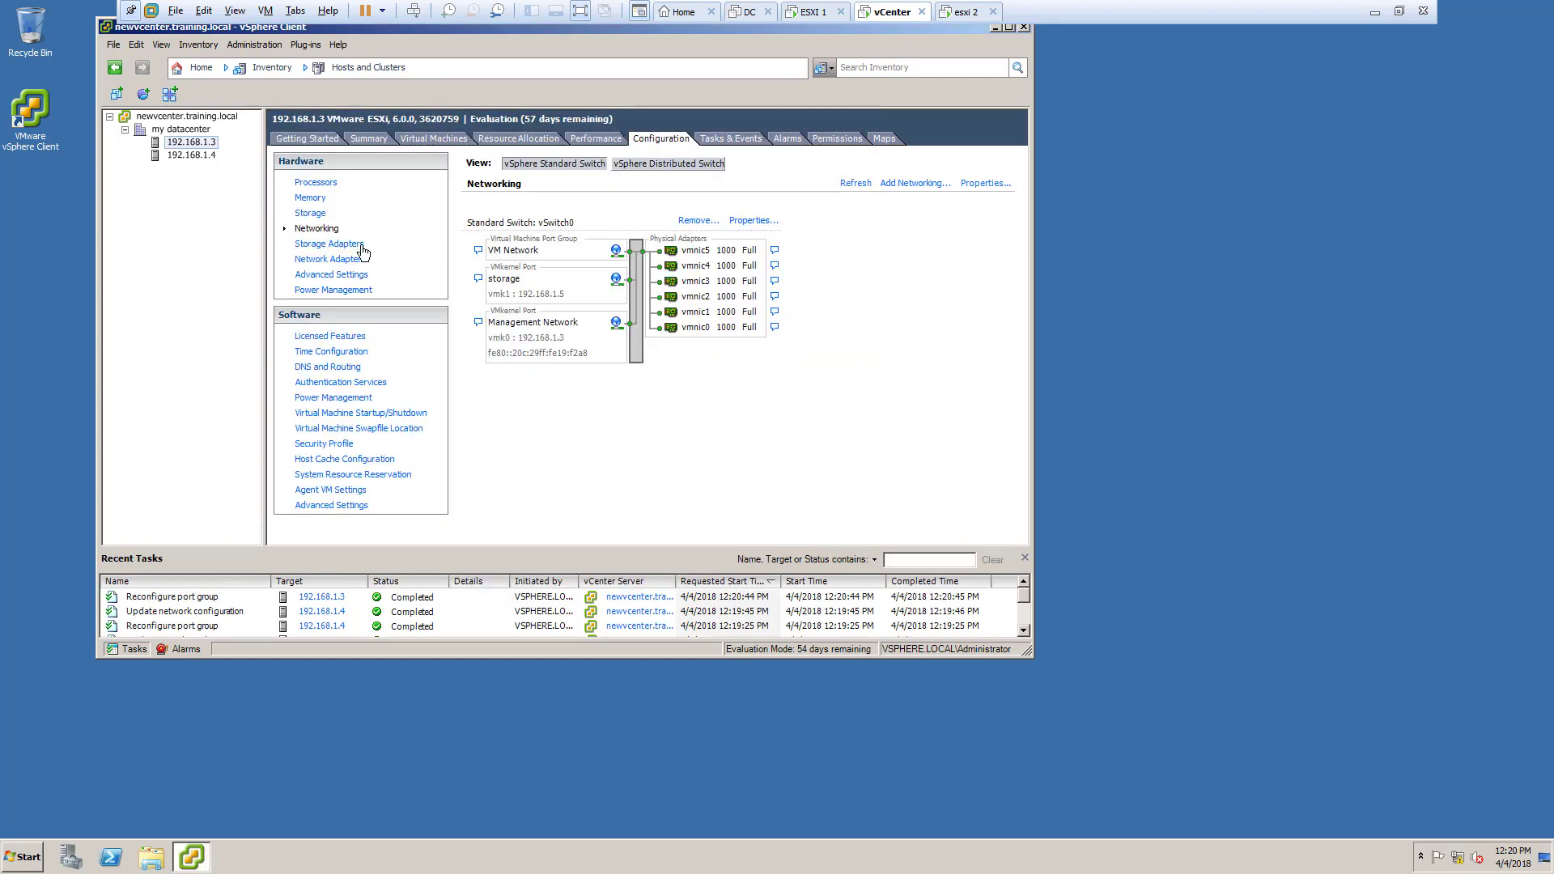
Step: Rescan all of host 192.168.1.3's storage adapters for devices and VMFS volumes
click(361, 247)
click(957, 162)
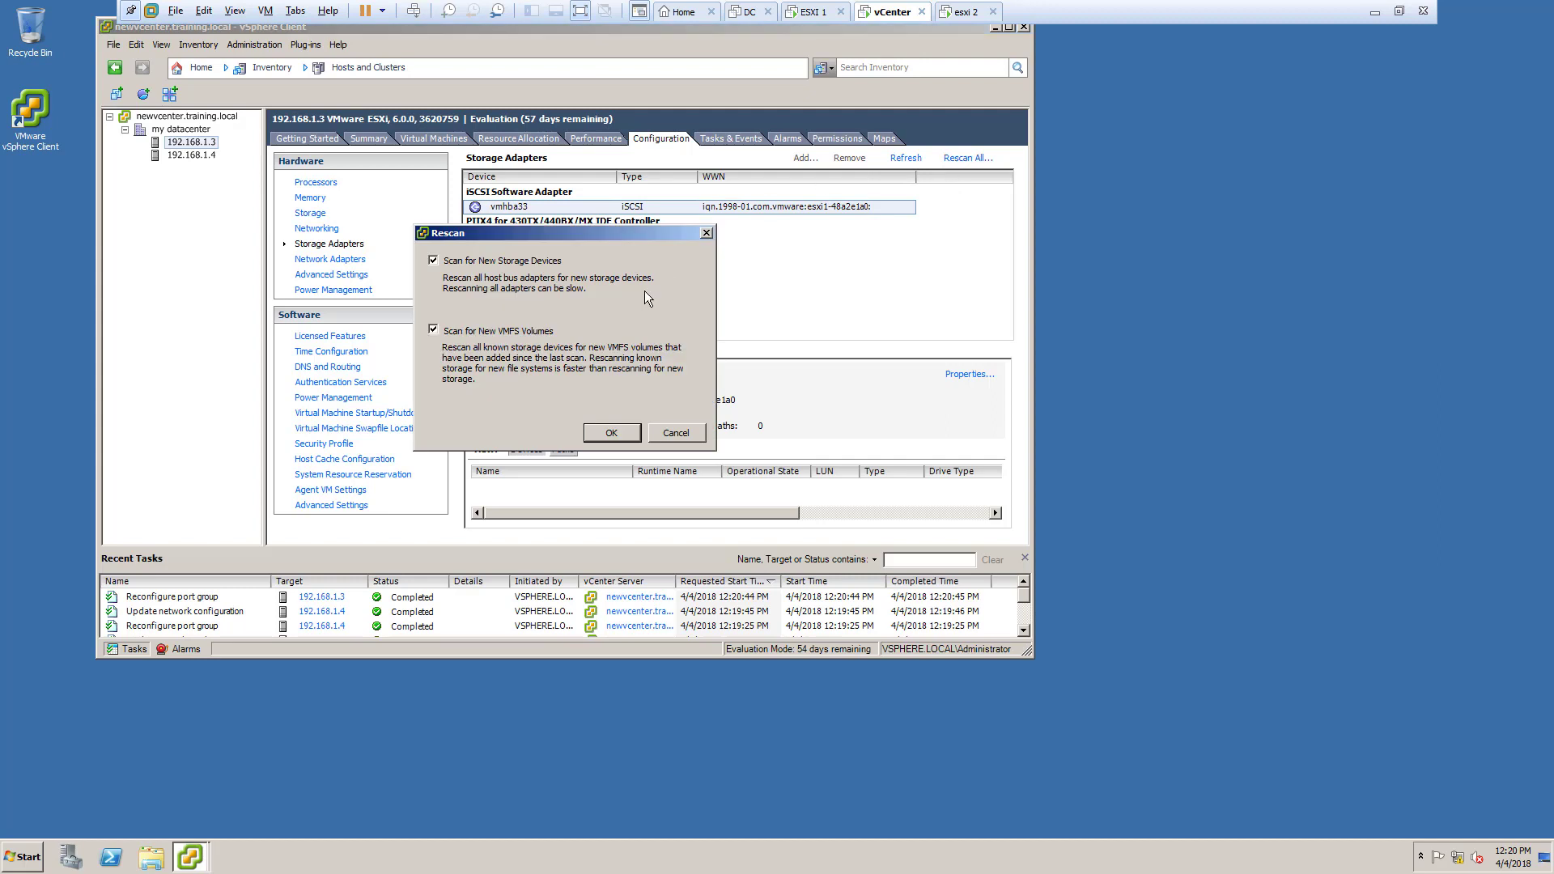
click(611, 434)
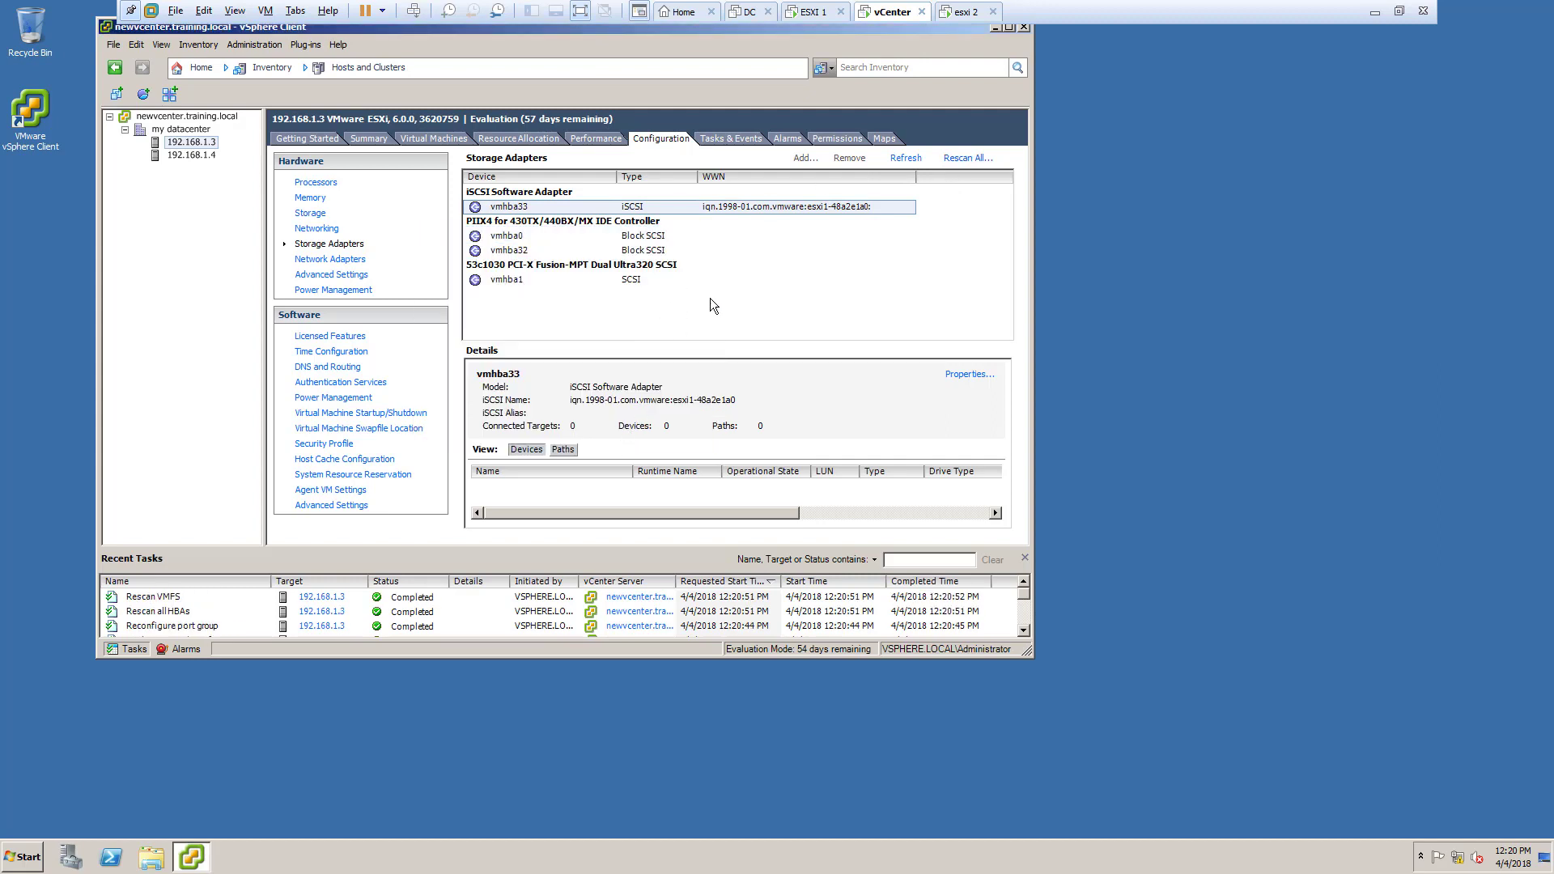
Step: Try binding a VMkernel port to iSCSI adapter vmhba33, abandoning it since none is compliant
click(971, 376)
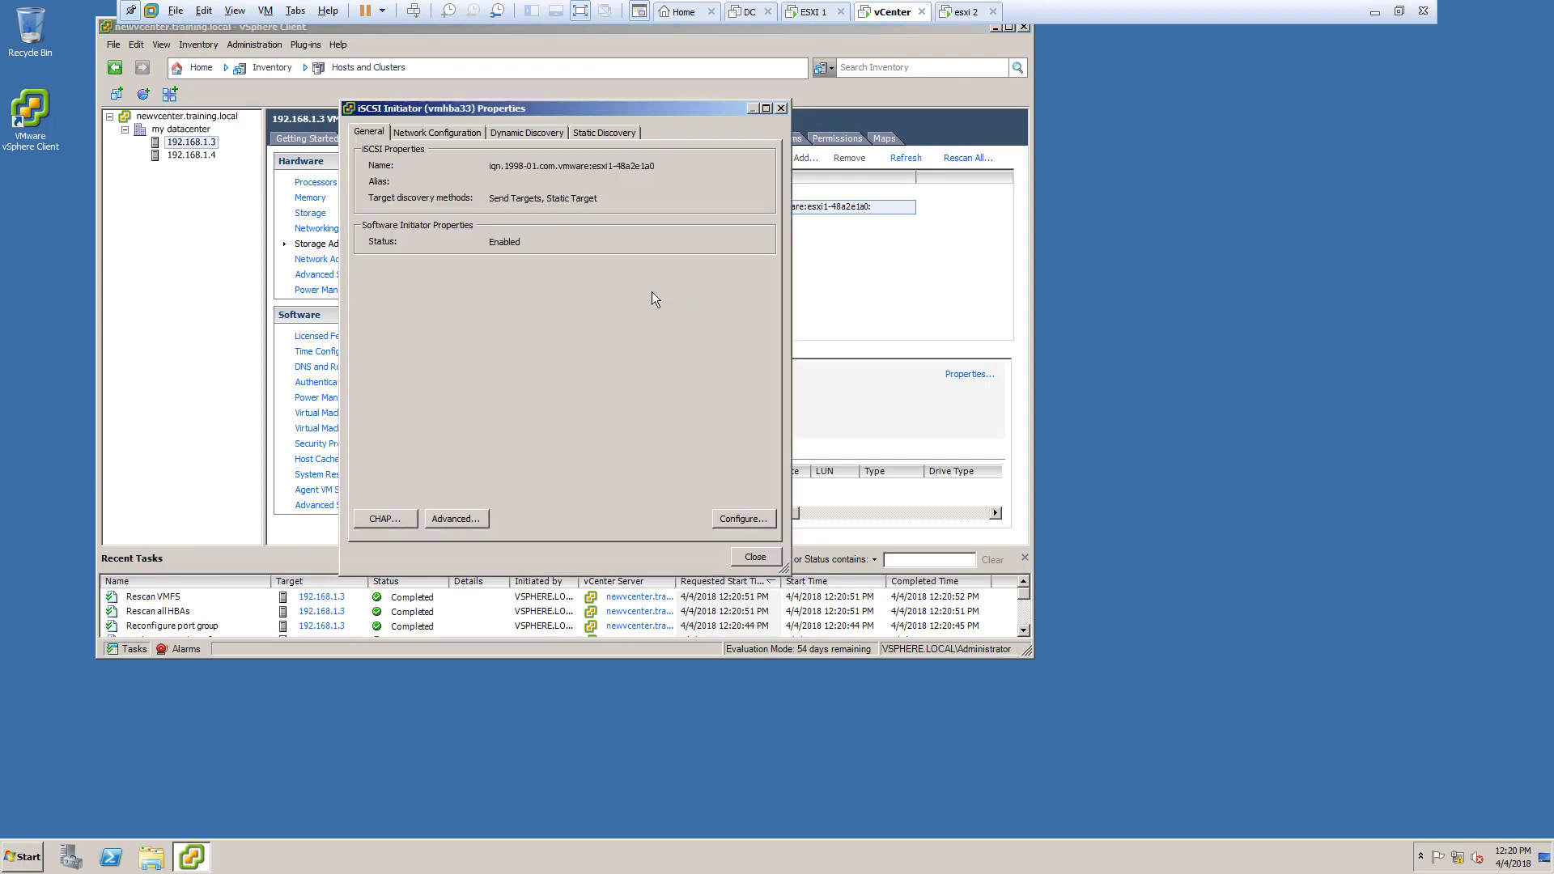
click(474, 133)
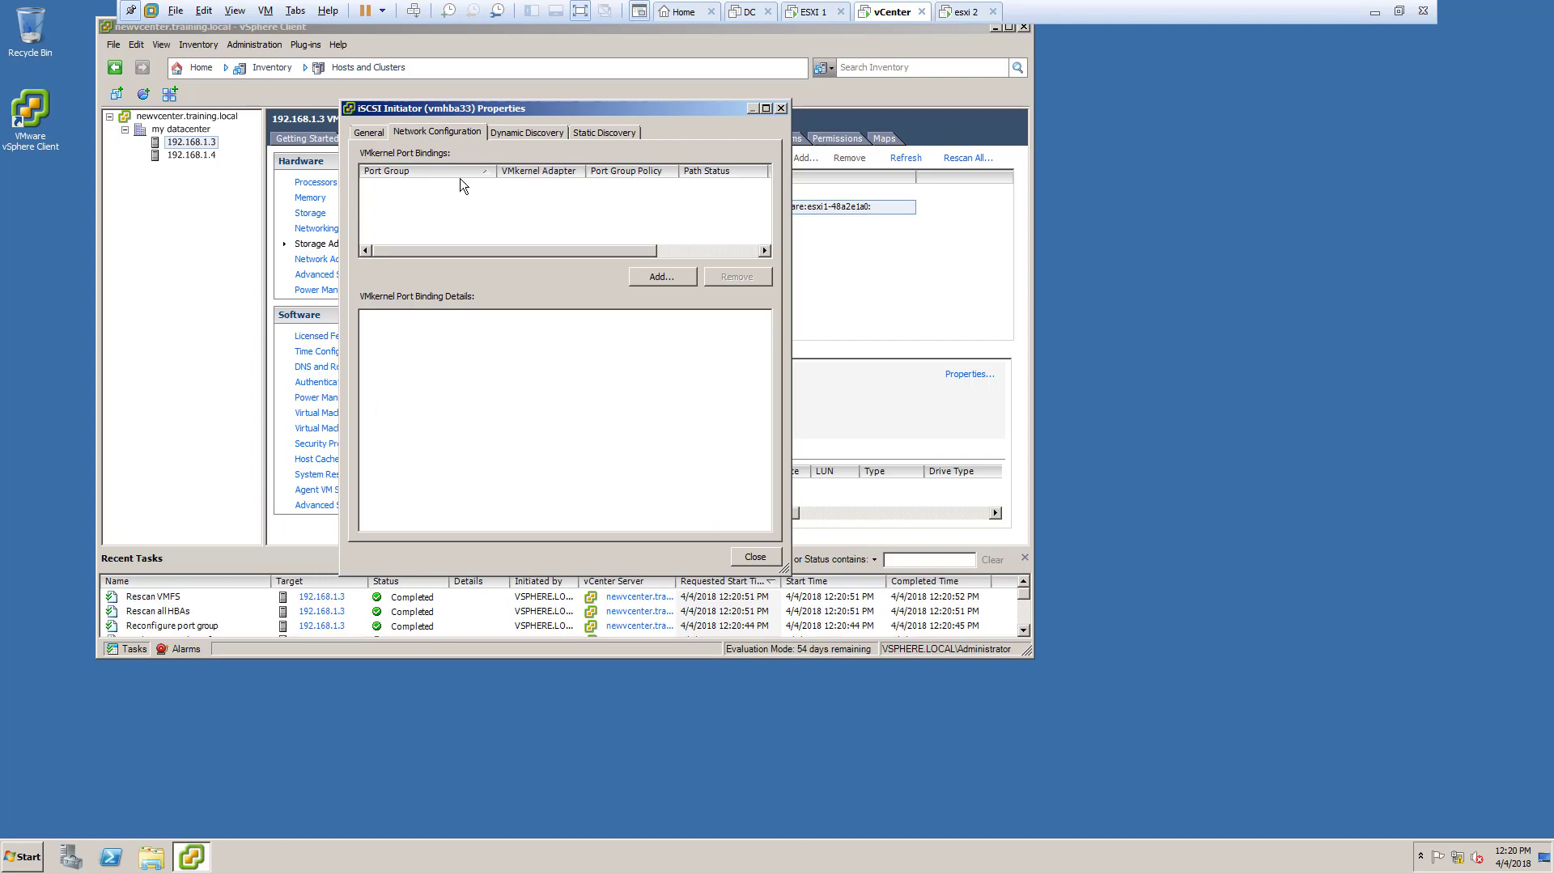
click(635, 277)
scroll(622, 246, down, 1)
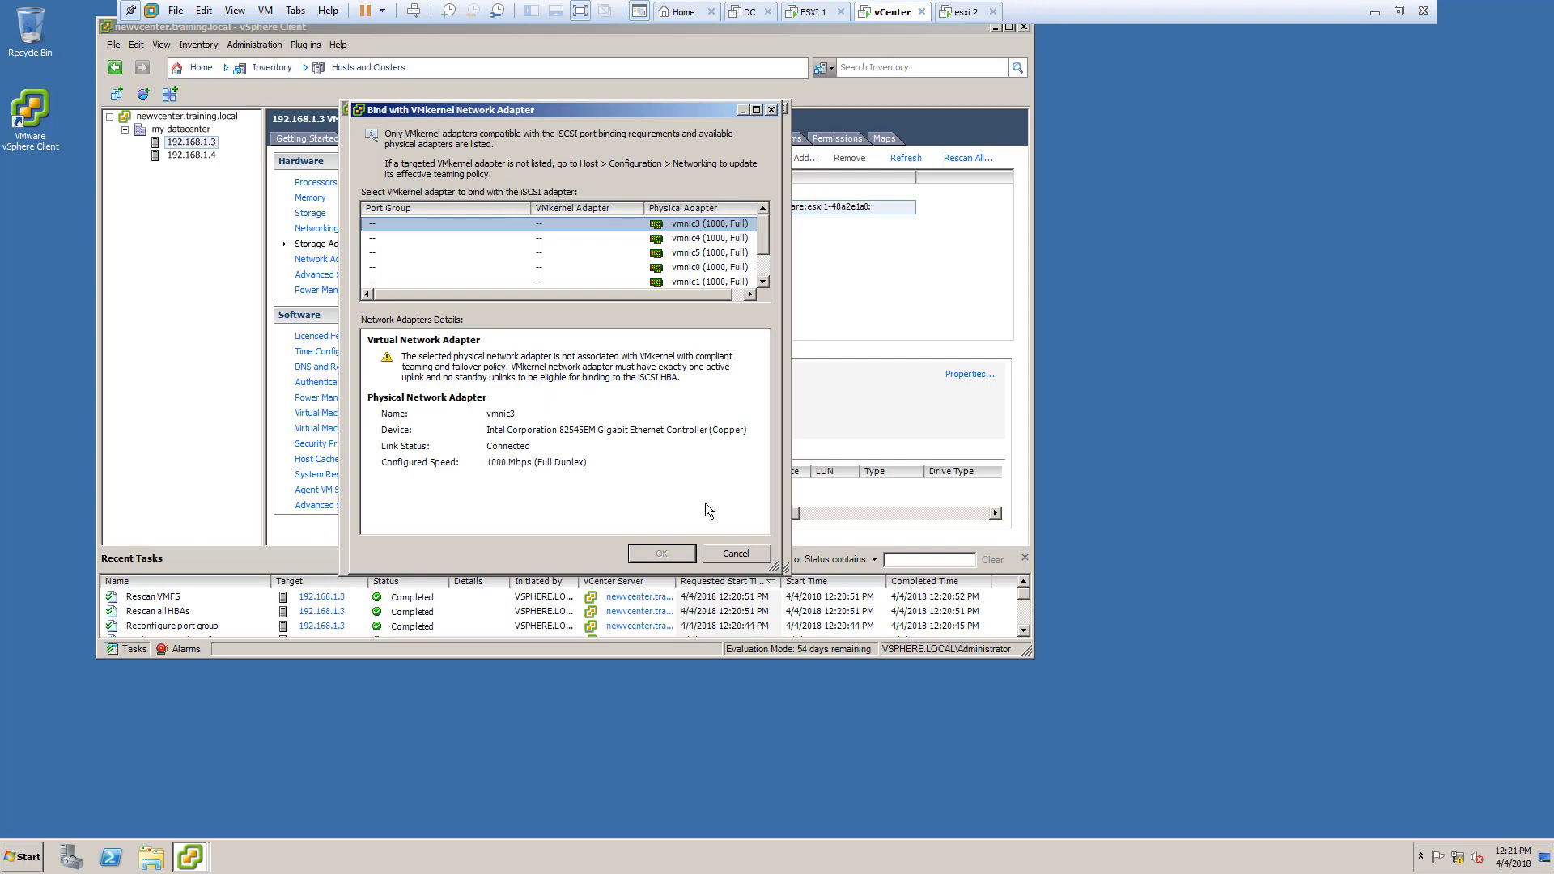
click(733, 554)
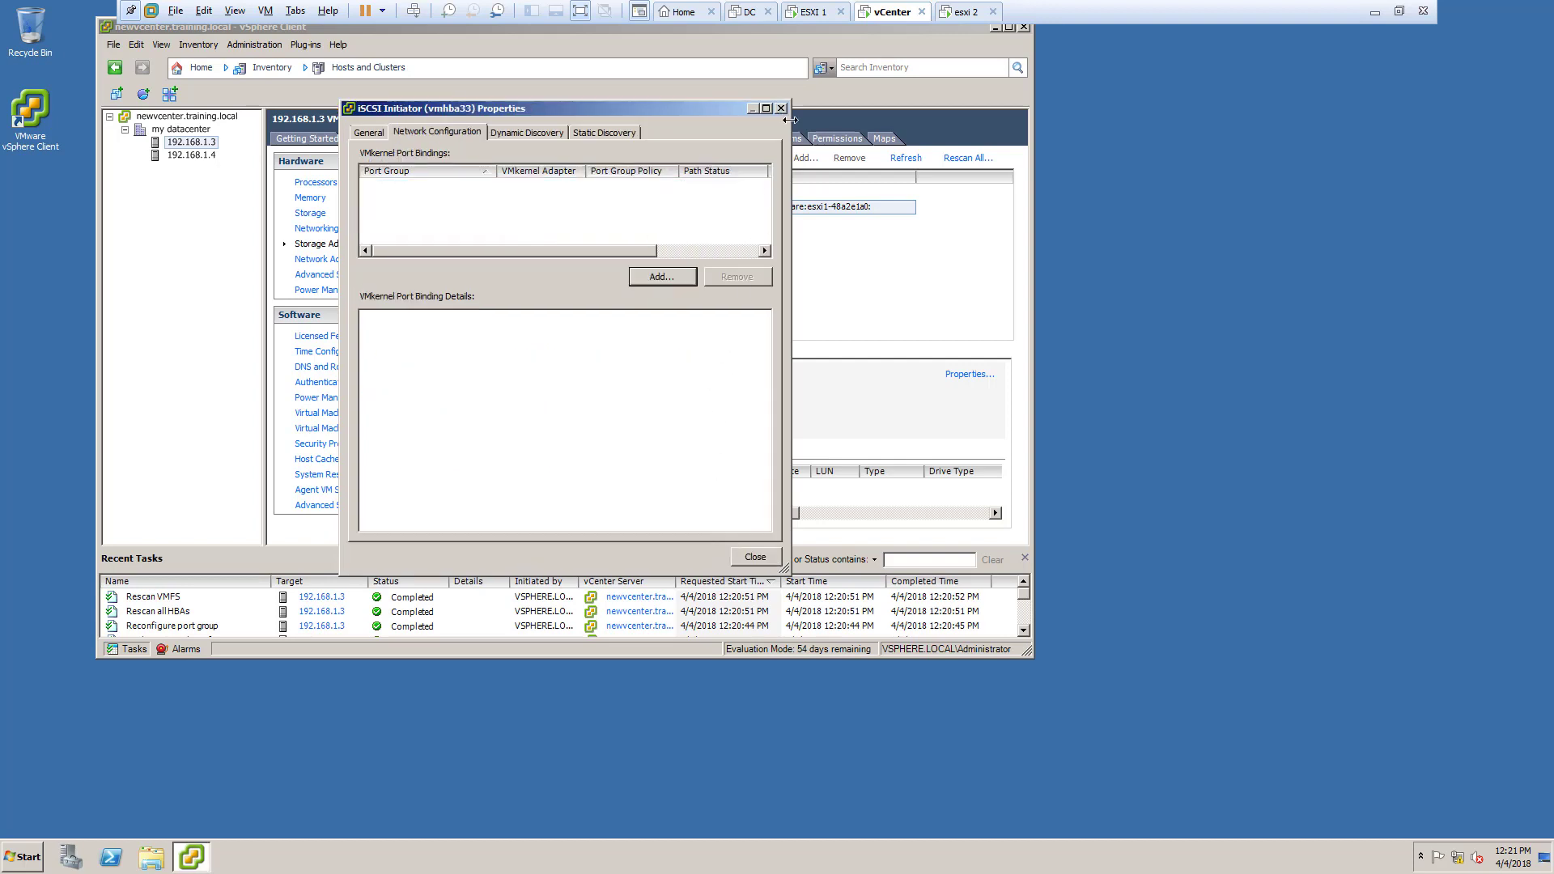
click(782, 109)
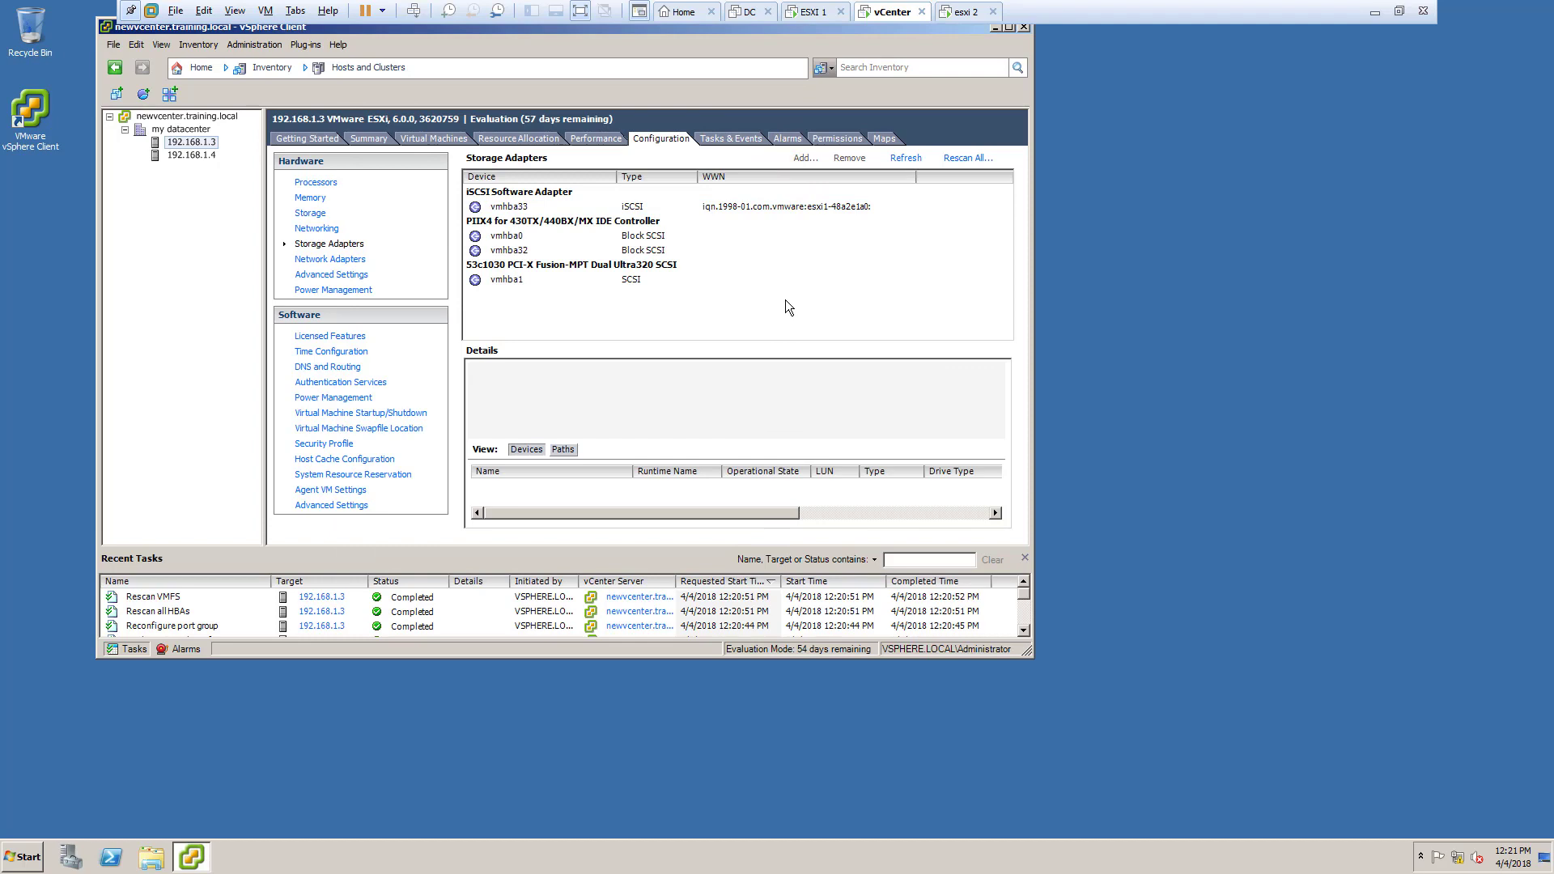
Step: Reopen and re-save the storage port group settings in host 192.168.1.3's vSwitch0 properties
click(320, 229)
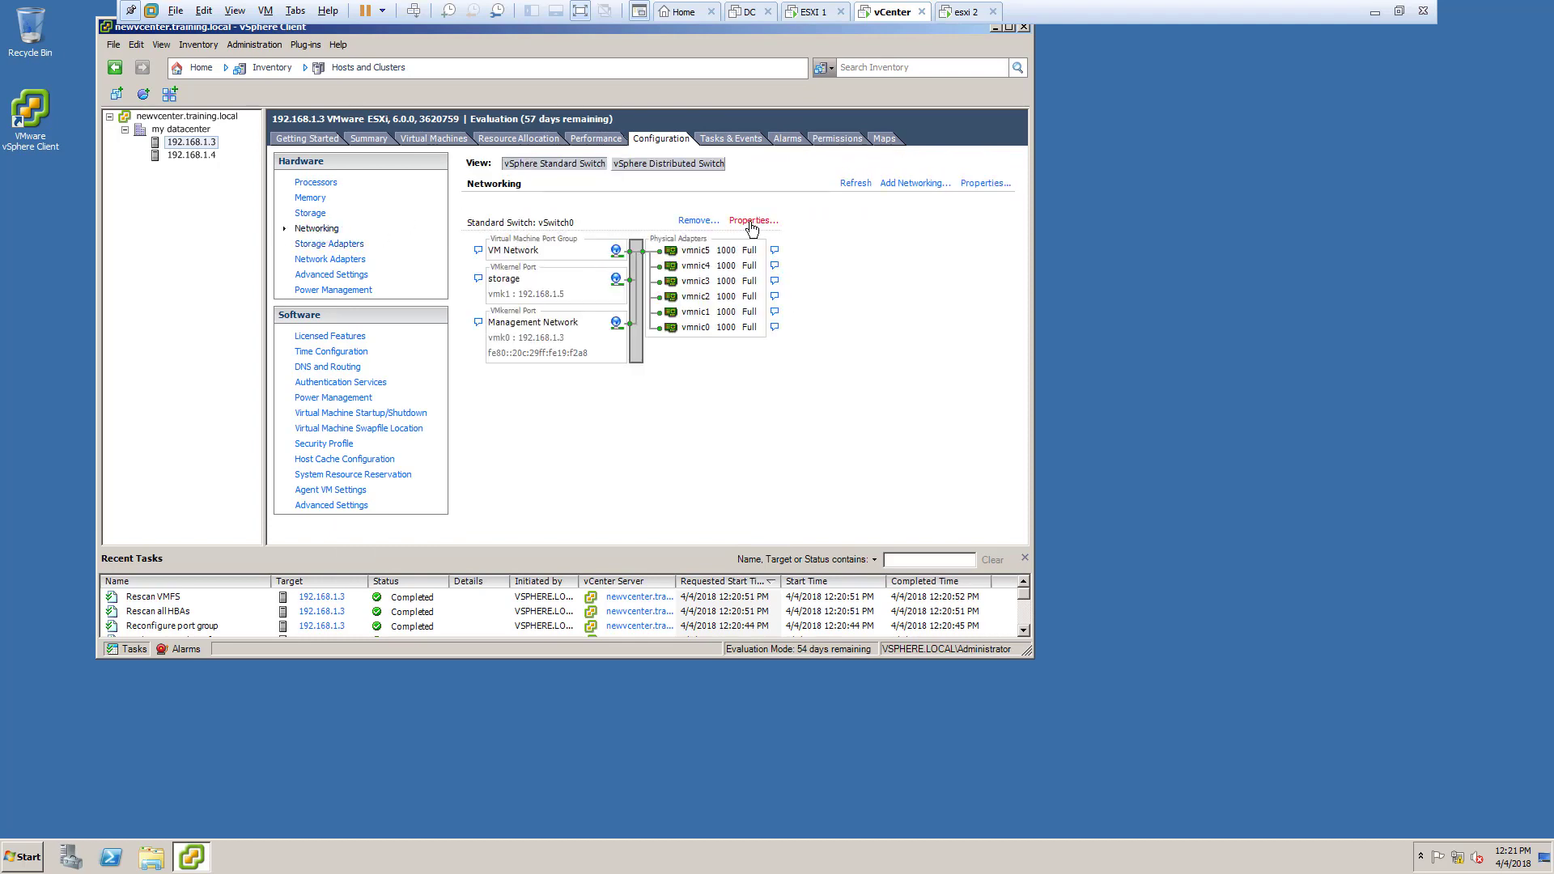
click(752, 225)
click(397, 215)
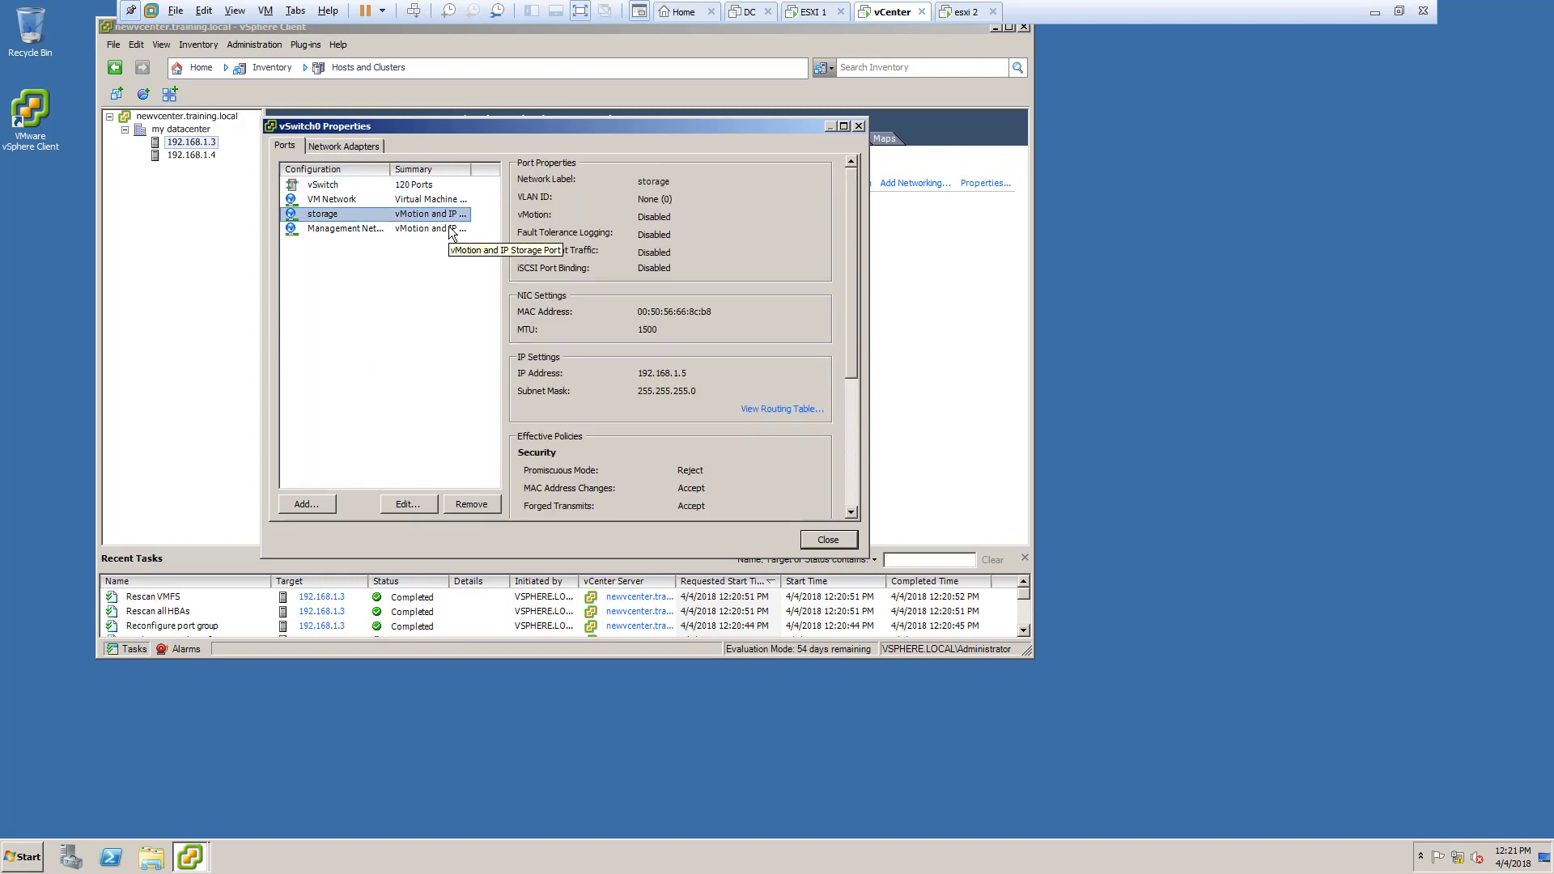
click(422, 506)
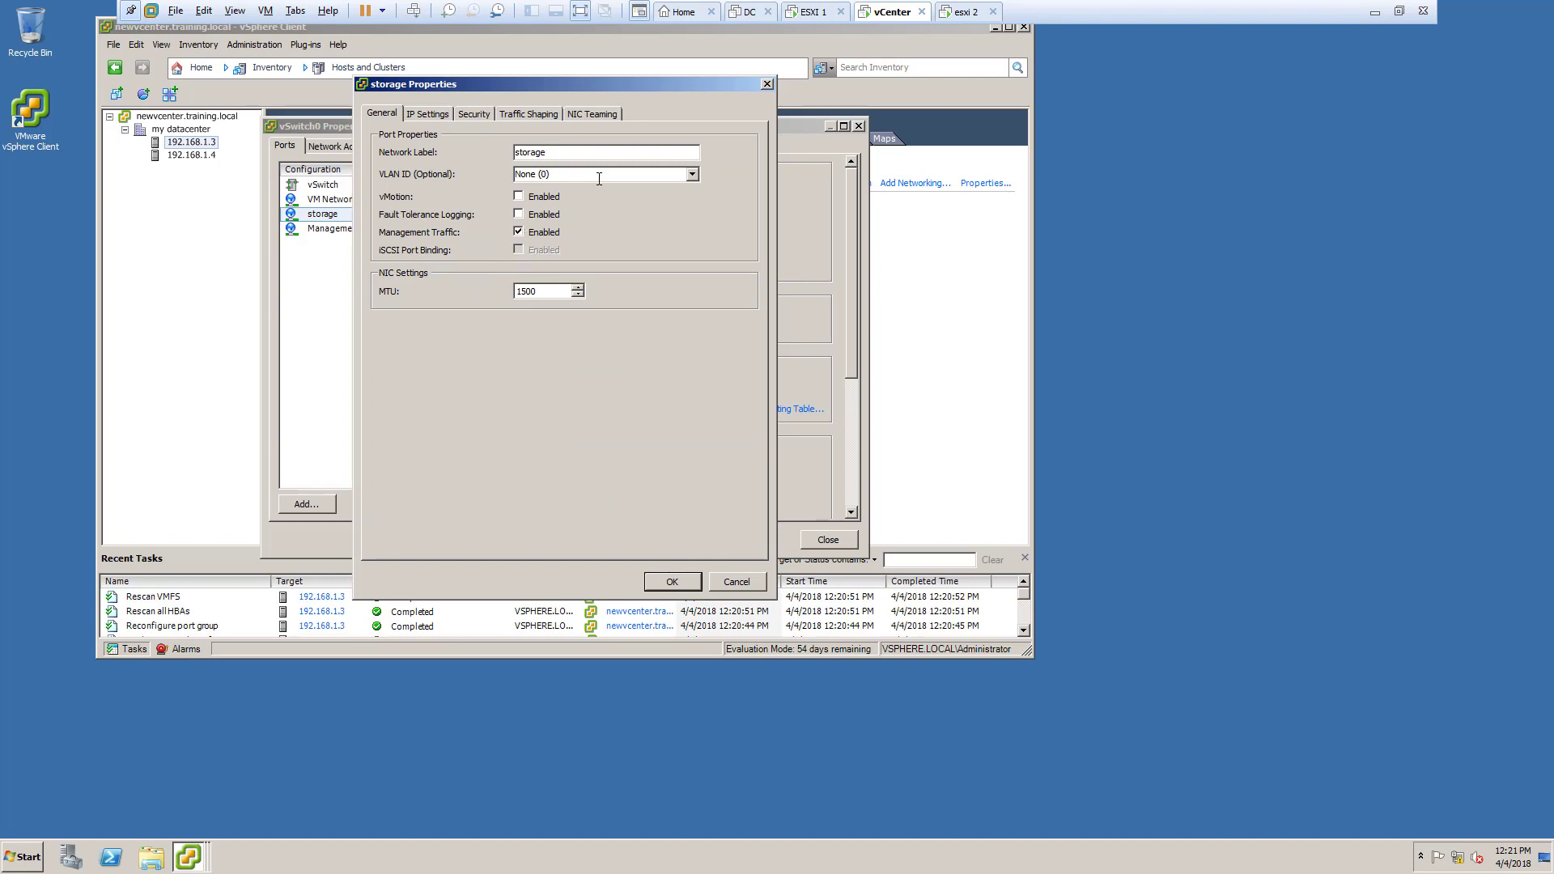
click(672, 582)
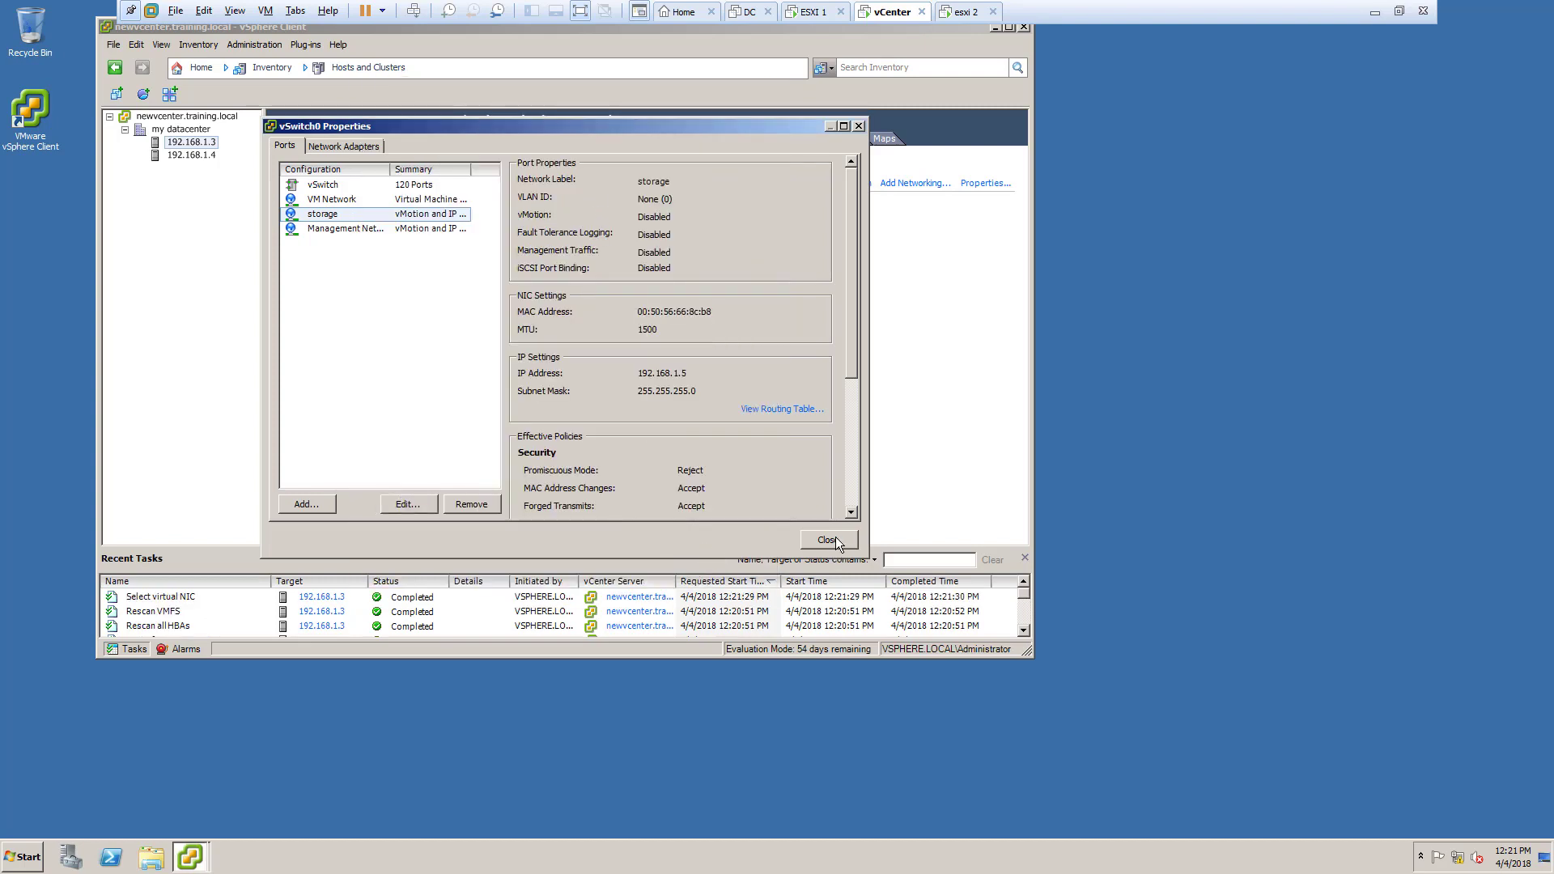
click(834, 540)
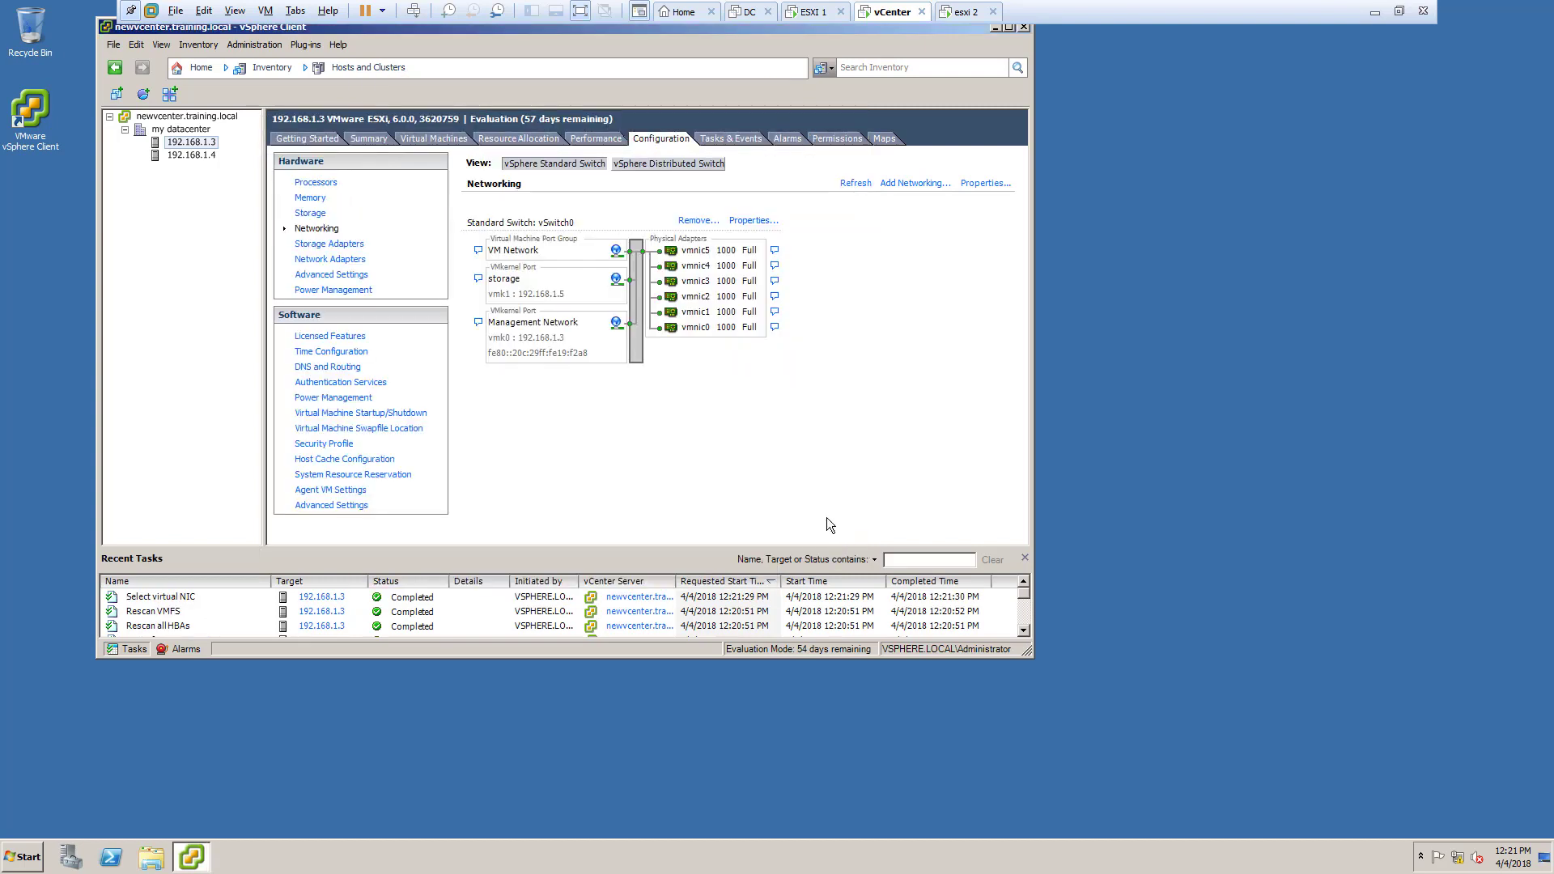
Step: Retry adding a VMkernel binding to vmhba33, cancelling again because no compliant port exists
click(330, 243)
click(975, 375)
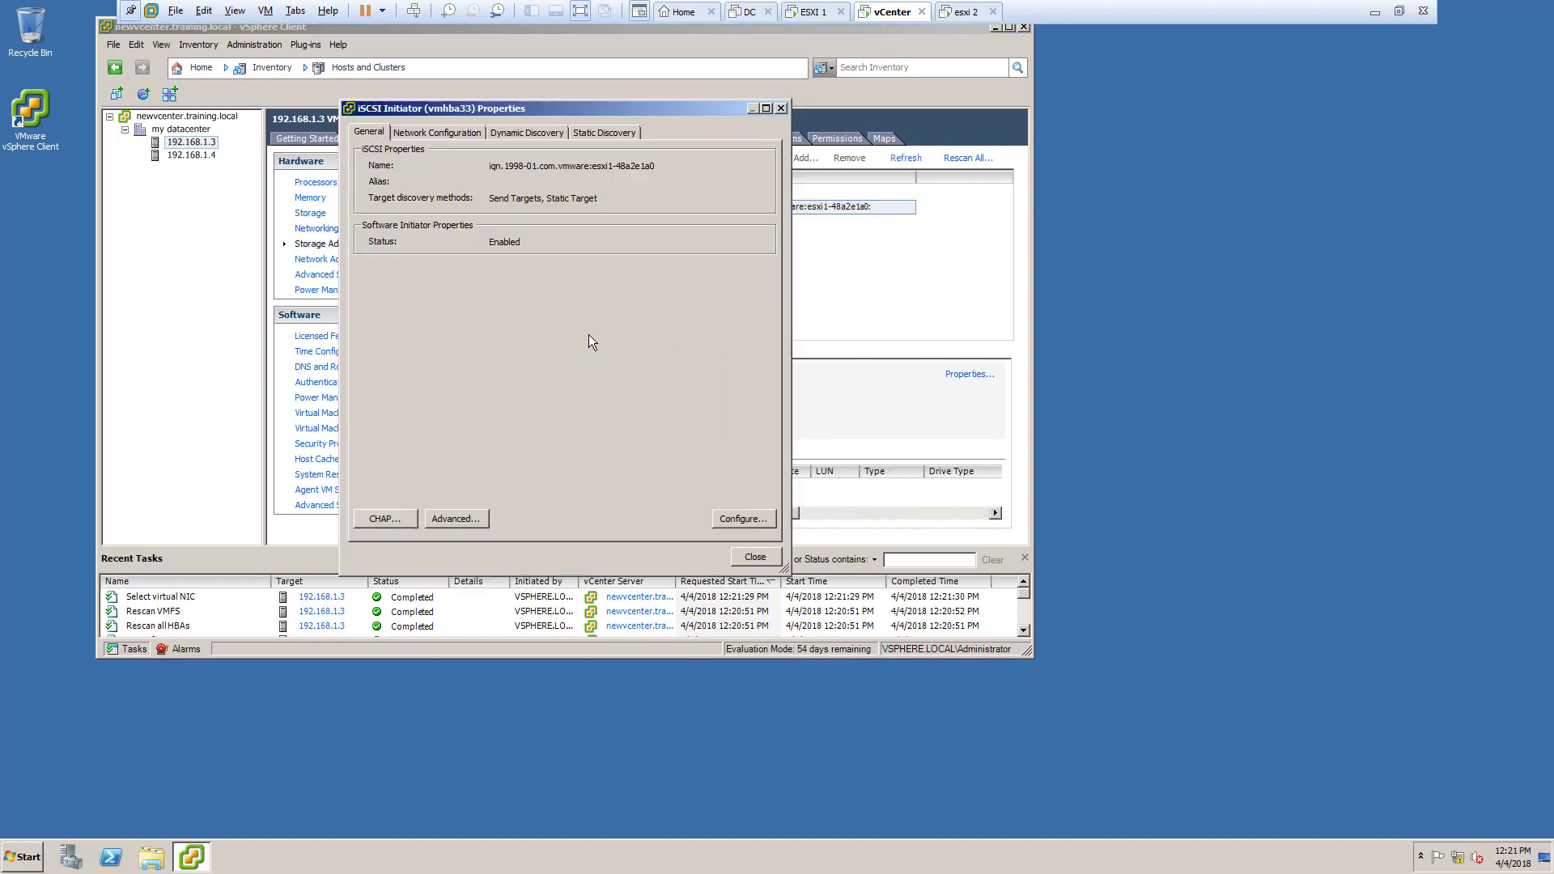
click(468, 133)
click(637, 278)
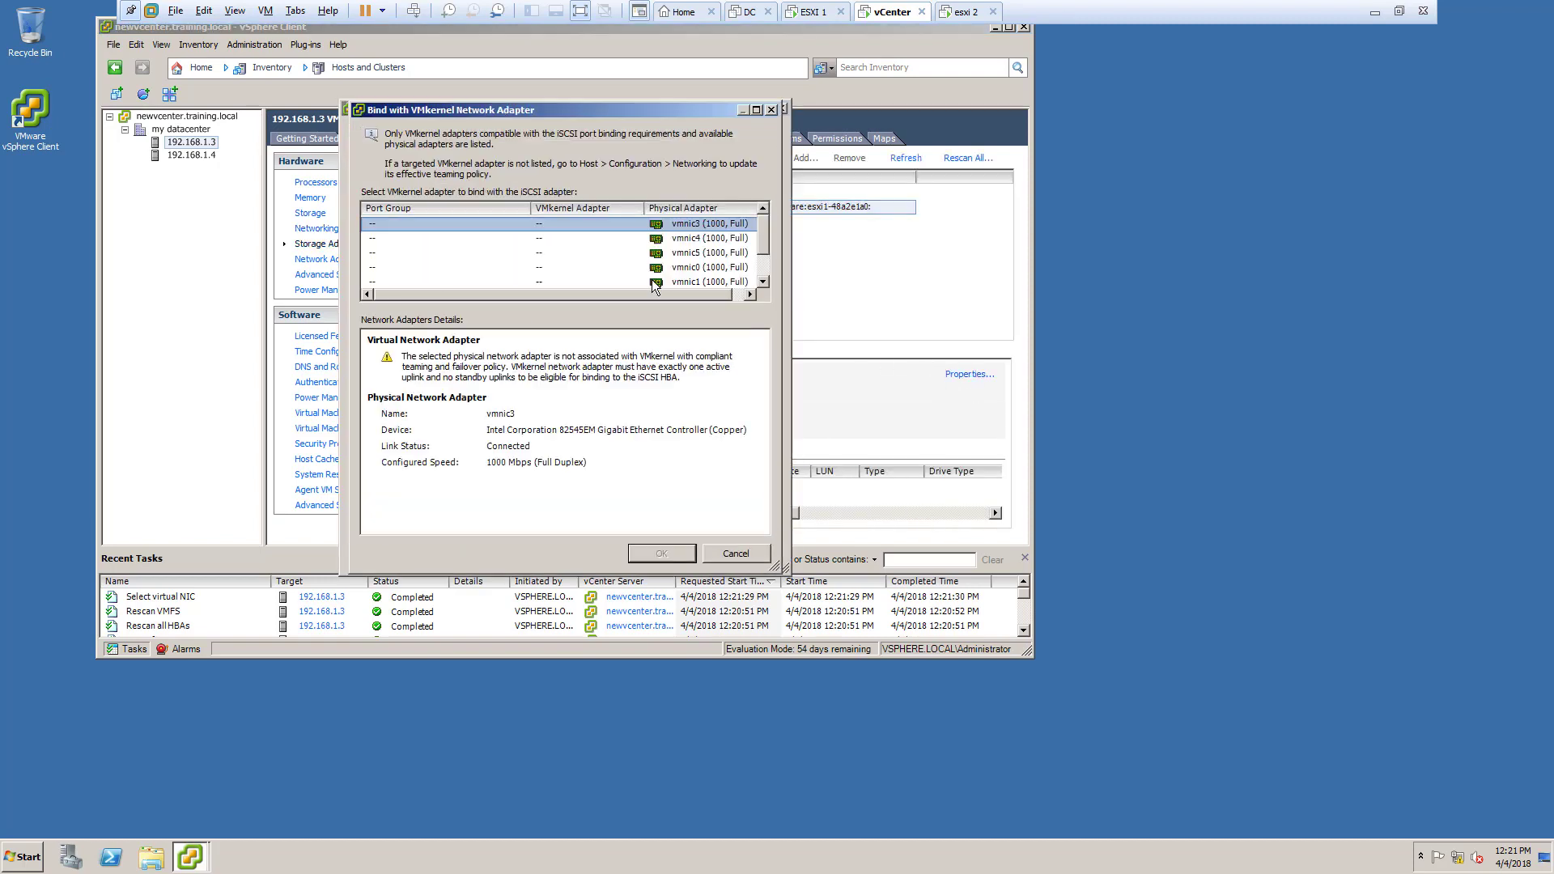
click(722, 555)
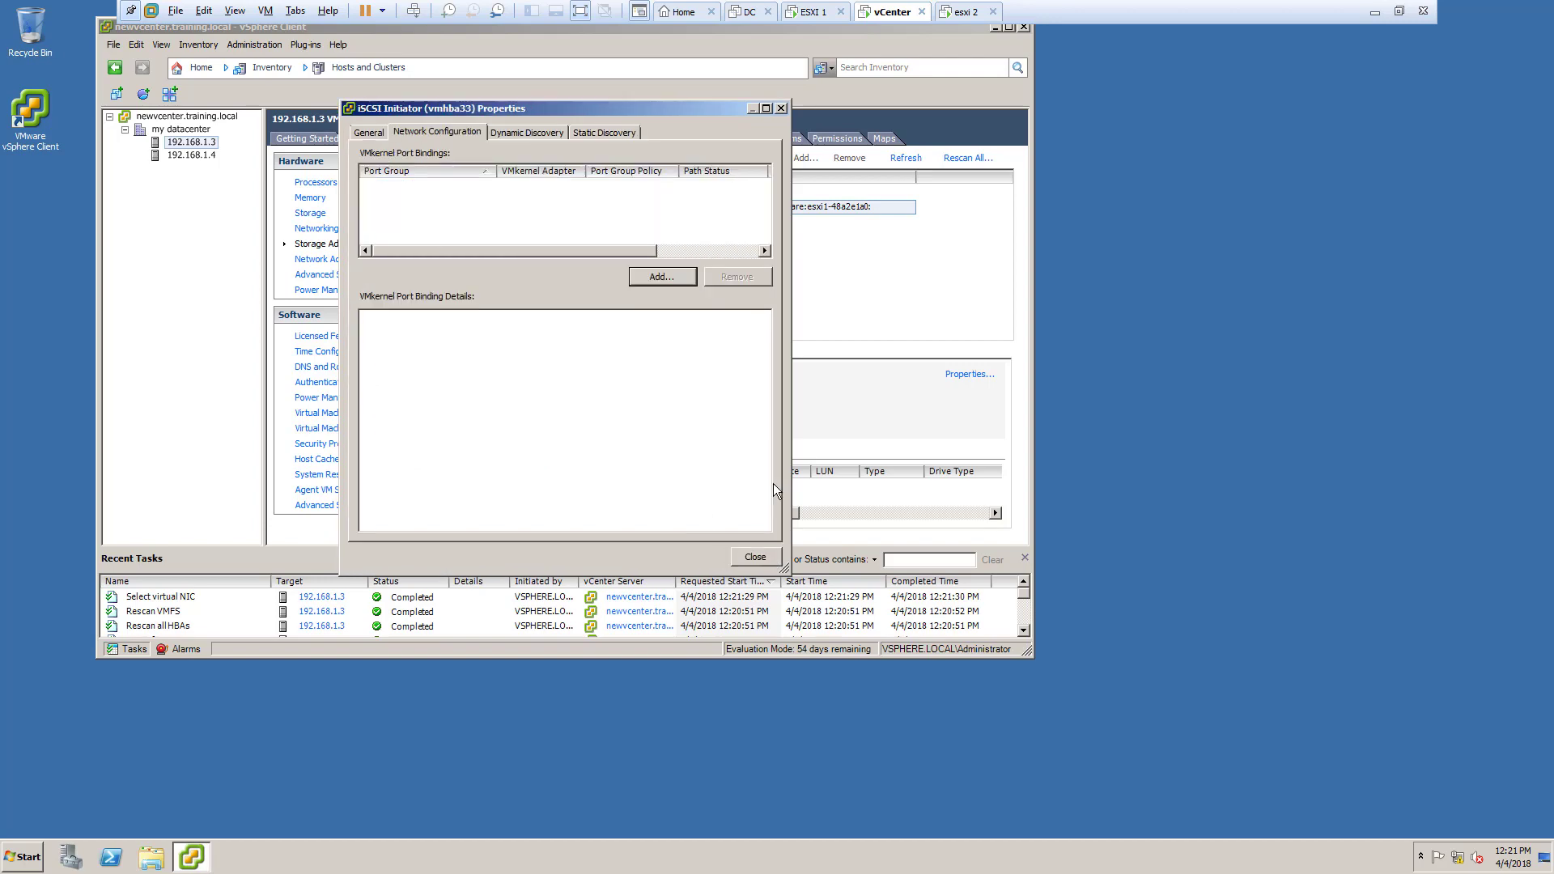
click(782, 108)
click(579, 11)
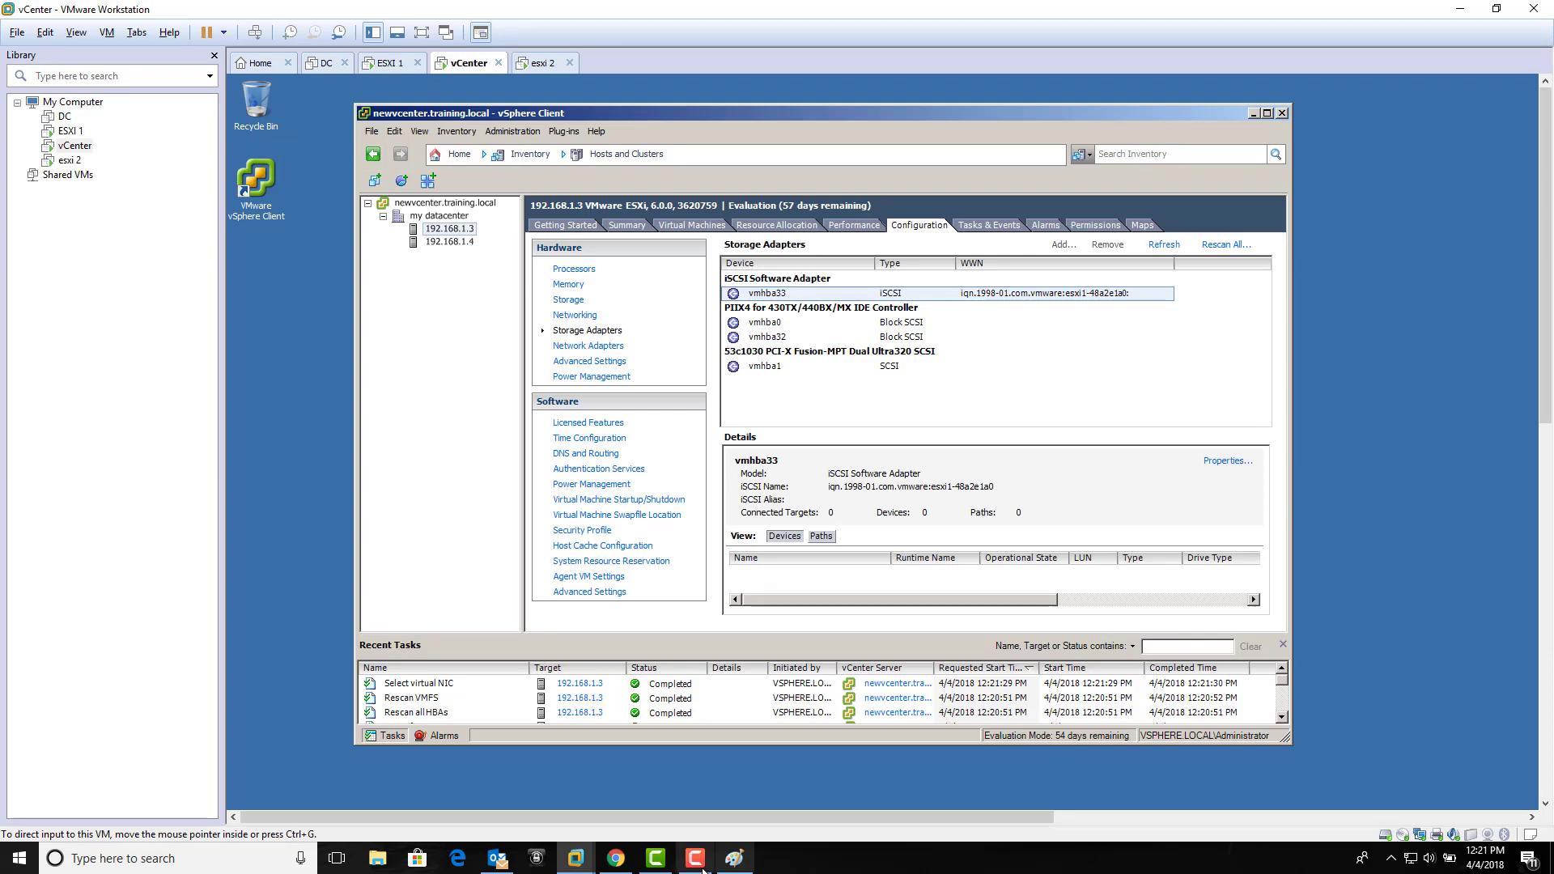
Step: Select host 192.168.1.4 and show its networking, with storage port vmk1 at 192.168.1.6
click(695, 858)
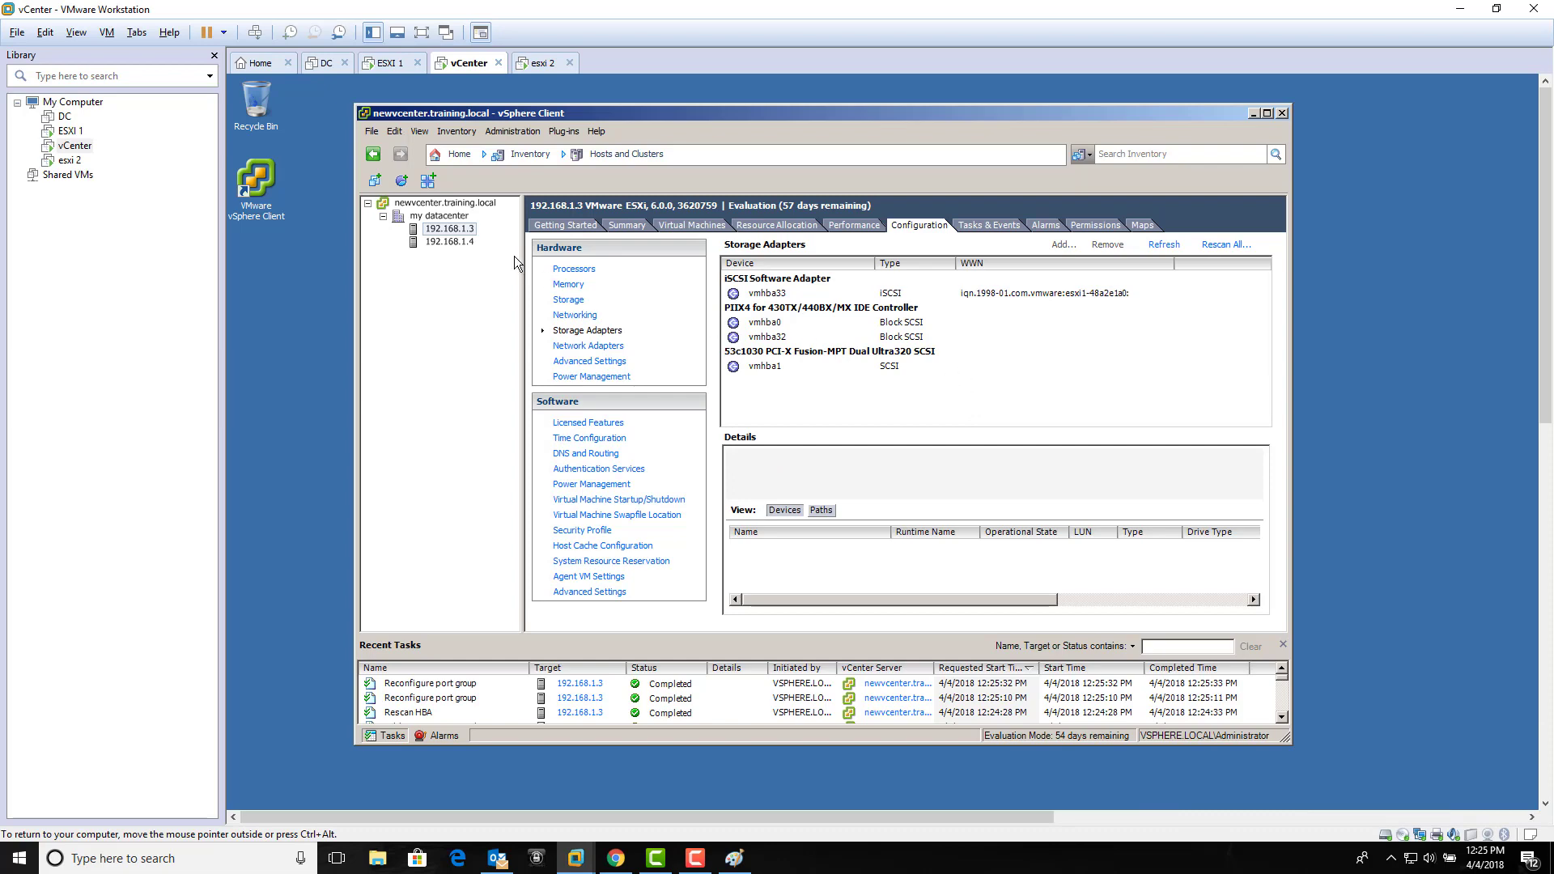
click(449, 242)
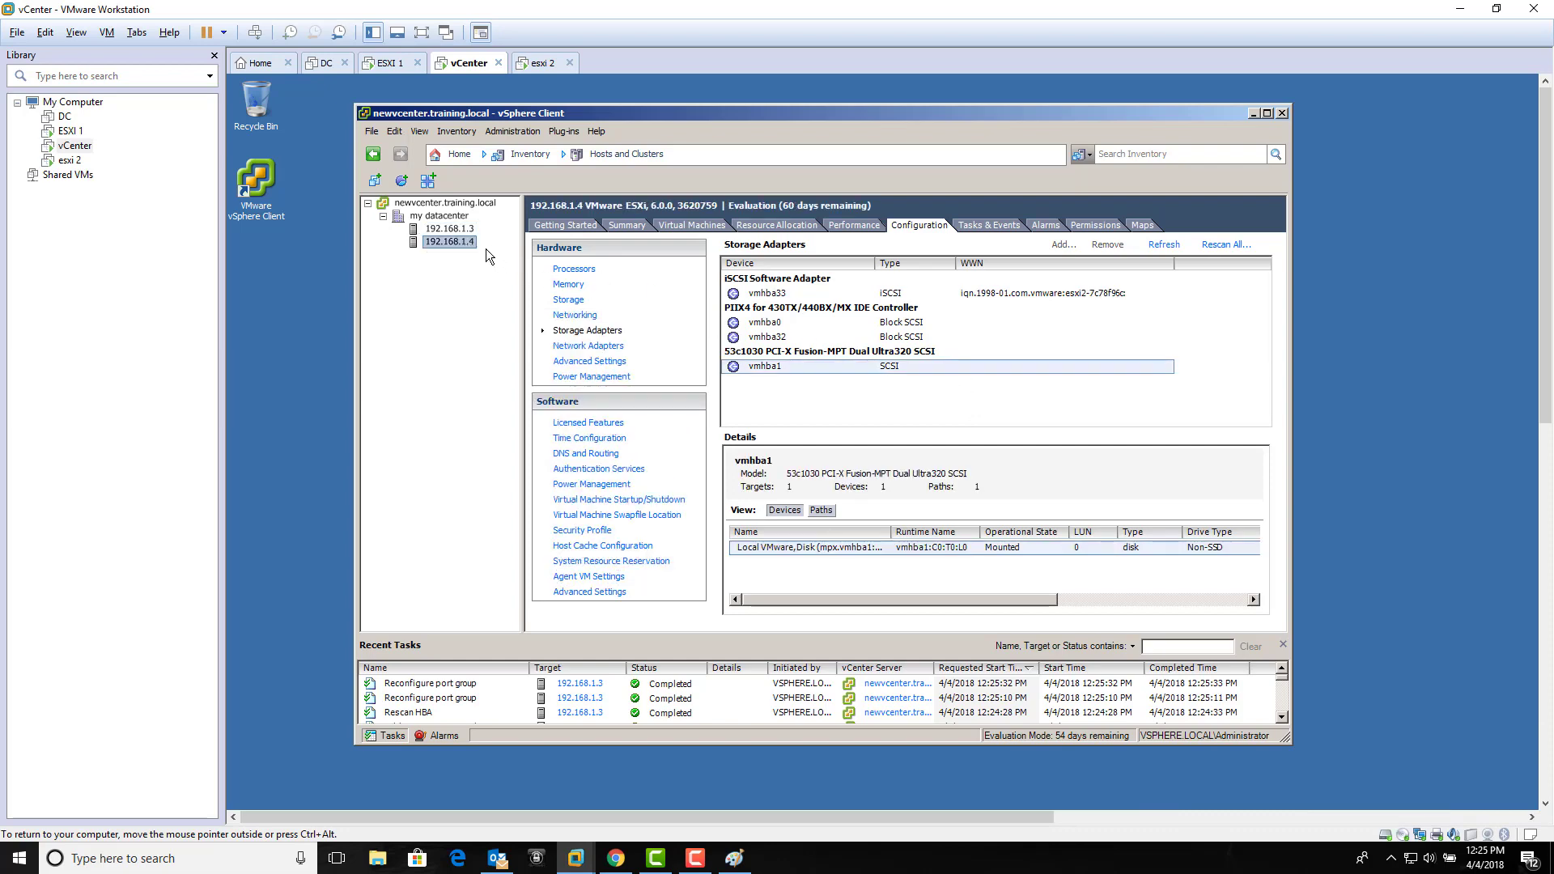
click(467, 234)
click(467, 240)
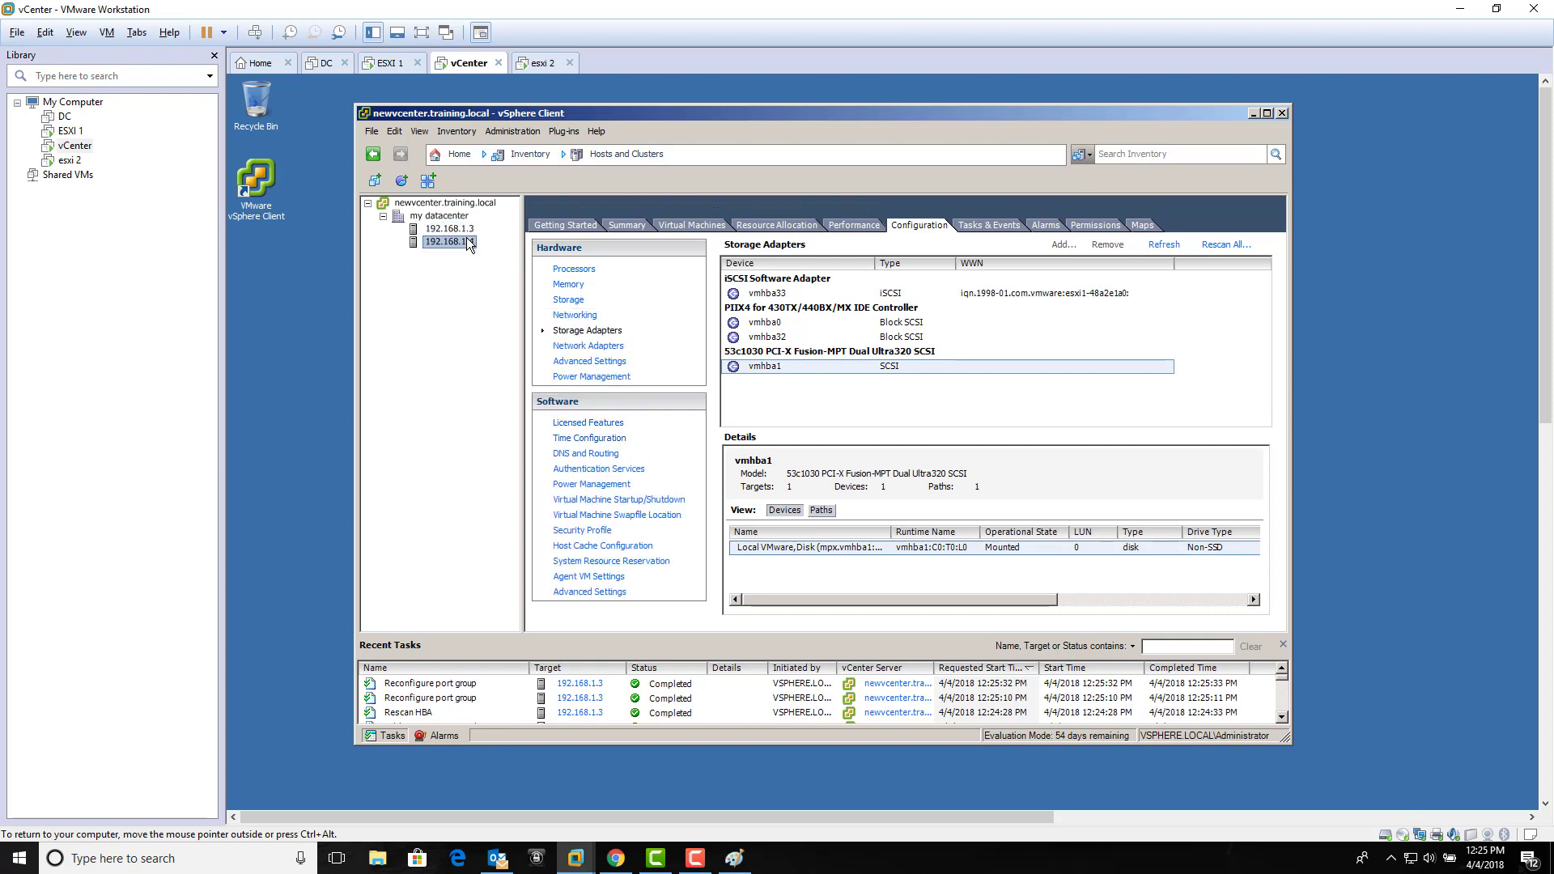
click(588, 319)
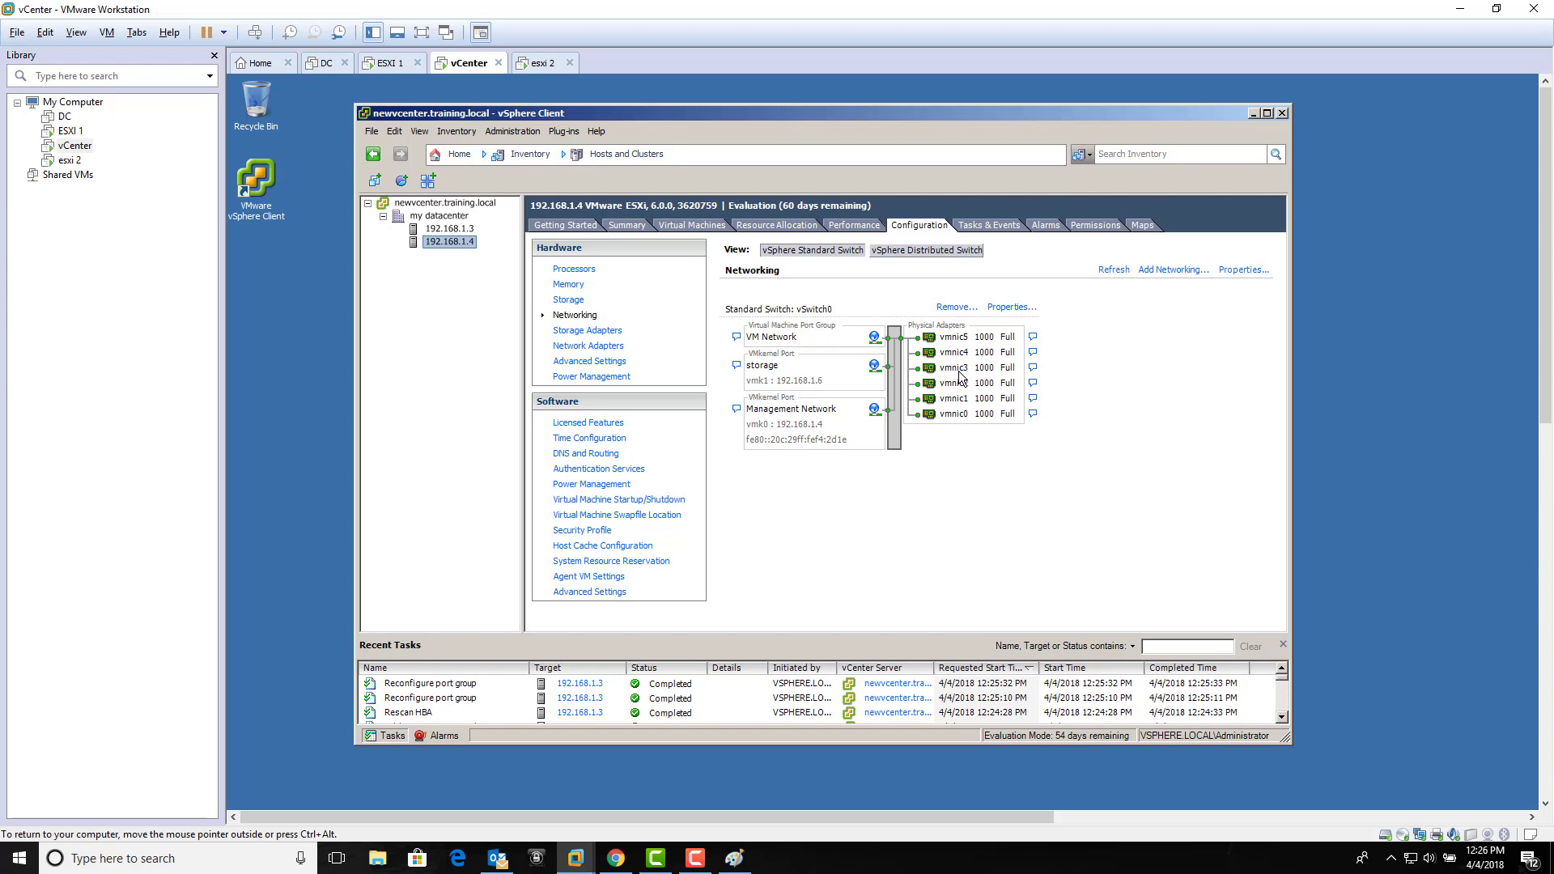
Step: Review the Management Network port group's teaming and failover order on 192.168.1.4 and save it
click(1007, 308)
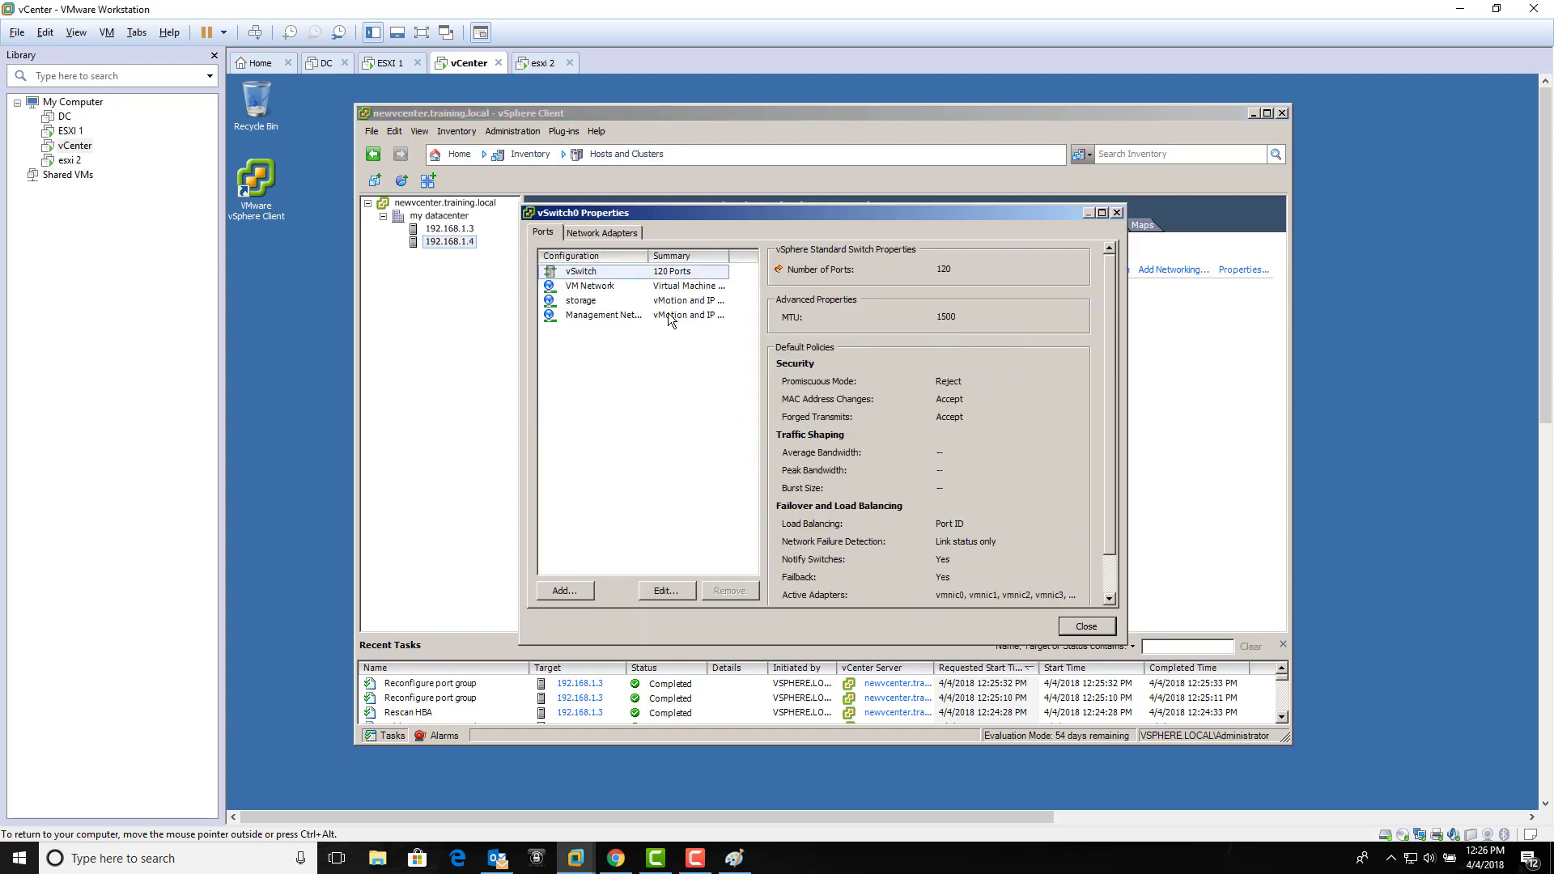
click(669, 315)
click(669, 591)
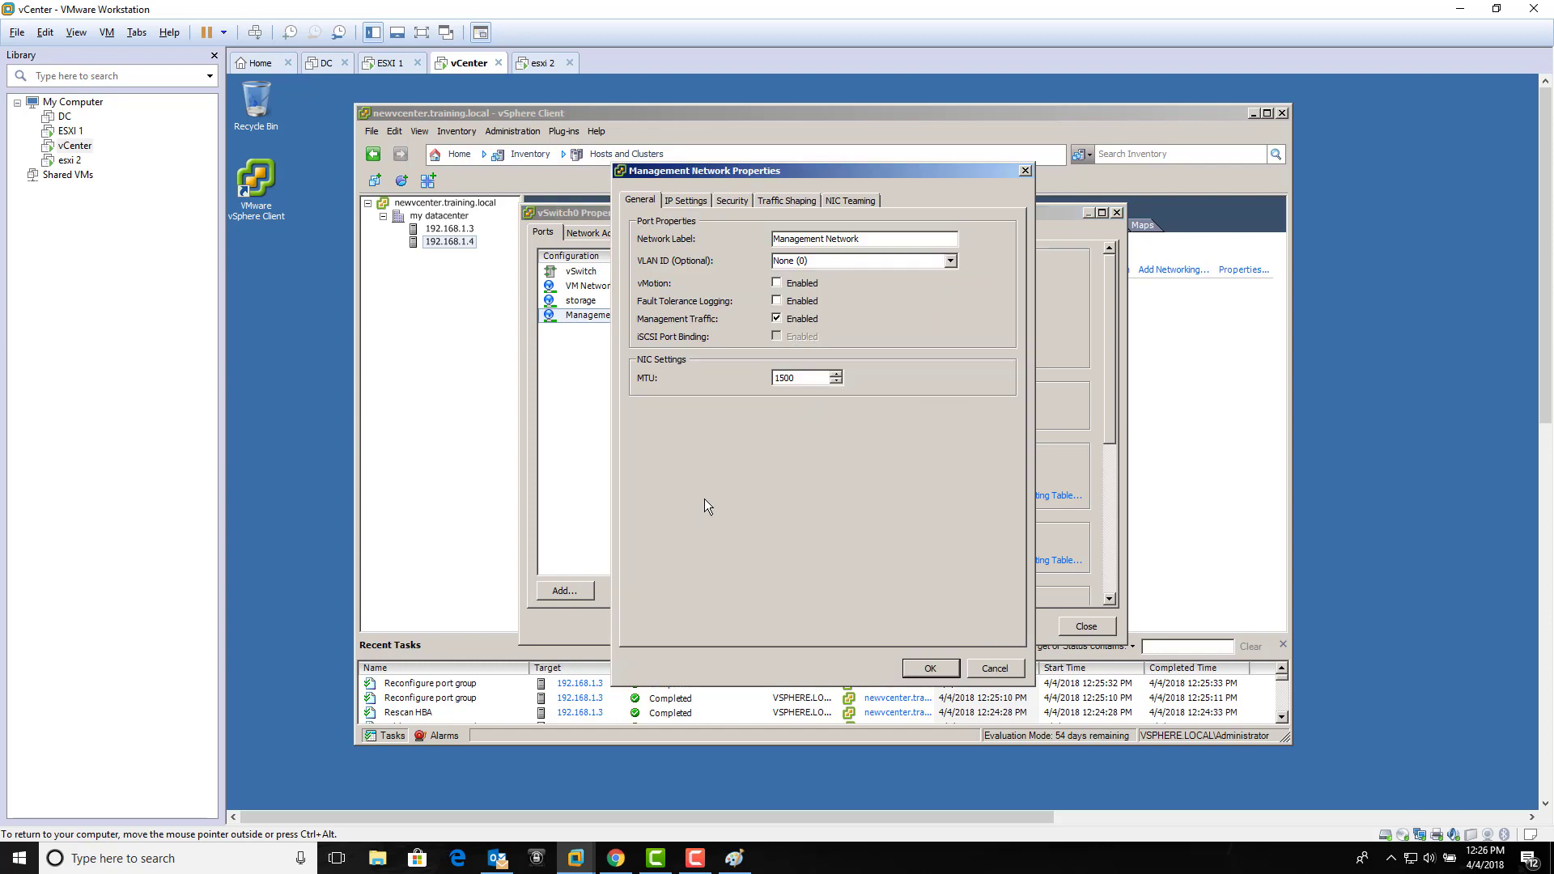
click(848, 201)
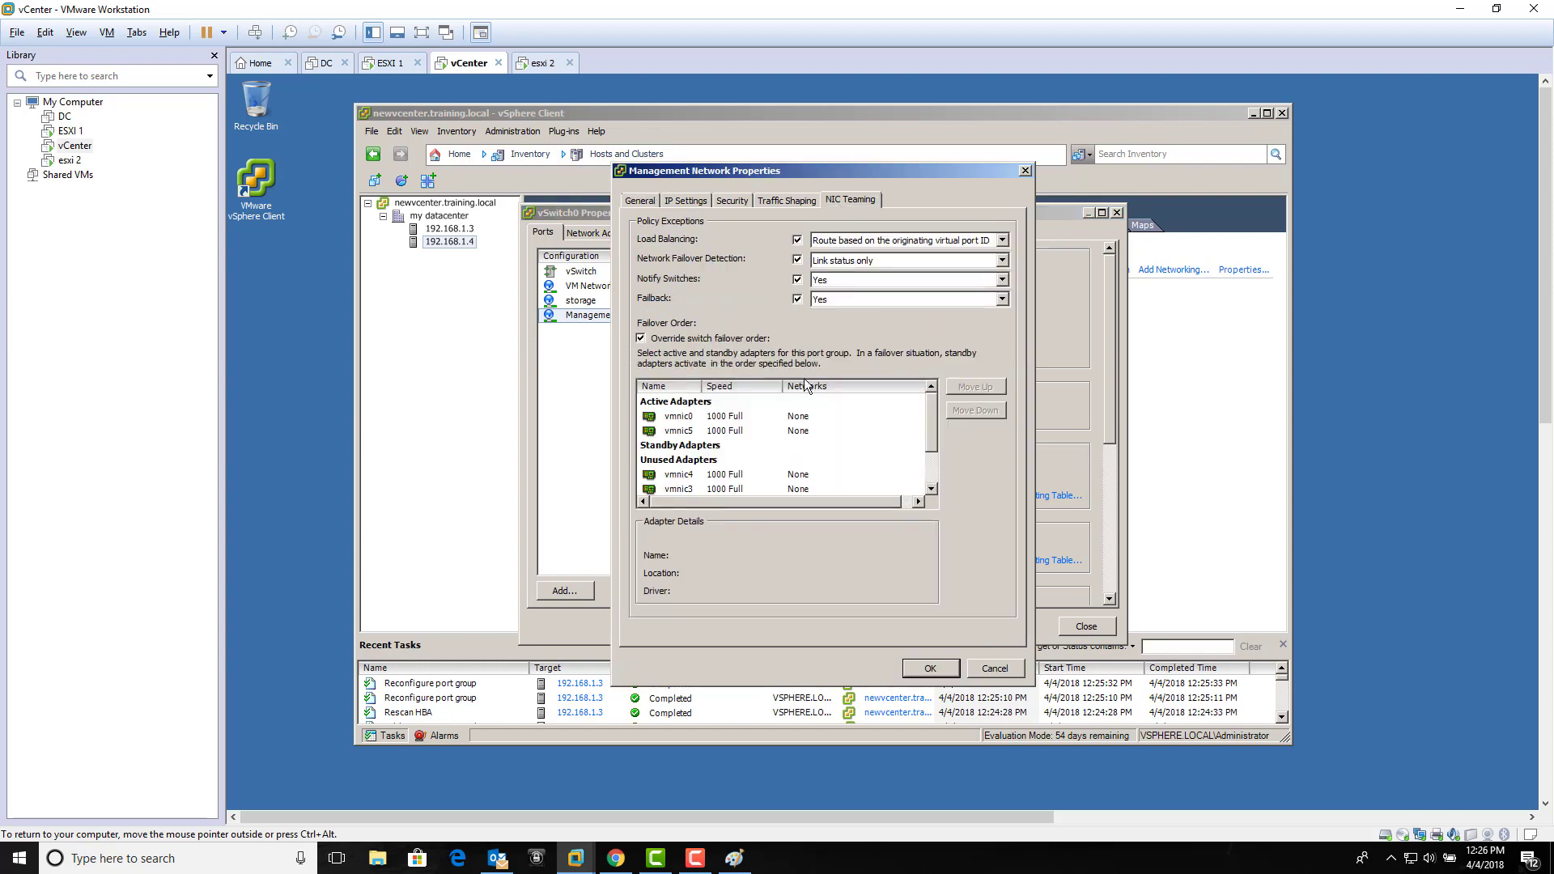
click(921, 672)
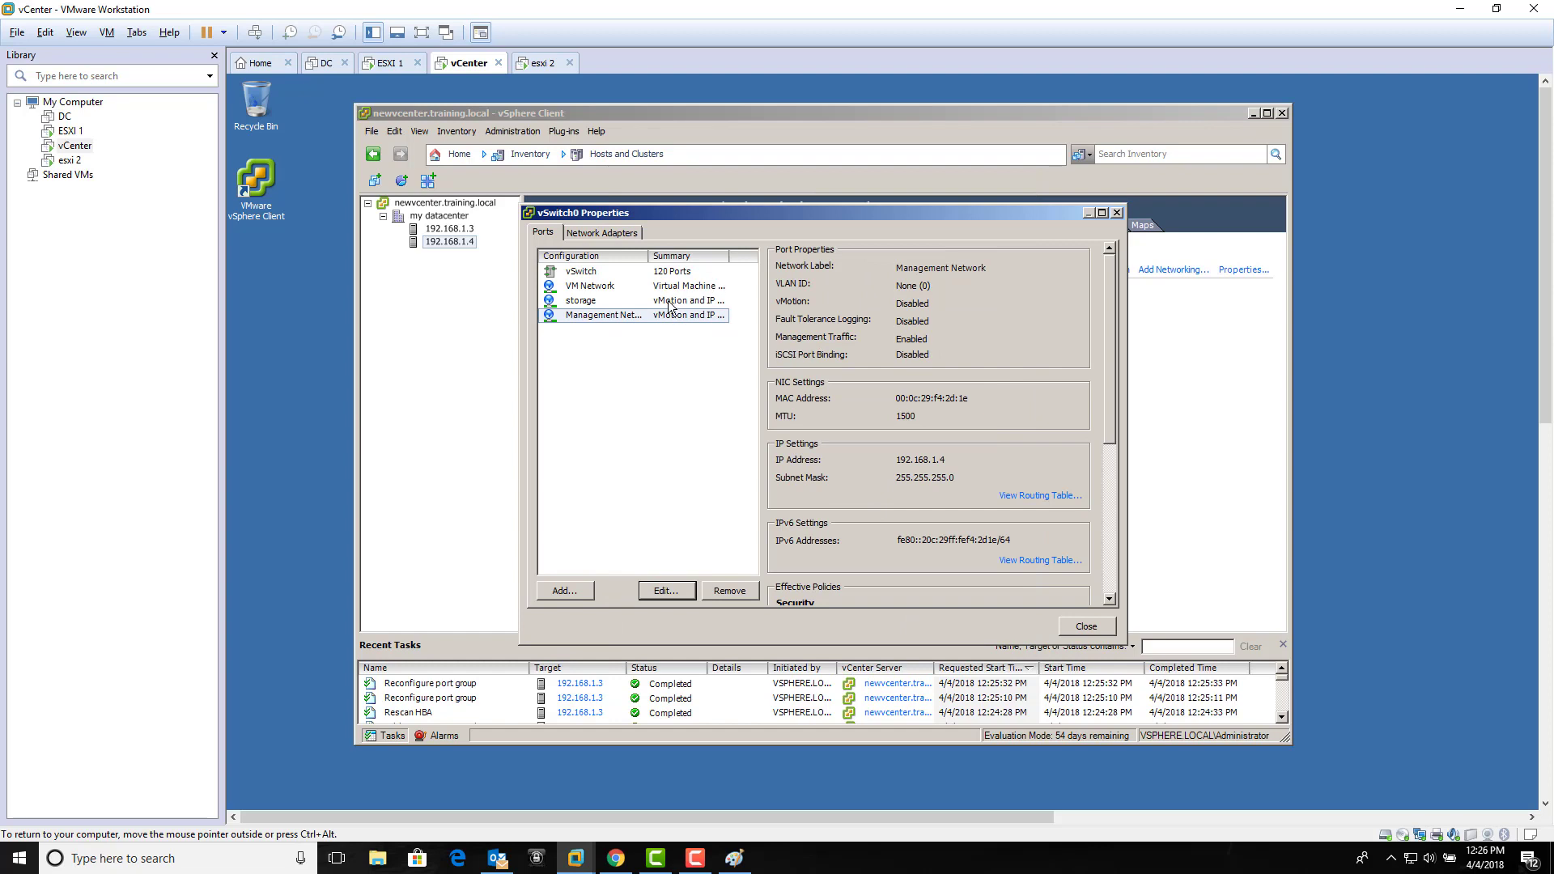
Step: Make VM Network override the failover order, moving vmnic3 down to Unused Adapters
click(671, 289)
click(666, 592)
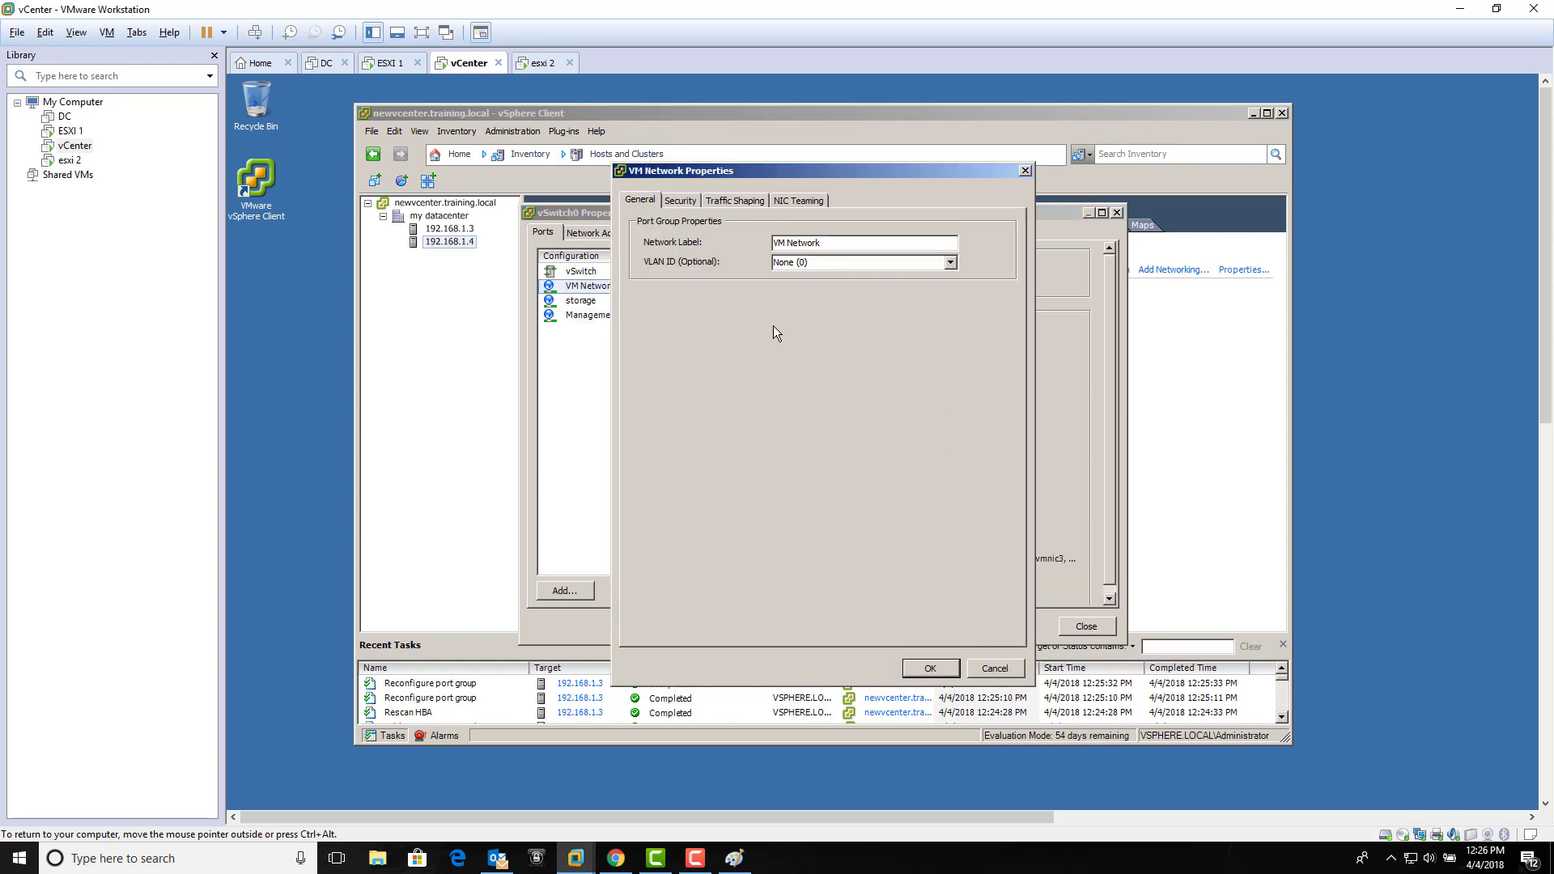
click(796, 202)
click(641, 338)
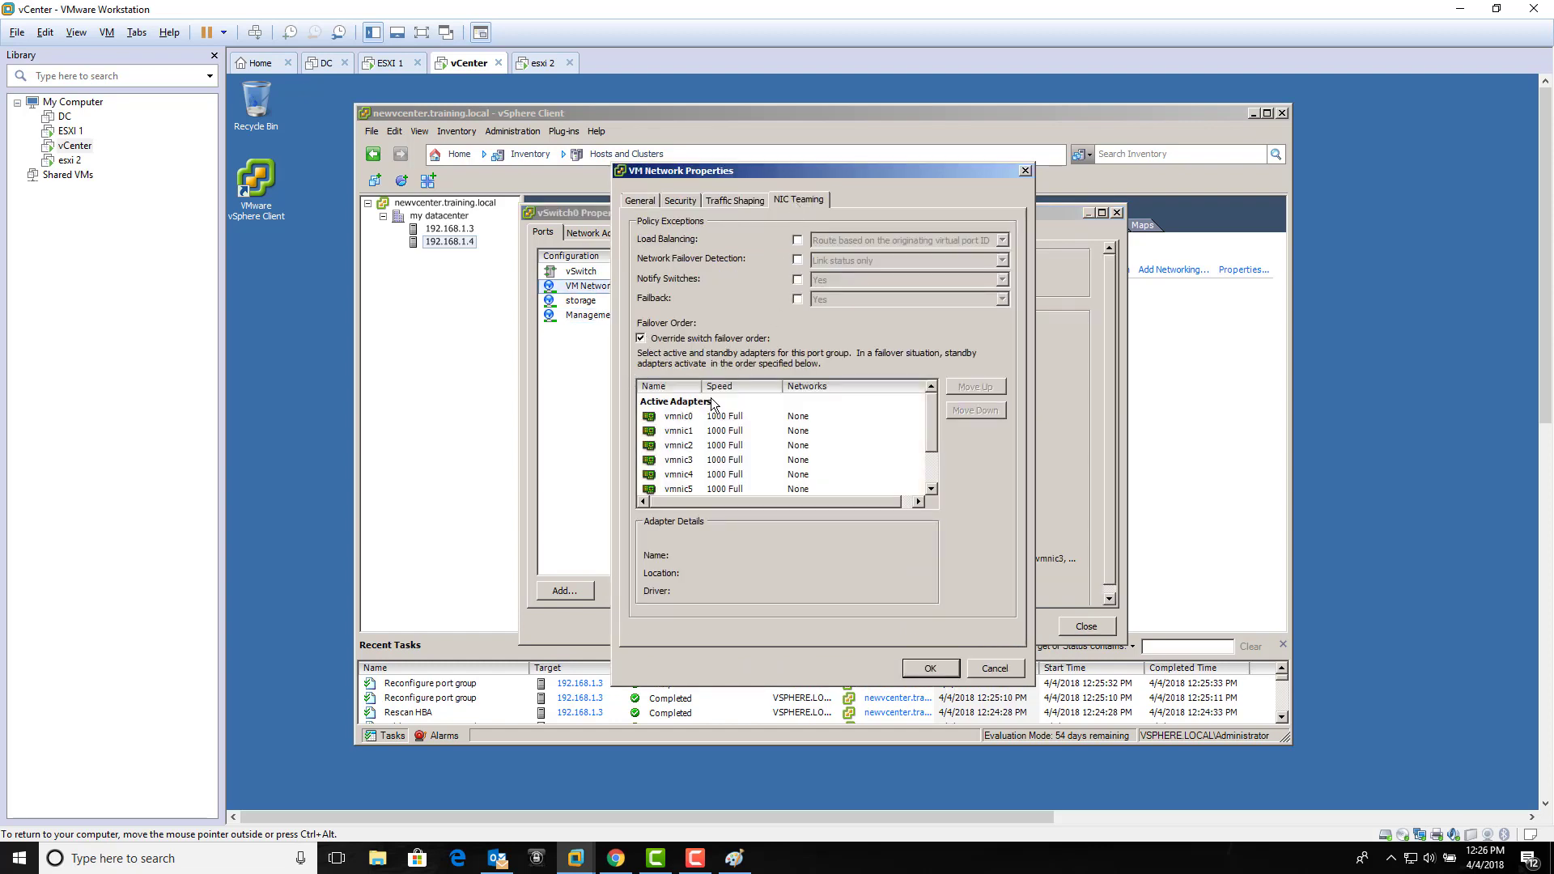
click(680, 459)
click(974, 409)
click(975, 408)
click(975, 409)
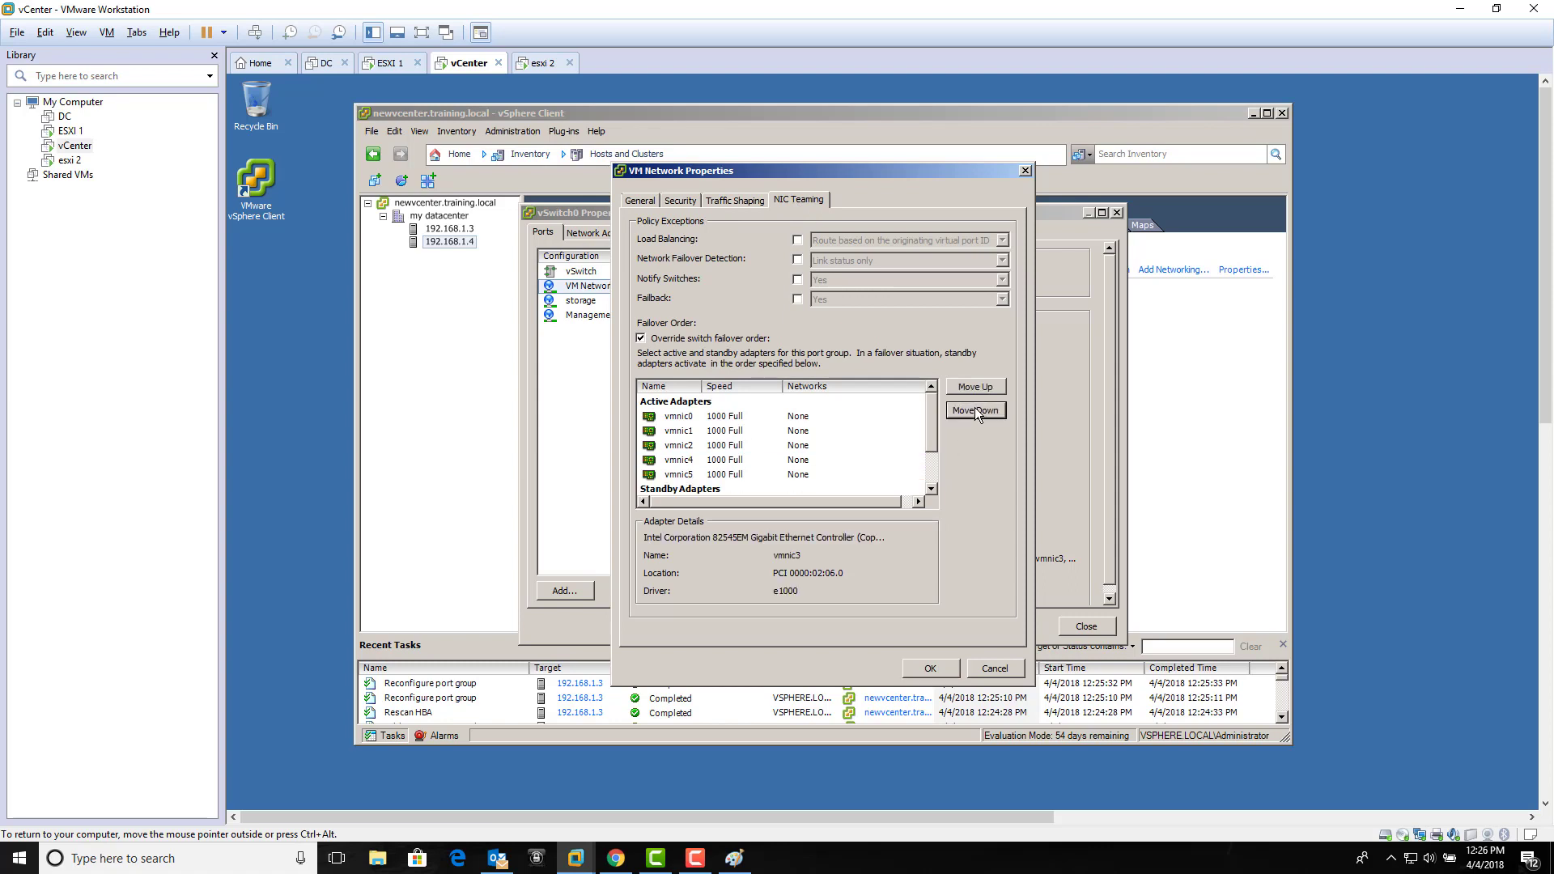
scroll(687, 475, down, 1)
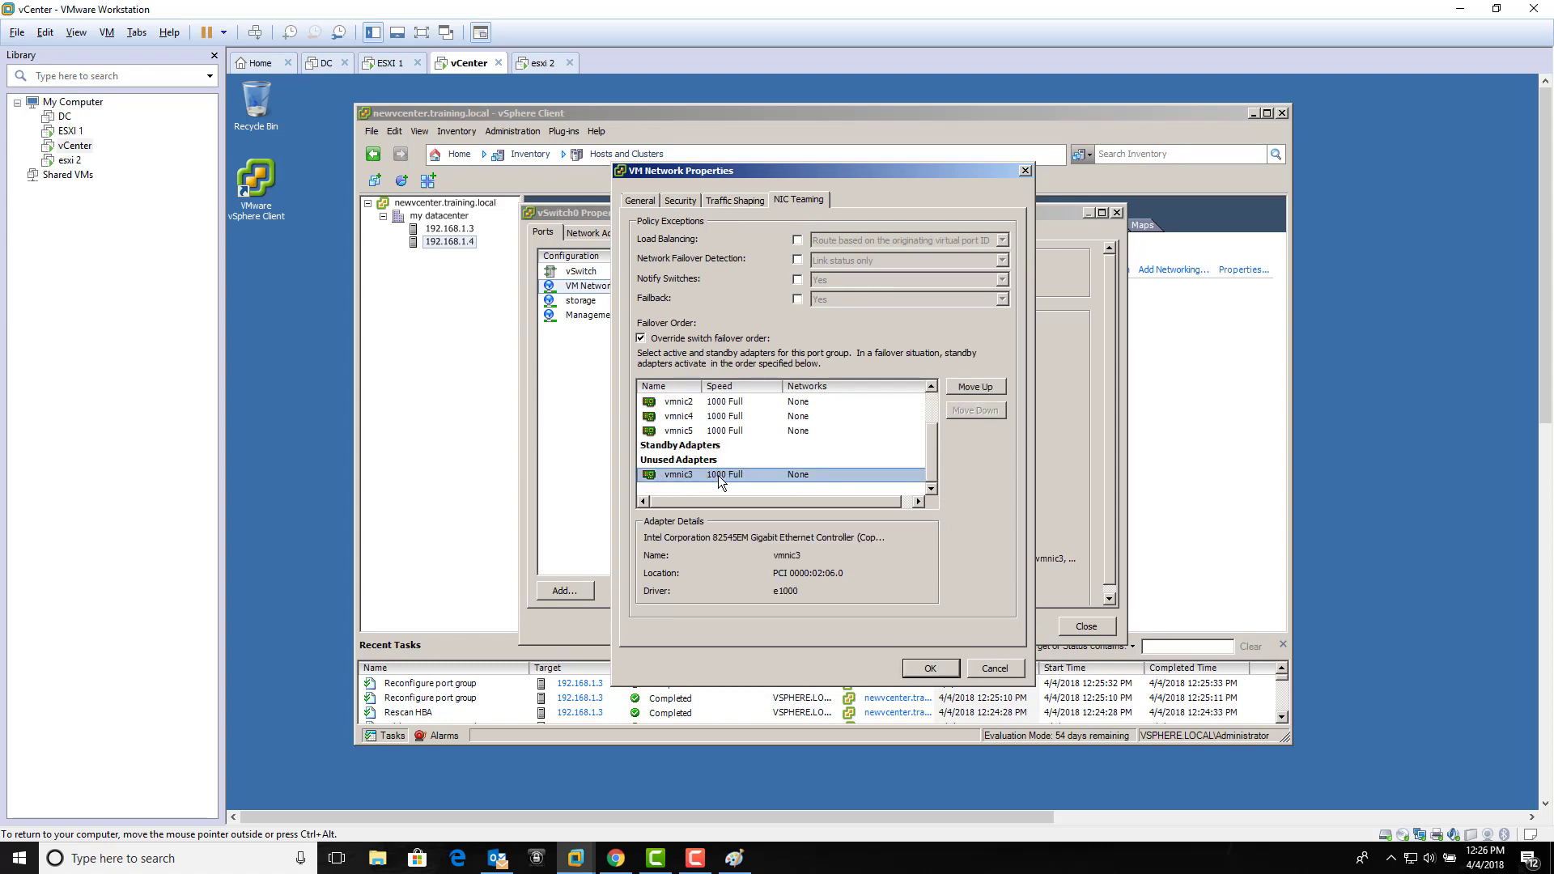
click(910, 671)
click(1083, 630)
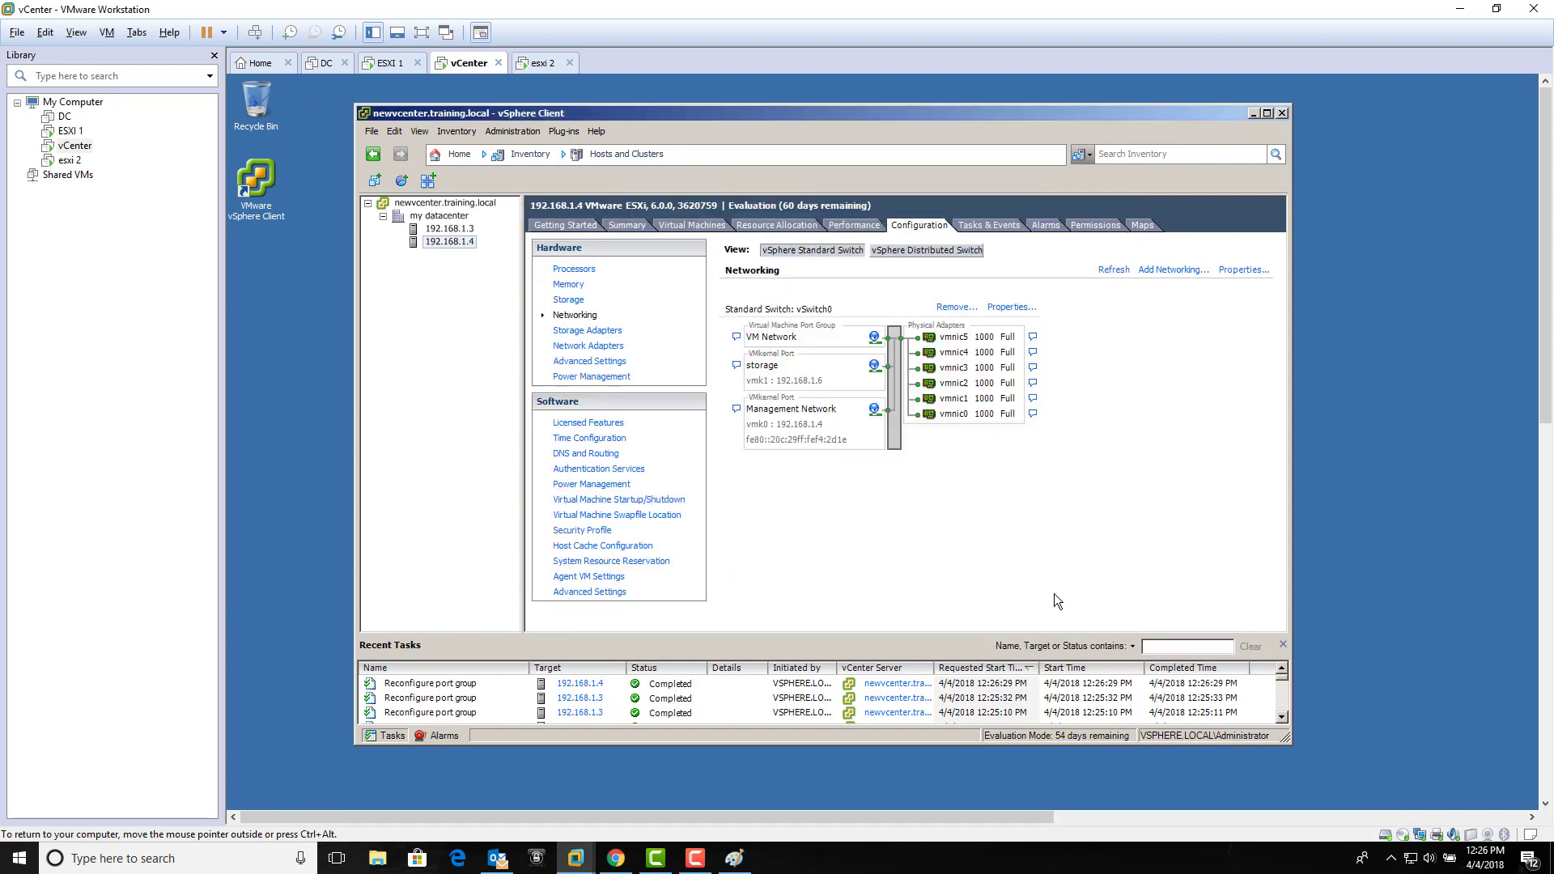
Step: Bind storage port vmk1 to host 192.168.1.3's iSCSI adapter vmhba33, then check dynamic discovery target 192.168.1.1:3260
click(467, 230)
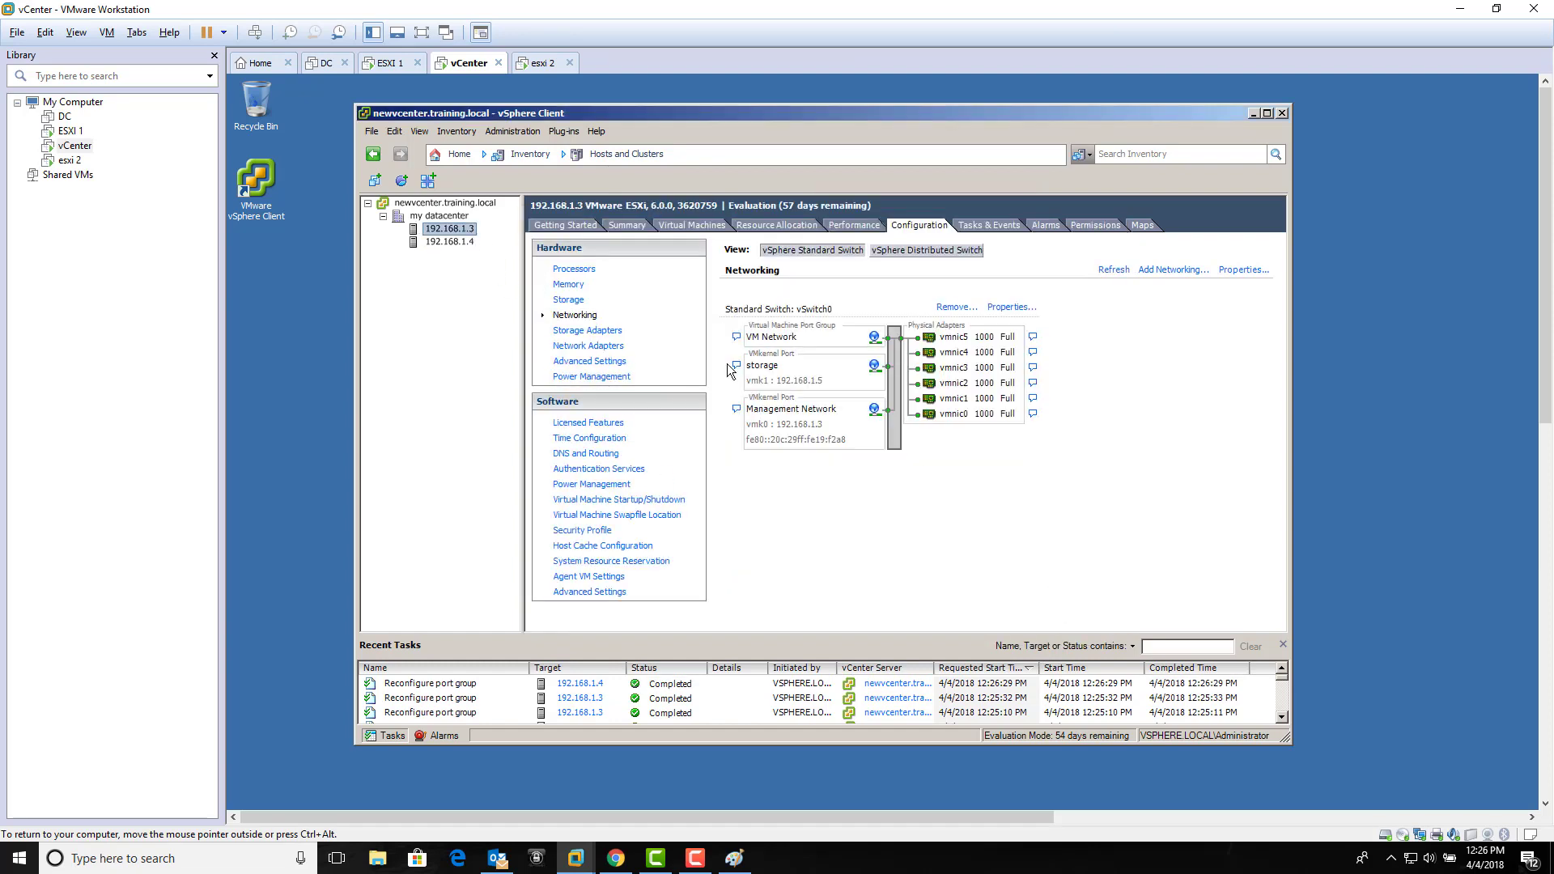
click(580, 332)
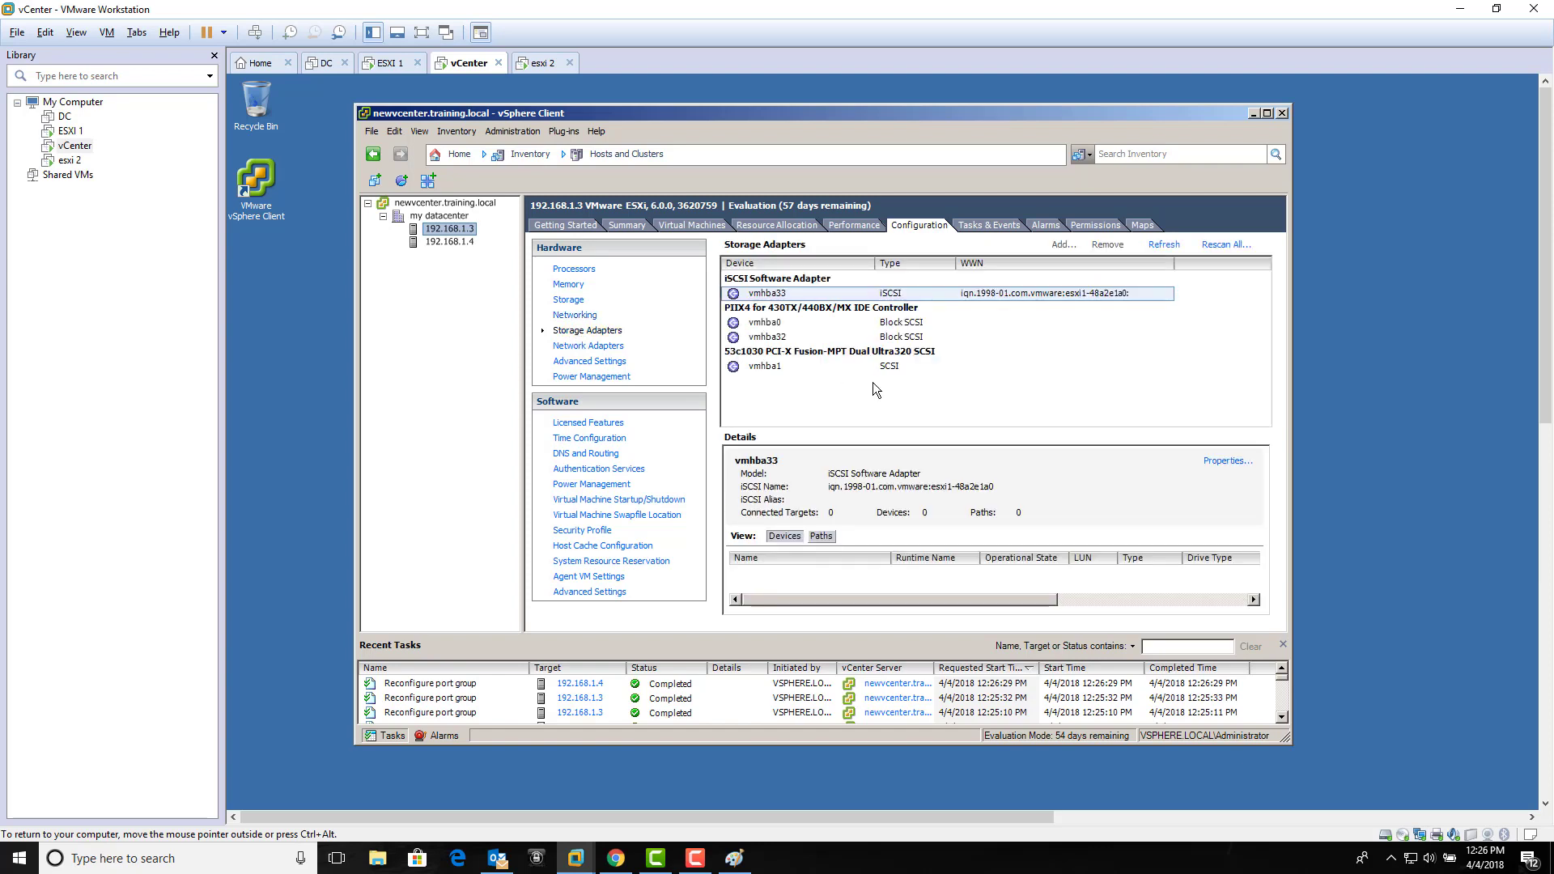
click(1008, 292)
click(1228, 460)
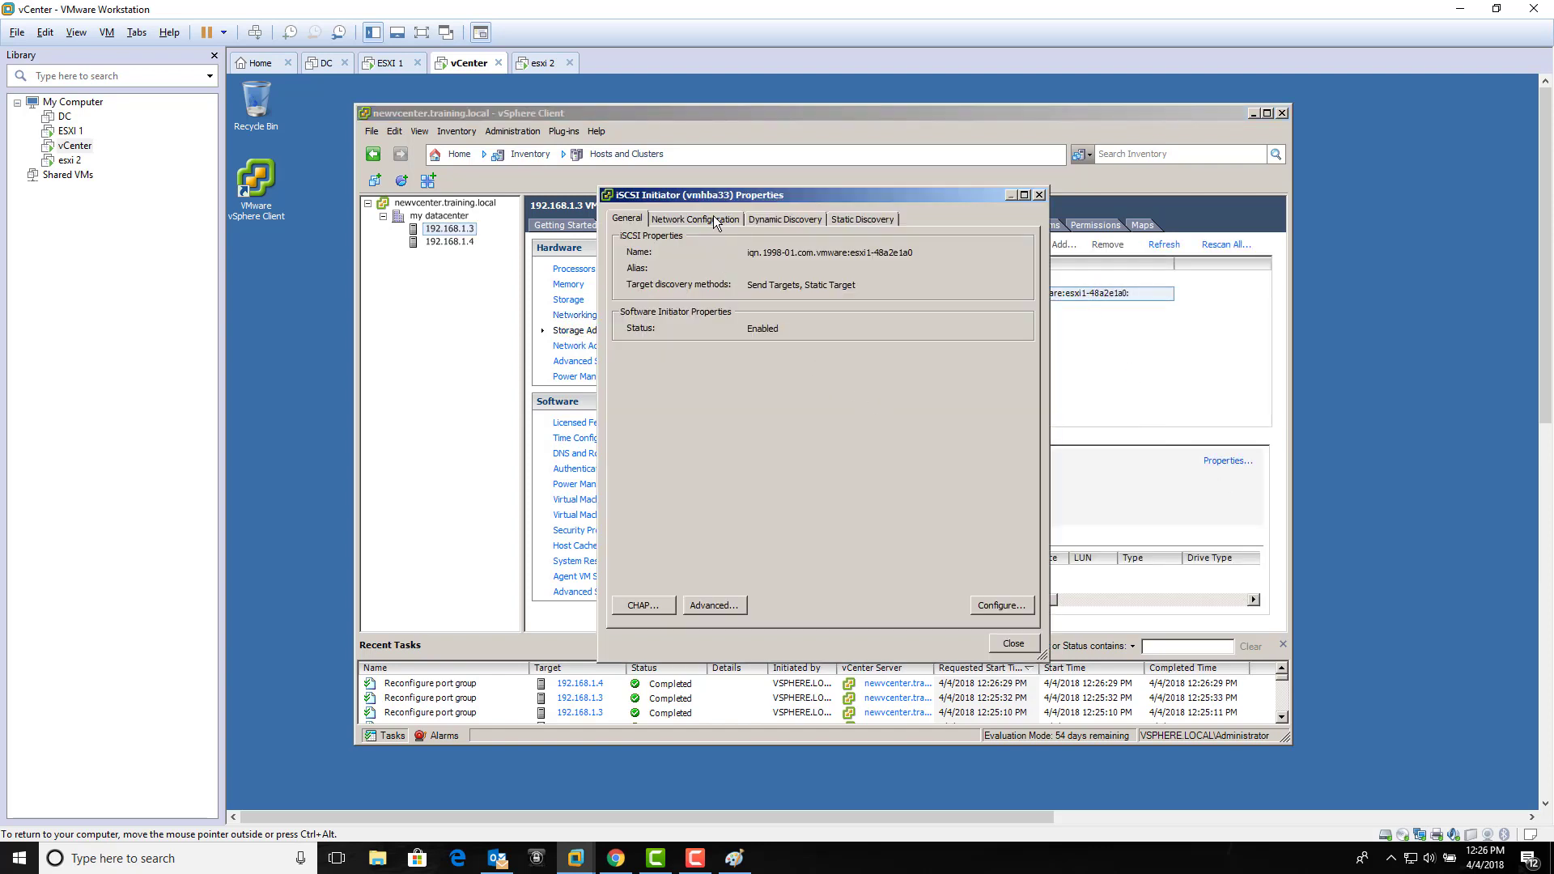
click(737, 225)
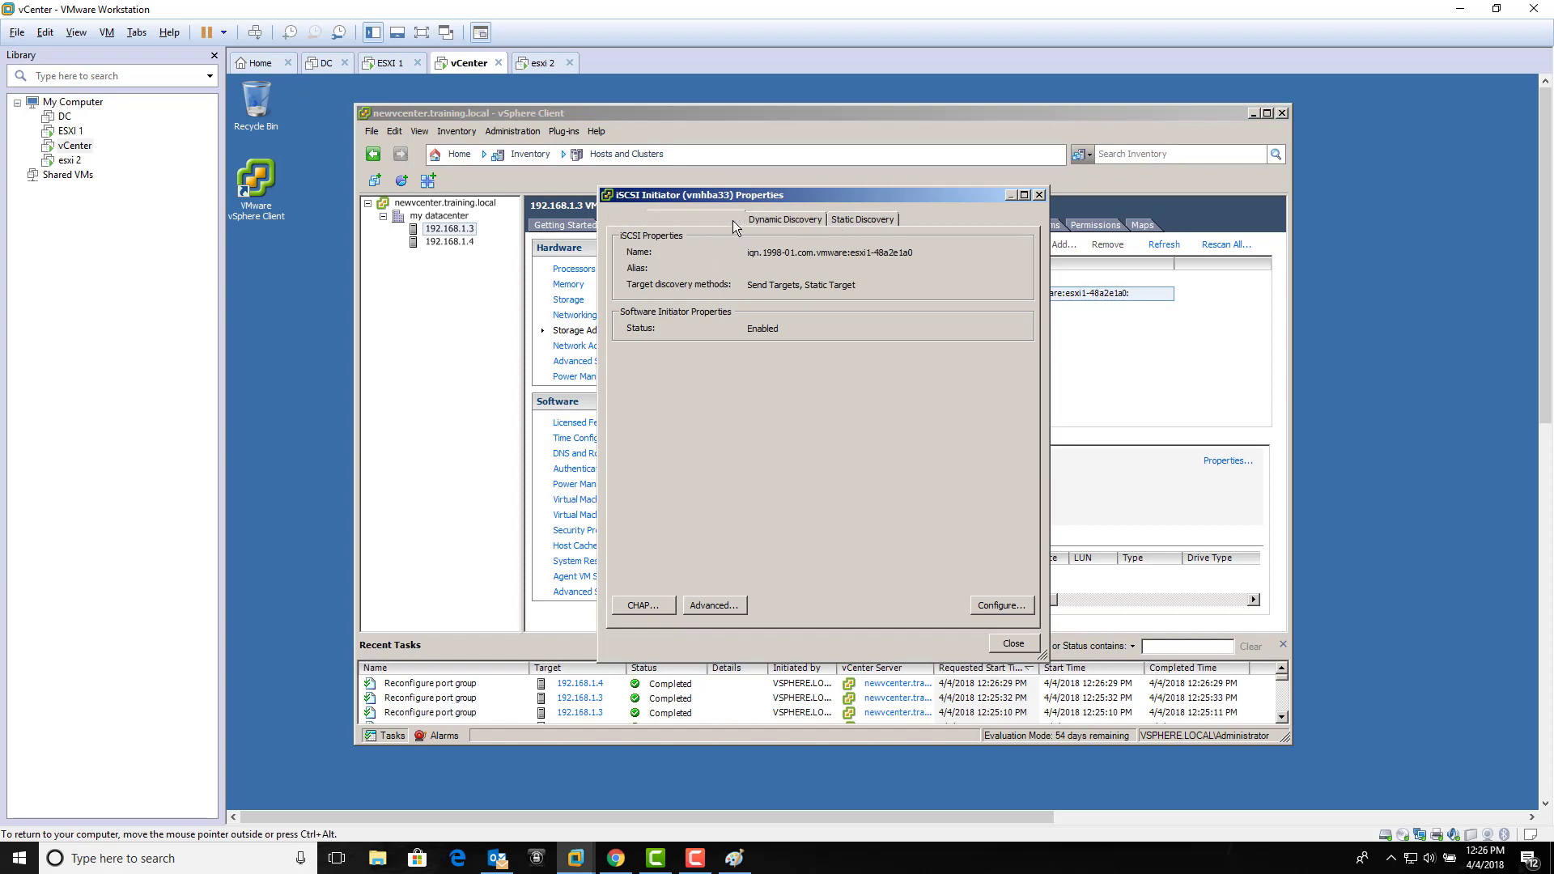
click(925, 363)
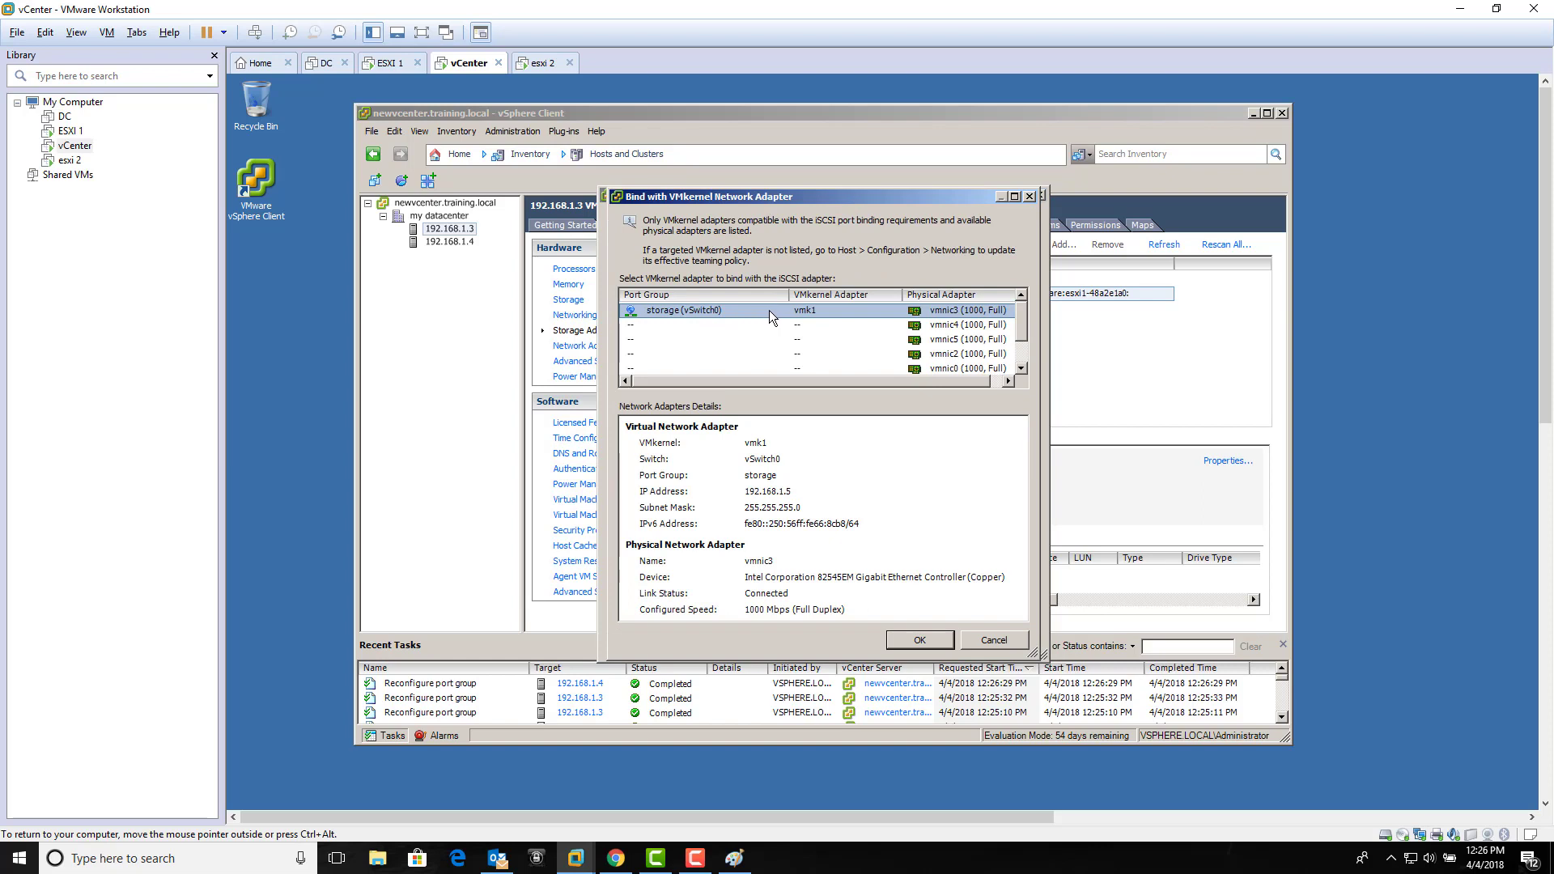
click(917, 639)
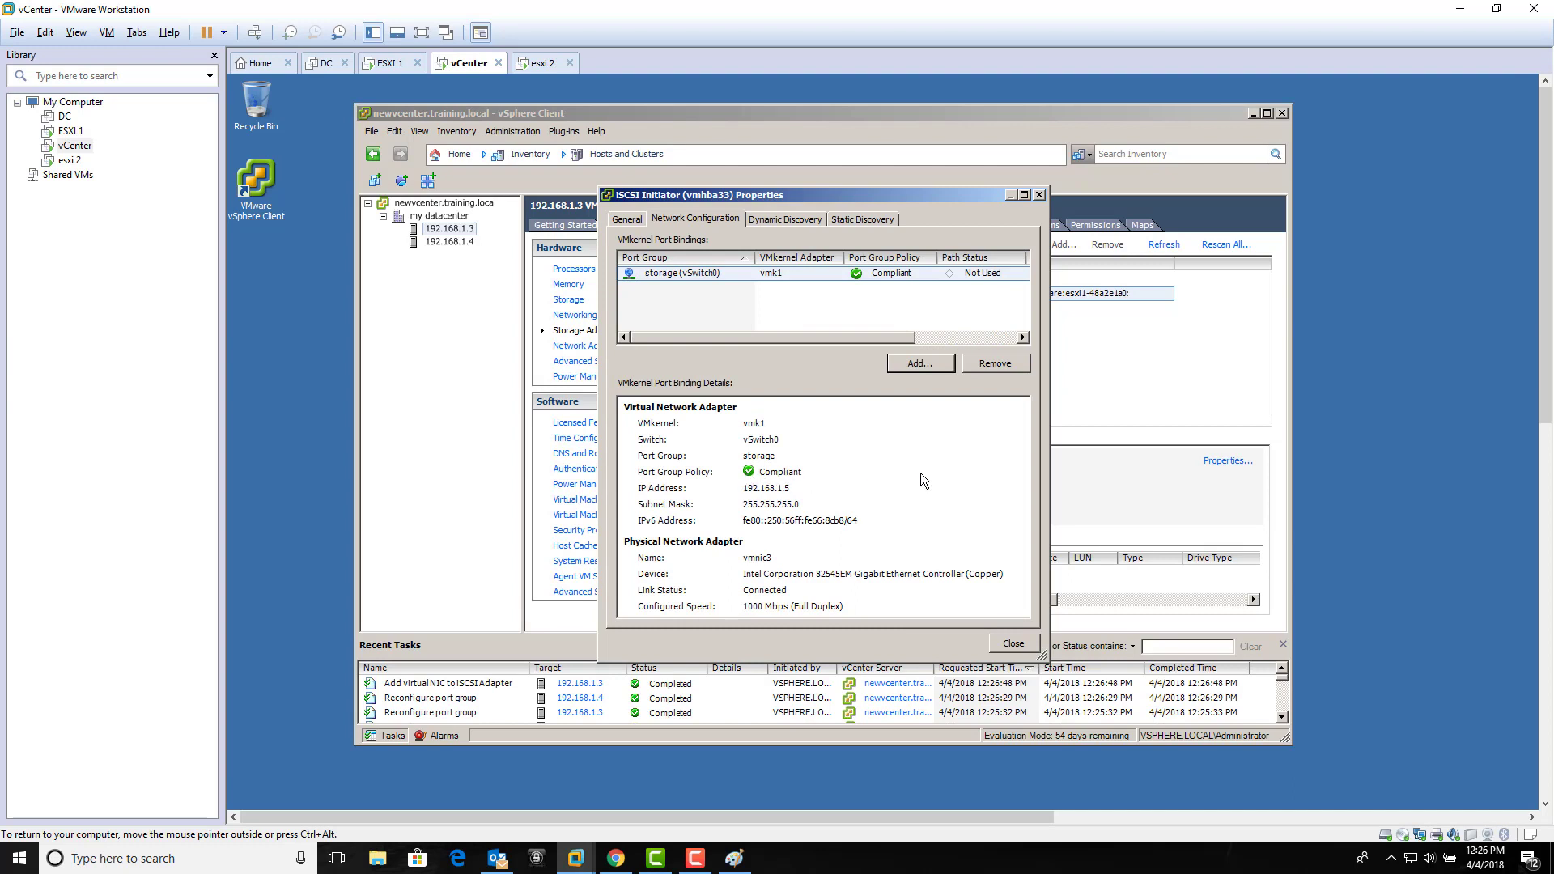
click(784, 217)
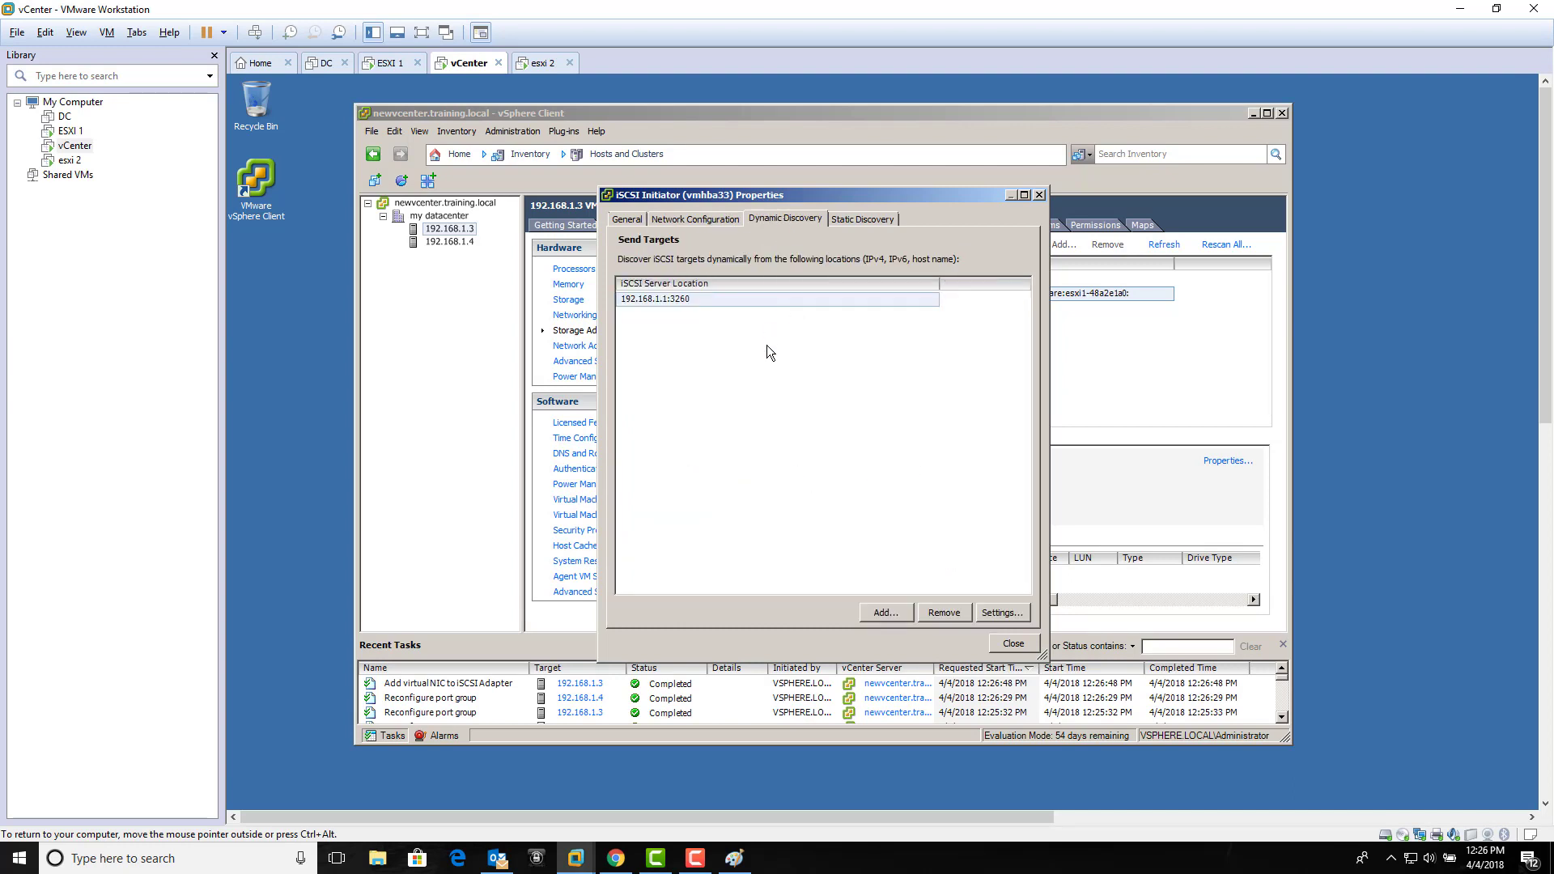
Step: Begin a static discovery target for 192.168.1.1, then switch to the DC virtual machine
click(848, 221)
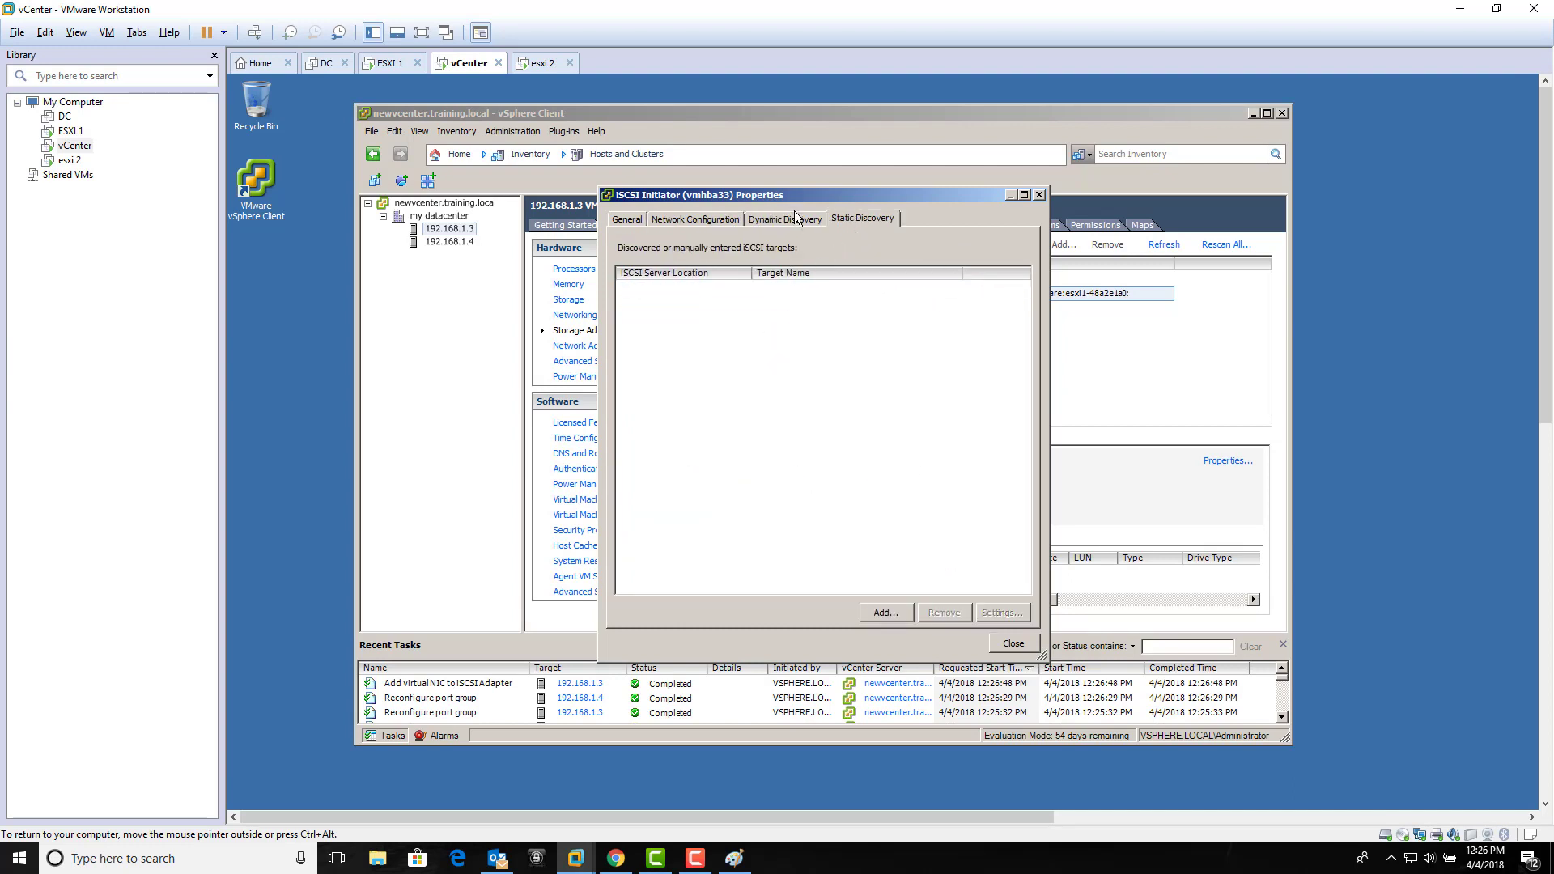
click(884, 612)
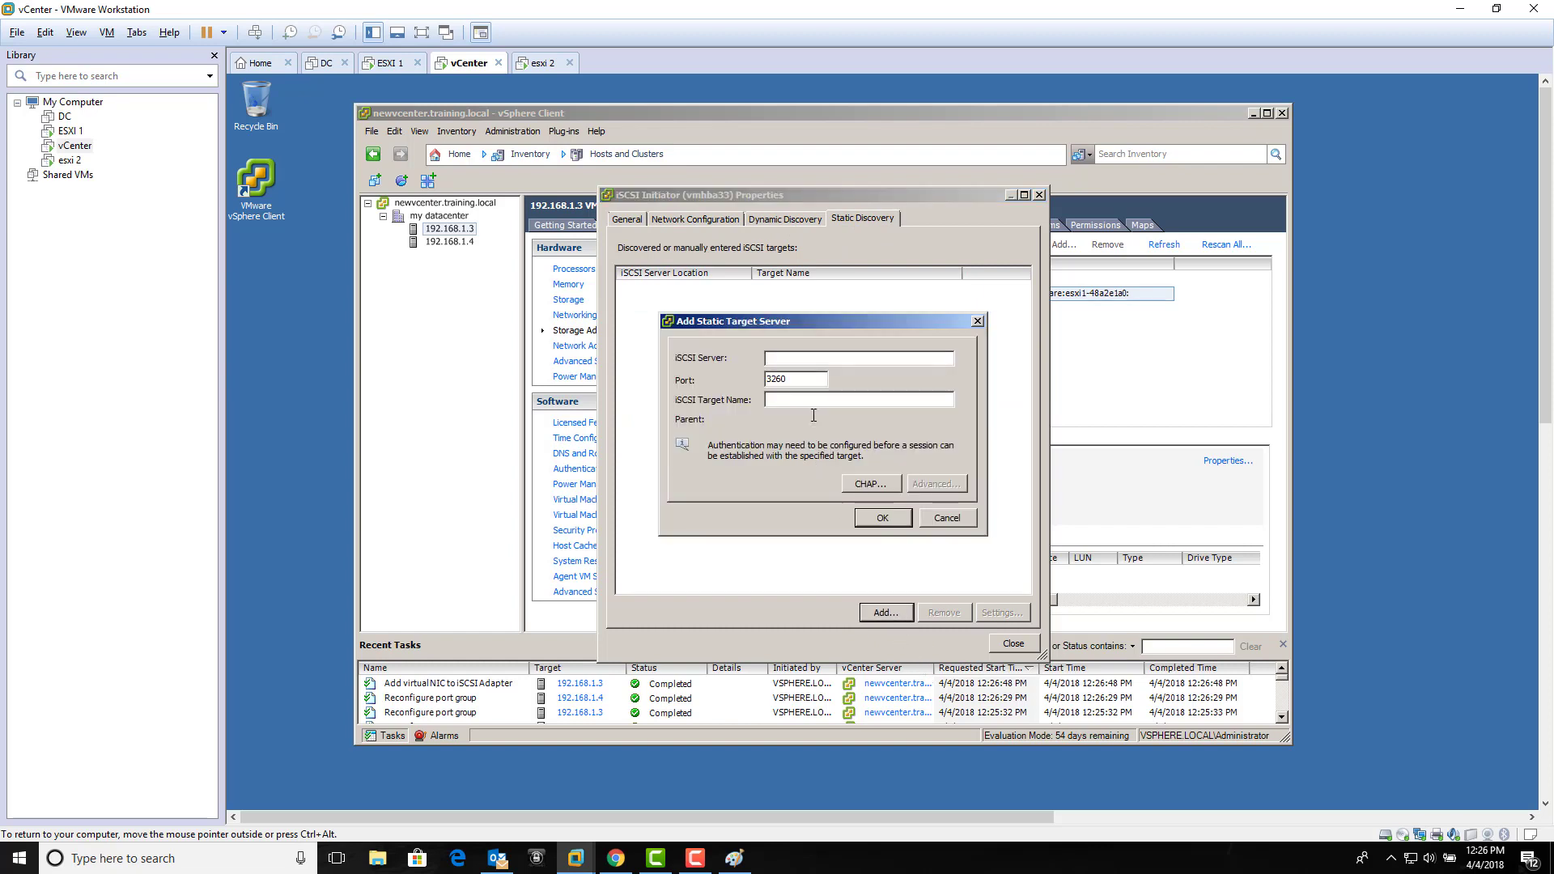
text(192.168.1.1)
click(319, 67)
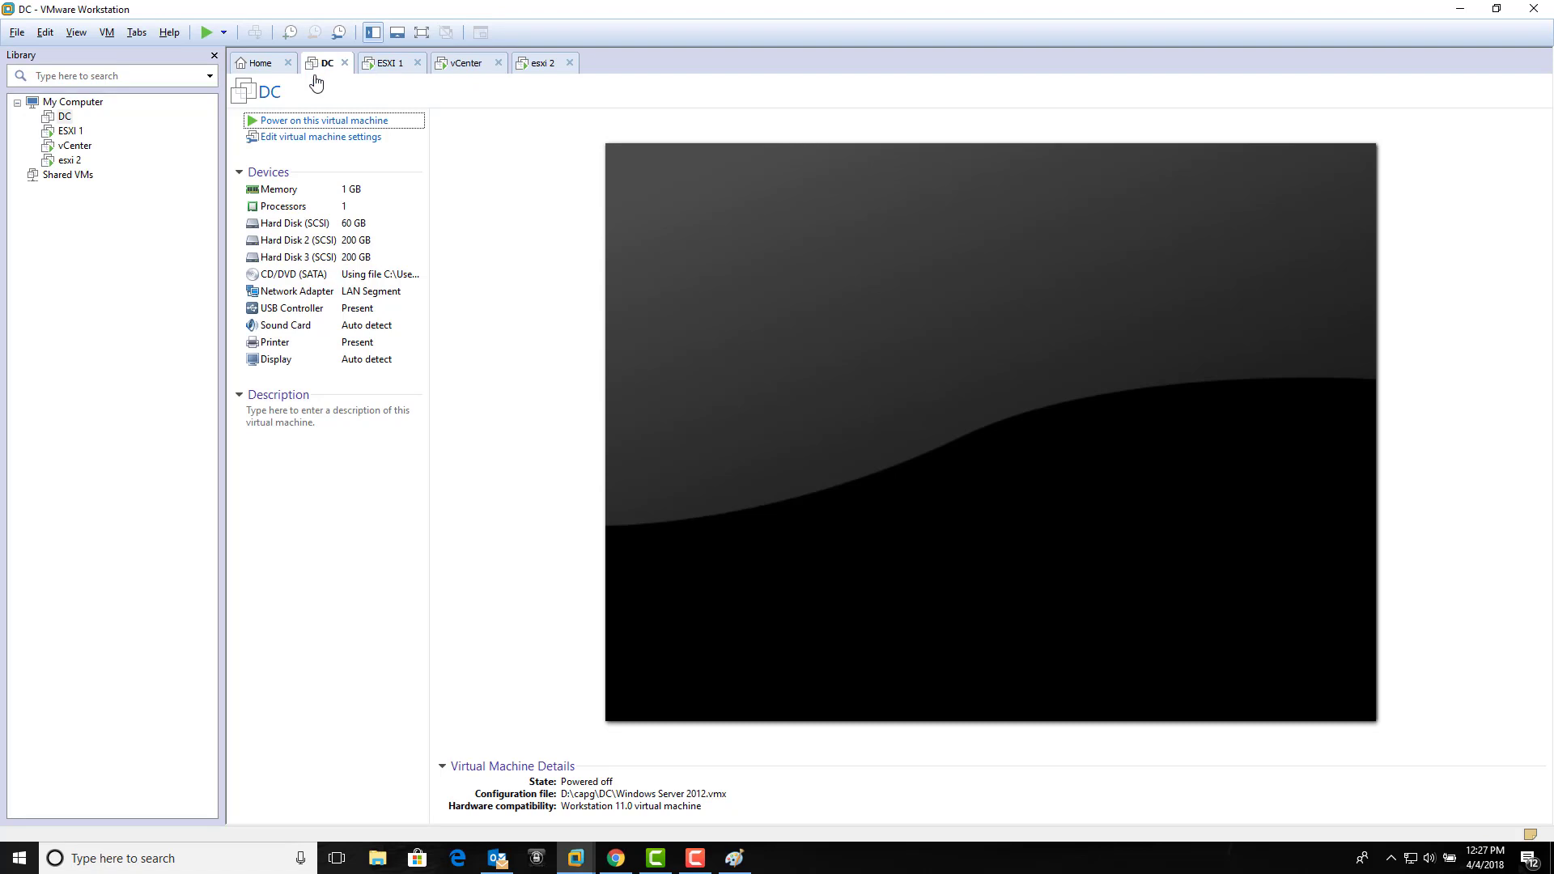
Step: Power on the DC virtual machine and return to the vCenter console
click(303, 122)
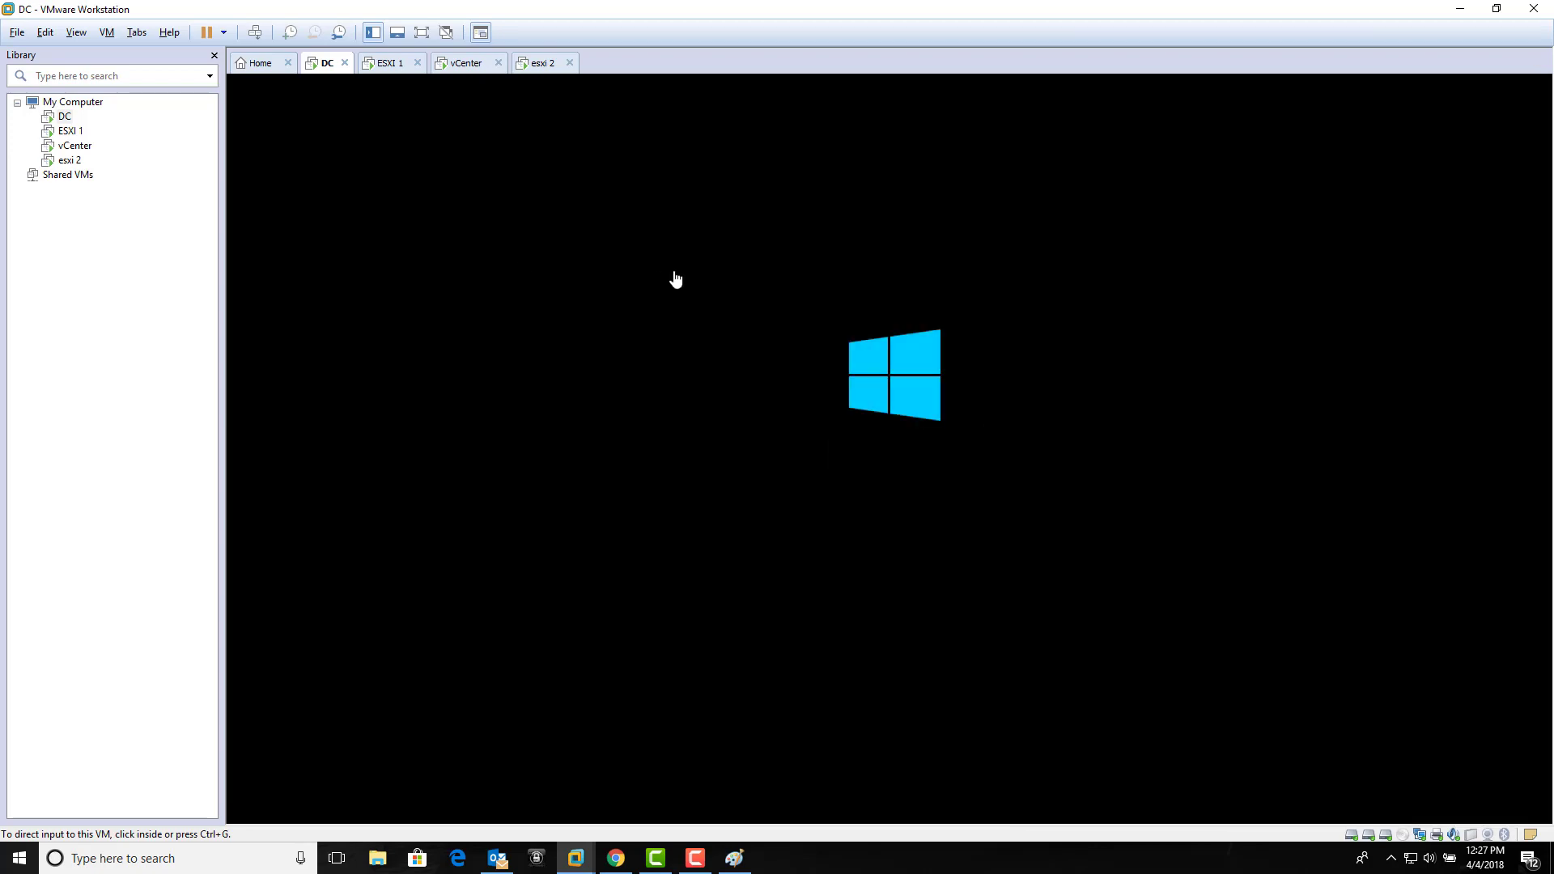
click(468, 63)
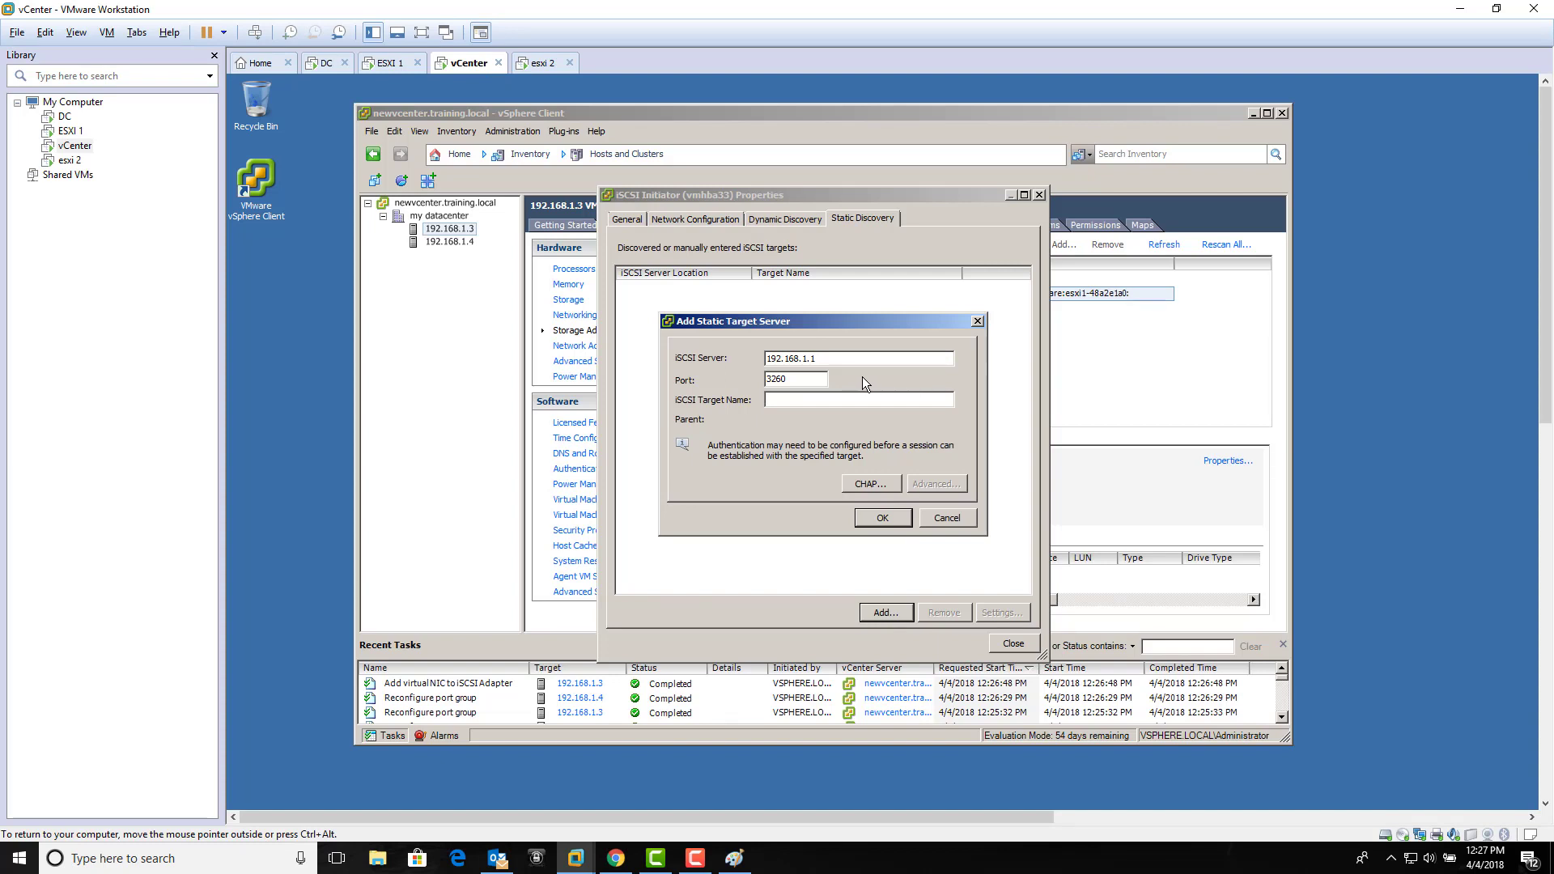
Step: Discard the pending static target and select send target 192.168.1.1:3260 under Dynamic Discovery
click(946, 519)
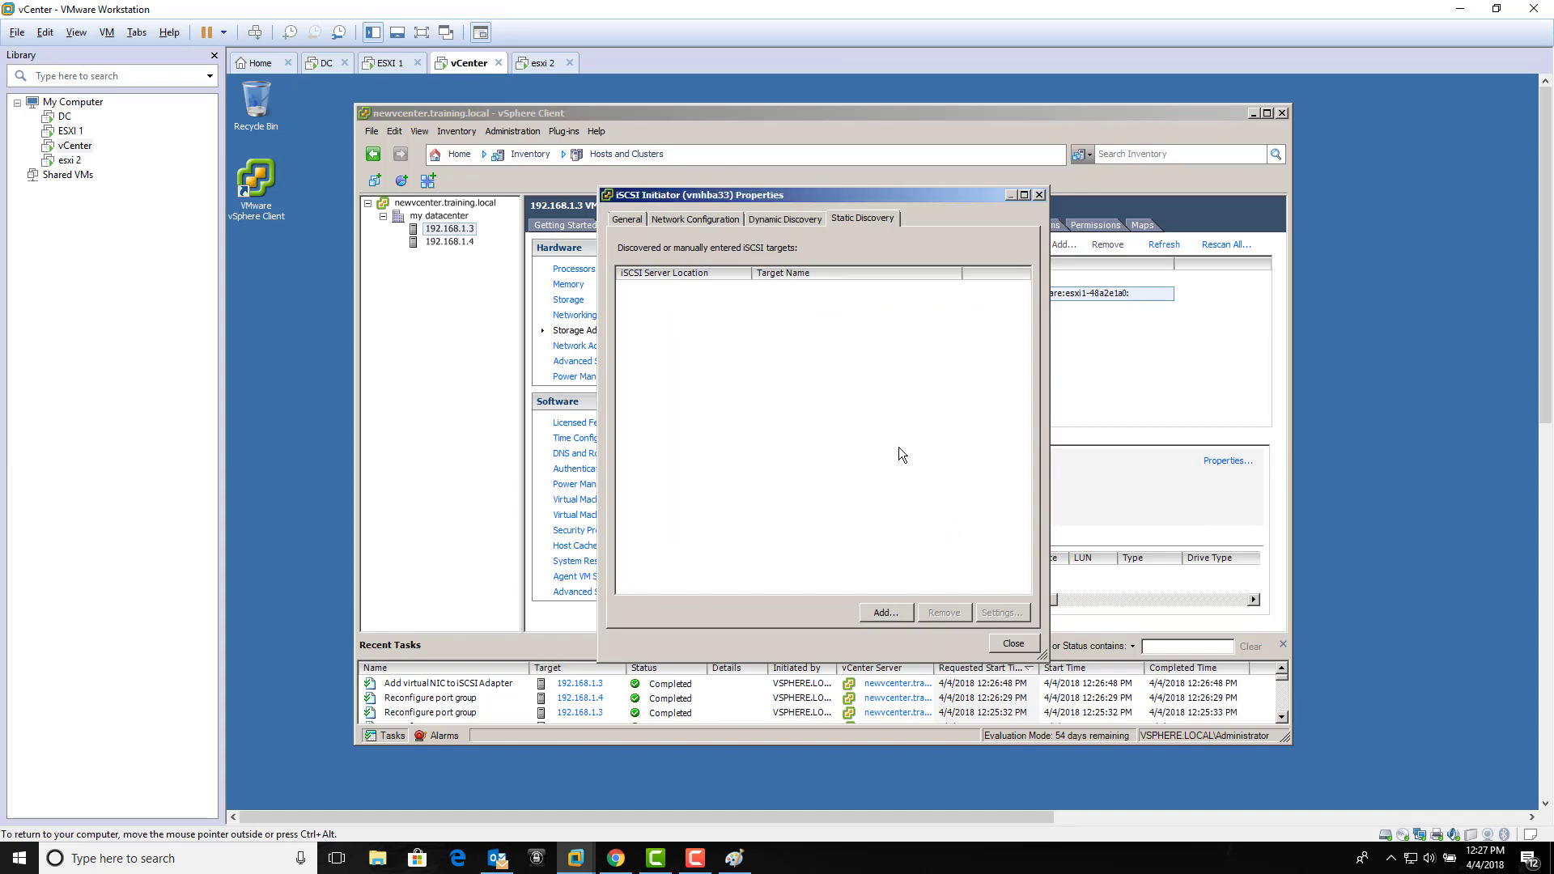
click(786, 219)
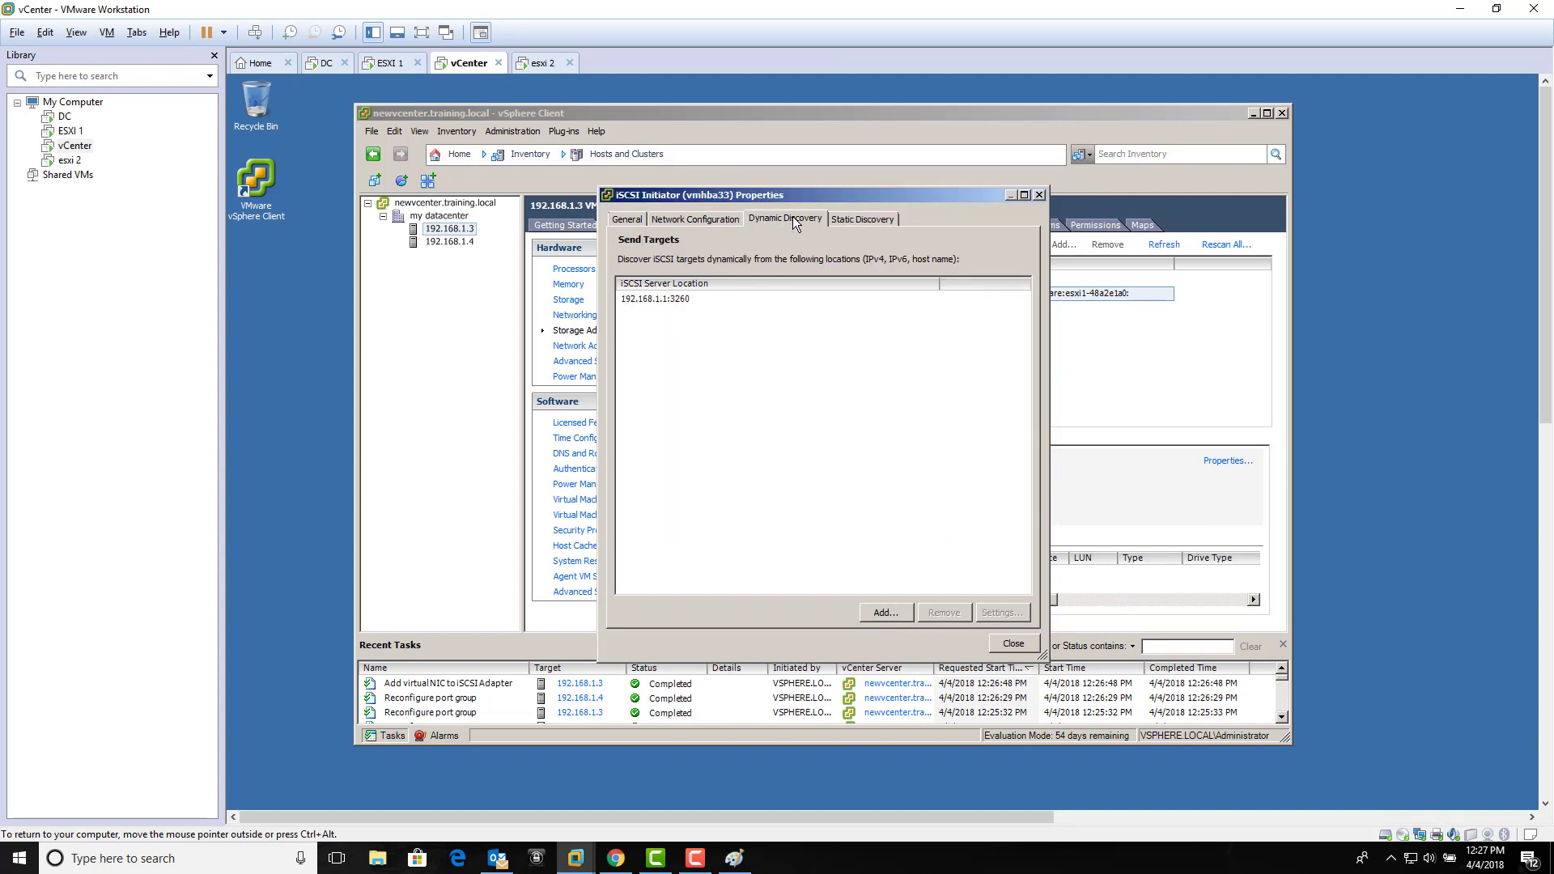
click(684, 300)
click(703, 331)
click(681, 302)
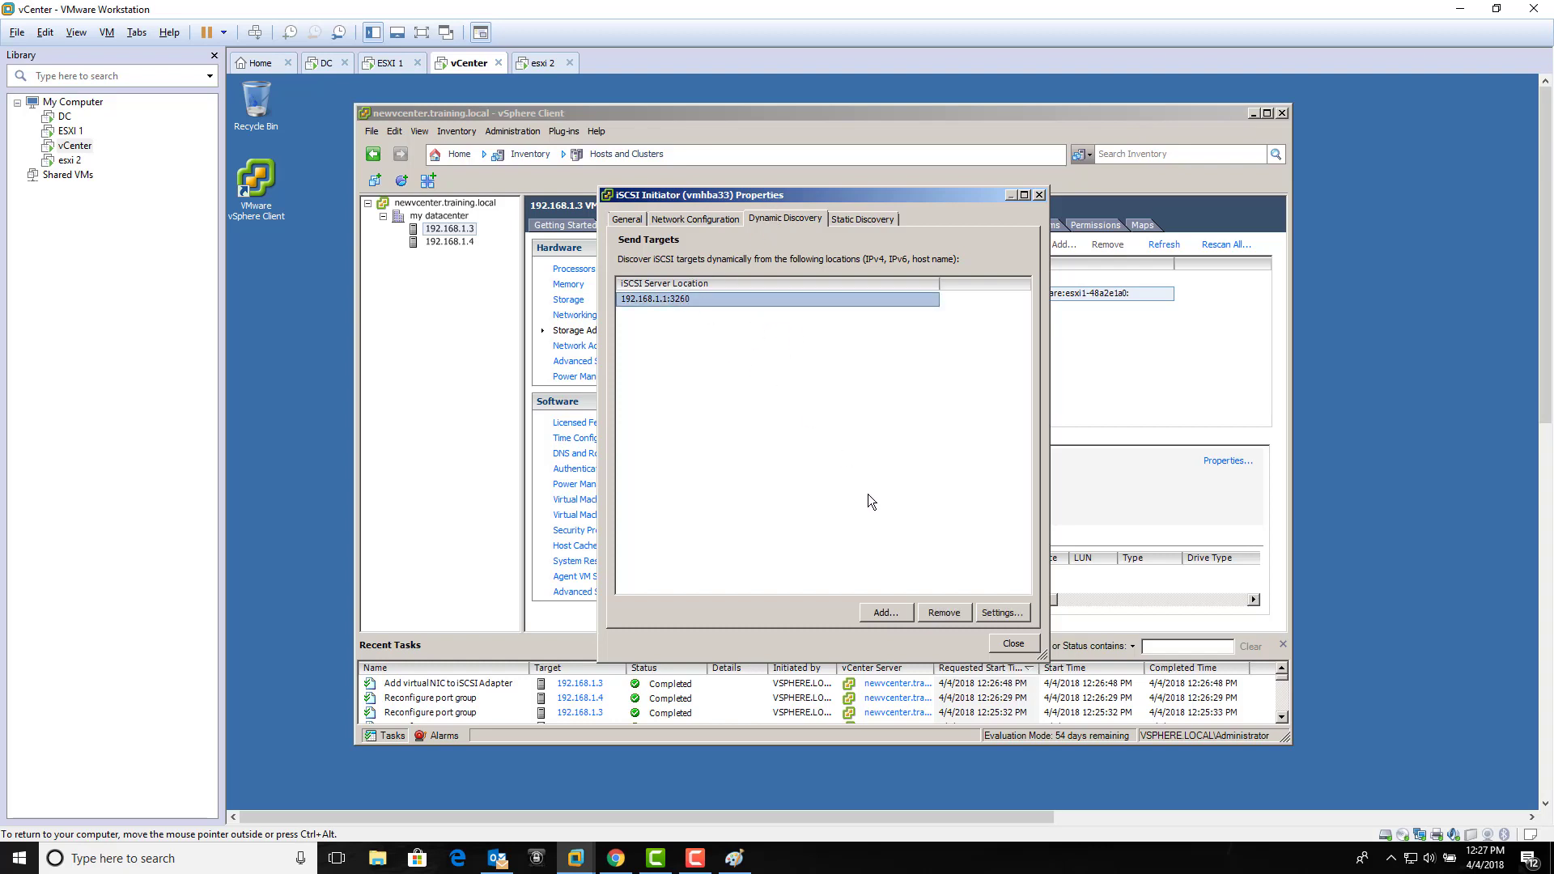
Step: Review the send target's settings and advanced iSCSI options without changes, then return to the DC console
click(1002, 613)
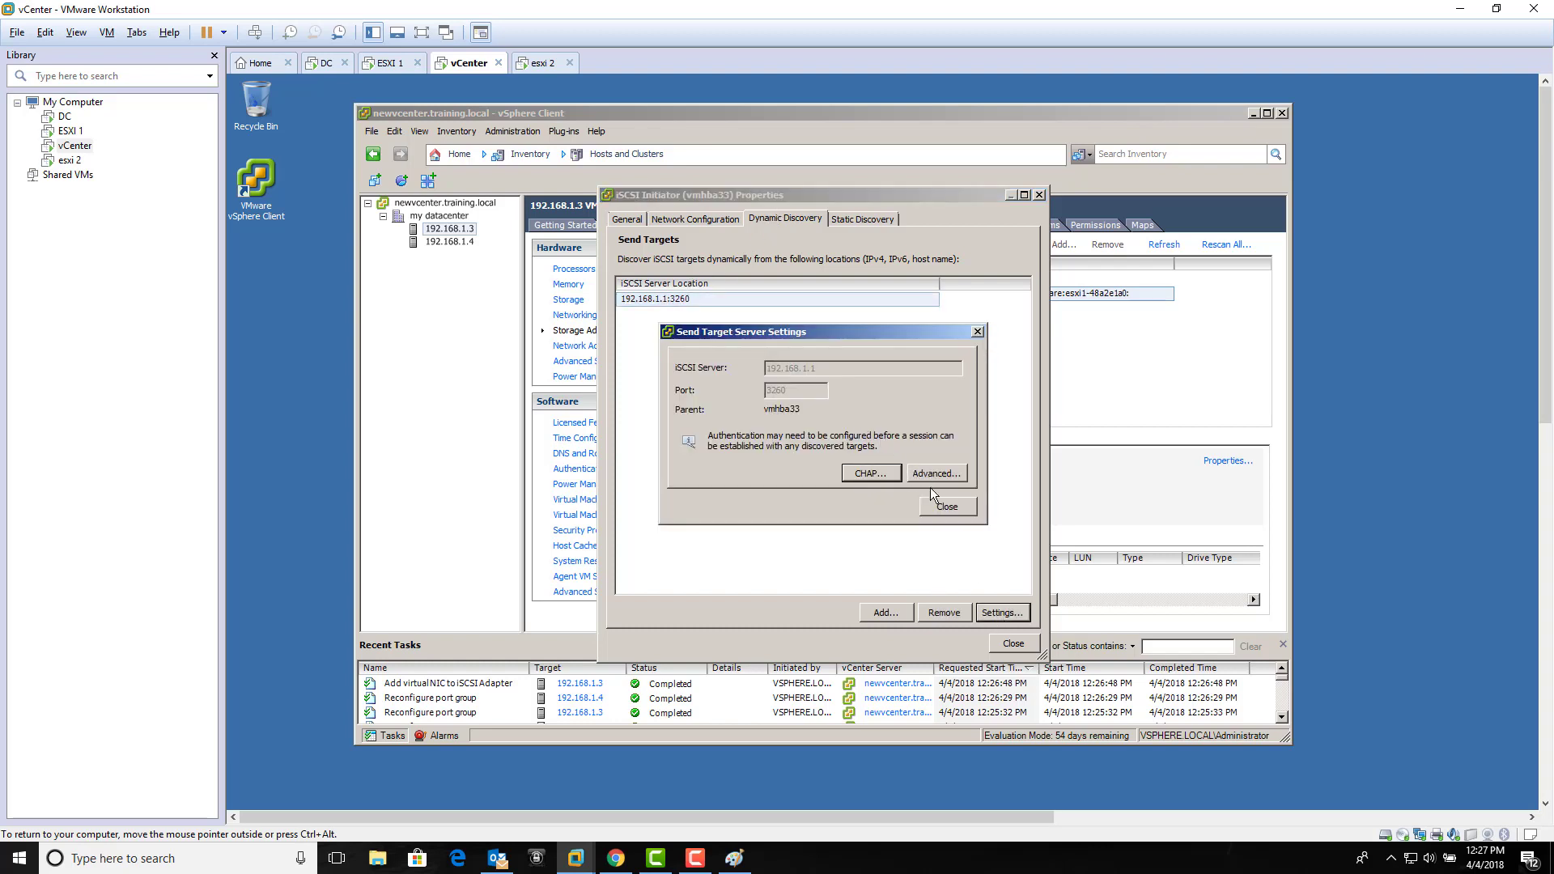
click(939, 474)
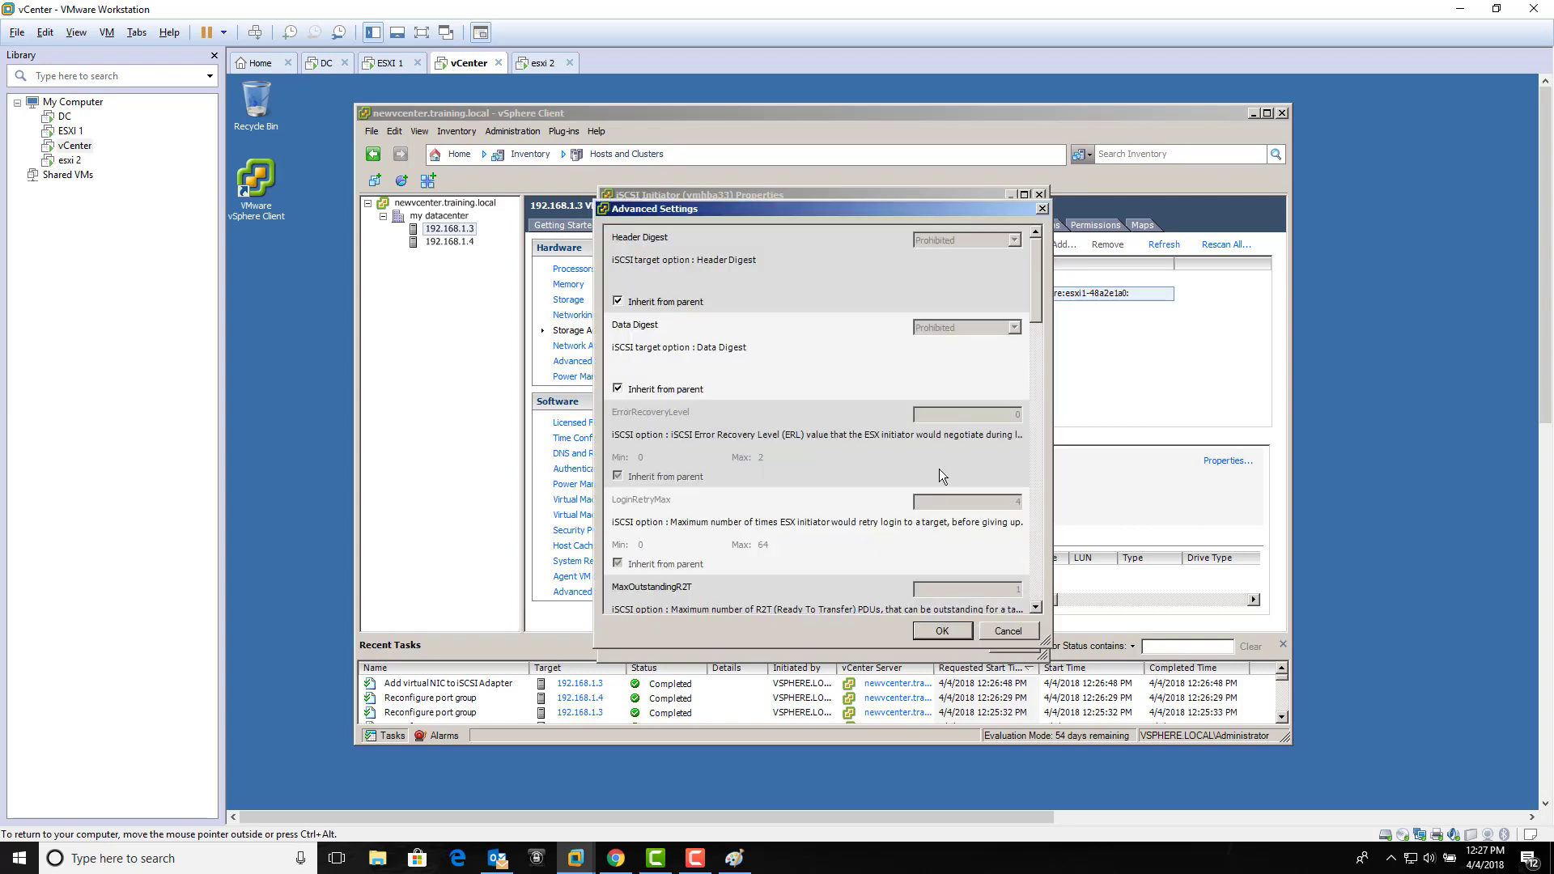
click(1042, 209)
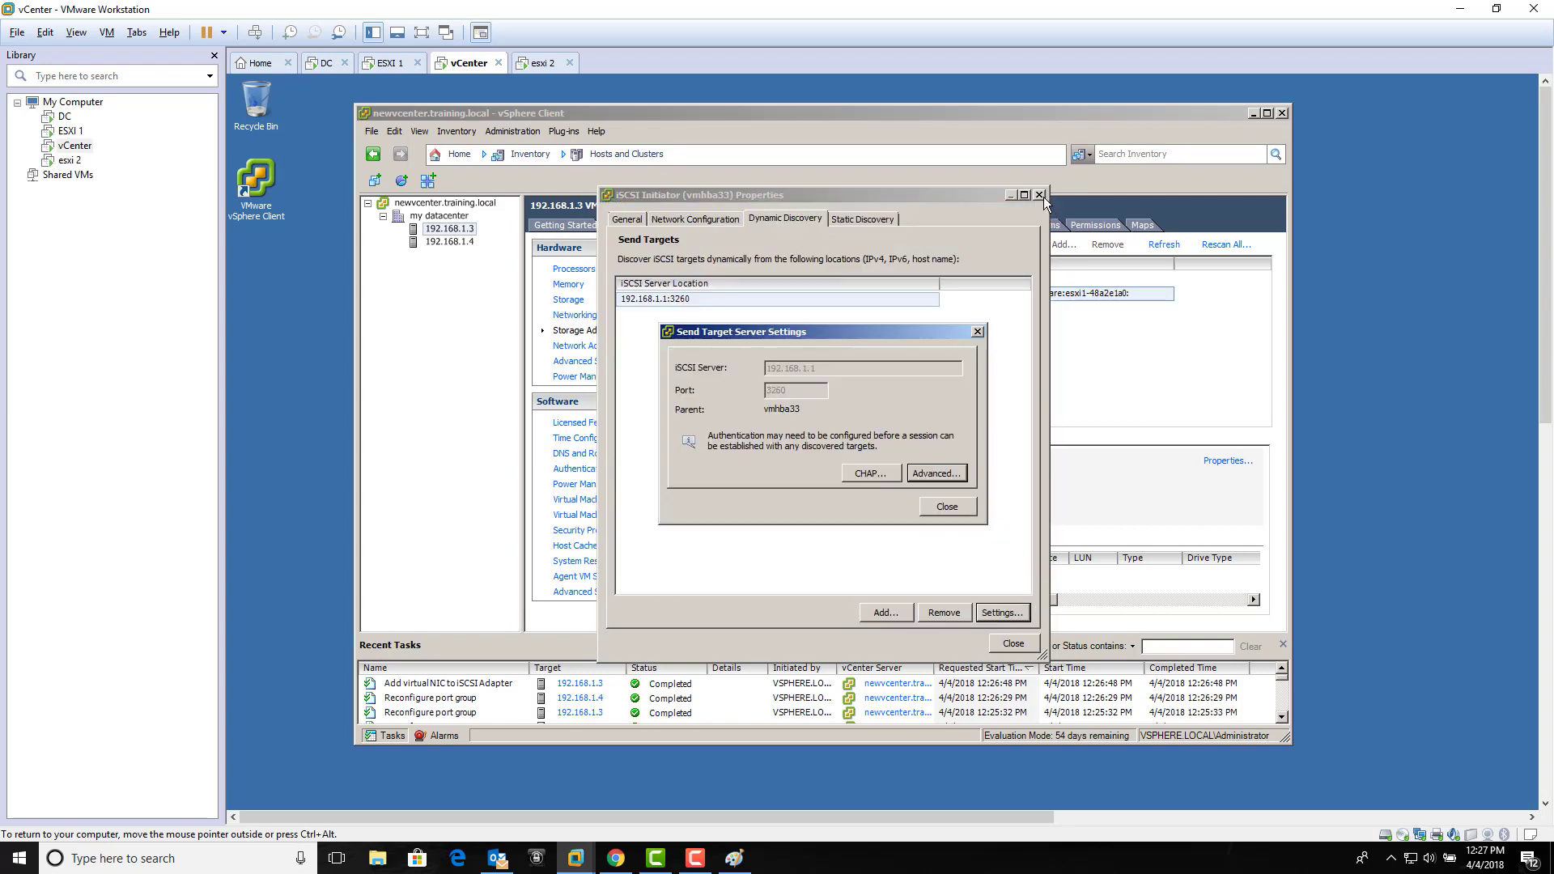
click(979, 337)
click(873, 219)
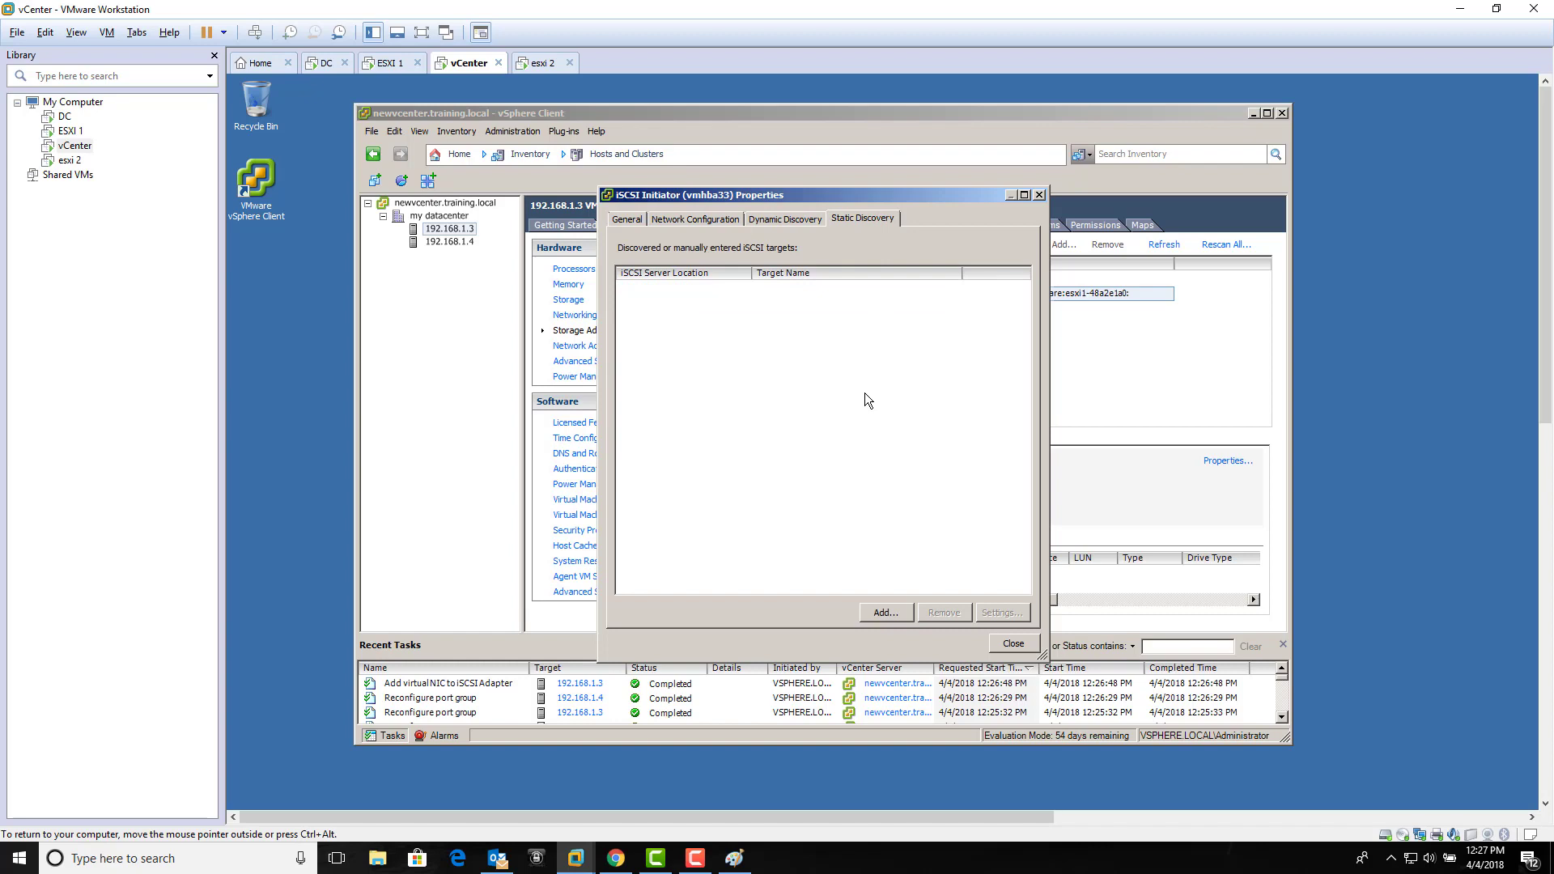
click(332, 68)
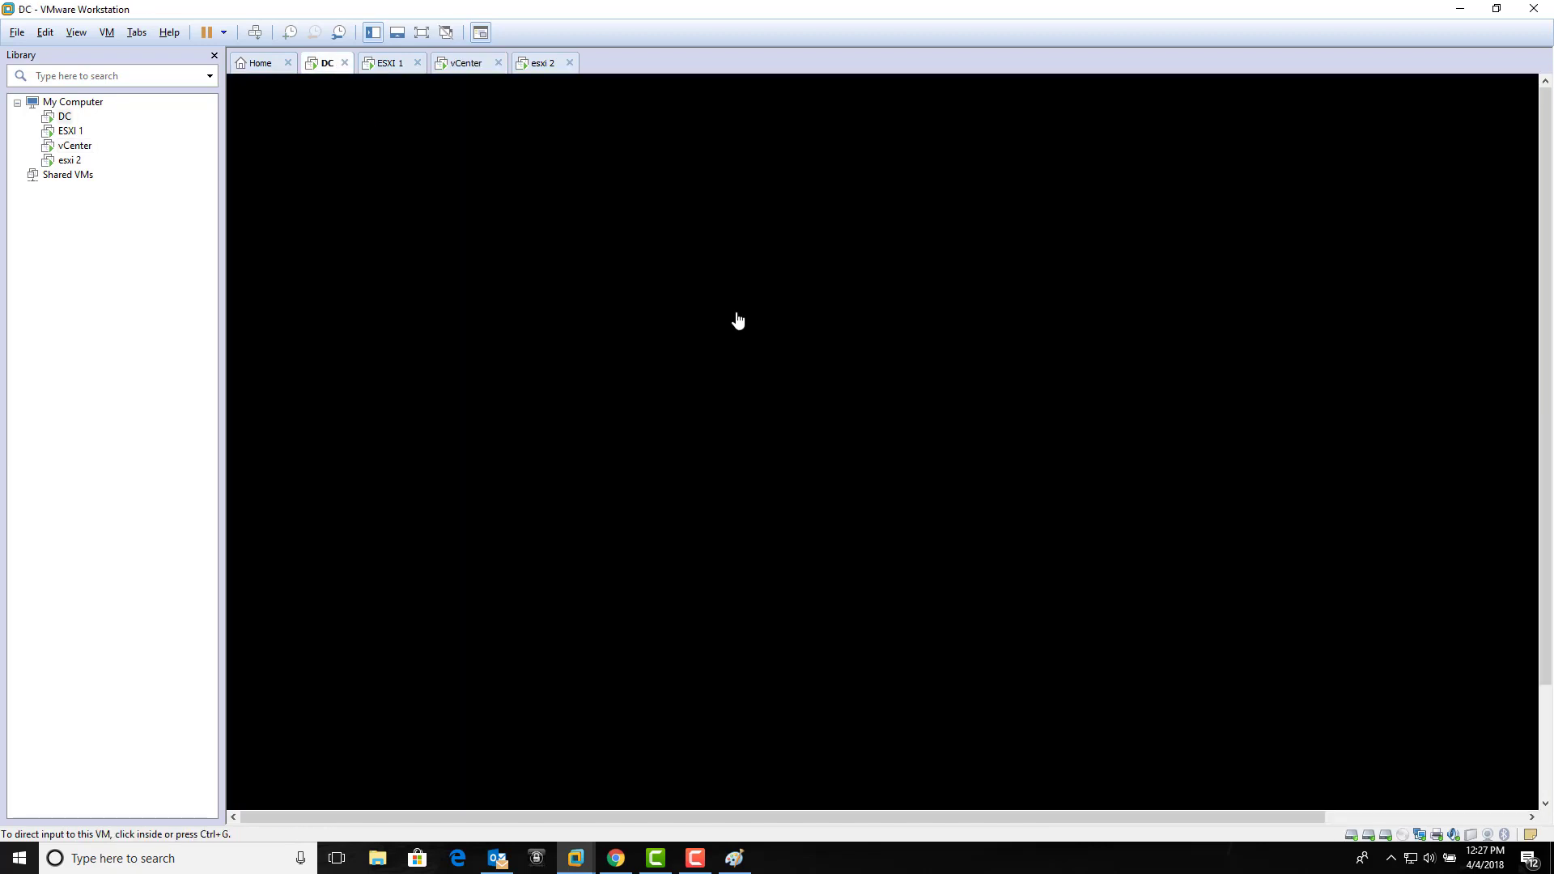
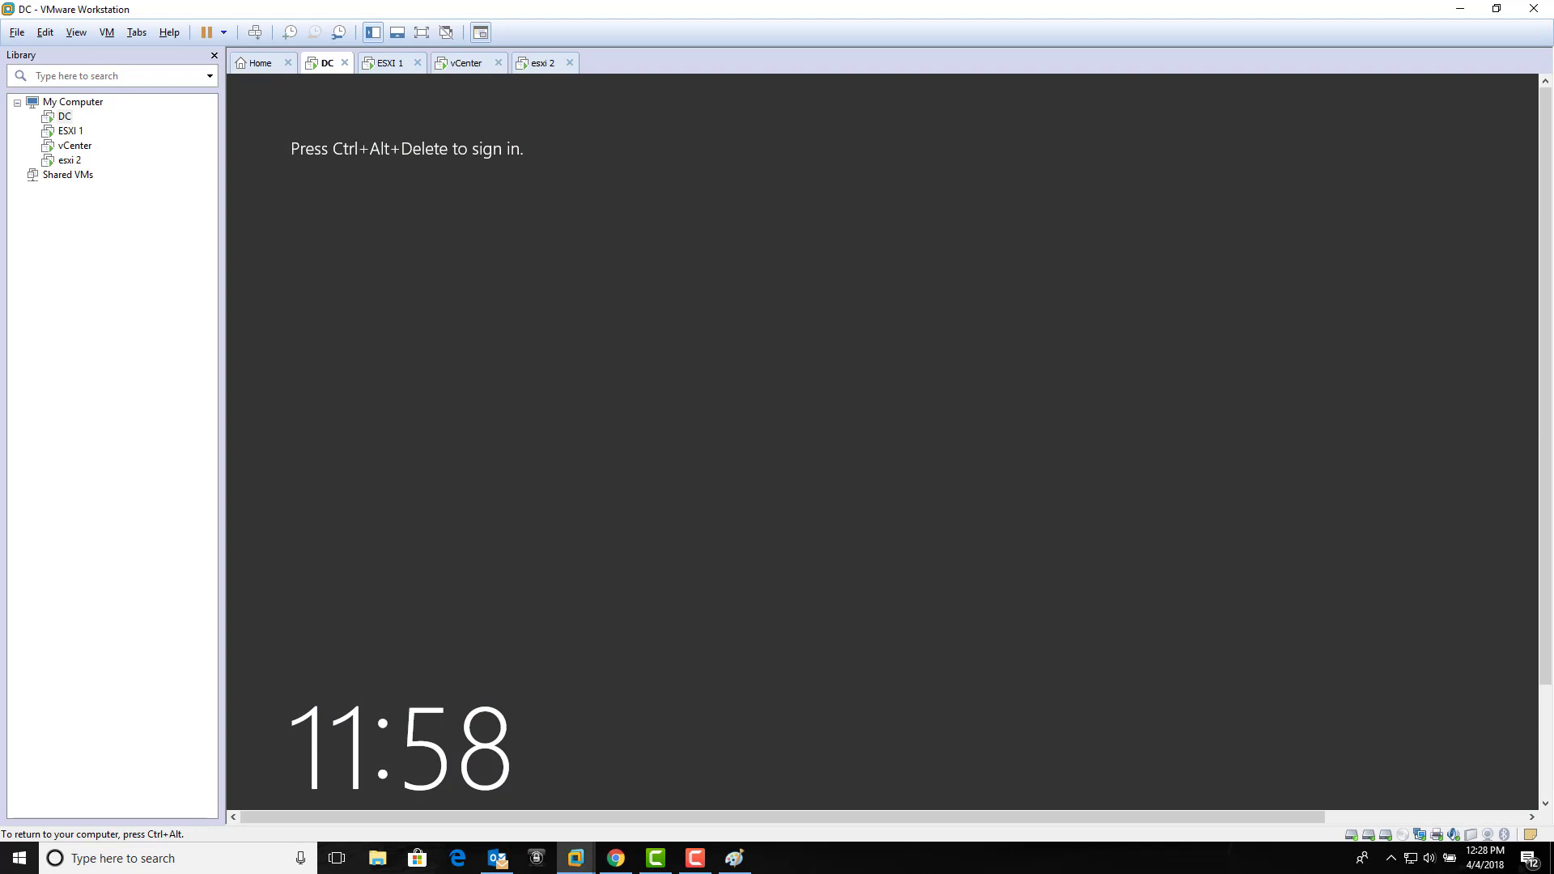
Step: Sign in to the DC virtual machine as administrator using Ctrl+Alt+Del and the account password
click(255, 36)
click(916, 433)
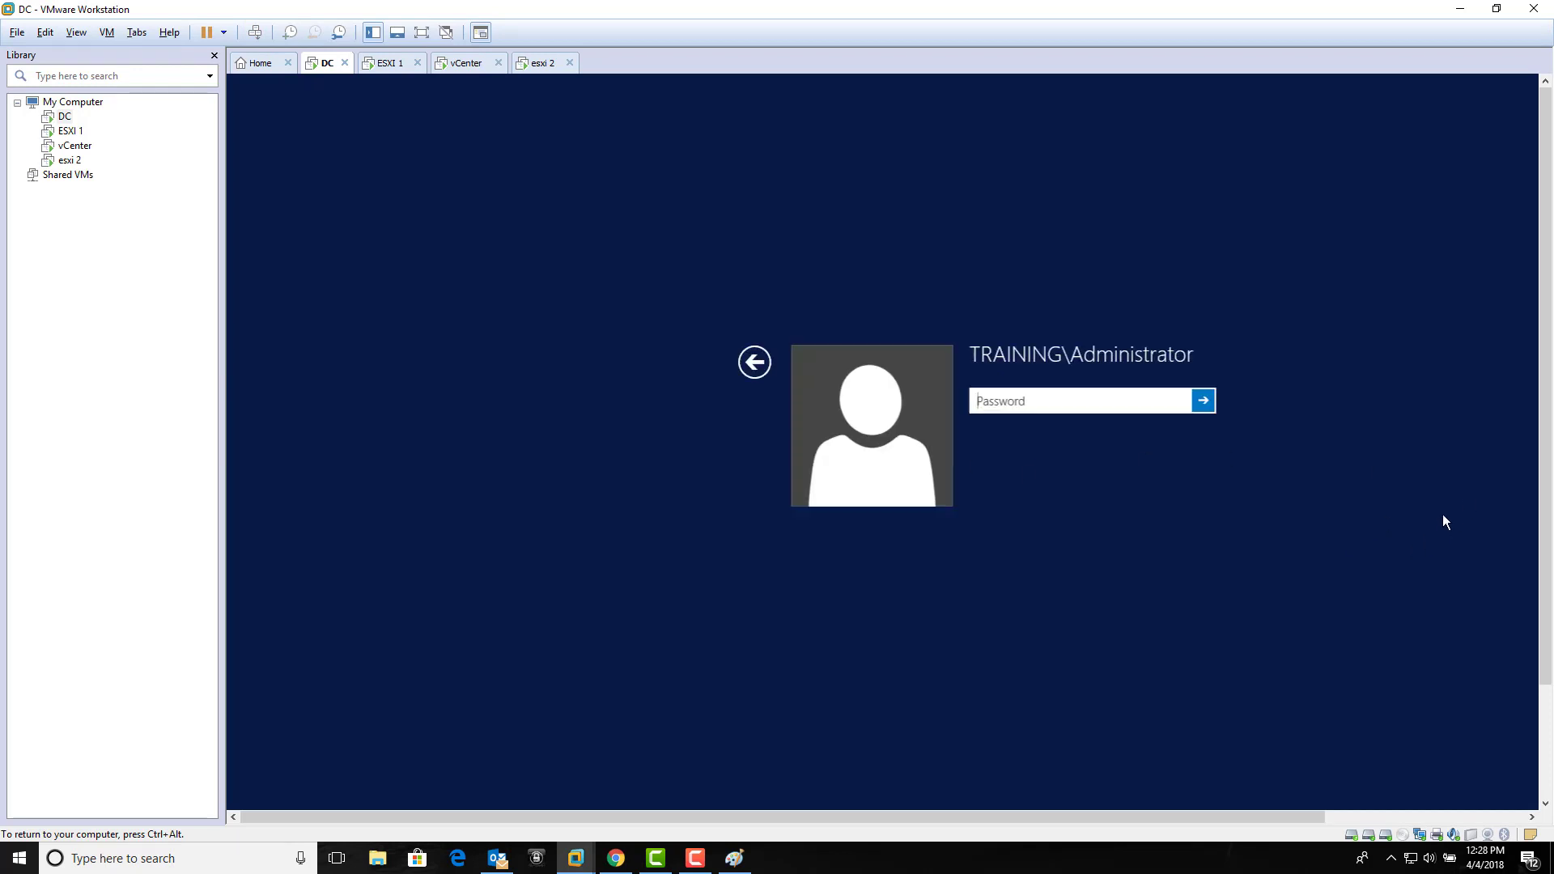
text(********)
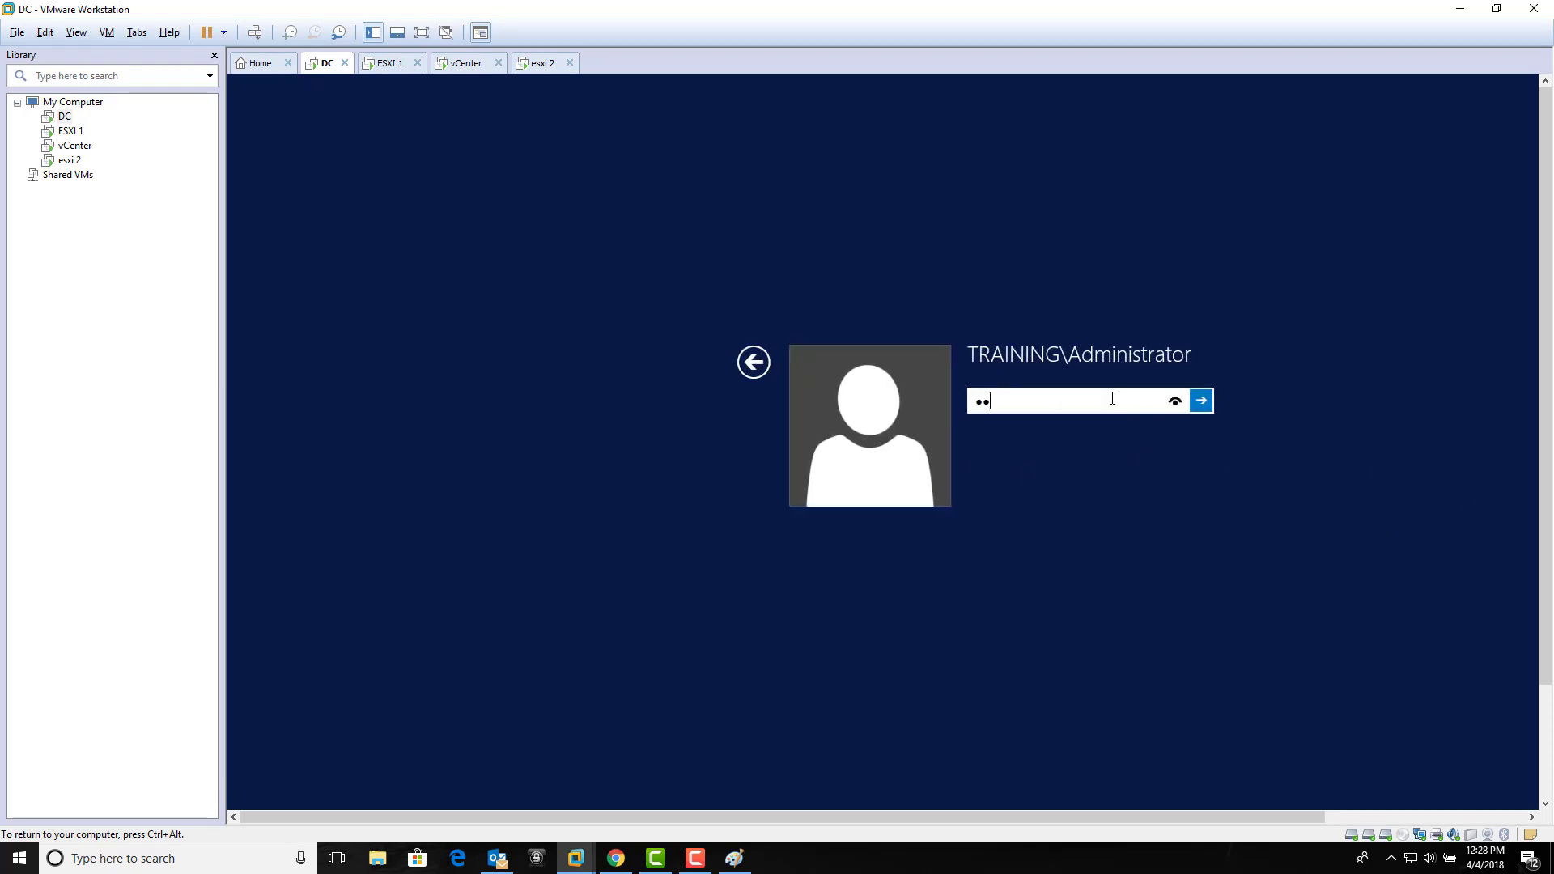
text(****)
key(Return)
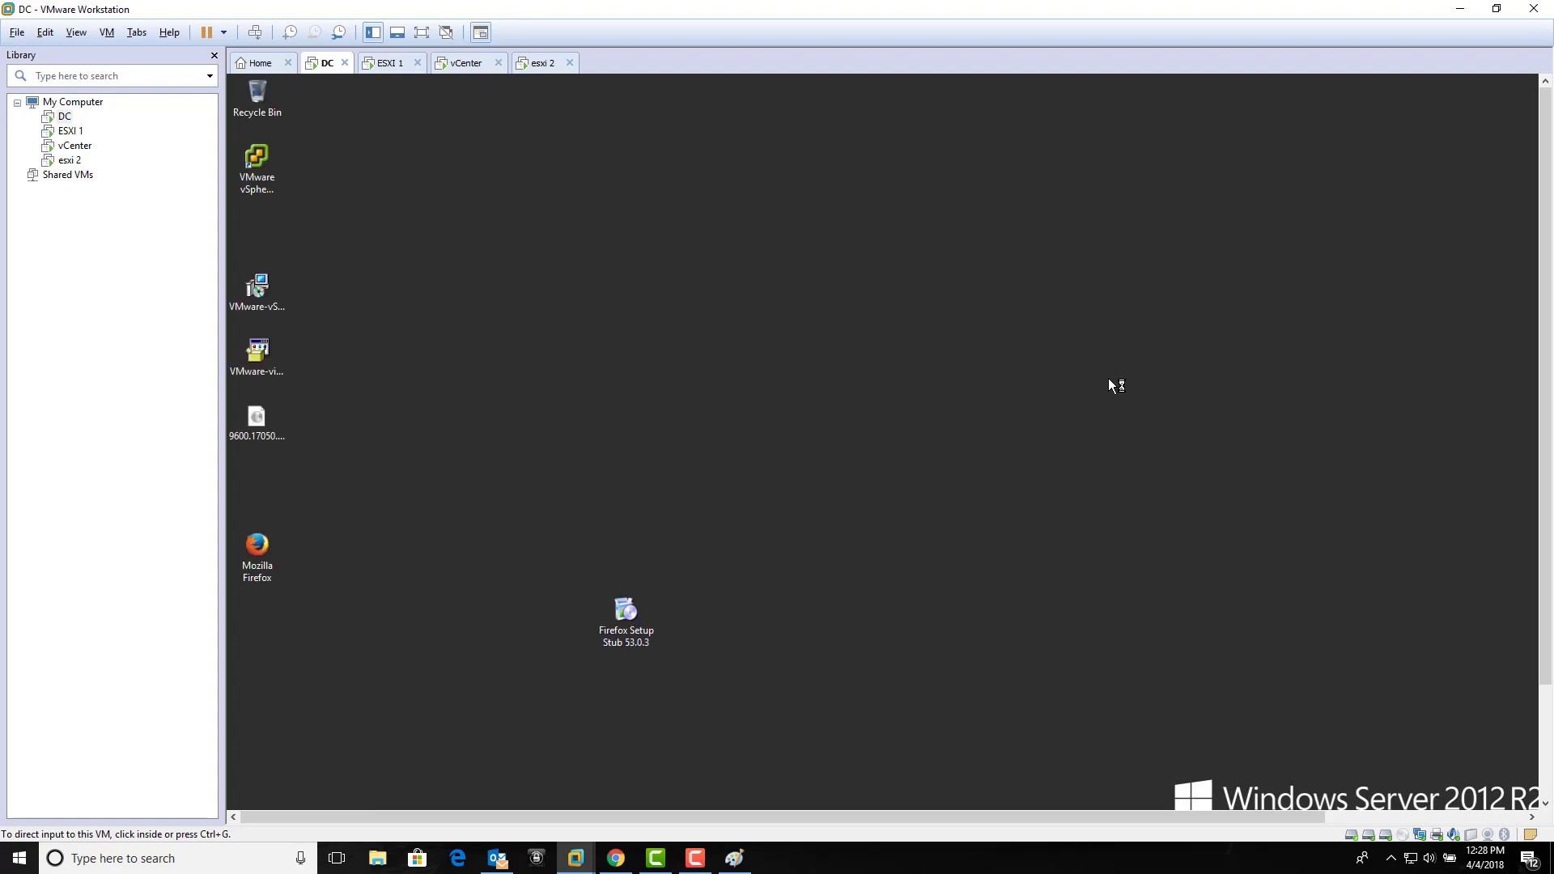
click(1109, 378)
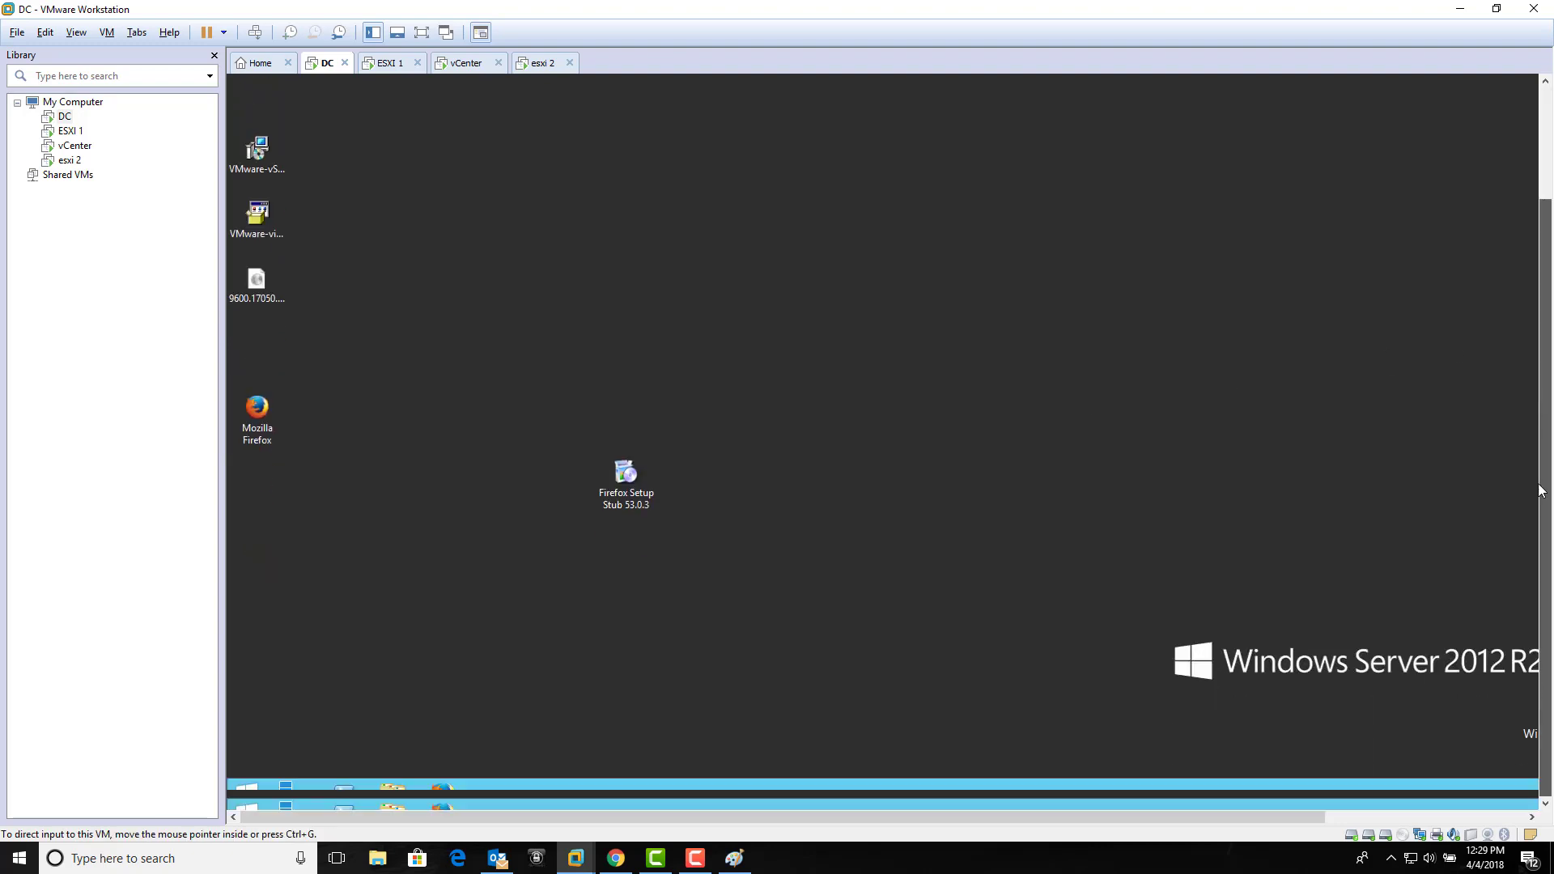
Step: Check Server Manager's iSCSI page, where the 100 GB newesxi1 disk is Not Connected, then return to vCenter
click(294, 793)
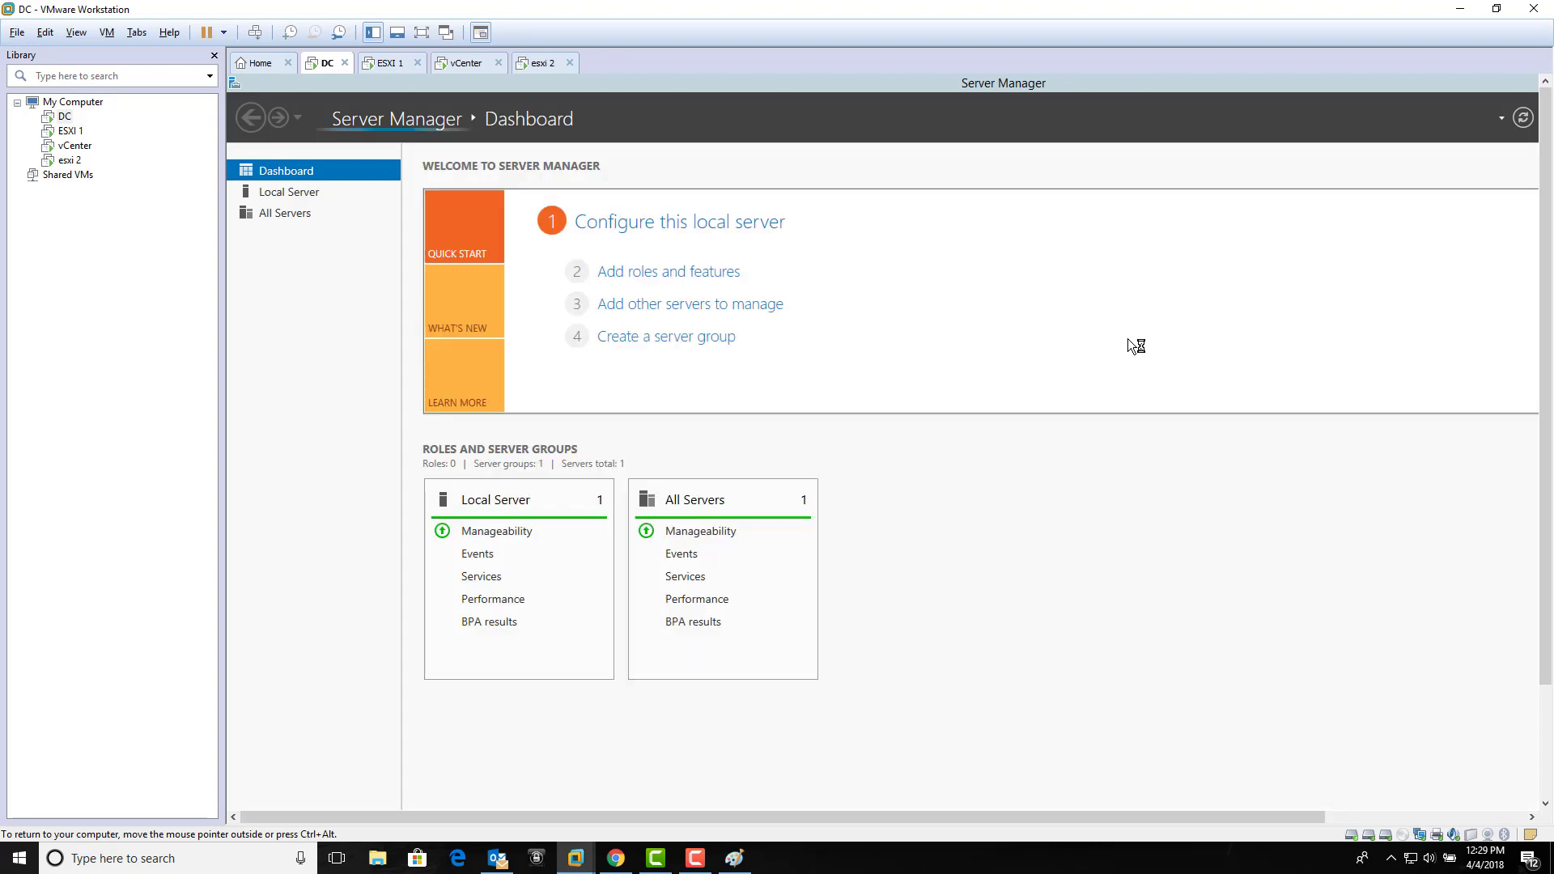
drag(1546, 339, 1548, 268)
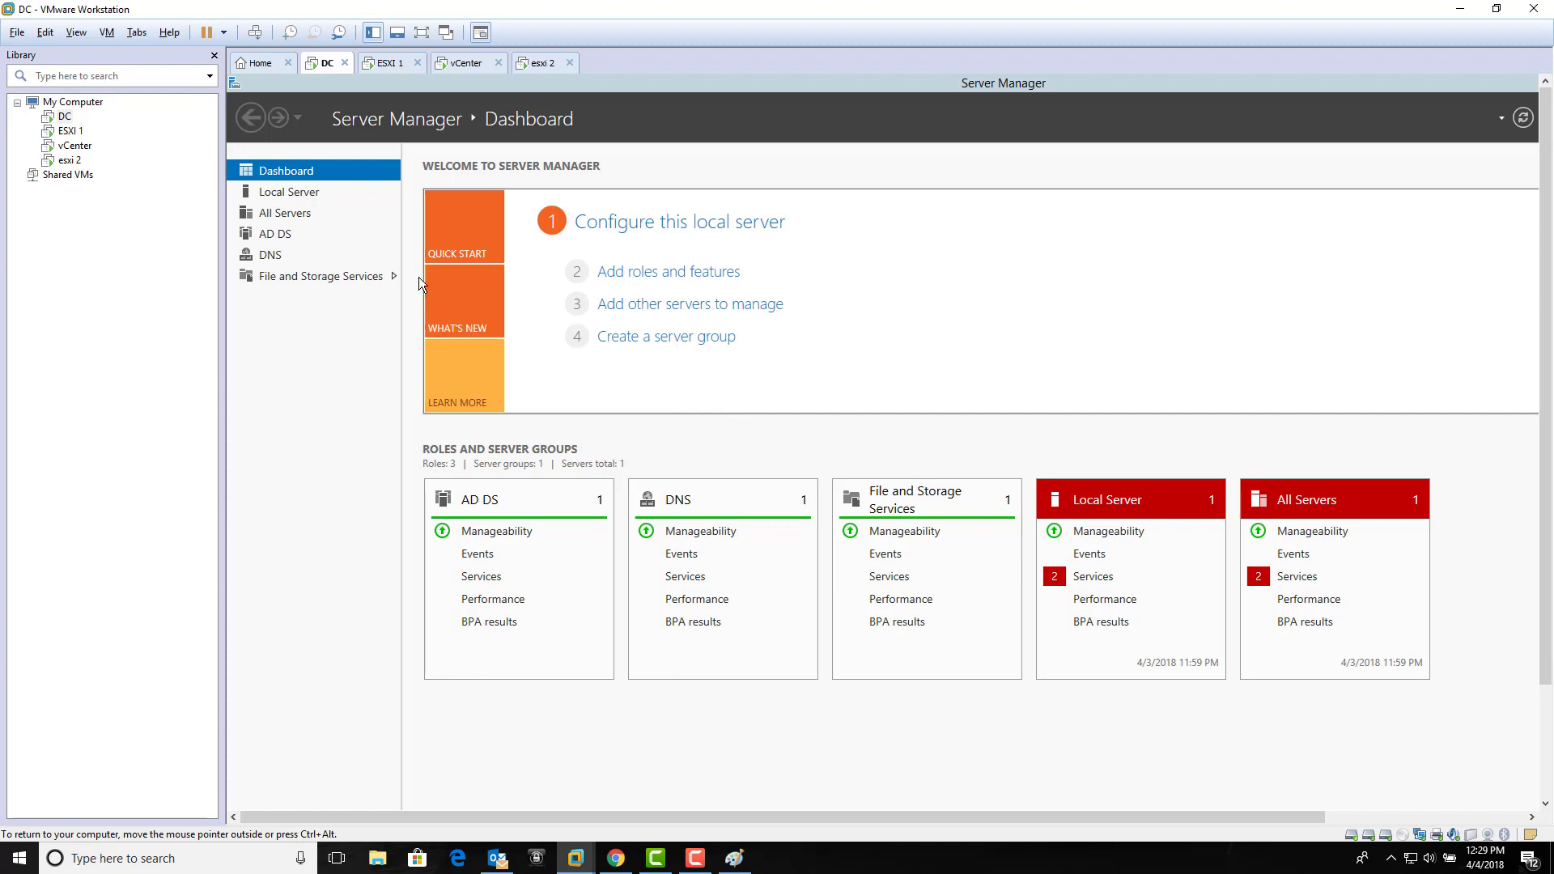
click(366, 278)
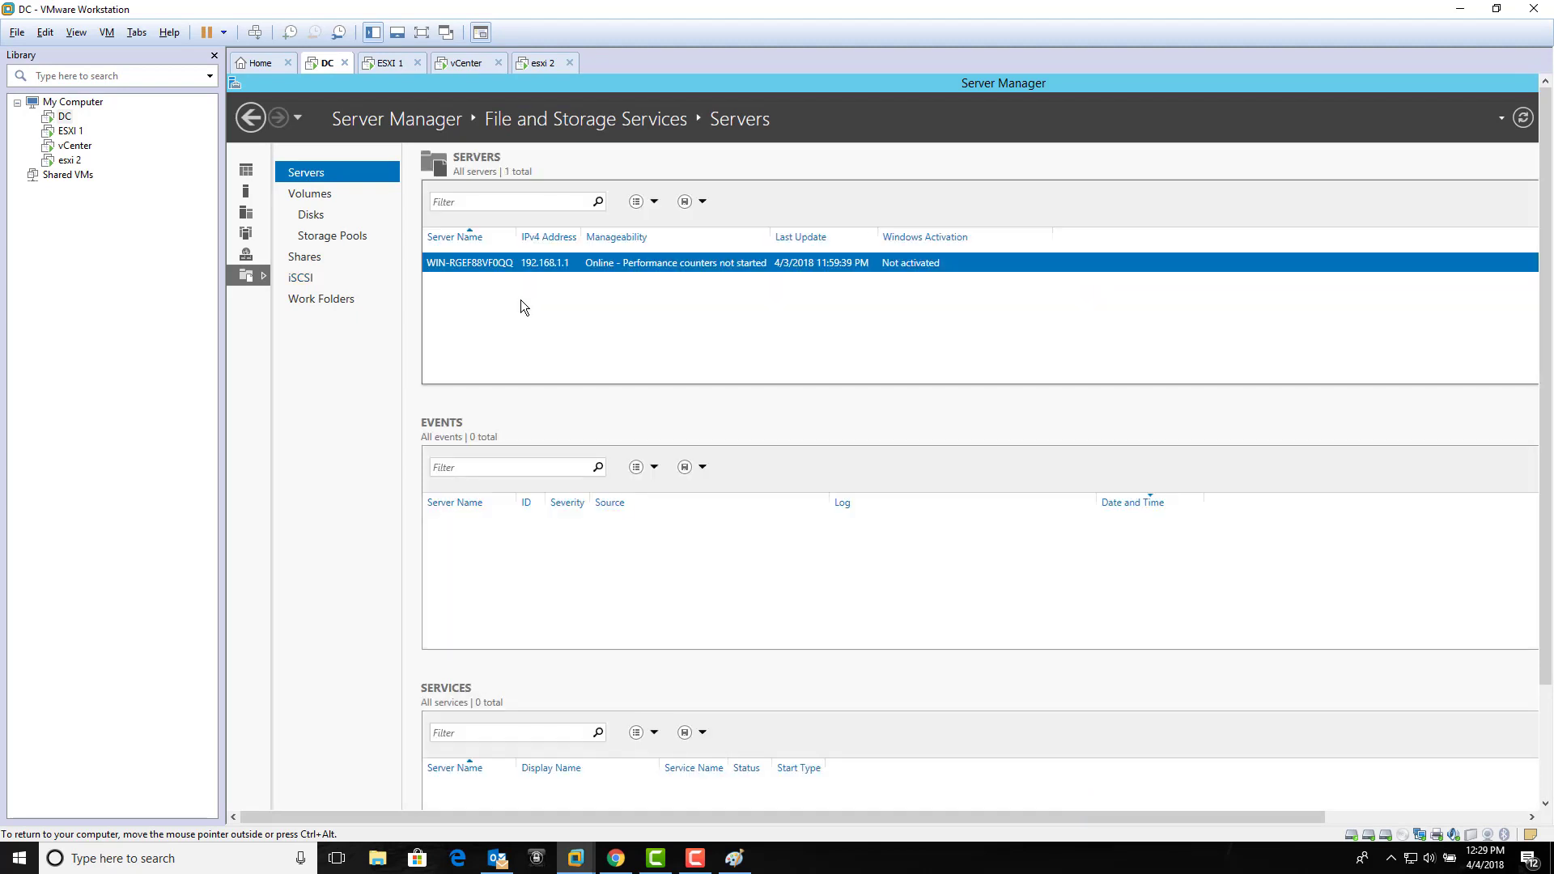
click(301, 278)
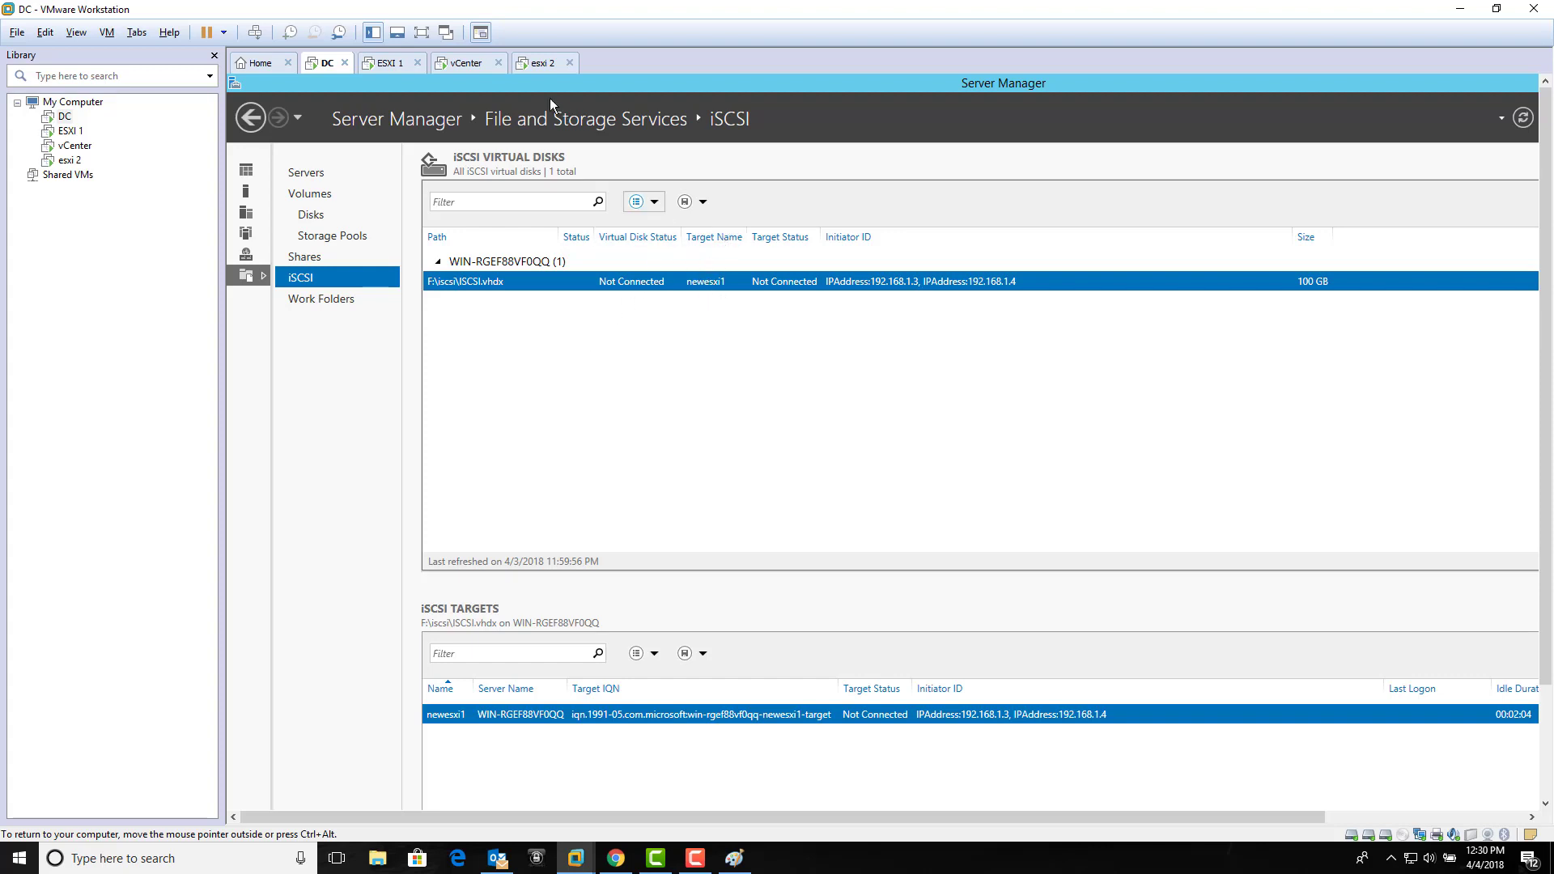
click(462, 62)
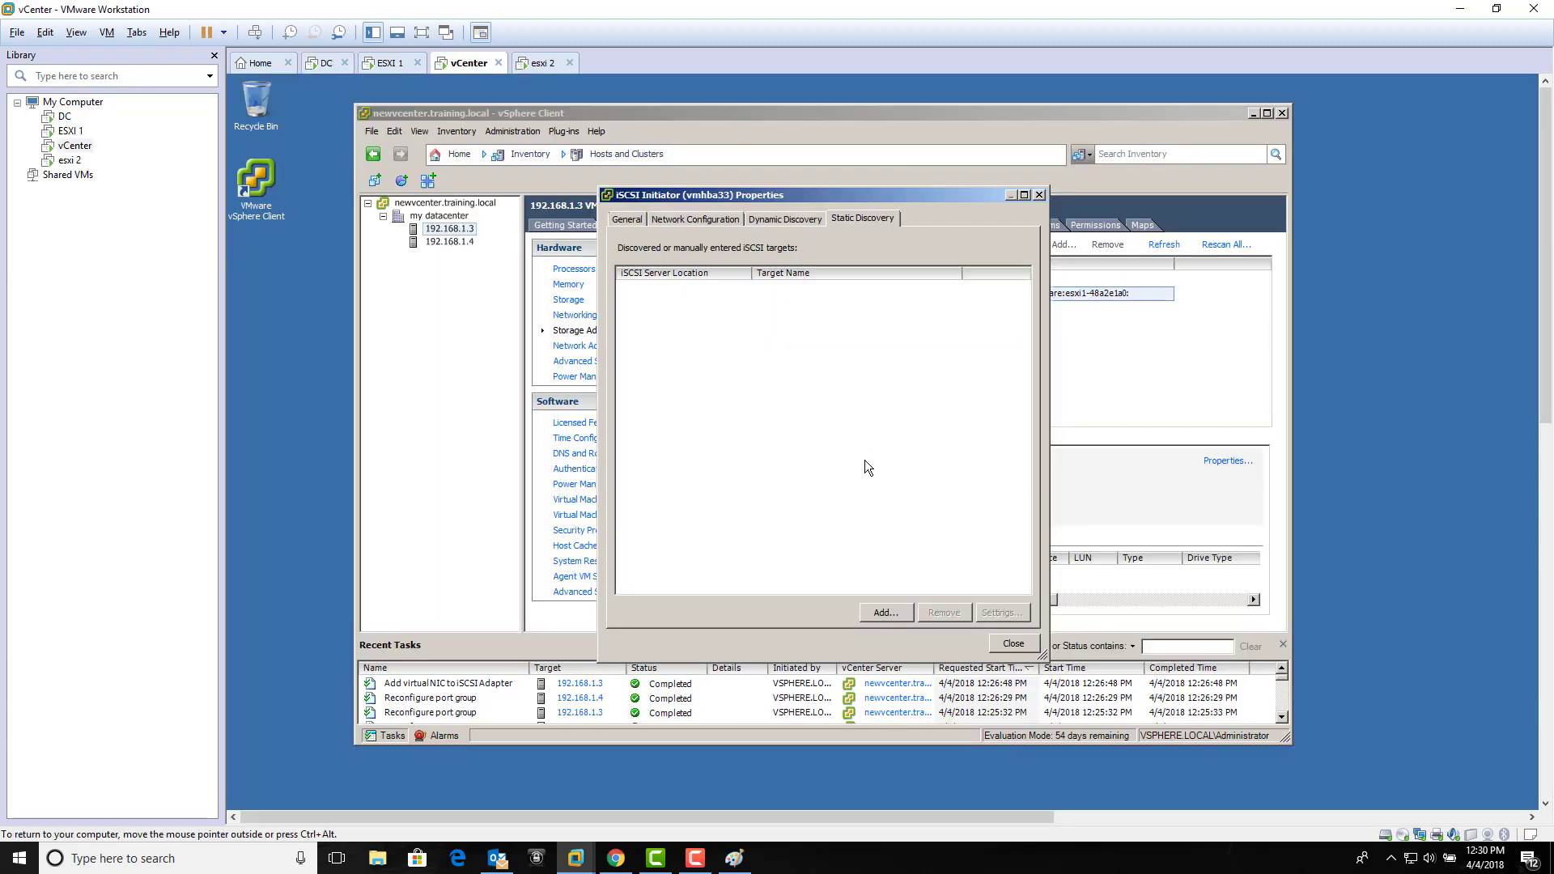
Step: Add static iSCSI target 192.168.1.1 named newesxi, then dismiss the resulting host configuration error
click(885, 613)
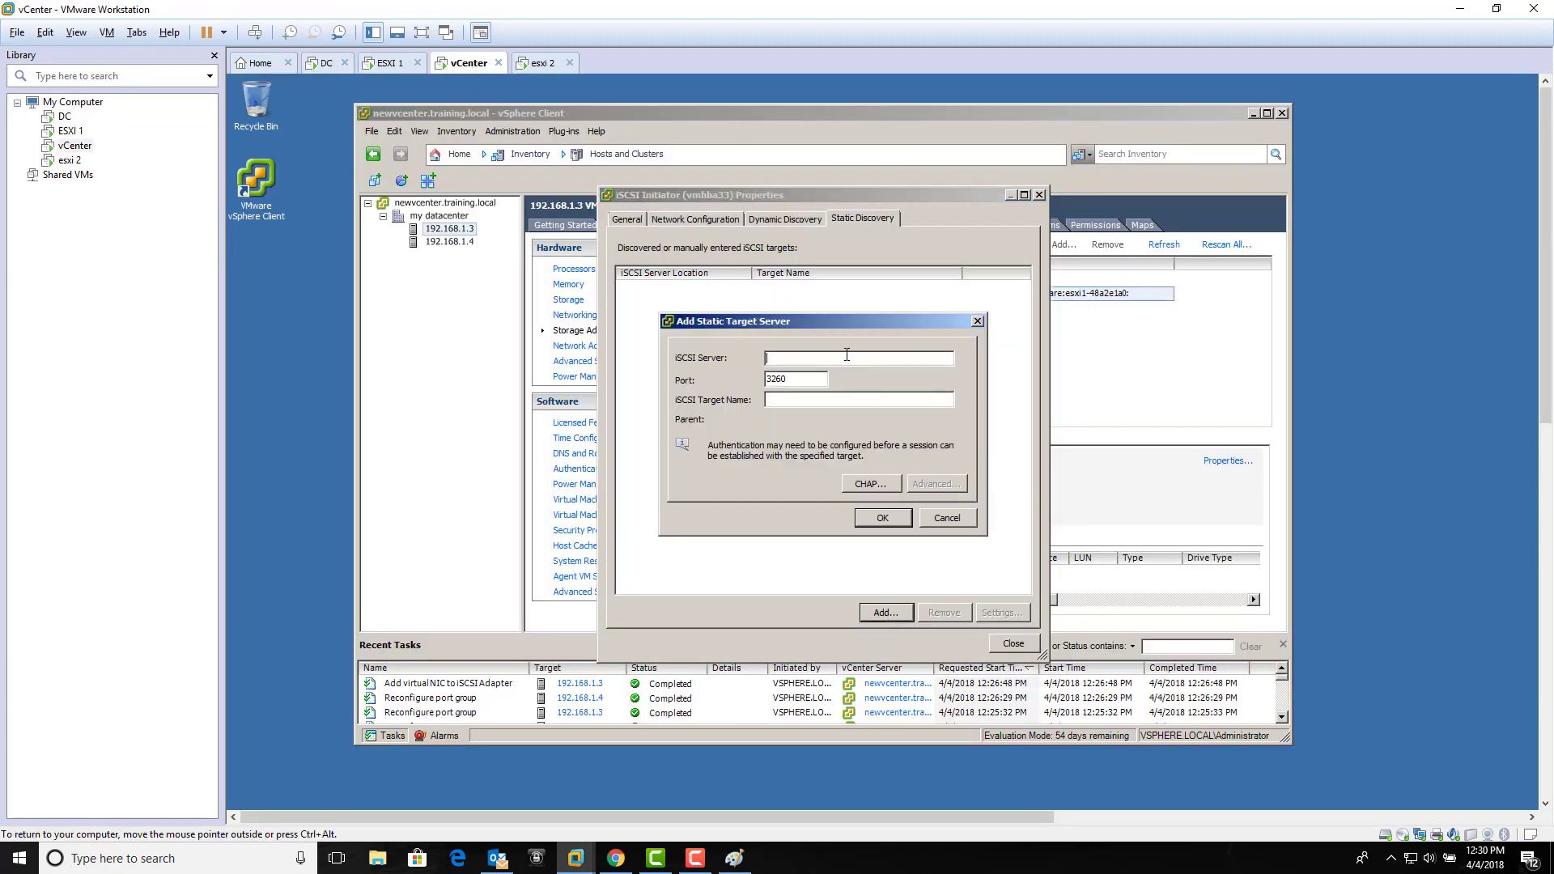
text(192.168.1.1)
key(Tab)
key(Tab)
text(newesxi1)
click(894, 524)
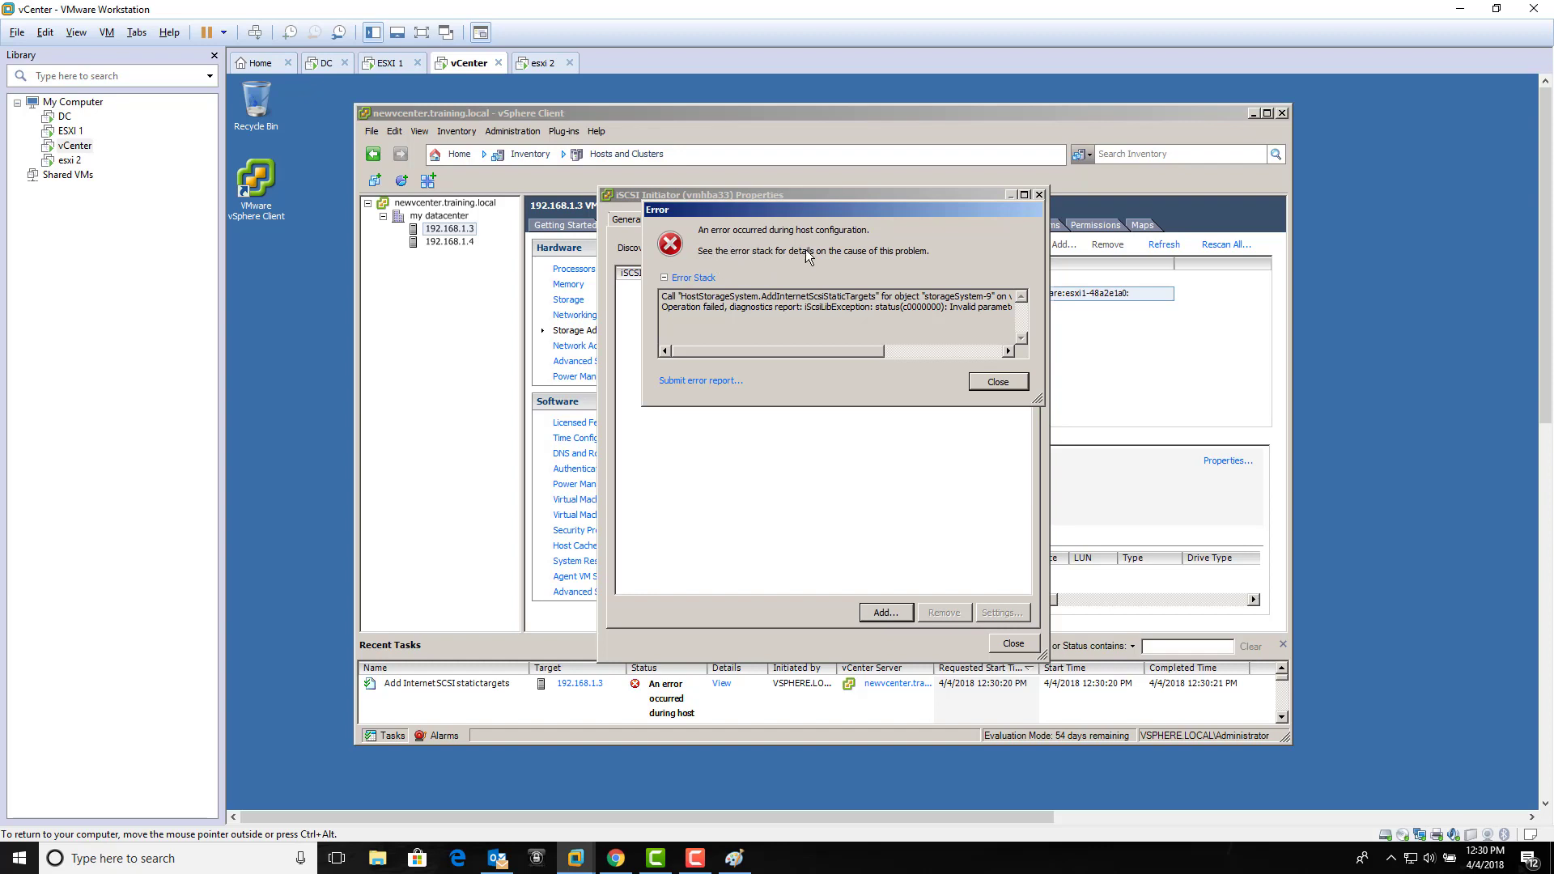
click(997, 387)
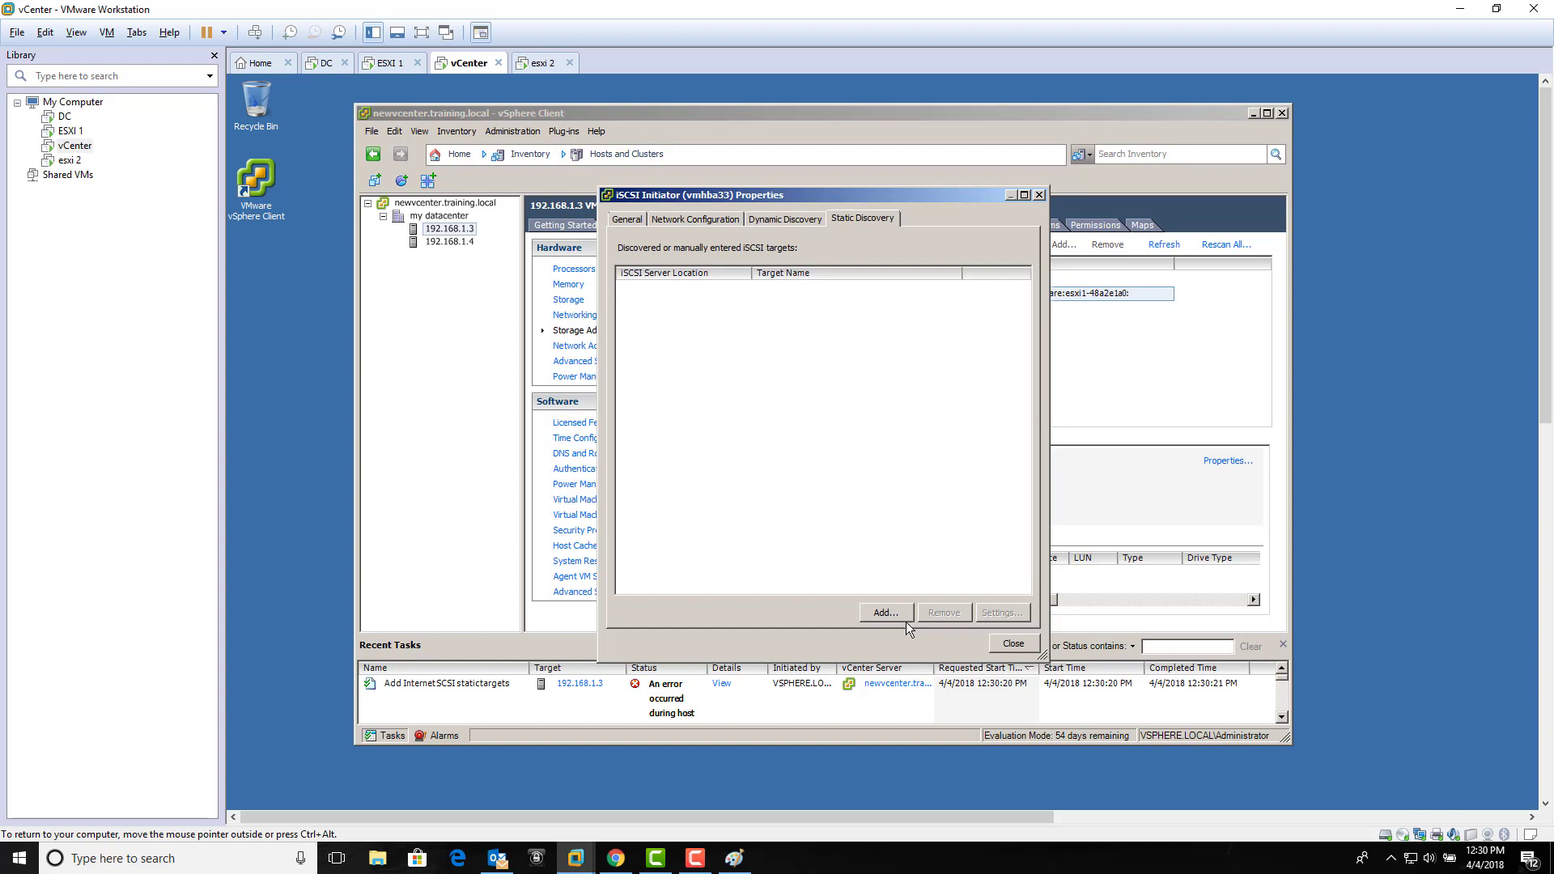
Step: Cancel a second static-target addition and close the iSCSI initiator properties
click(888, 613)
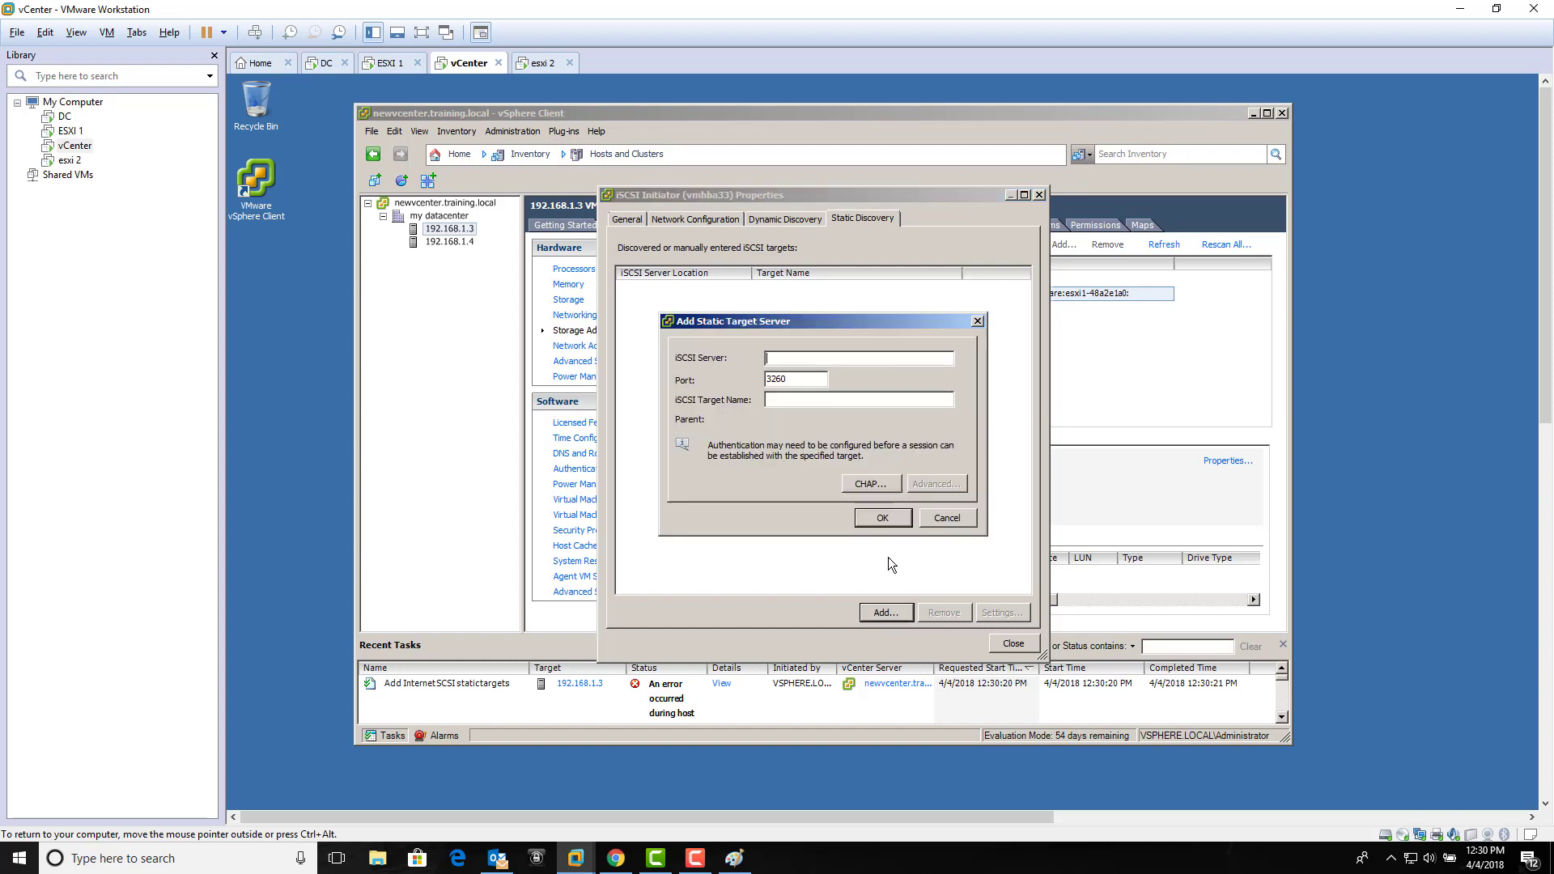
click(939, 522)
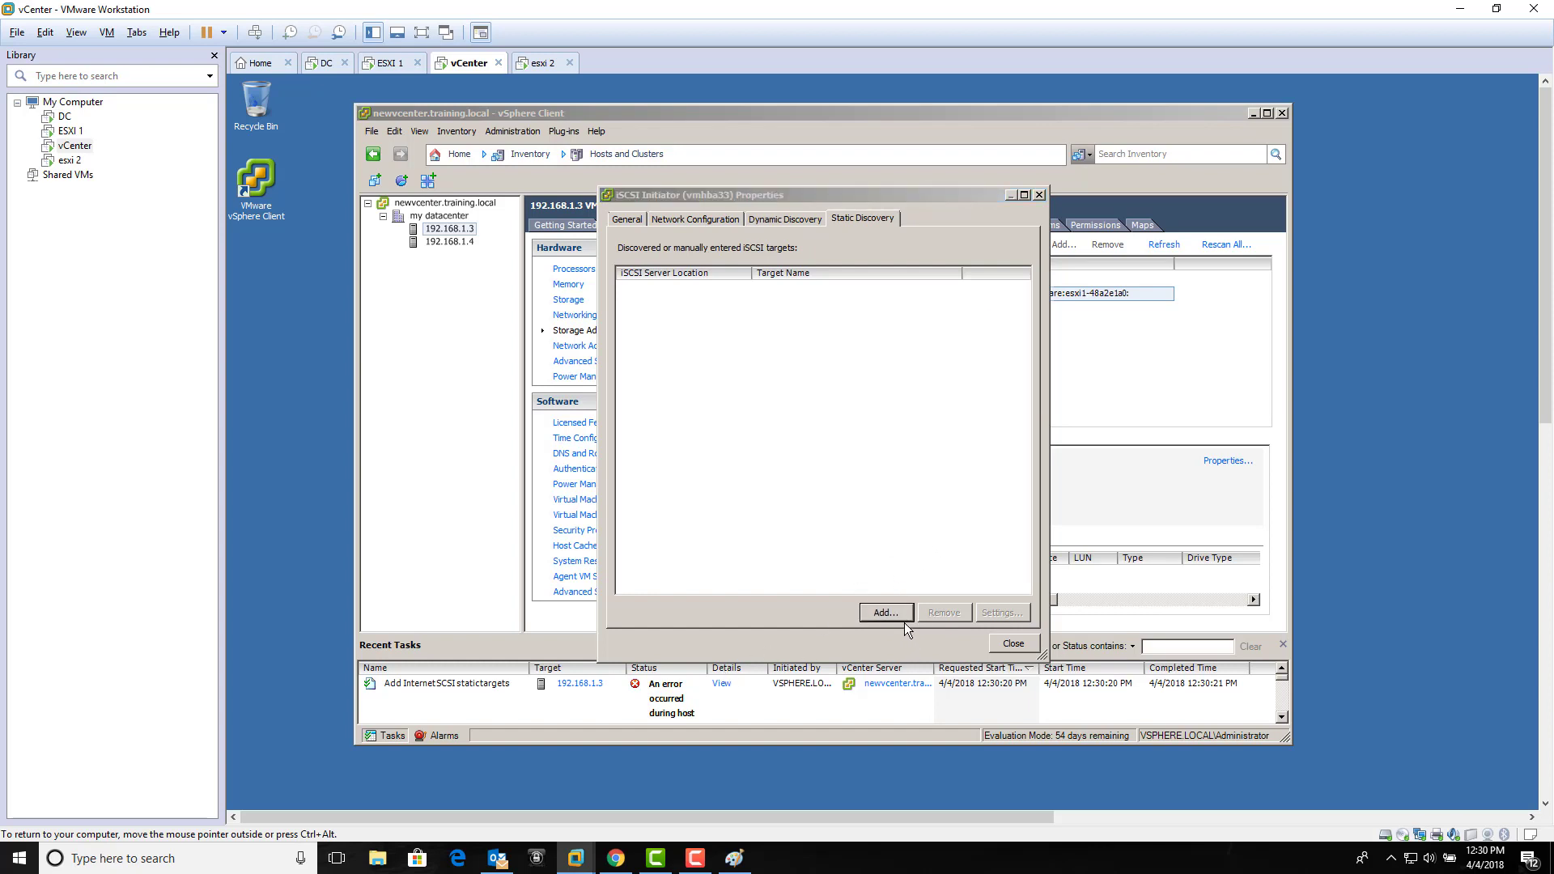
click(1001, 645)
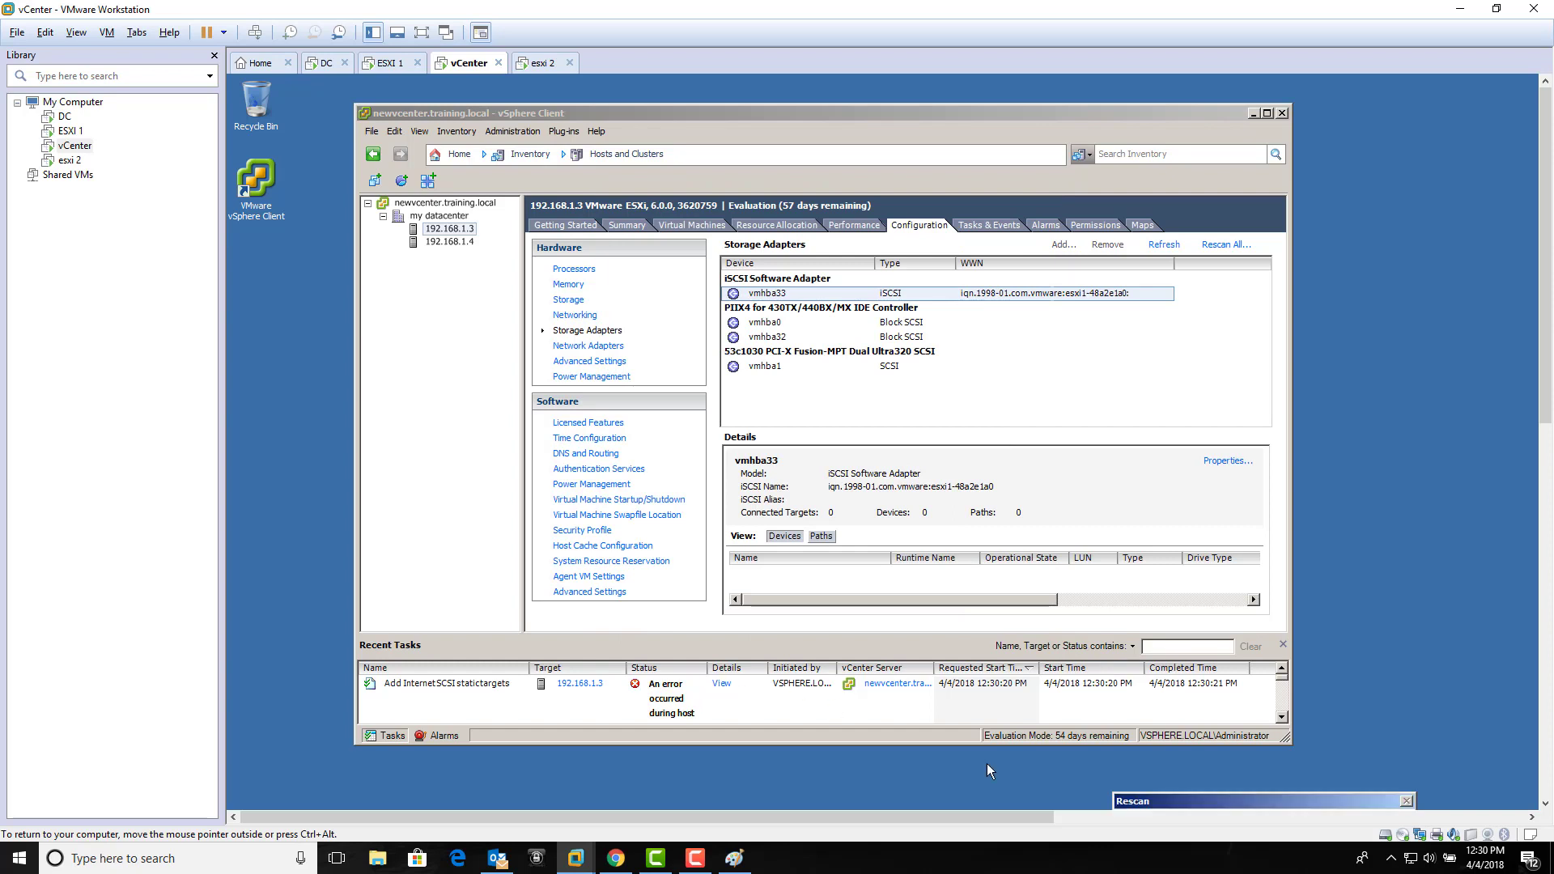
Step: Rescan the iSCSI adapter and confirm Static Discovery now lists 192.168.1.1:3260
click(1178, 803)
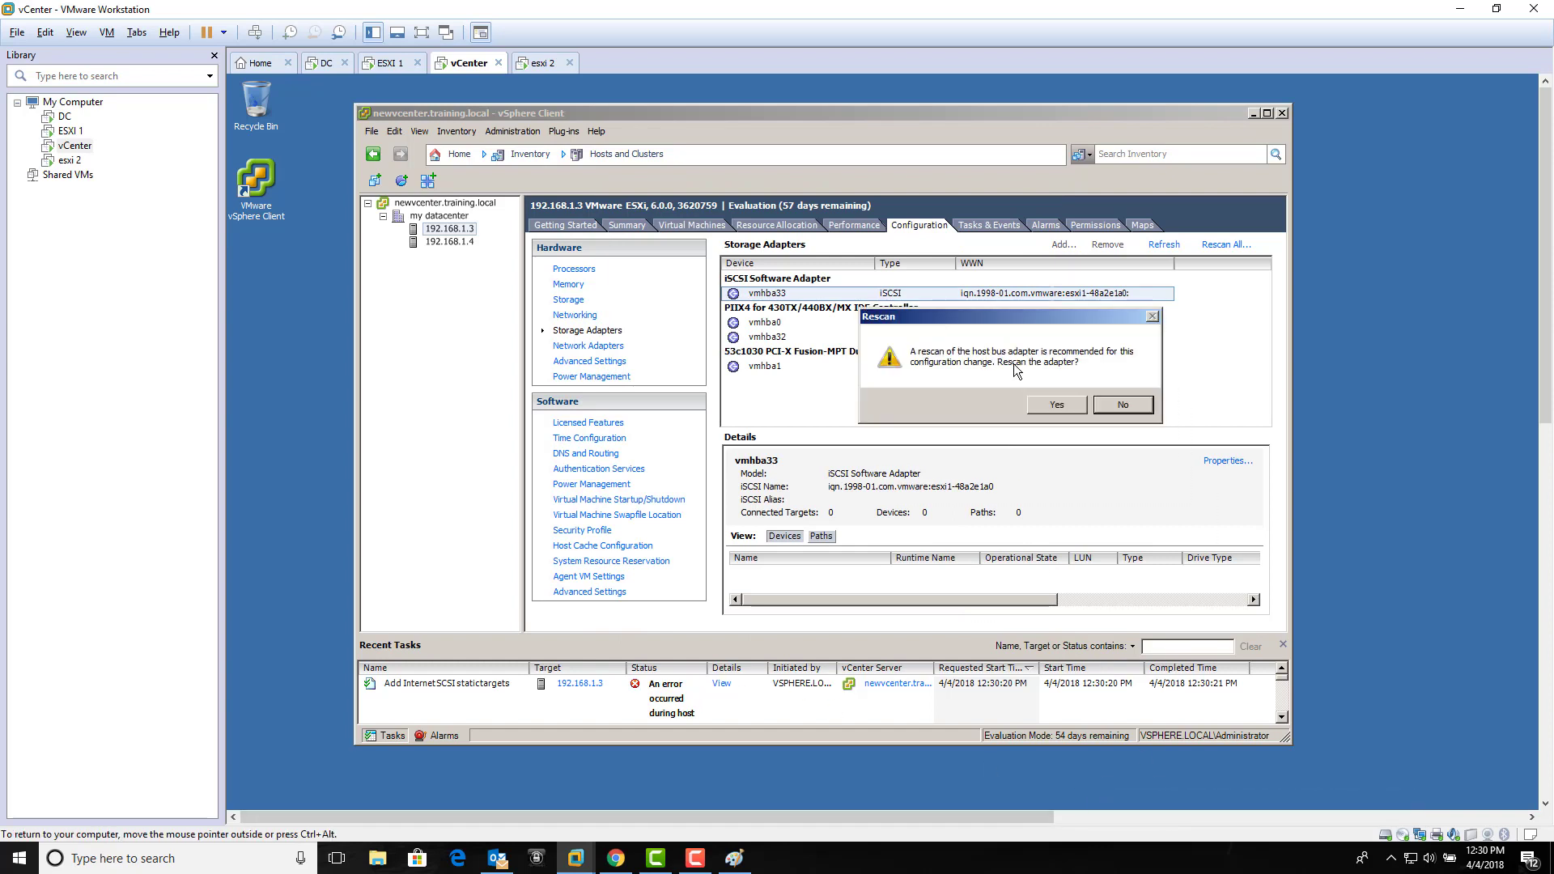
click(1043, 404)
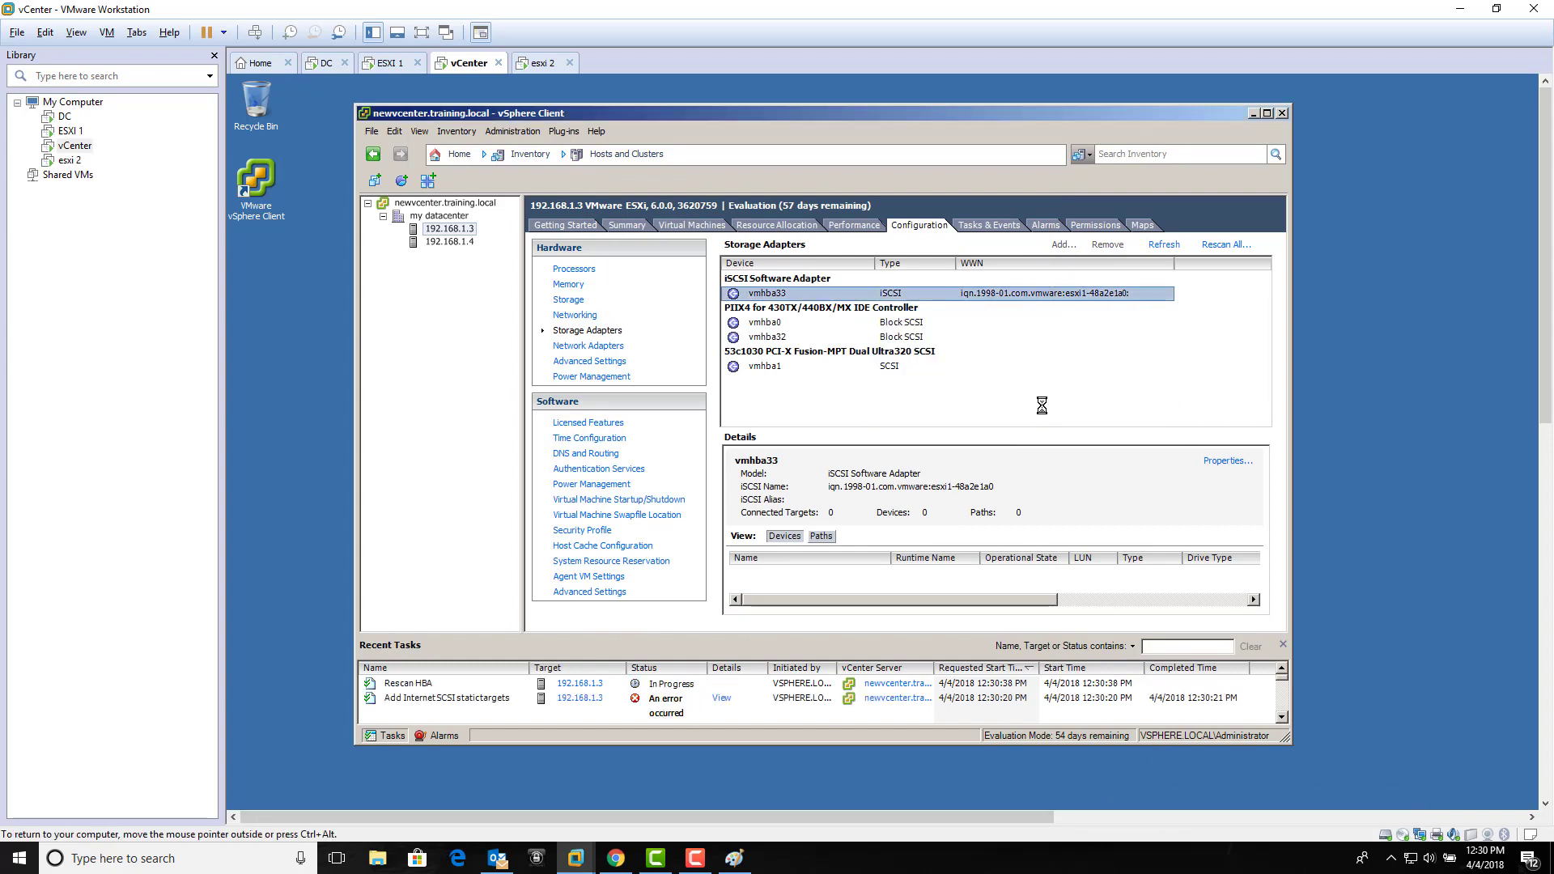
click(1214, 462)
click(862, 220)
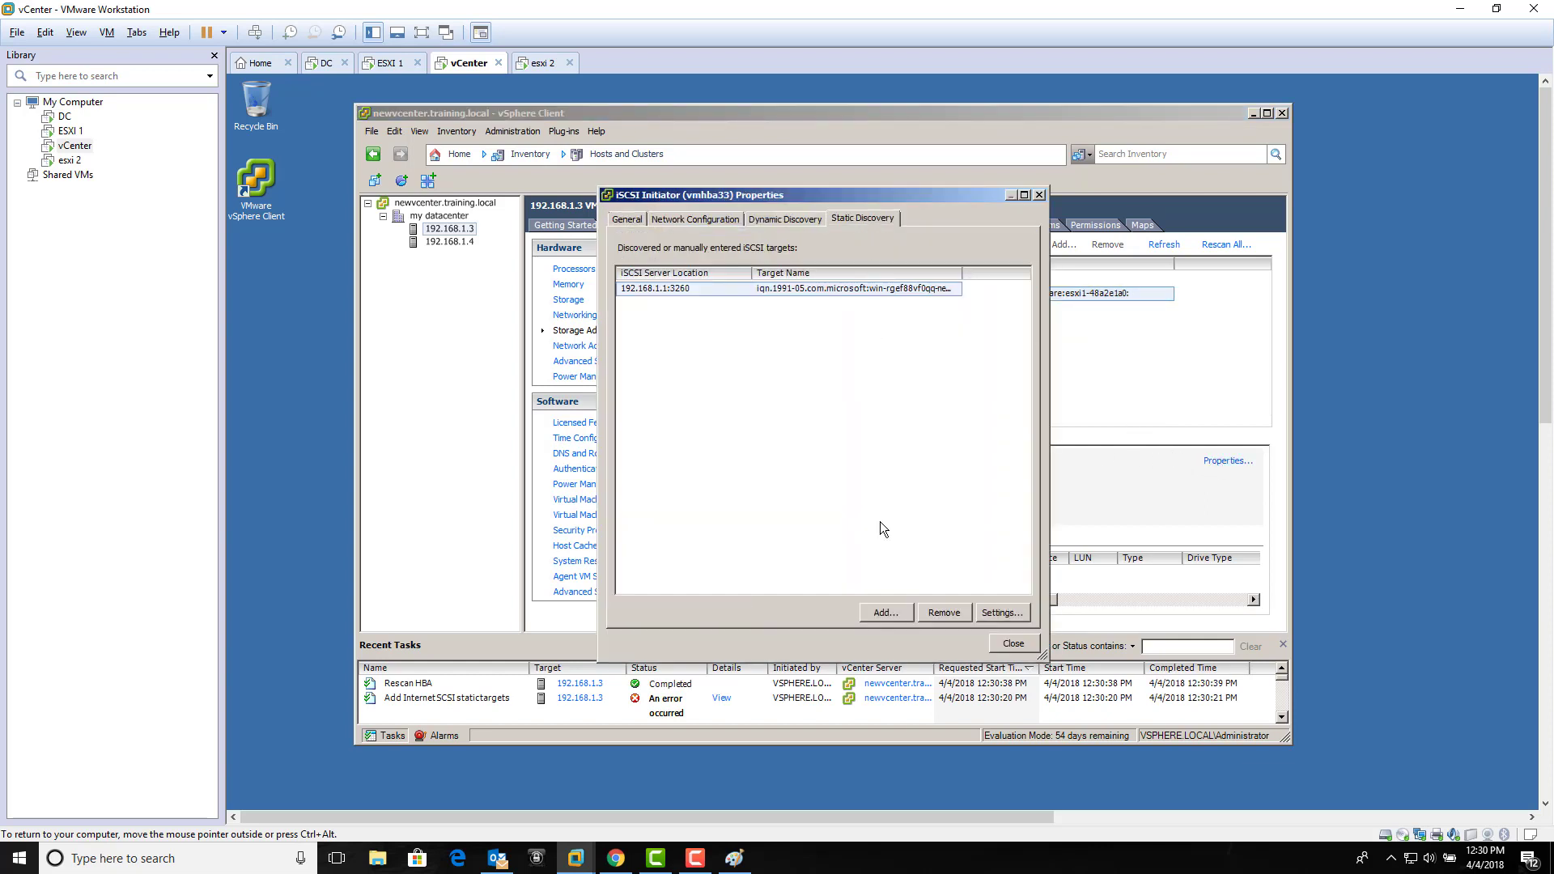
click(789, 288)
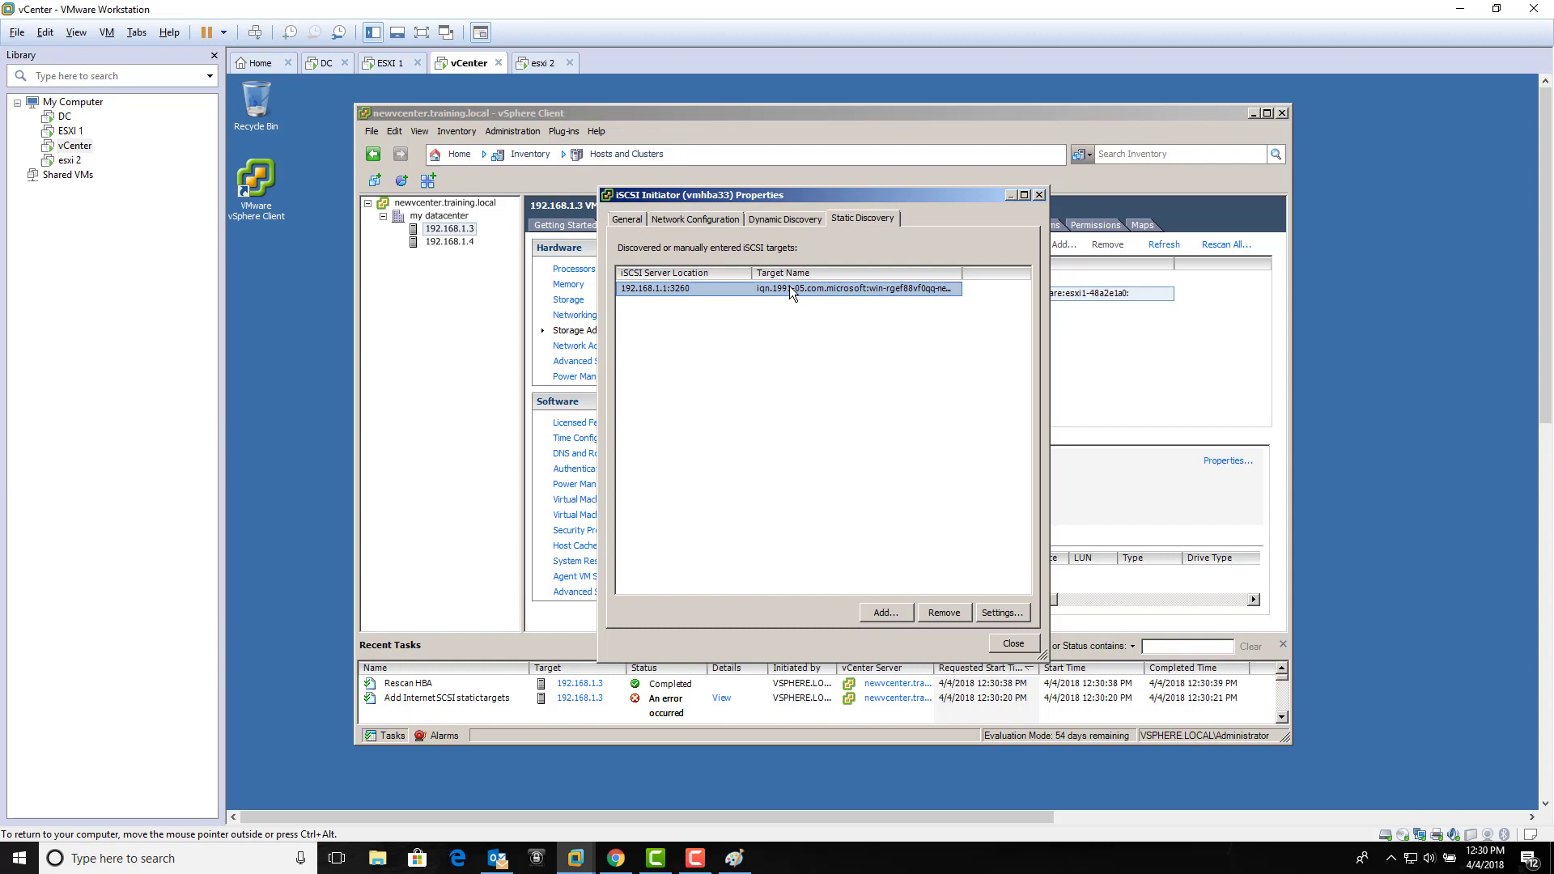
click(867, 354)
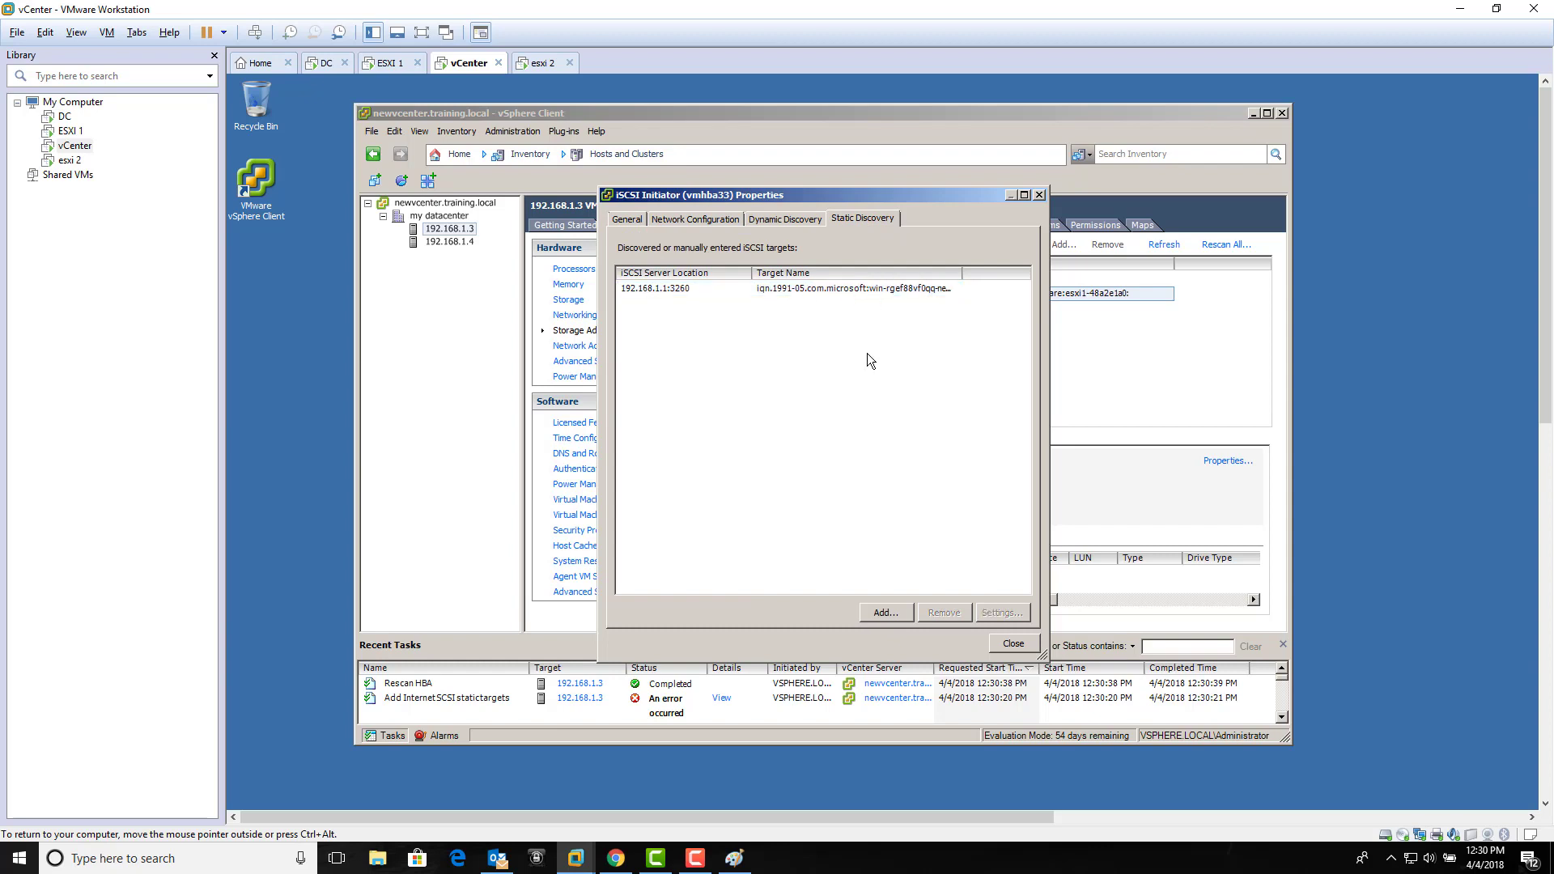
click(1014, 644)
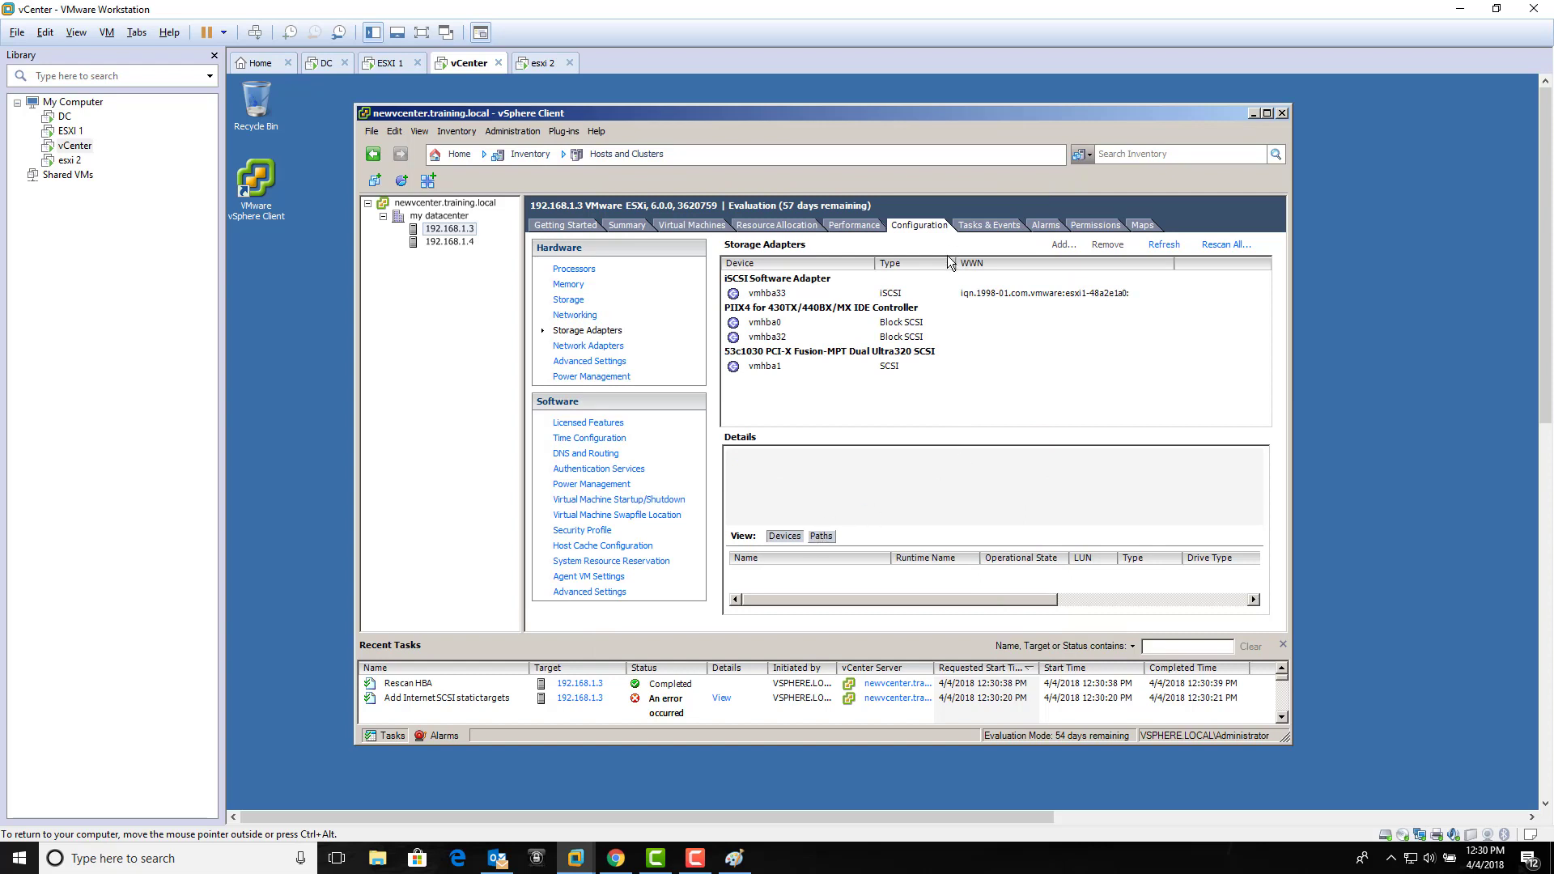
Step: Inspect vmhba33's paths and devices, then view the host's datastores, showing only datastore1
click(944, 294)
click(823, 538)
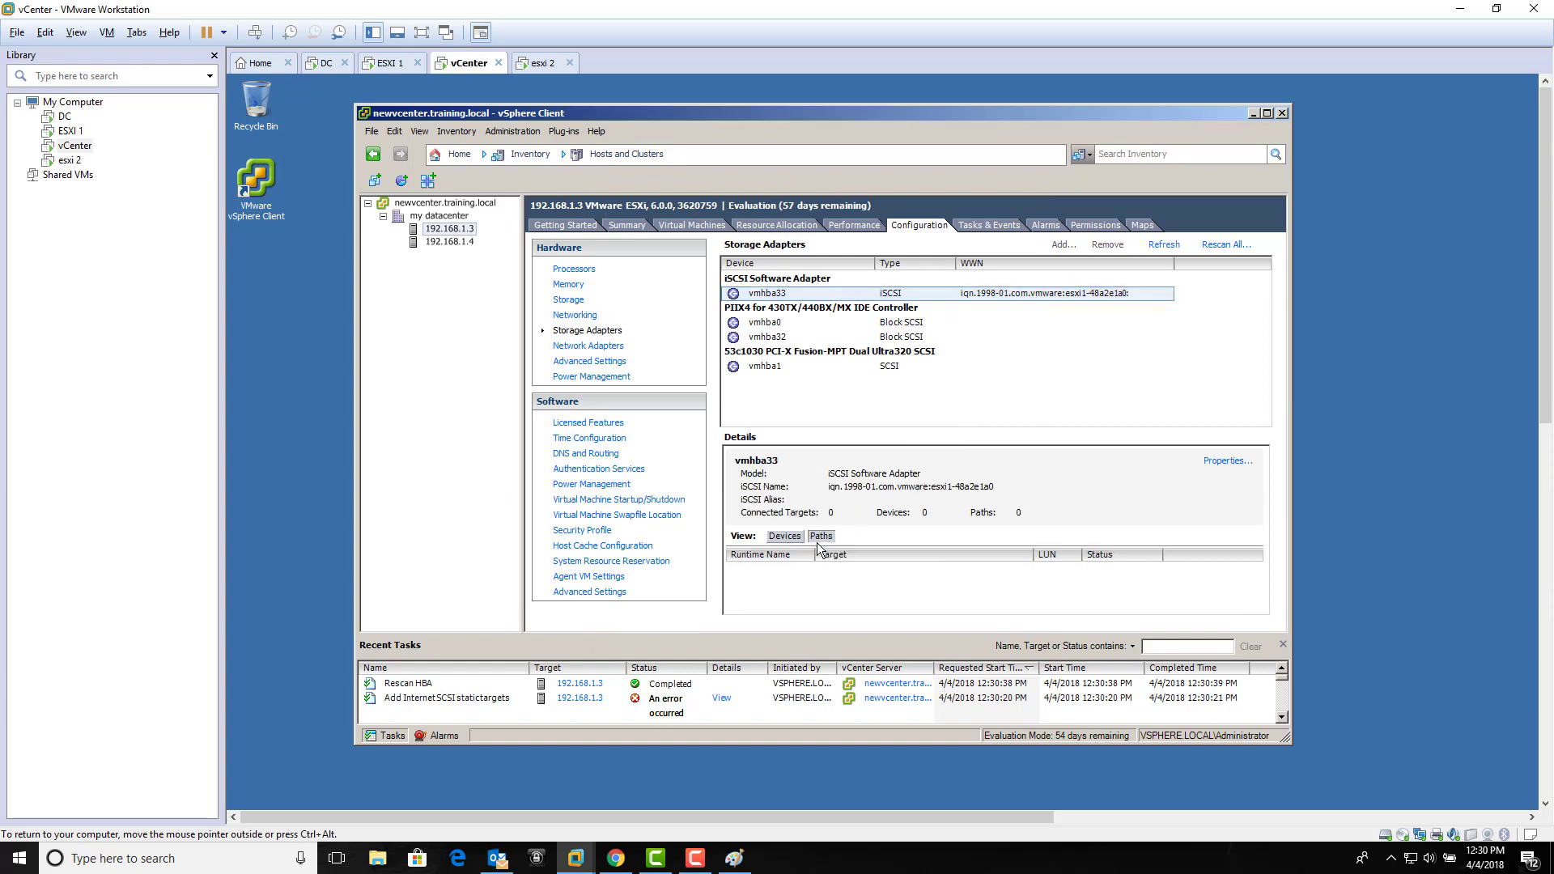
click(792, 541)
click(907, 399)
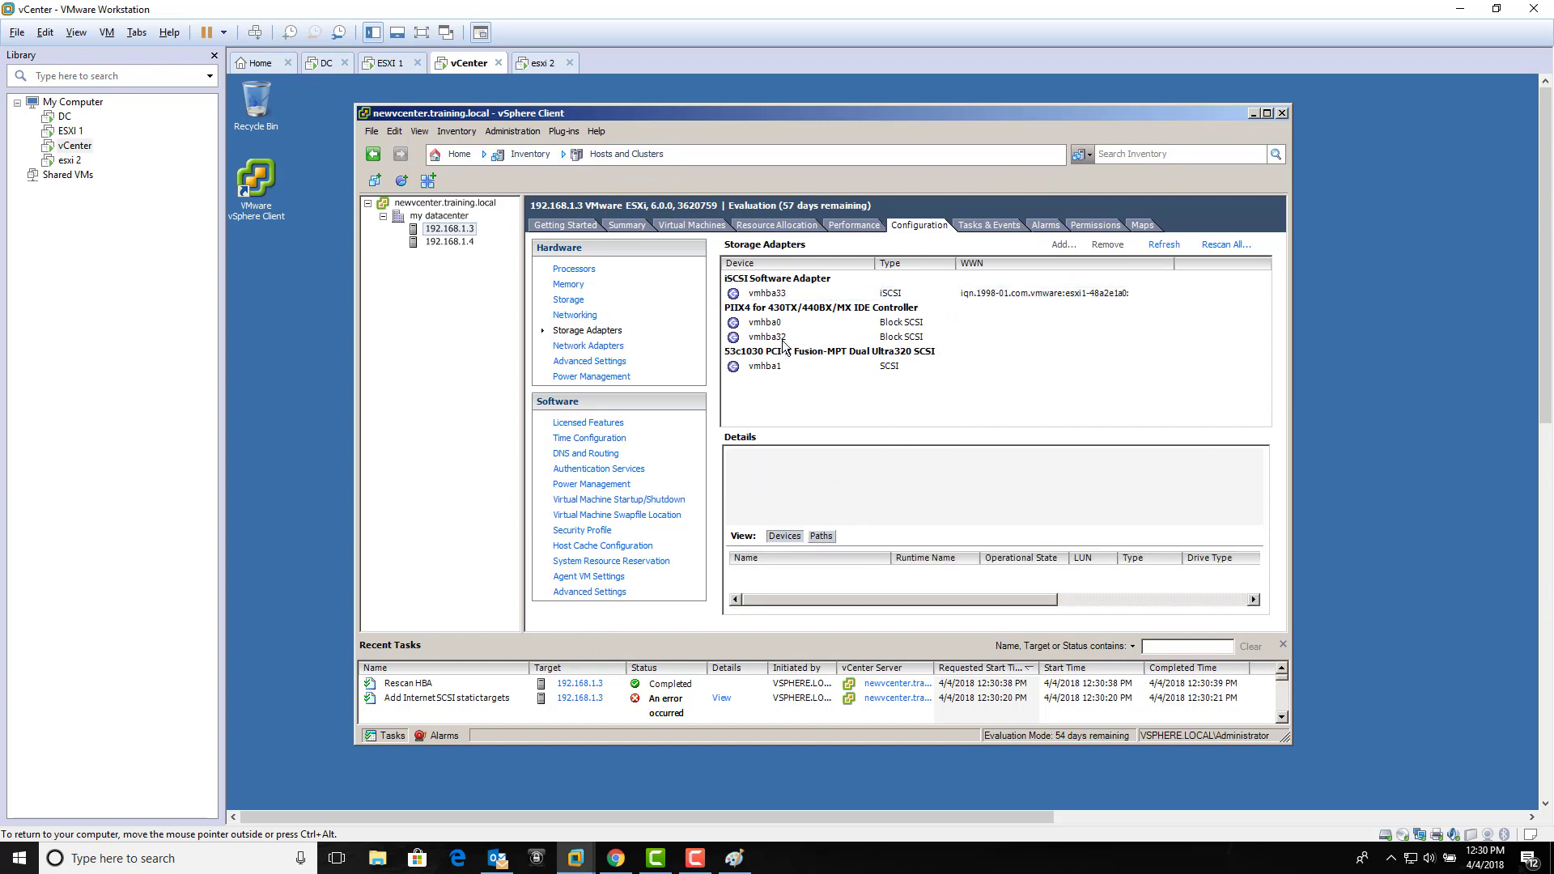
click(570, 301)
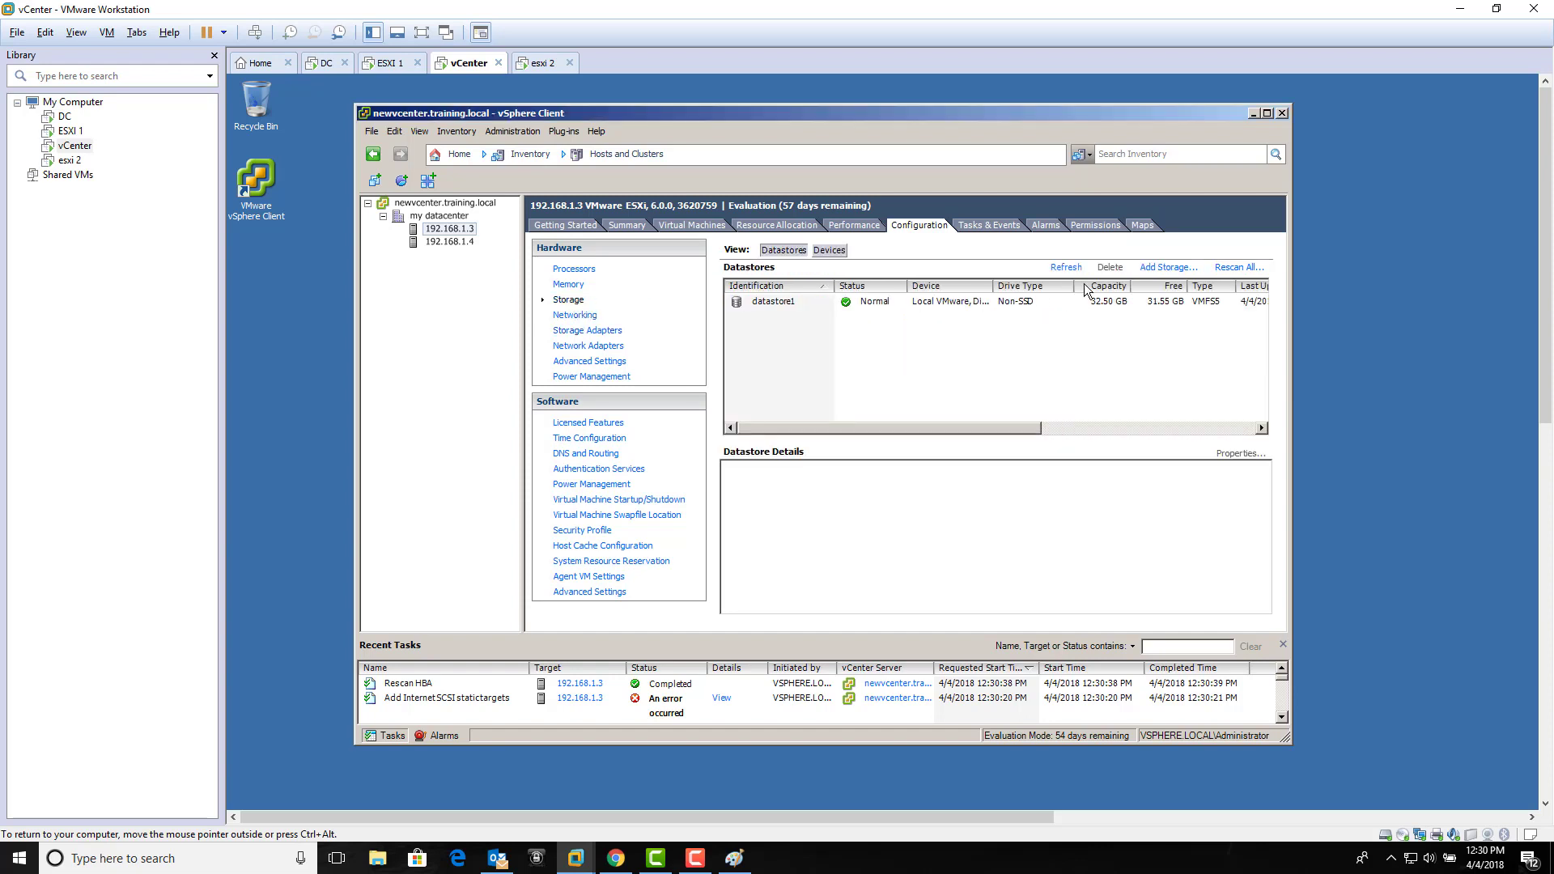
Step: Try Add Storage with Disk/LUN, find no LUNs listed, and switch to the DC machine
click(1161, 270)
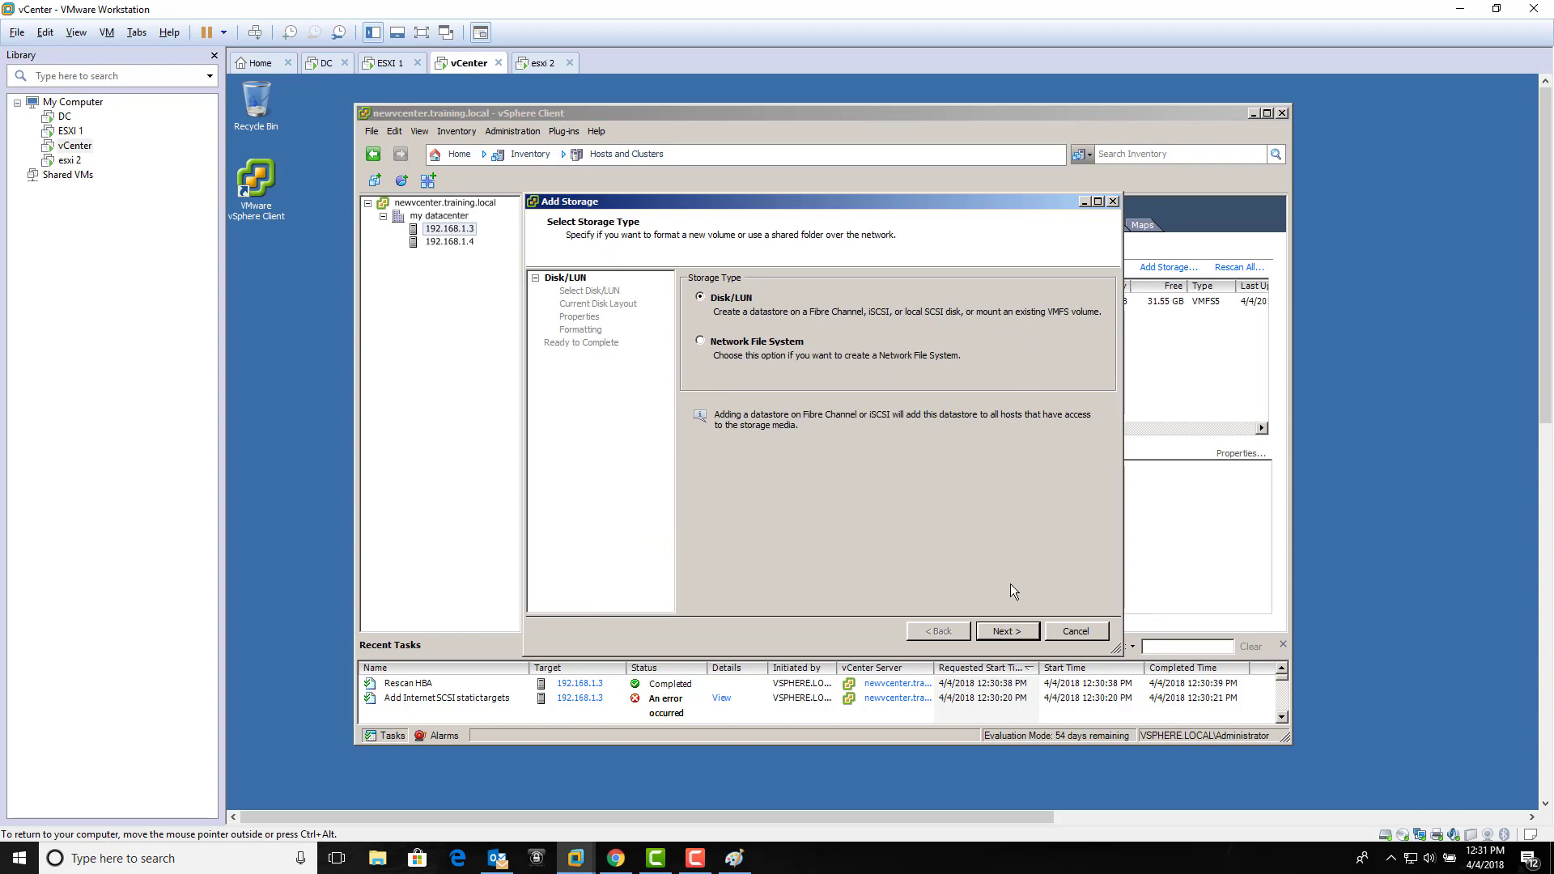
click(1025, 632)
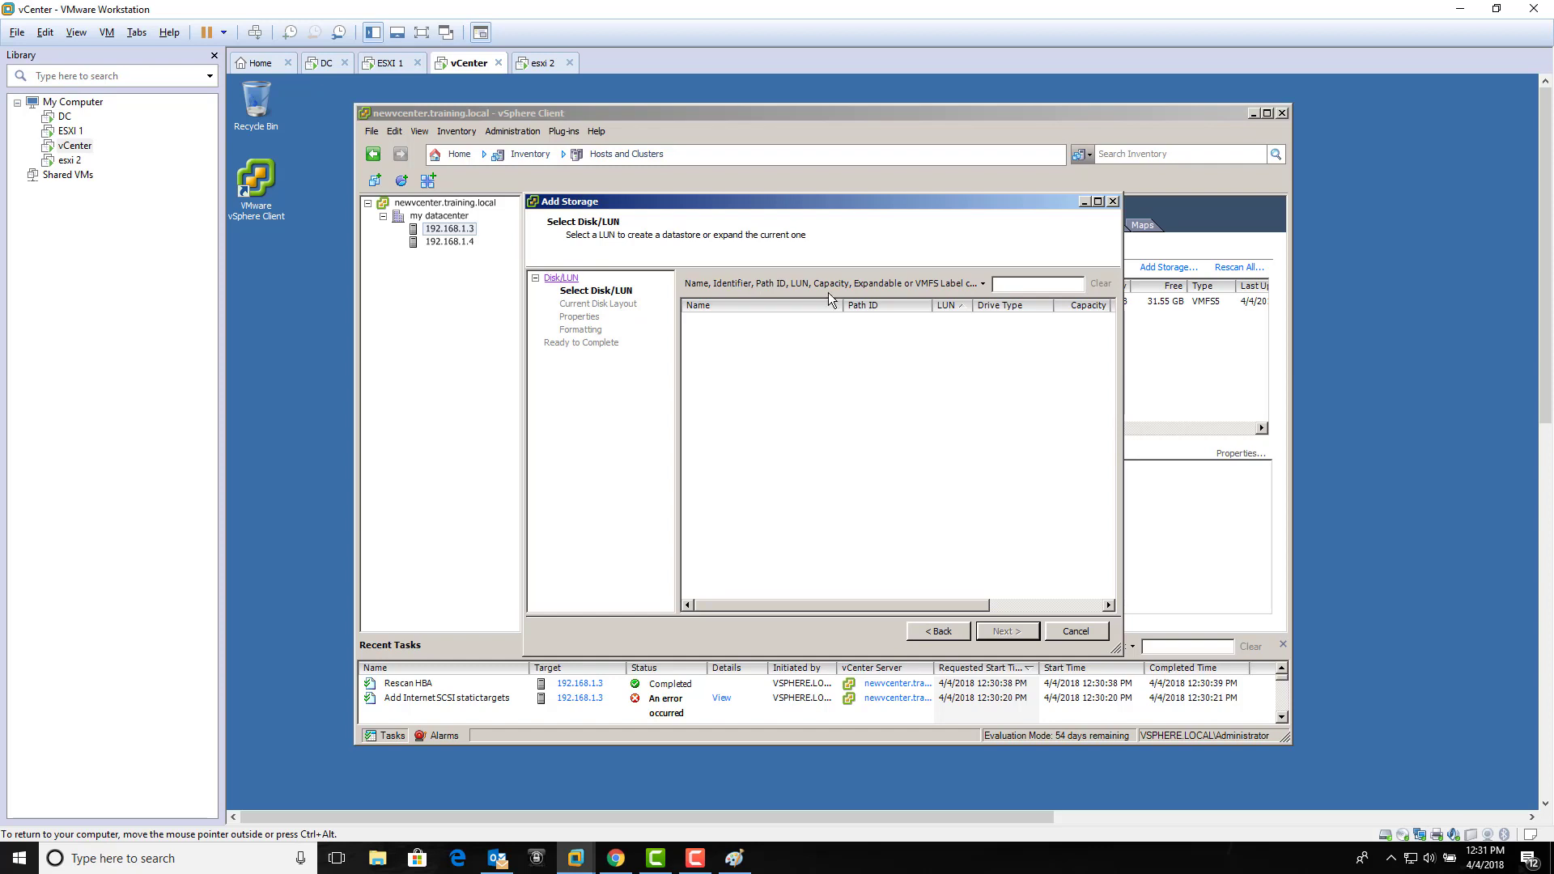
click(325, 63)
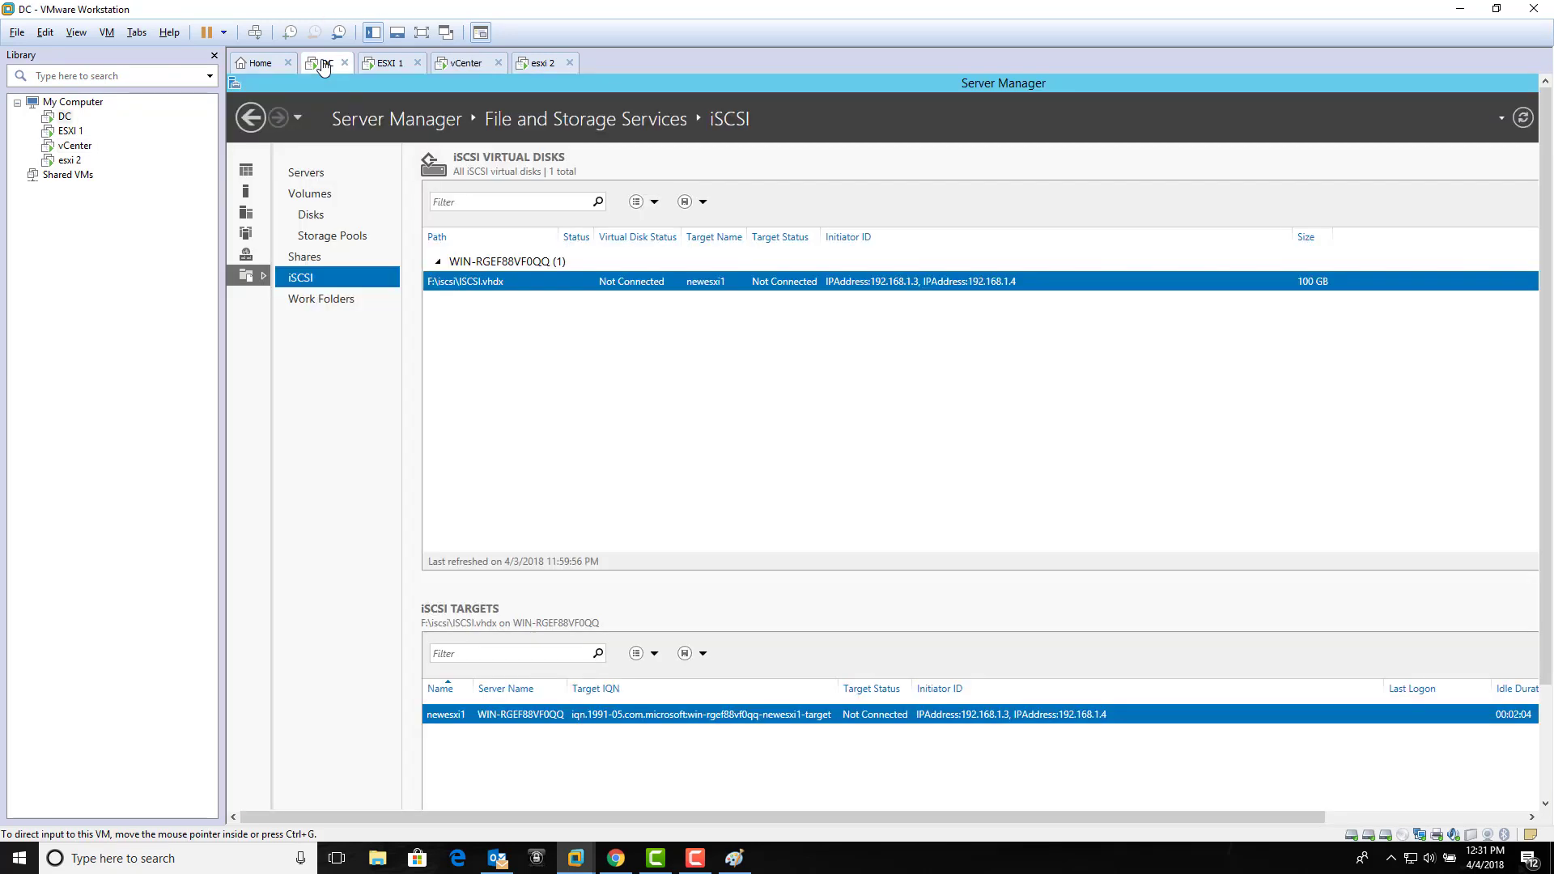
Step: Assign the iSCSI.vhdx virtual disk to iSCSI target newesxi1 in Server Manager
right_click(546, 281)
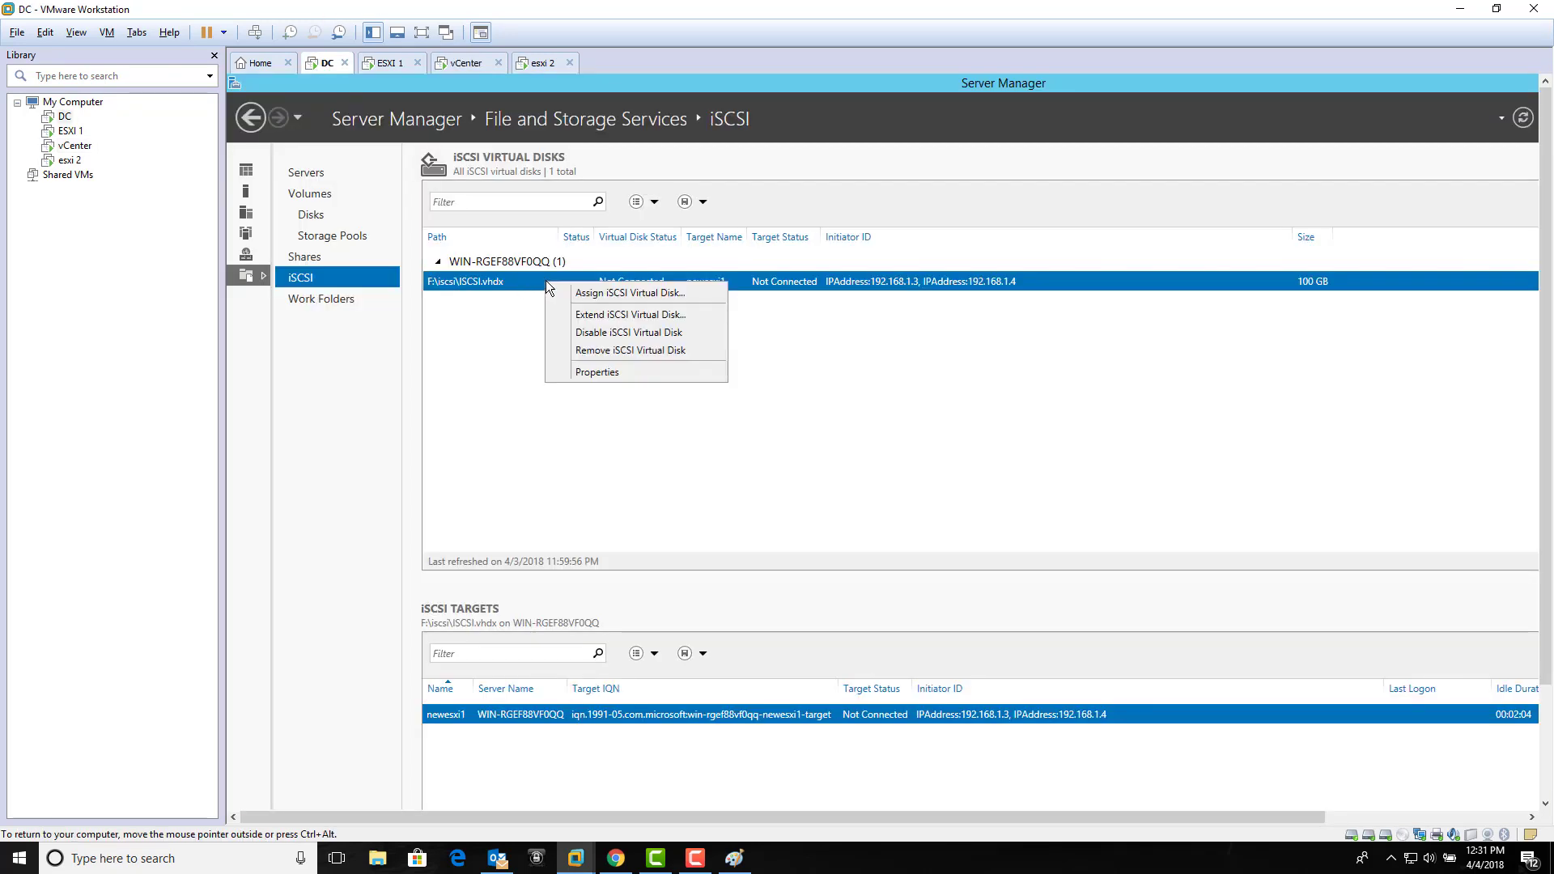
click(561, 293)
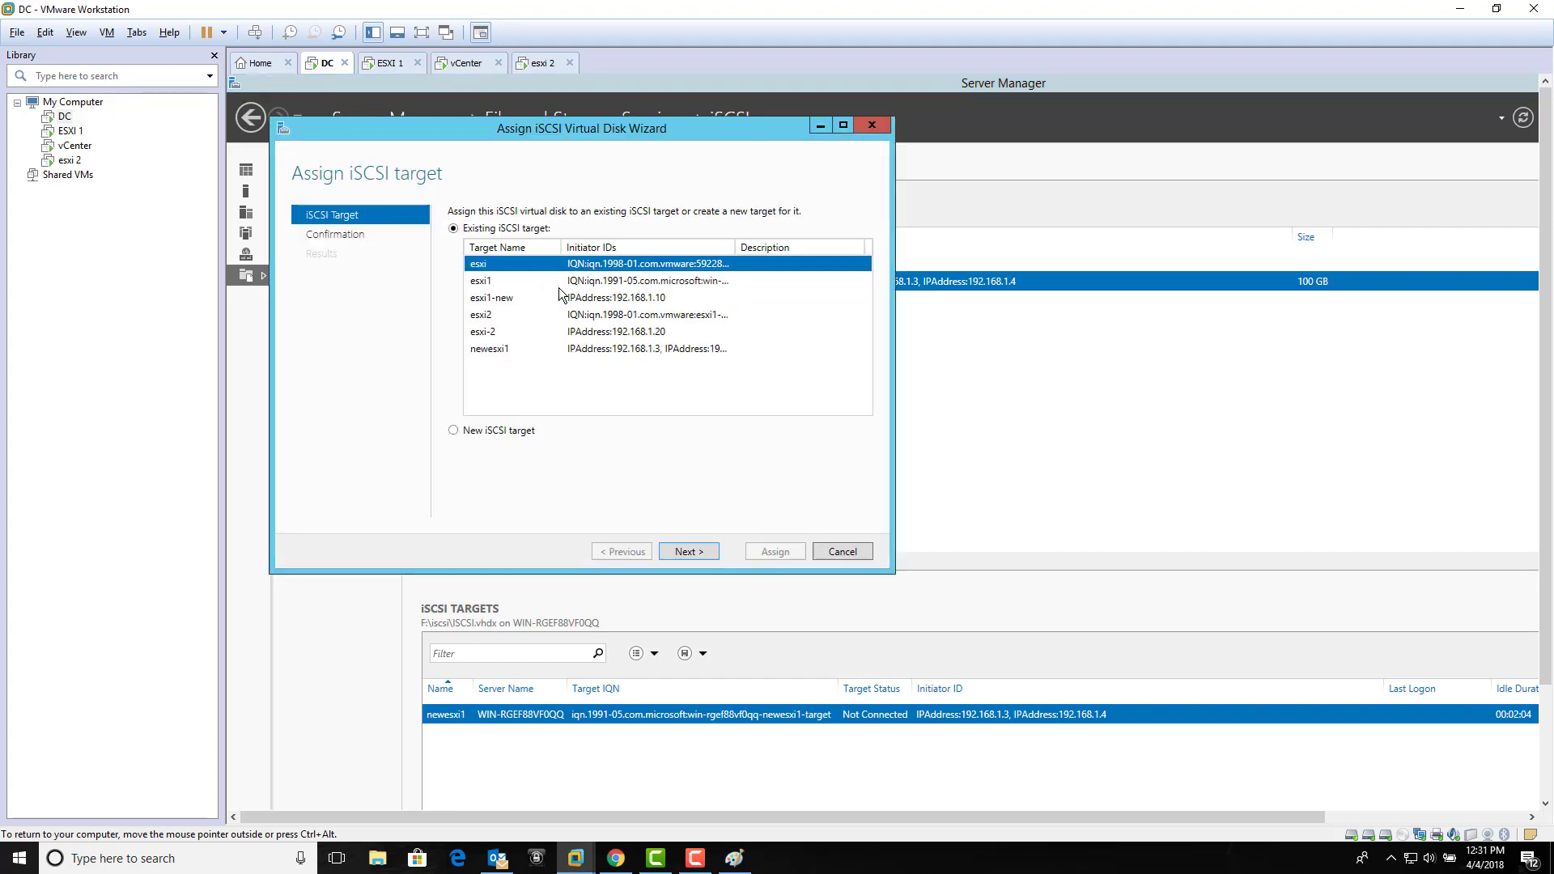
click(521, 350)
click(695, 551)
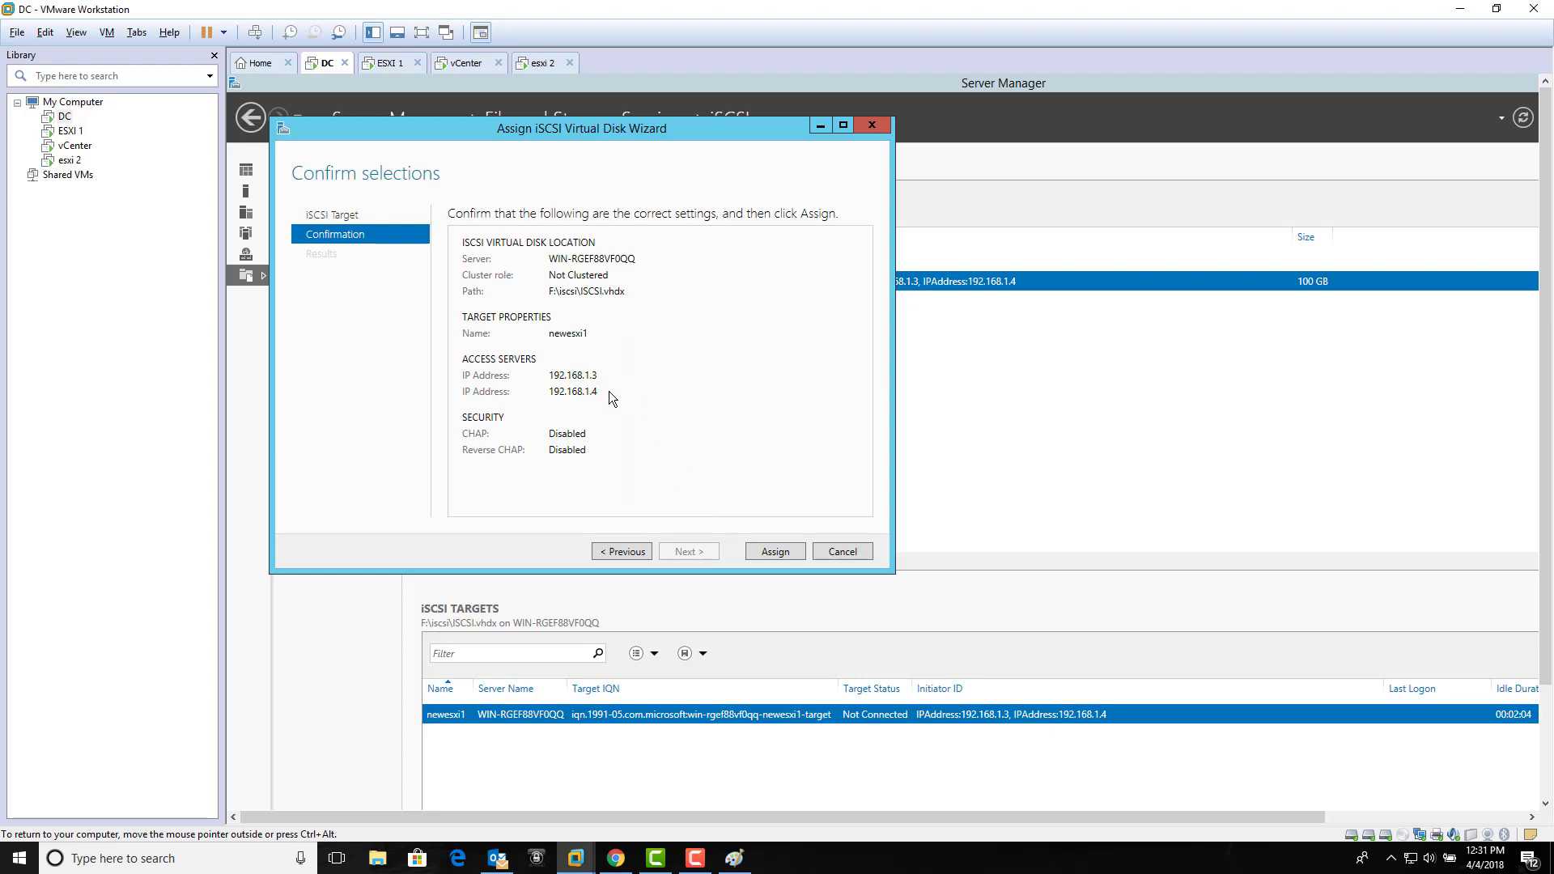
click(773, 551)
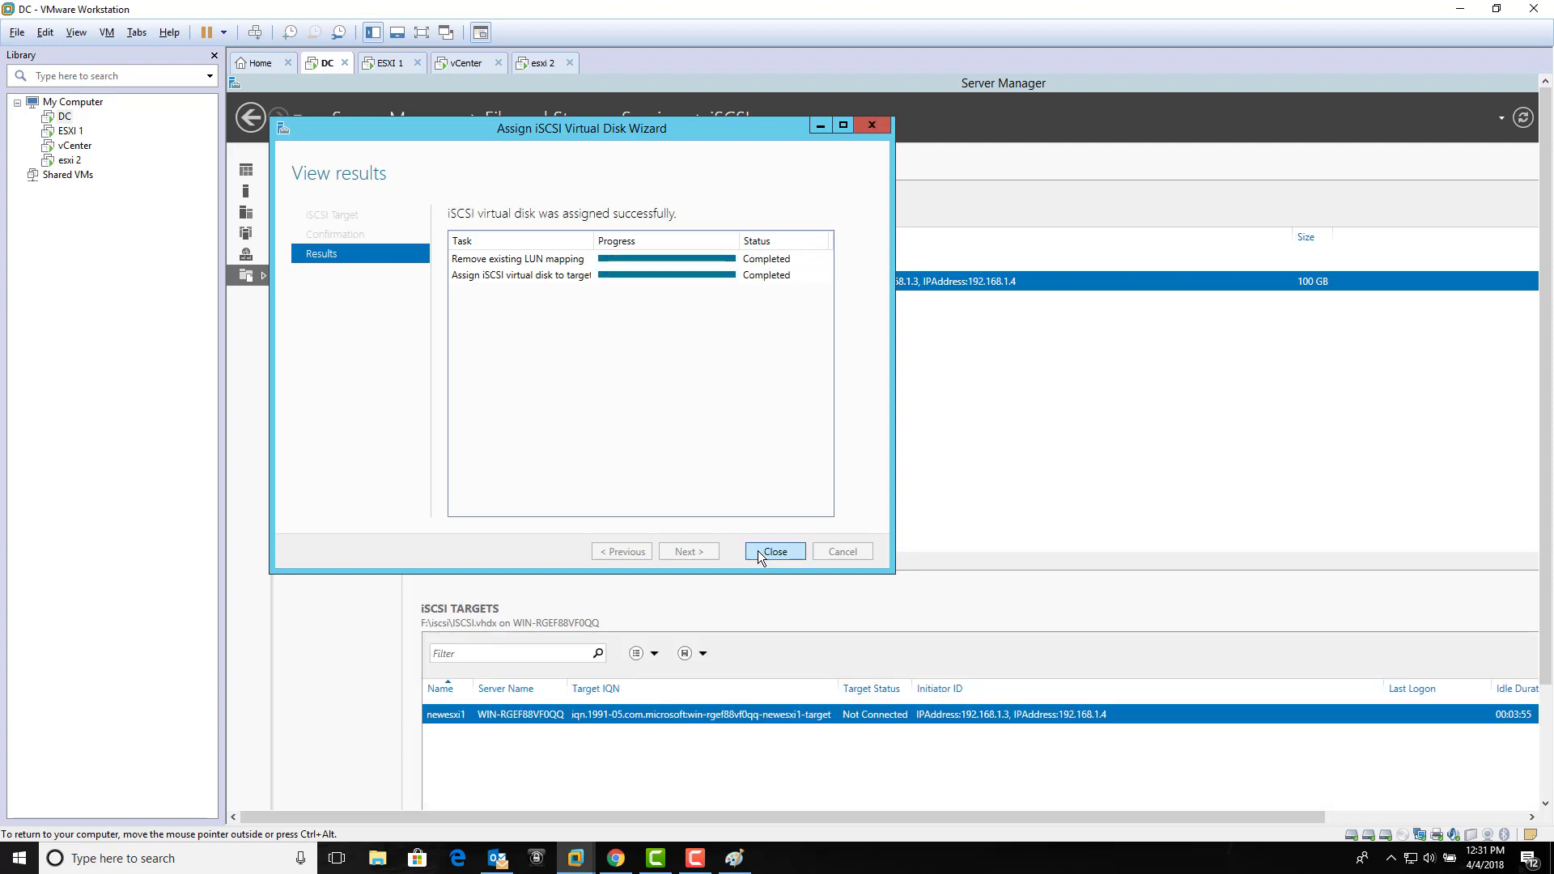
click(761, 551)
click(458, 62)
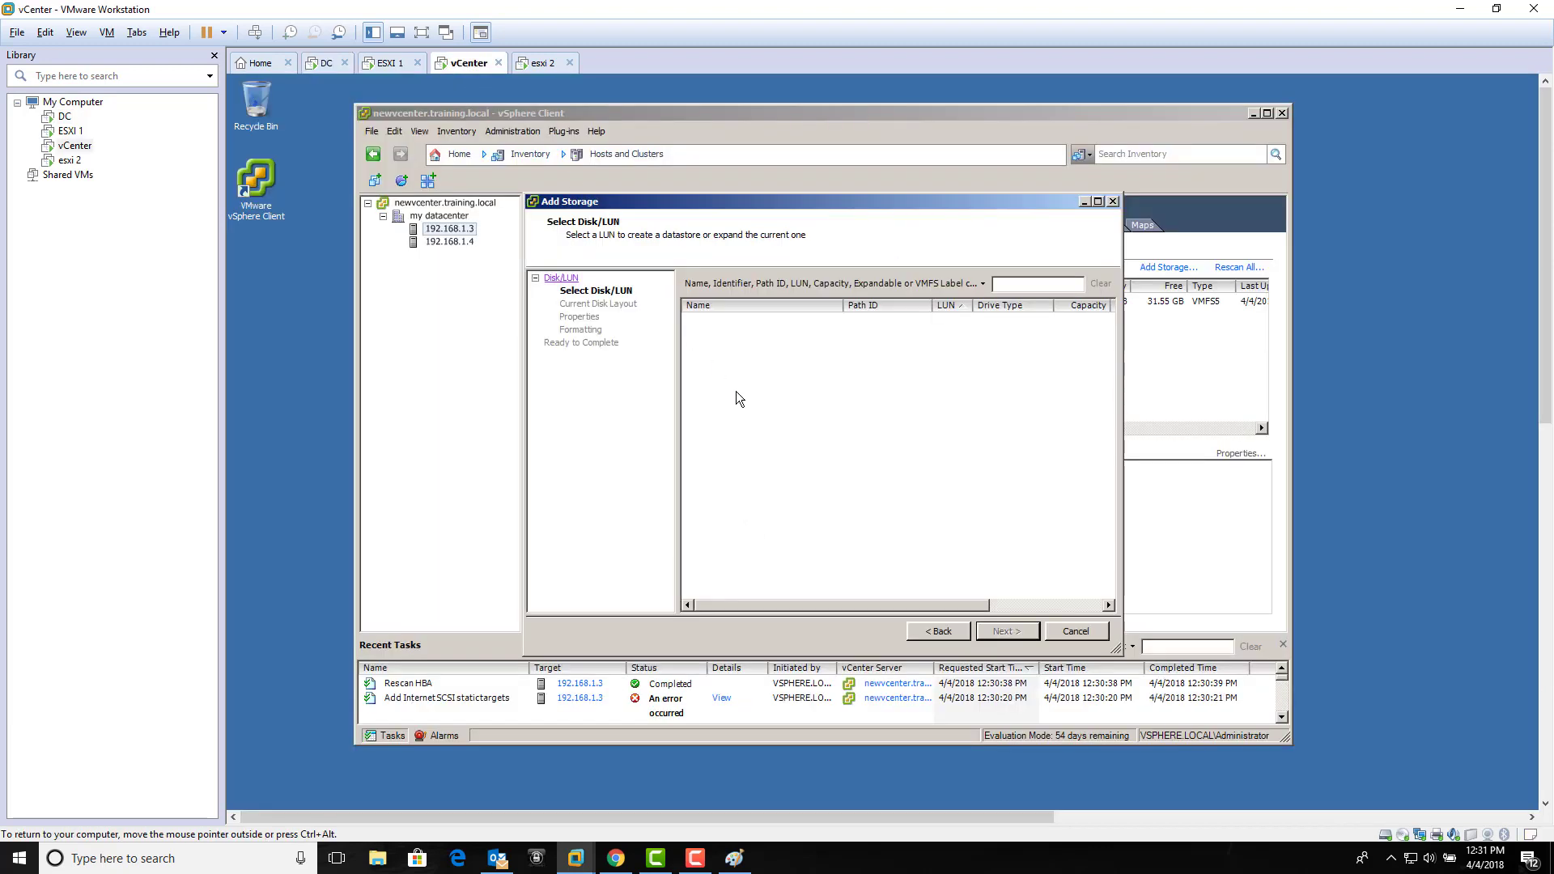
Step: Cancel the Add Storage wizard and rescan all host storage adapters twice
click(939, 632)
click(1008, 631)
click(1077, 632)
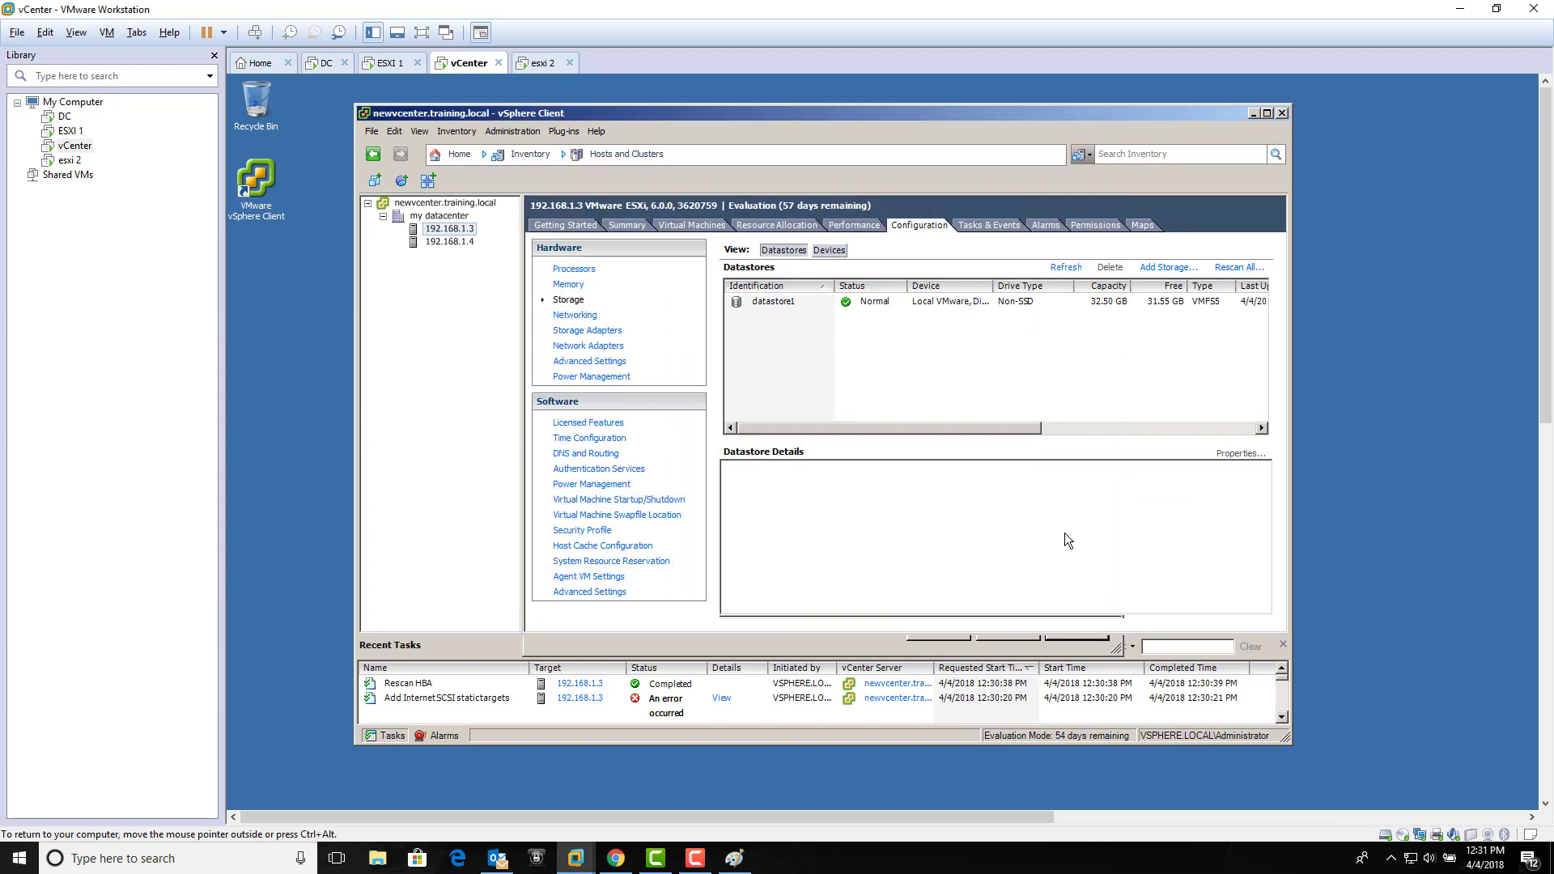
click(1222, 268)
click(870, 519)
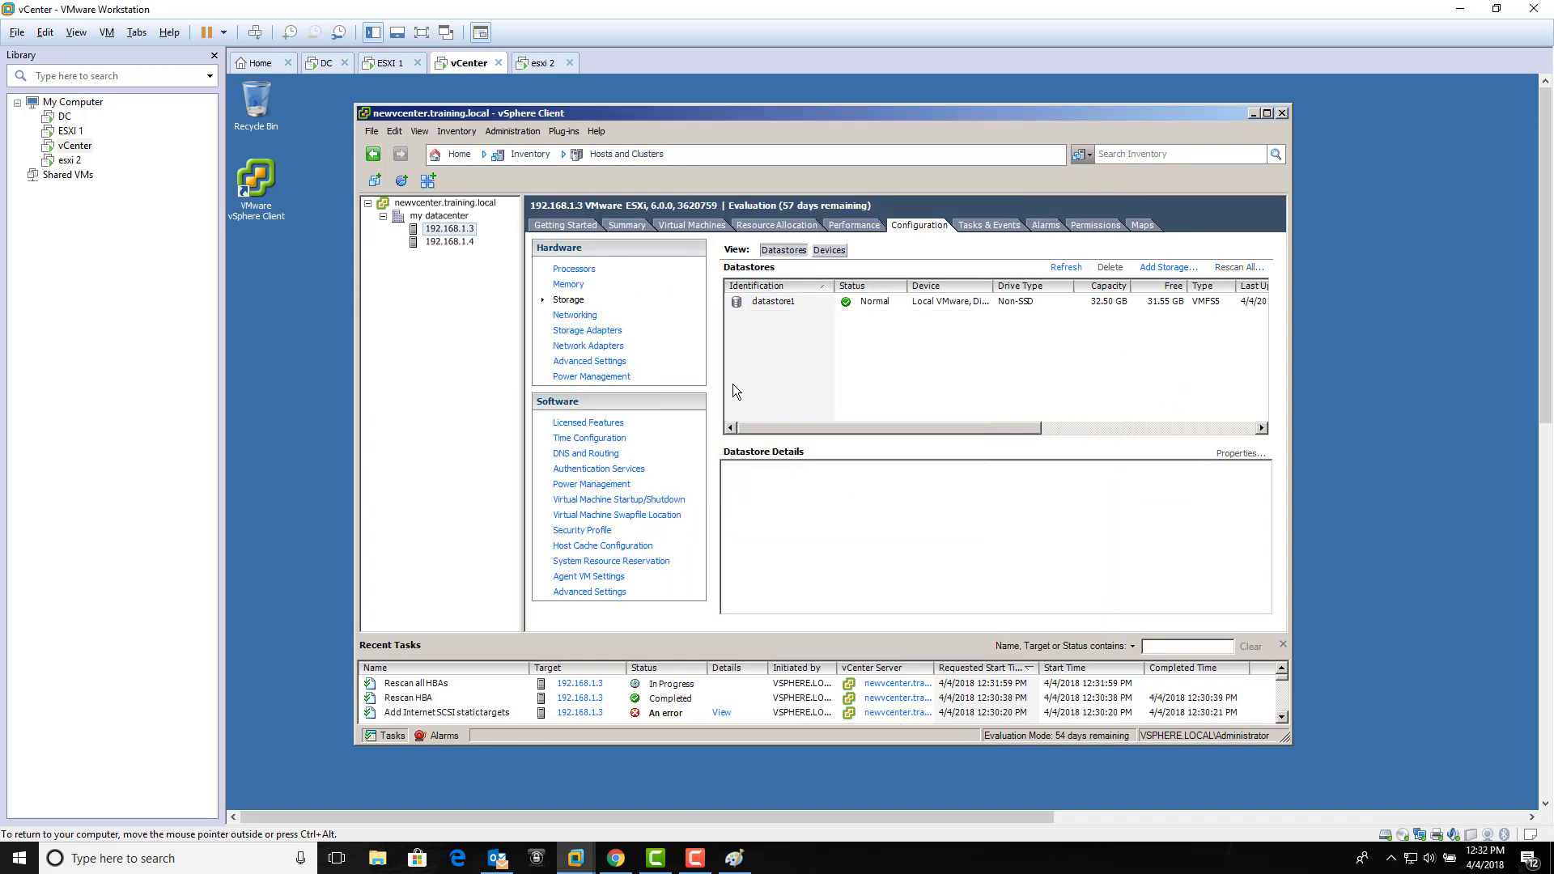
click(589, 331)
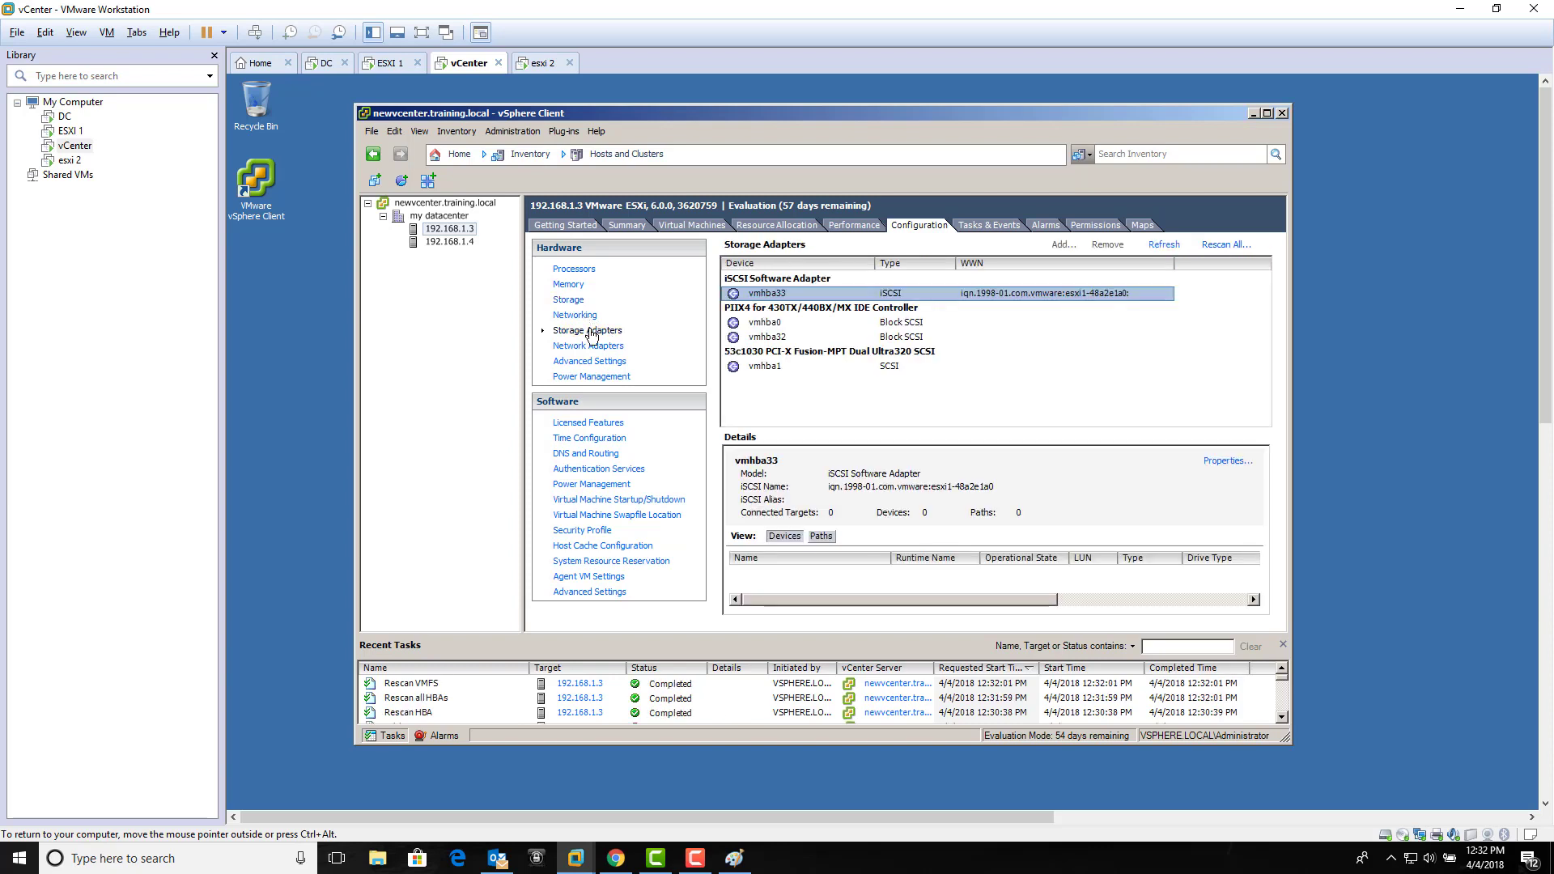
click(1201, 244)
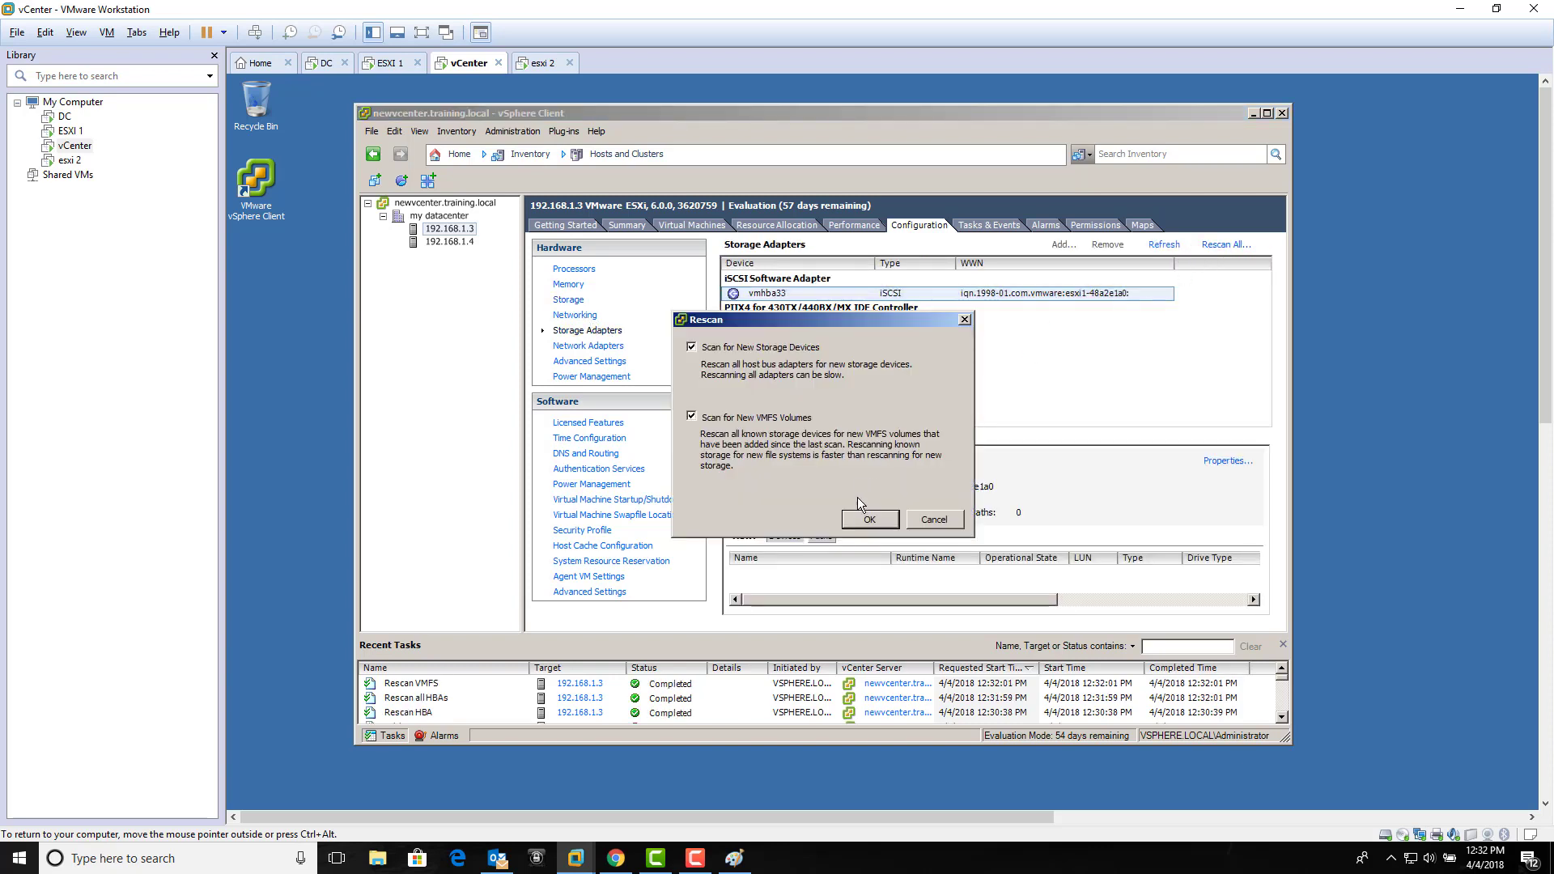
click(868, 521)
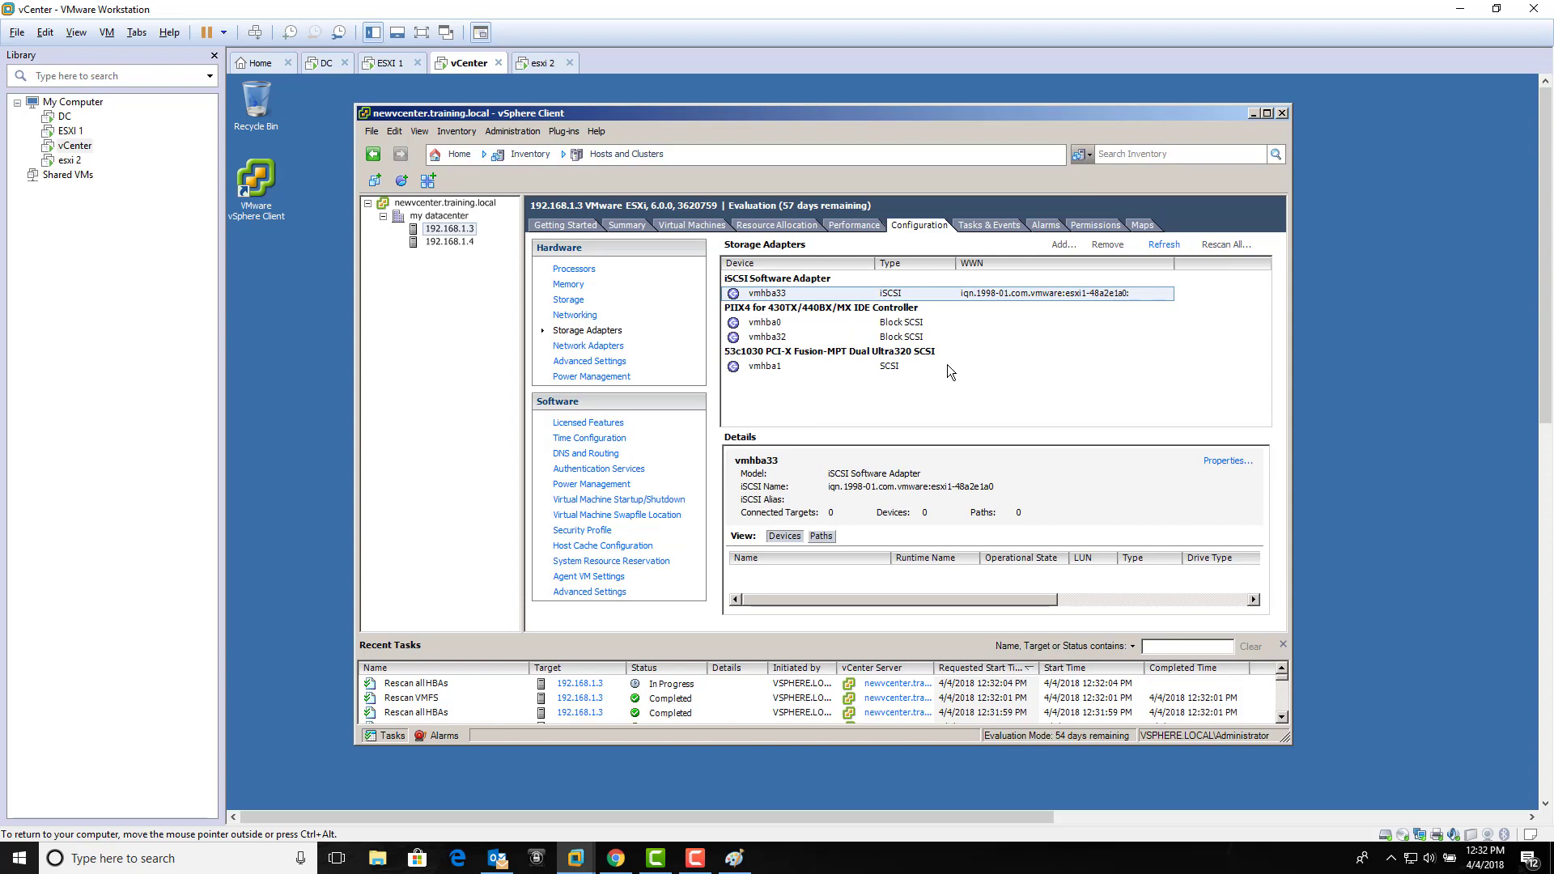
Step: Retry Add Storage with Disk/LUN, cancel as no LUN appears, and view storage adapters
click(566, 304)
click(1163, 268)
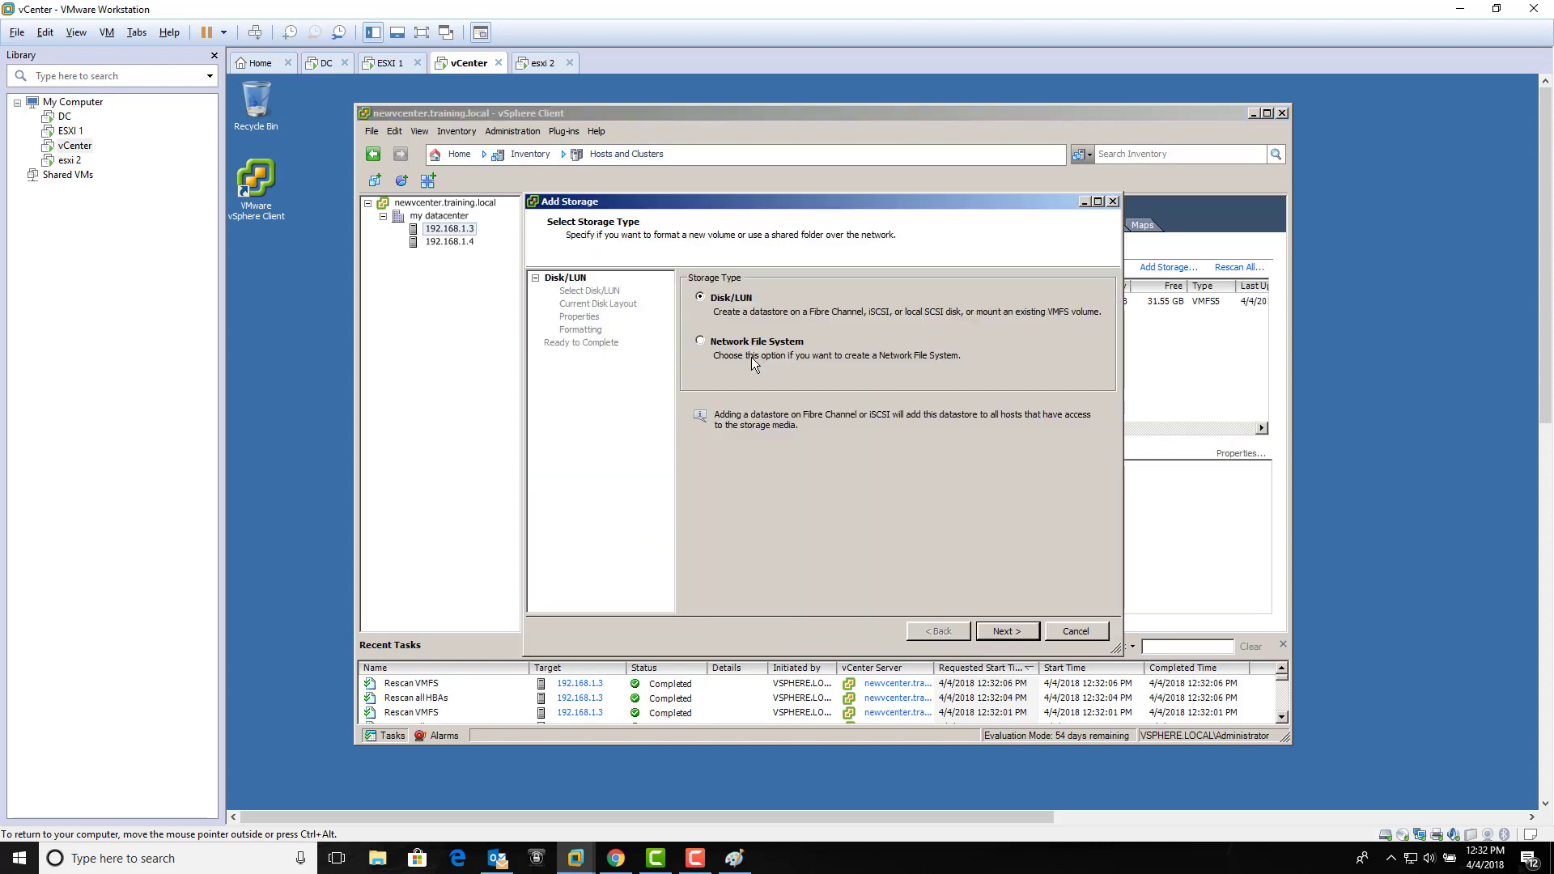
click(1006, 631)
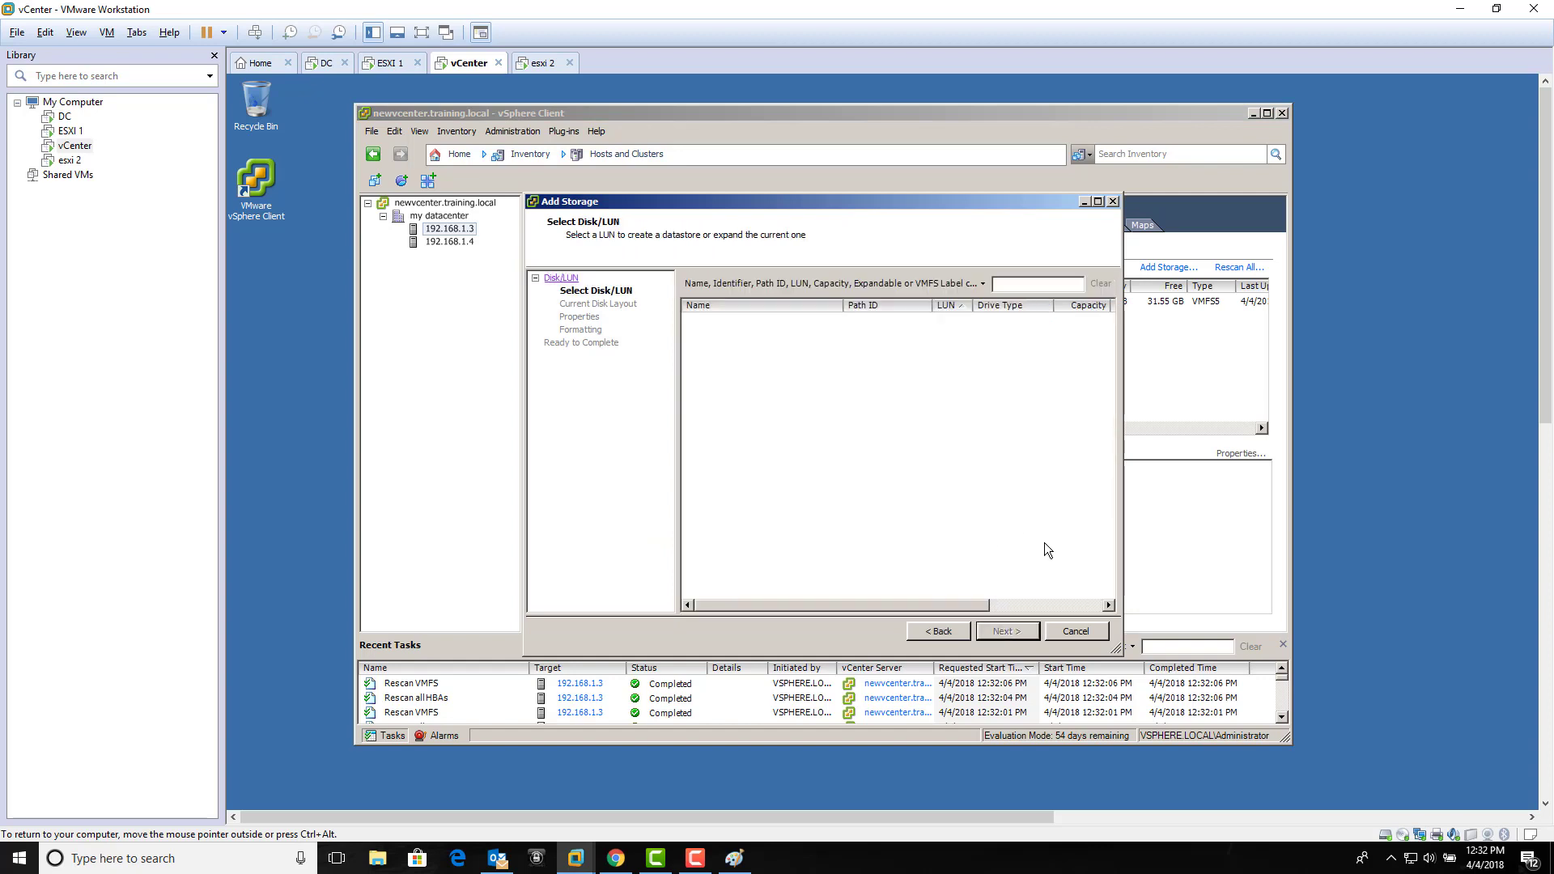
click(1061, 631)
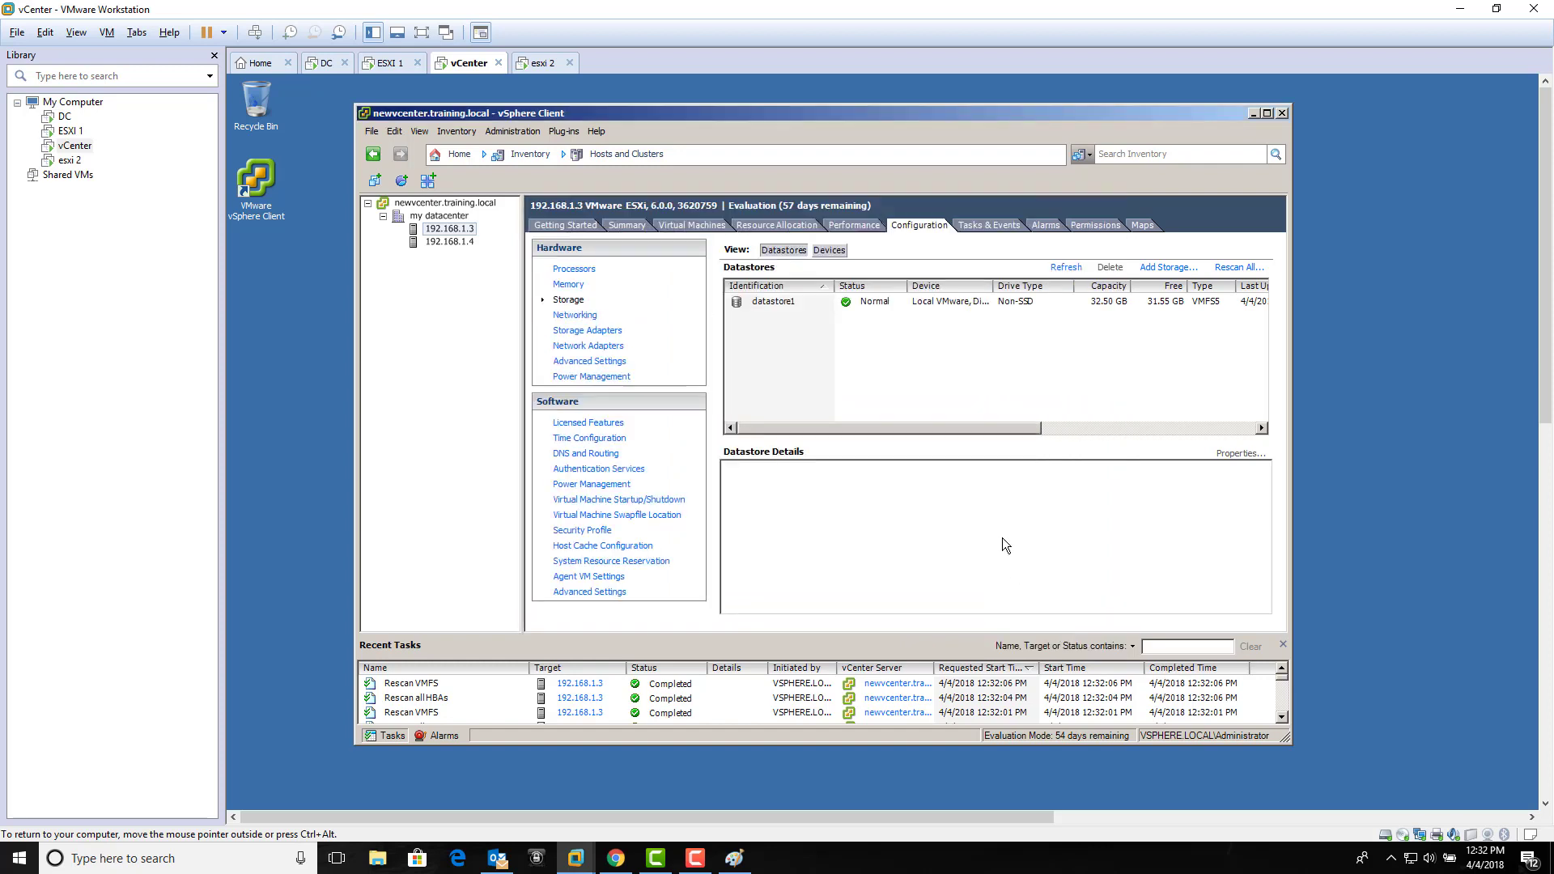
click(565, 331)
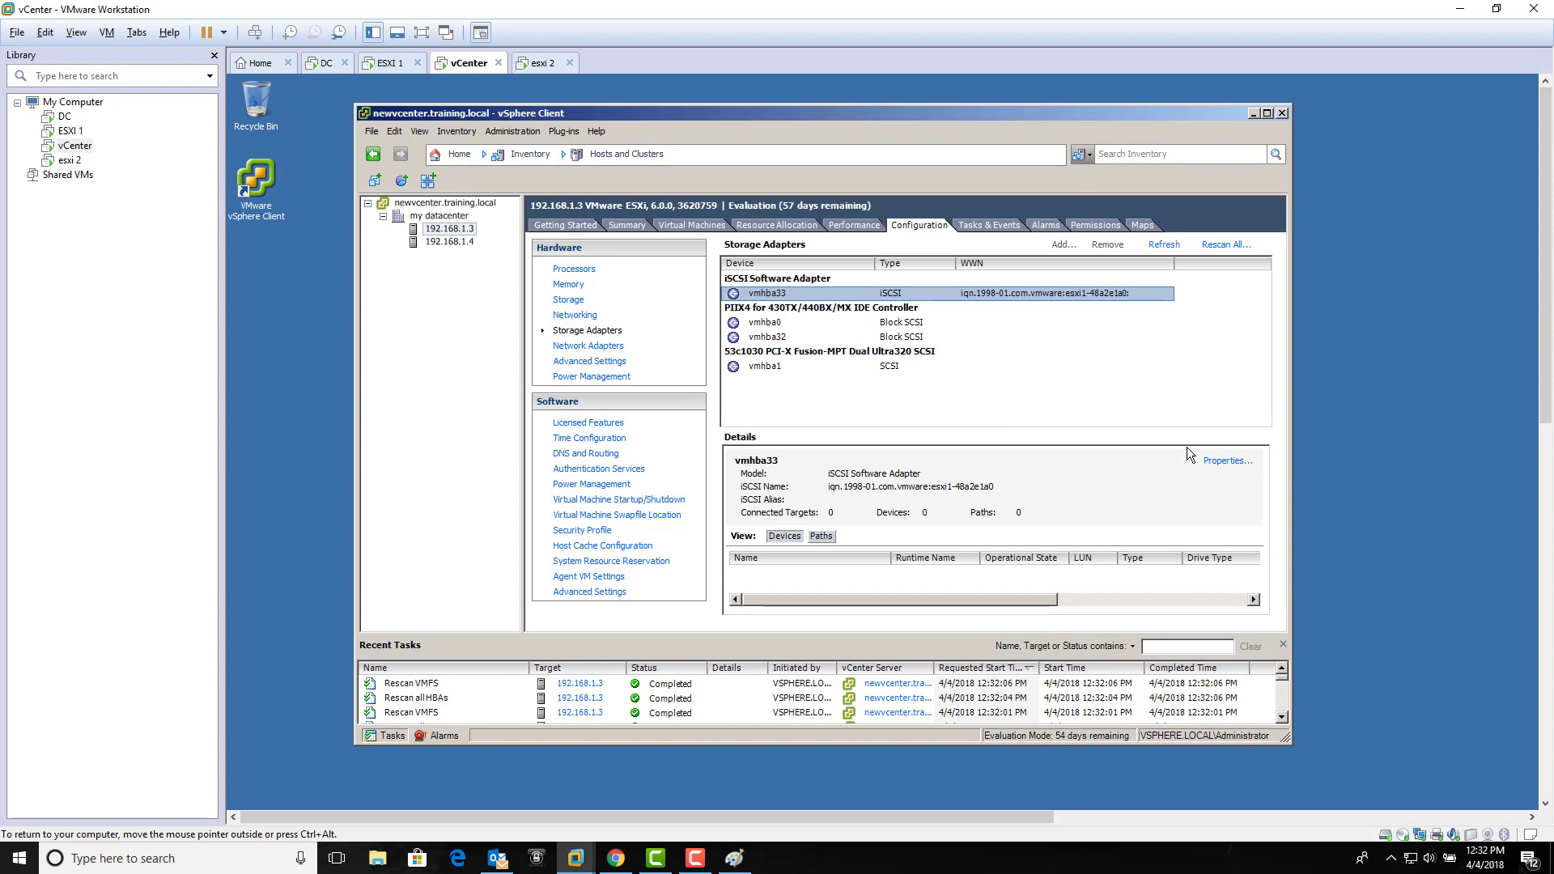
Step: Review vmhba33's network, dynamic and static discovery tabs and the 192.168.1.1:3260 target's advanced settings
click(1228, 461)
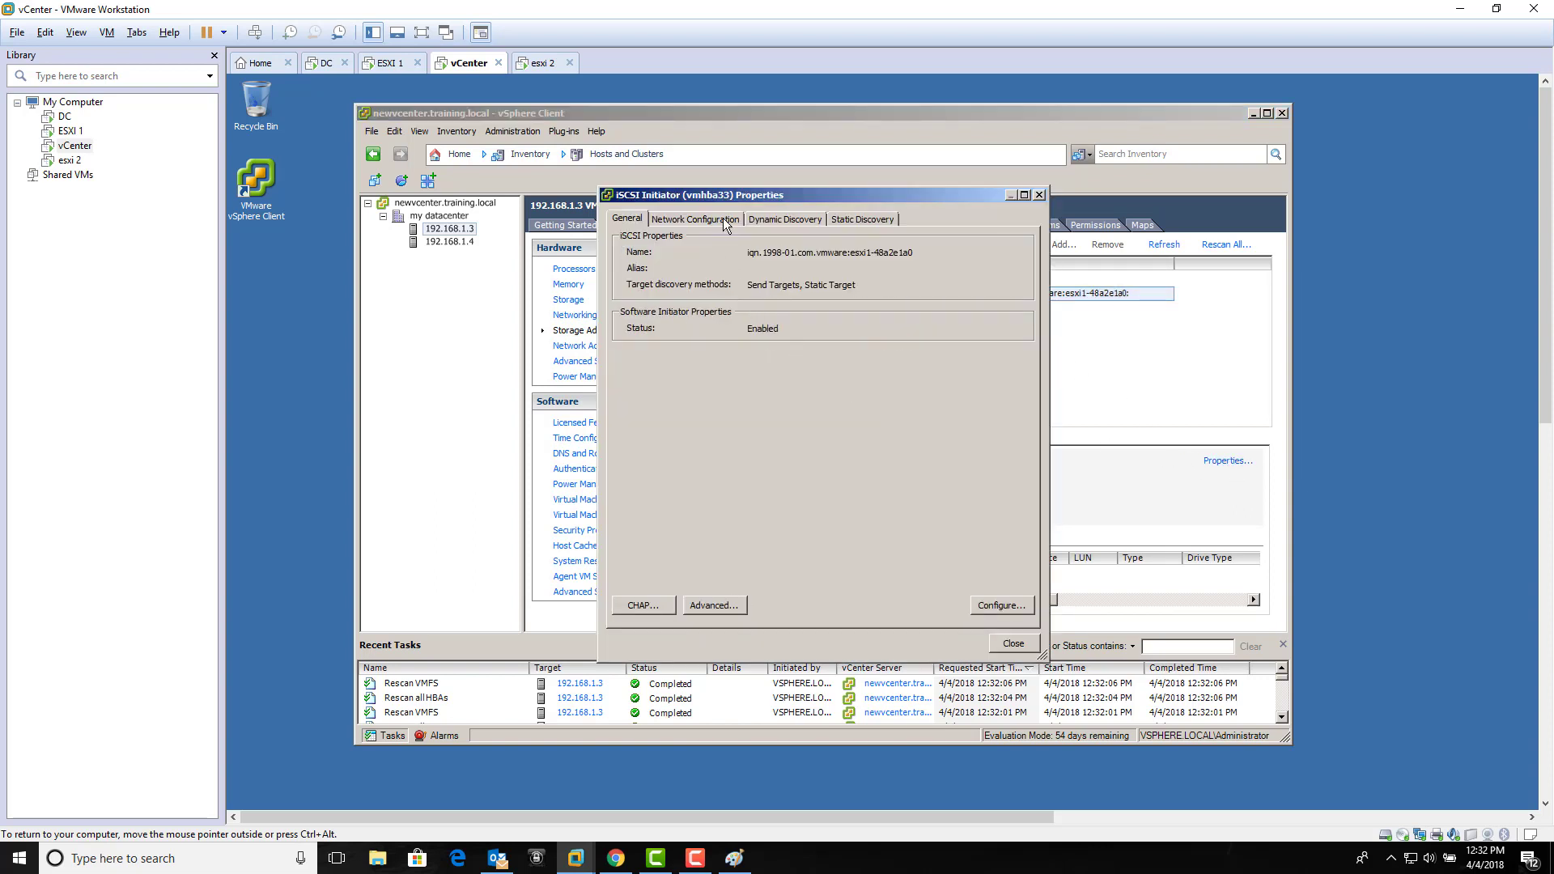
click(696, 219)
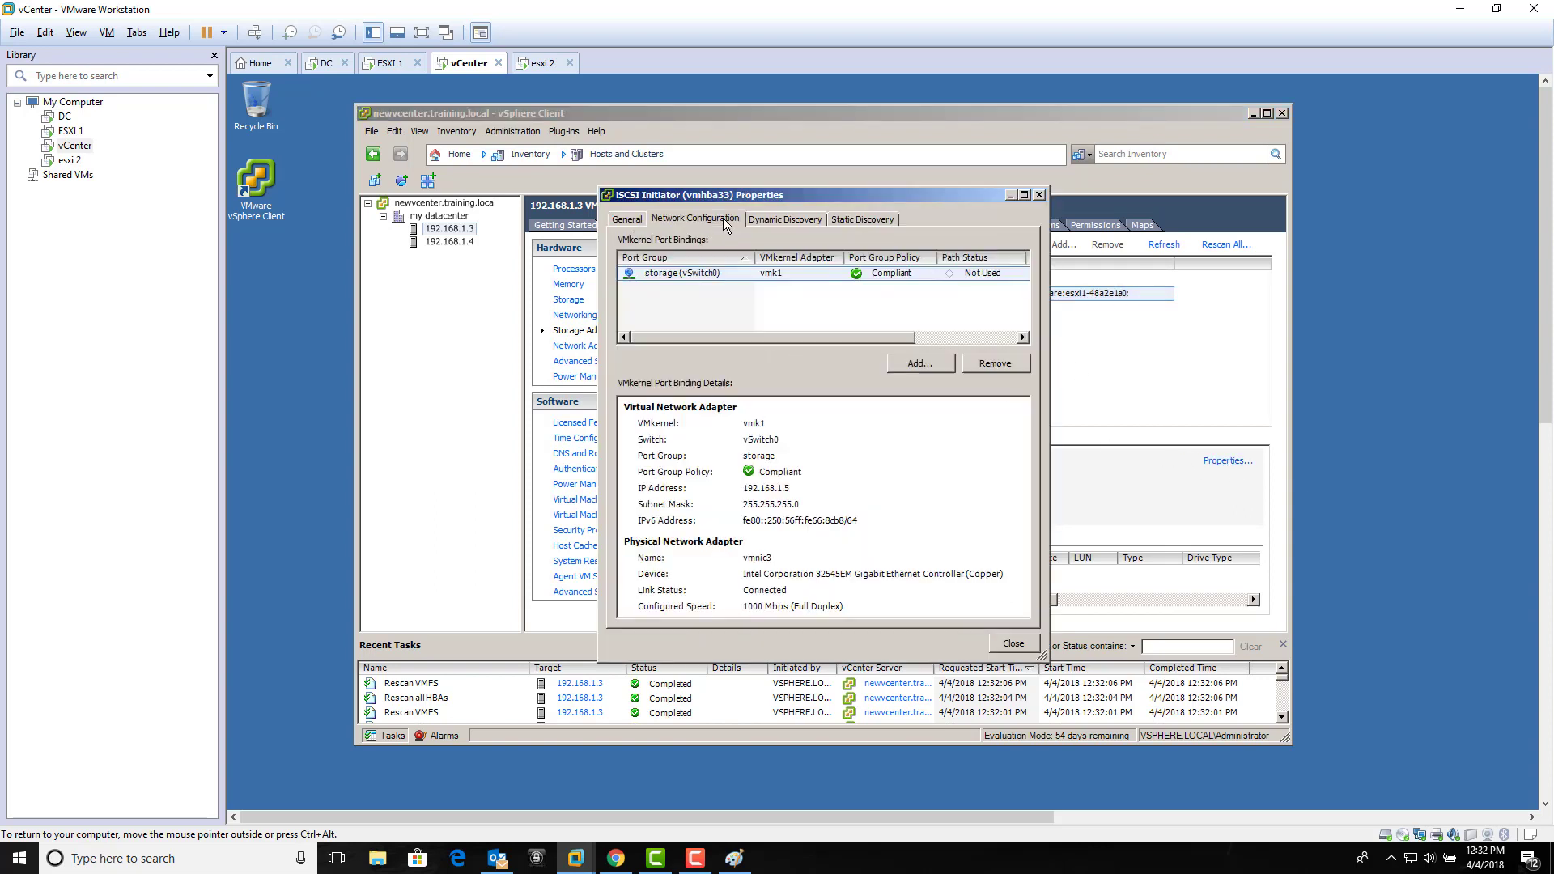
click(784, 220)
click(765, 305)
click(842, 226)
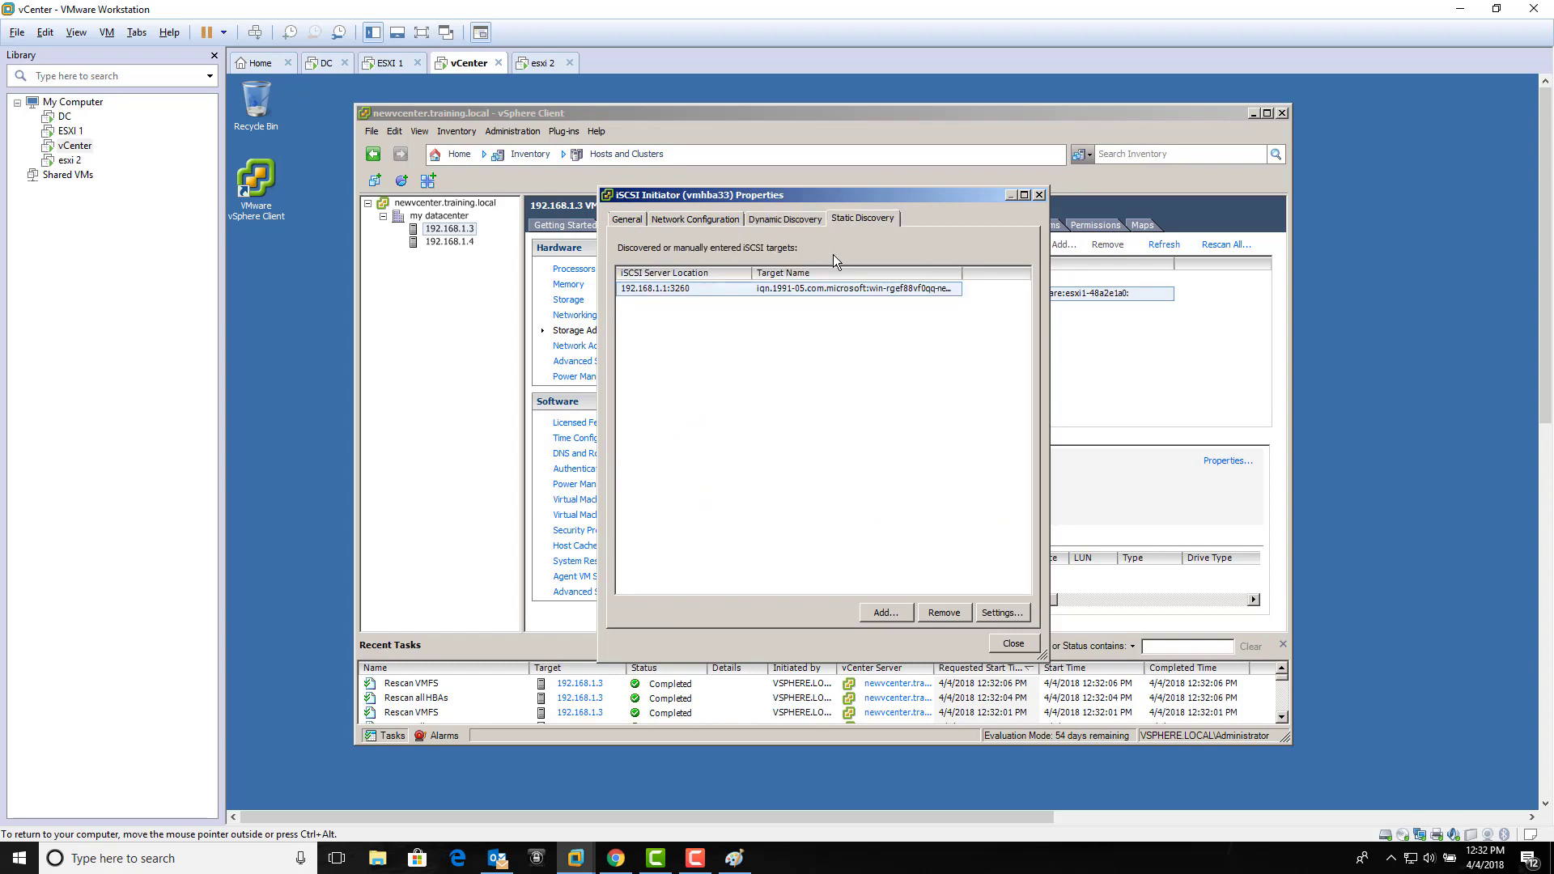
click(800, 292)
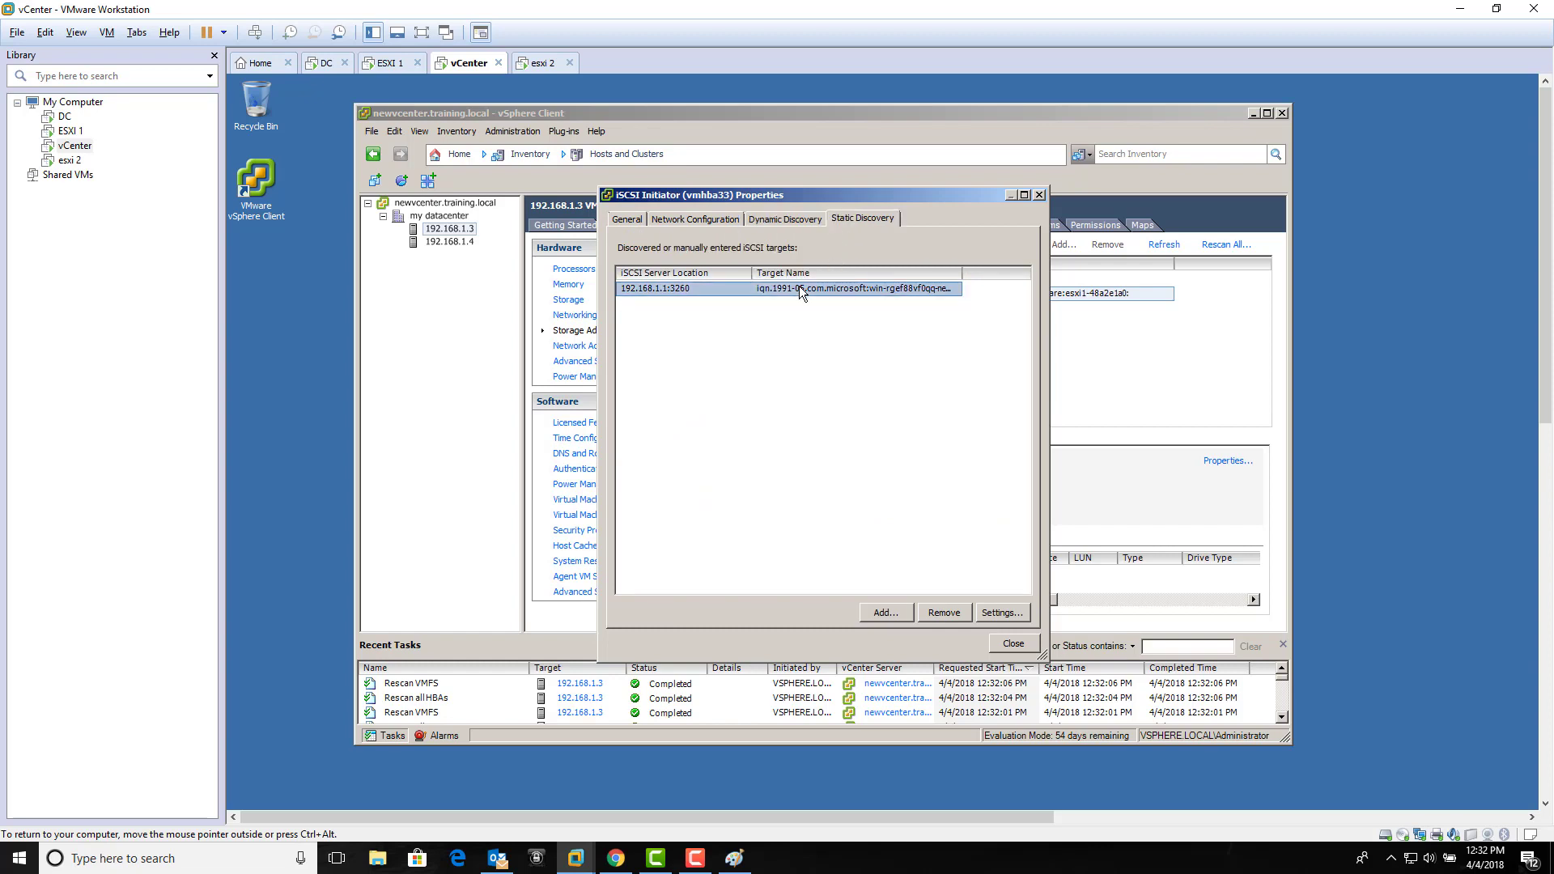
click(1002, 614)
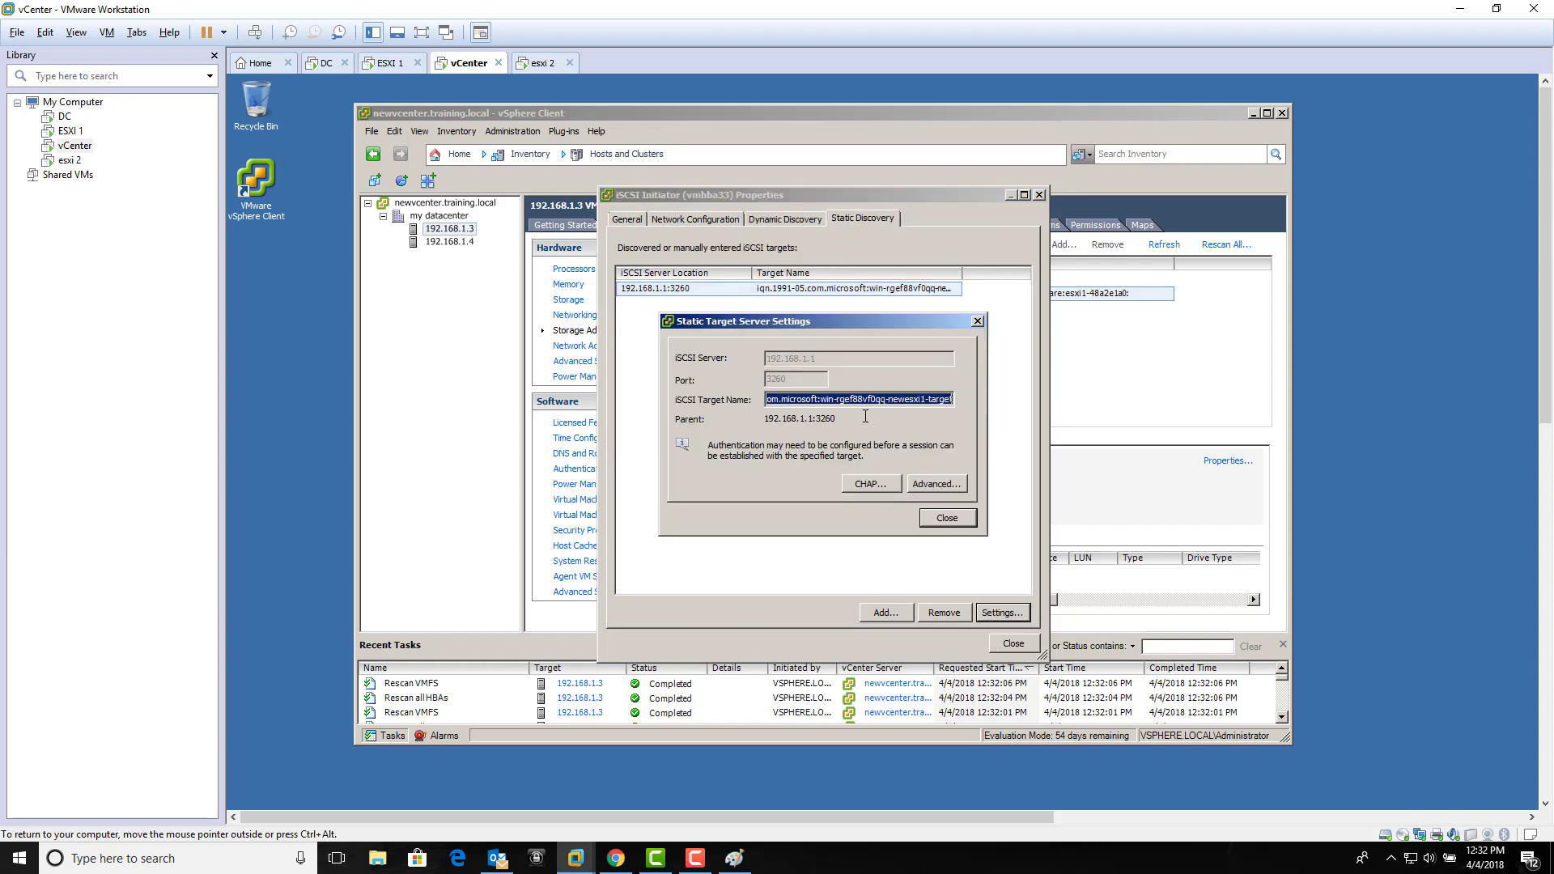
click(920, 487)
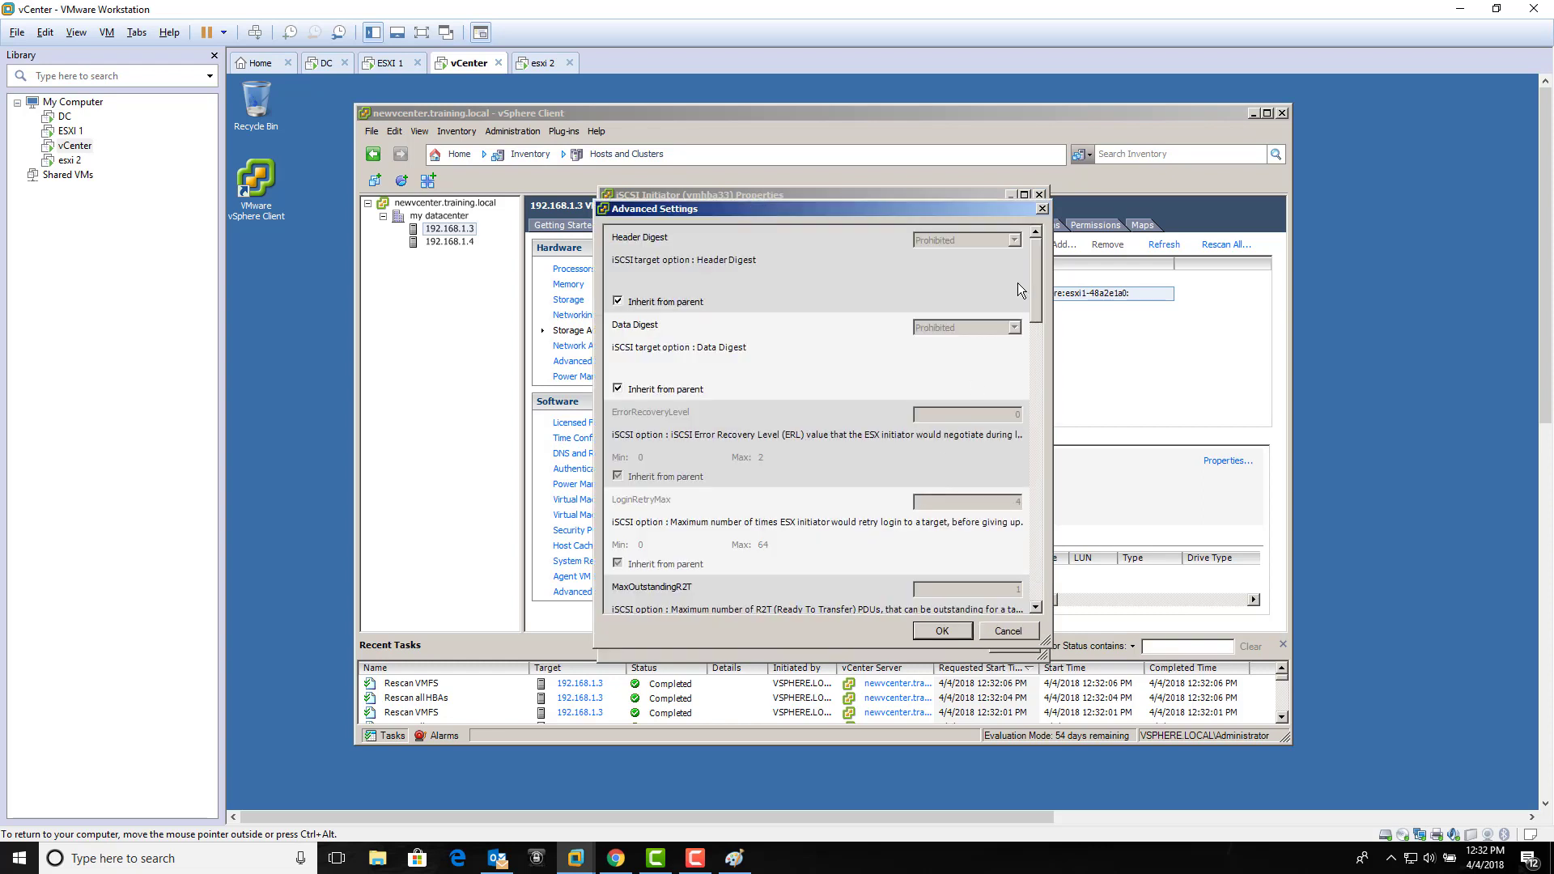
click(1042, 209)
Step: Close the iSCSI dialogs and retry Add Storage, which still finds no LUN, then go to the DC
click(982, 320)
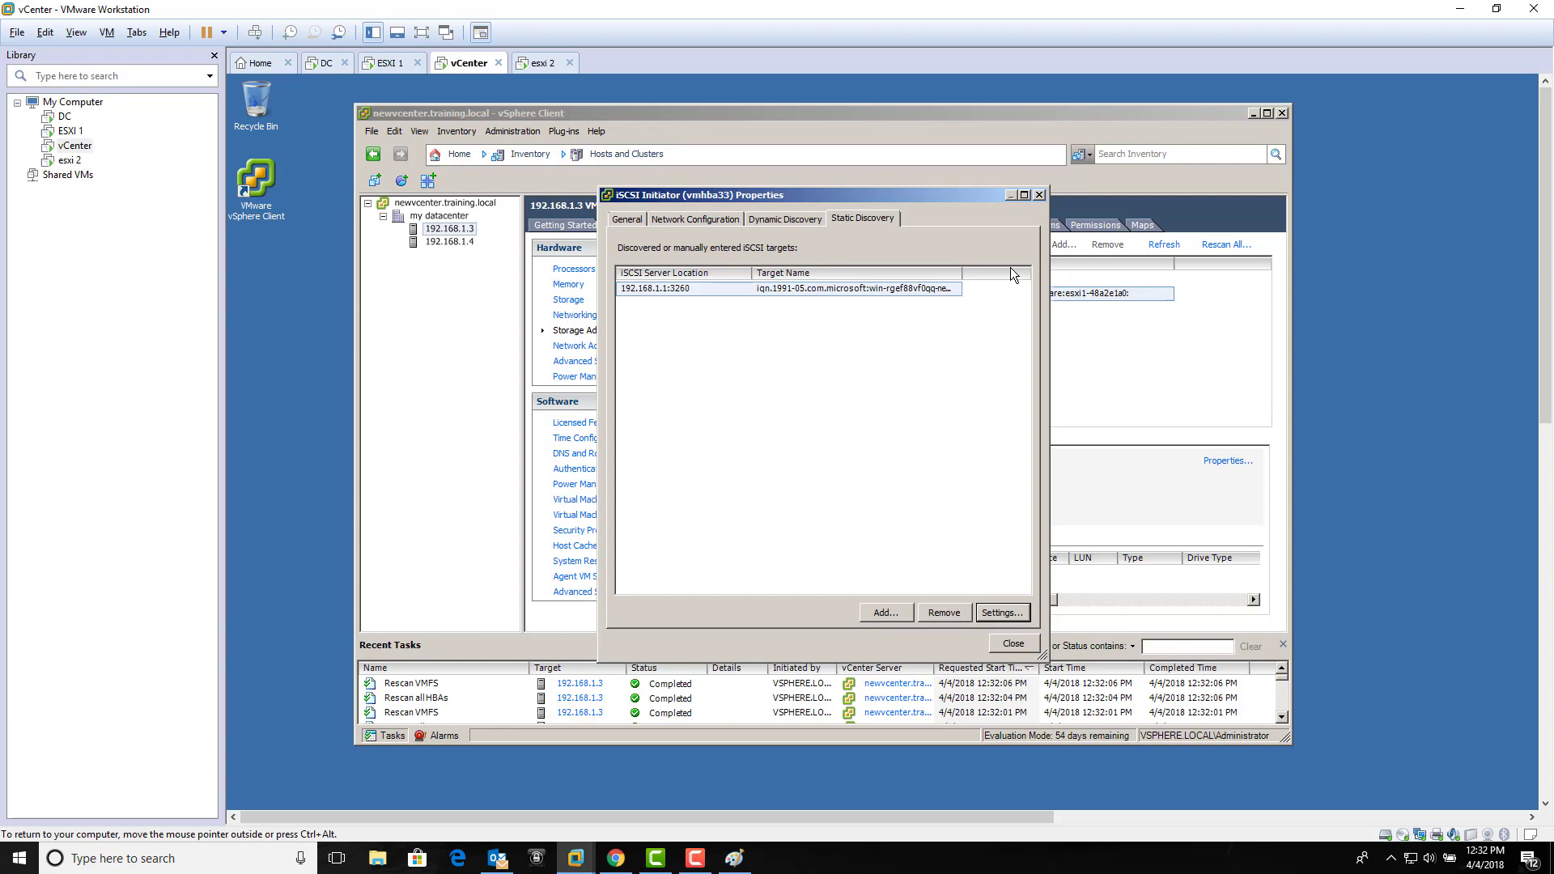
click(1039, 195)
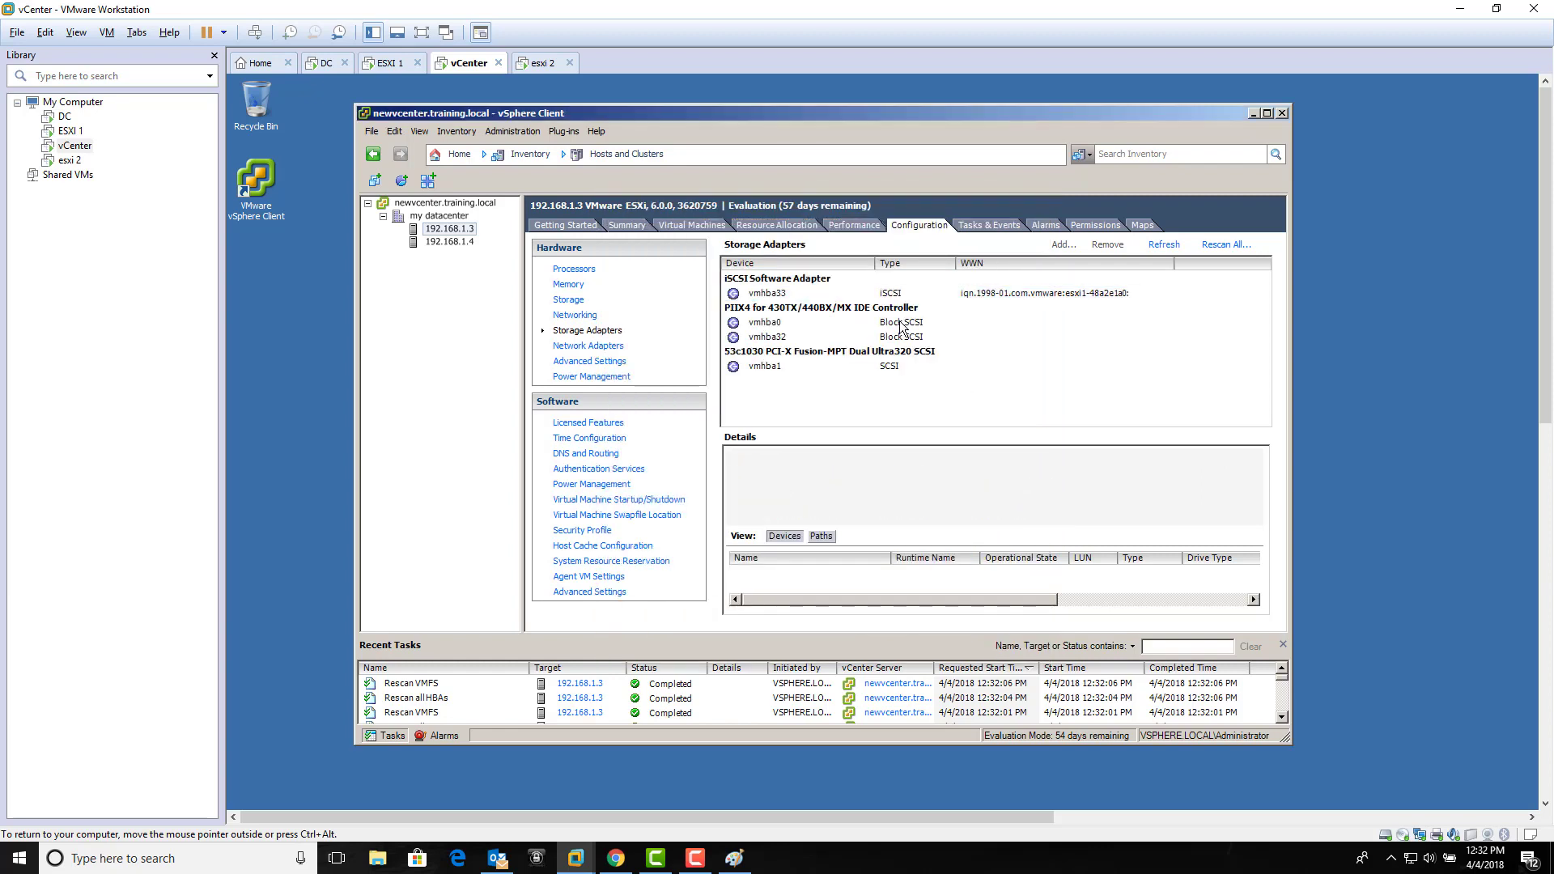
click(577, 301)
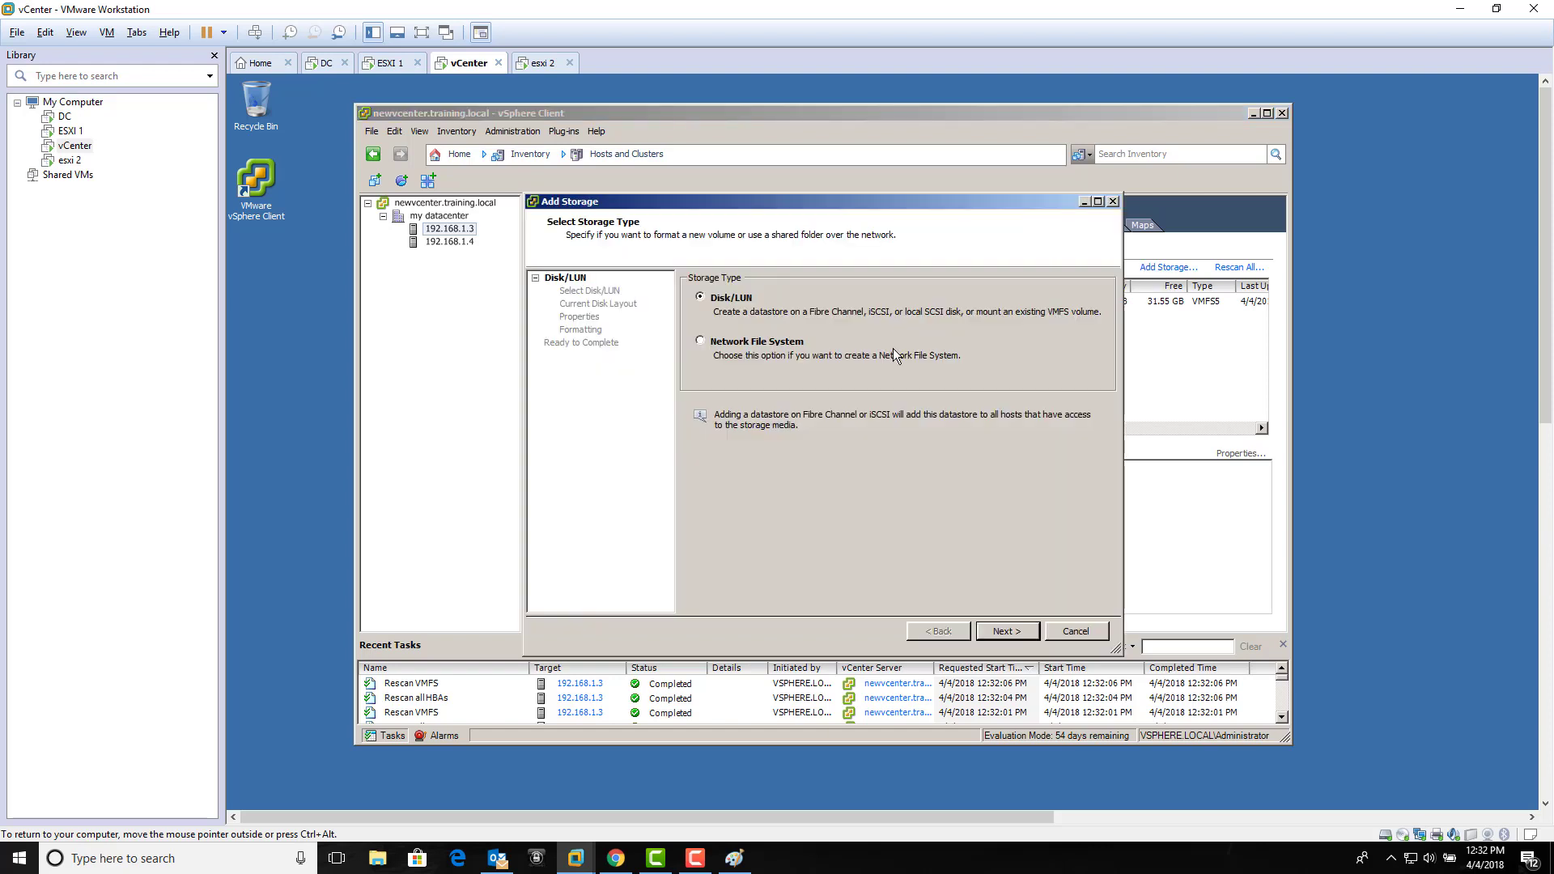
click(1005, 631)
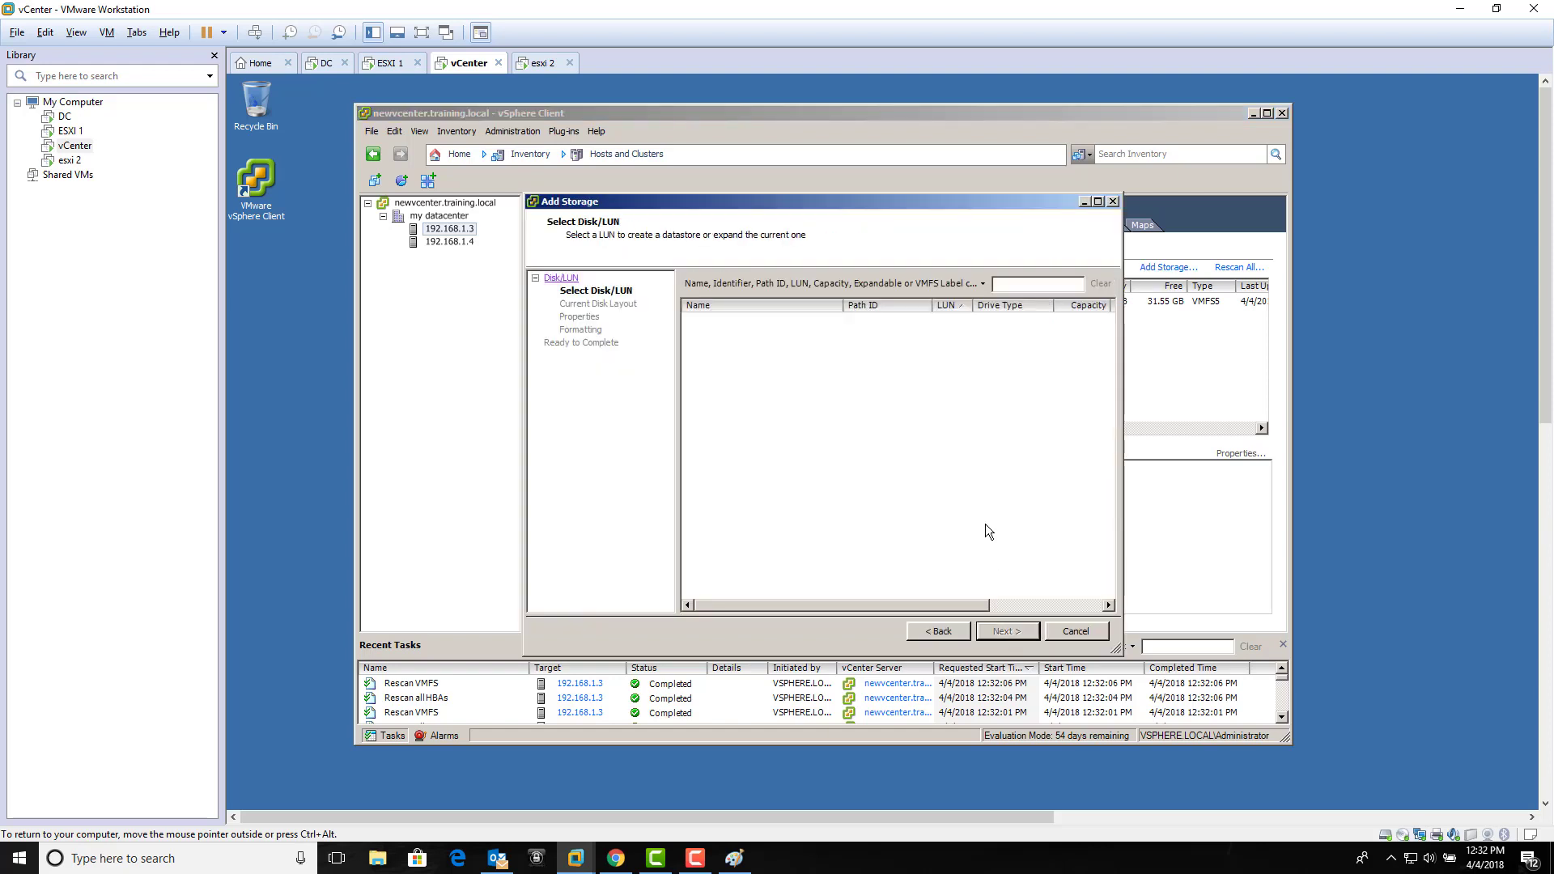
click(1059, 633)
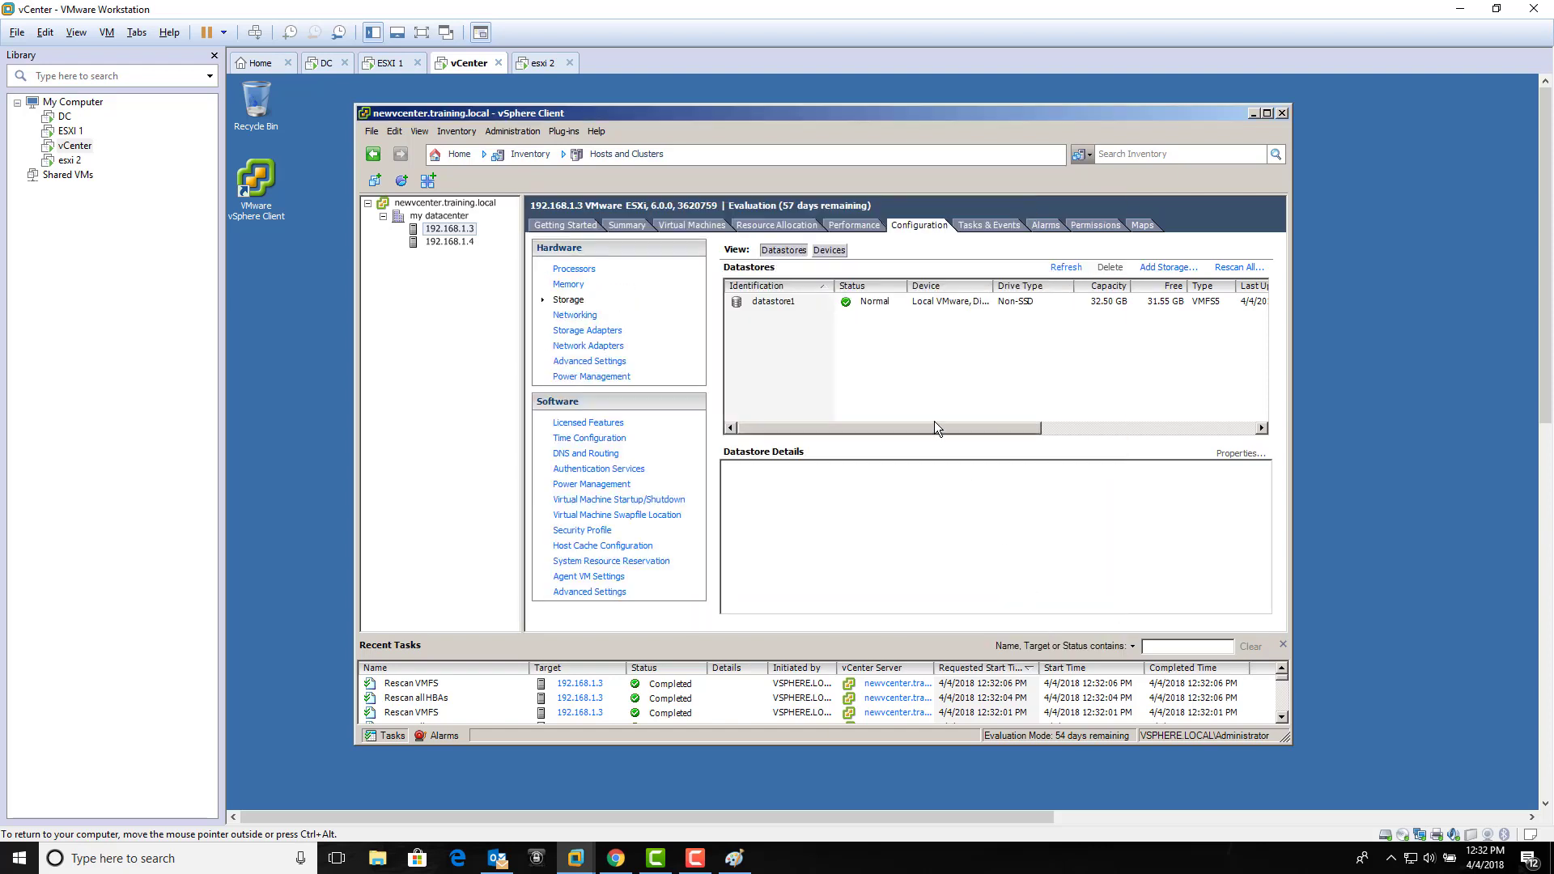
click(324, 63)
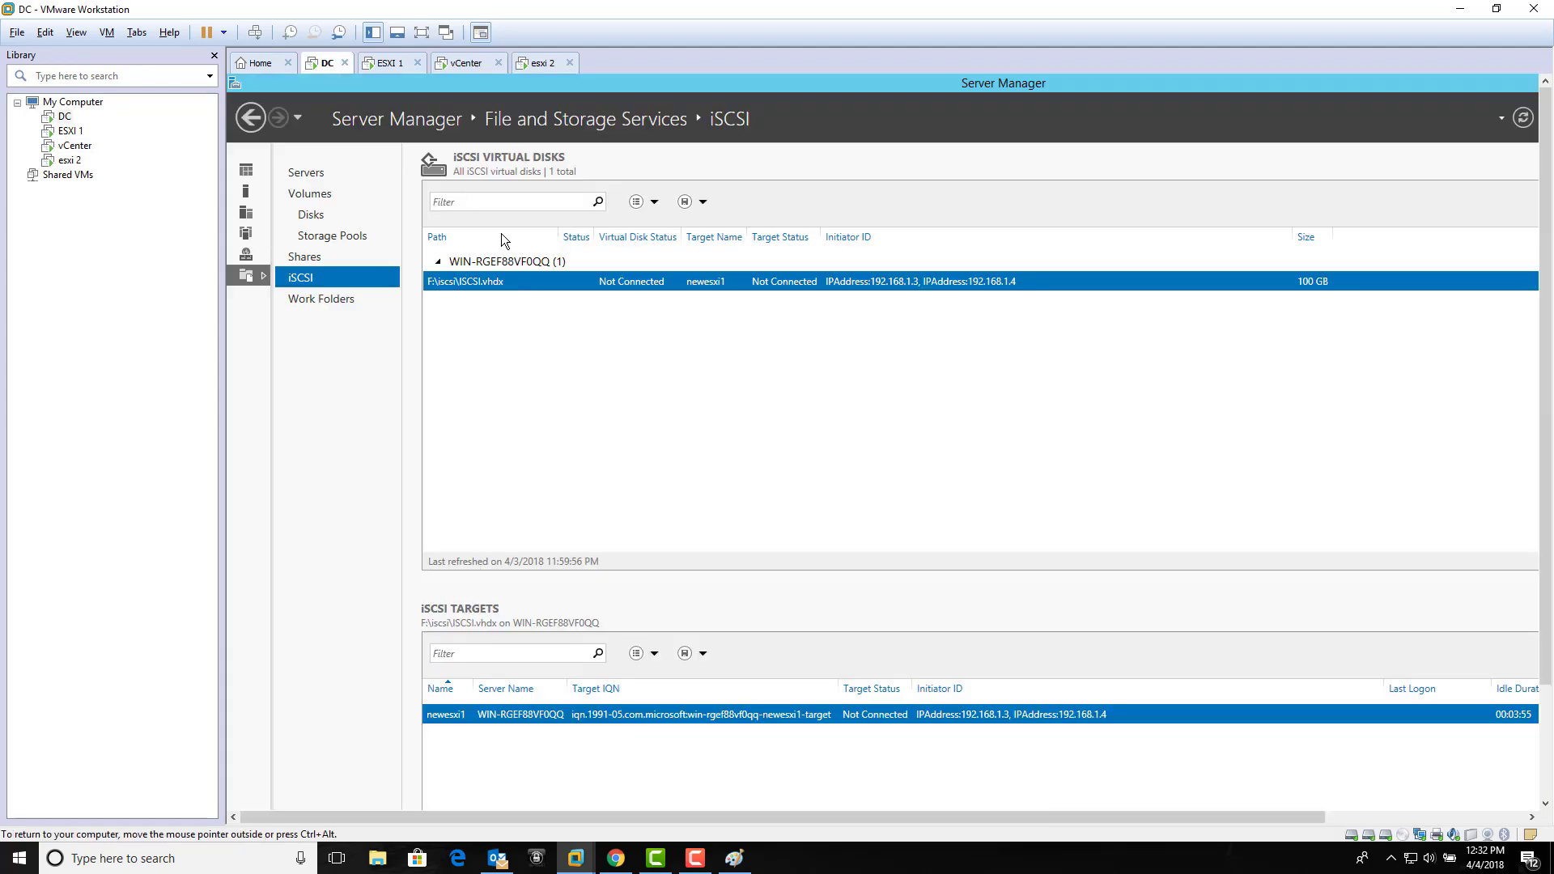
right_click(614, 283)
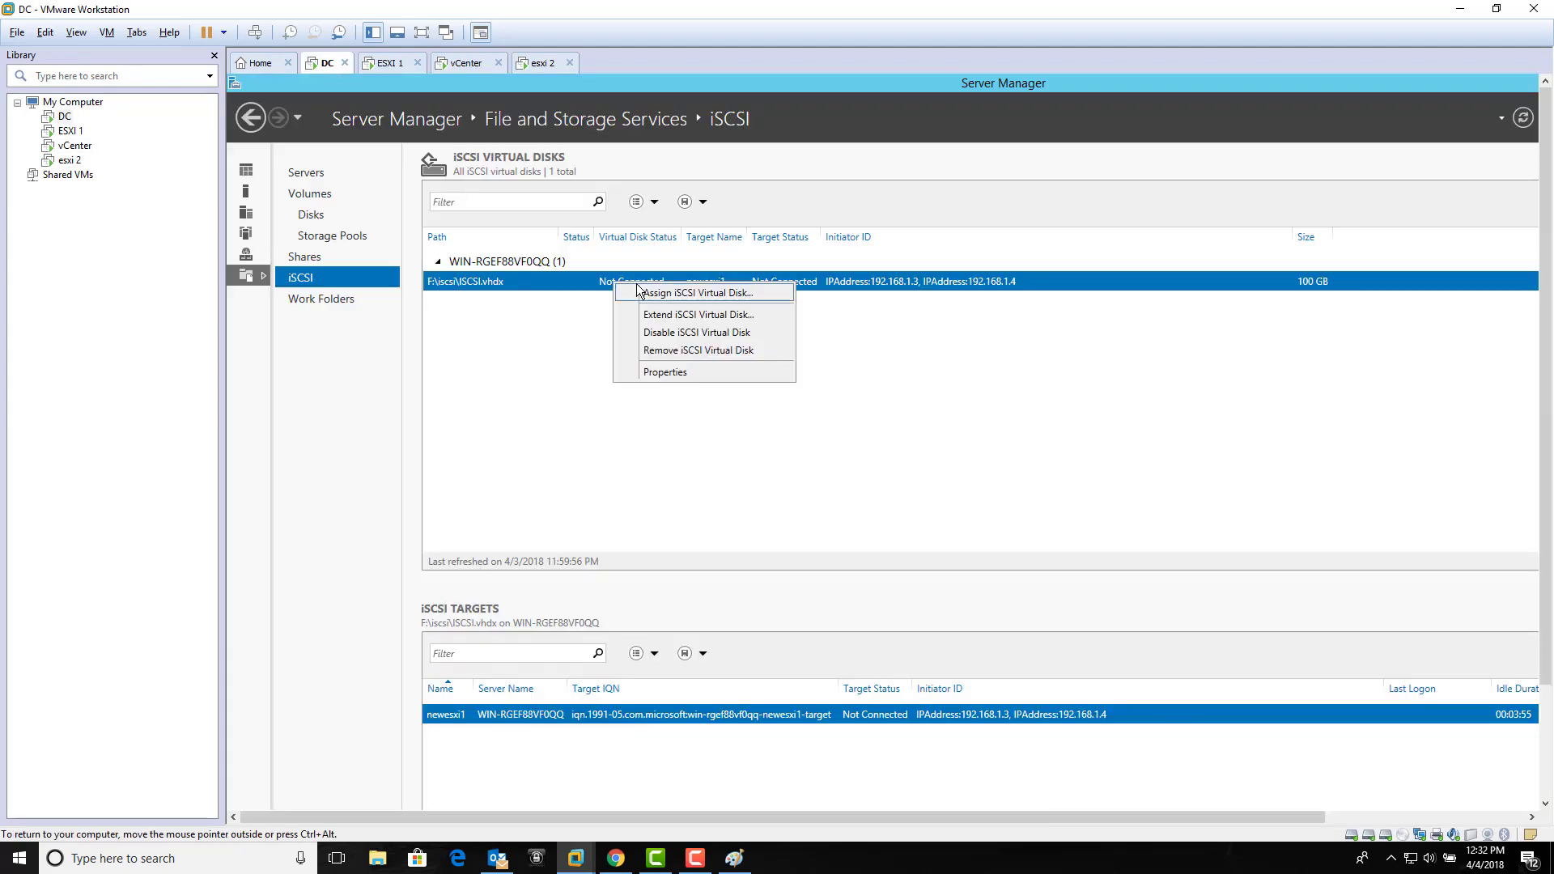
click(677, 371)
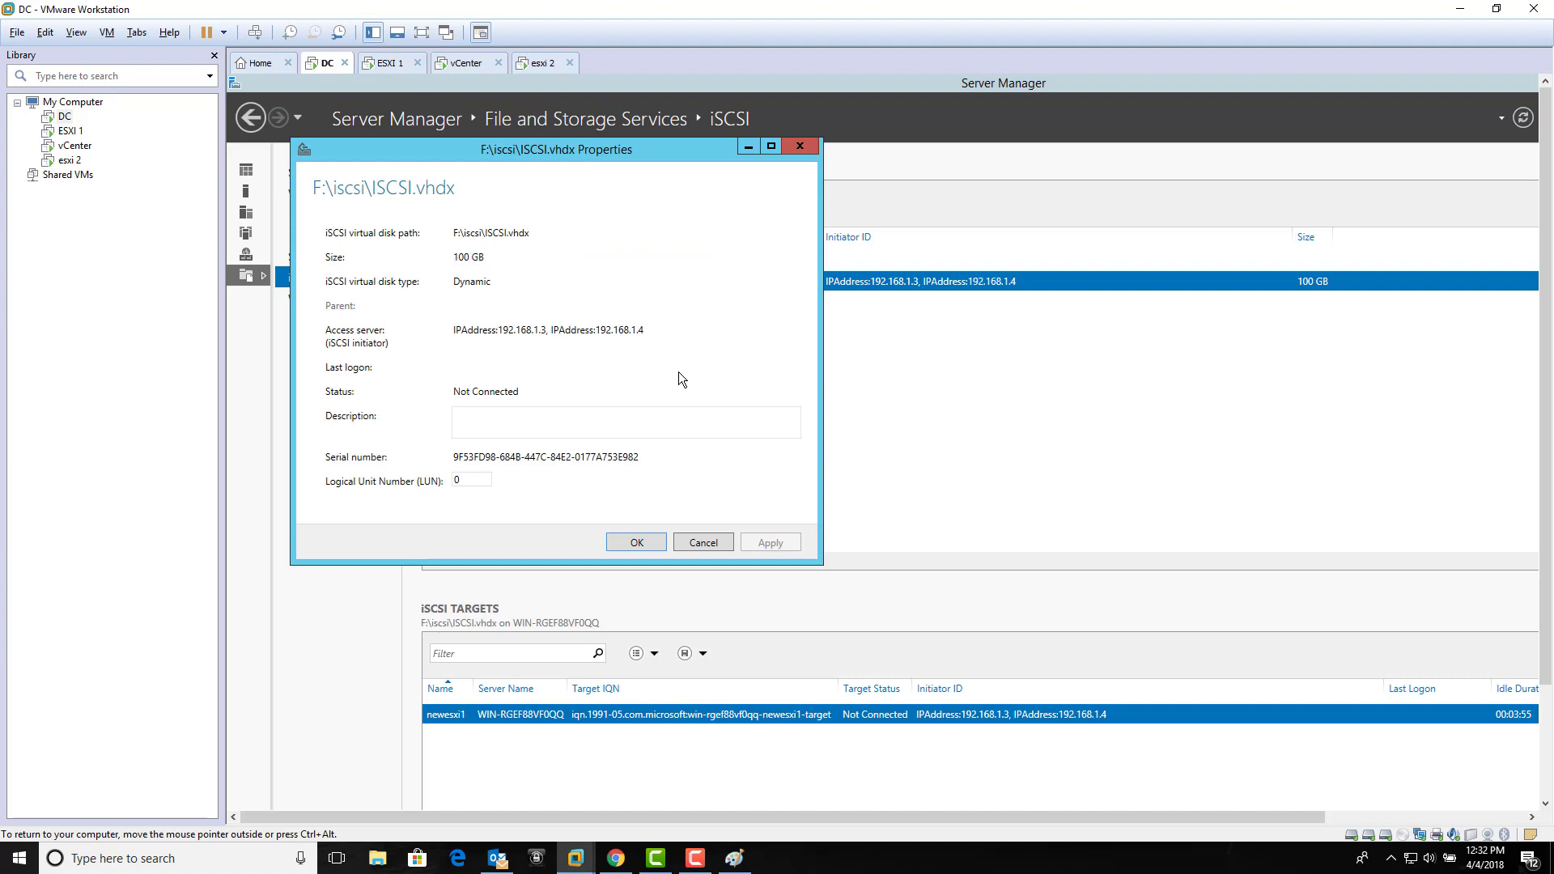
click(703, 543)
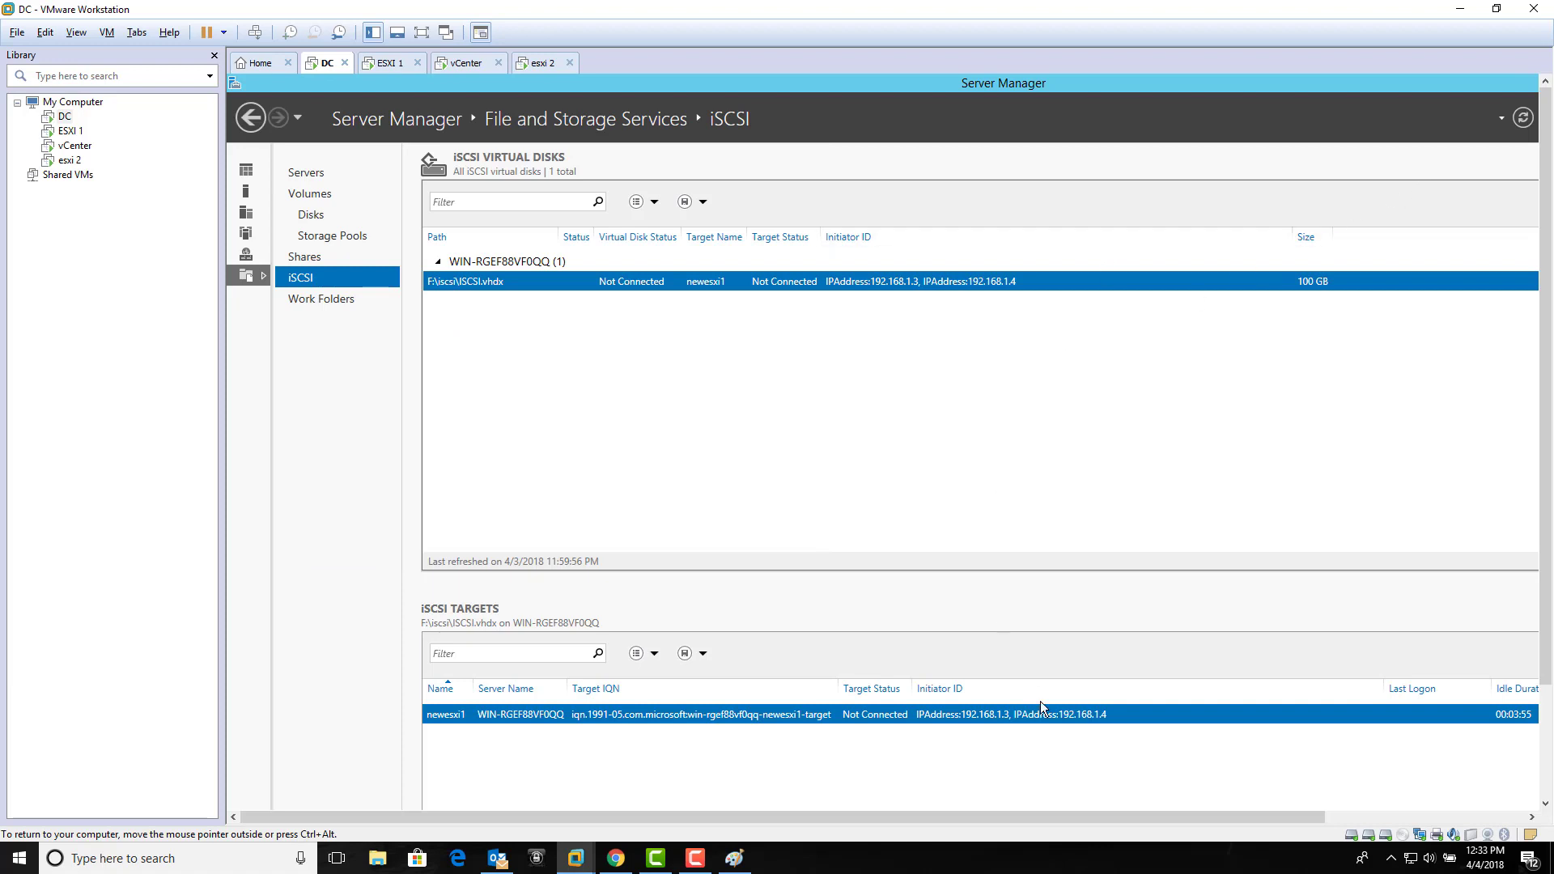
drag(1050, 815, 1252, 815)
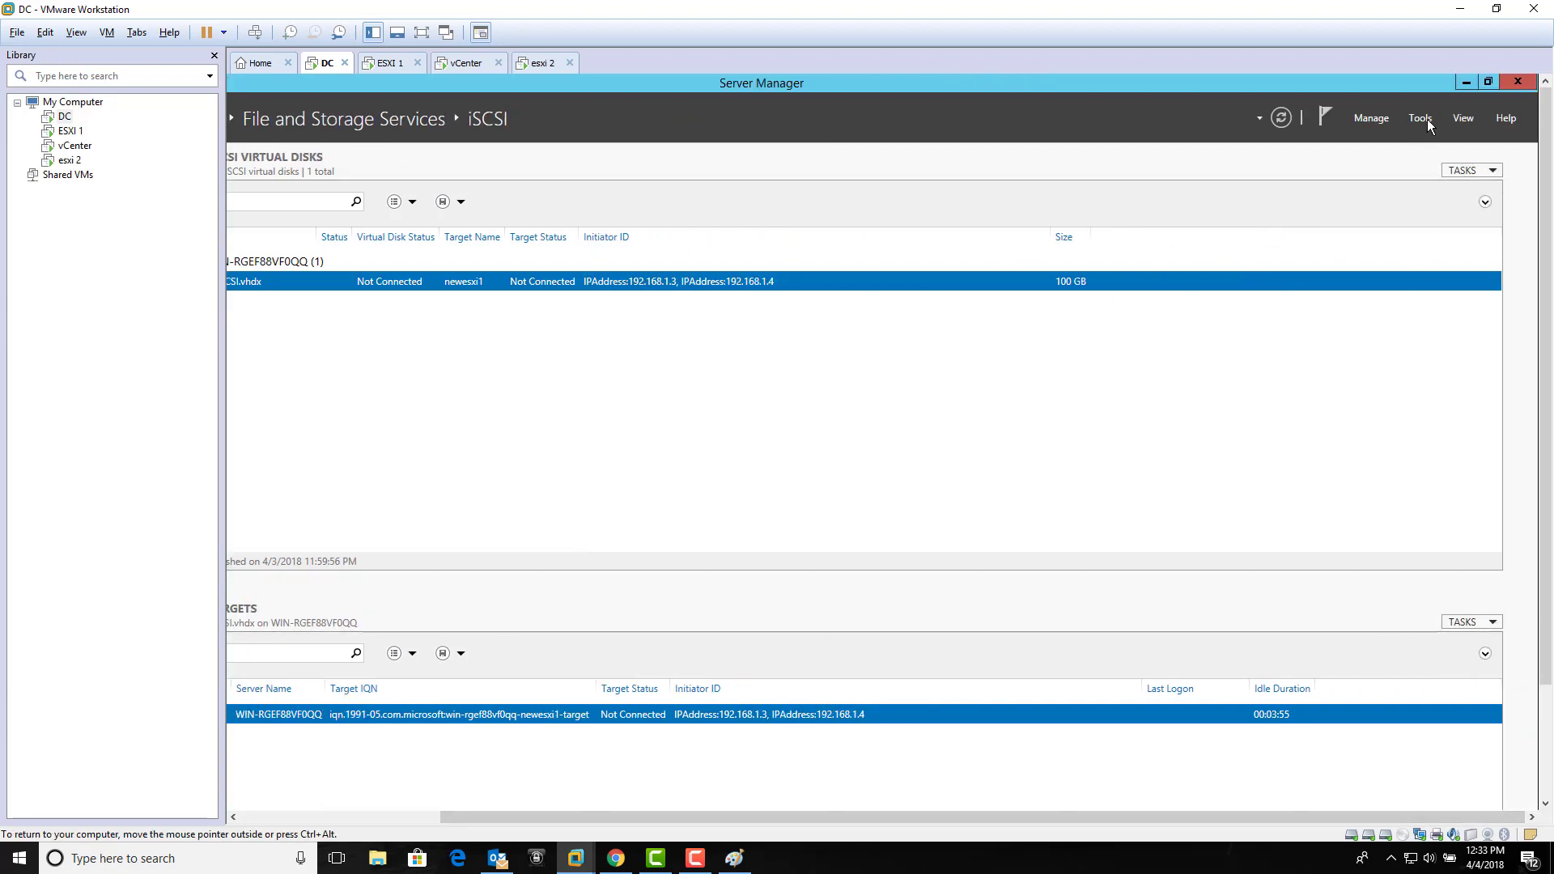
Step: Review the DC's iSCSI Initiator tabs (targets, favorites, volumes, RADIUS, configuration), then return to vCenter
click(1422, 119)
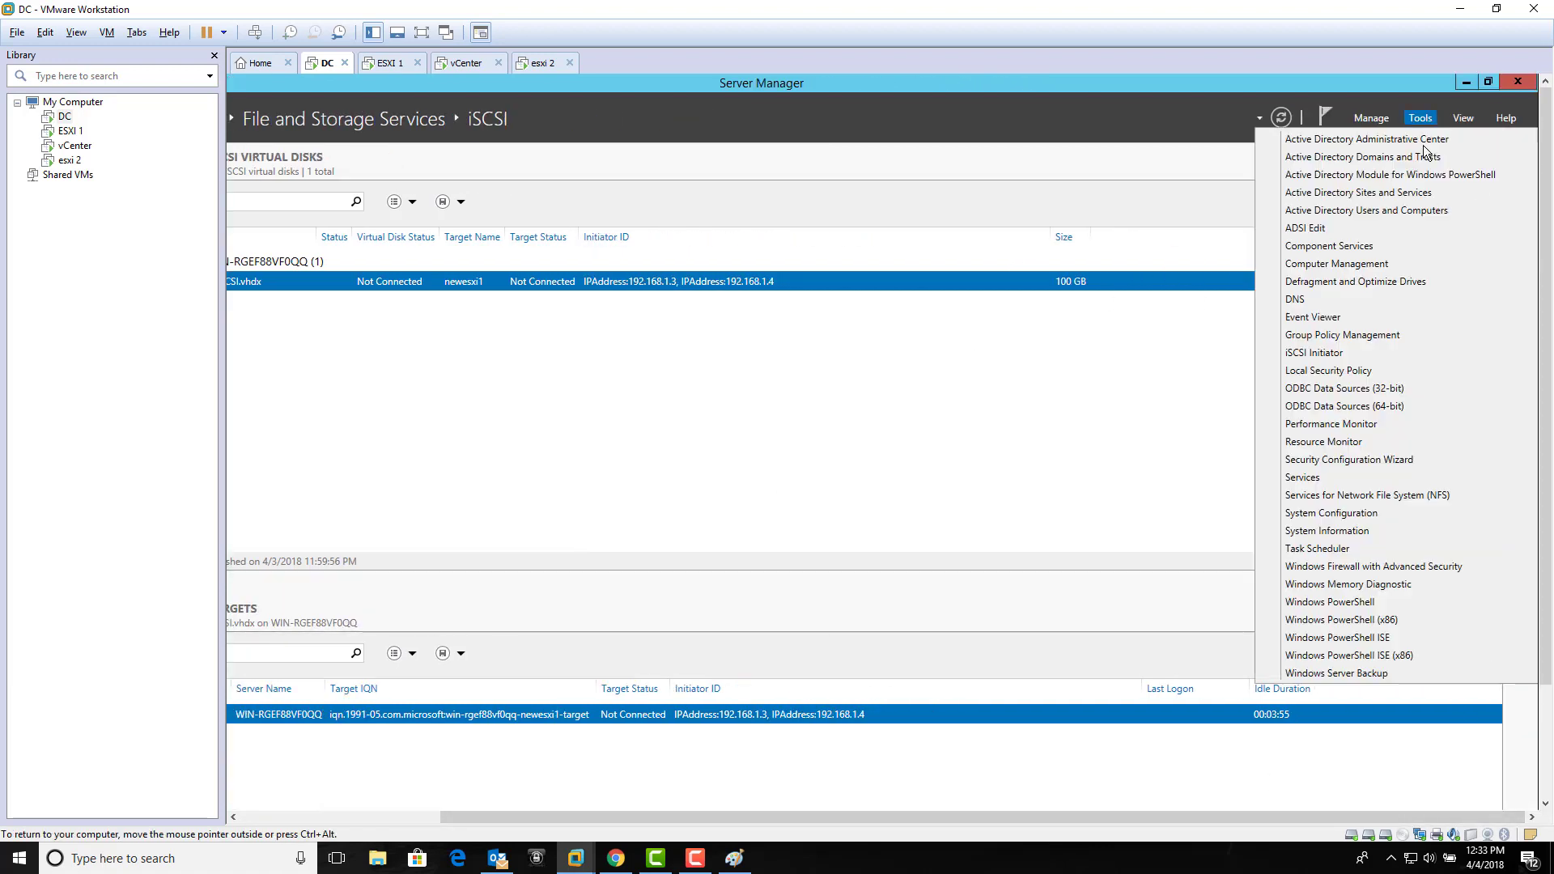
click(1349, 360)
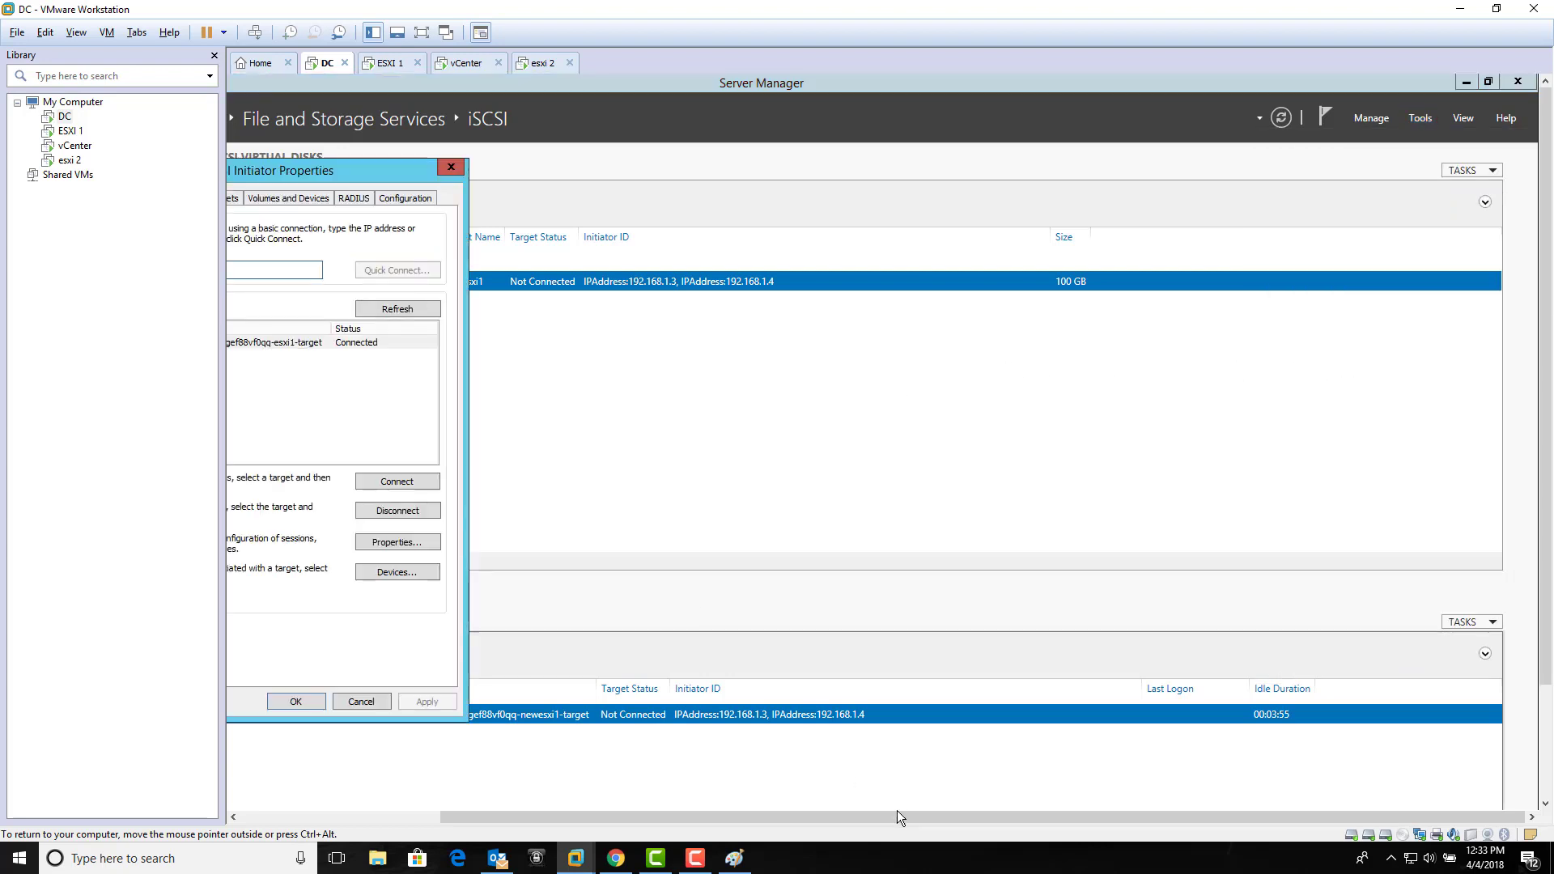
drag(897, 812, 644, 779)
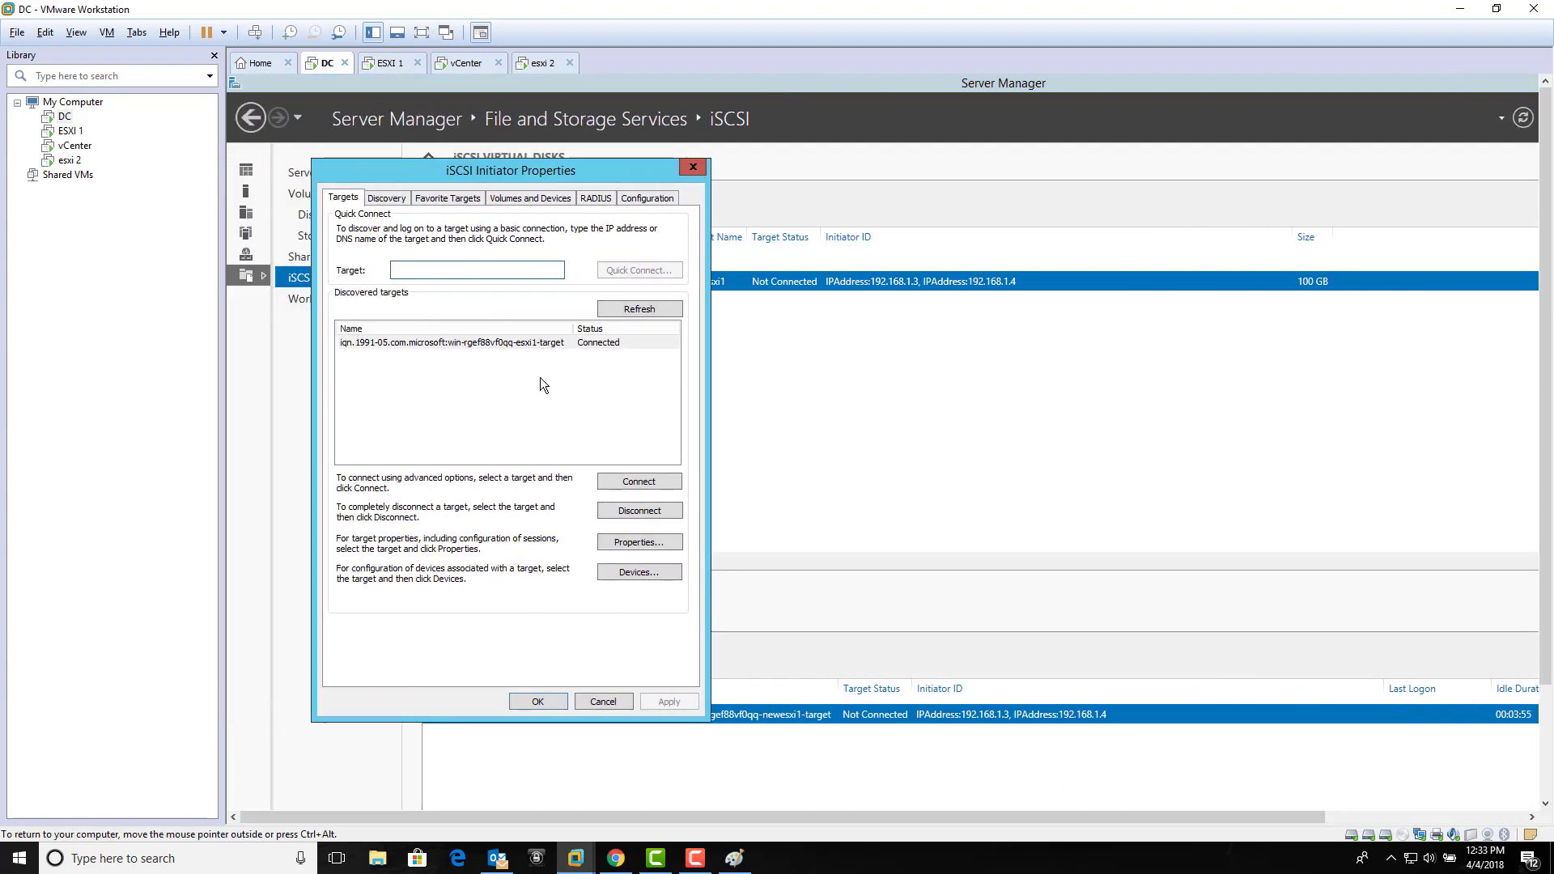
click(397, 197)
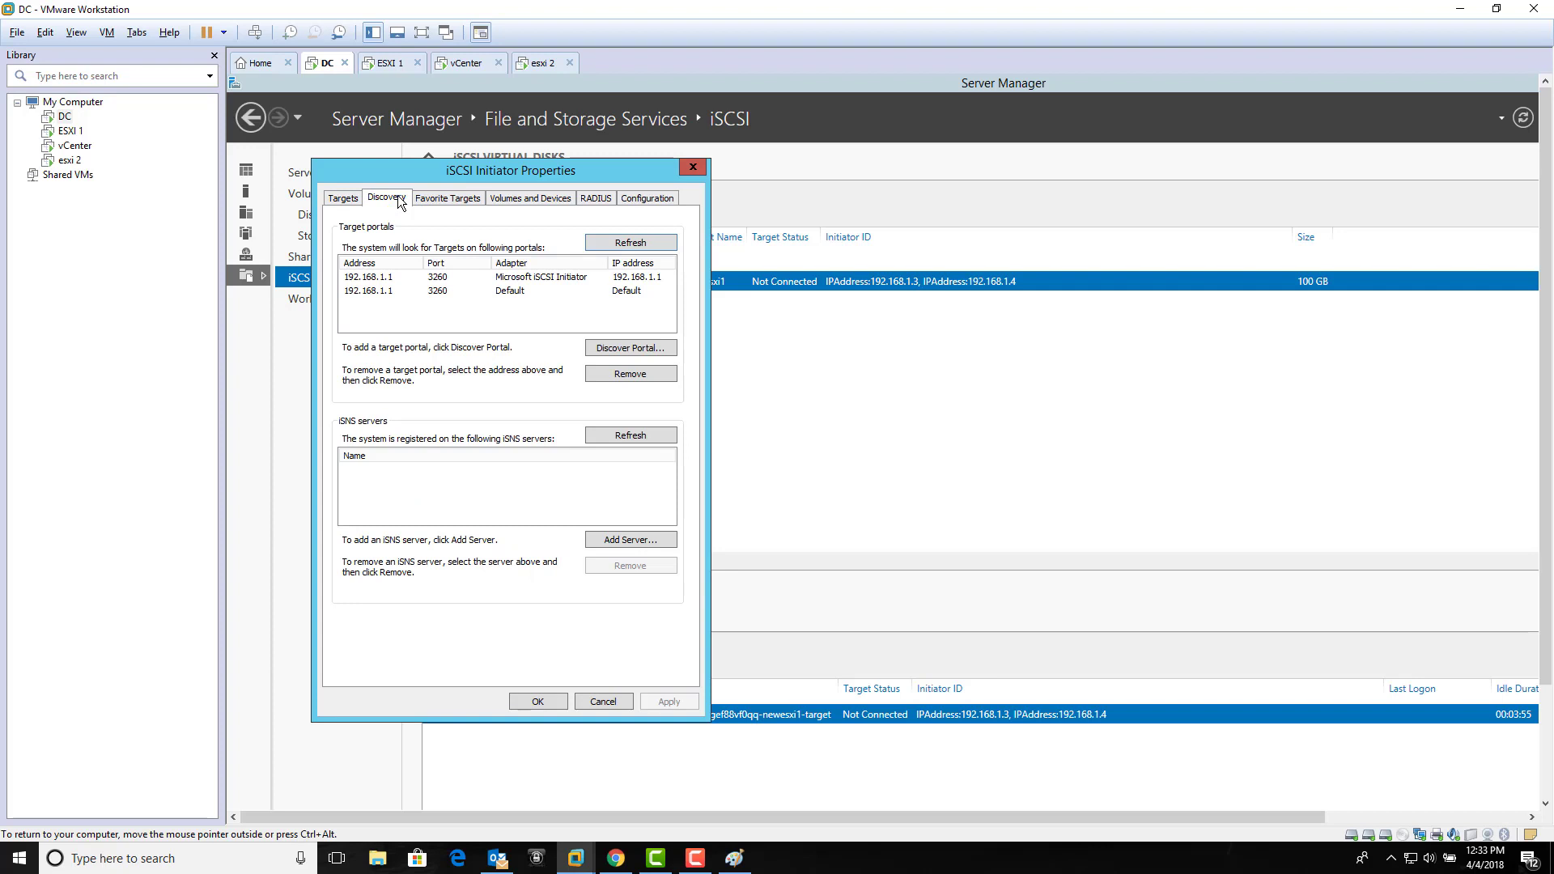
click(448, 199)
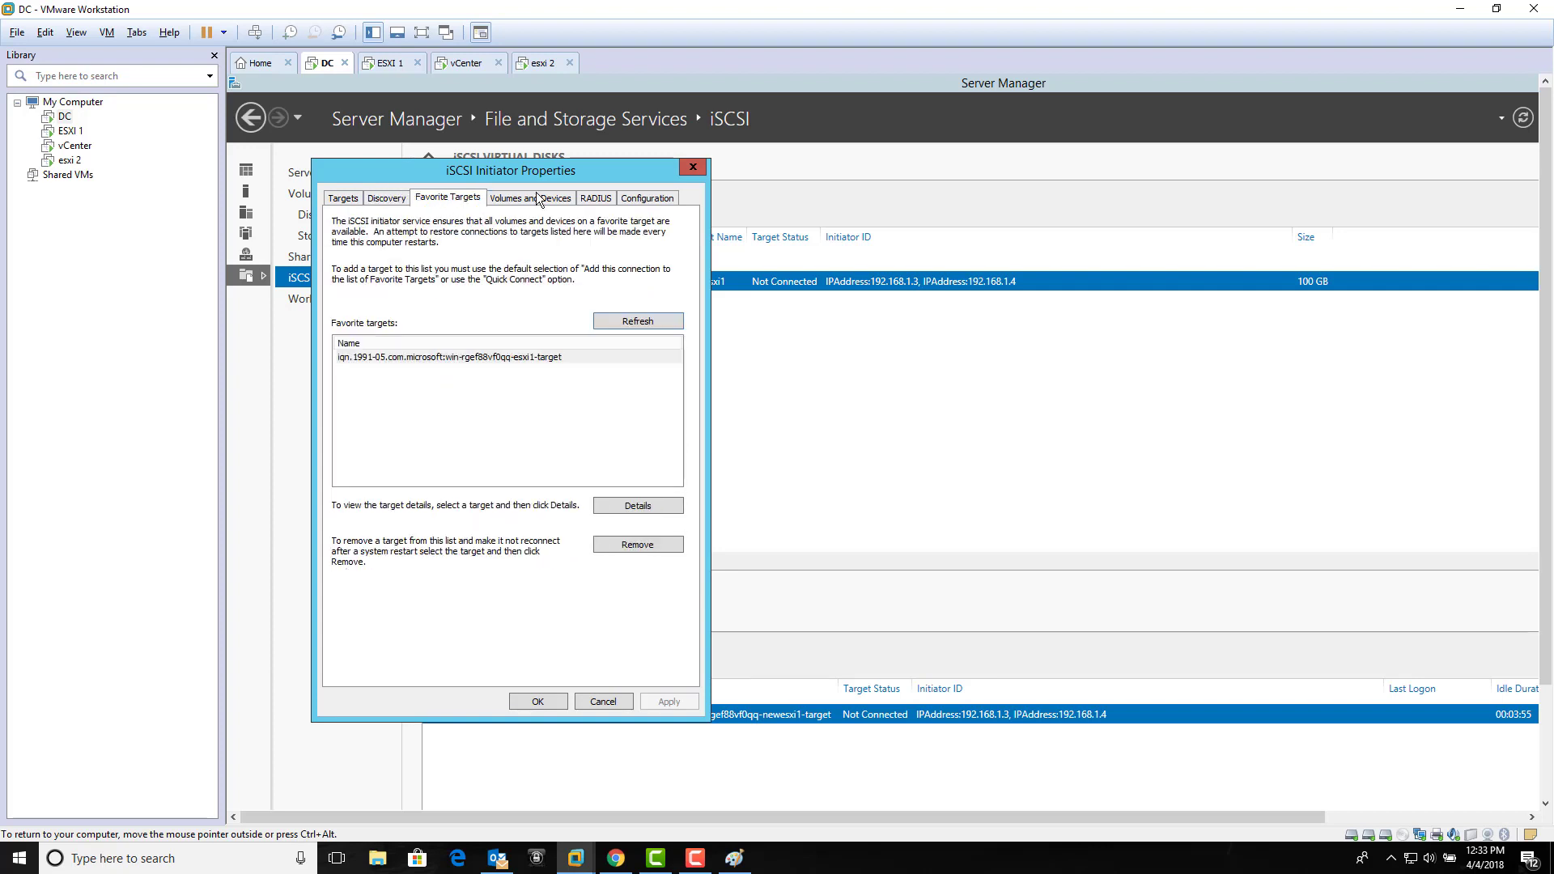
click(538, 198)
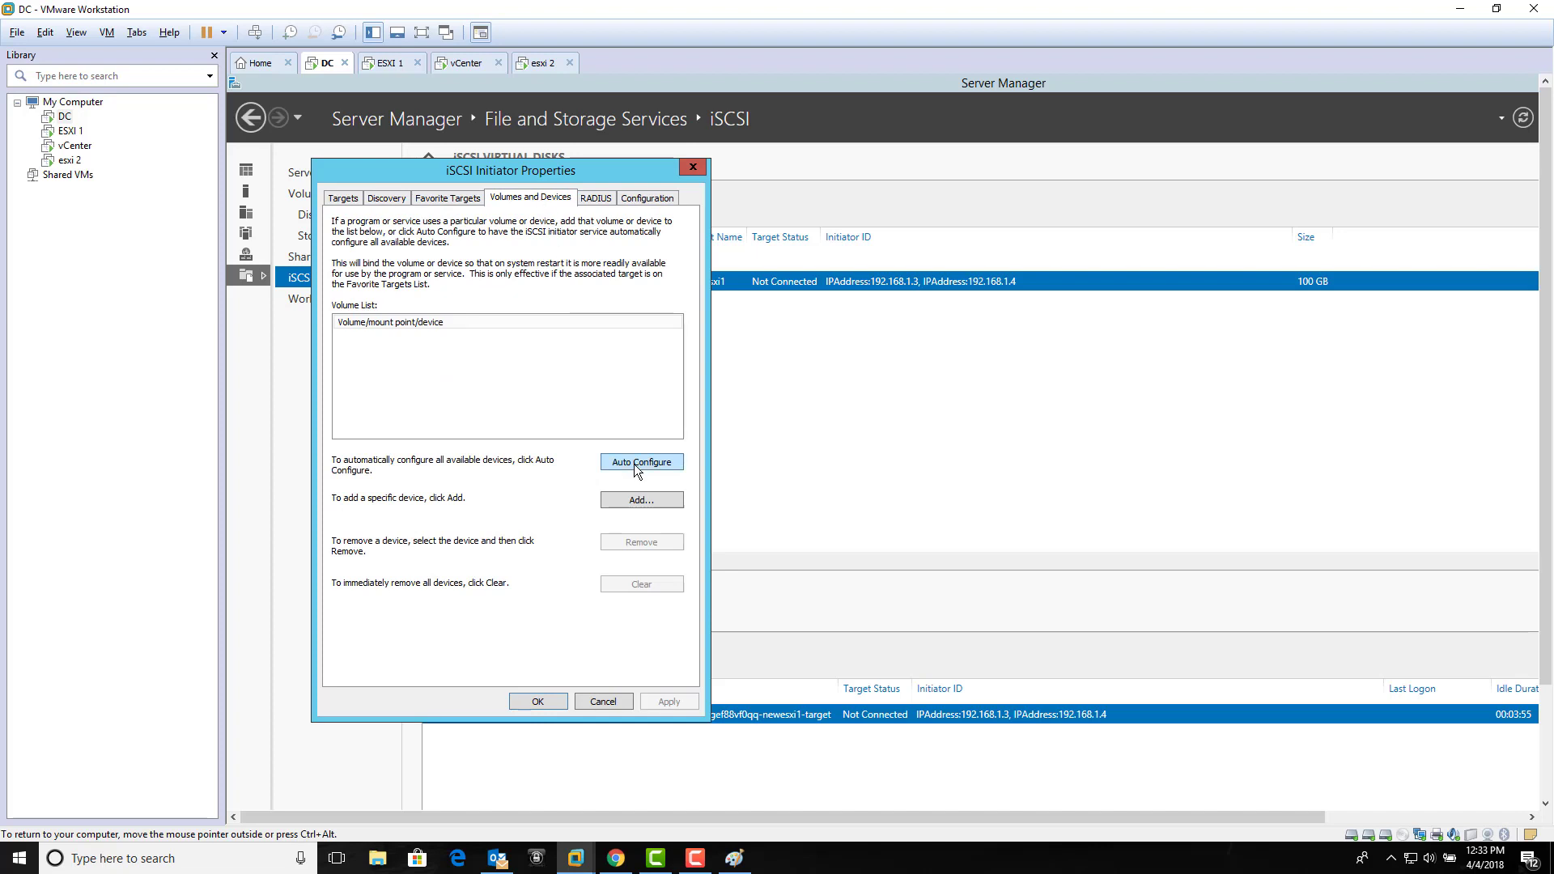
click(600, 200)
click(646, 200)
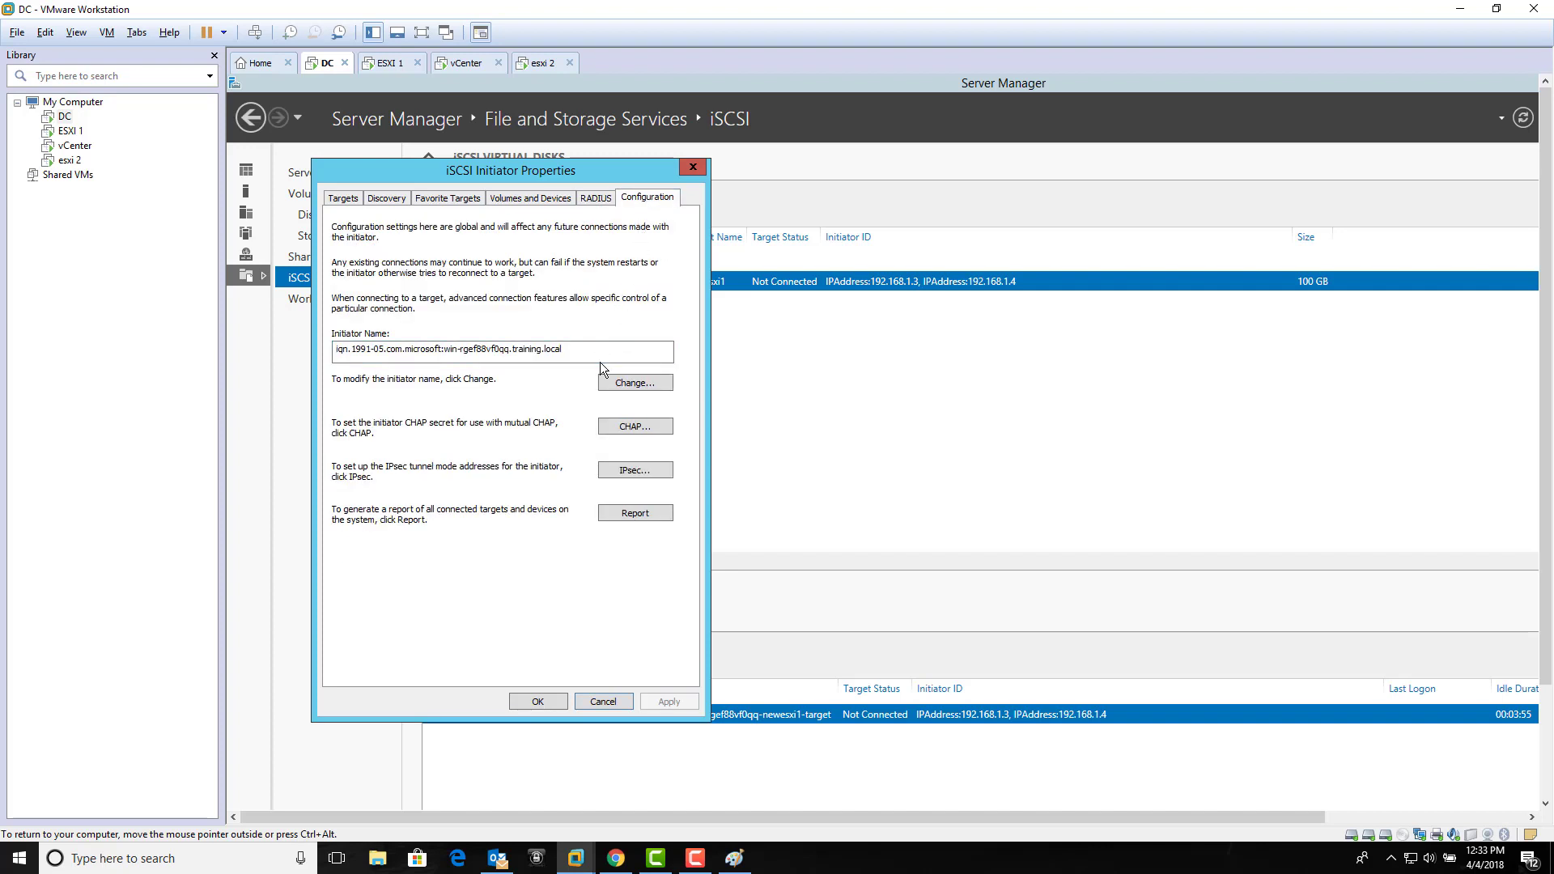
click(388, 201)
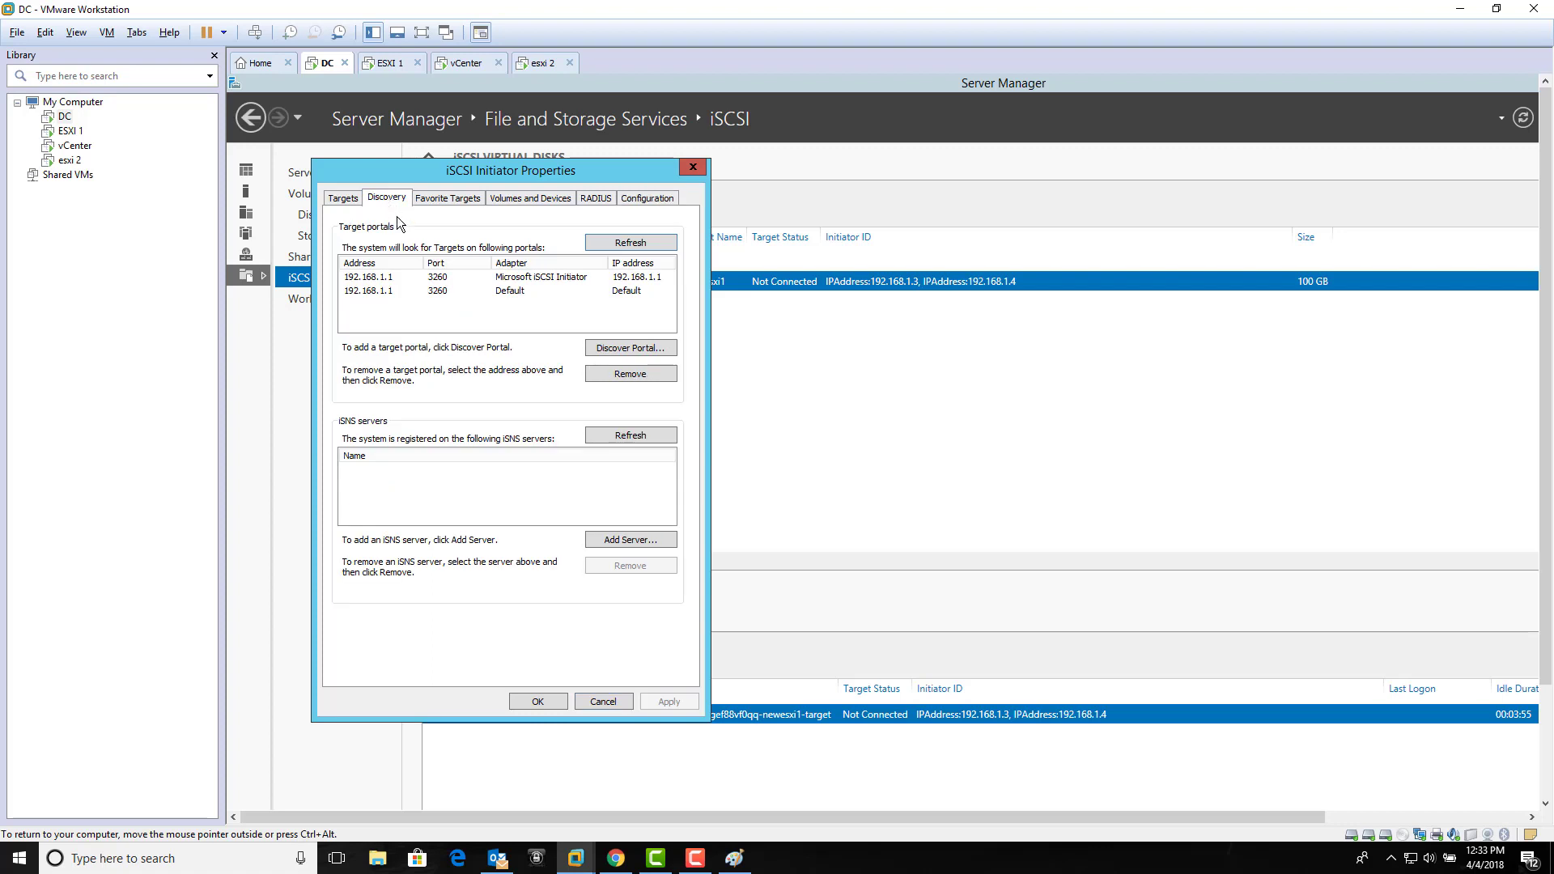
click(692, 168)
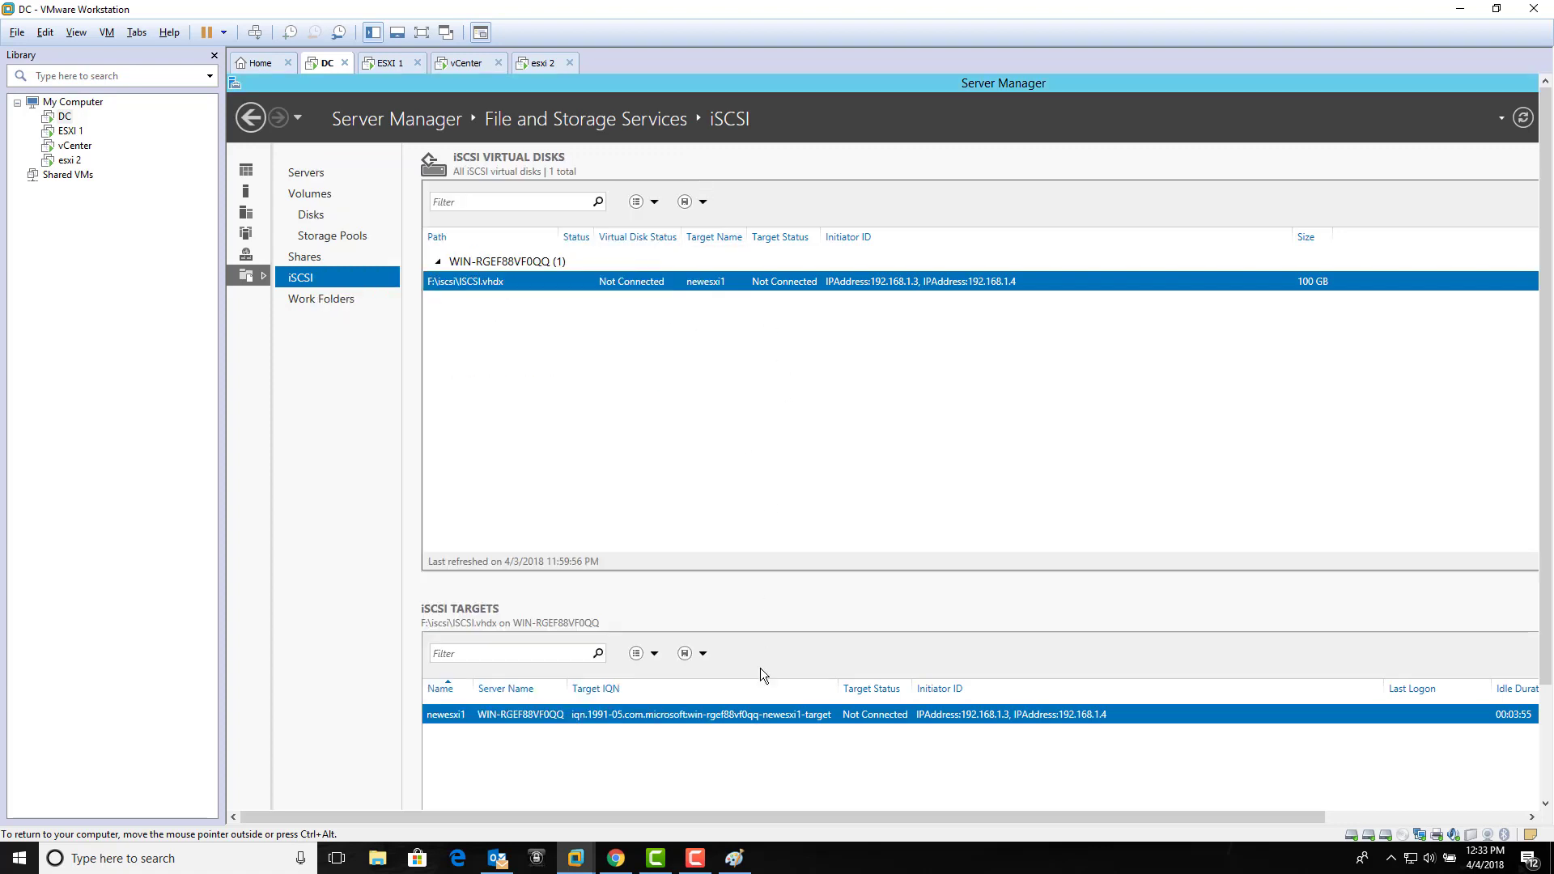
click(696, 858)
click(1471, 809)
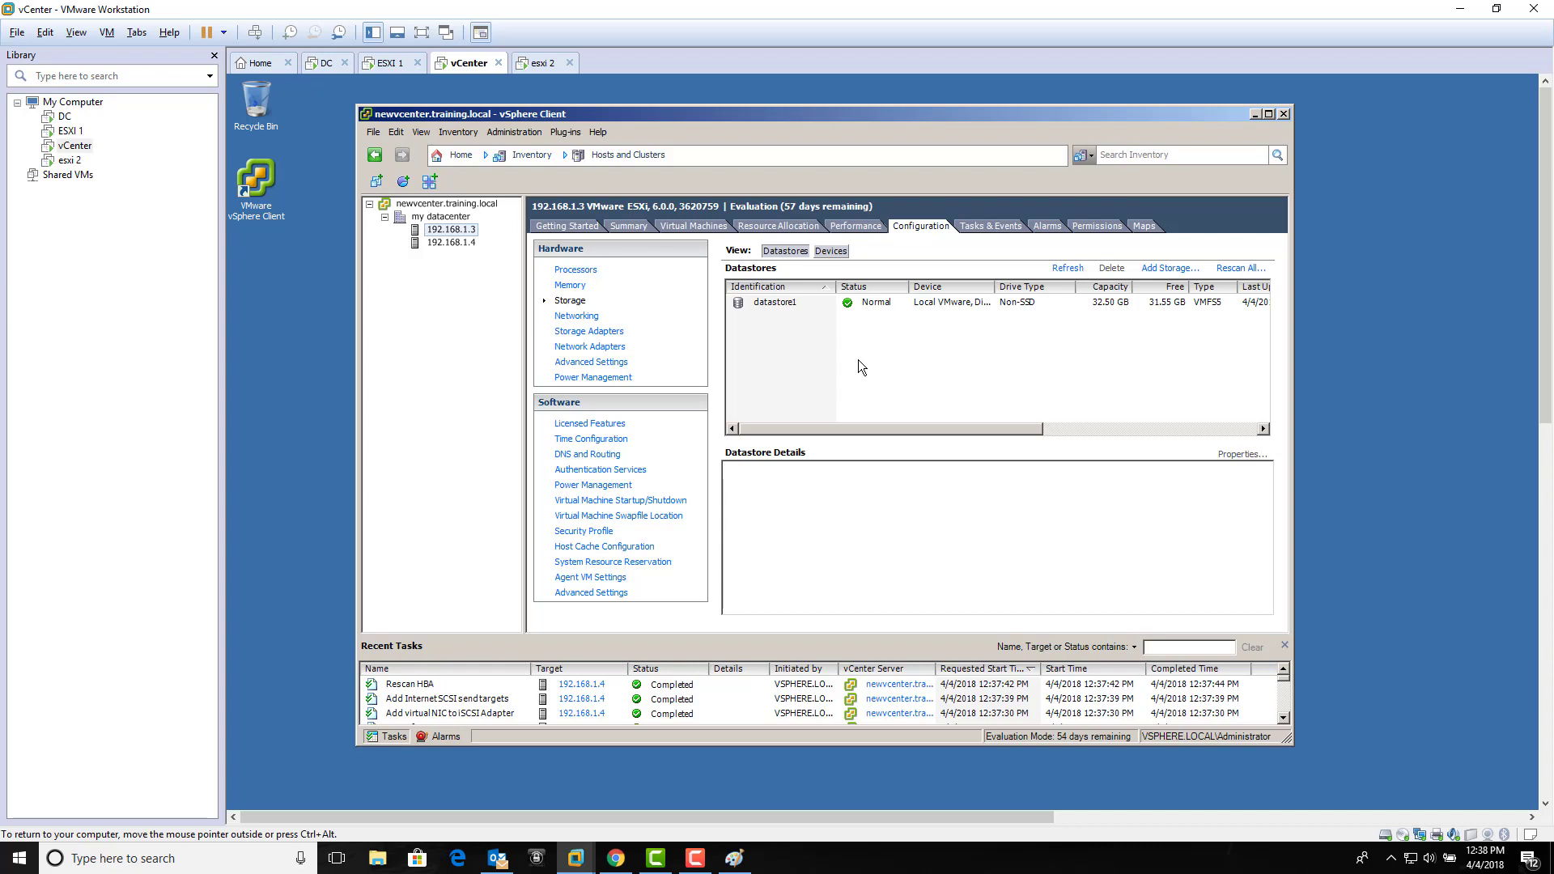
Step: On the DC, assign esxinew.vhdx to a new iSCSI target named 'esx' and begin adding an initiator
click(327, 63)
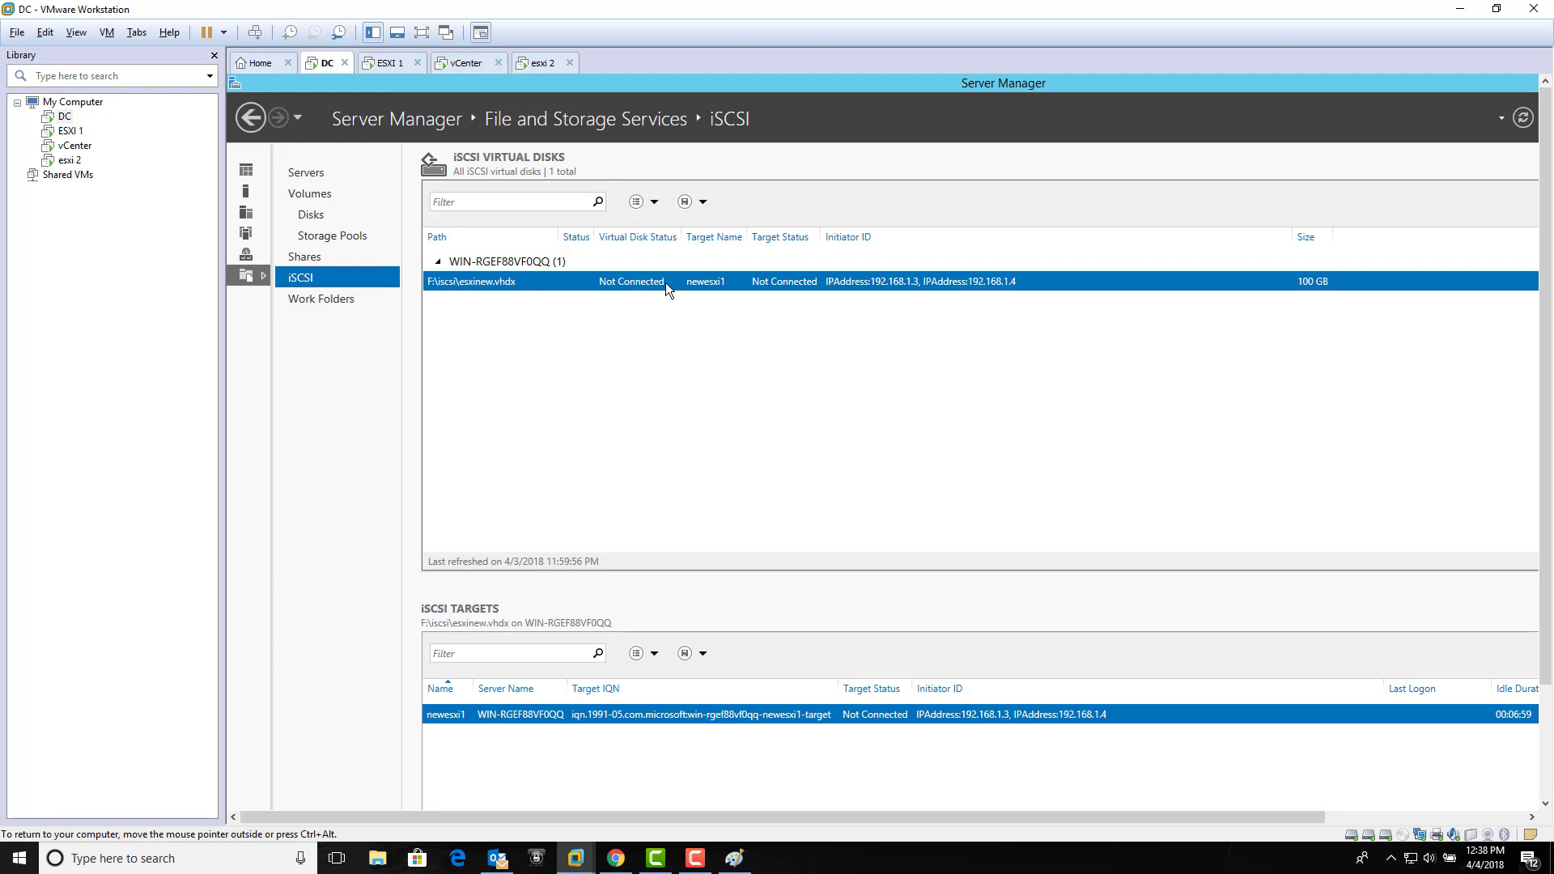
right_click(799, 280)
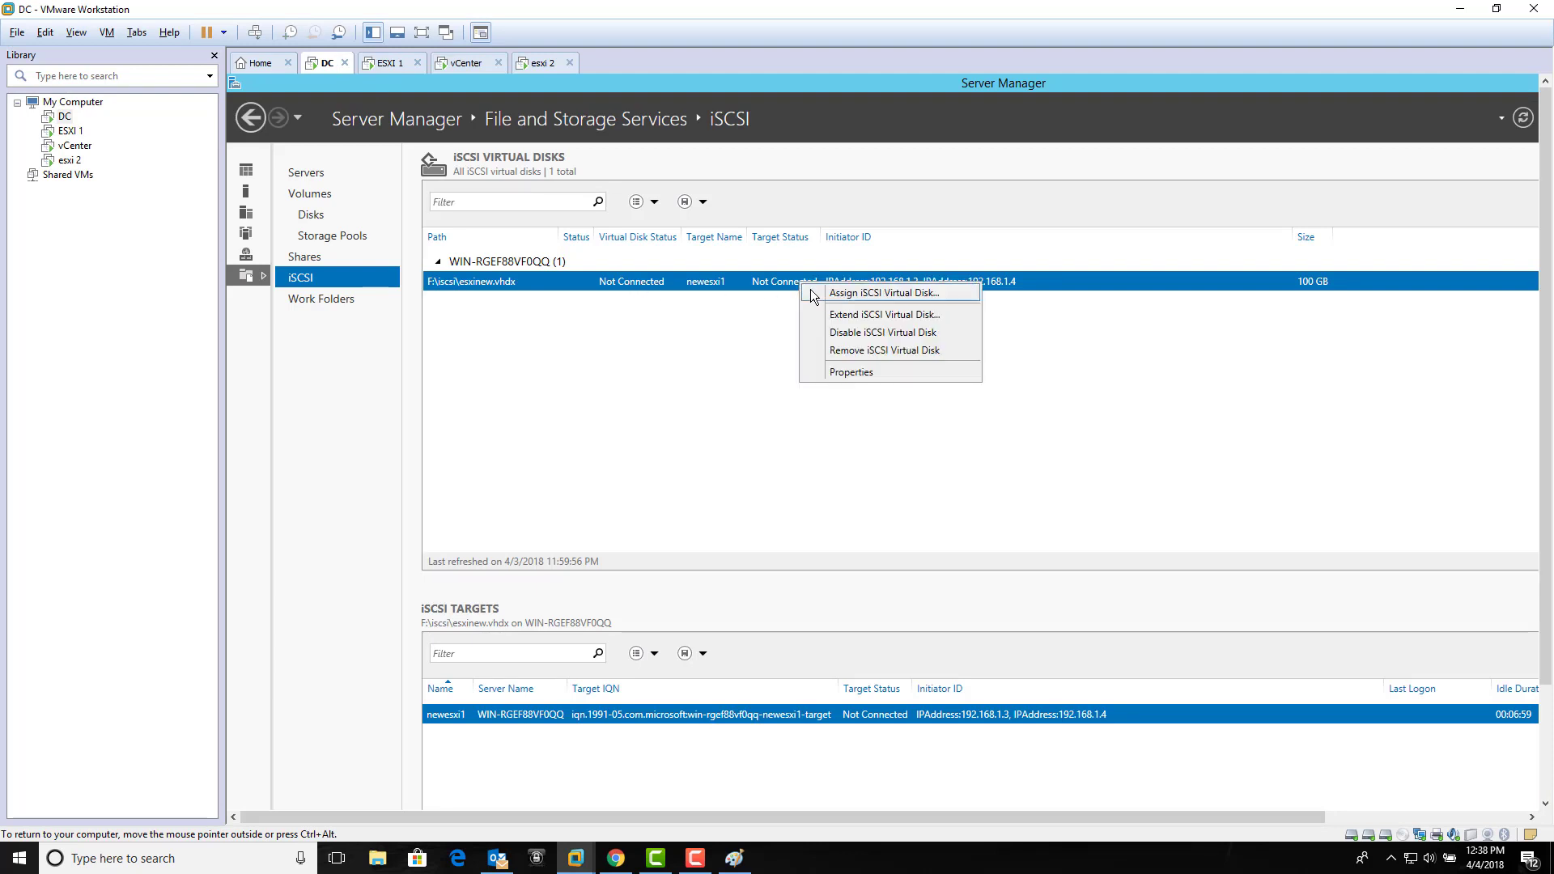
click(813, 295)
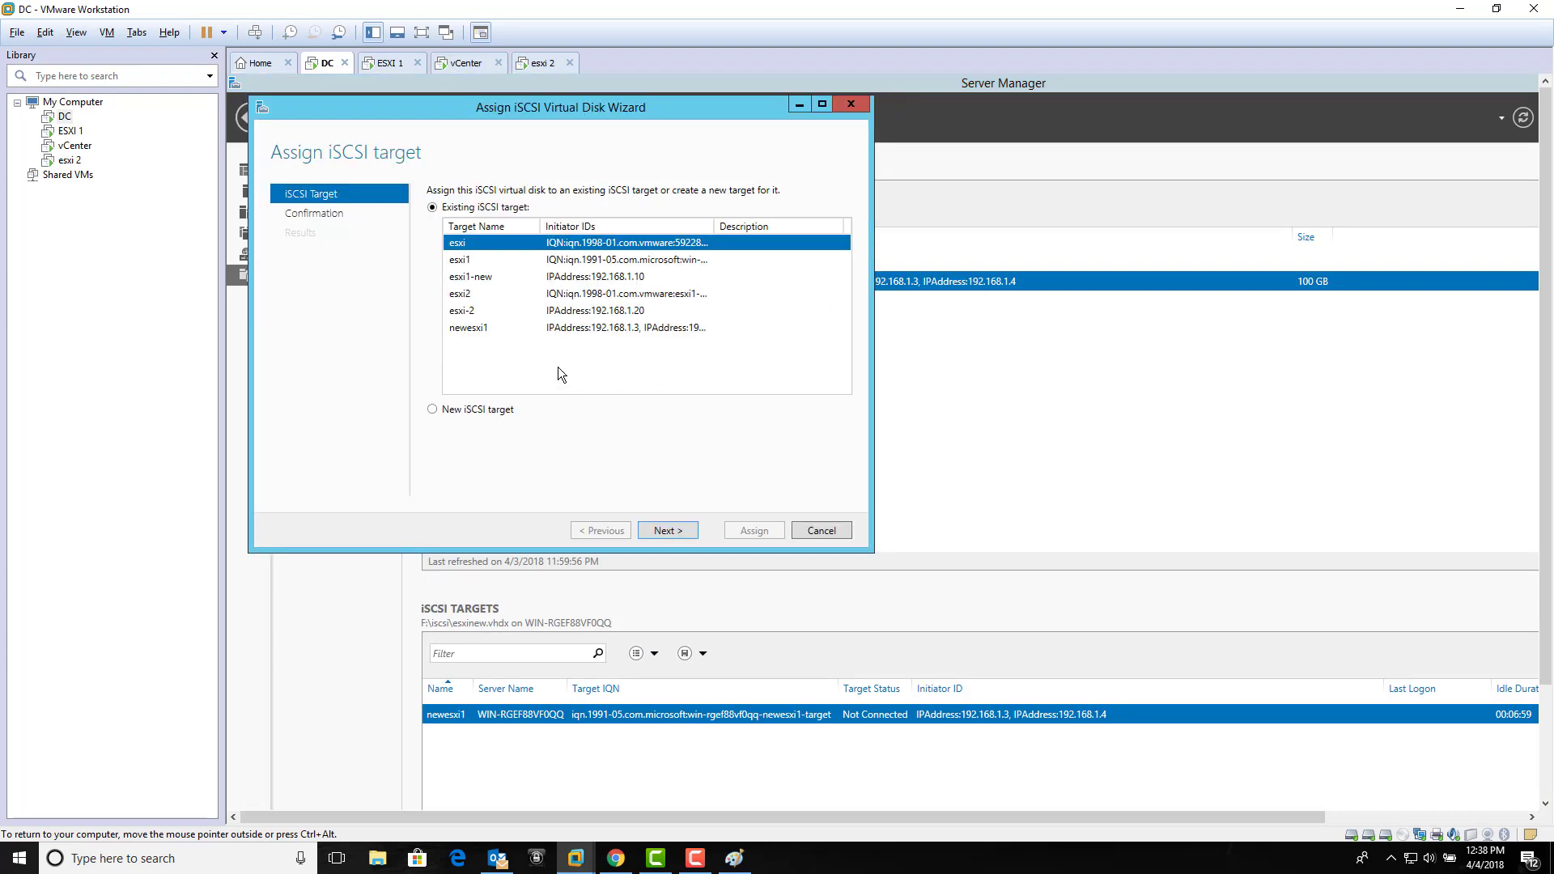
click(489, 411)
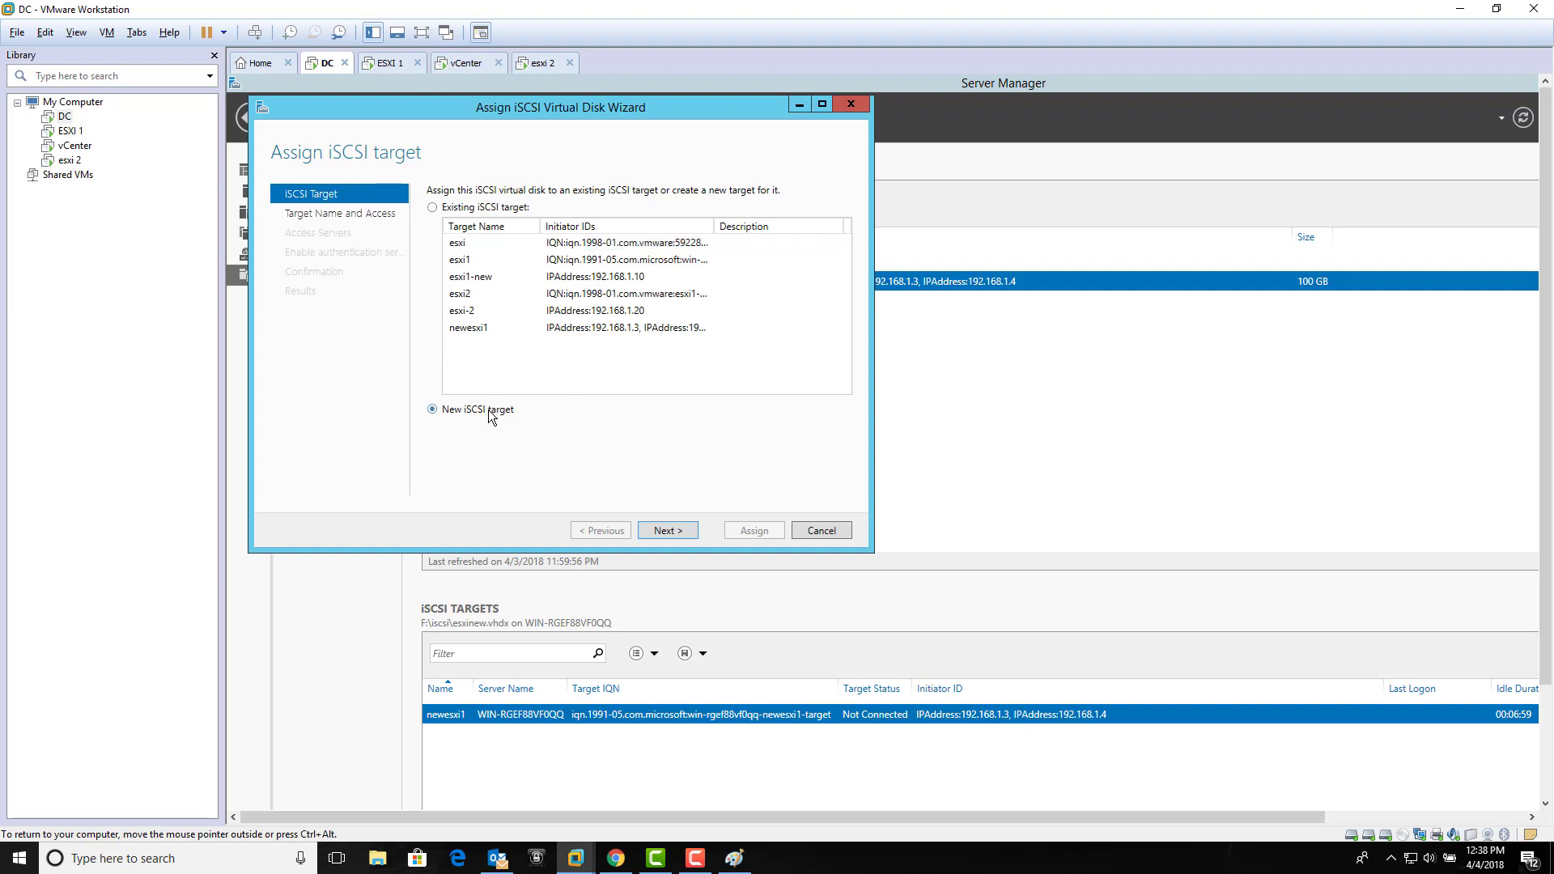
click(665, 530)
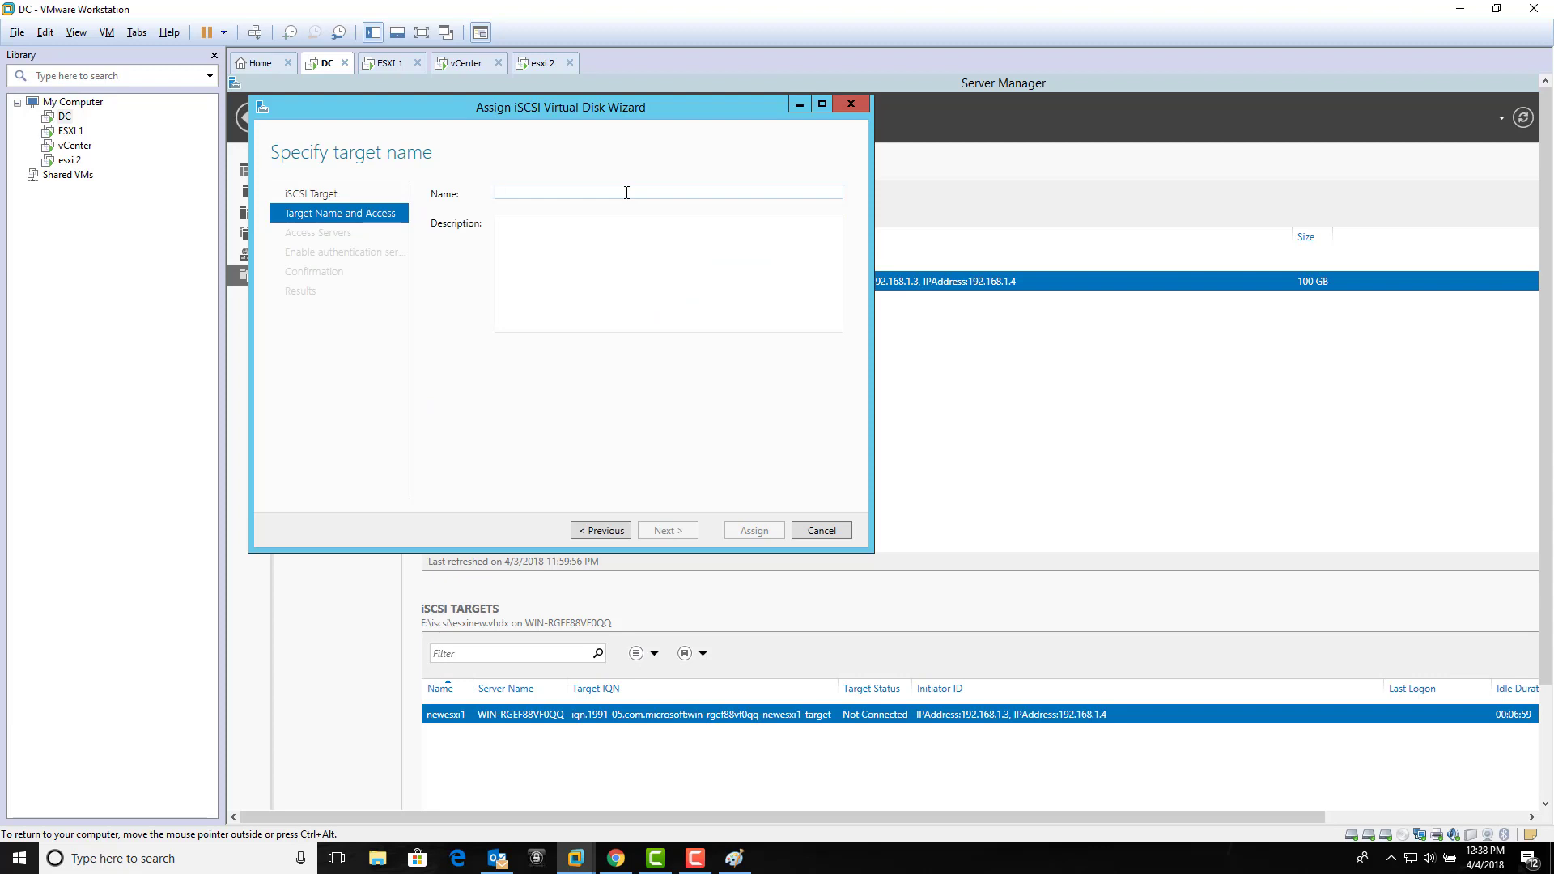
text(es)
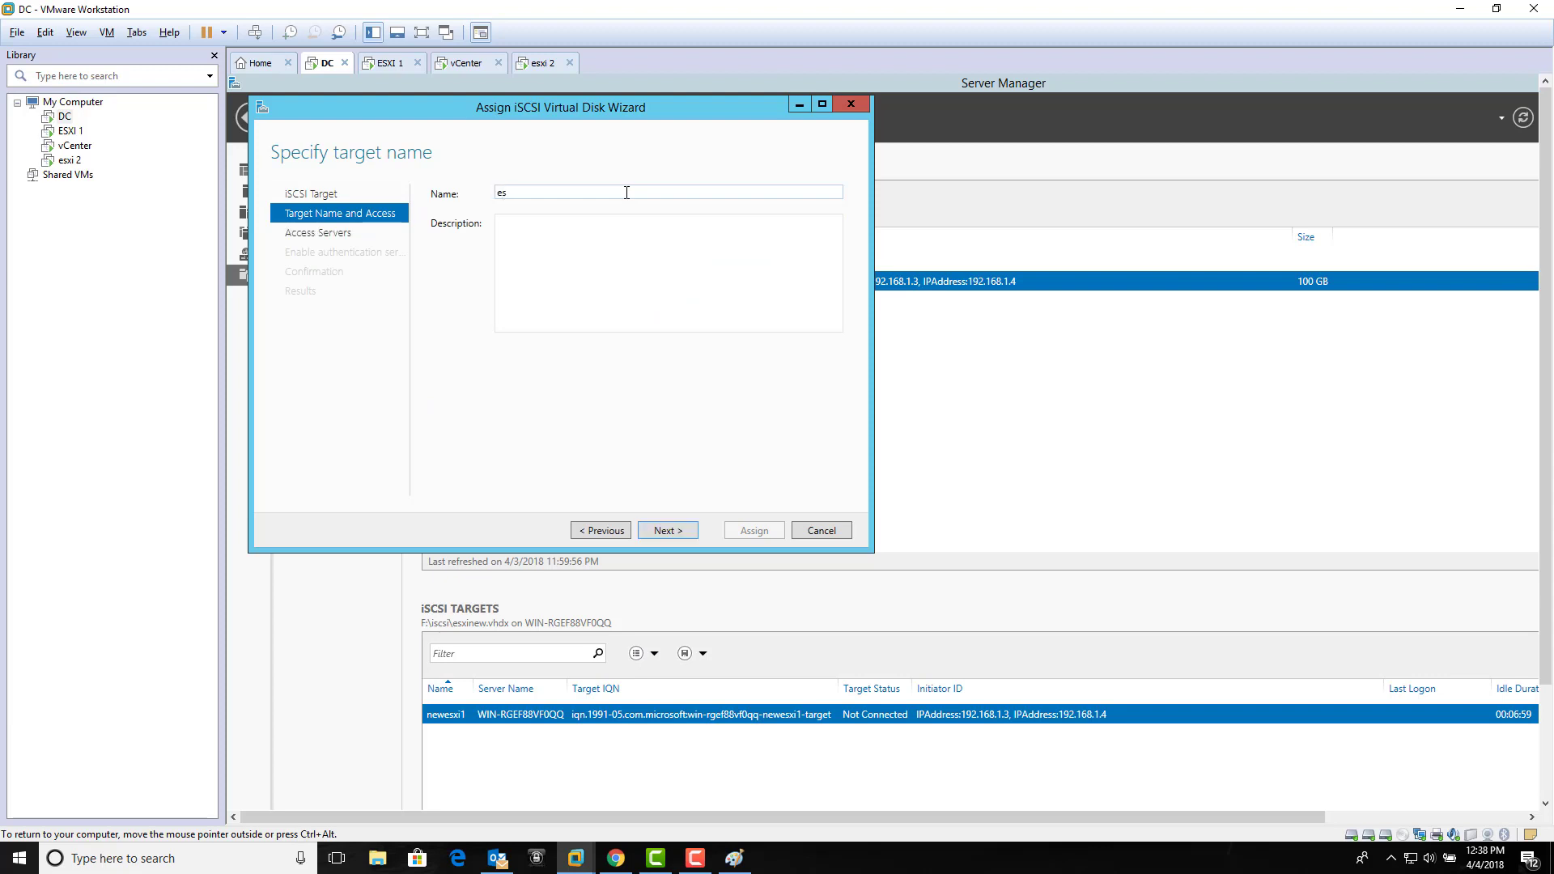
text(x)
click(684, 531)
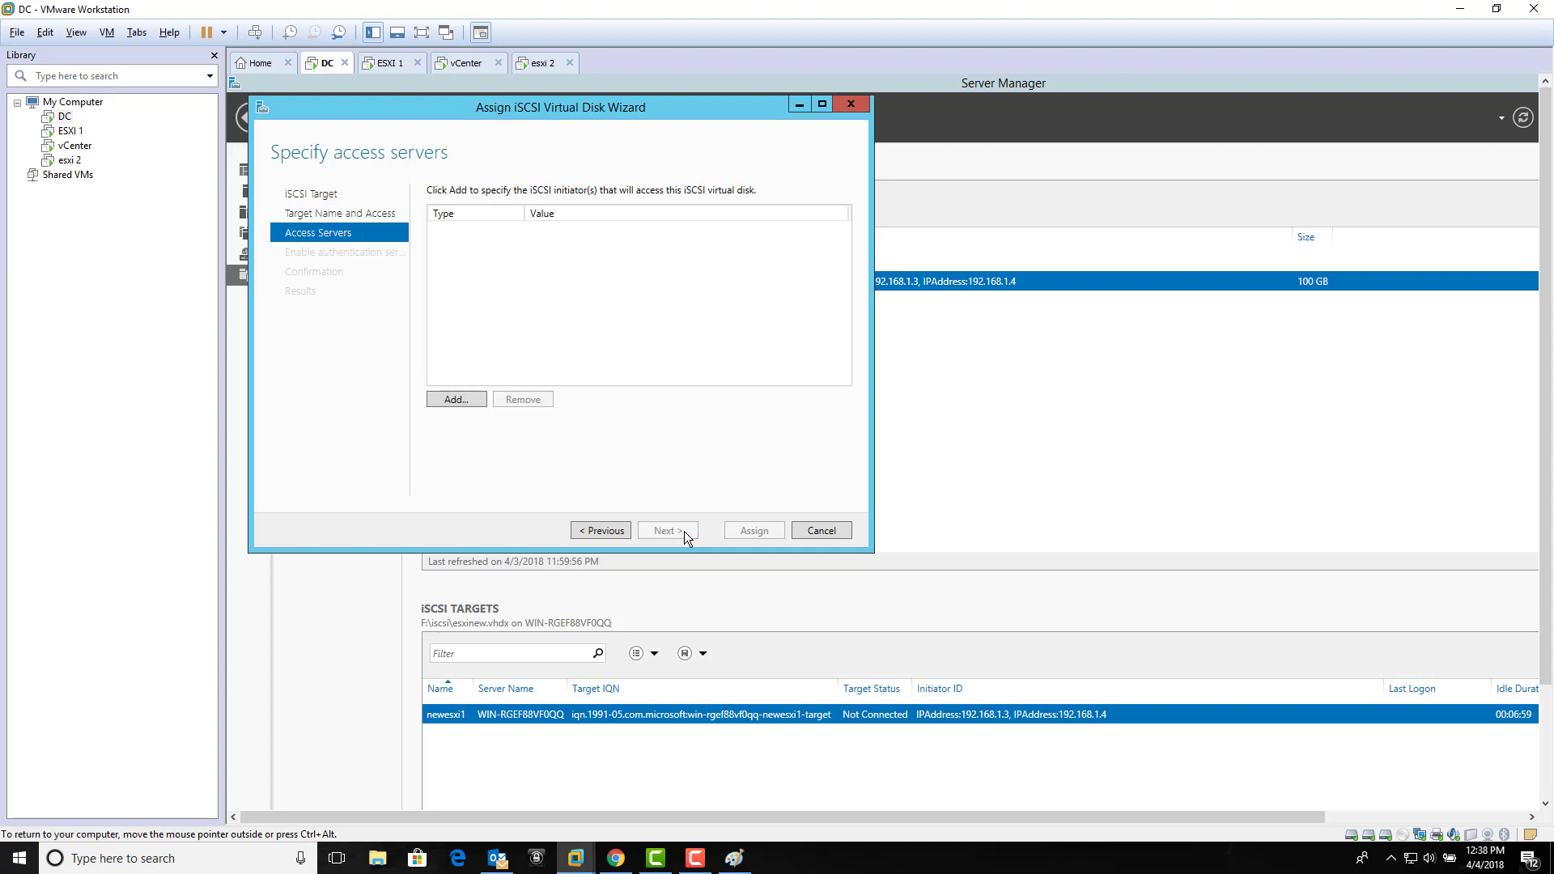
click(463, 401)
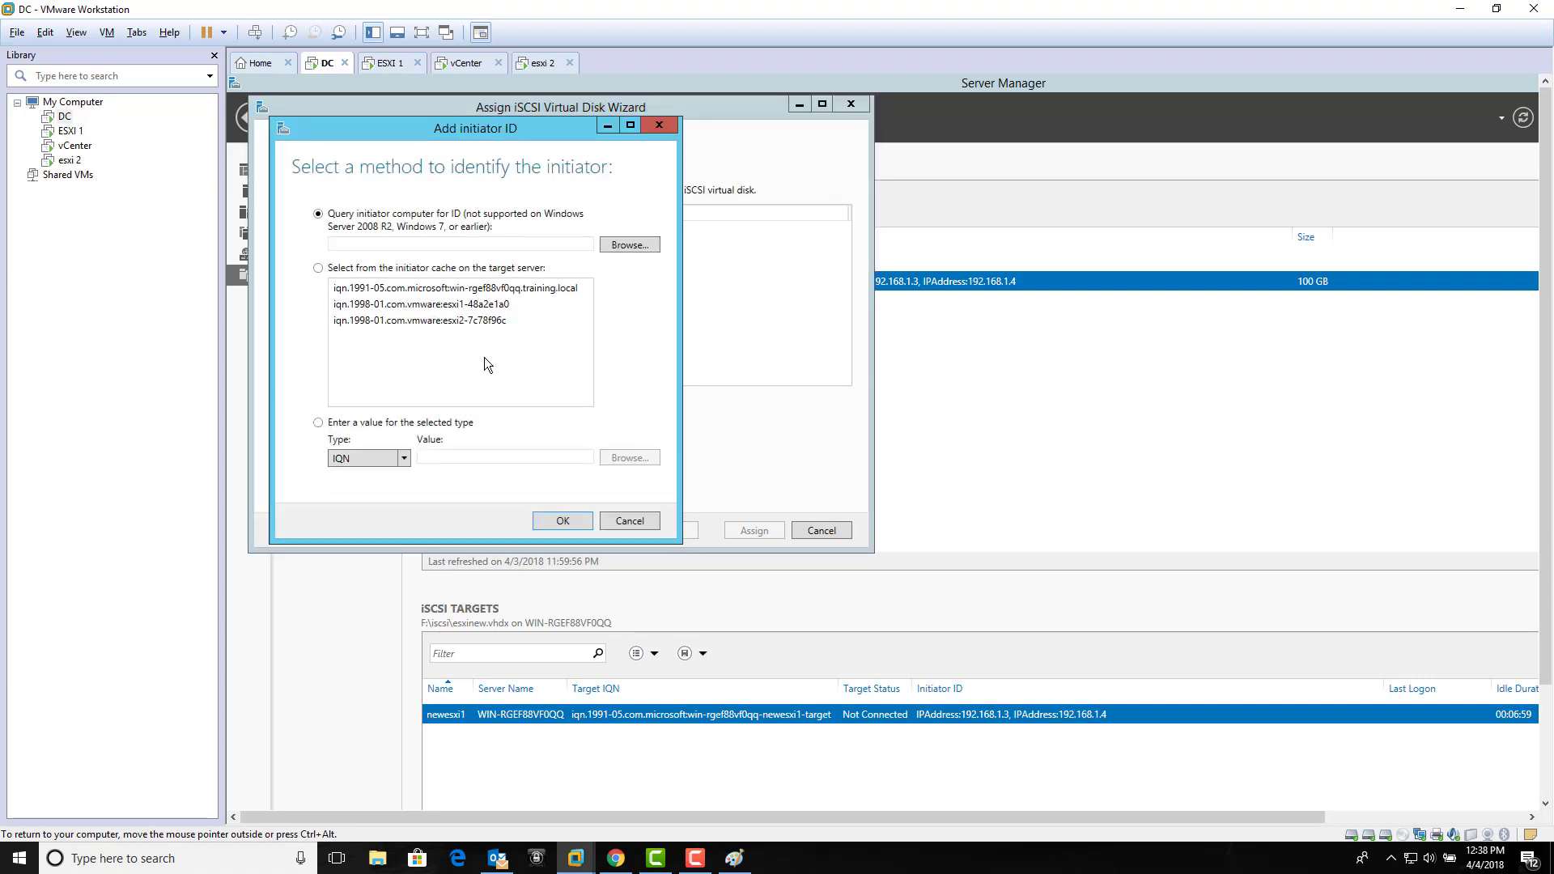
Step: Add the cached esxi1 IQN iqn.1998-01.com.vmware:esxi1-48a2e1a0 after confirming it on host 192.168.1.3
click(498, 320)
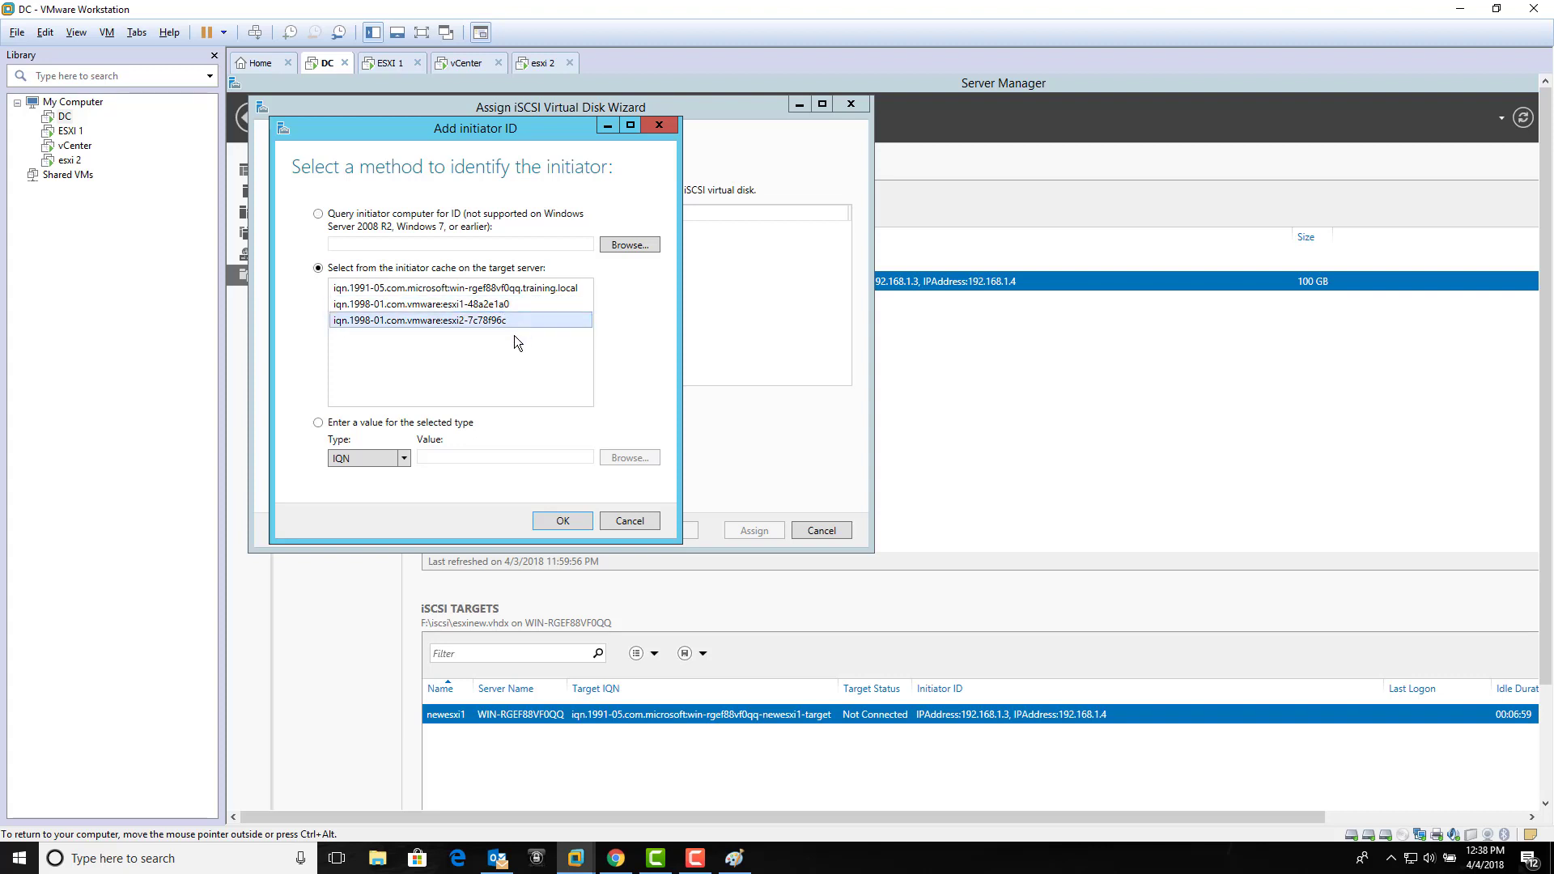
click(513, 307)
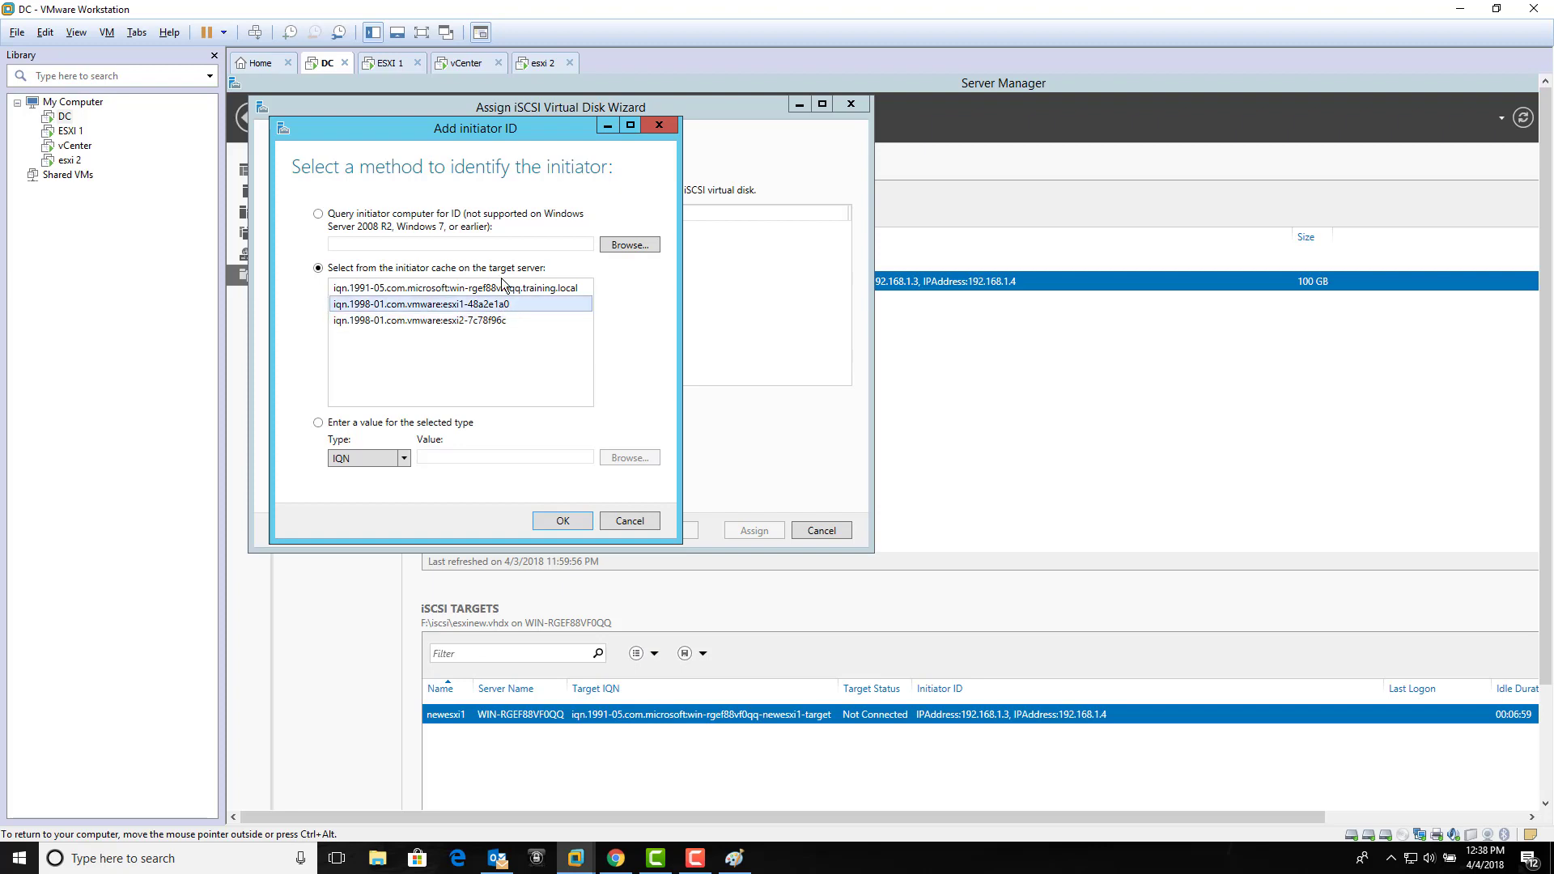
click(450, 65)
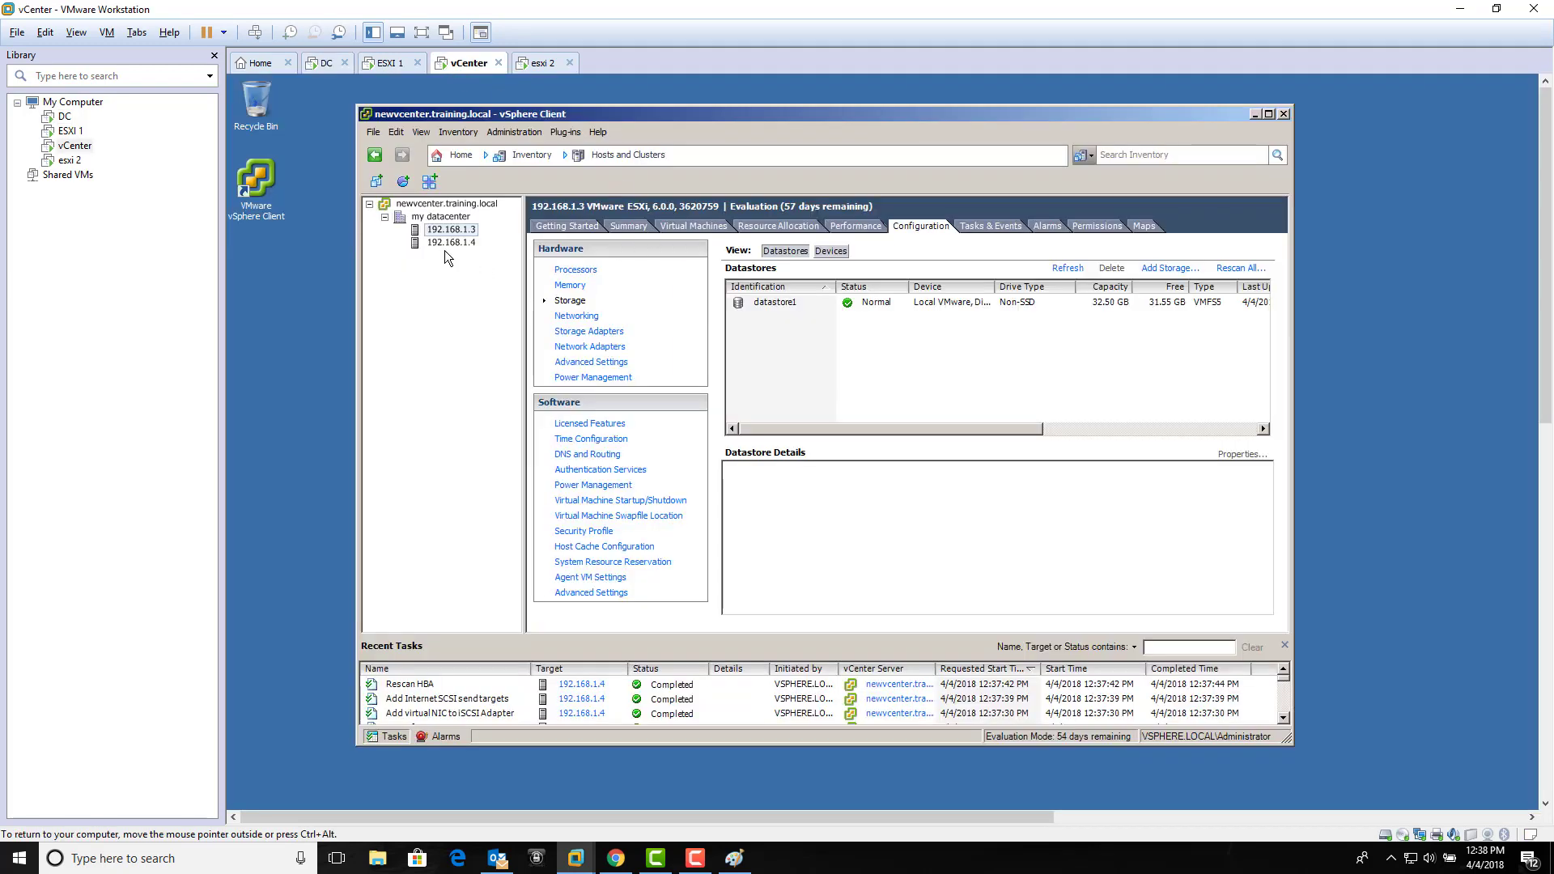
click(583, 333)
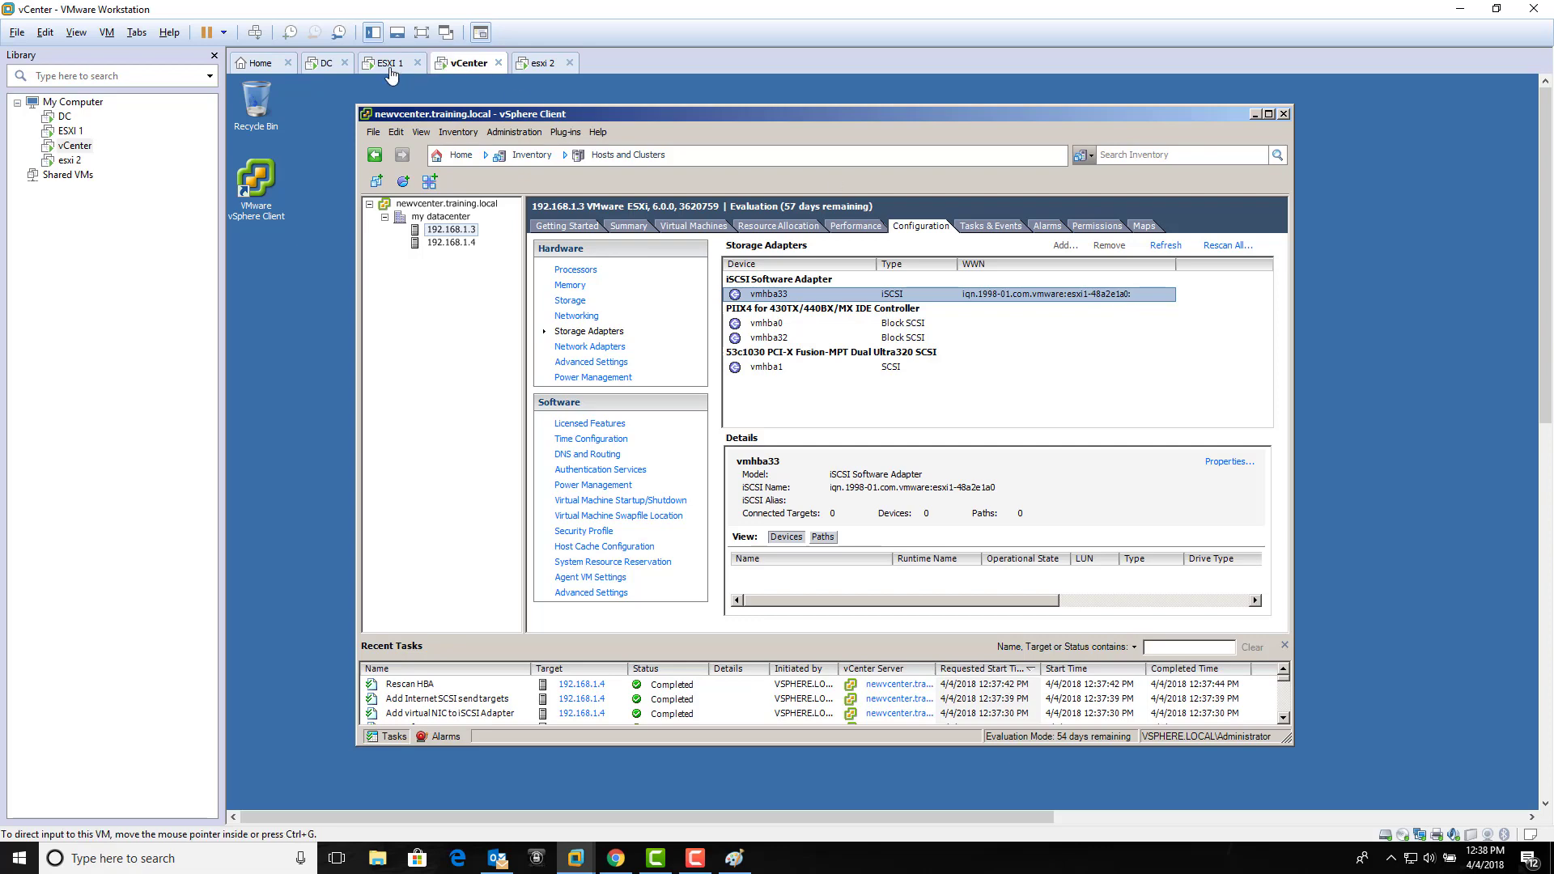
click(330, 72)
click(492, 306)
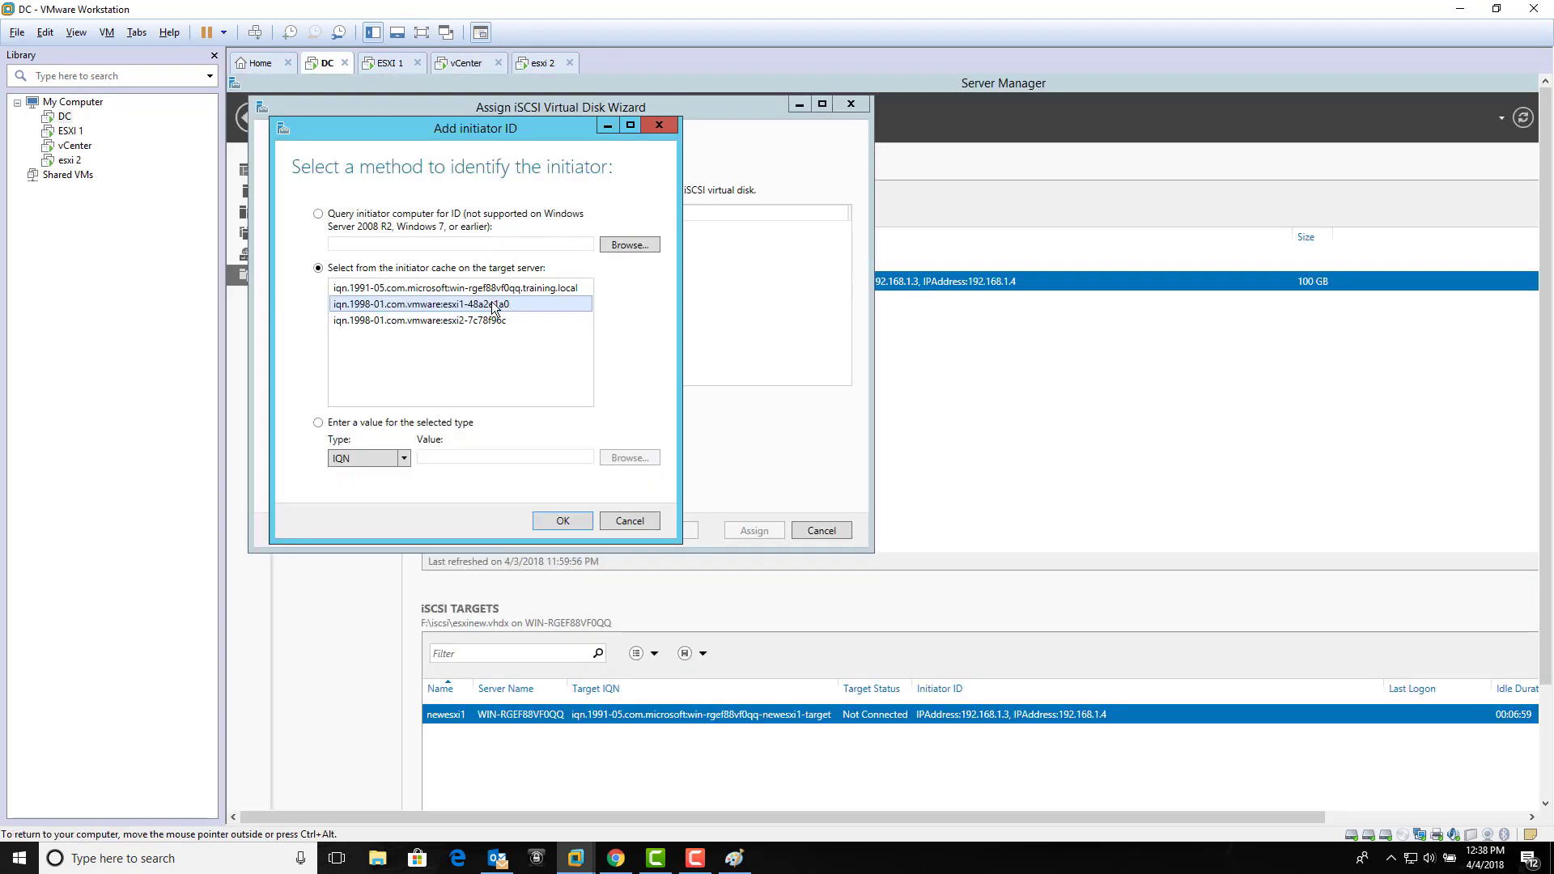
click(554, 522)
Step: Add the cached esxi2 IQN iqn.1998-01.com.vmware:esxi2-7c78f96c after checking host 192.168.1.4's adapters
click(473, 400)
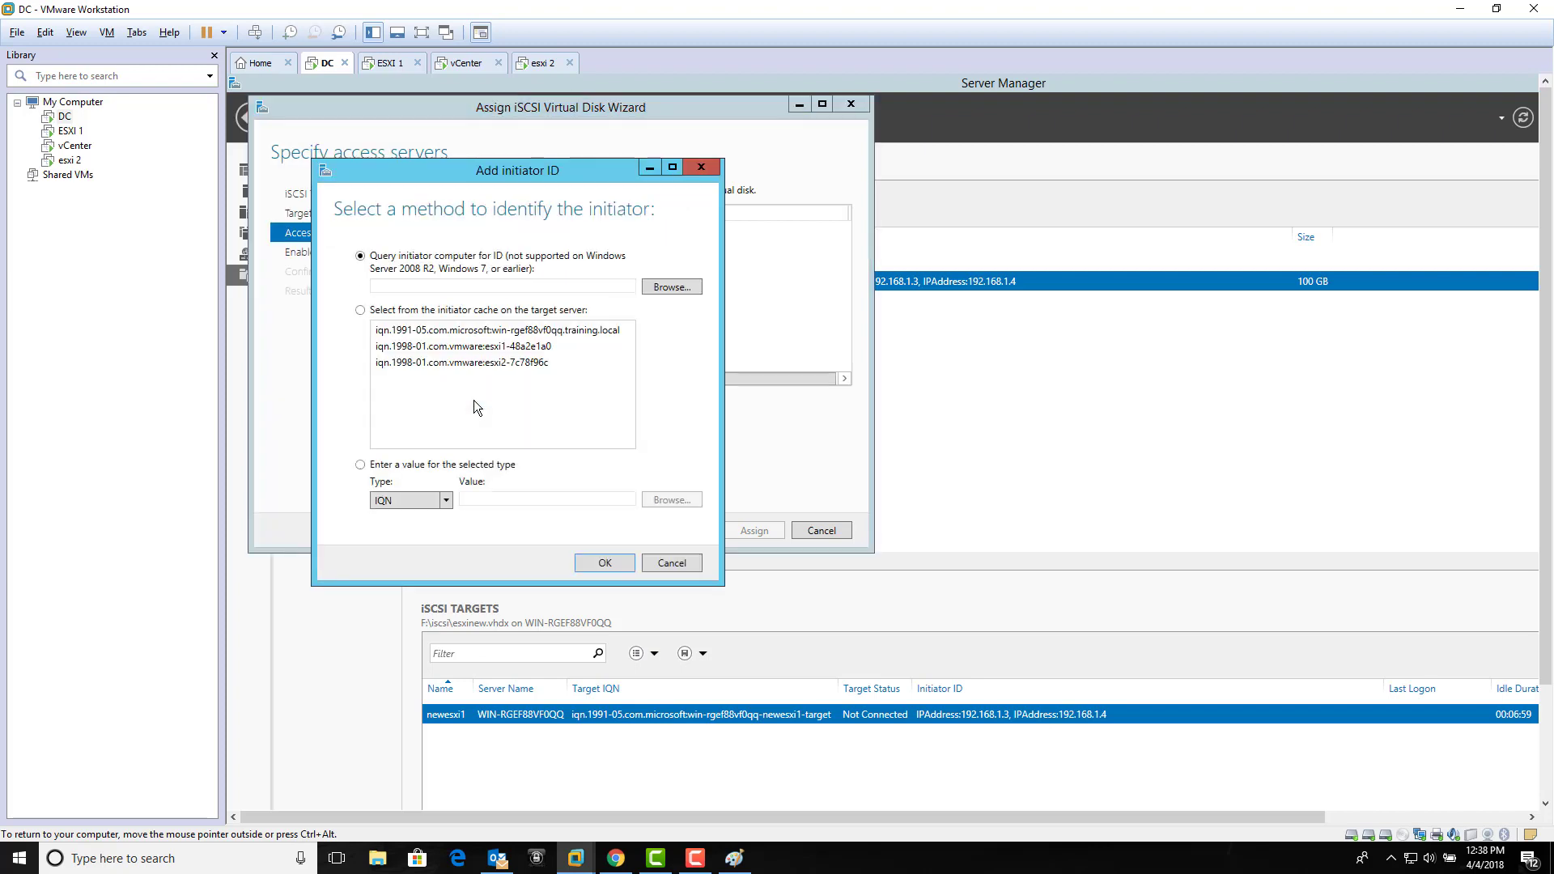
click(515, 364)
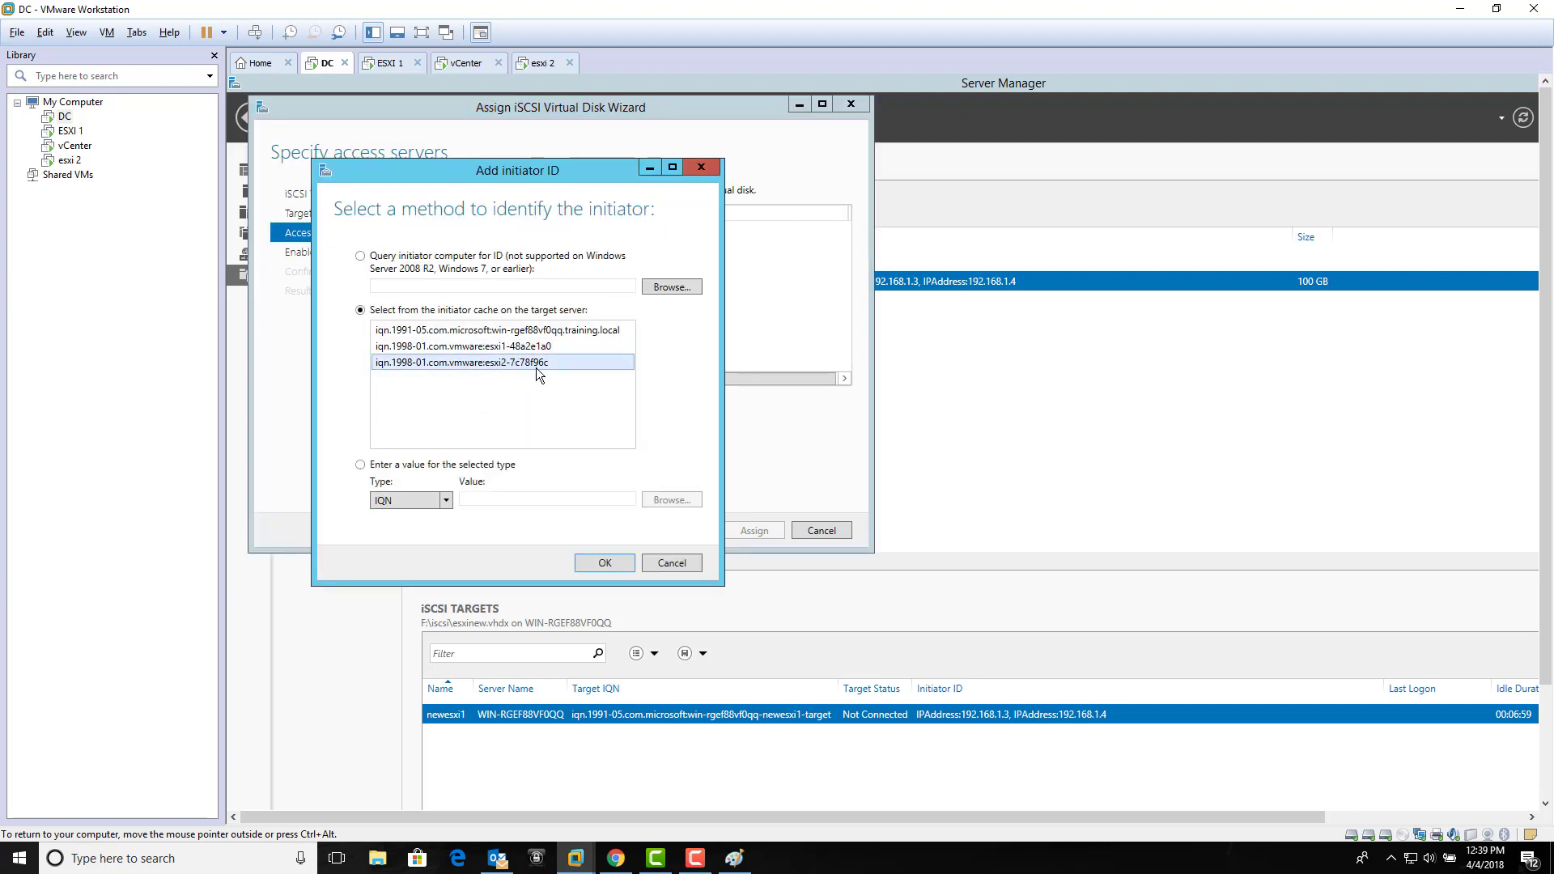
click(481, 71)
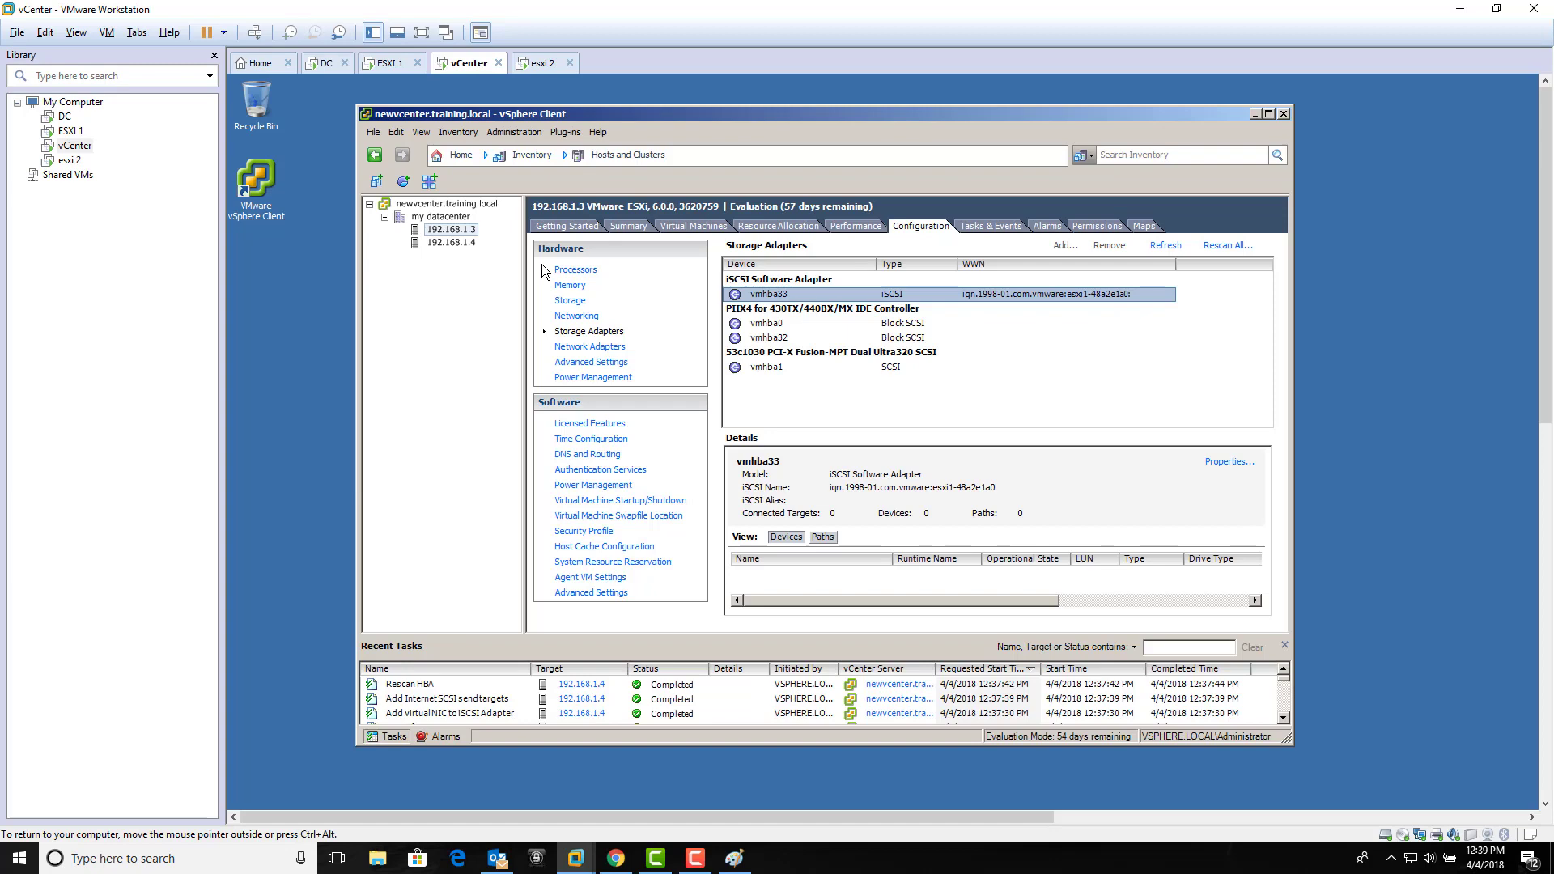
click(458, 242)
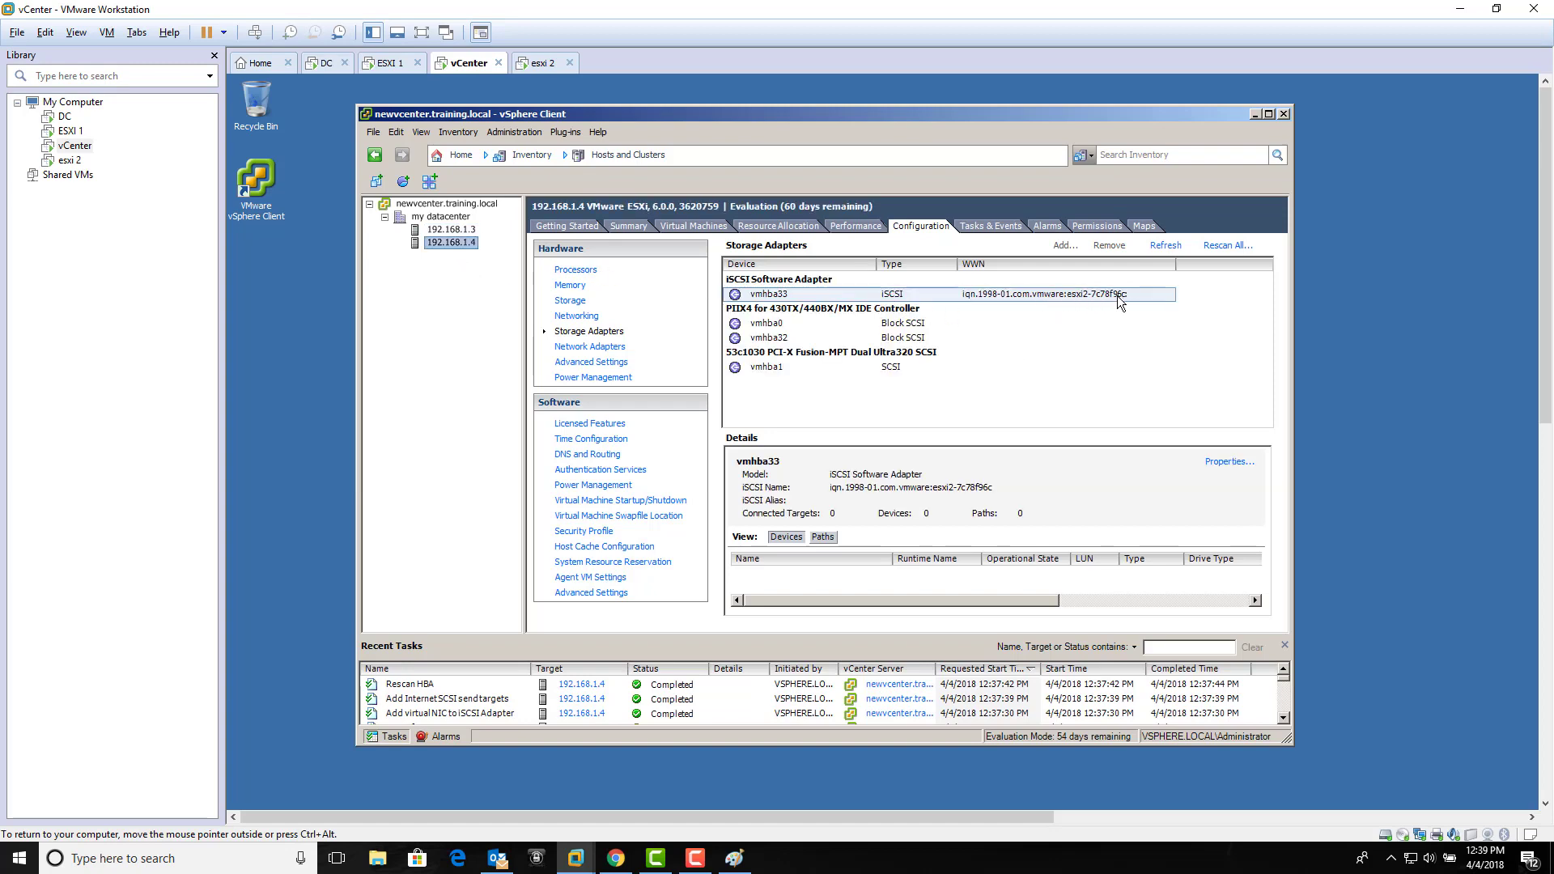
click(322, 63)
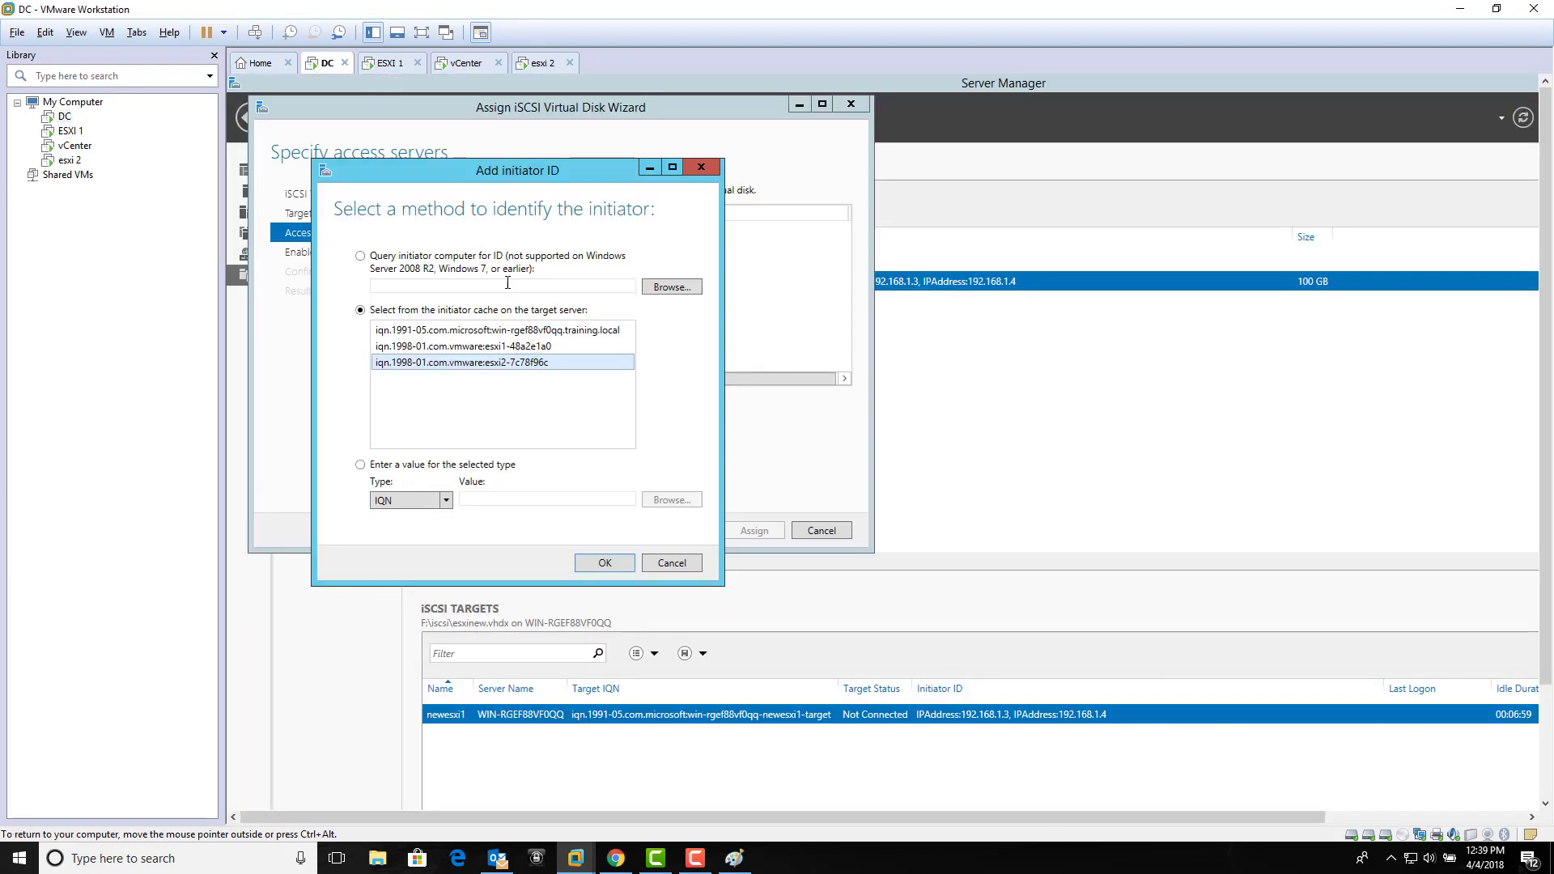
click(605, 564)
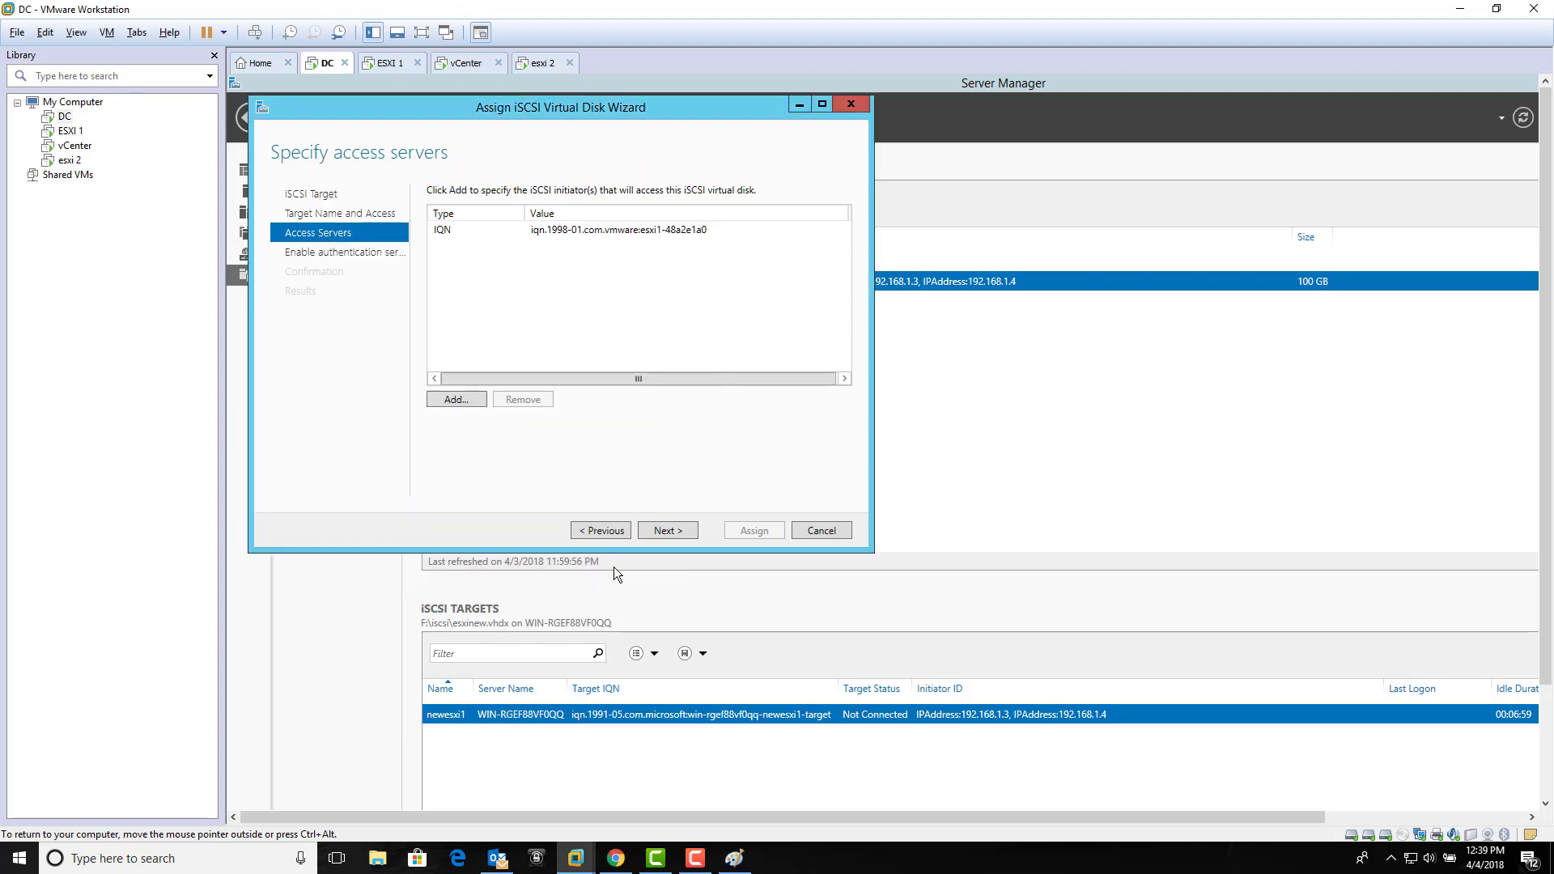
Step: Skip authentication, assign esxinew.vhdx to the esx target, and close the completed wizard
click(668, 531)
click(678, 530)
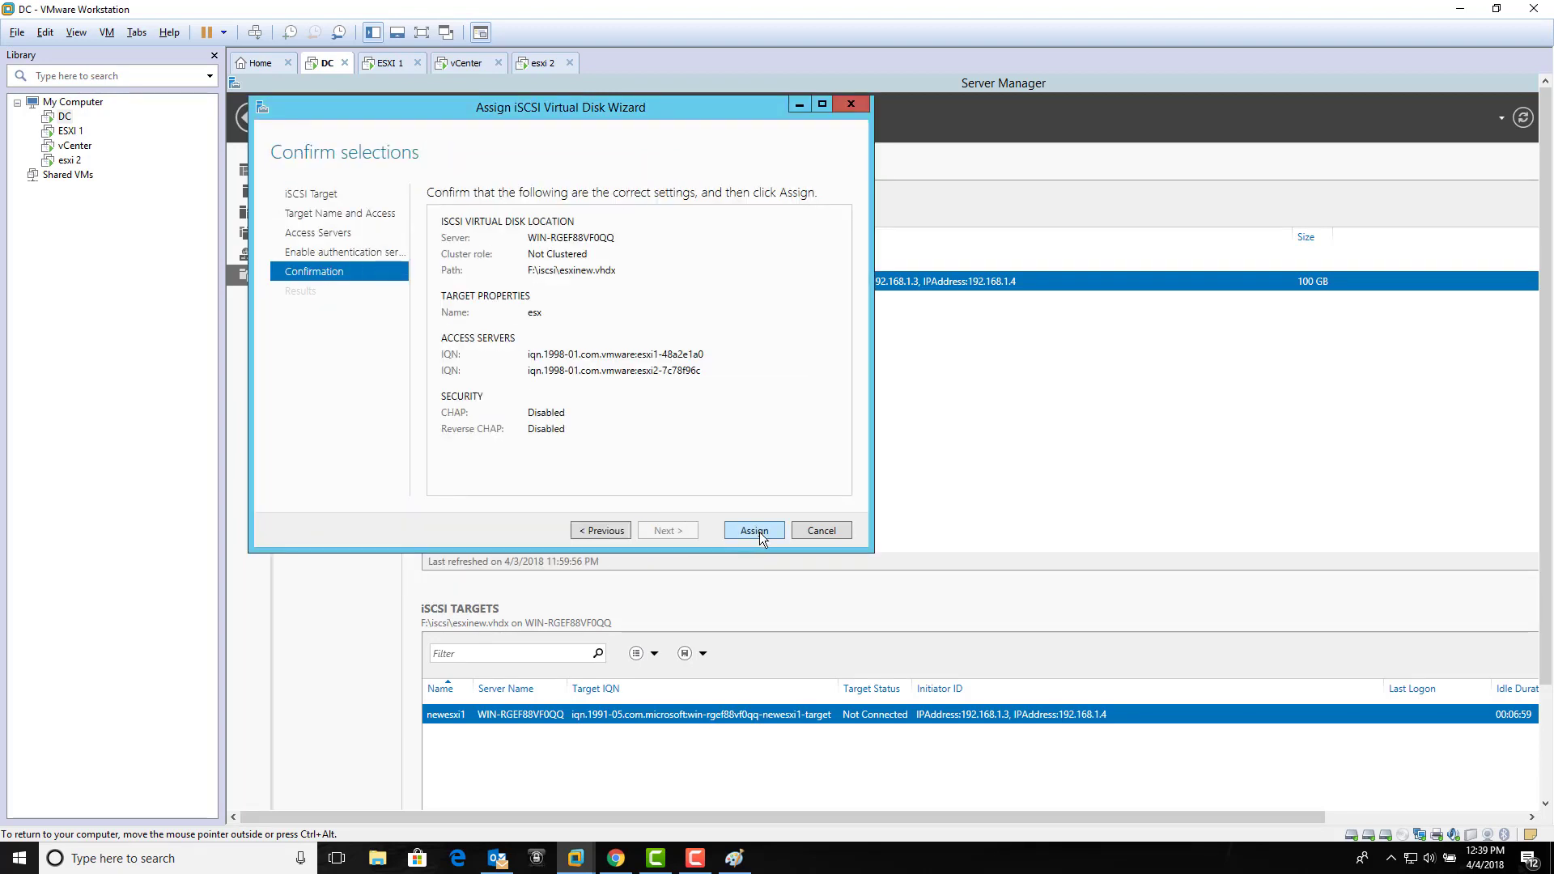
click(760, 532)
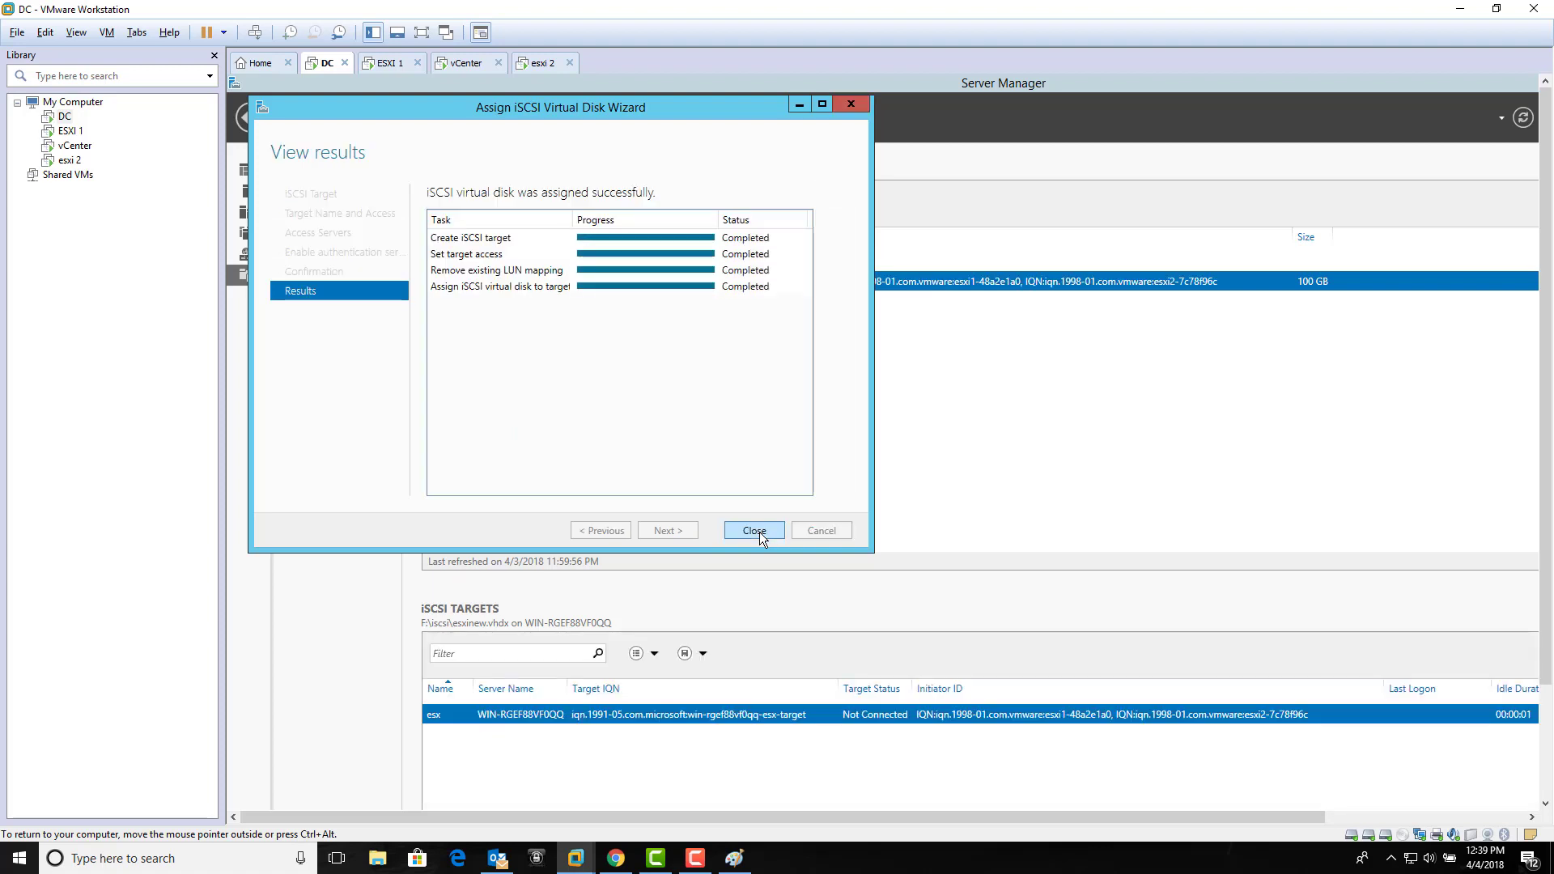
click(754, 531)
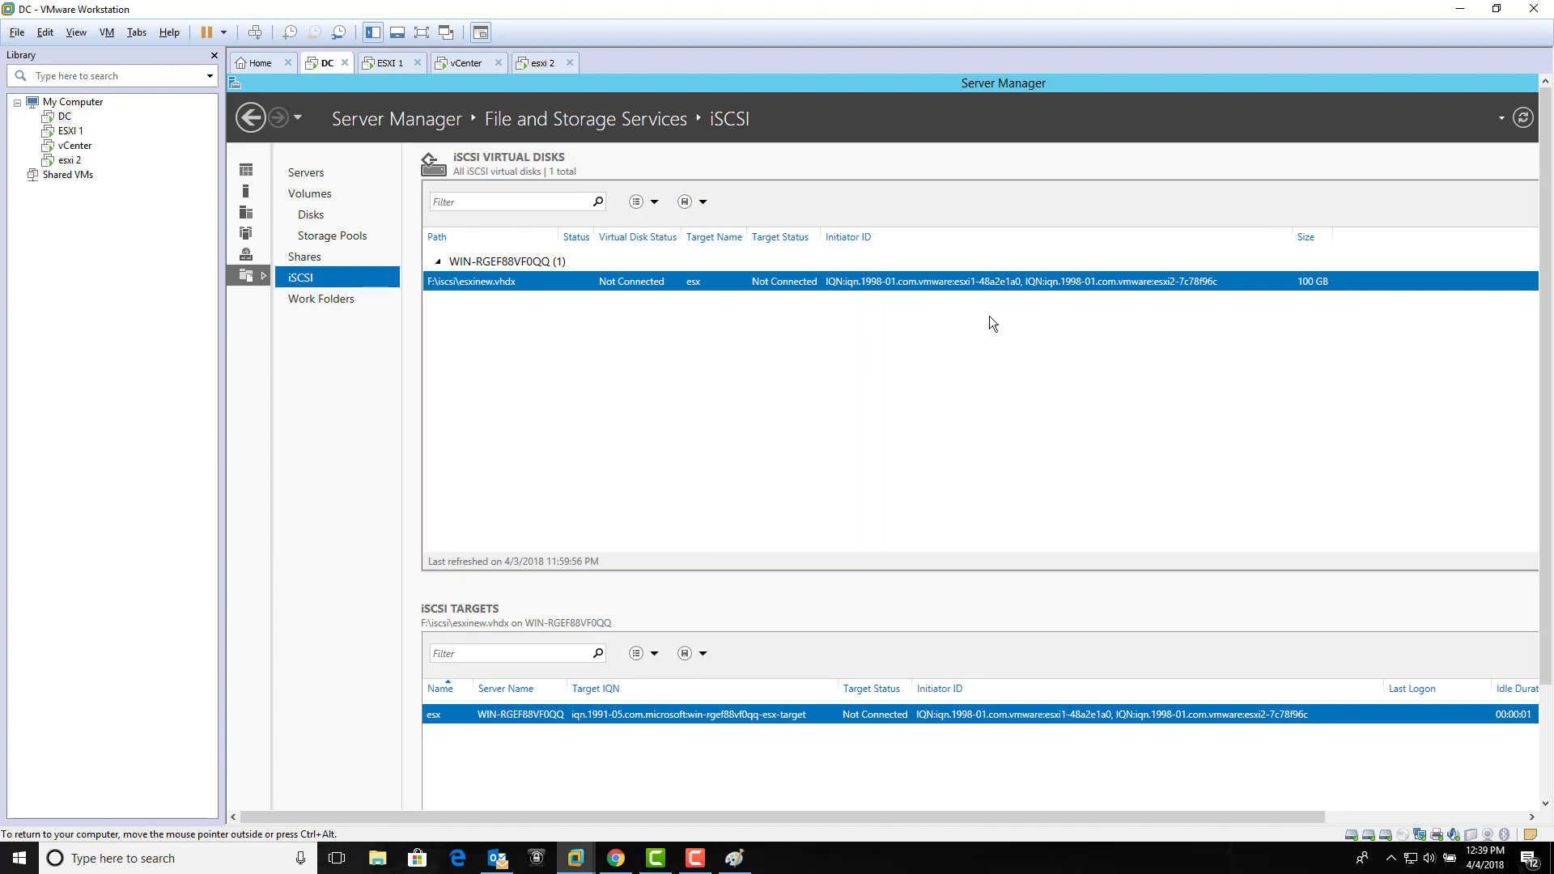
click(695, 858)
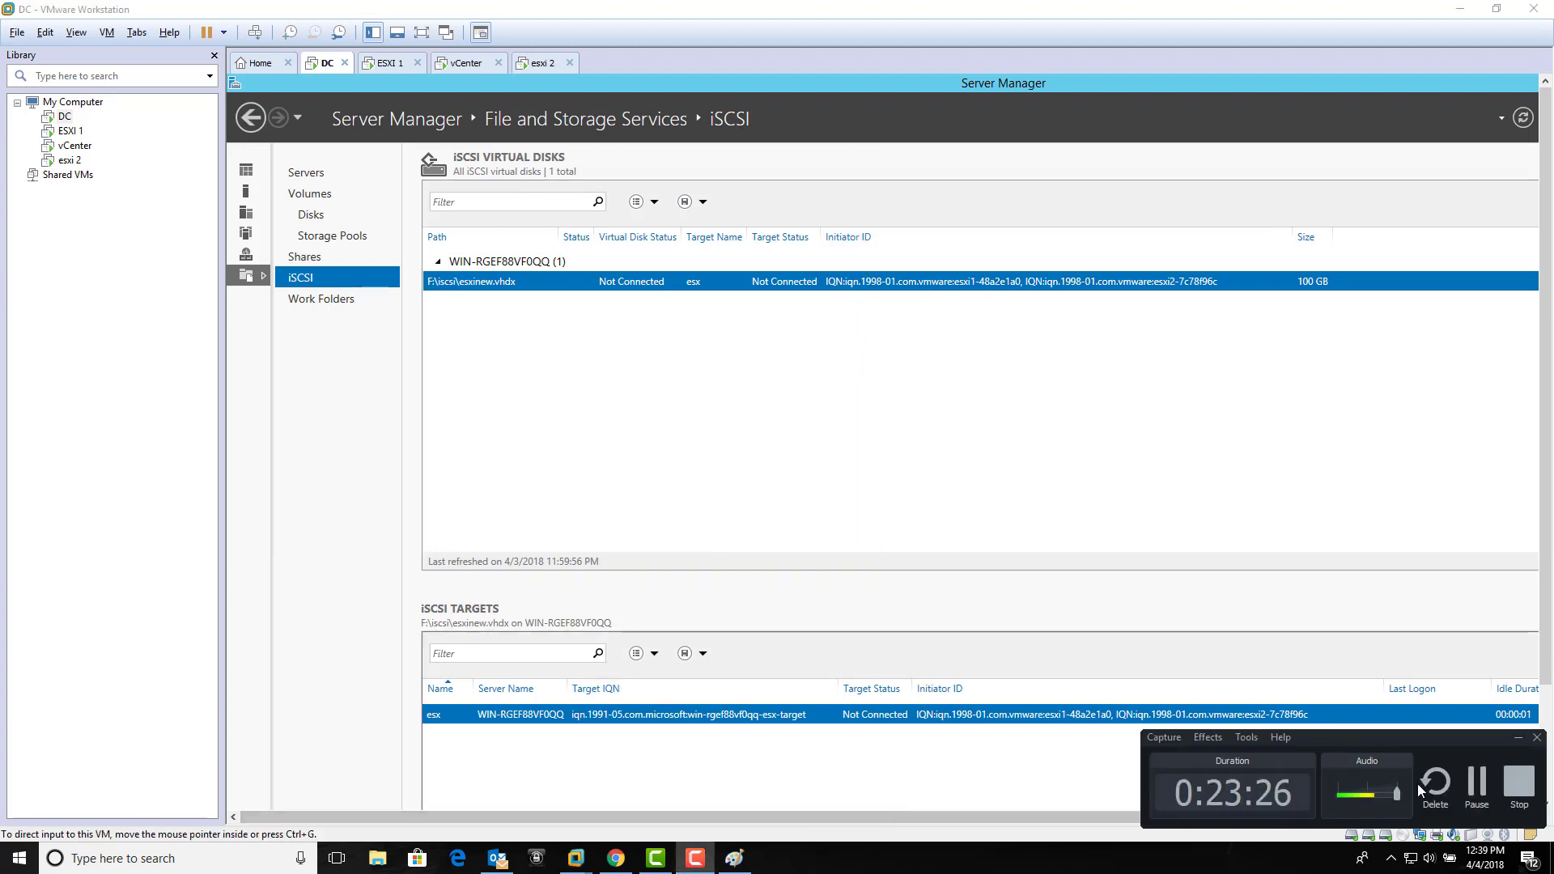
click(1475, 800)
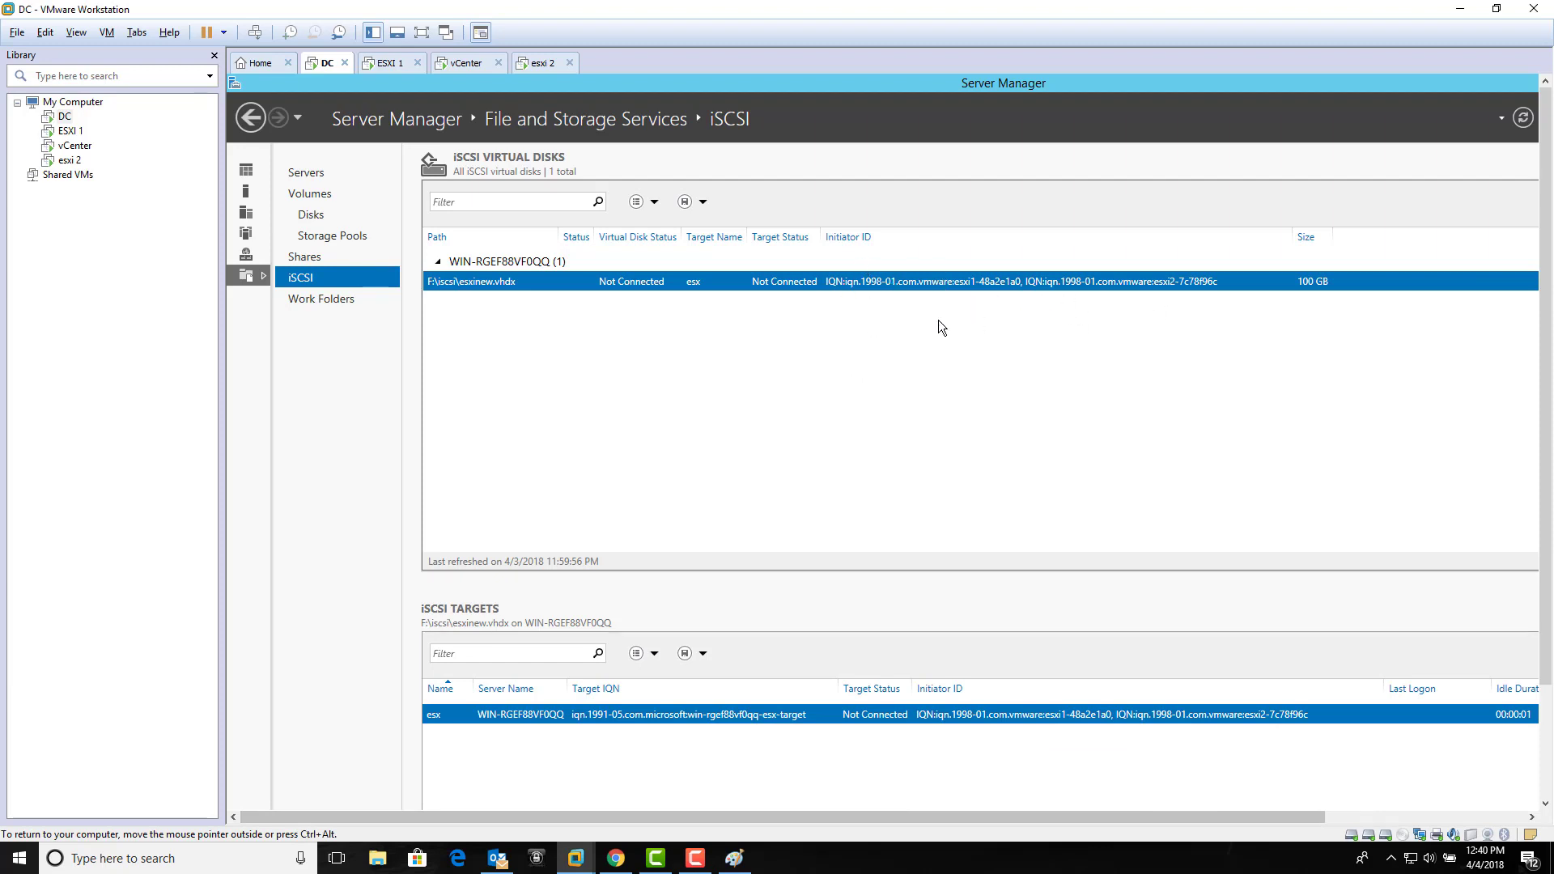
Step: Rescan all storage on host 192.168.1.3 so it detects the MSFT iSCSI disk (LUN 0)
click(466, 62)
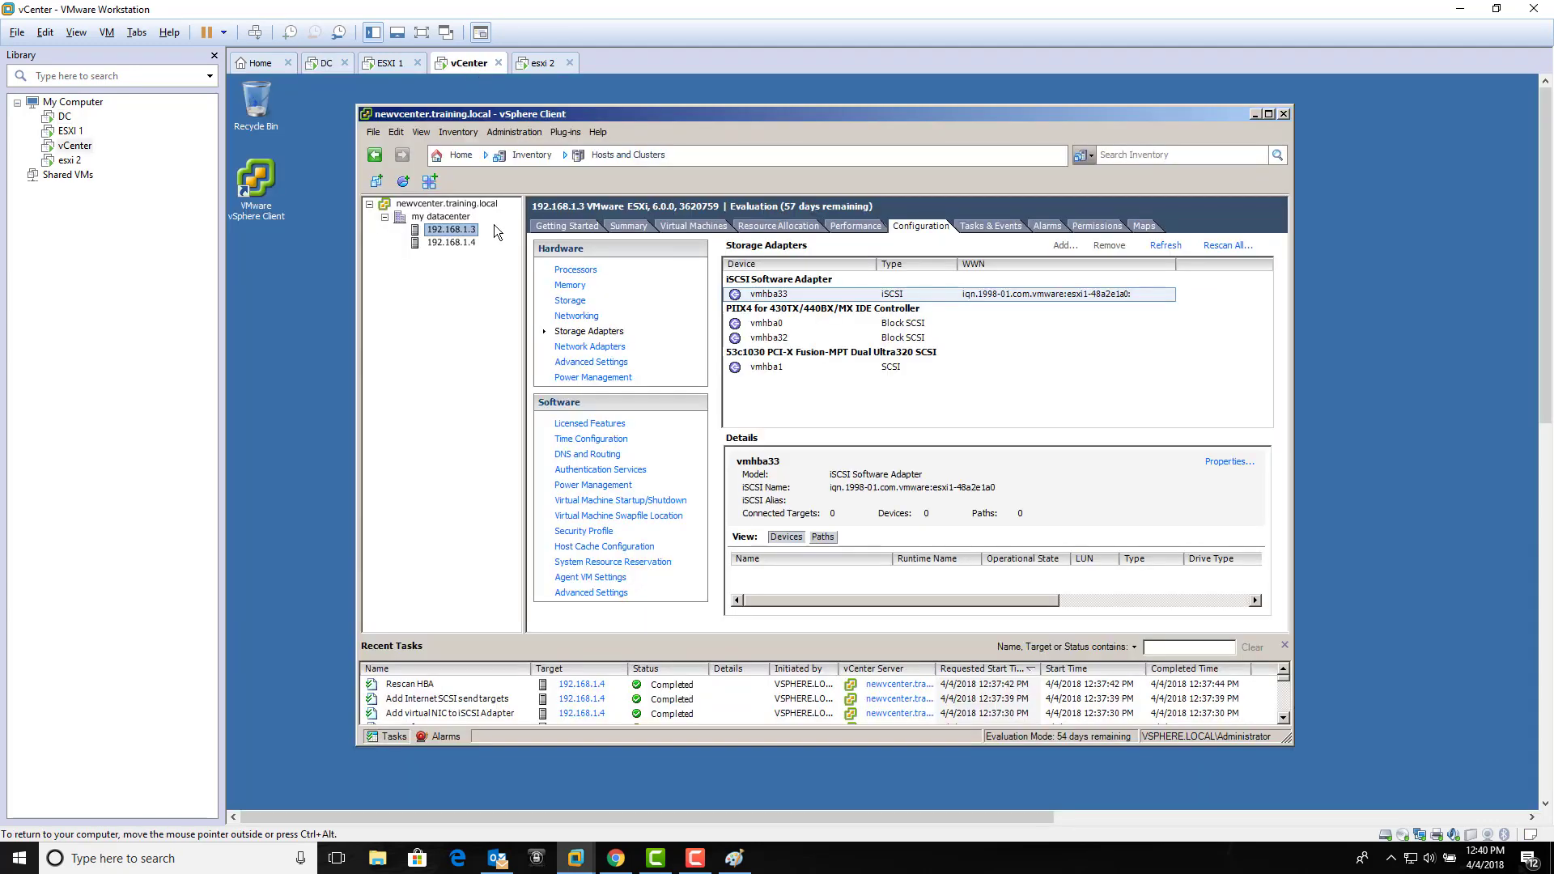
click(1227, 245)
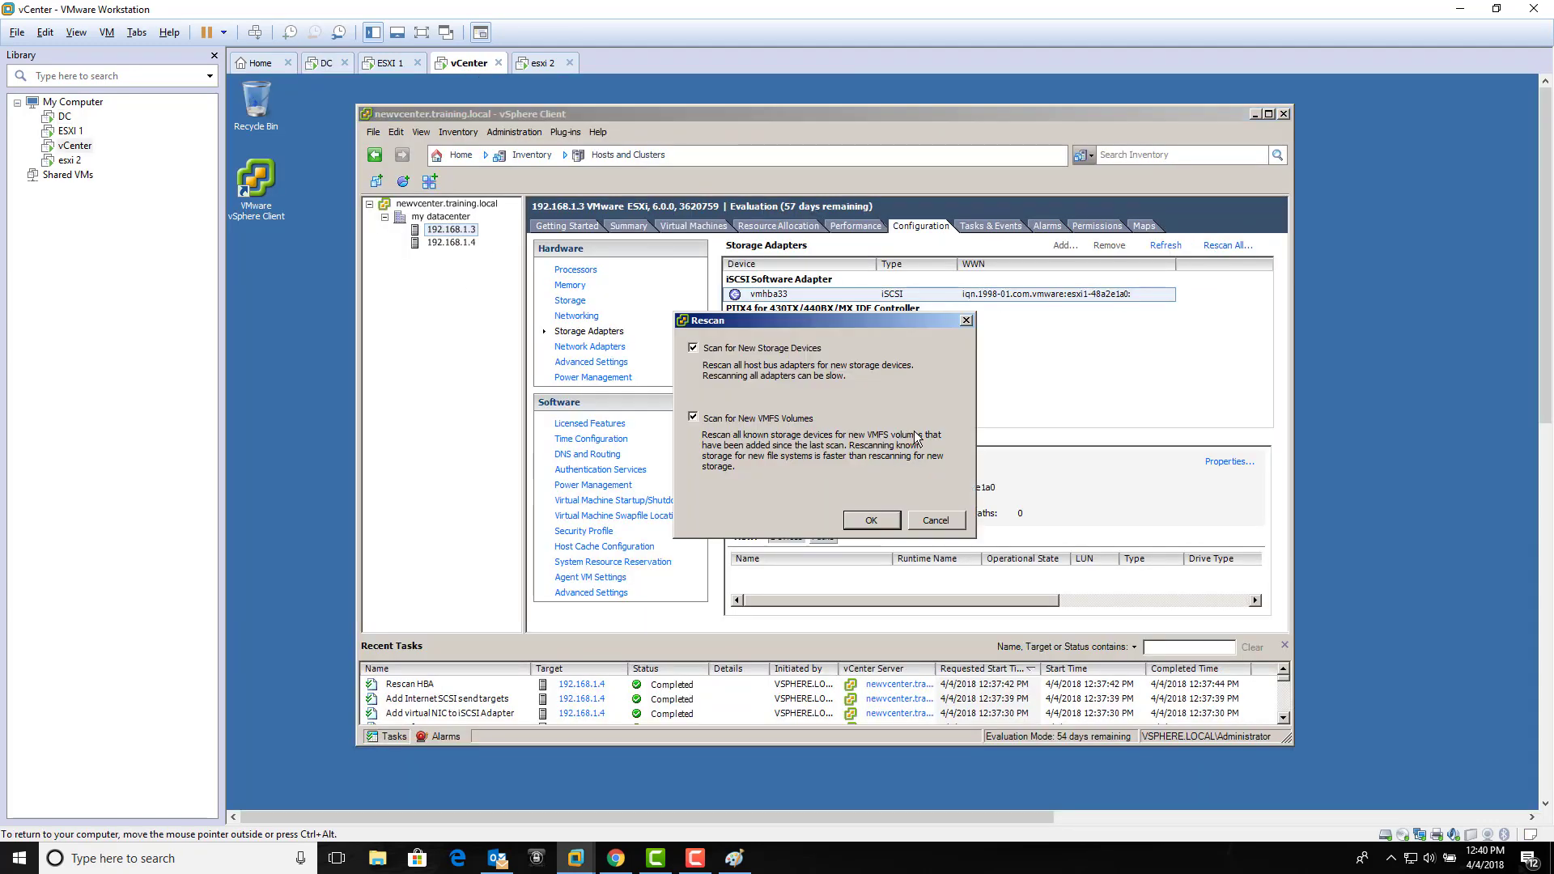
click(872, 520)
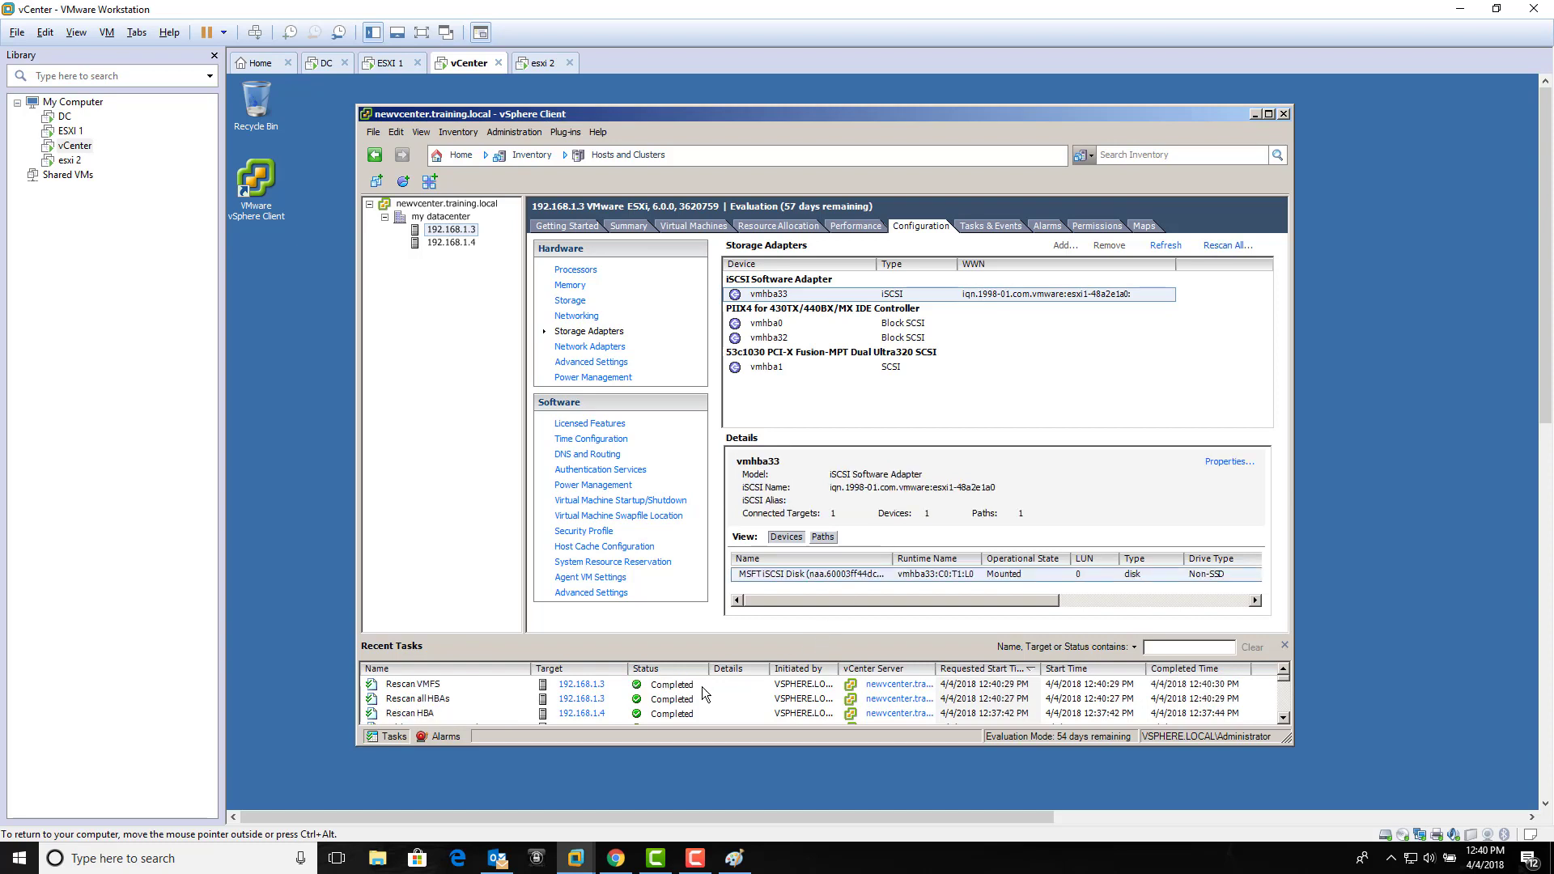
click(747, 685)
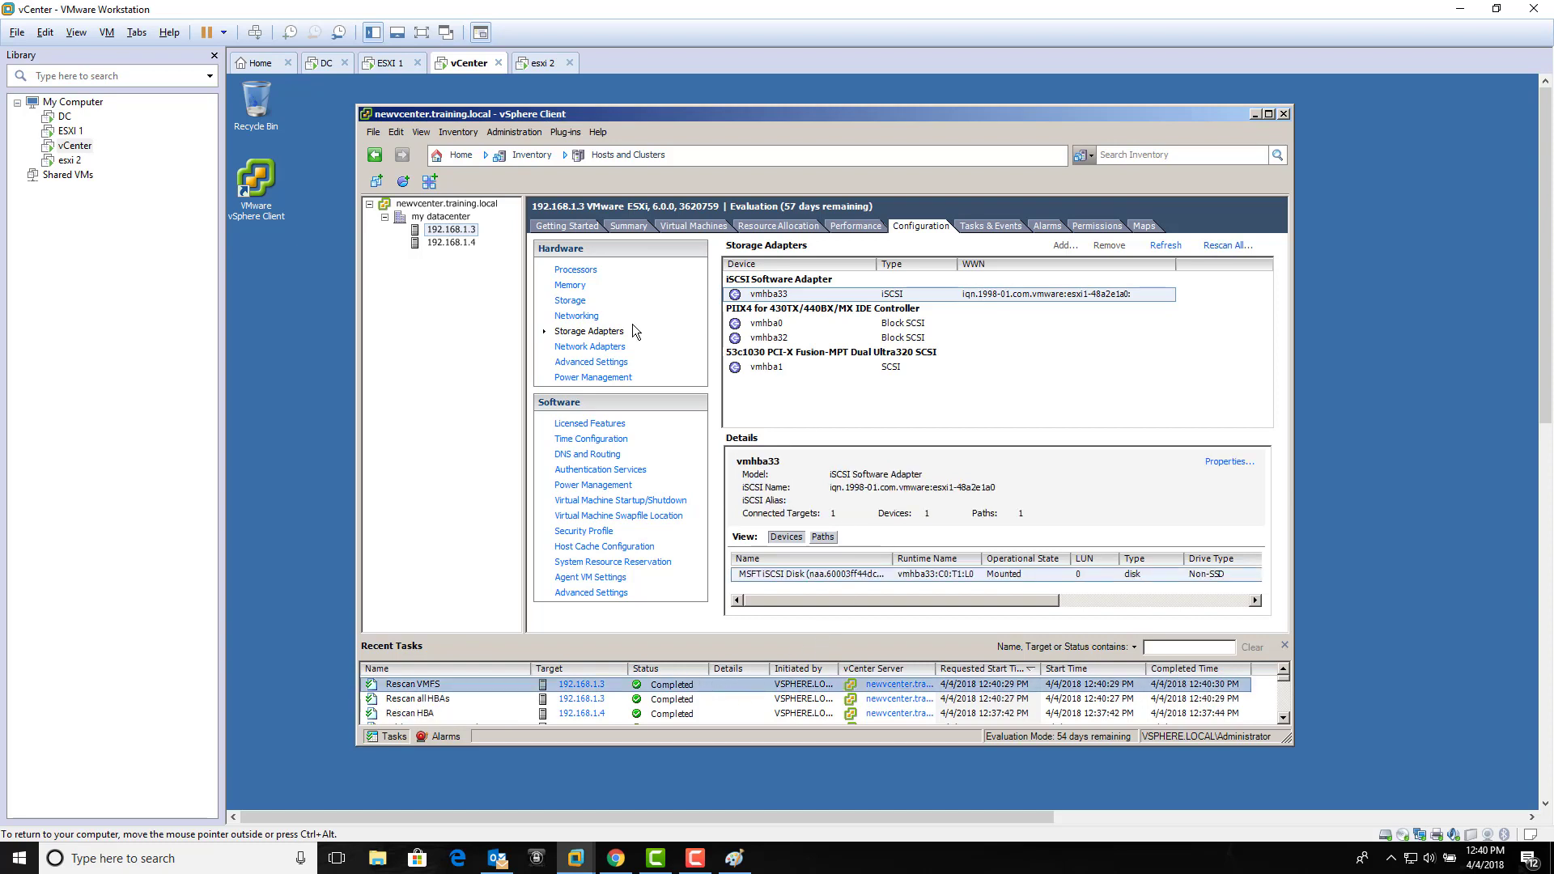
click(570, 301)
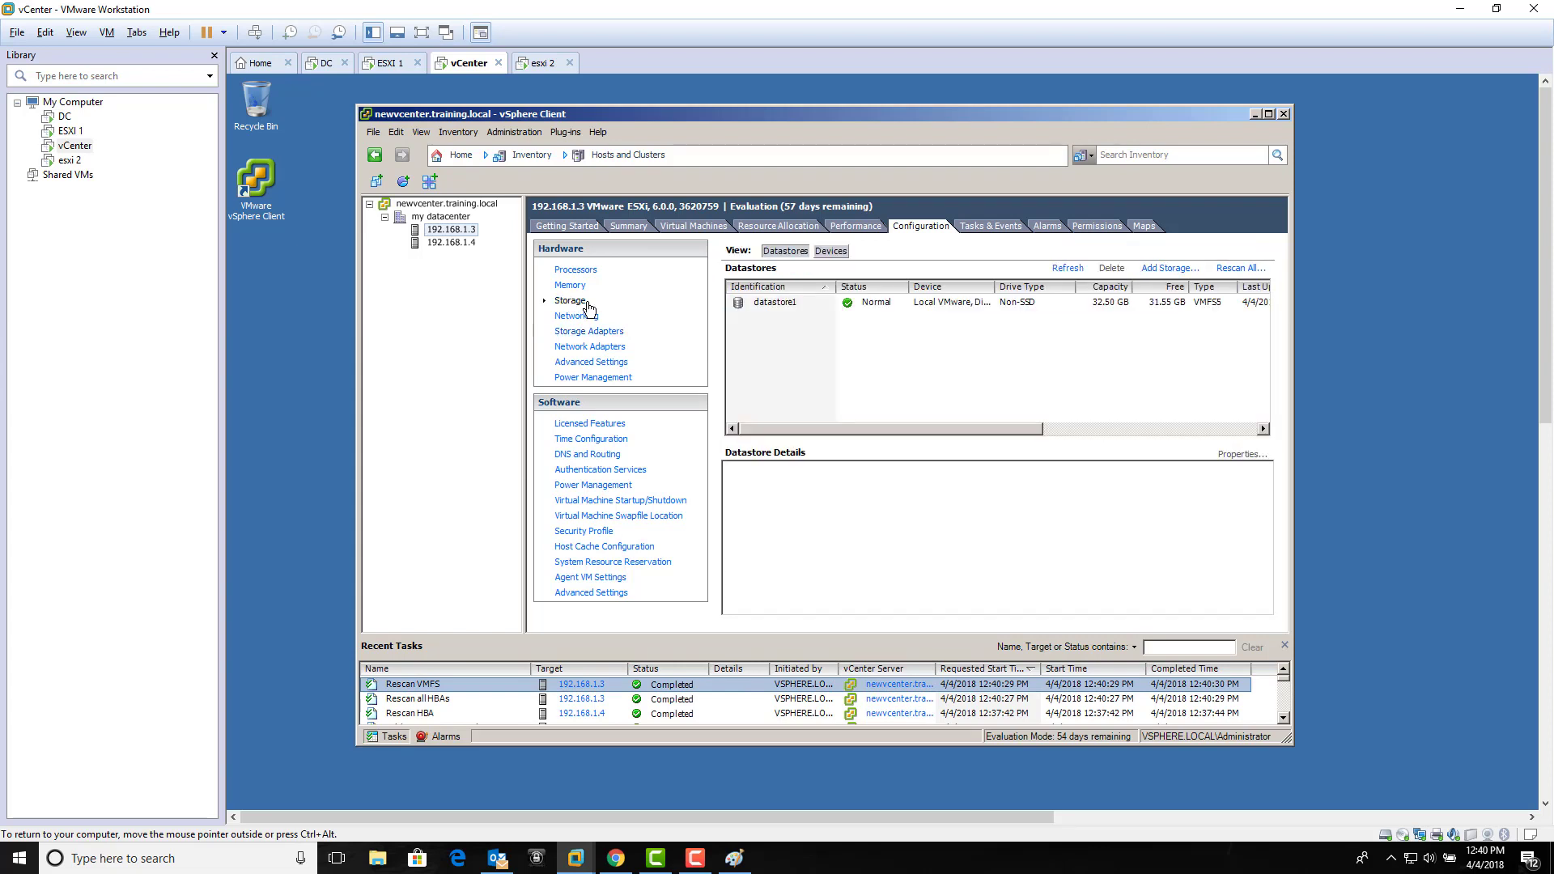
click(1172, 268)
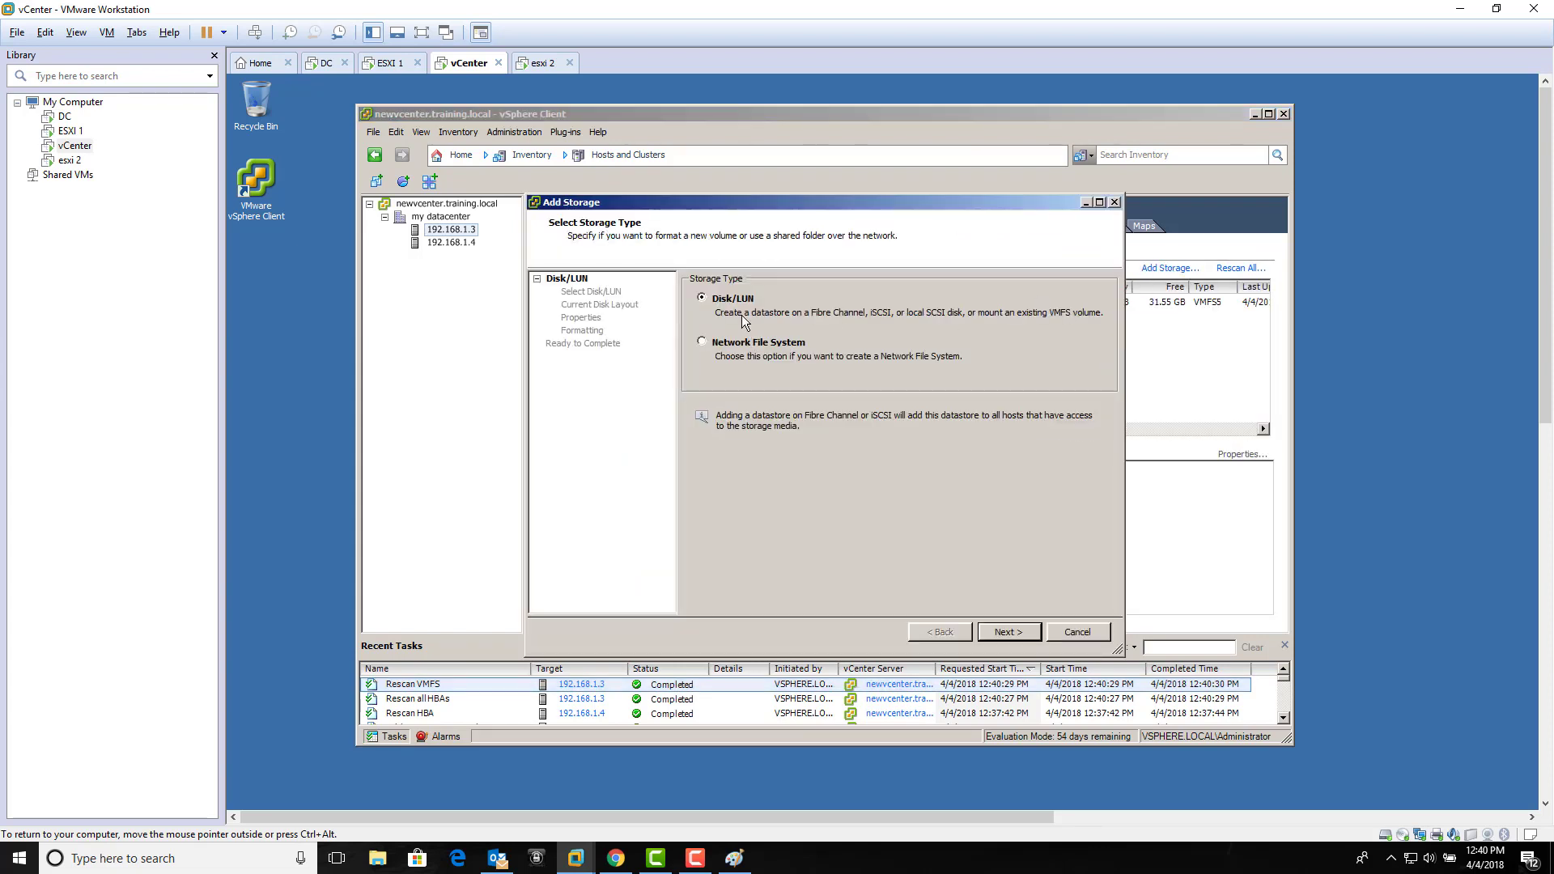
Step: Create a VMFS-5 datastore named 'VHD ISCSI' on the MSFT iSCSI disk using all 99.75 GB
click(1022, 631)
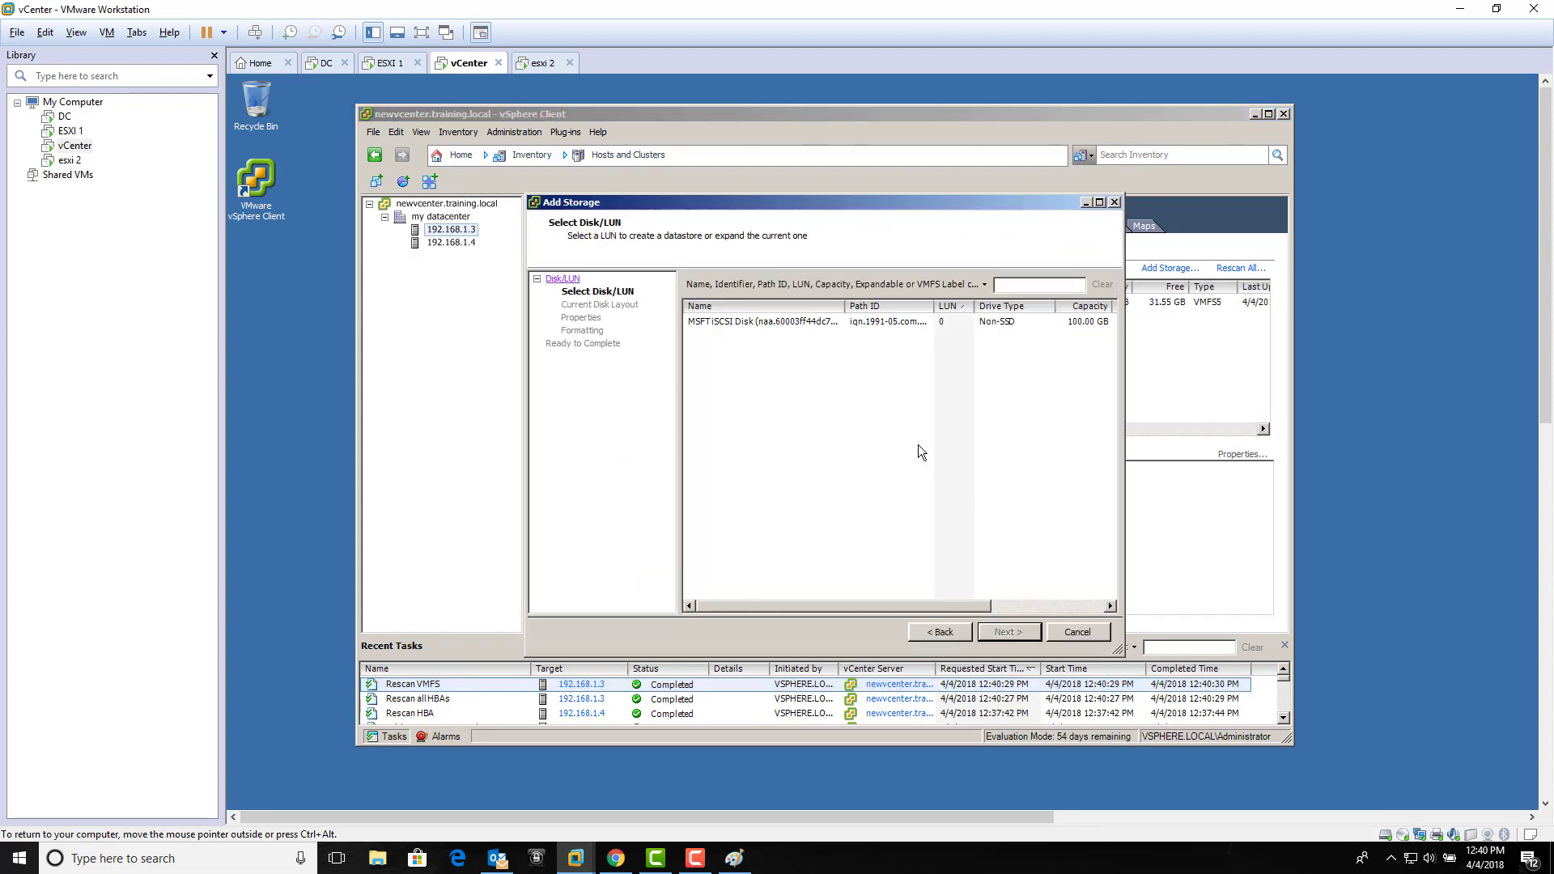
click(871, 328)
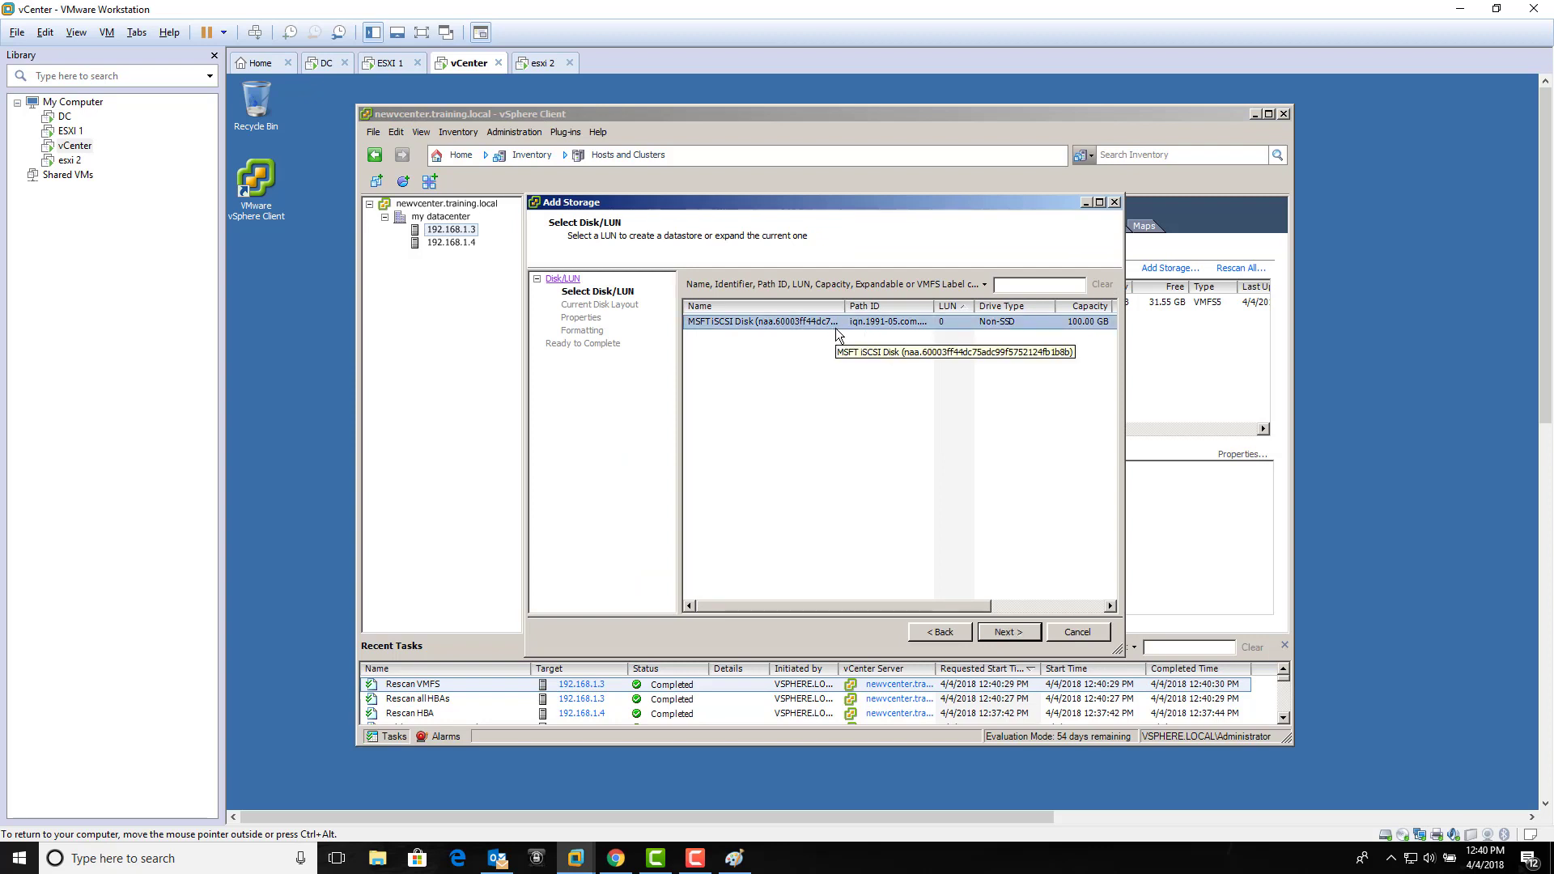
click(1013, 633)
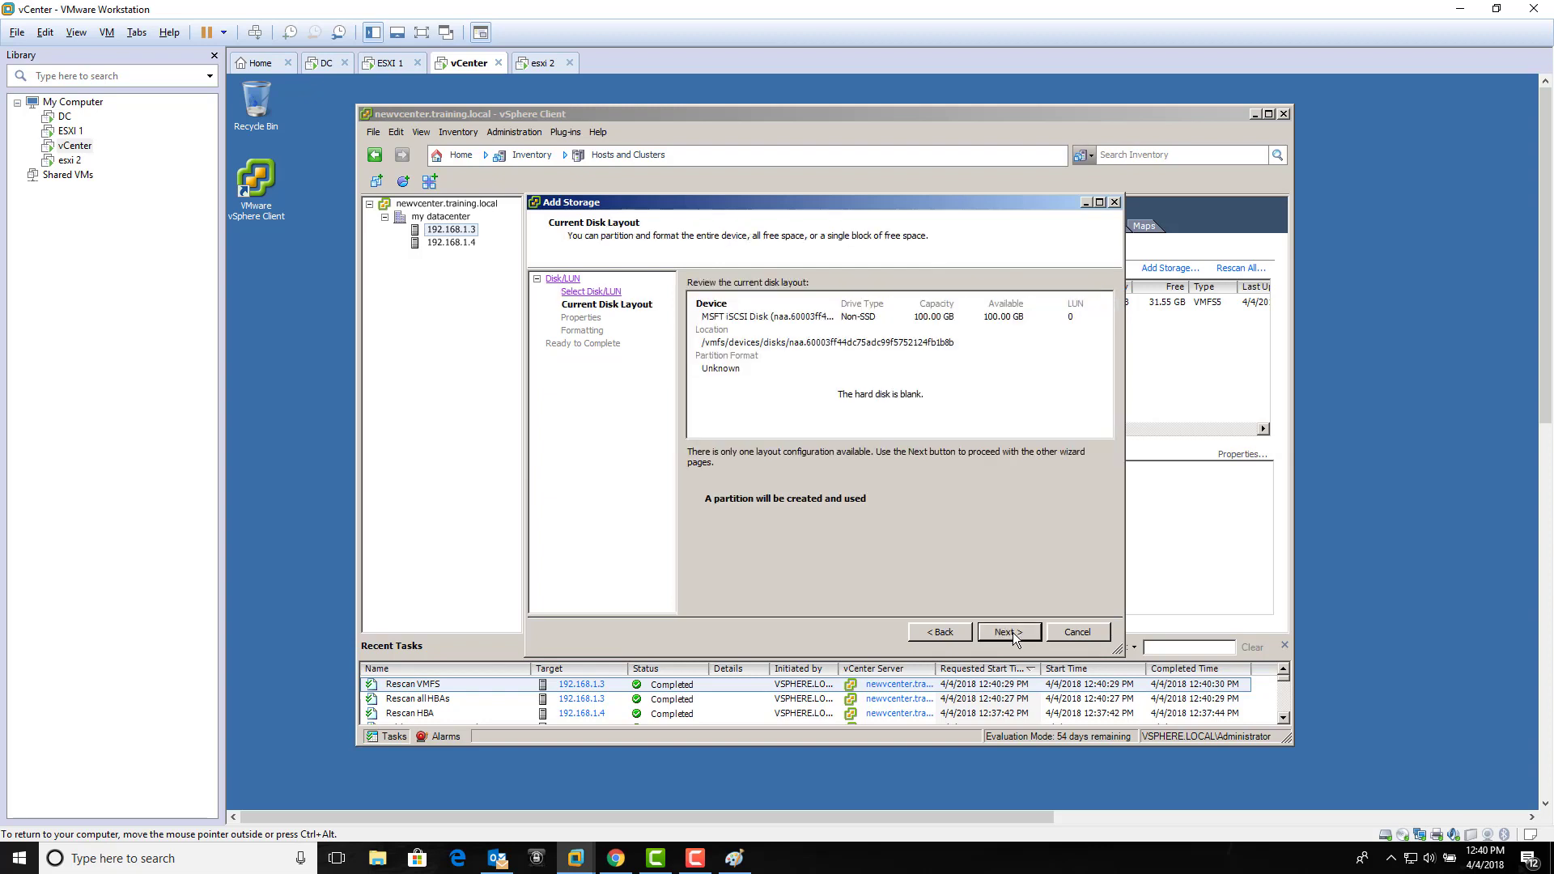
click(1013, 633)
click(769, 304)
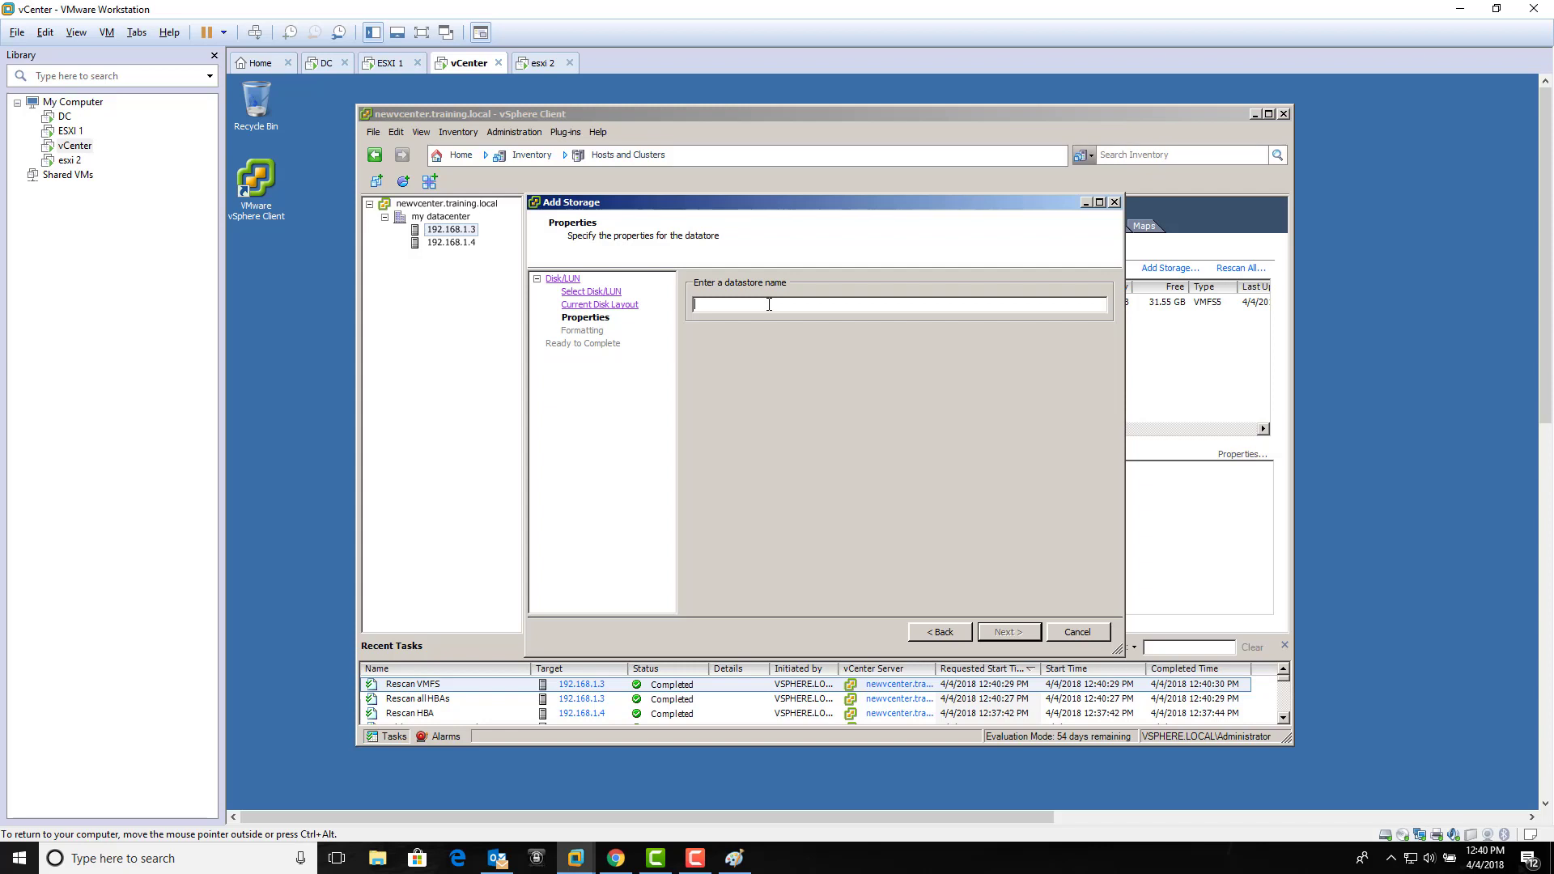
text(VI)
text(D ISCSI)
drag(784, 204, 821, 281)
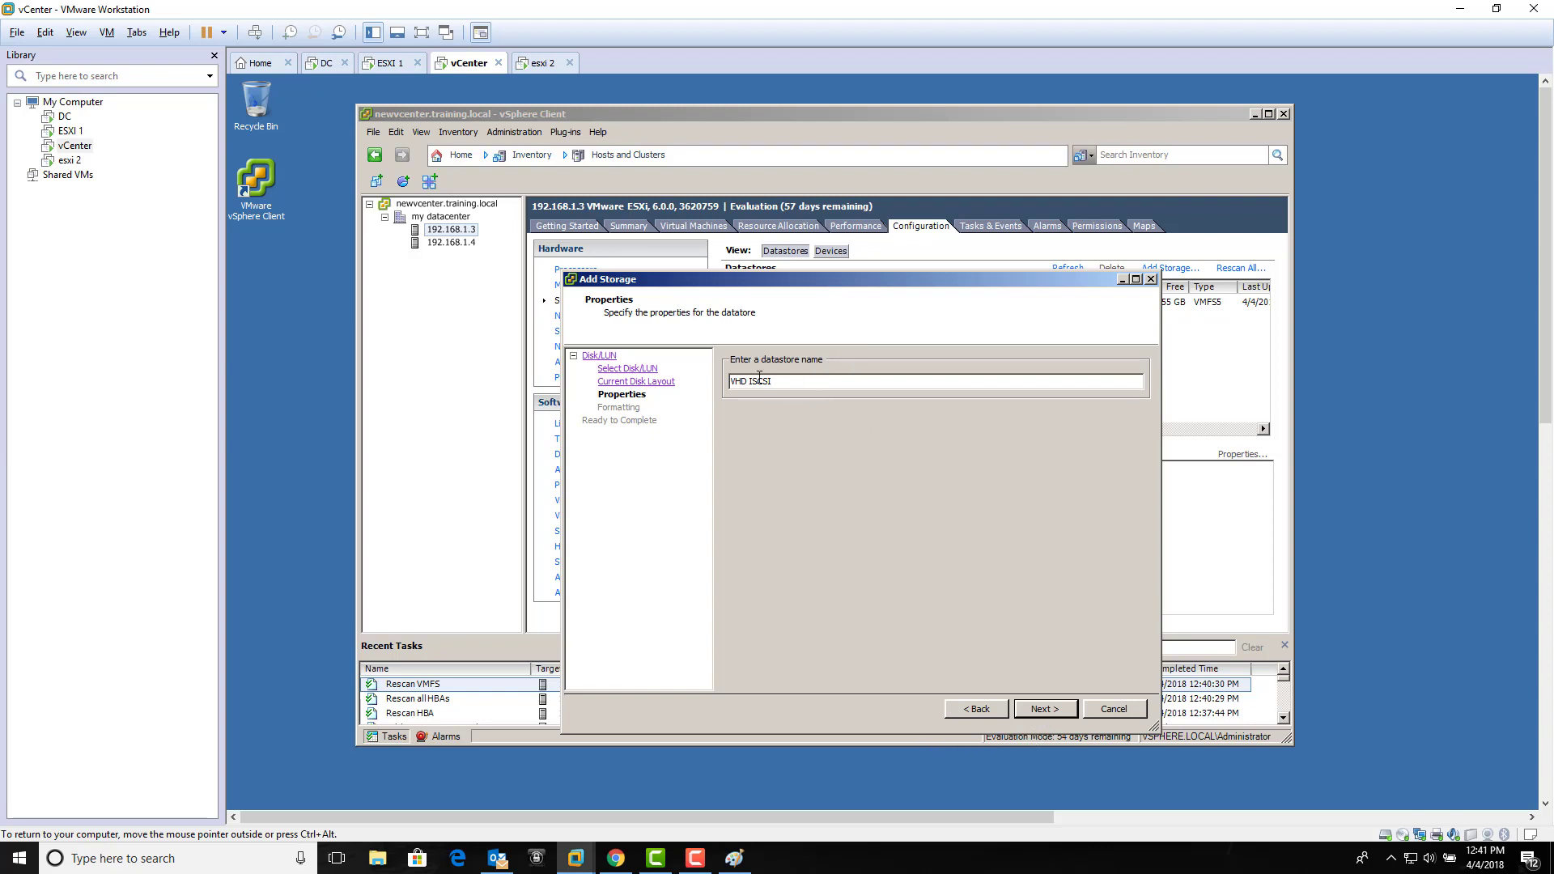
drag(773, 379, 688, 378)
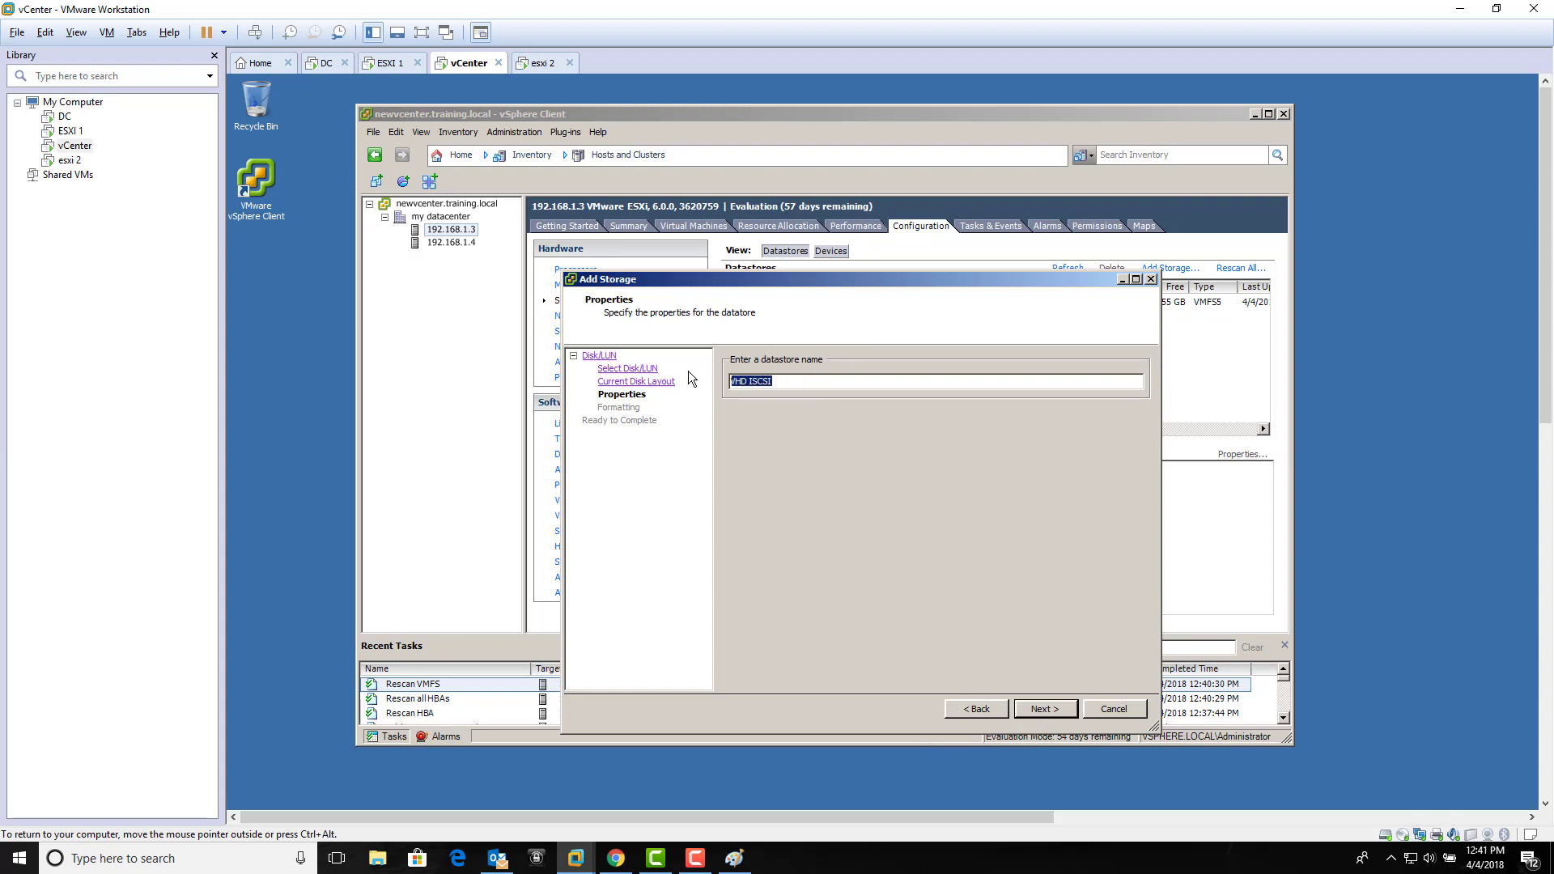
click(1057, 706)
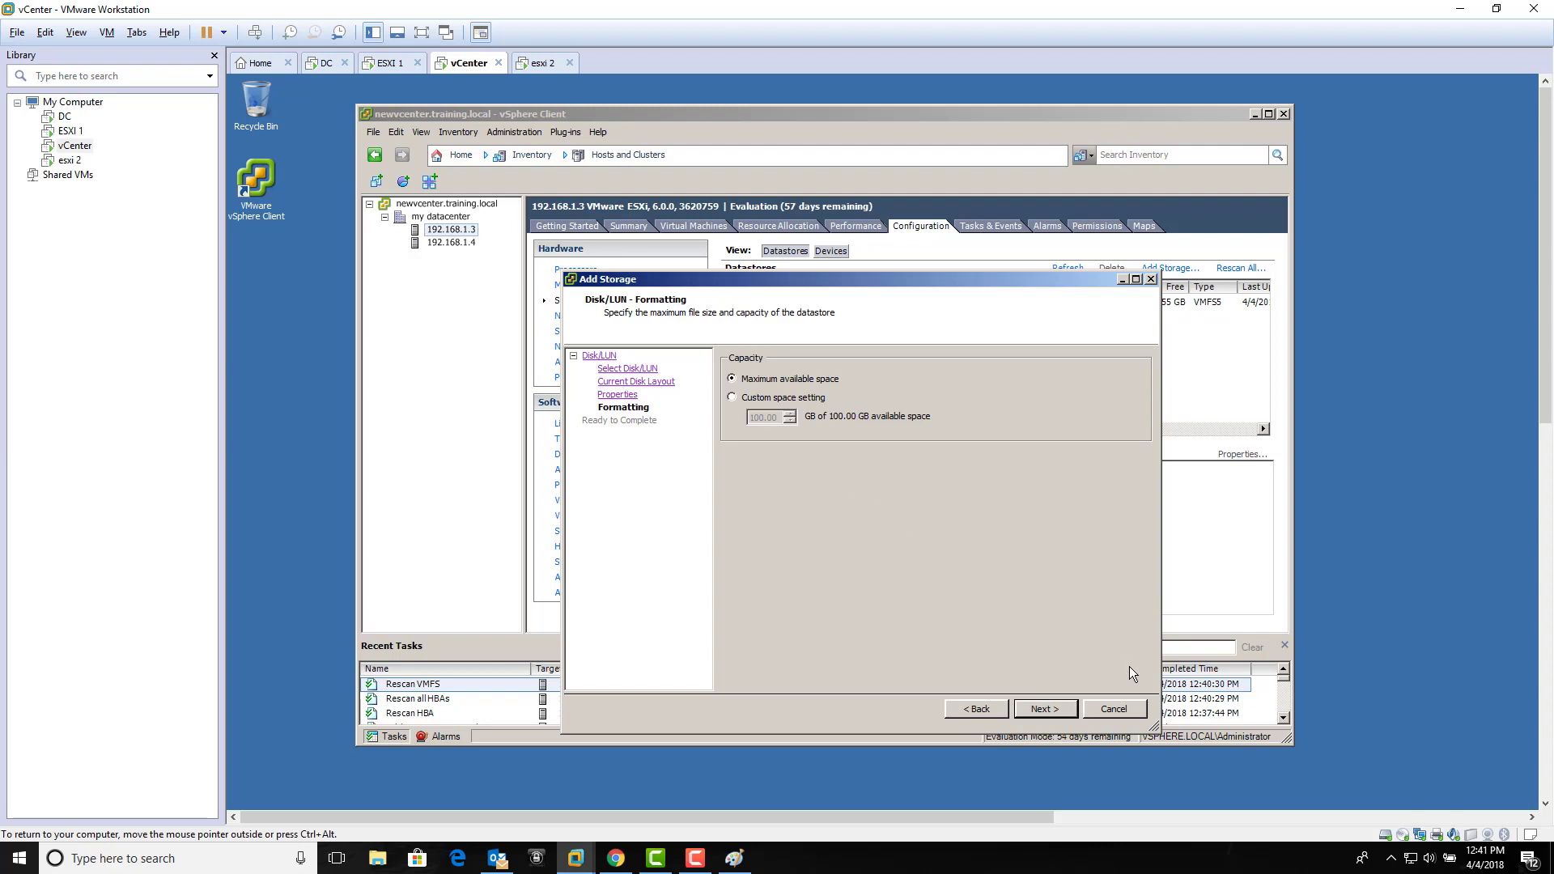
click(1067, 712)
click(1045, 709)
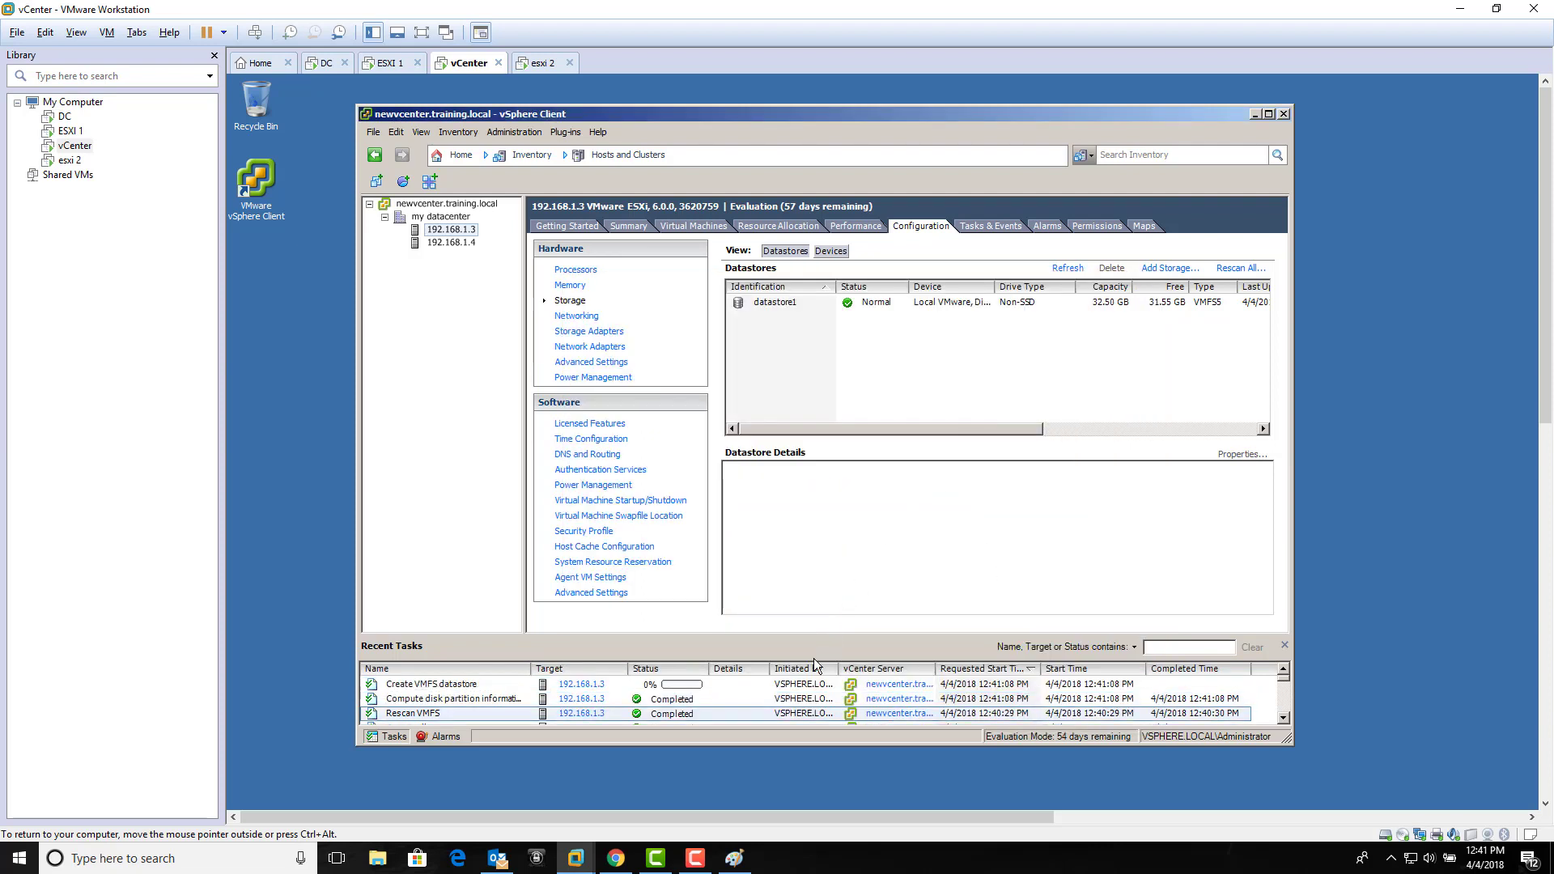
click(800, 686)
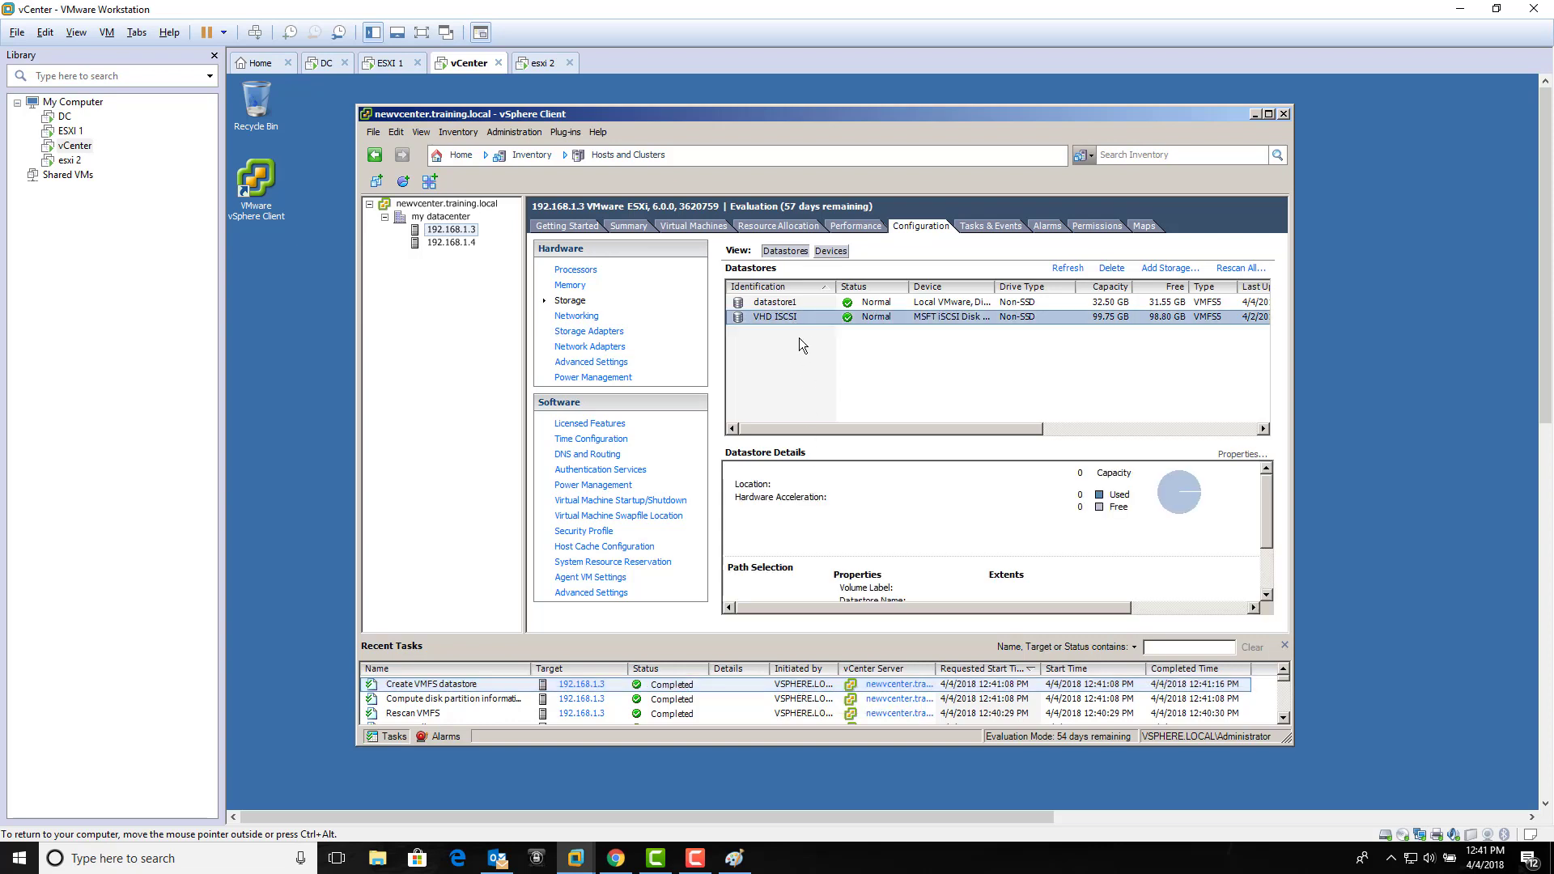
Step: Cancel Add Storage on host 192.168.1.4 and rescan all its storage adapters instead
click(453, 243)
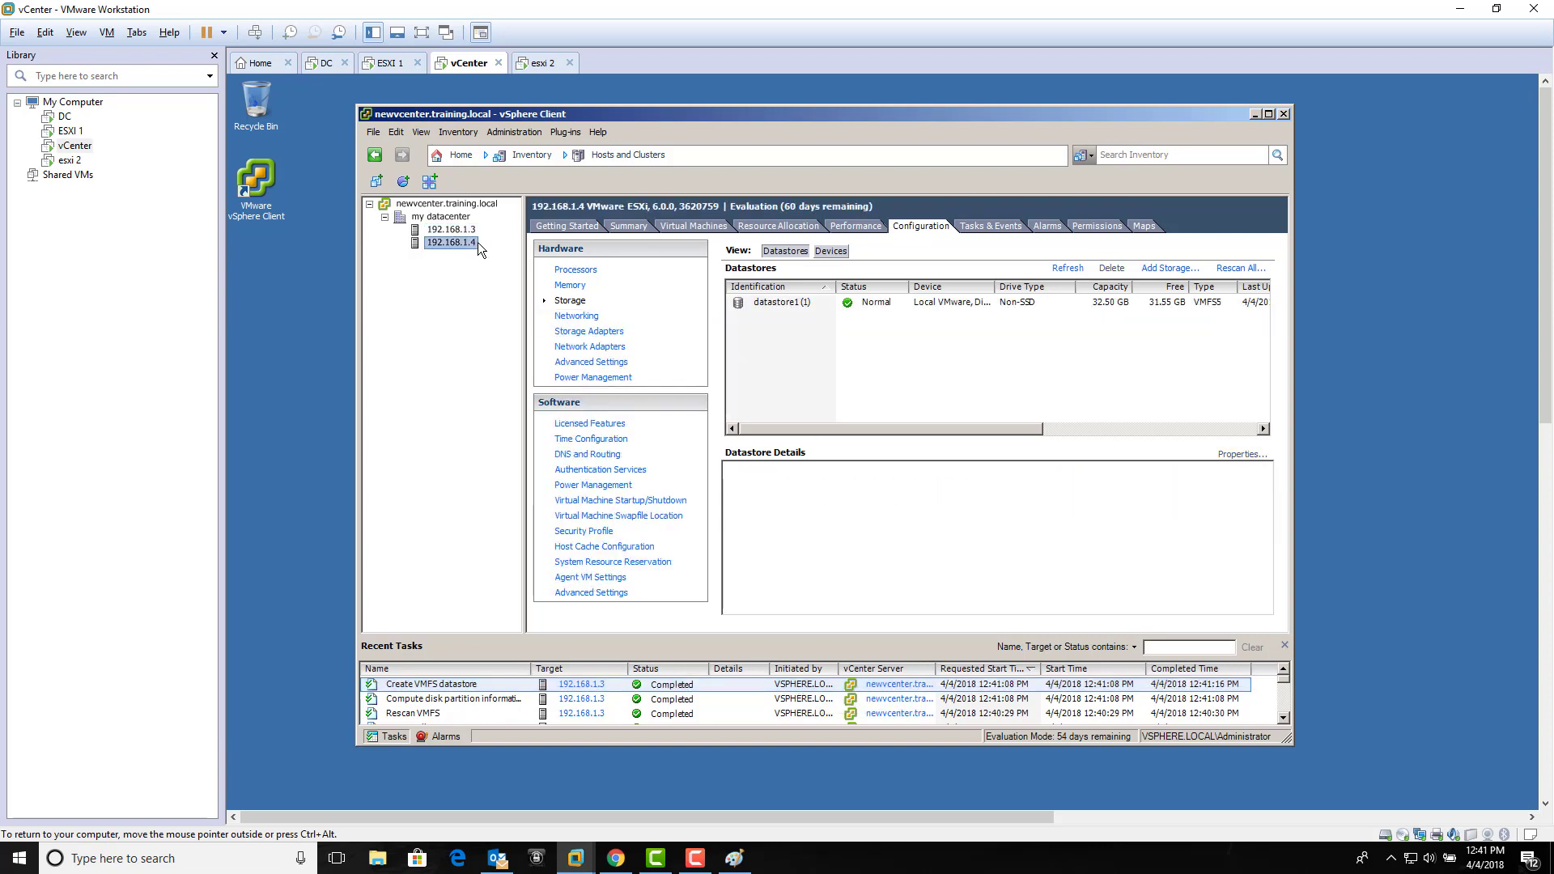
click(1182, 271)
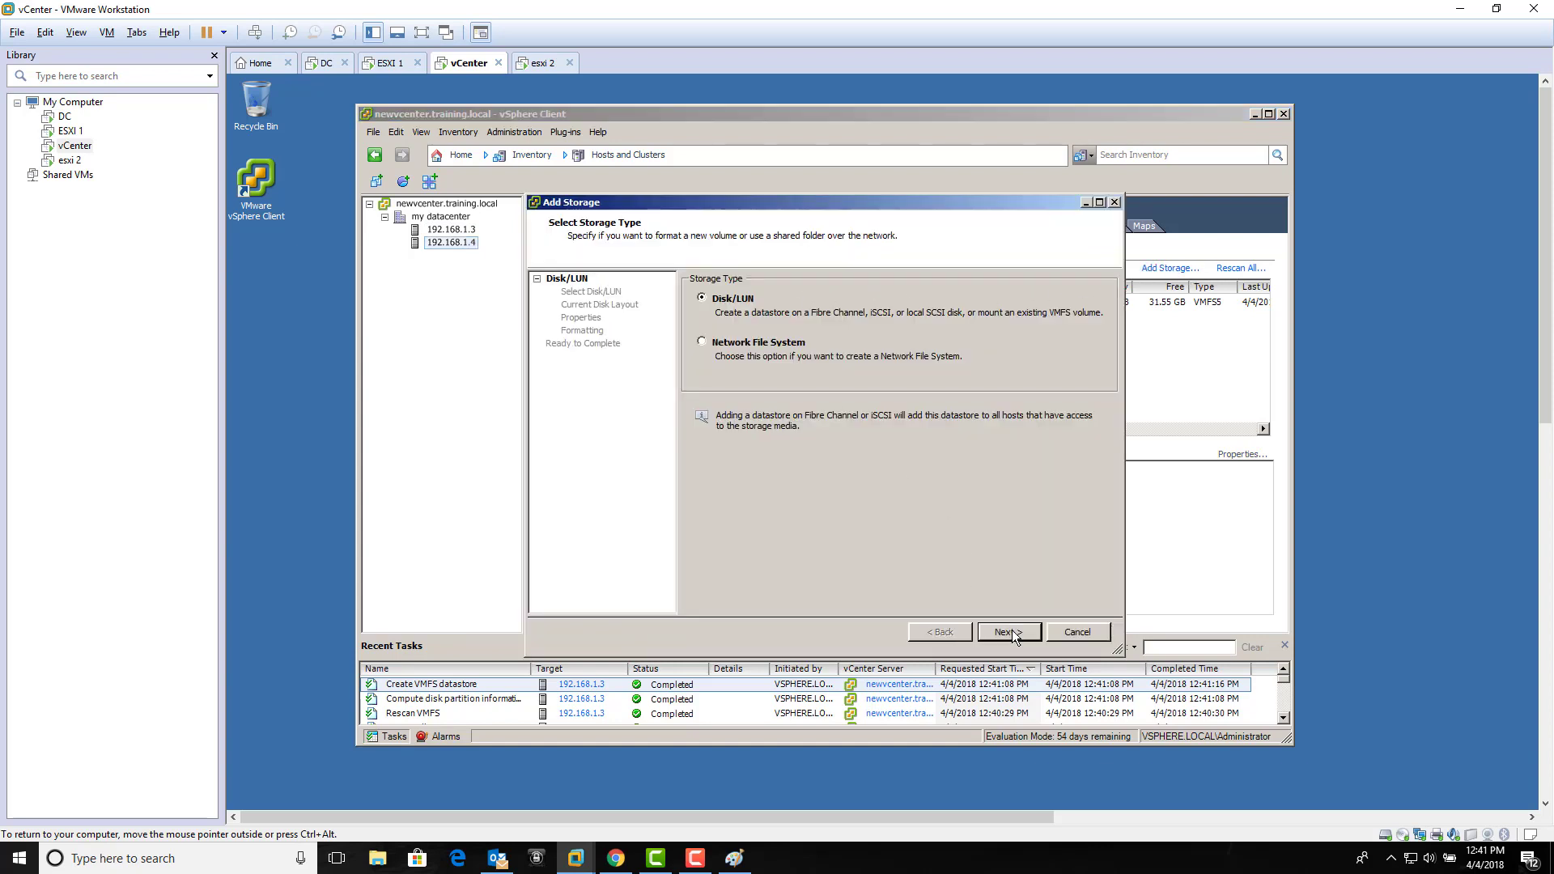
click(1012, 632)
click(1076, 632)
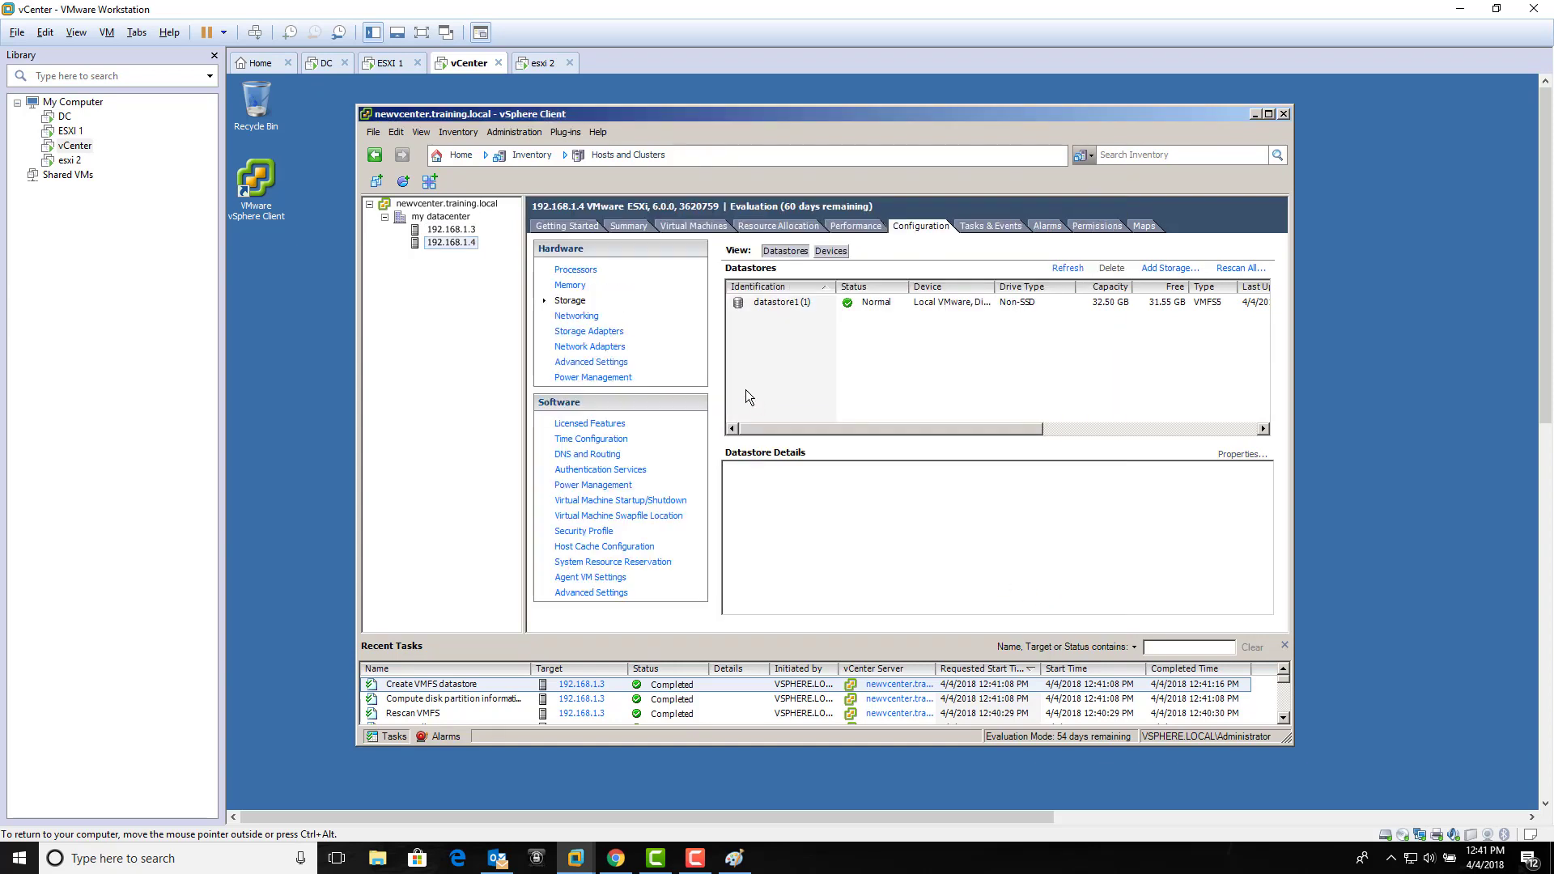
click(590, 331)
click(1227, 245)
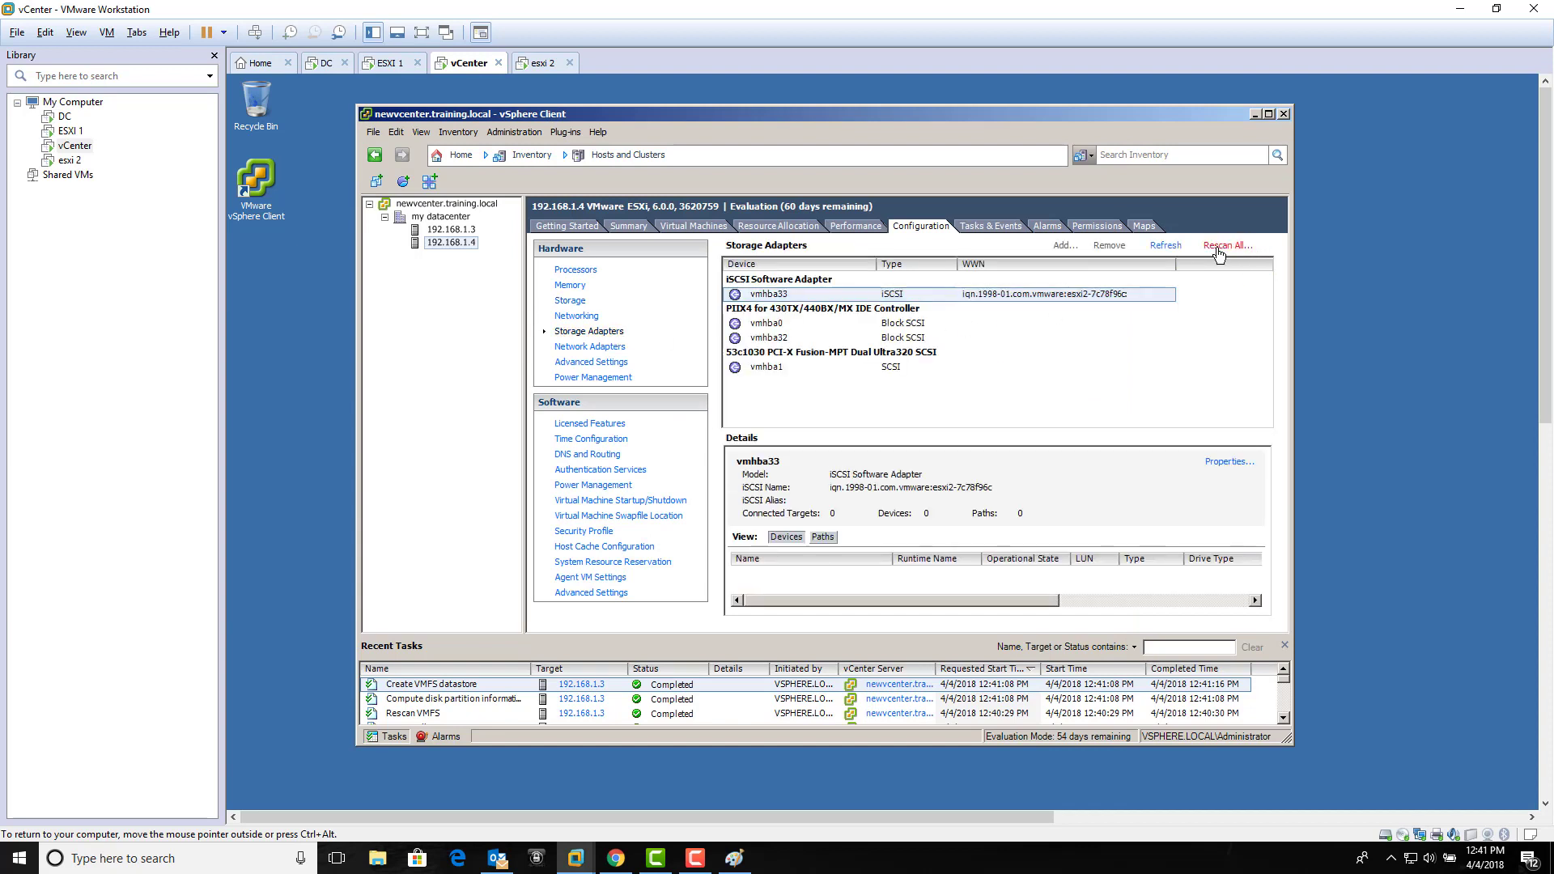
click(873, 520)
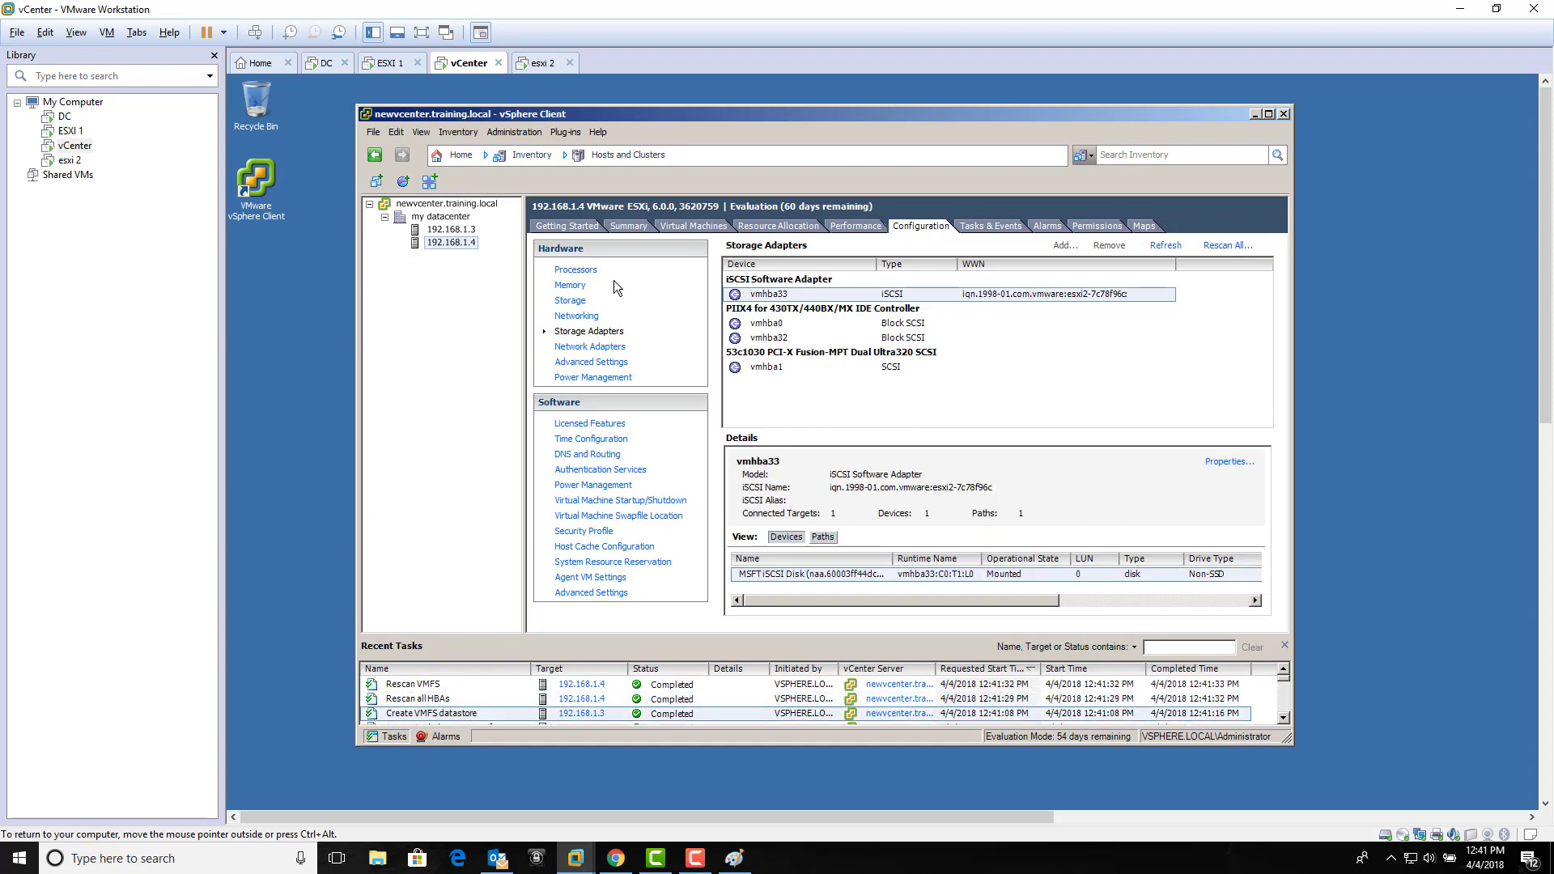
Step: Verify VHD ISCSI (99.75 GB) now appears on 192.168.1.4, comparing with 192.168.1.3's details
click(570, 301)
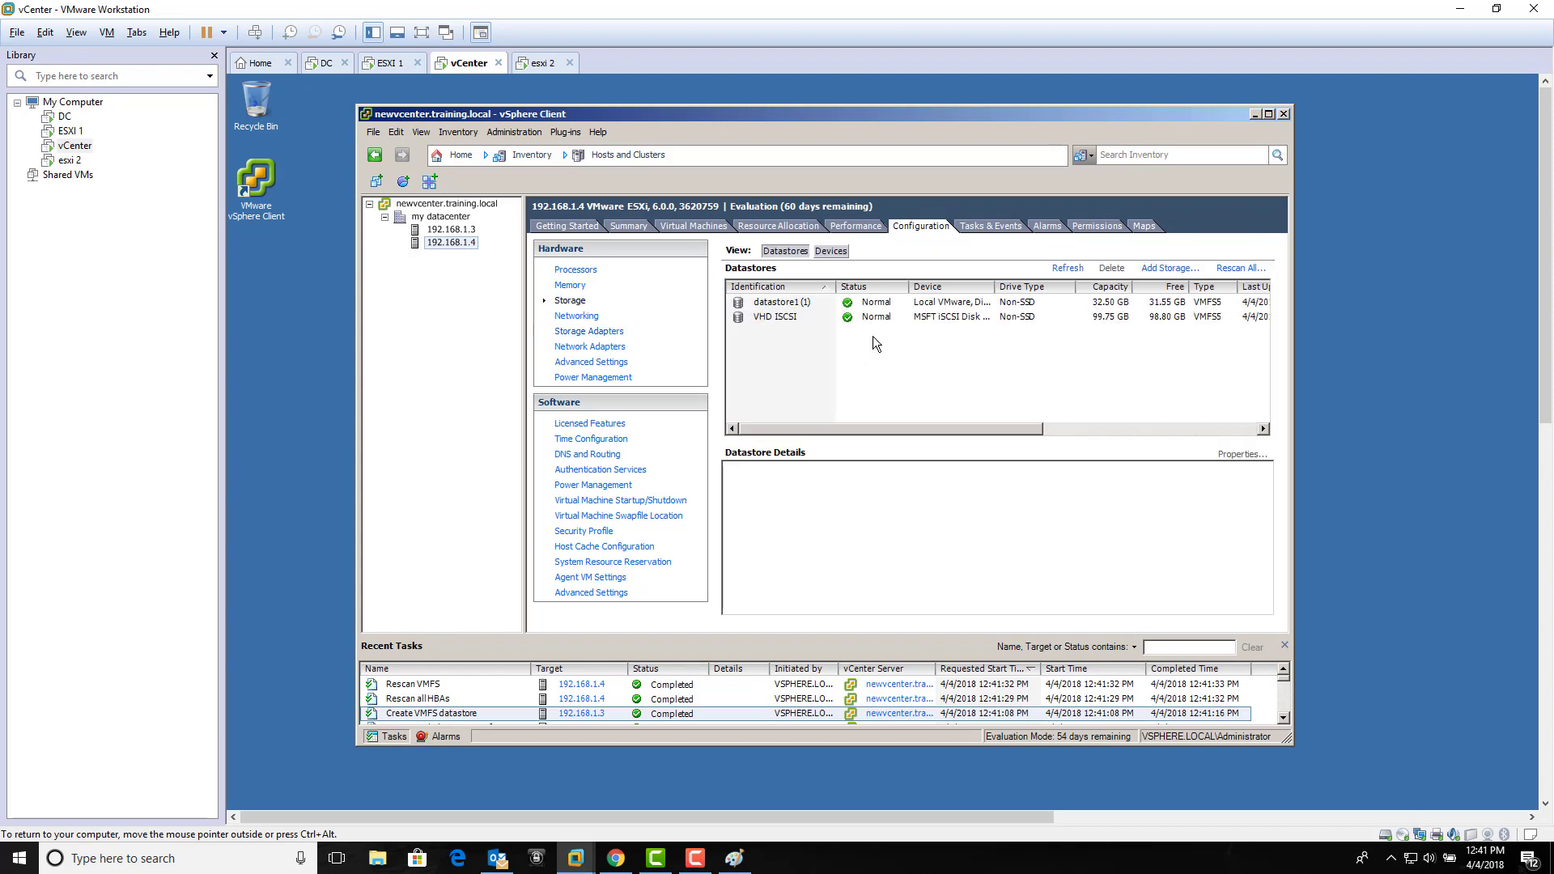
click(890, 316)
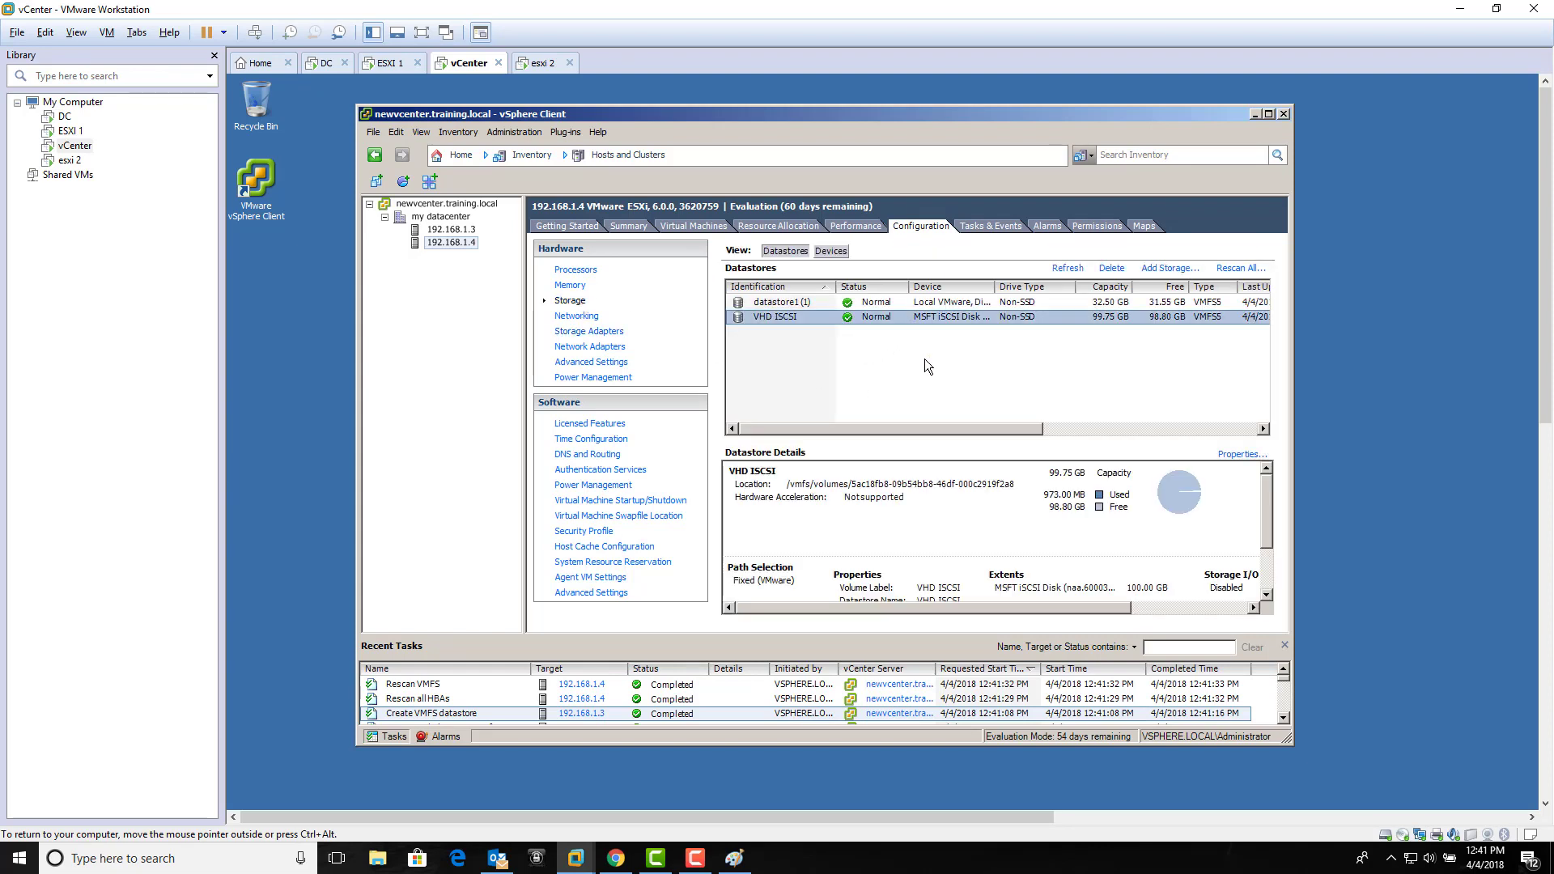
click(924, 359)
click(927, 317)
click(916, 356)
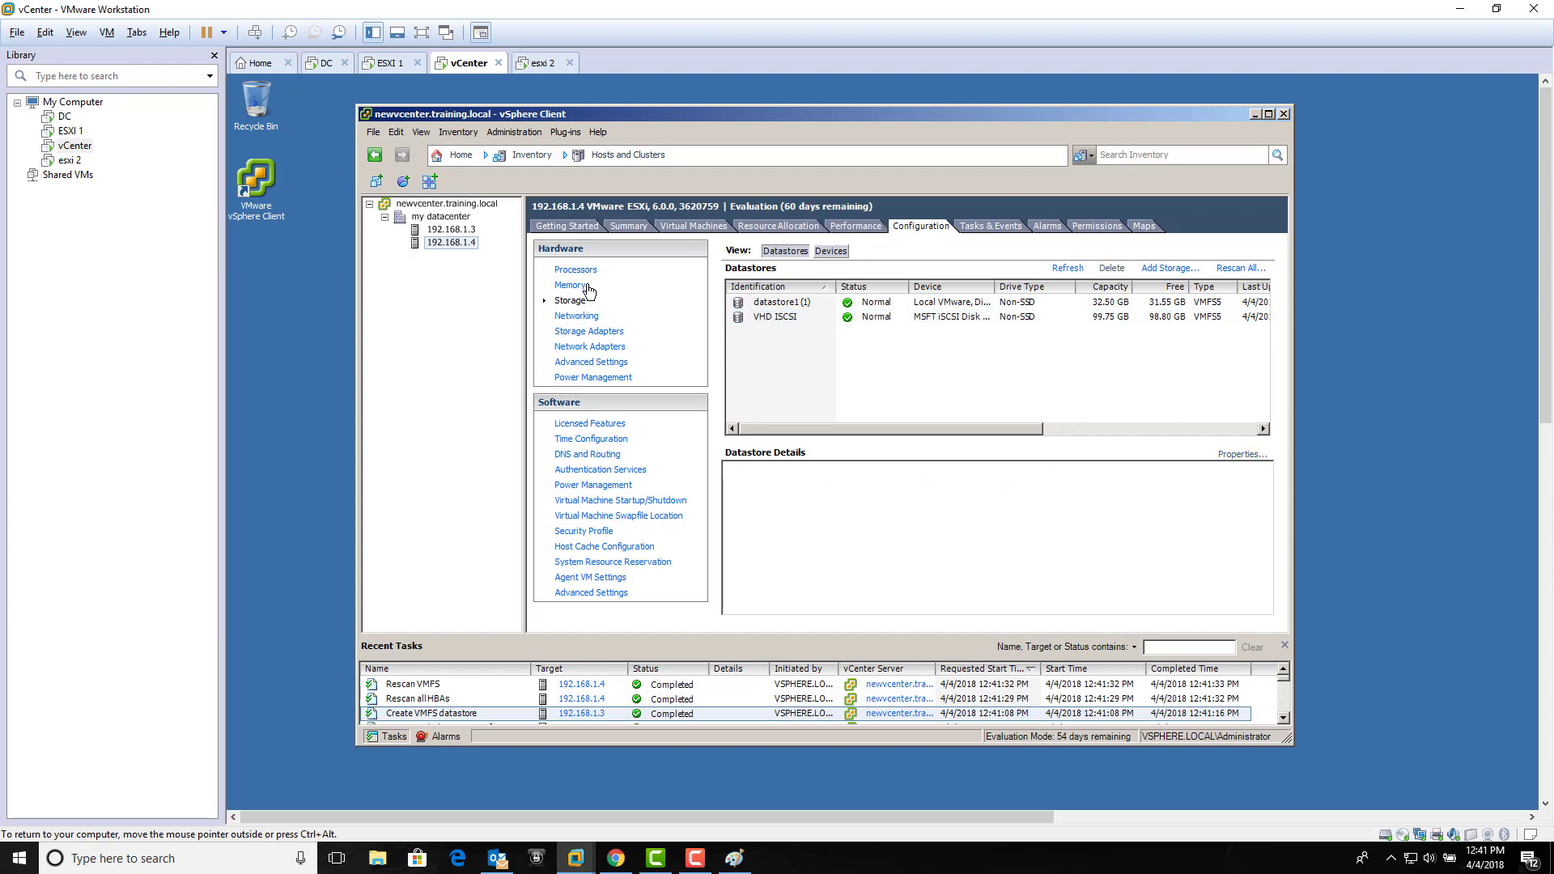
click(451, 229)
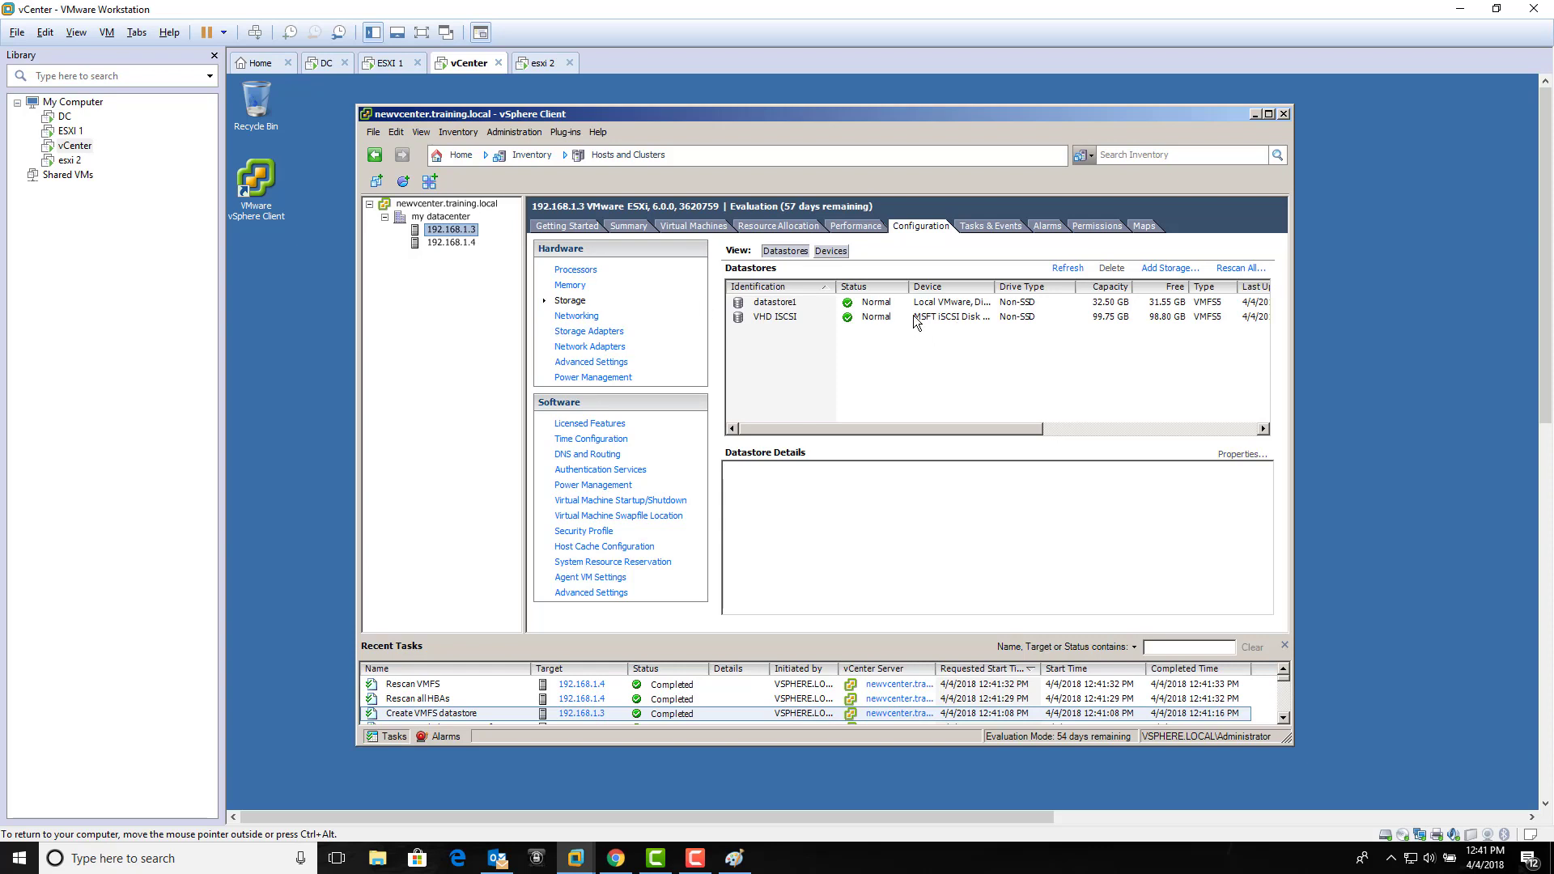
click(915, 319)
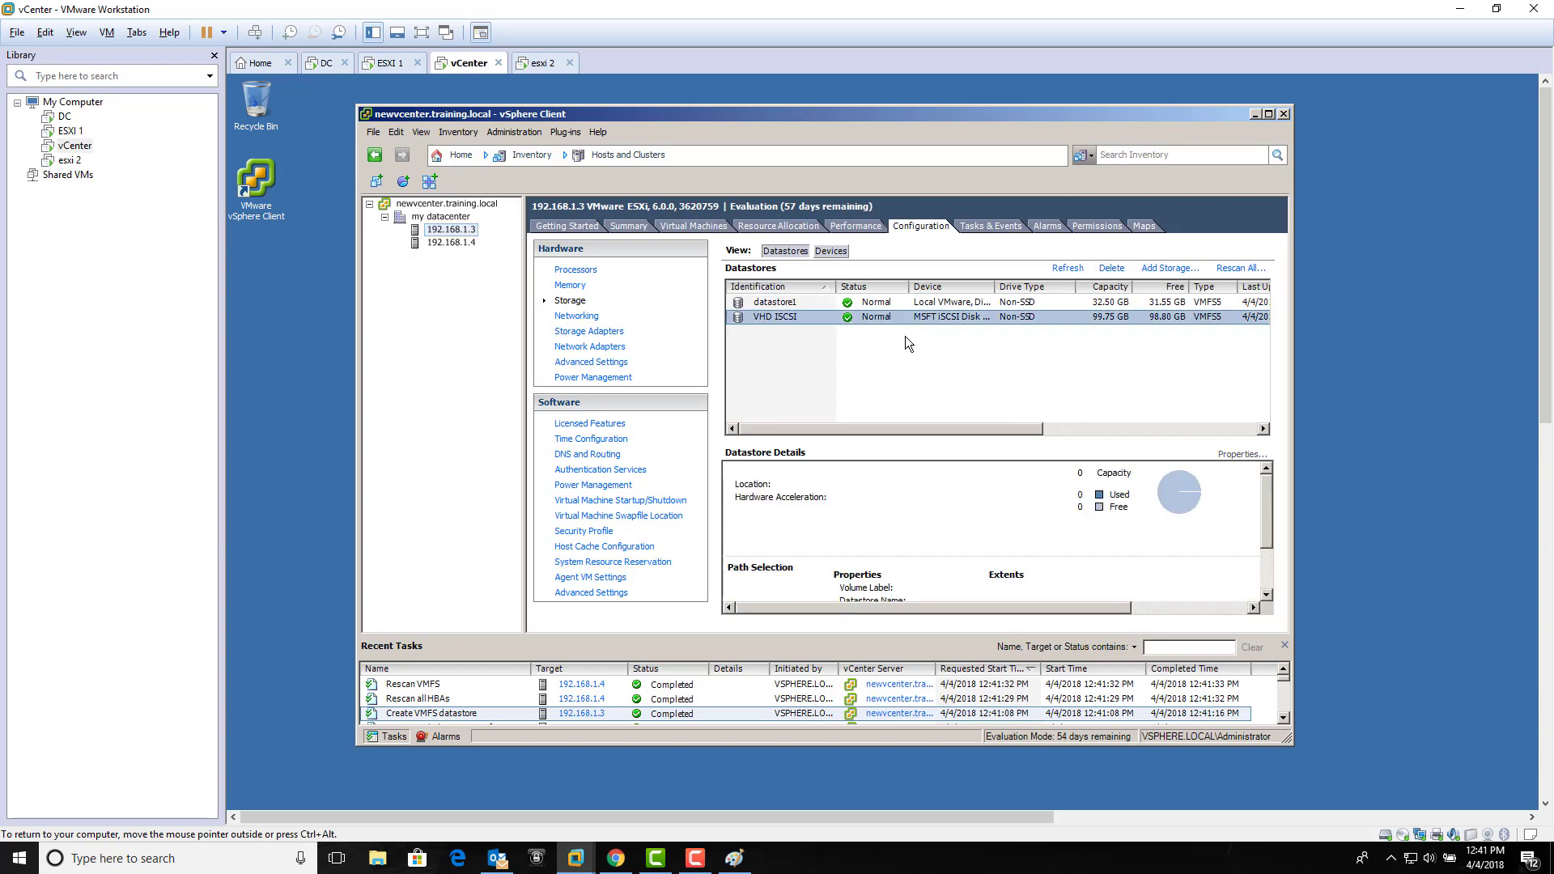
click(459, 245)
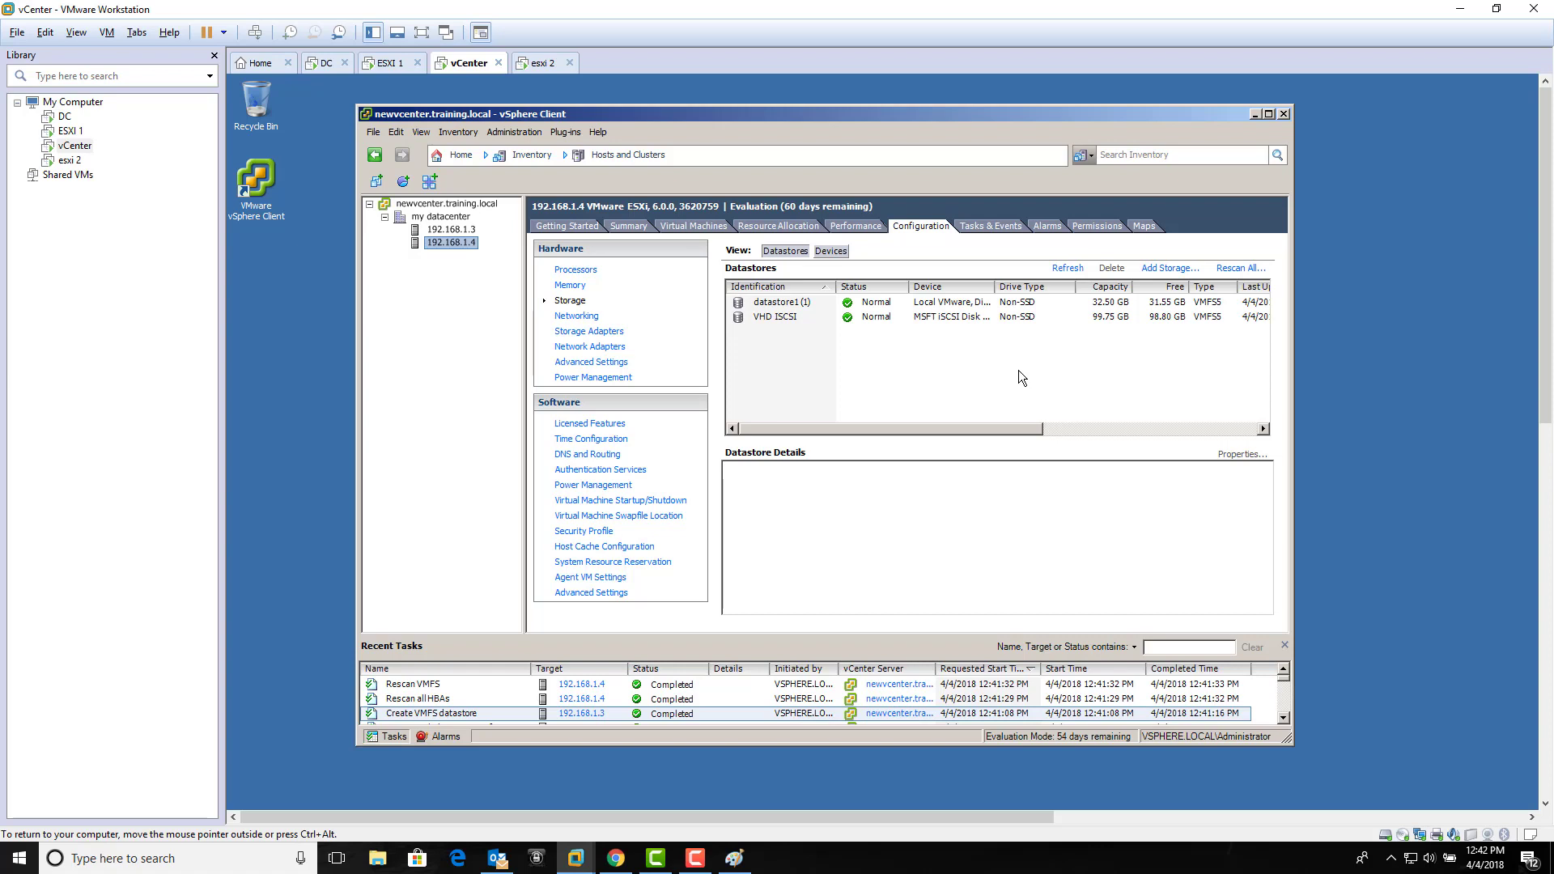
click(957, 317)
click(450, 240)
click(323, 63)
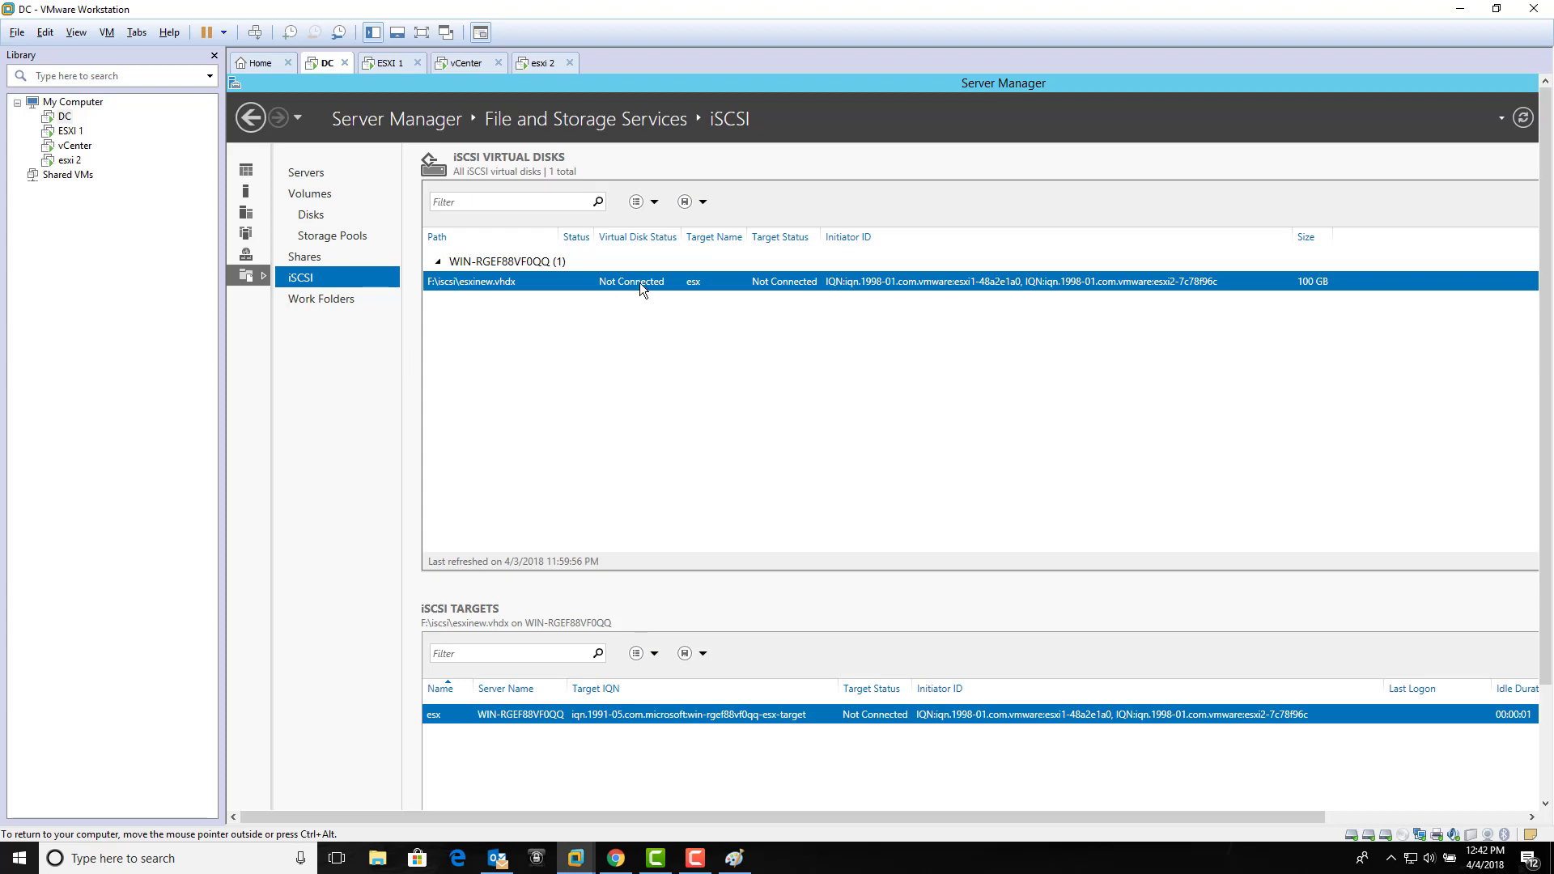
click(466, 64)
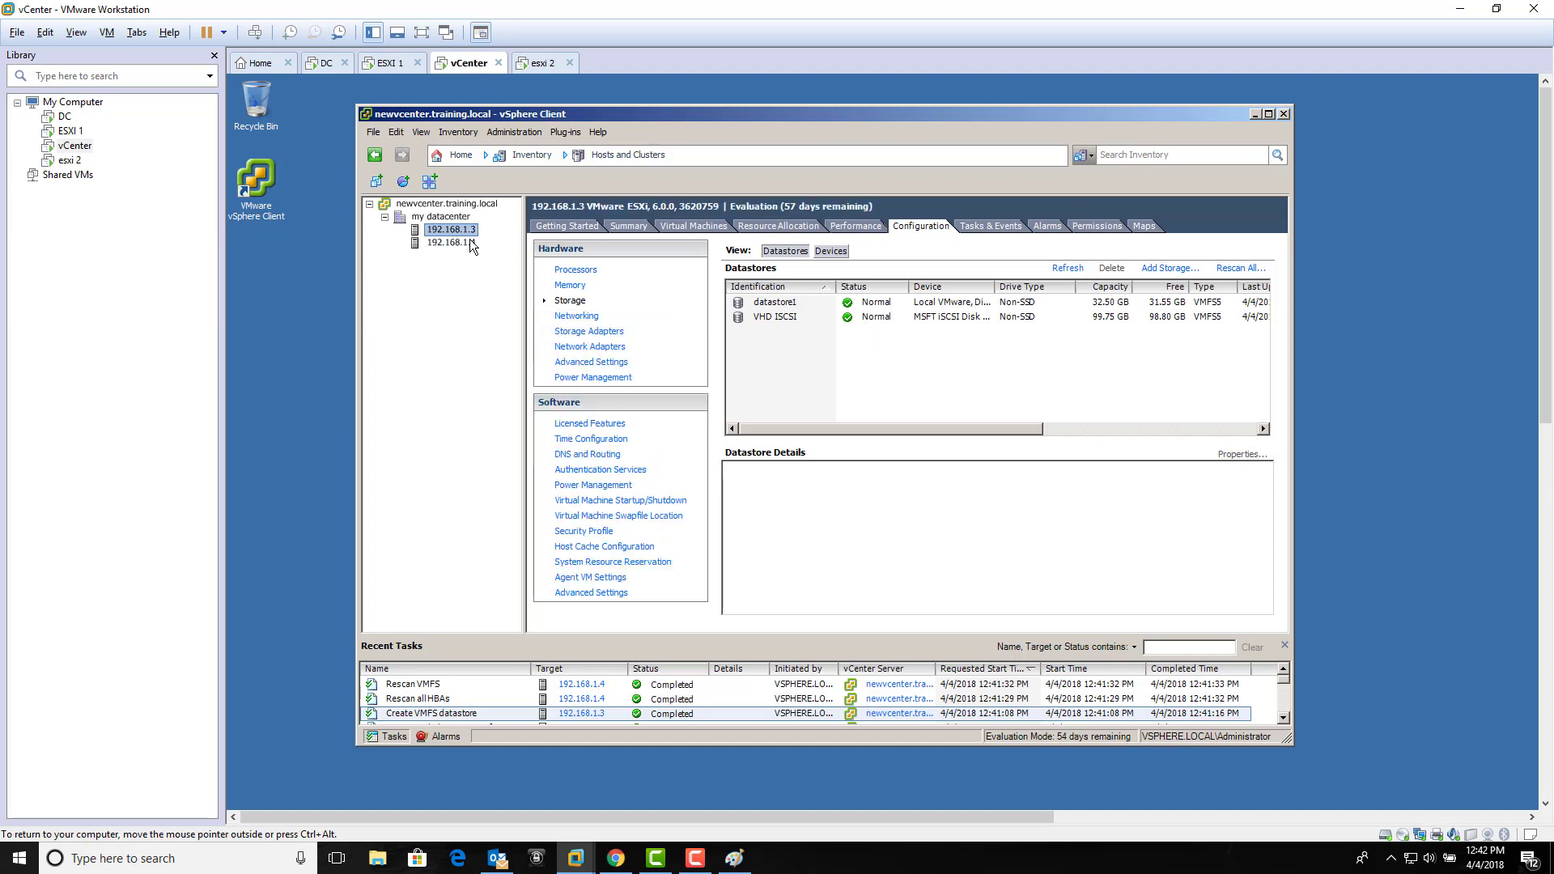
Step: Review 192.168.1.4's vmhba33 network configuration, dynamic discovery and static discovery settings
click(608, 332)
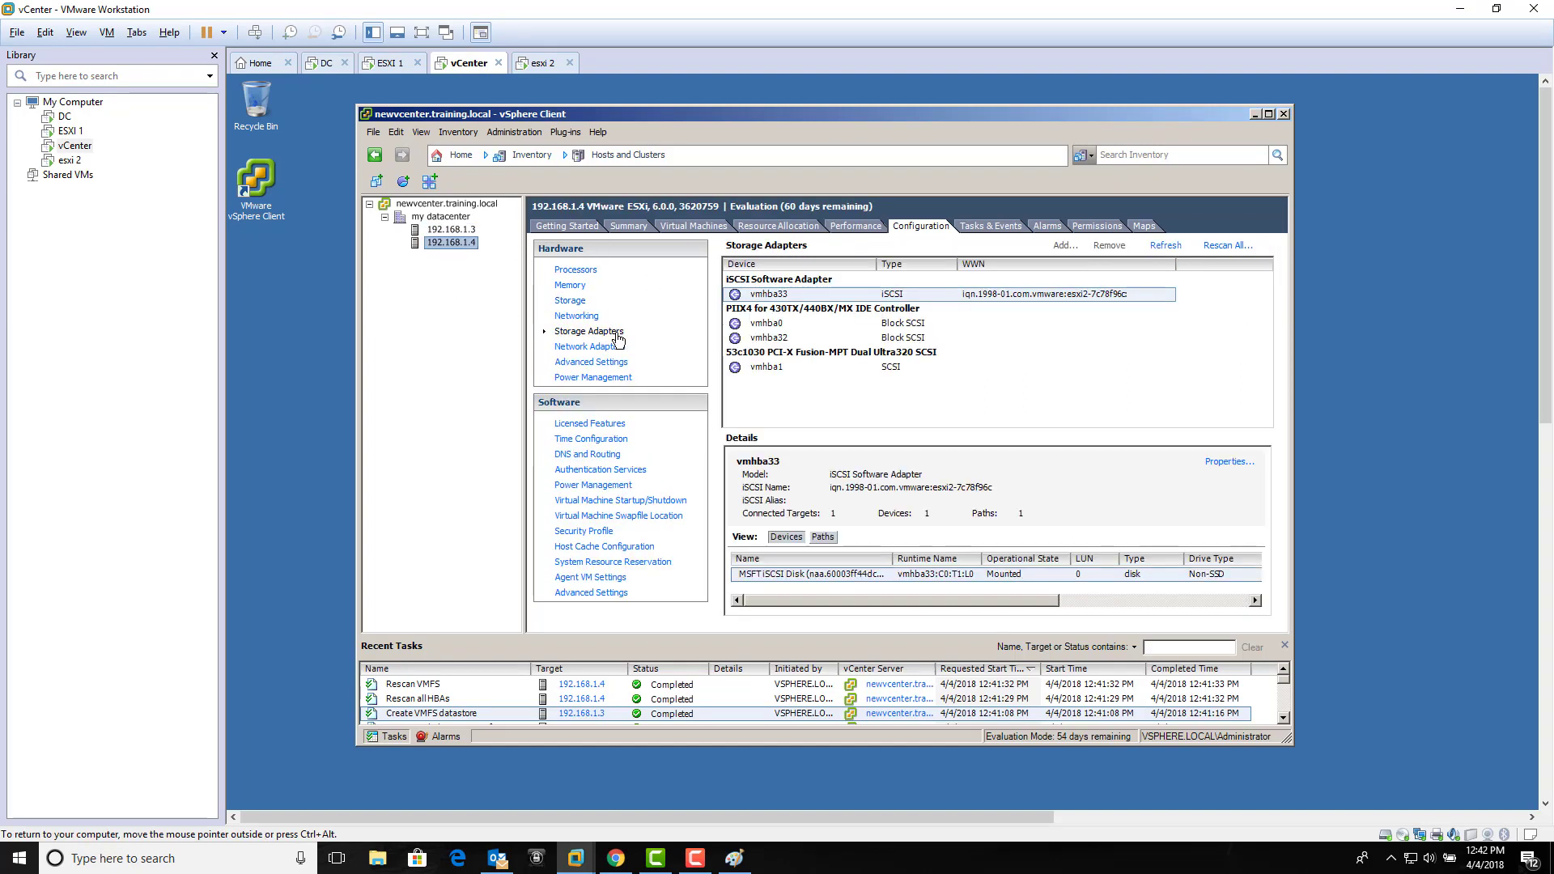
click(1231, 462)
click(712, 219)
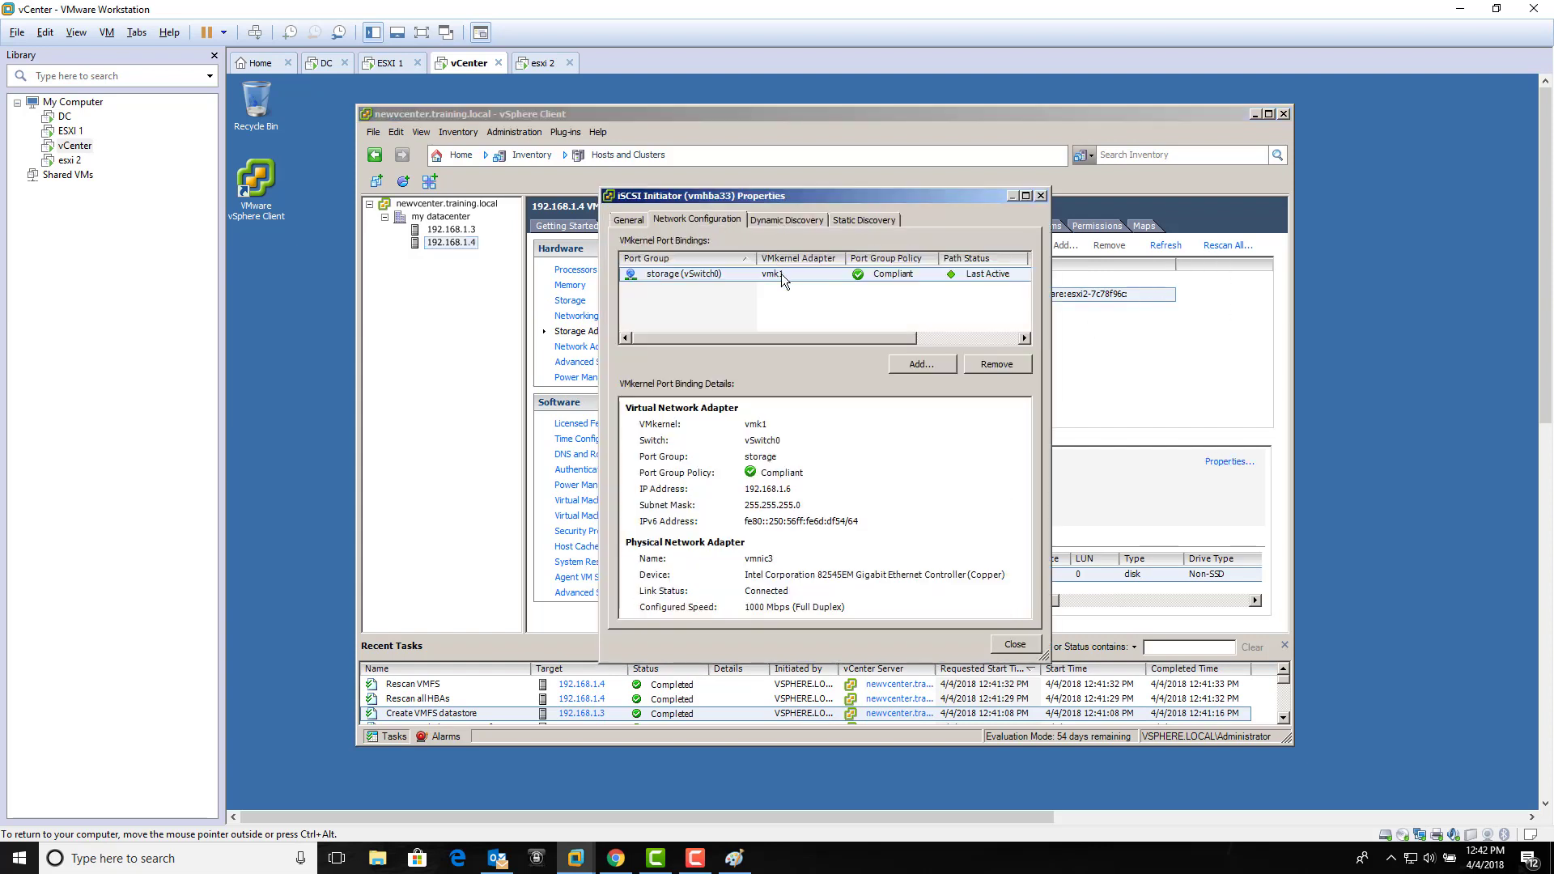
click(789, 220)
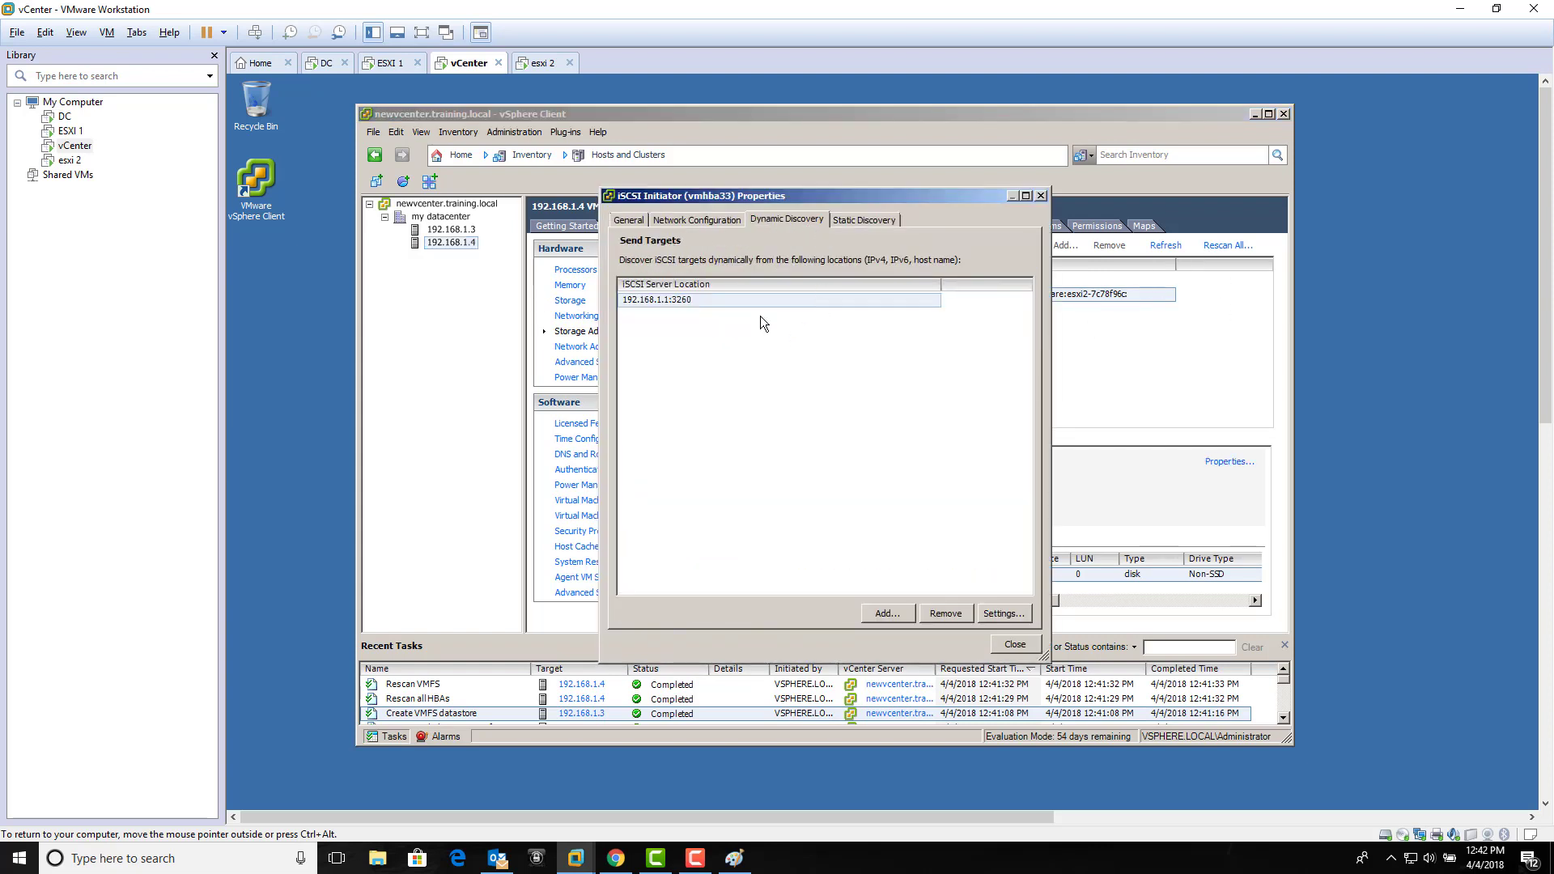
click(861, 219)
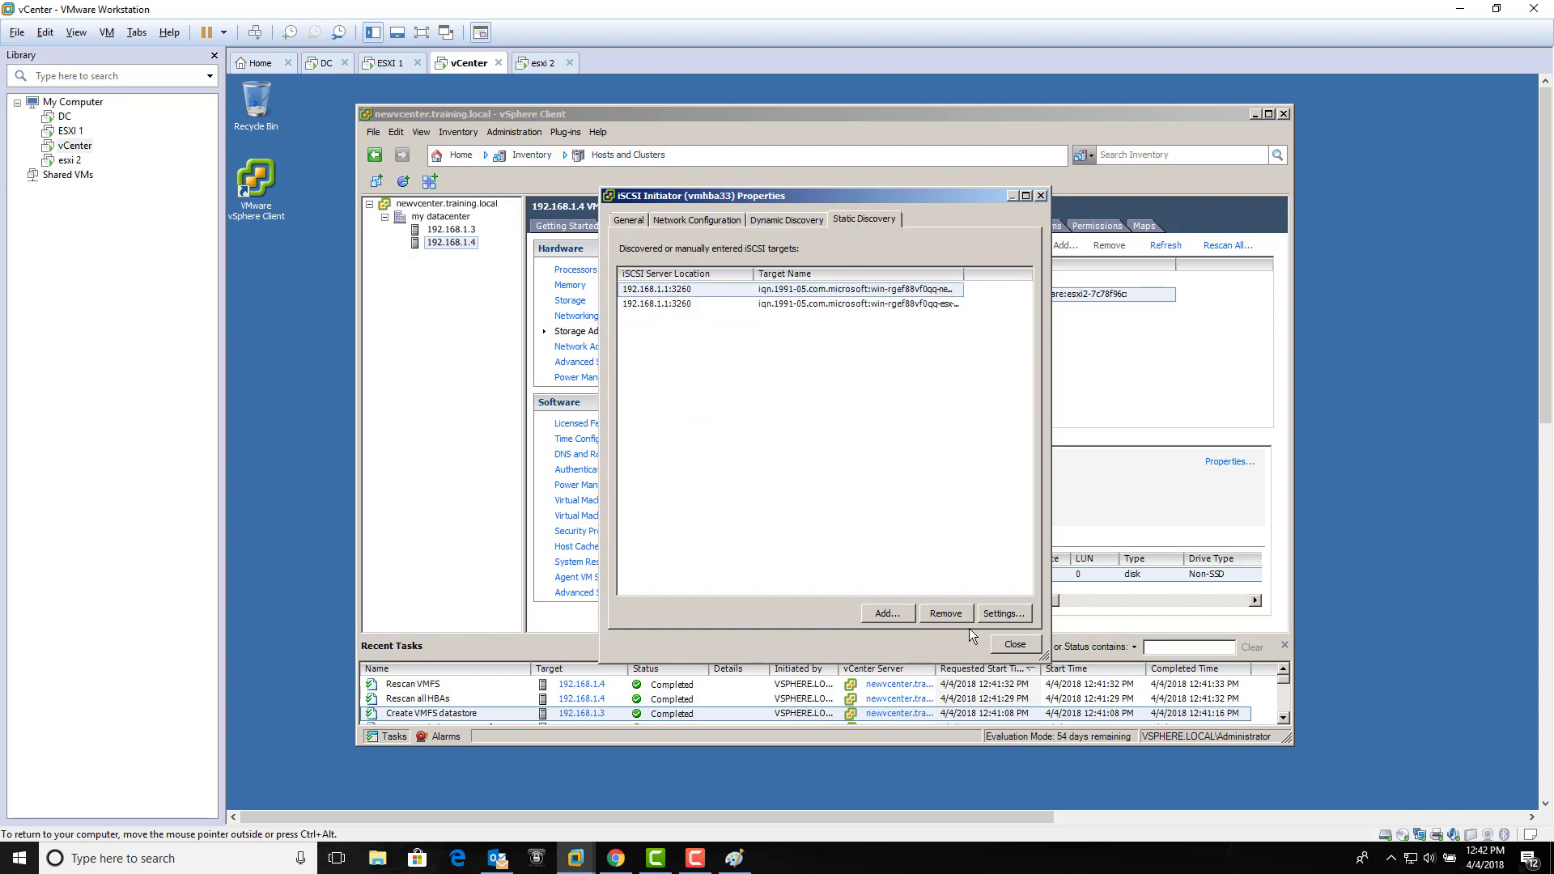
click(1013, 645)
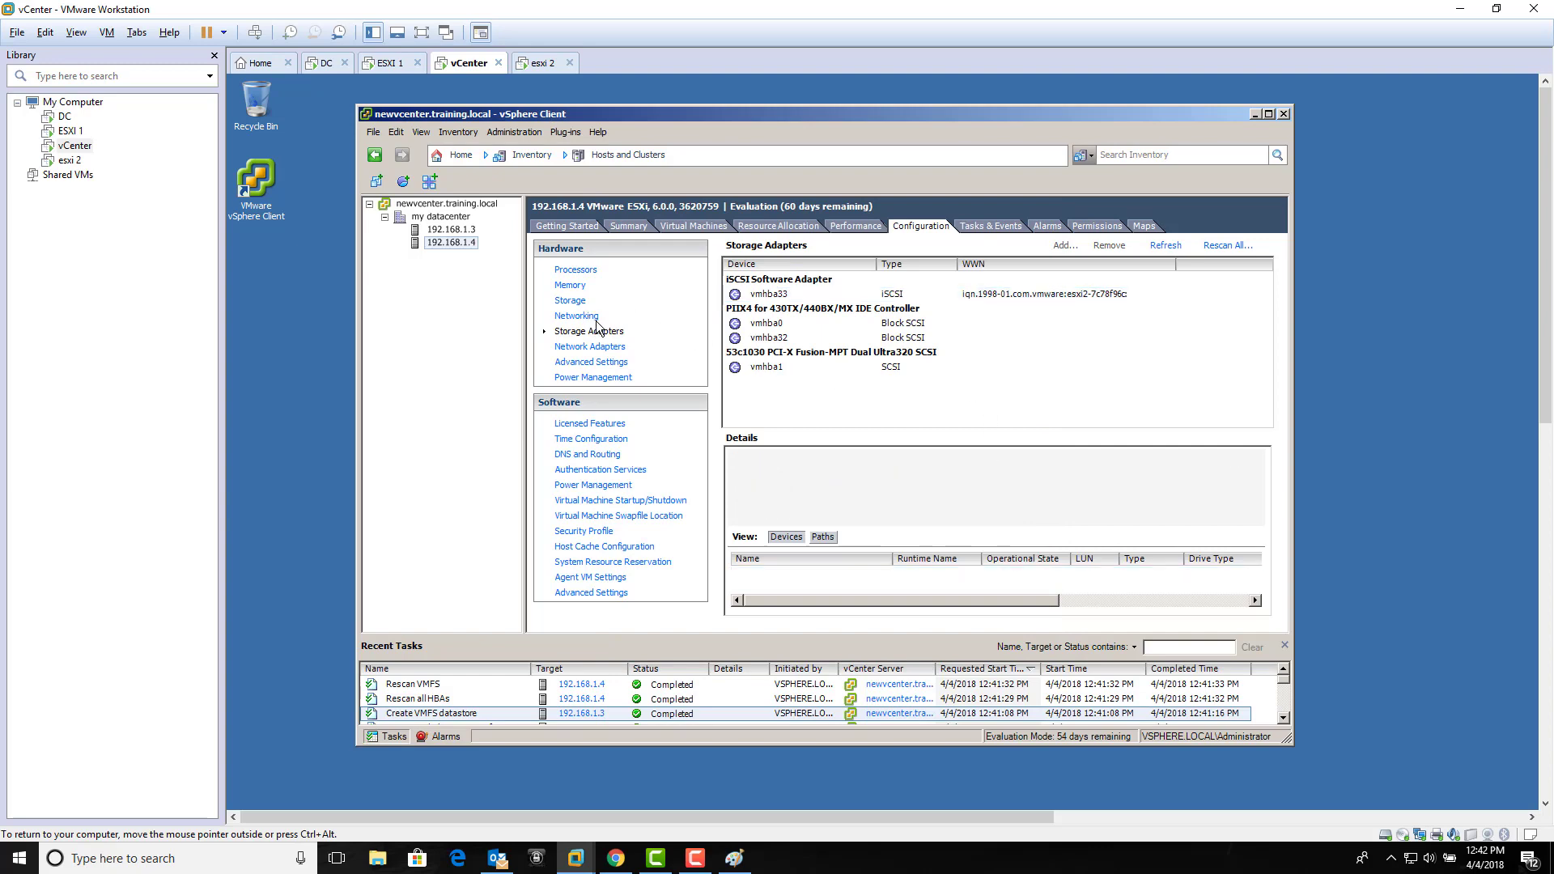
click(323, 63)
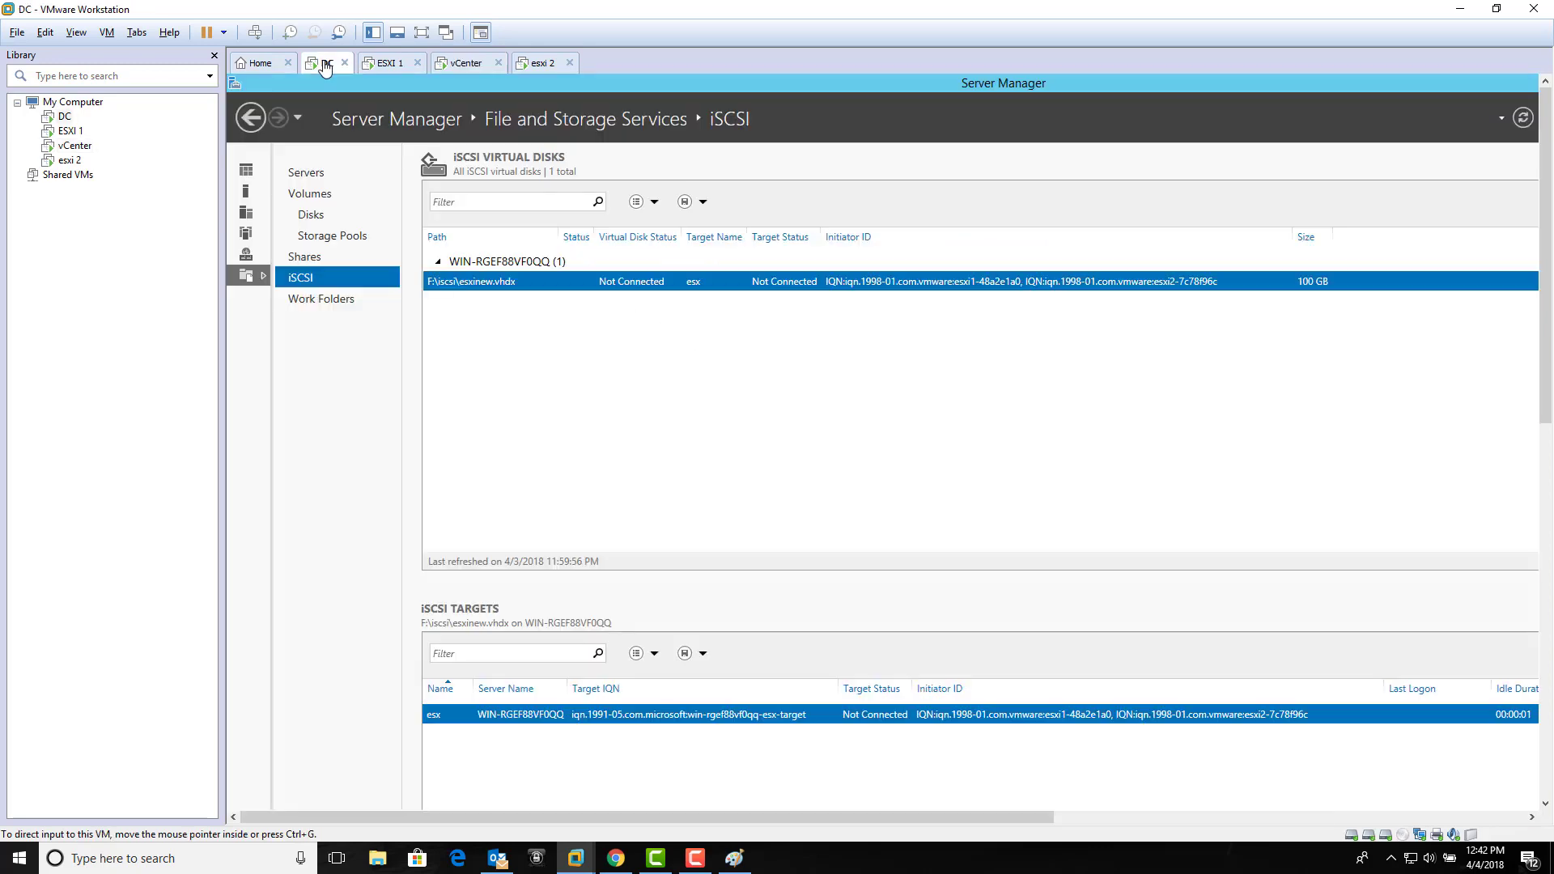
Step: Dismiss the iSCSI virtual disk's context menu unchanged and return to host 192.168.1.4 in vCenter
right_click(498, 282)
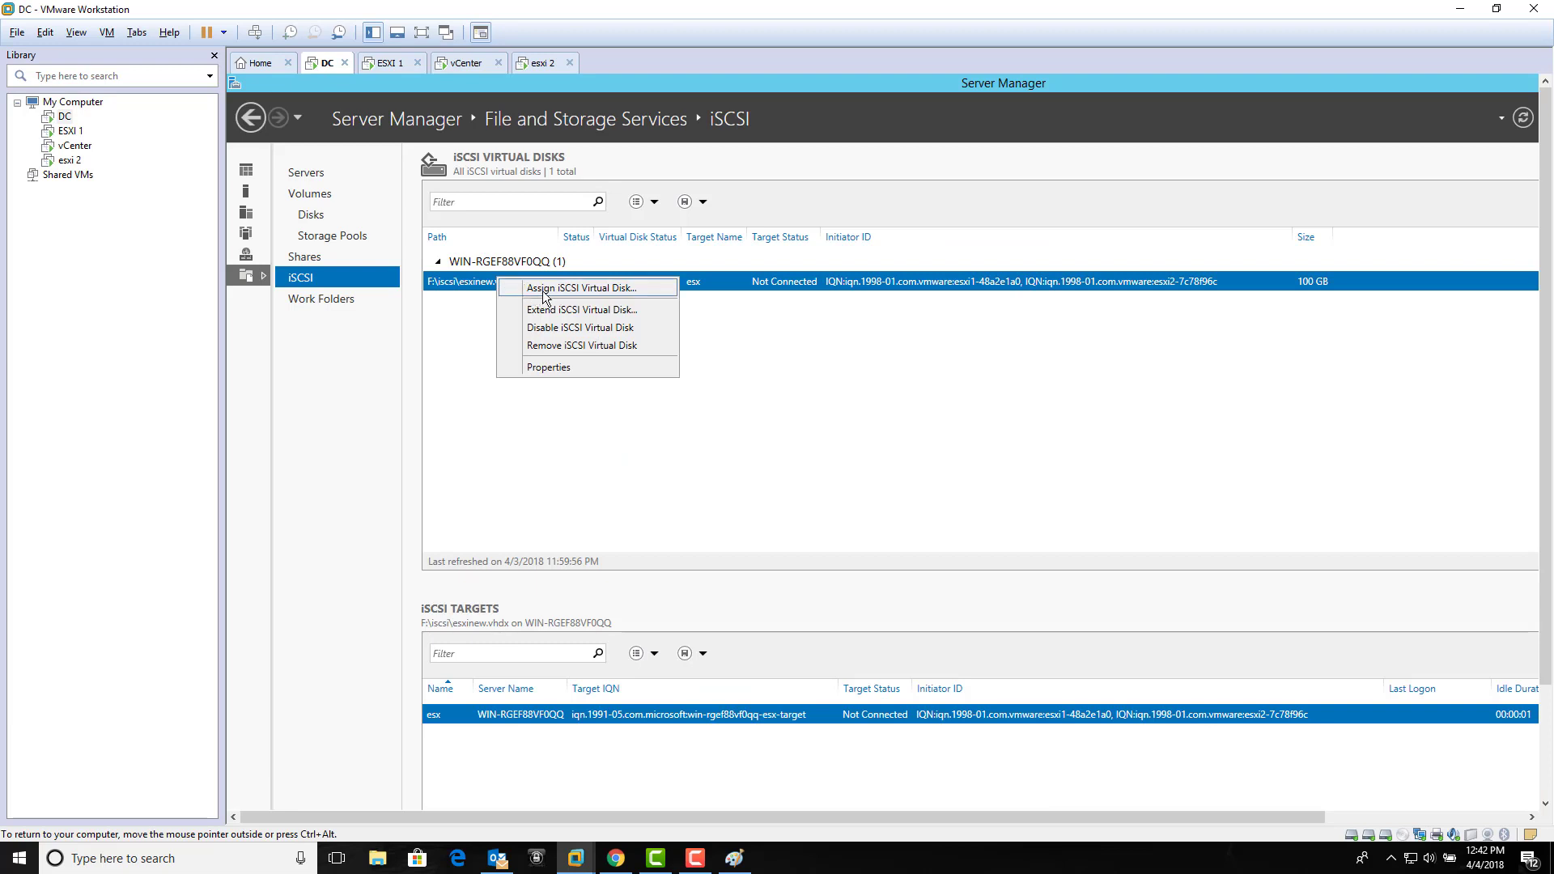
click(744, 376)
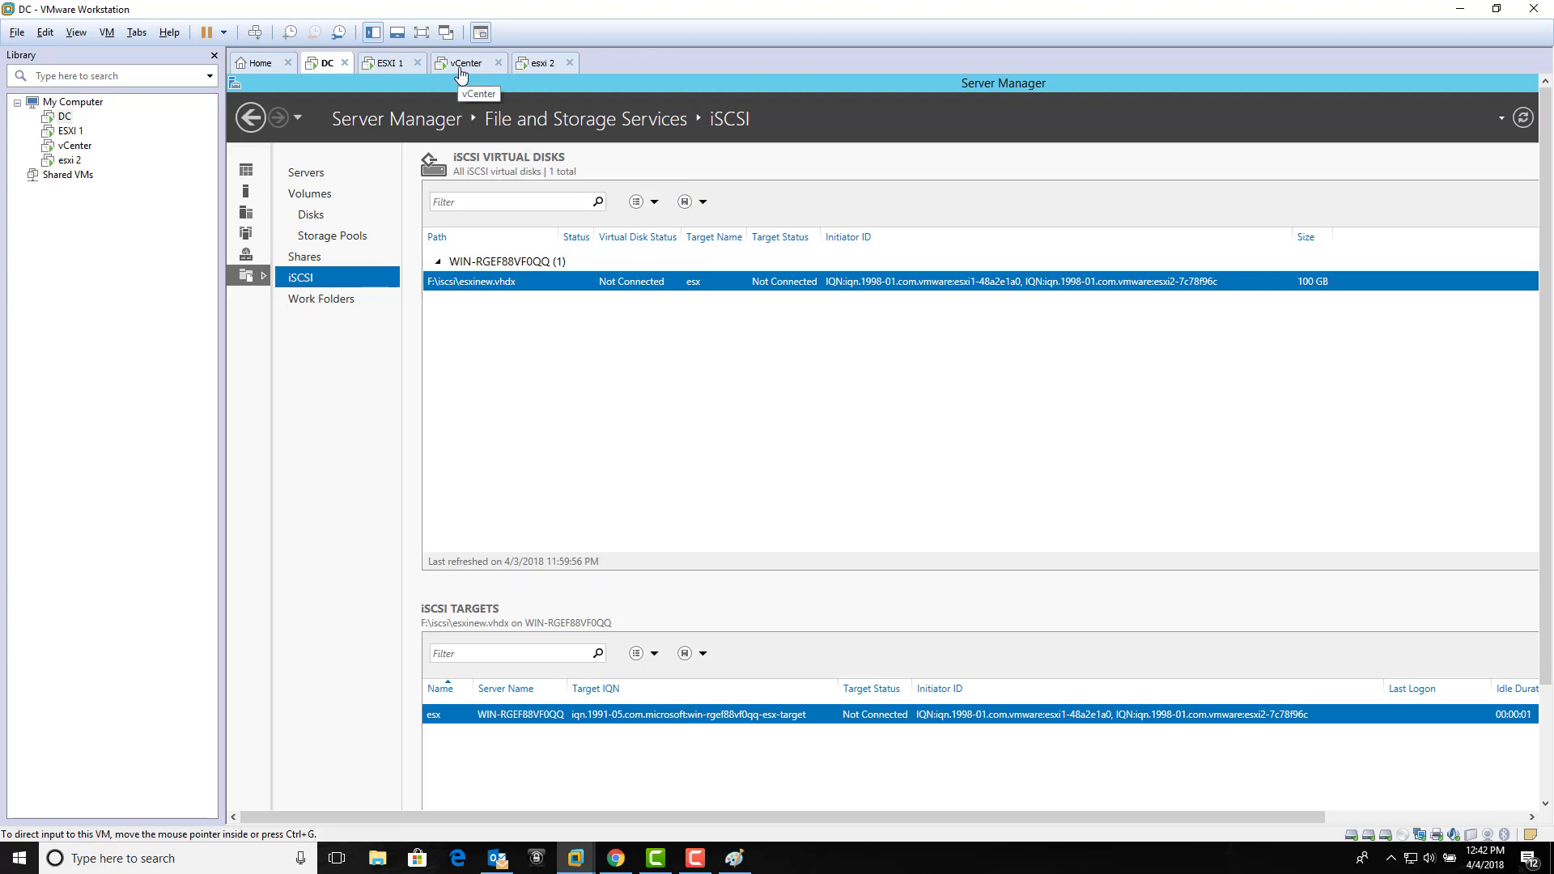
click(461, 70)
click(434, 341)
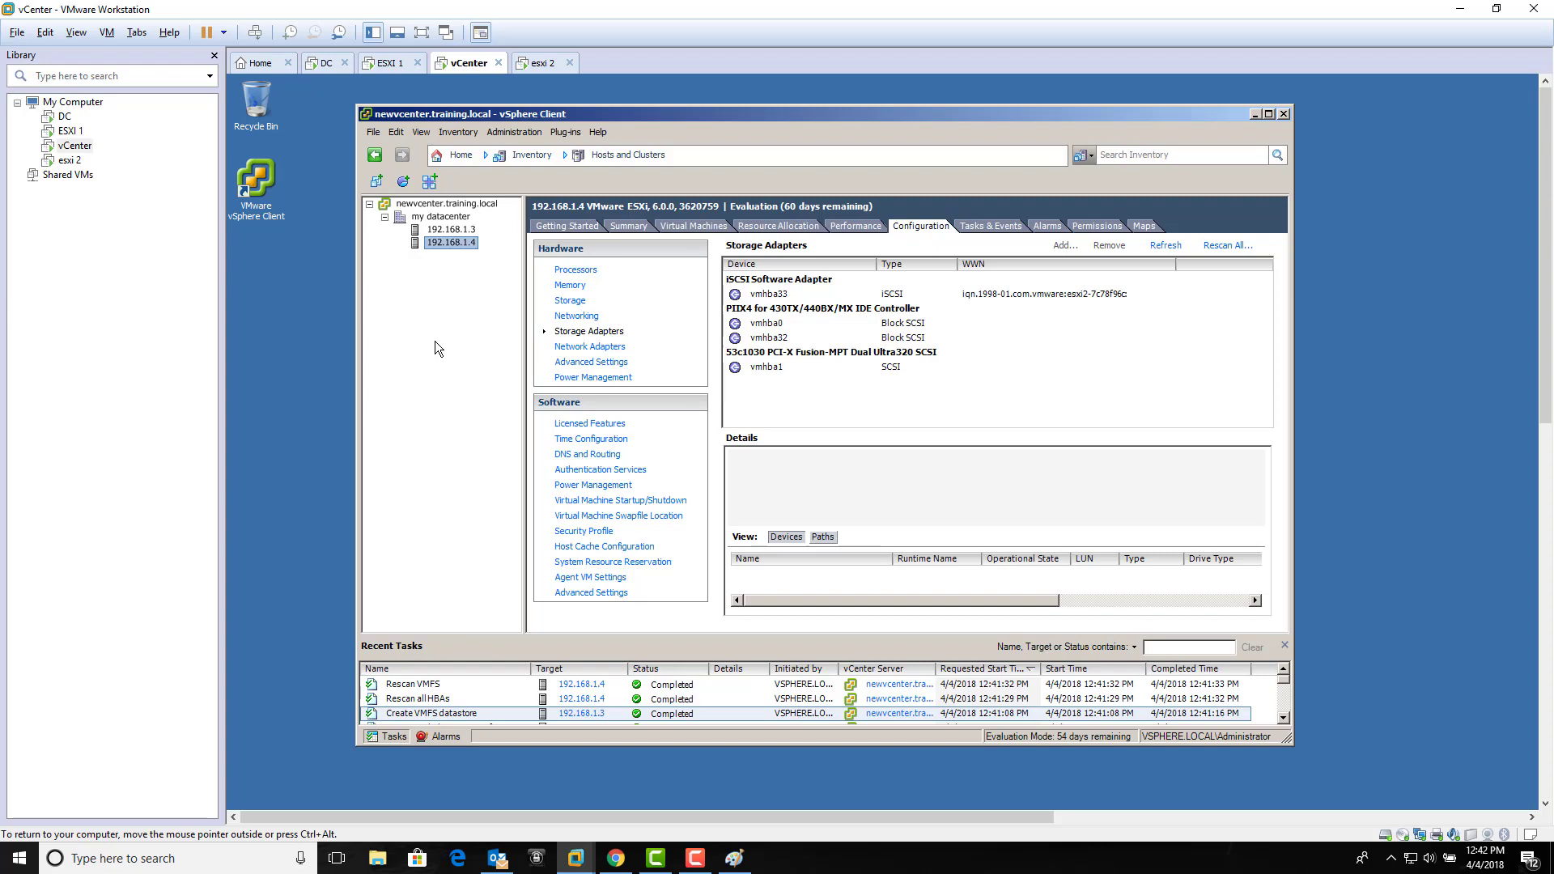
Step: Check host 192.168.1.3's datastores: VHD ISCSI shows 98.80 GB free of 99.75 GB
click(458, 230)
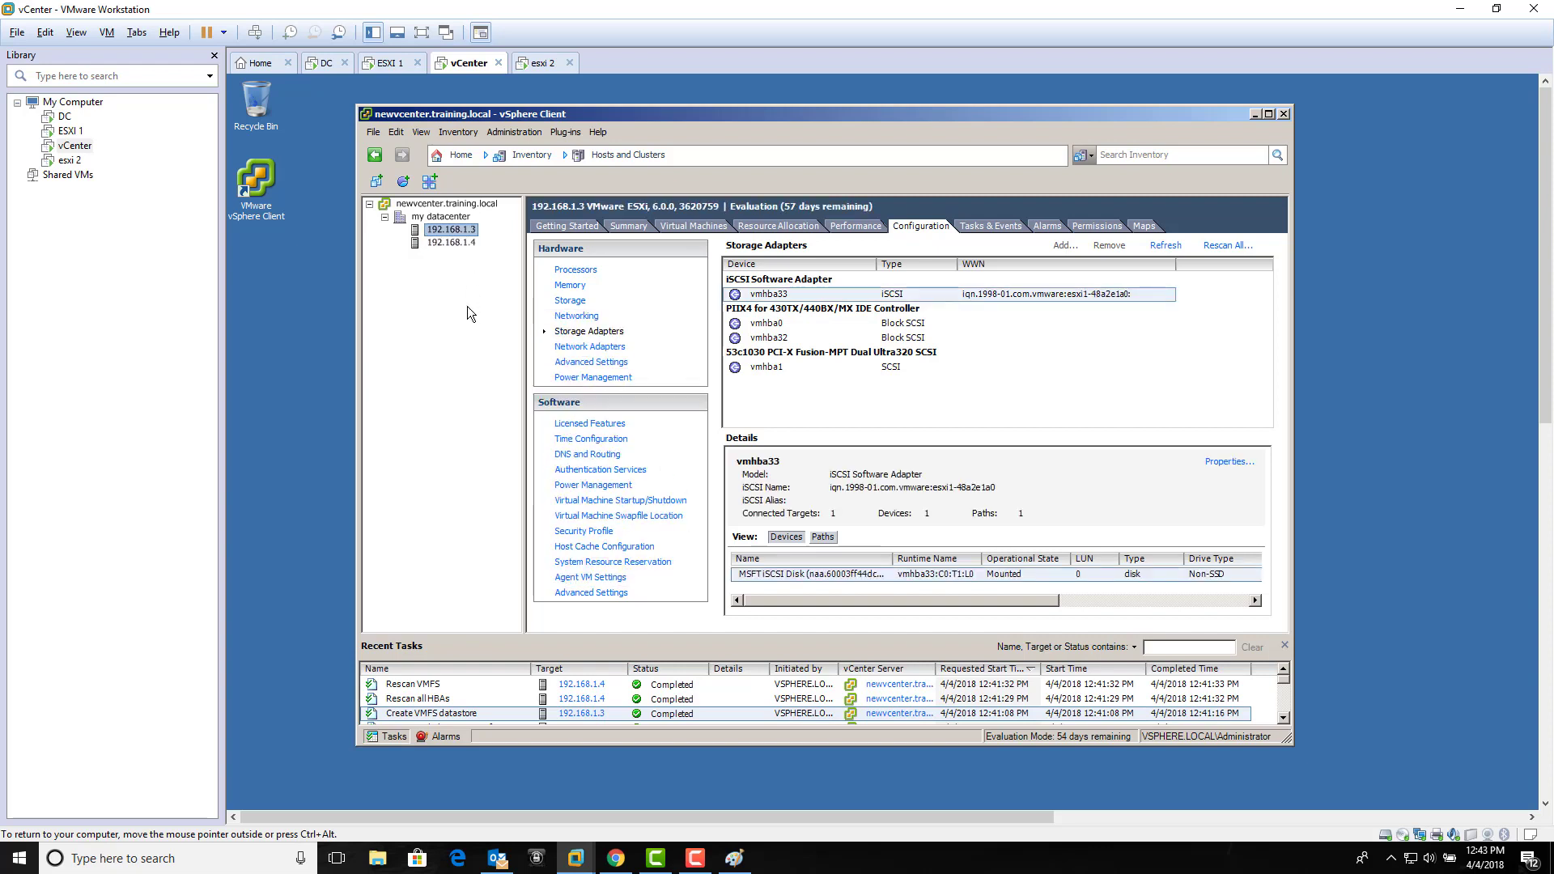
click(587, 303)
click(804, 317)
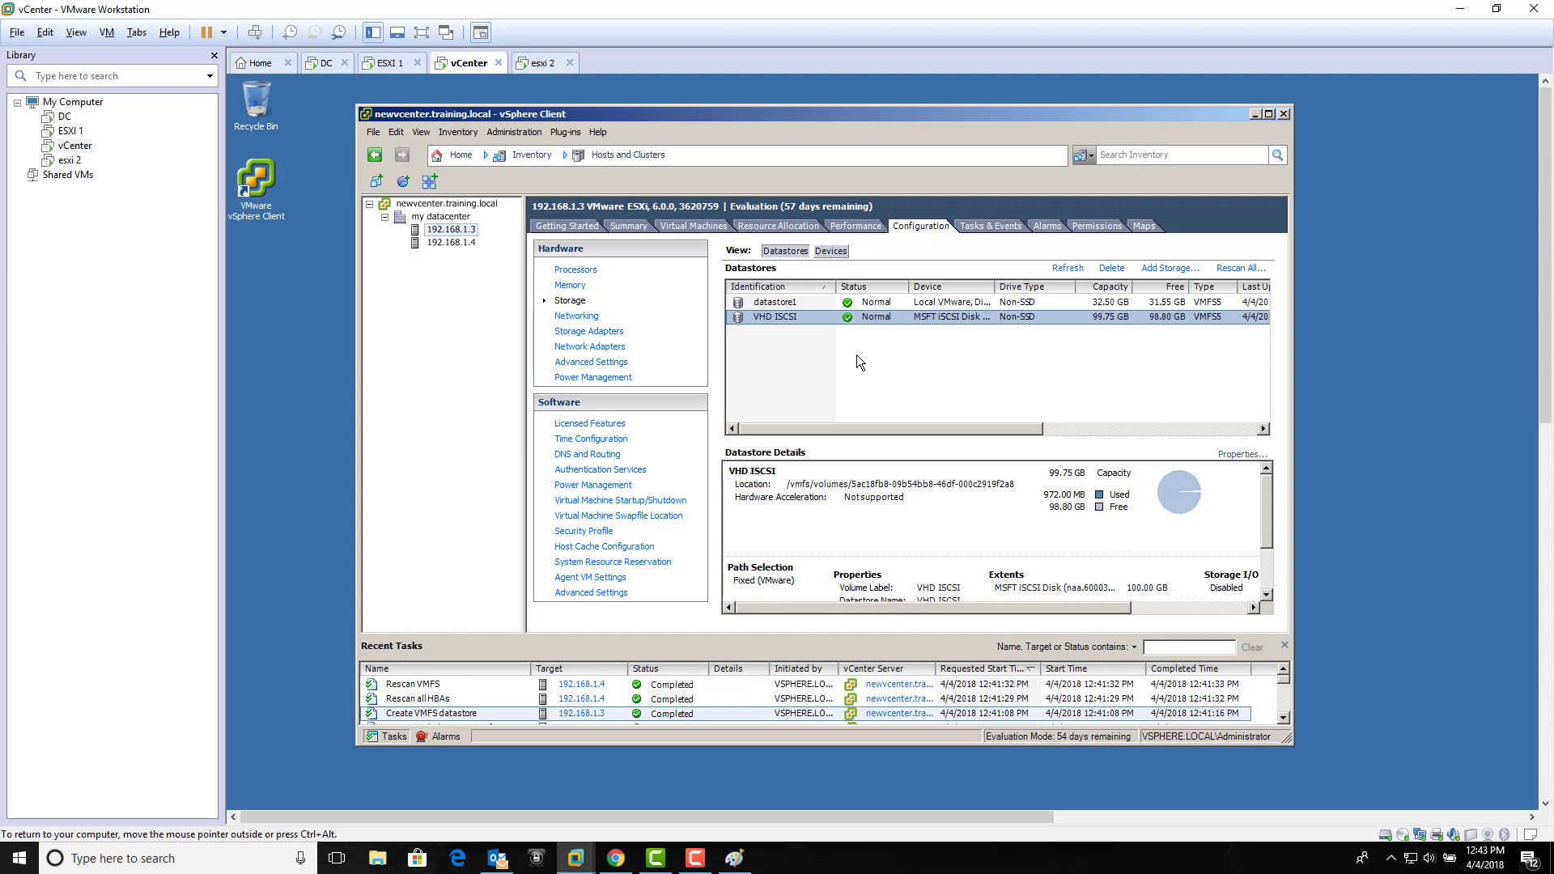
click(856, 361)
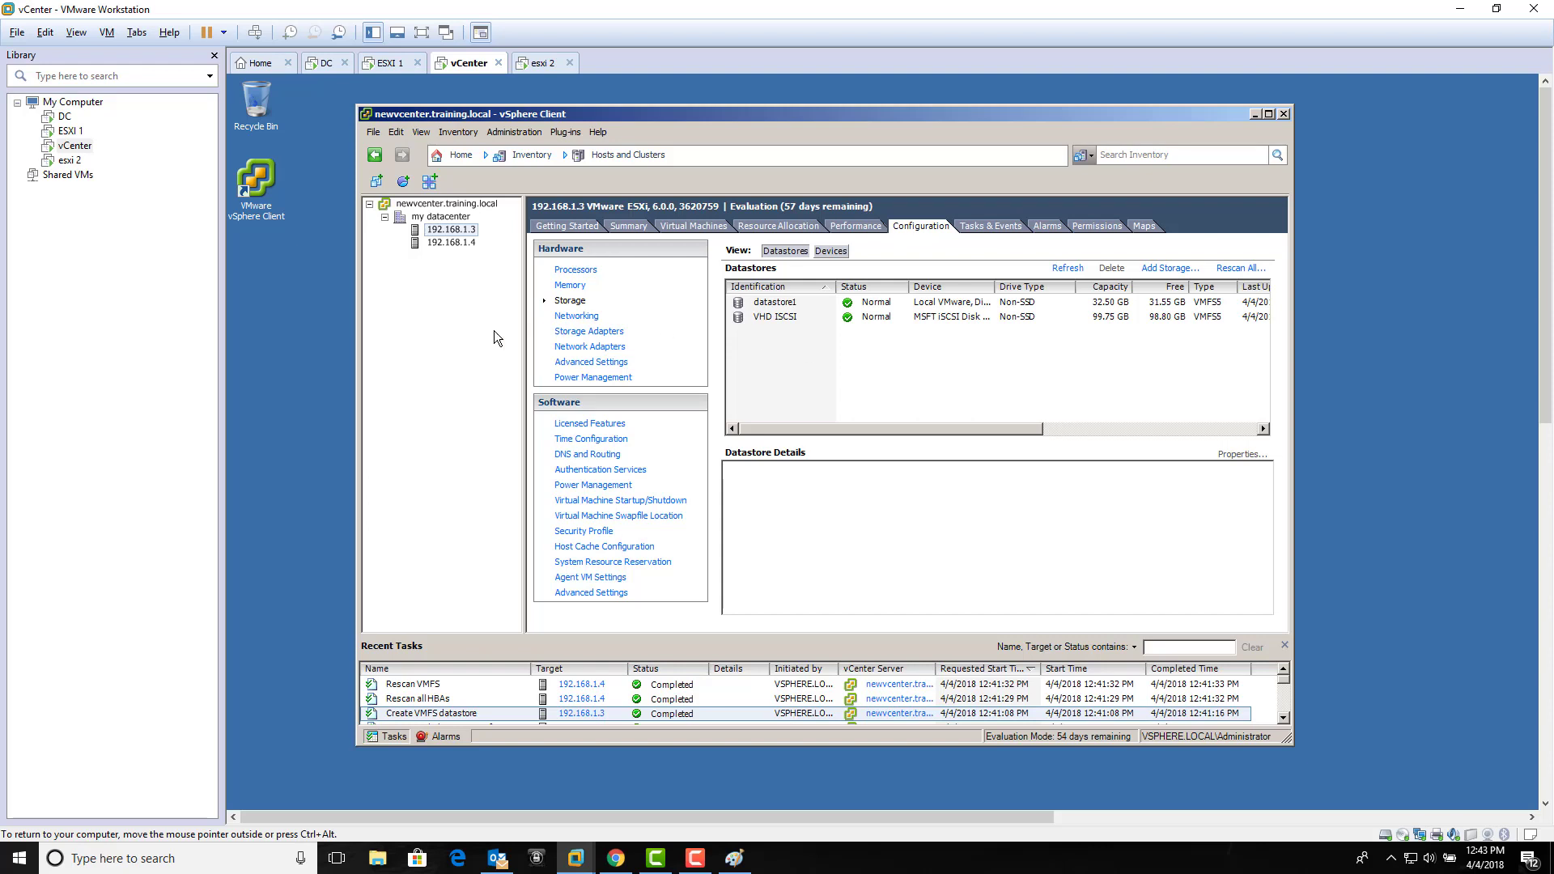
click(448, 343)
Step: Close Server Manager on the DC and relaunch it from the taskbar to its Dashboard
click(325, 63)
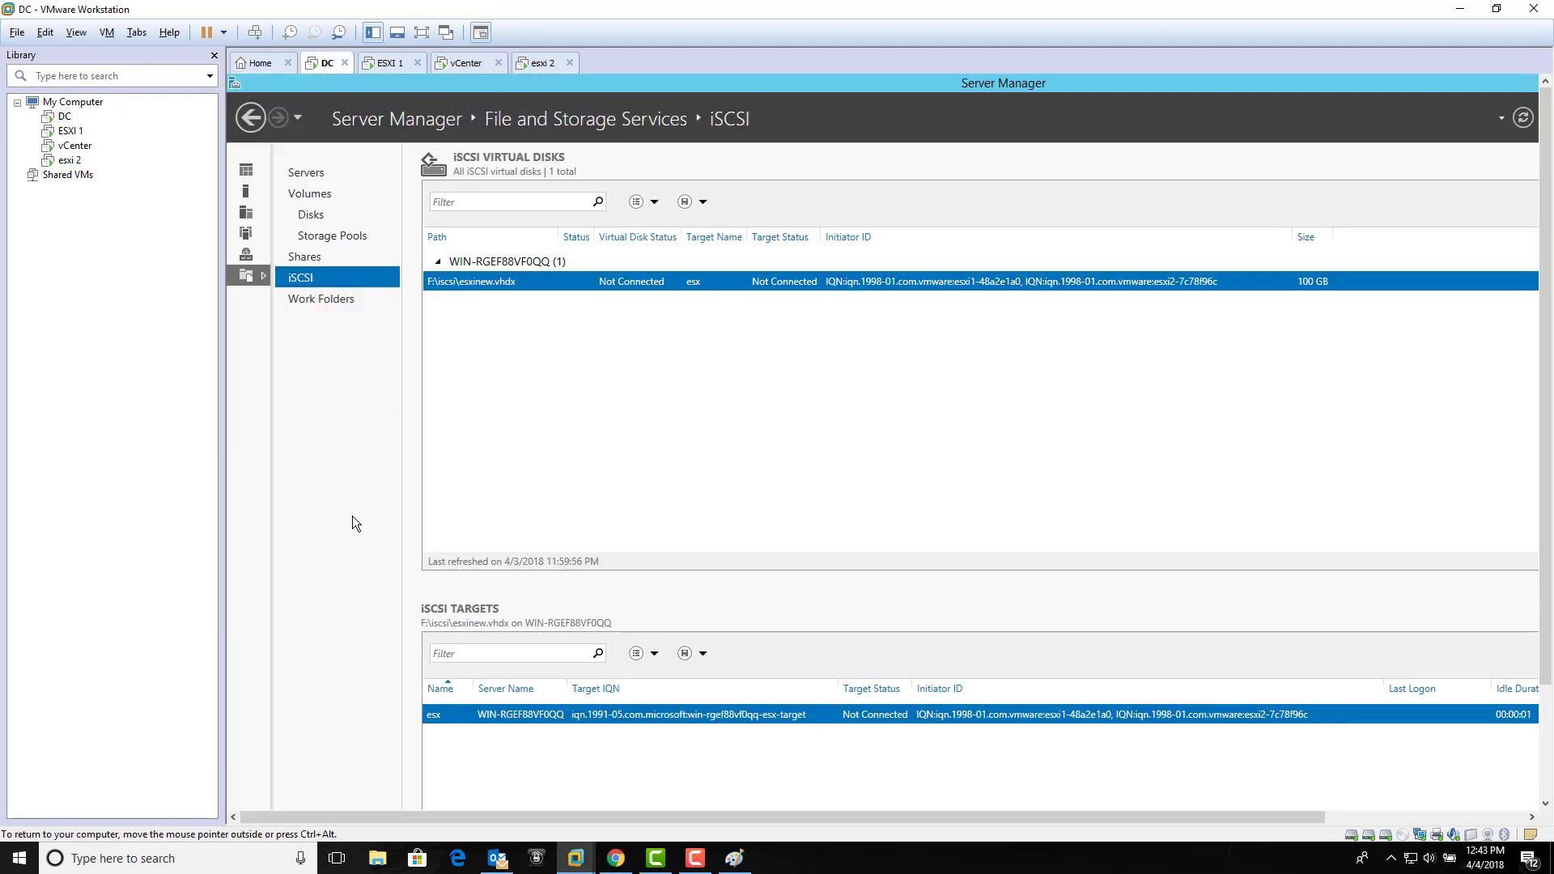
double_click(1326, 84)
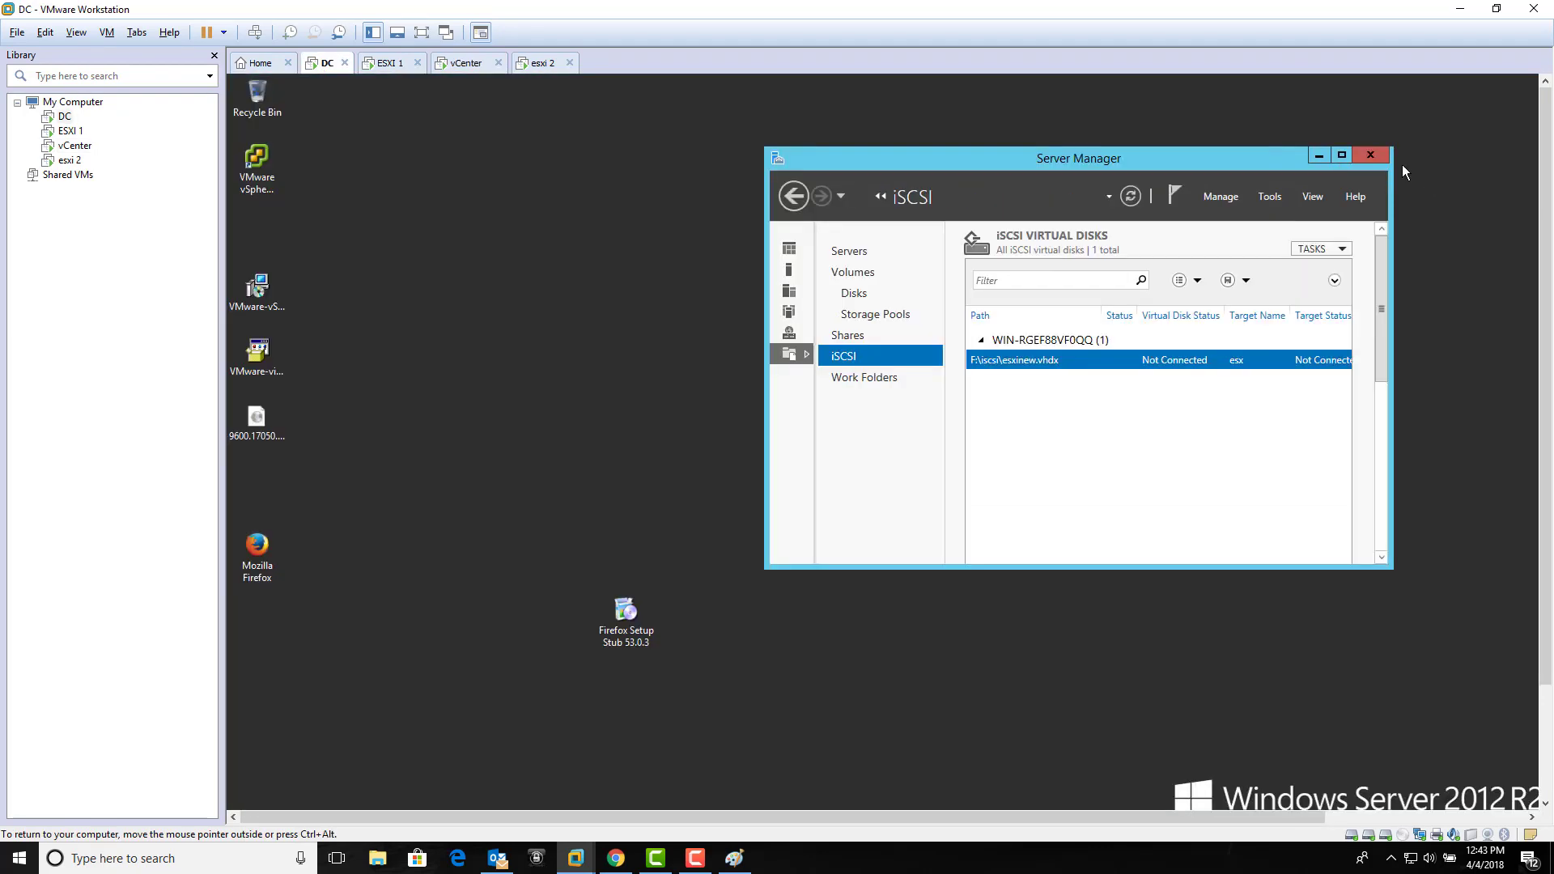
click(1370, 156)
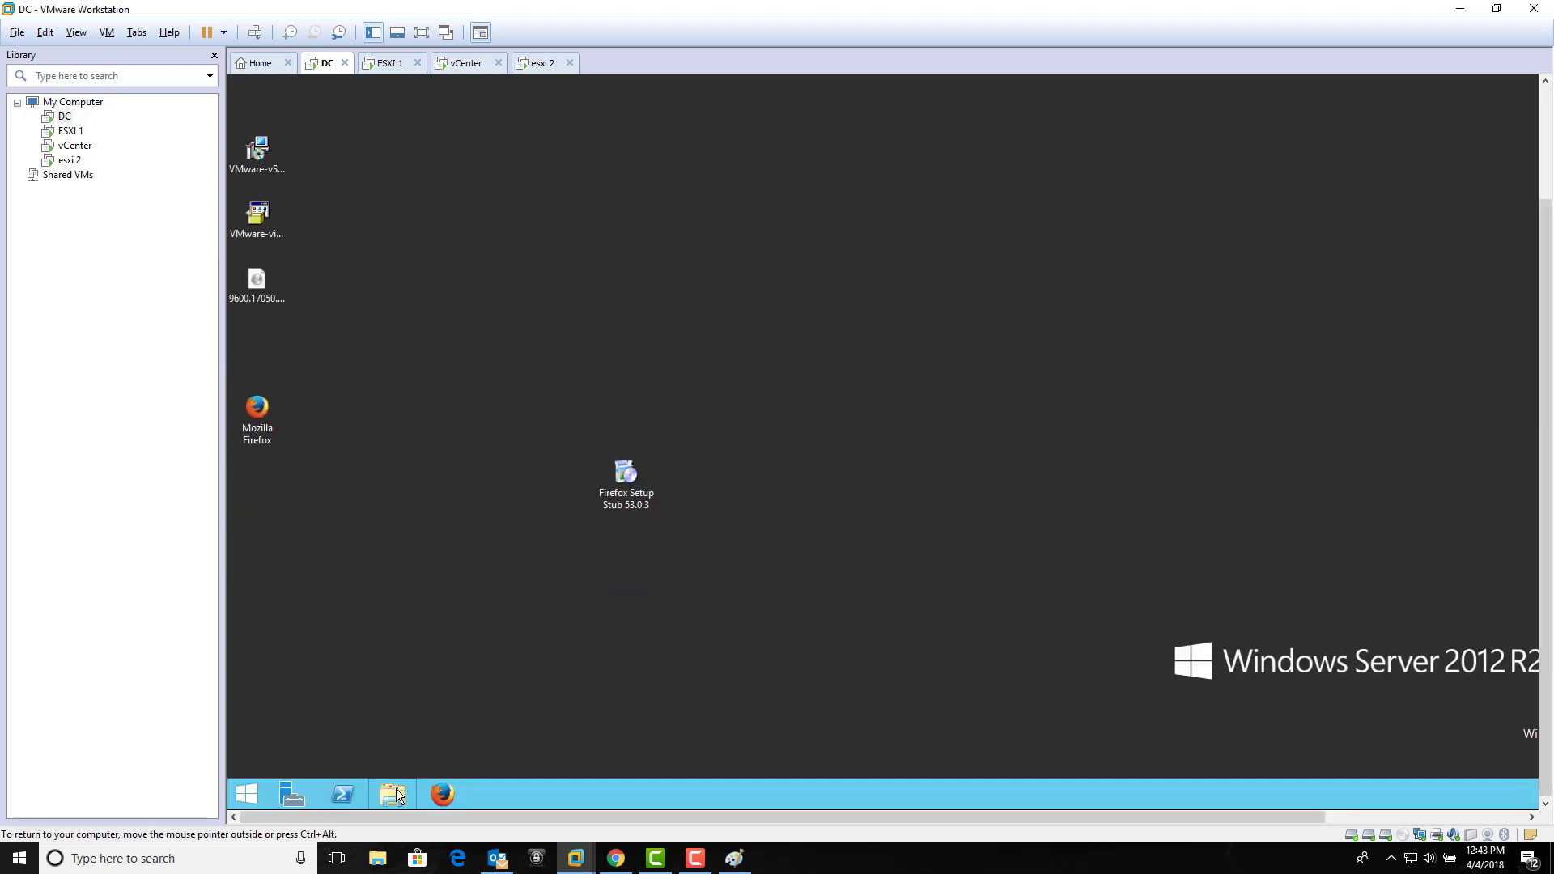
click(301, 794)
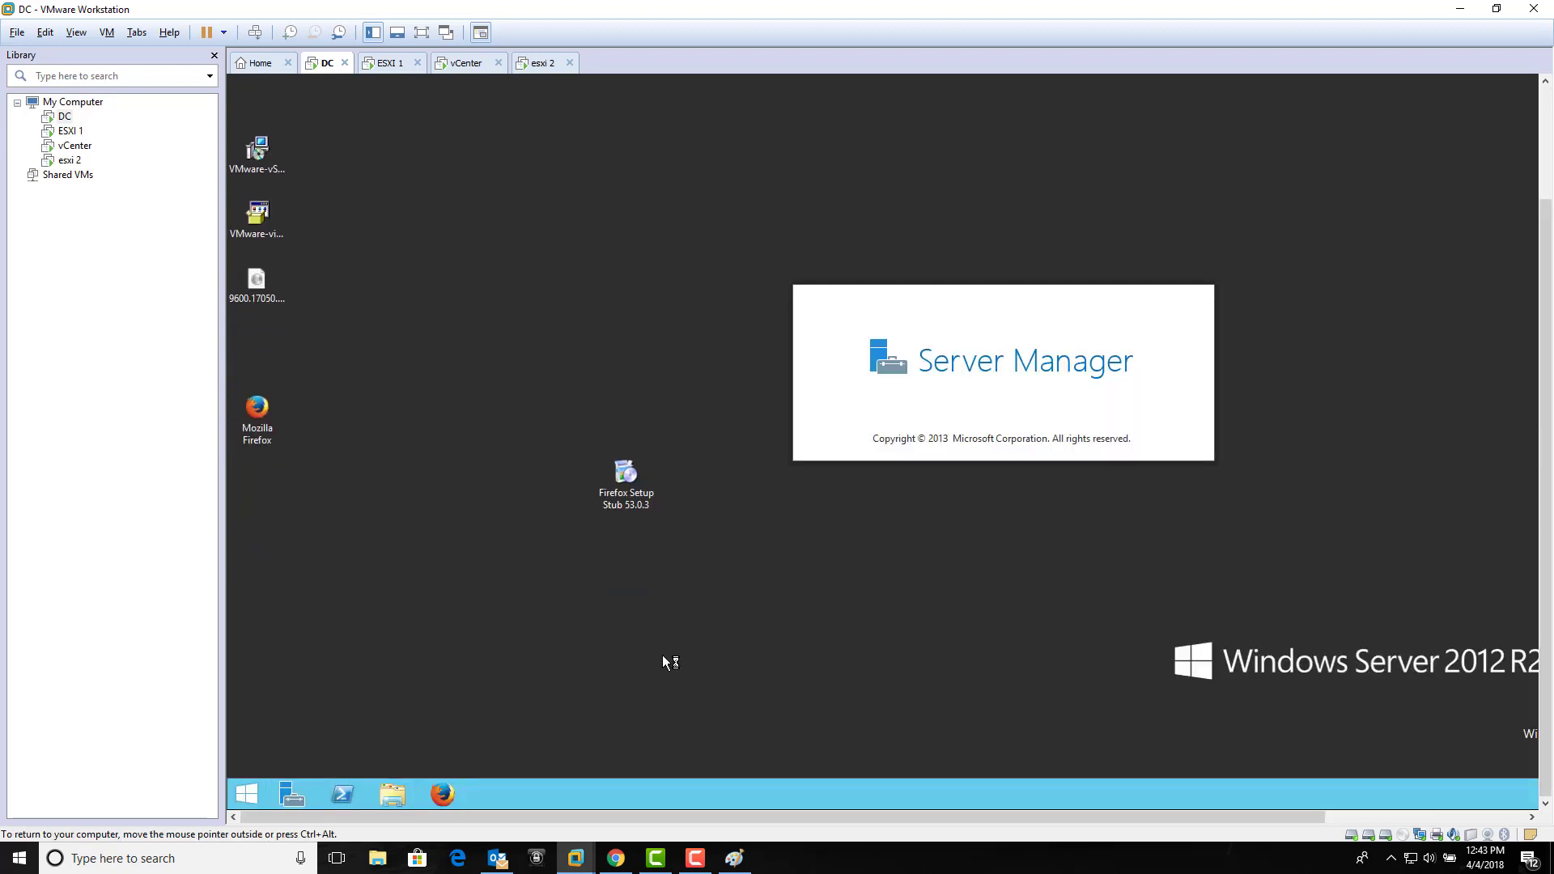
drag(1548, 519, 1553, 378)
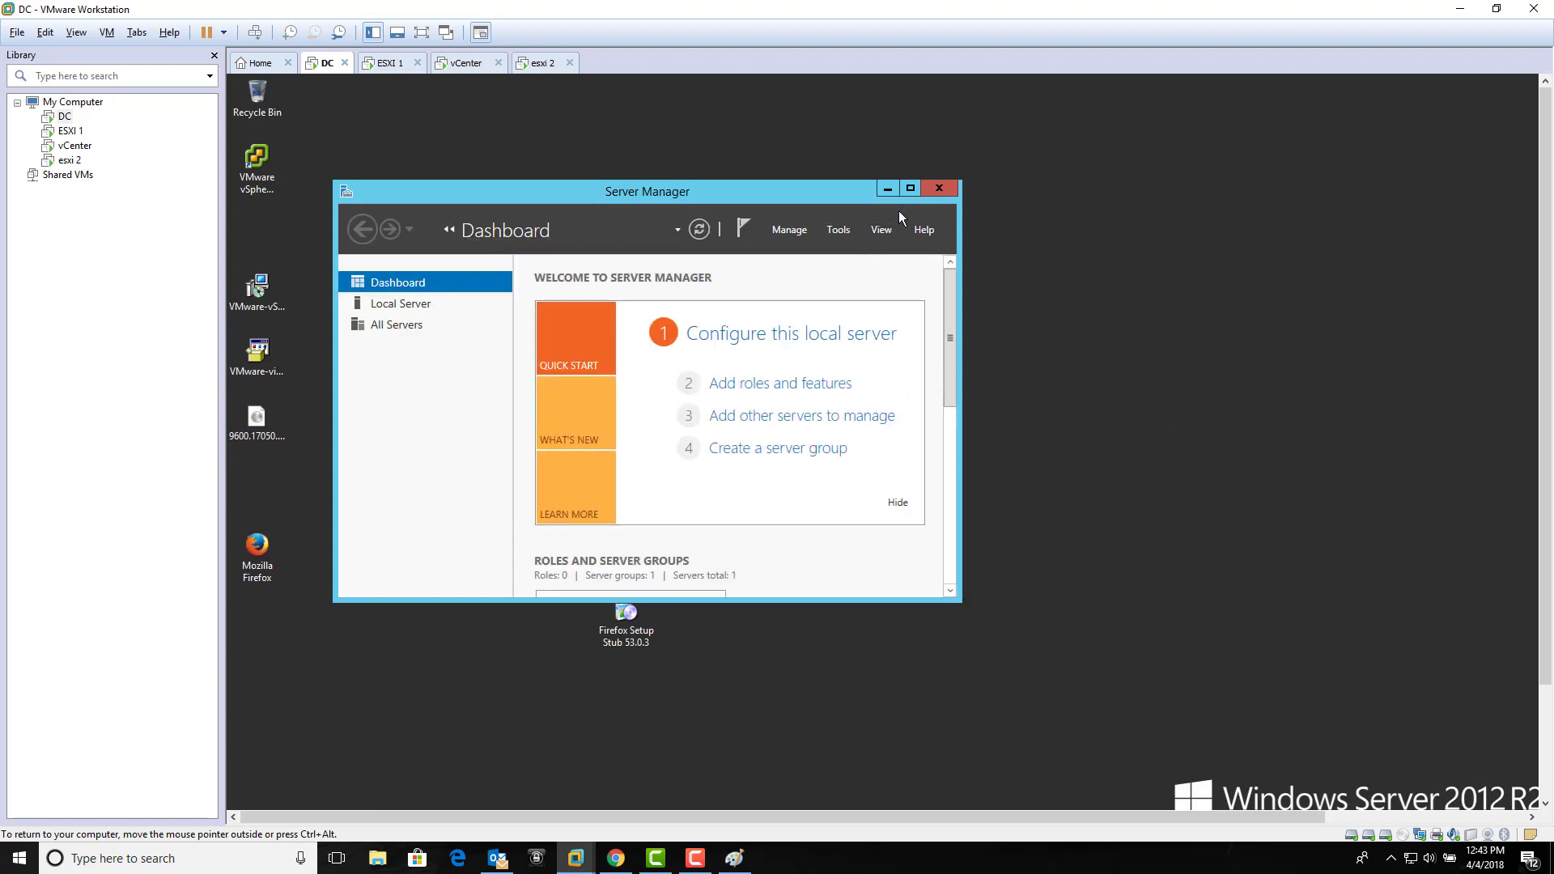
Step: Verify Server for NFS is already installed under File and iSCSI Services, then cancel the wizard and close Server Manager
click(813, 388)
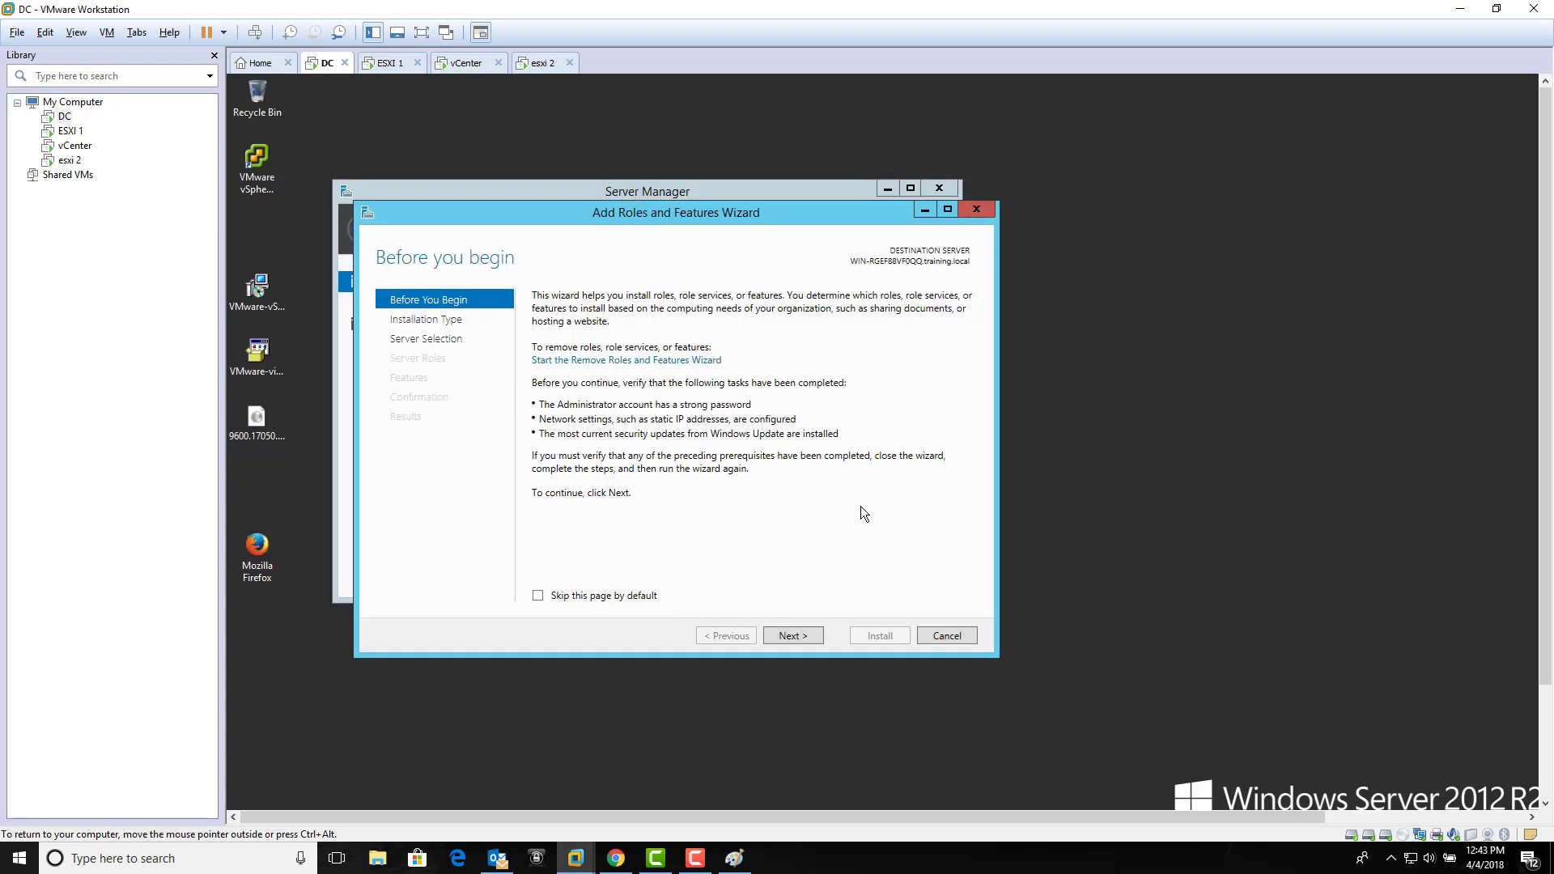
click(809, 639)
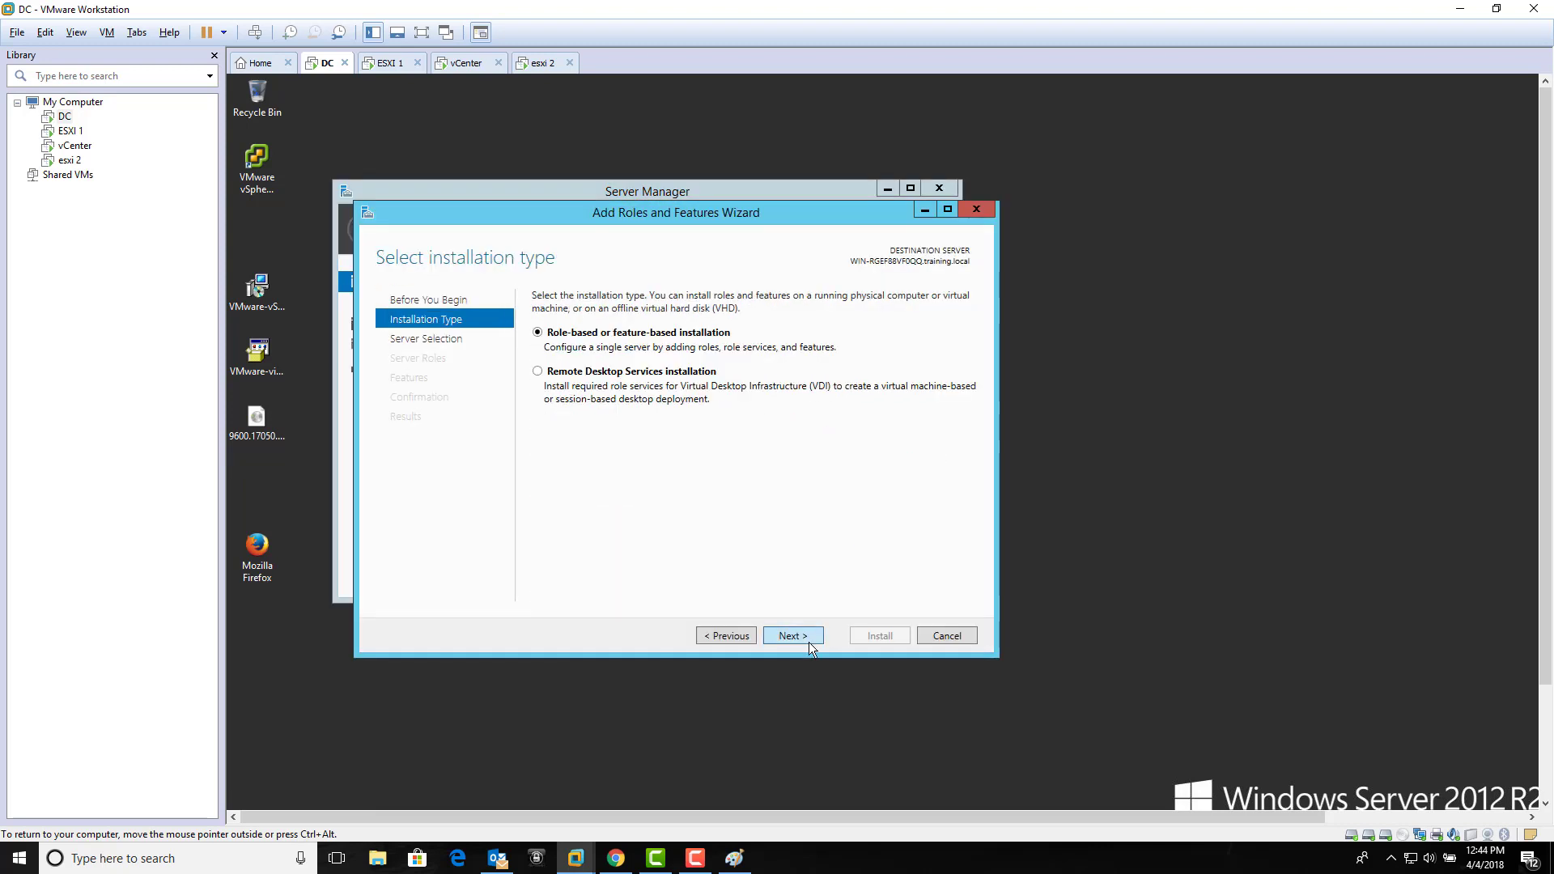
click(809, 640)
click(809, 639)
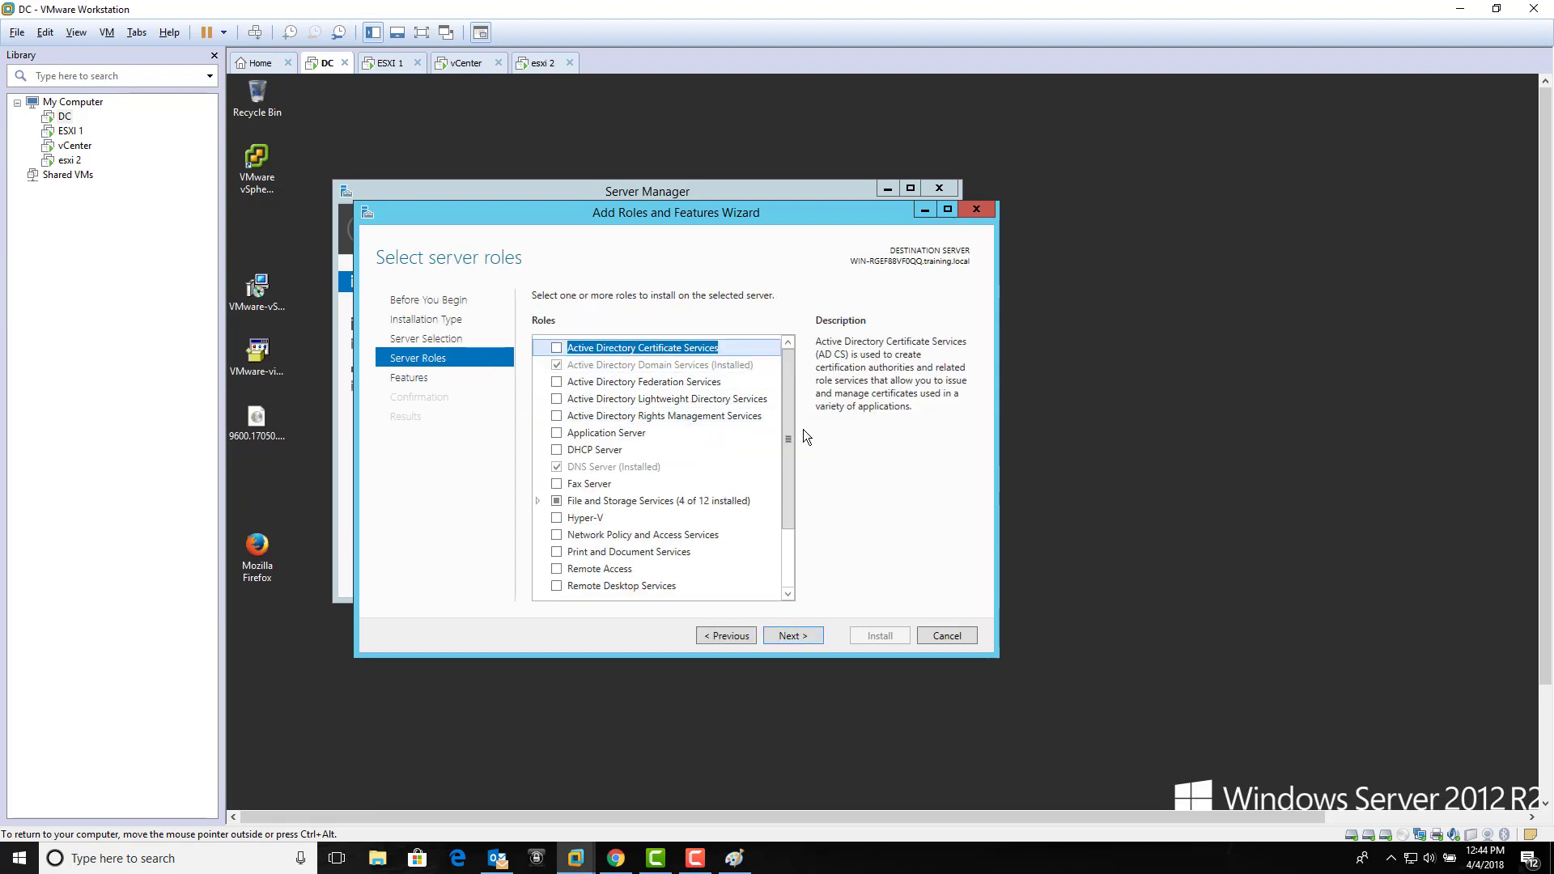
scroll(779, 470, down, 2)
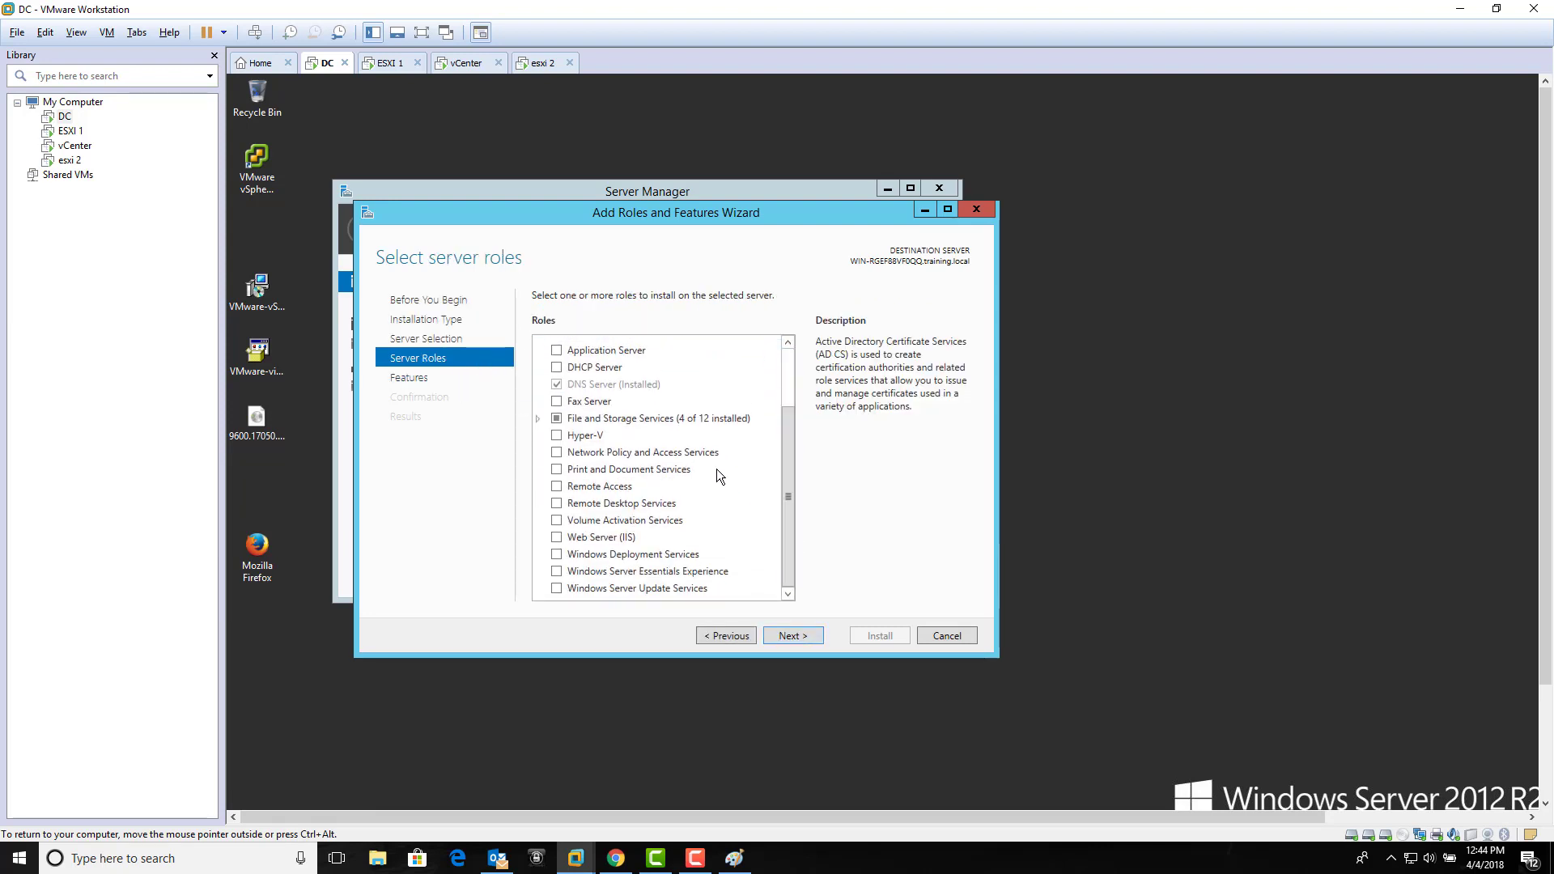
click(539, 420)
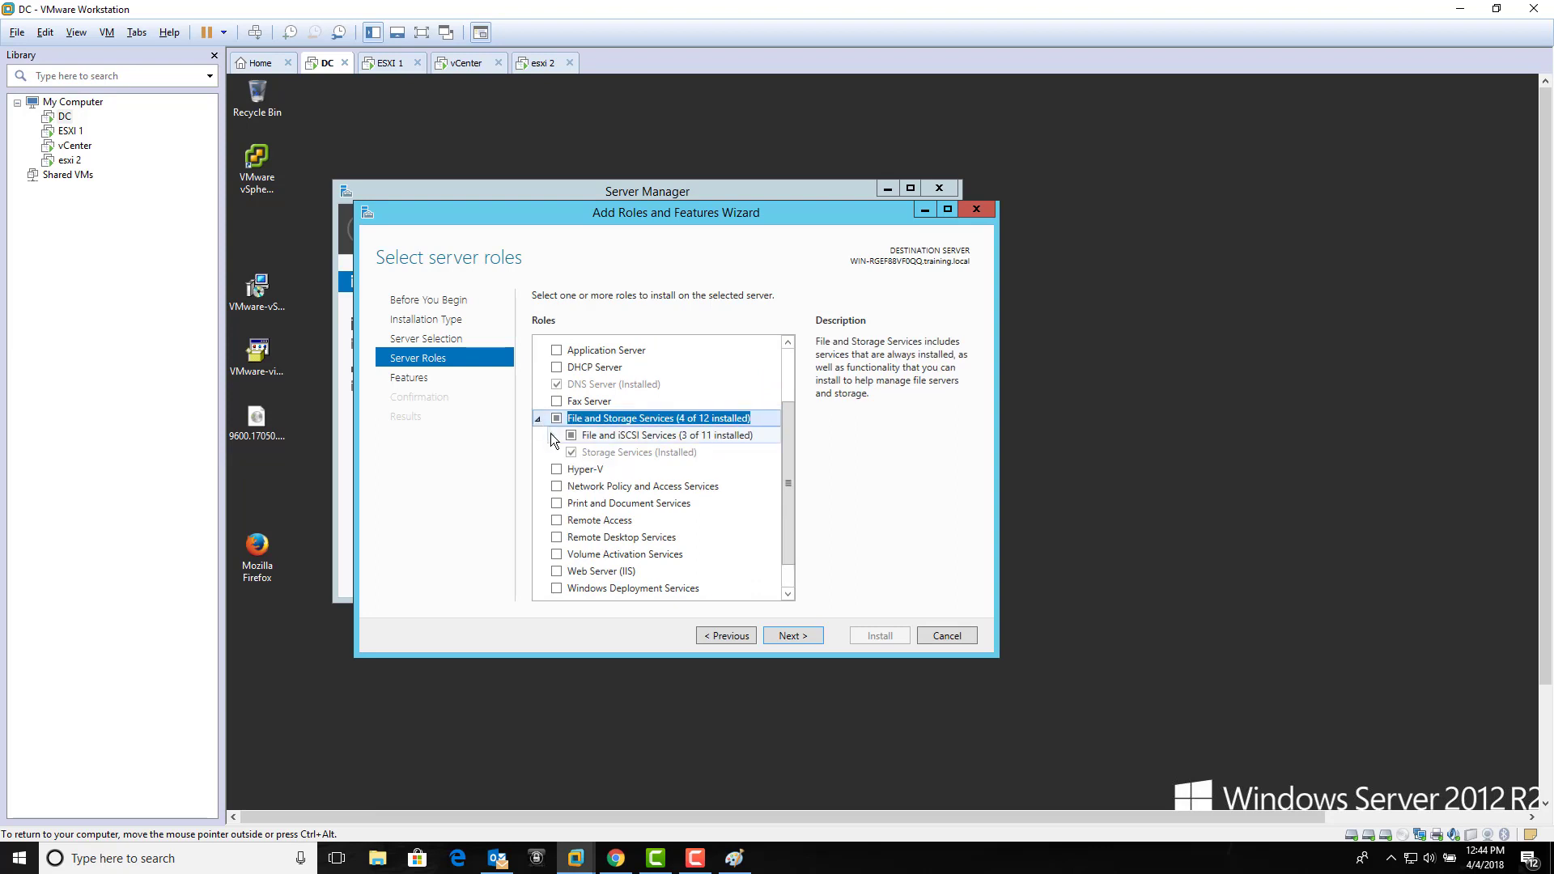
click(552, 436)
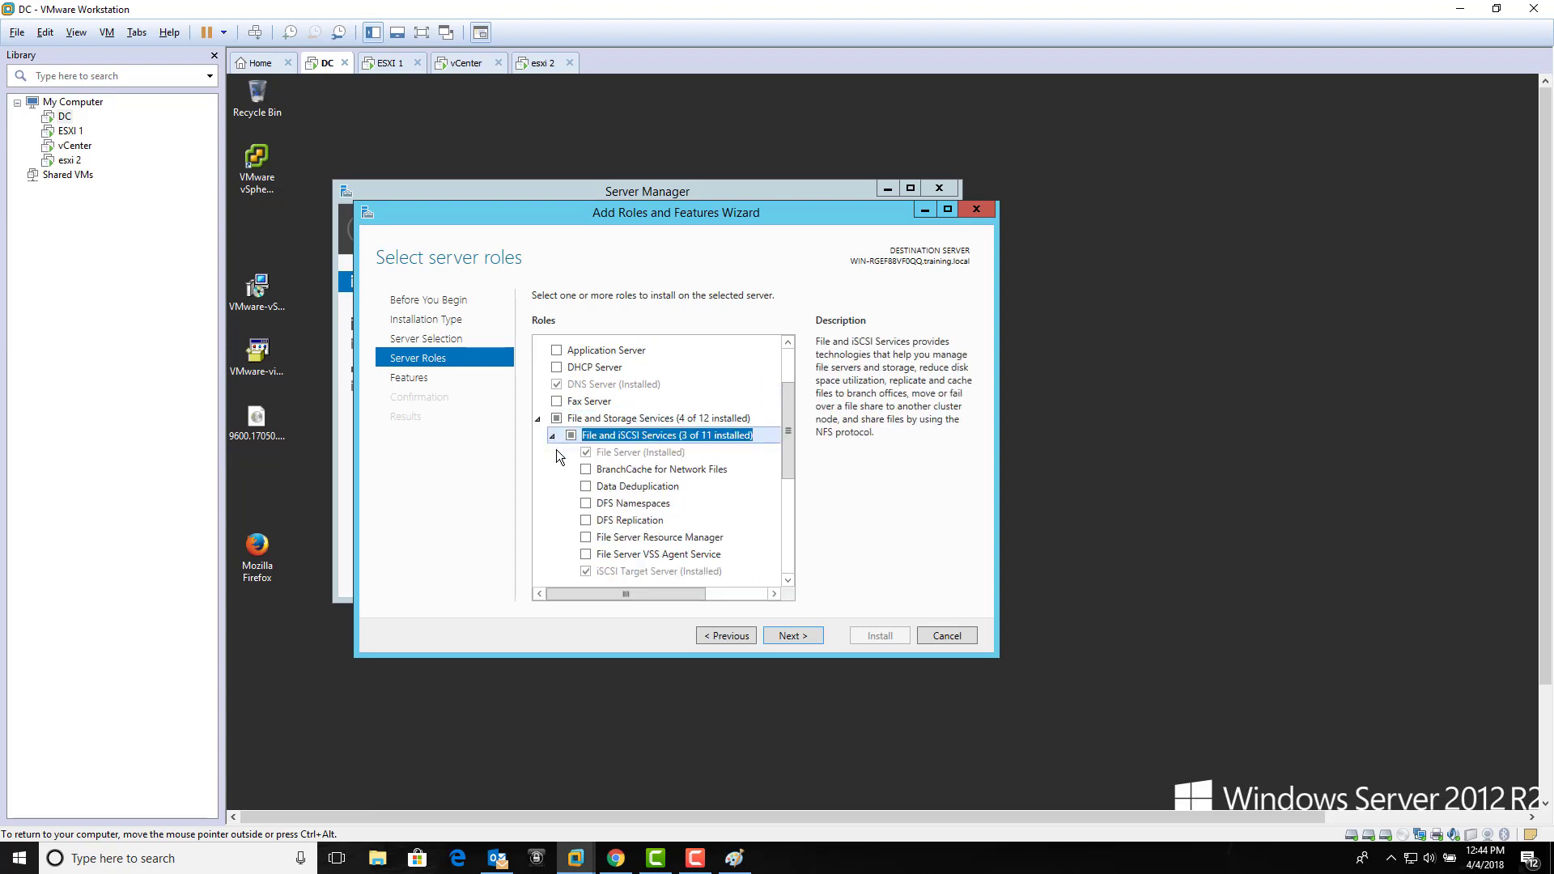
scroll(557, 458, down, 2)
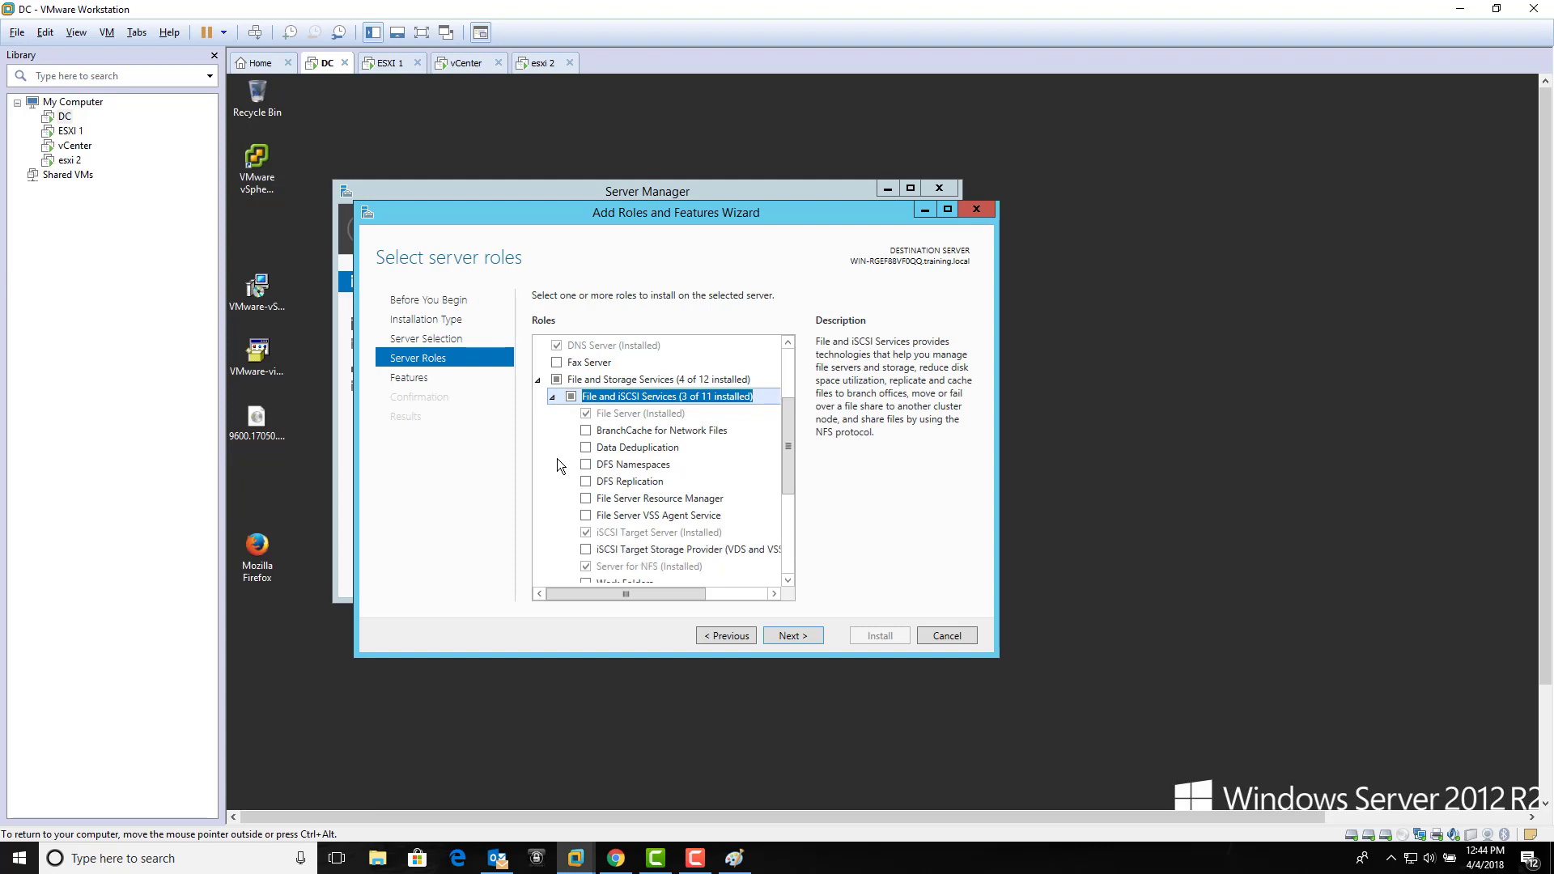
click(620, 528)
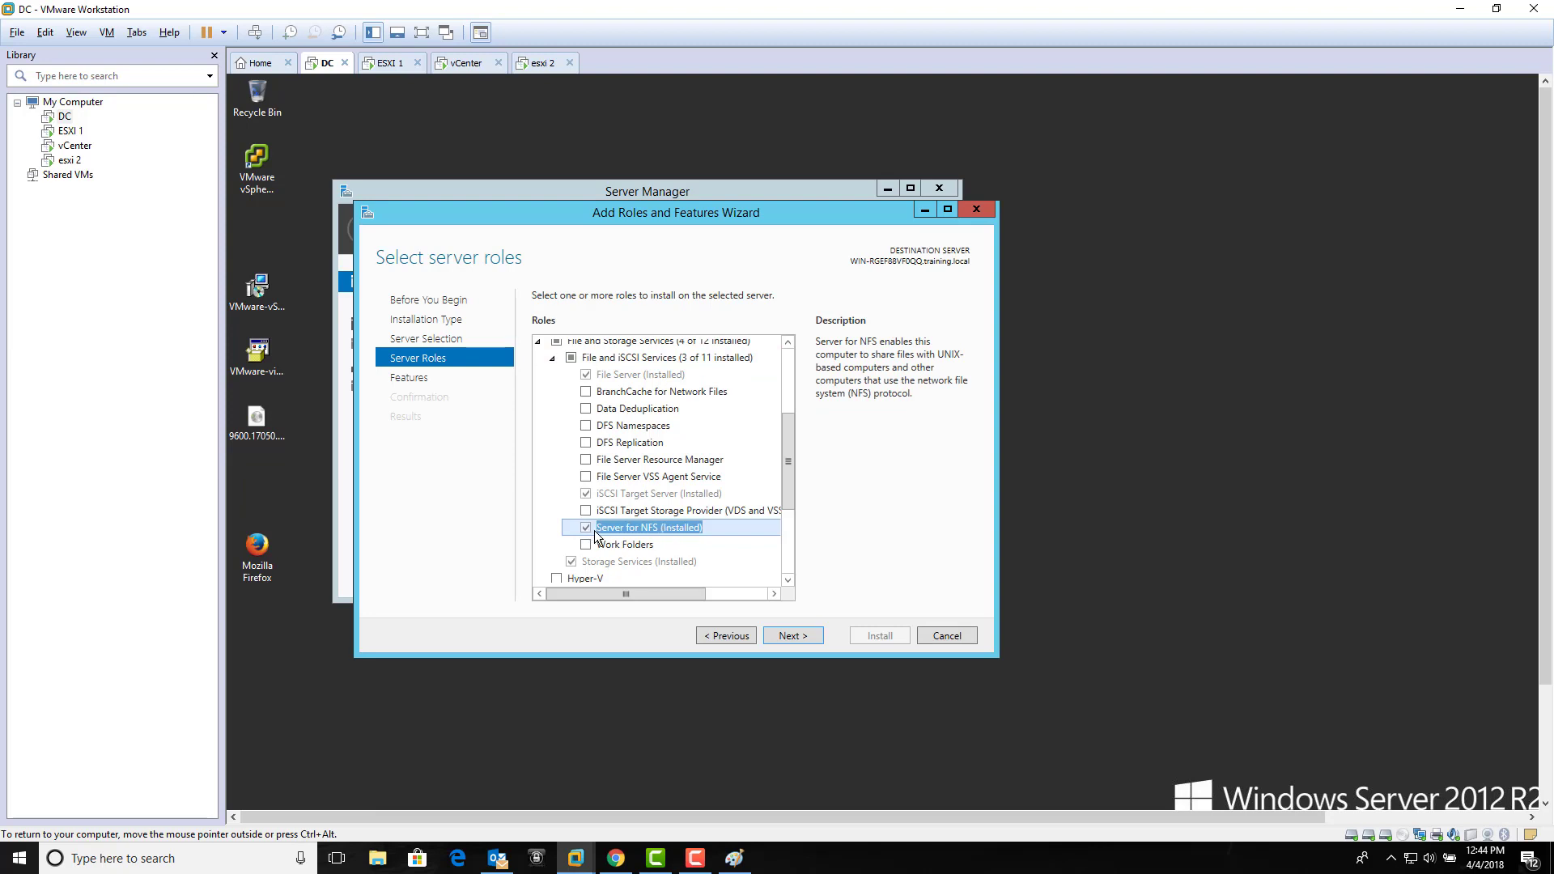
click(930, 640)
click(947, 188)
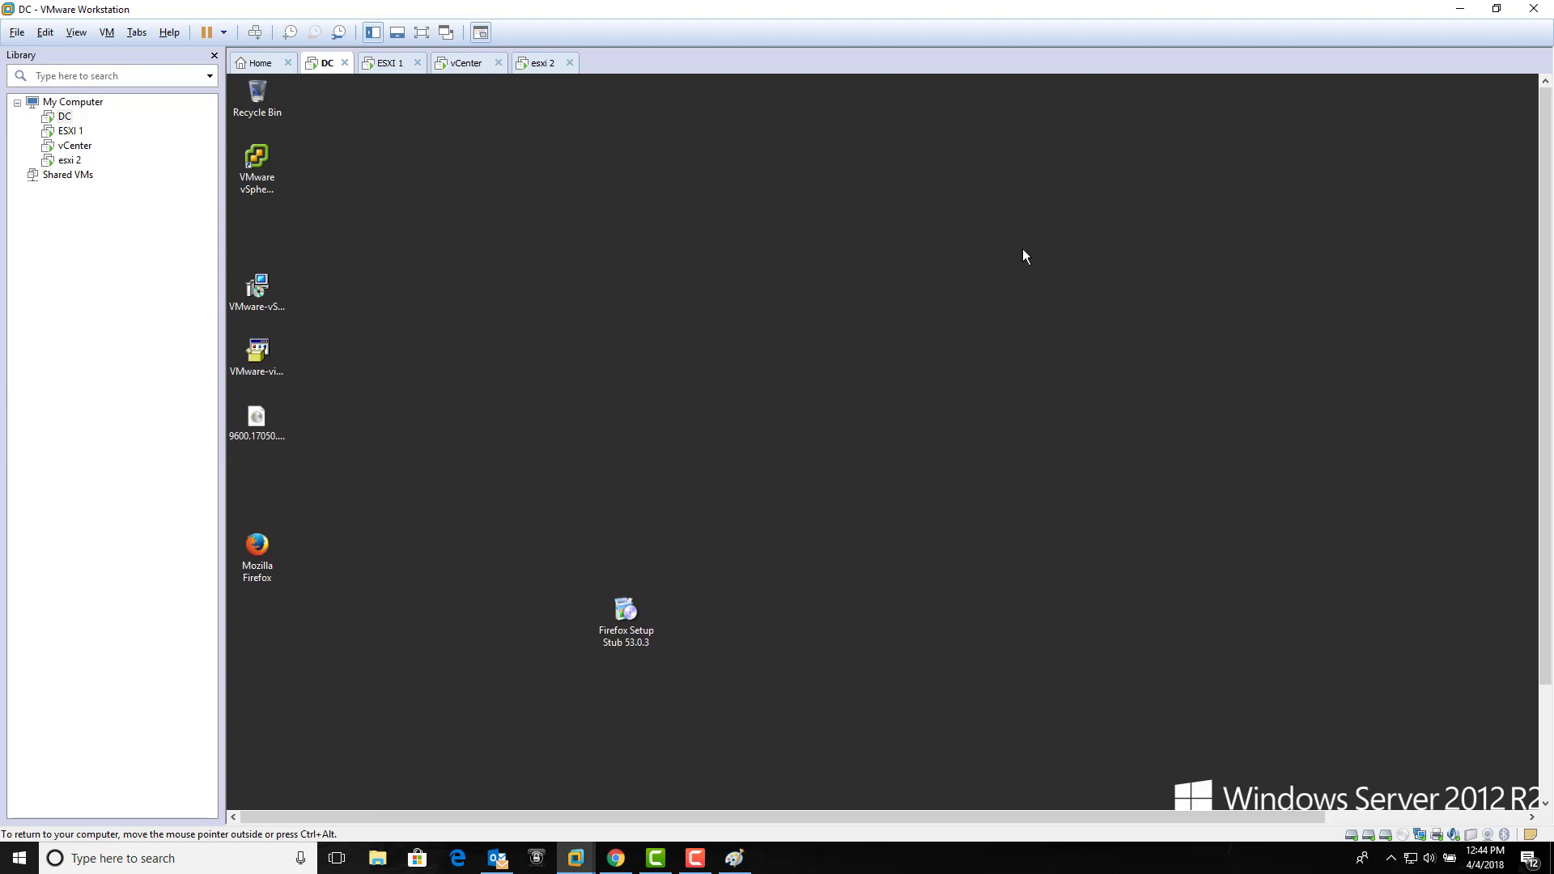
drag(1545, 310, 1450, 588)
Step: In File Explorer, look inside F:\ISCSI, then open New Volume (E:)
click(392, 794)
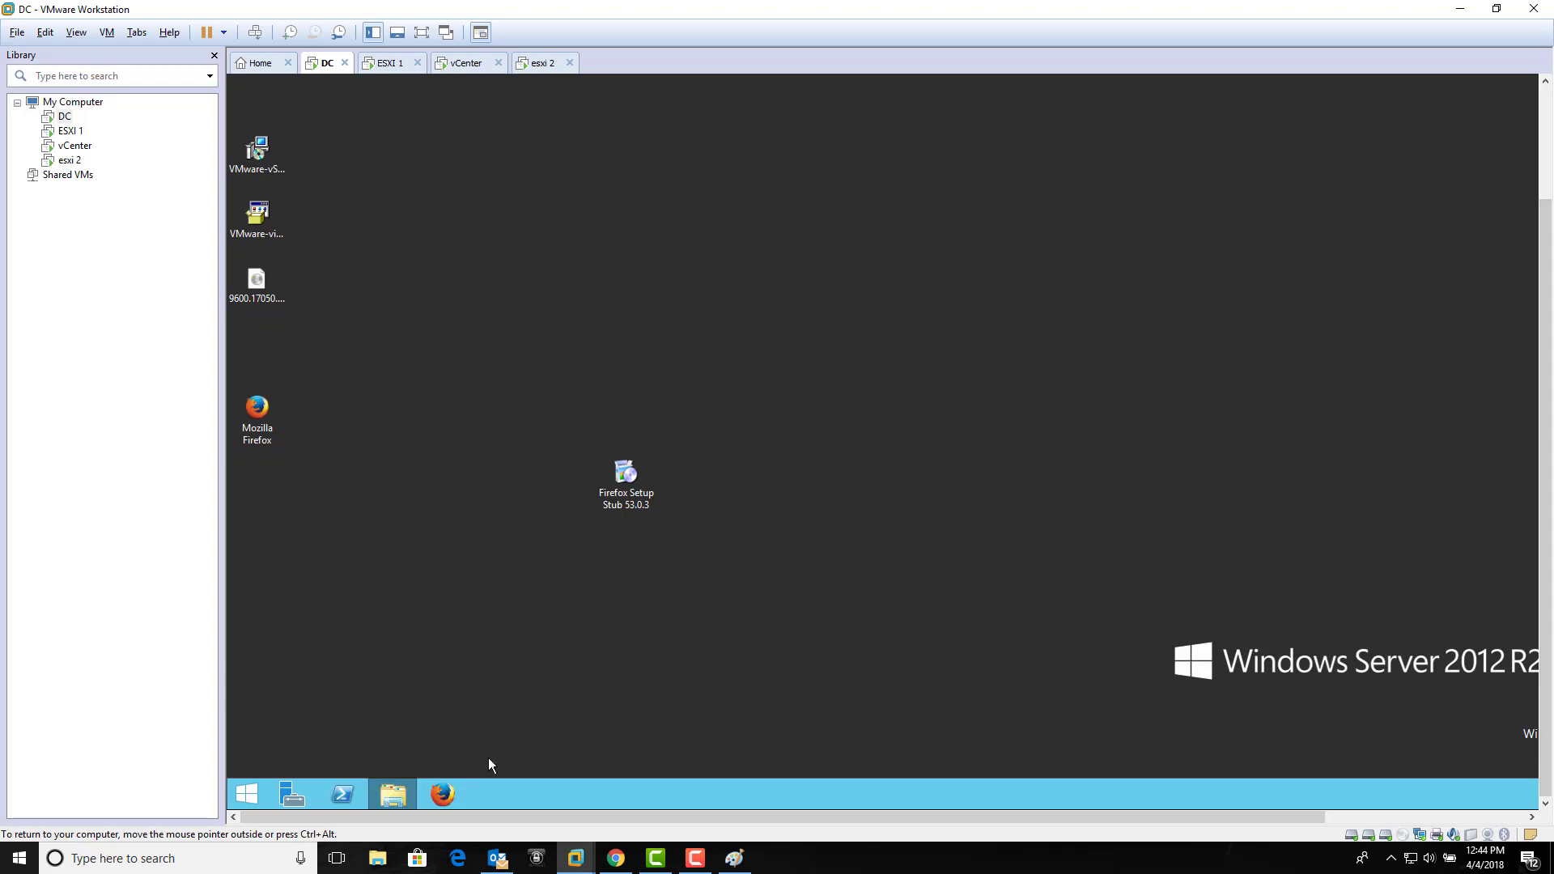
scroll(1551, 419, up, 2)
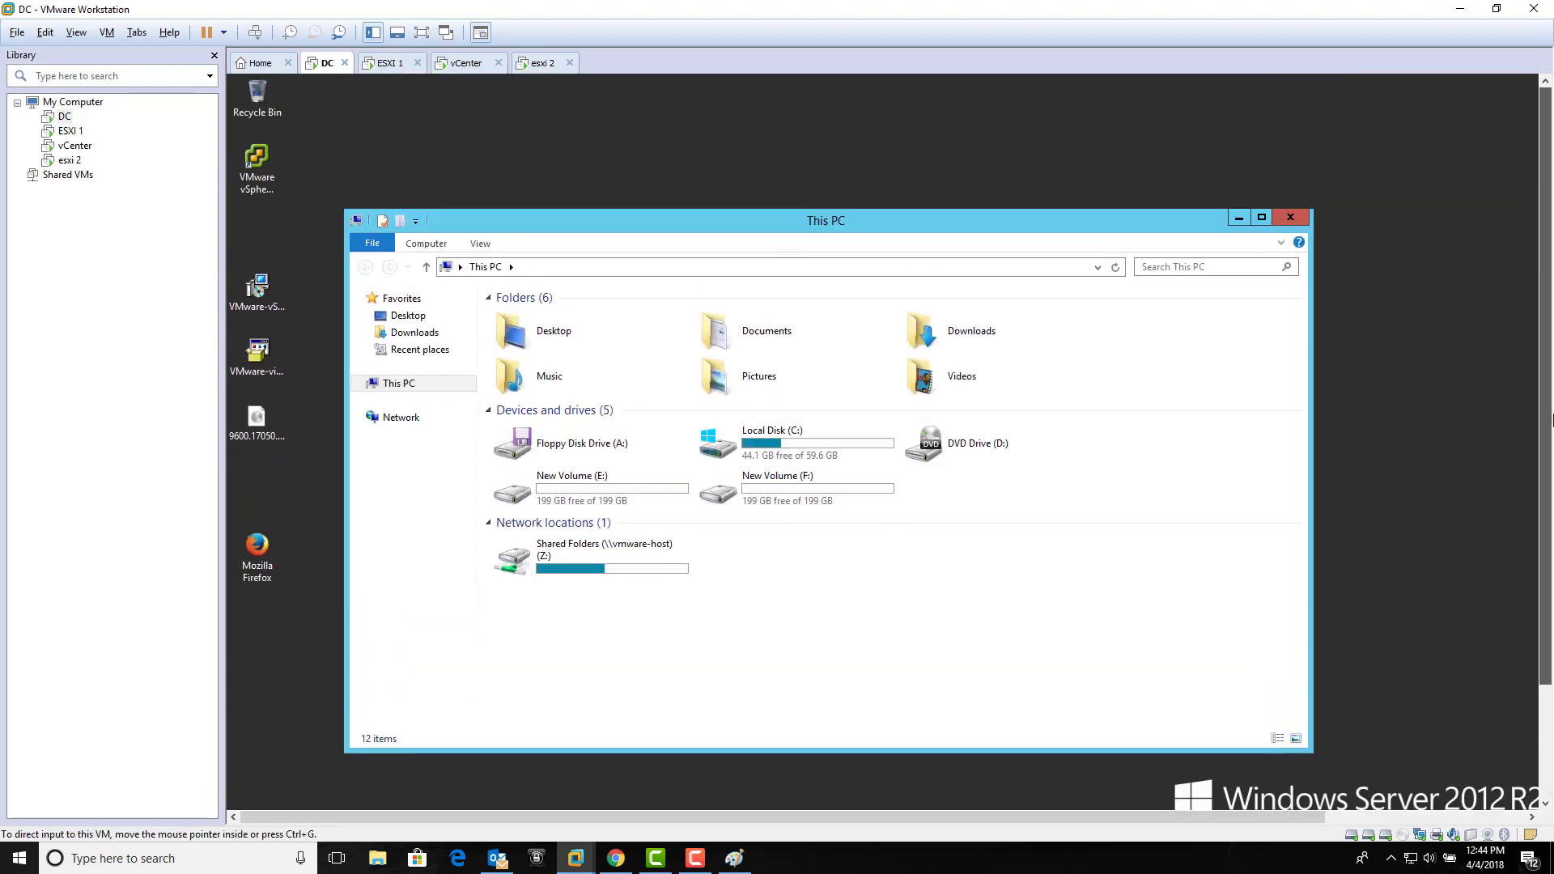
double_click(800, 479)
double_click(643, 317)
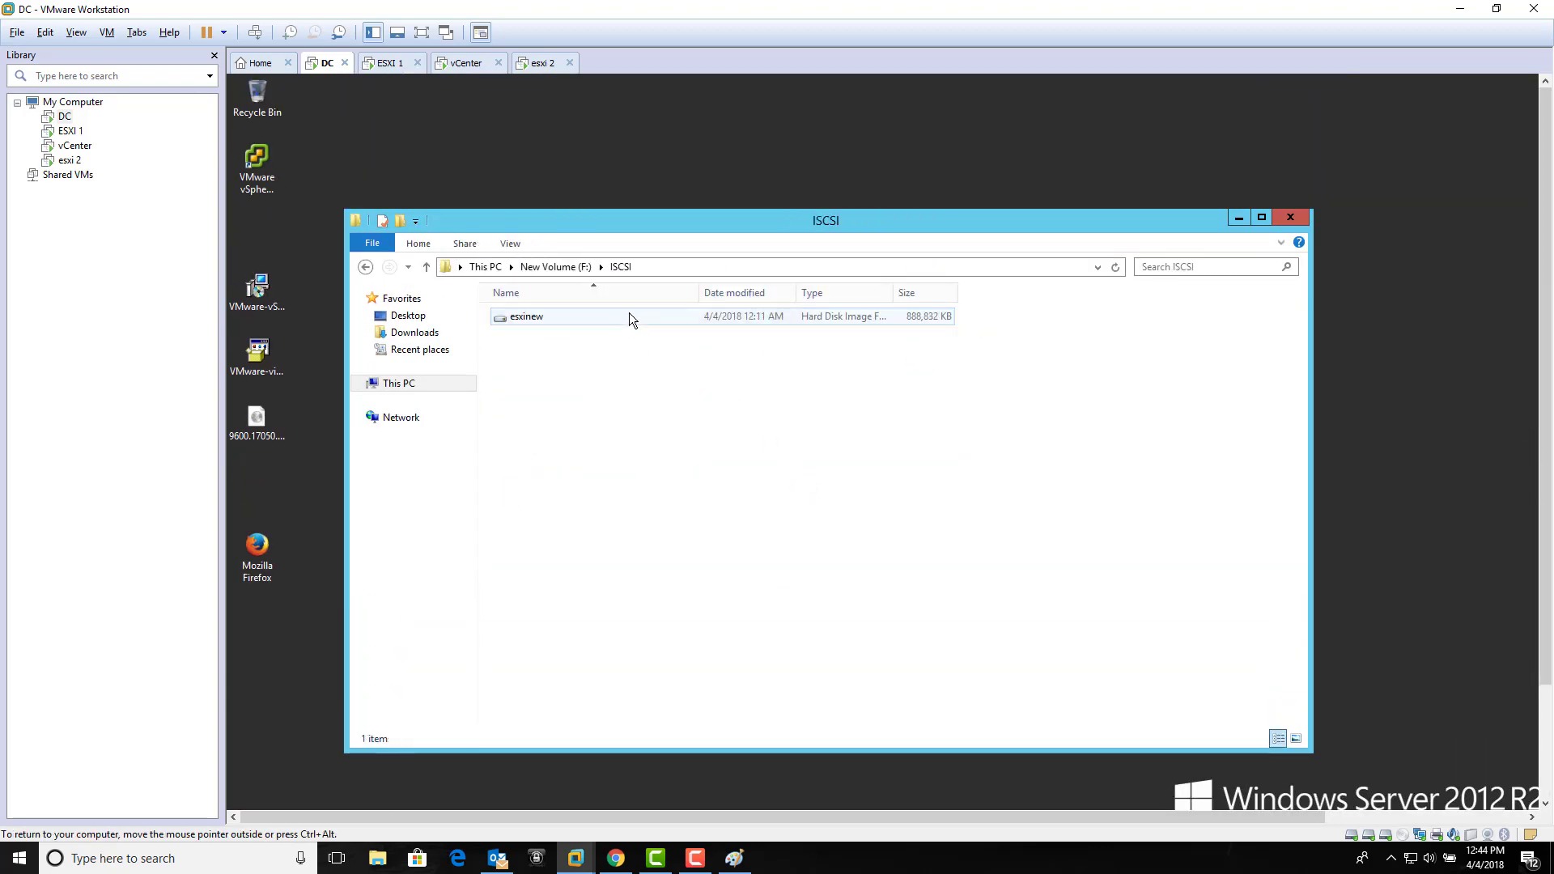
click(559, 266)
click(490, 268)
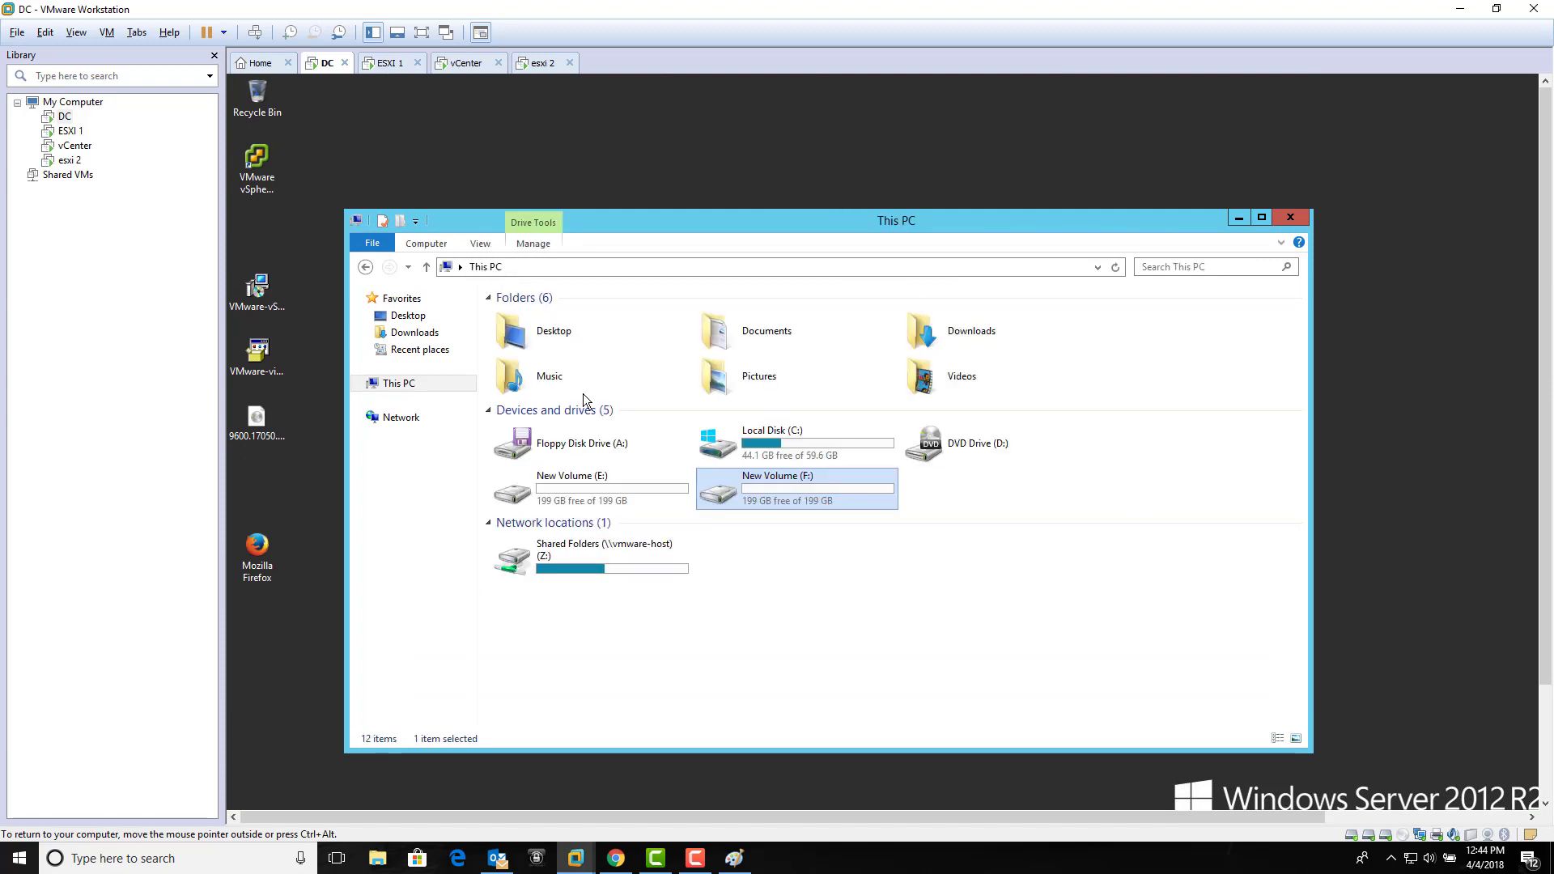
double_click(619, 479)
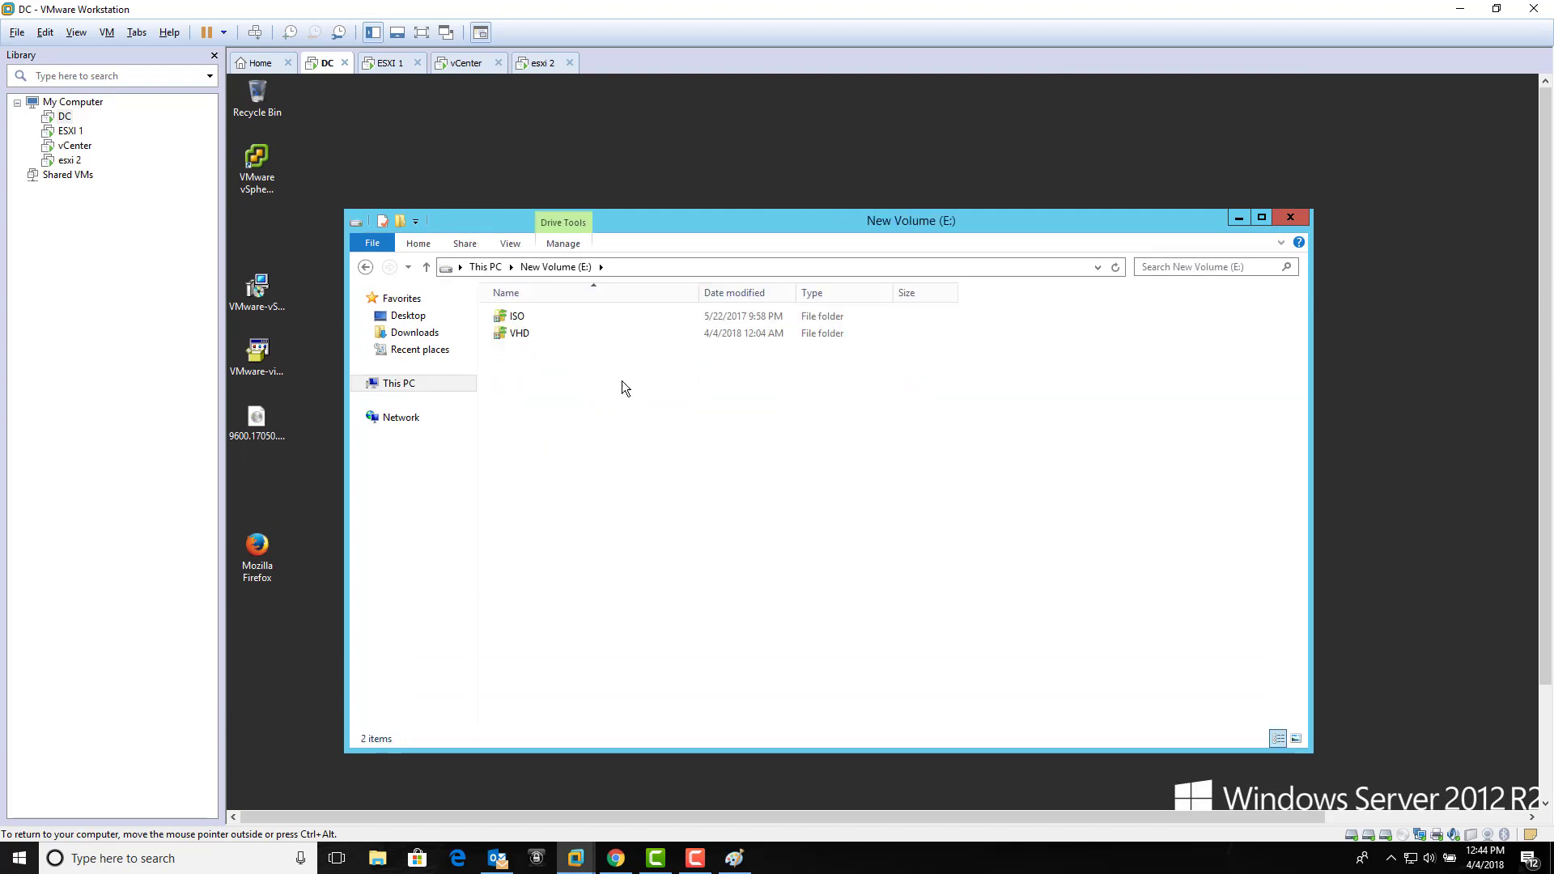
Step: Inspect the VHD folder's properties and advanced attributes without changing anything
click(527, 339)
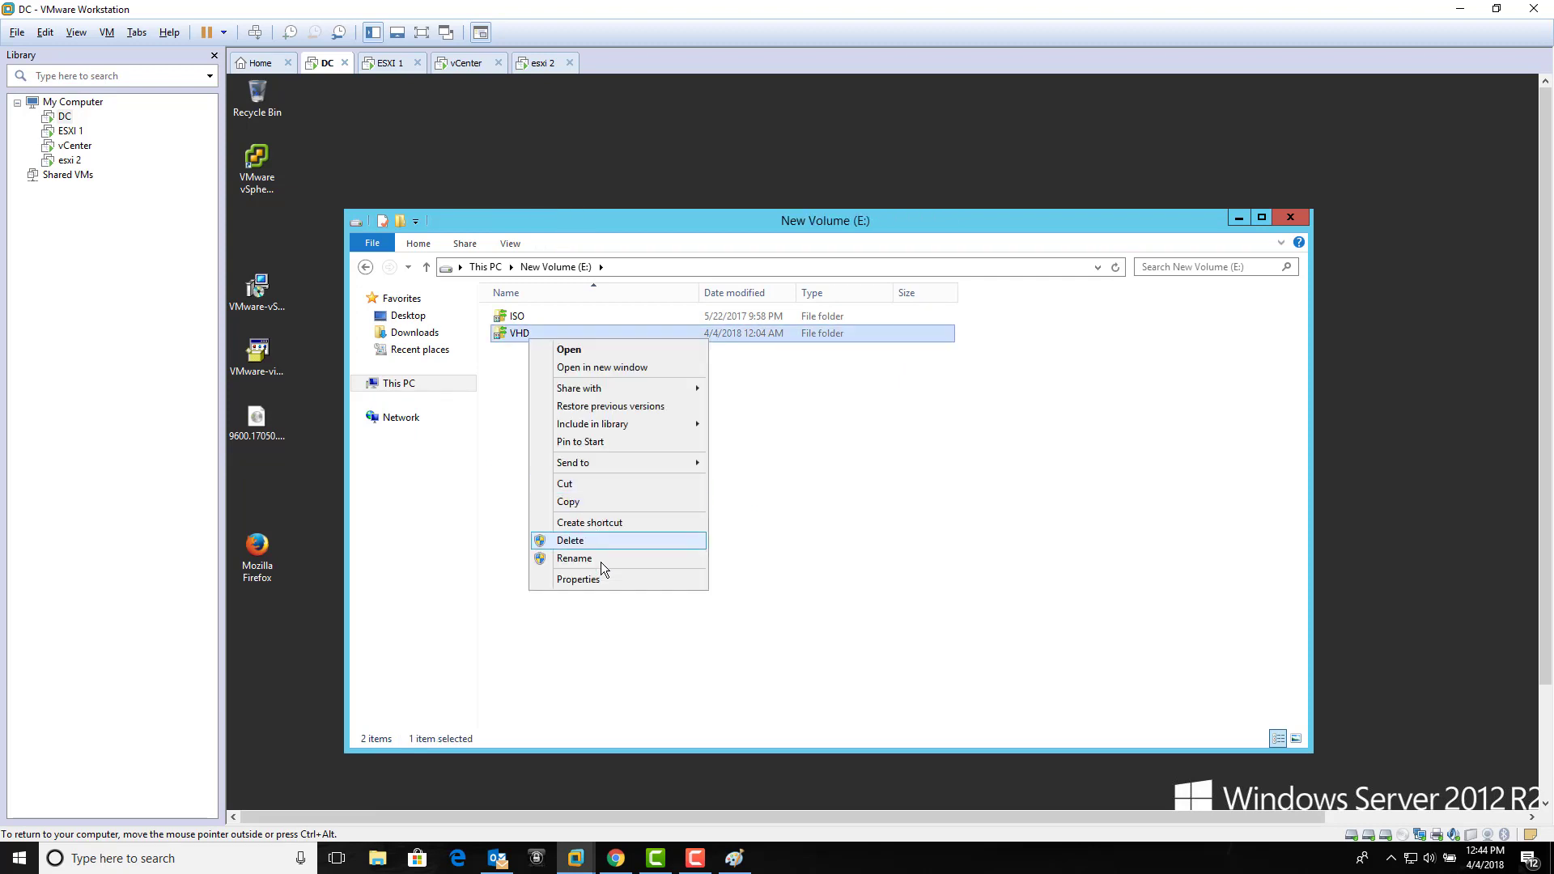
click(607, 578)
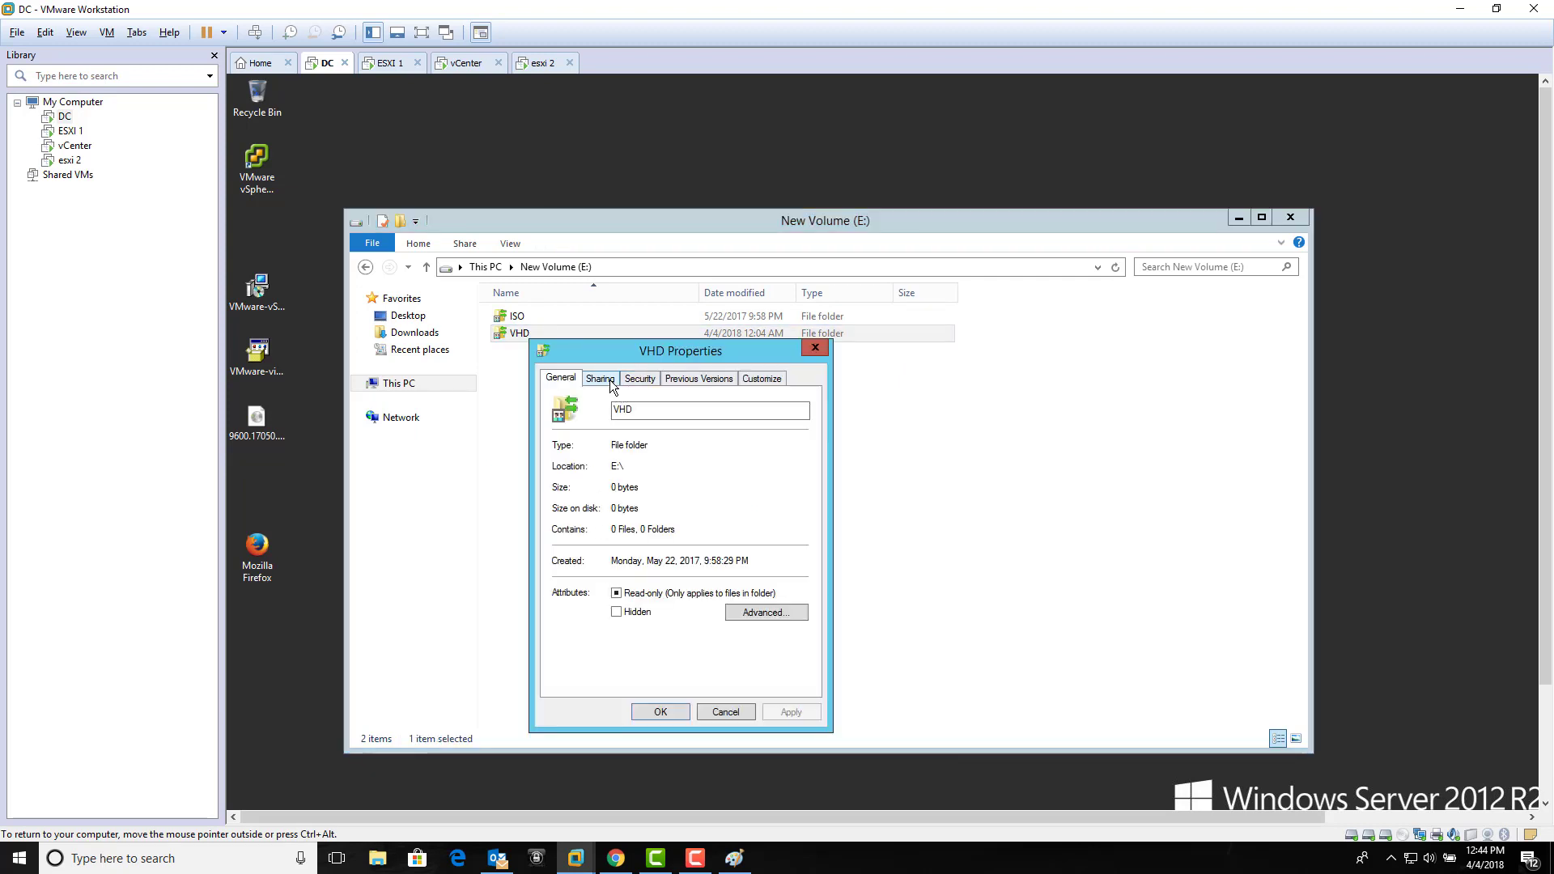
click(761, 617)
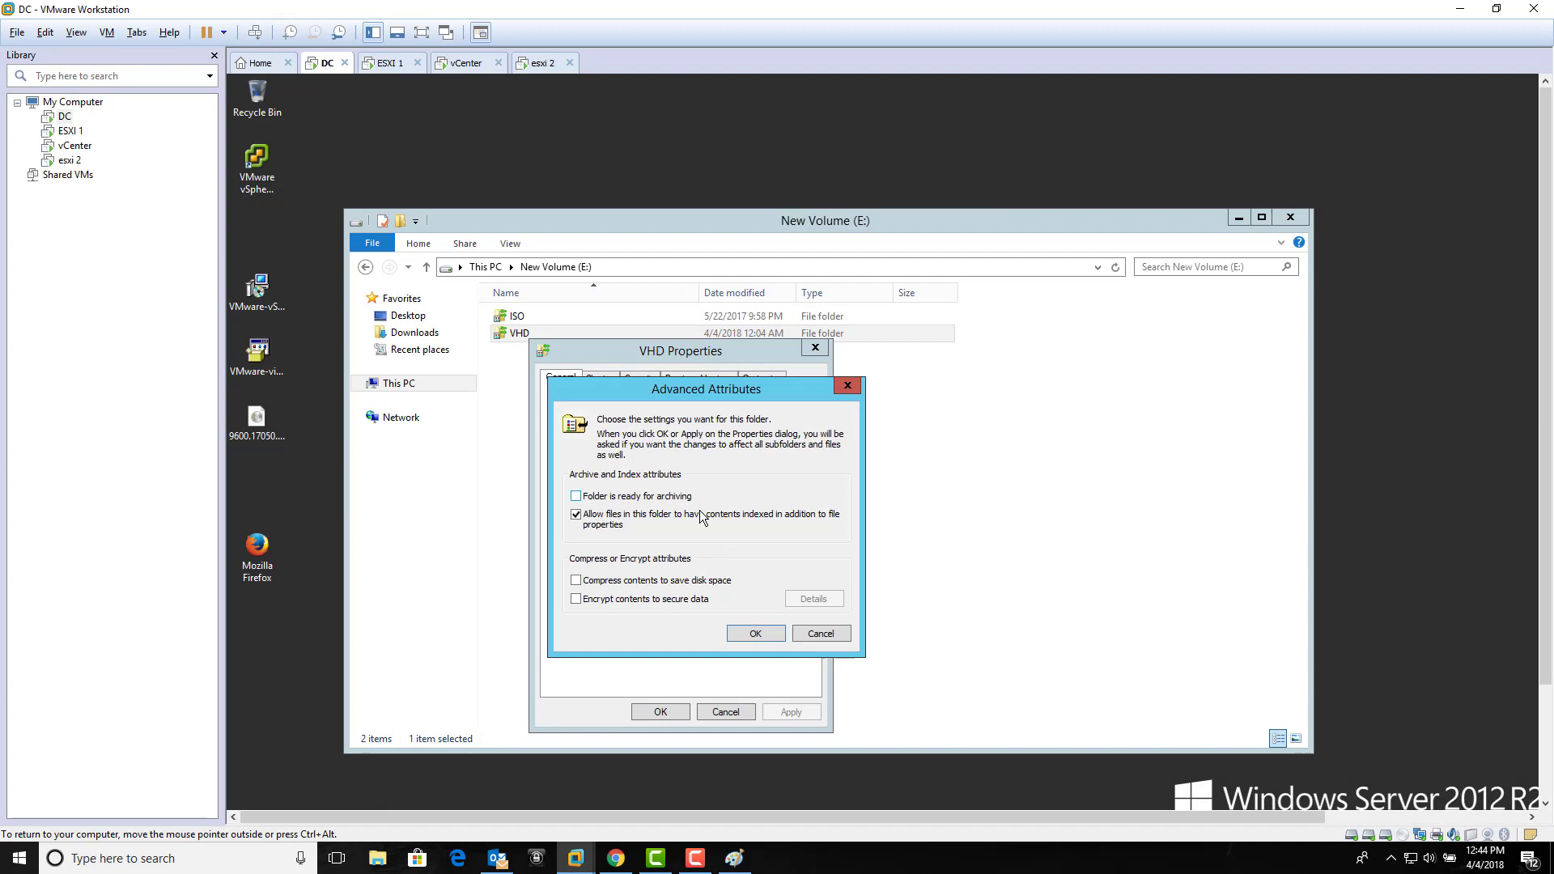
click(821, 635)
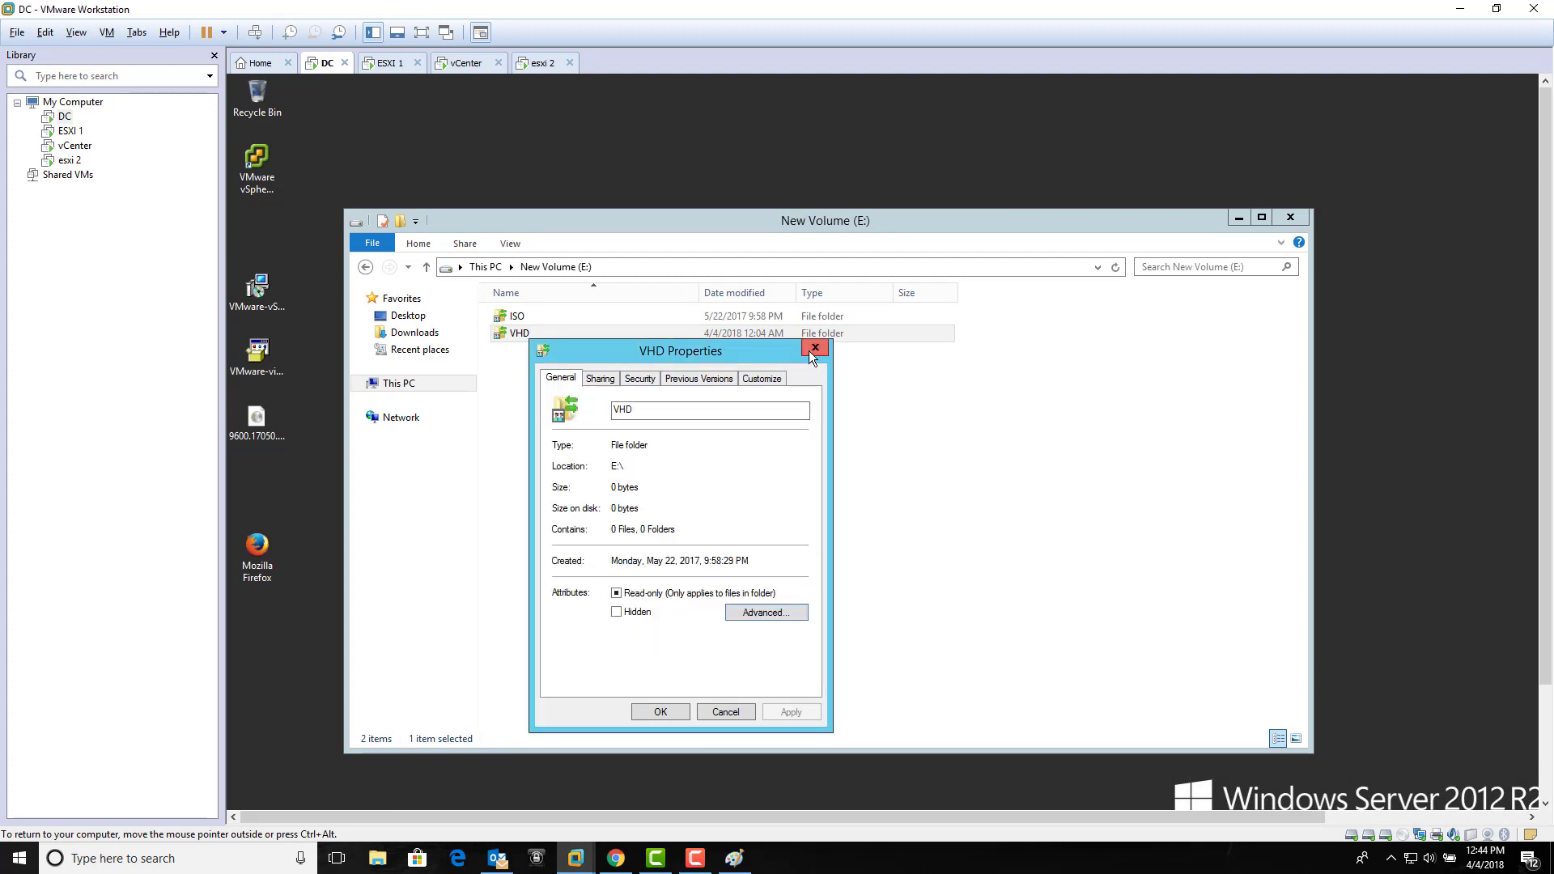
drag(771, 348, 965, 298)
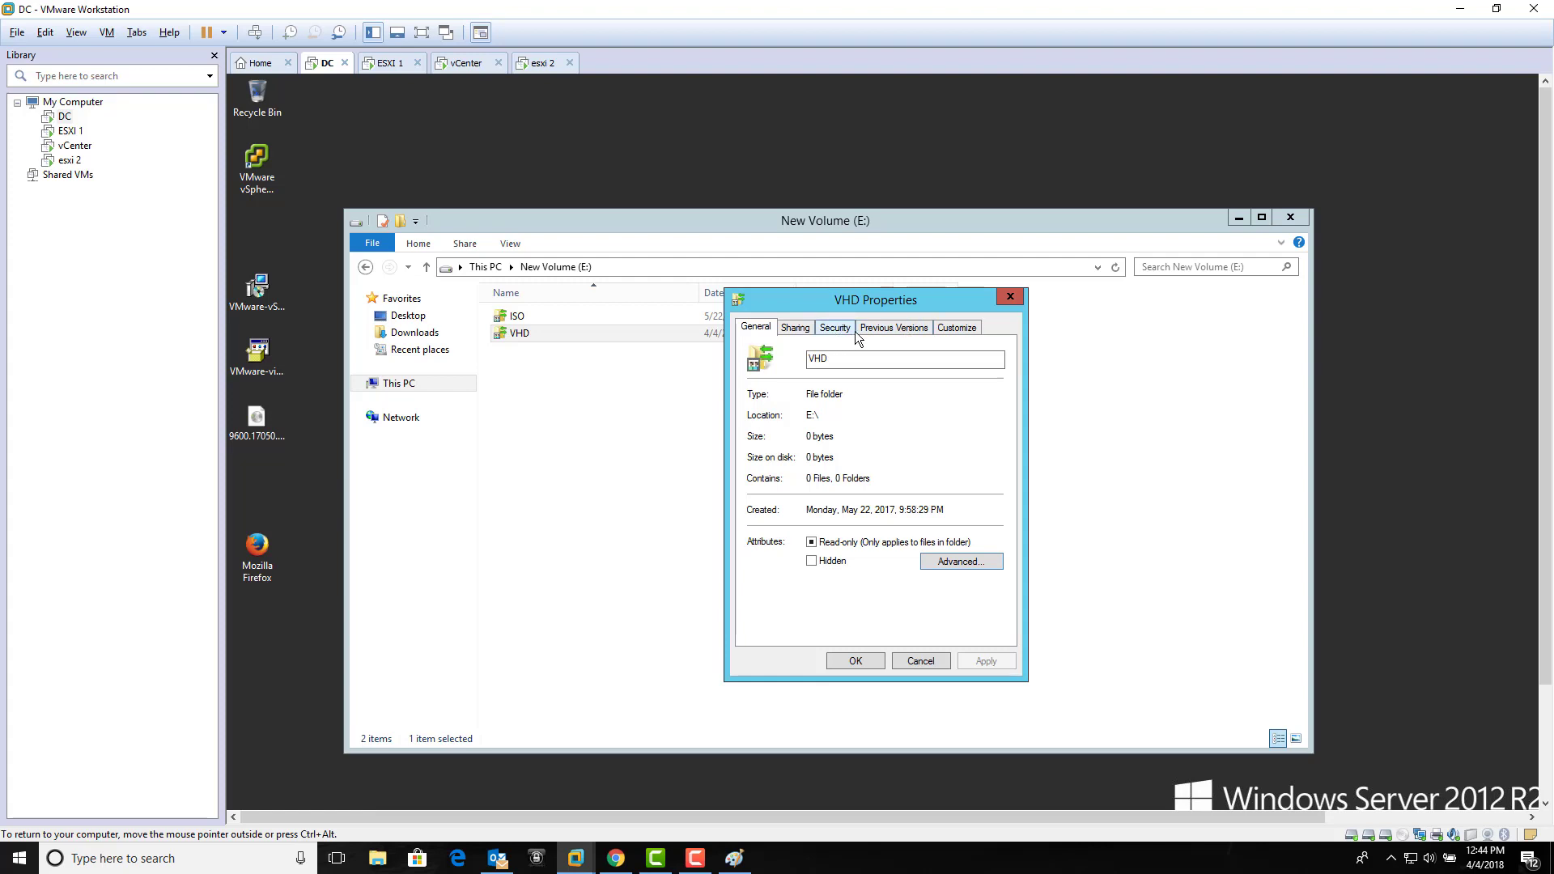
click(920, 660)
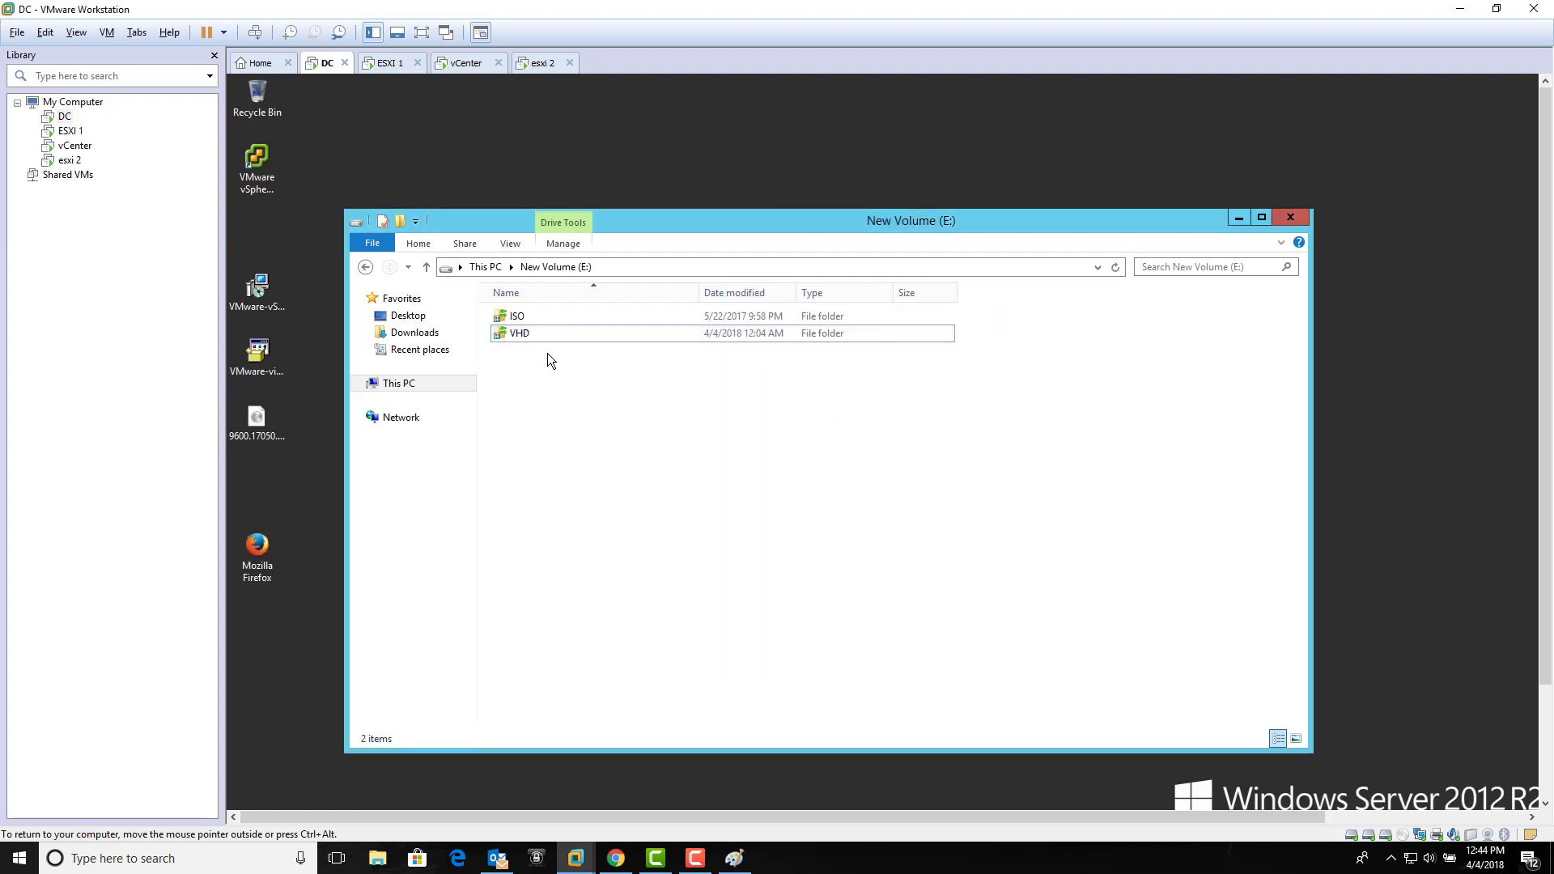
Step: Create a new folder named ISONEW on New Volume (E:)
right_click(587, 395)
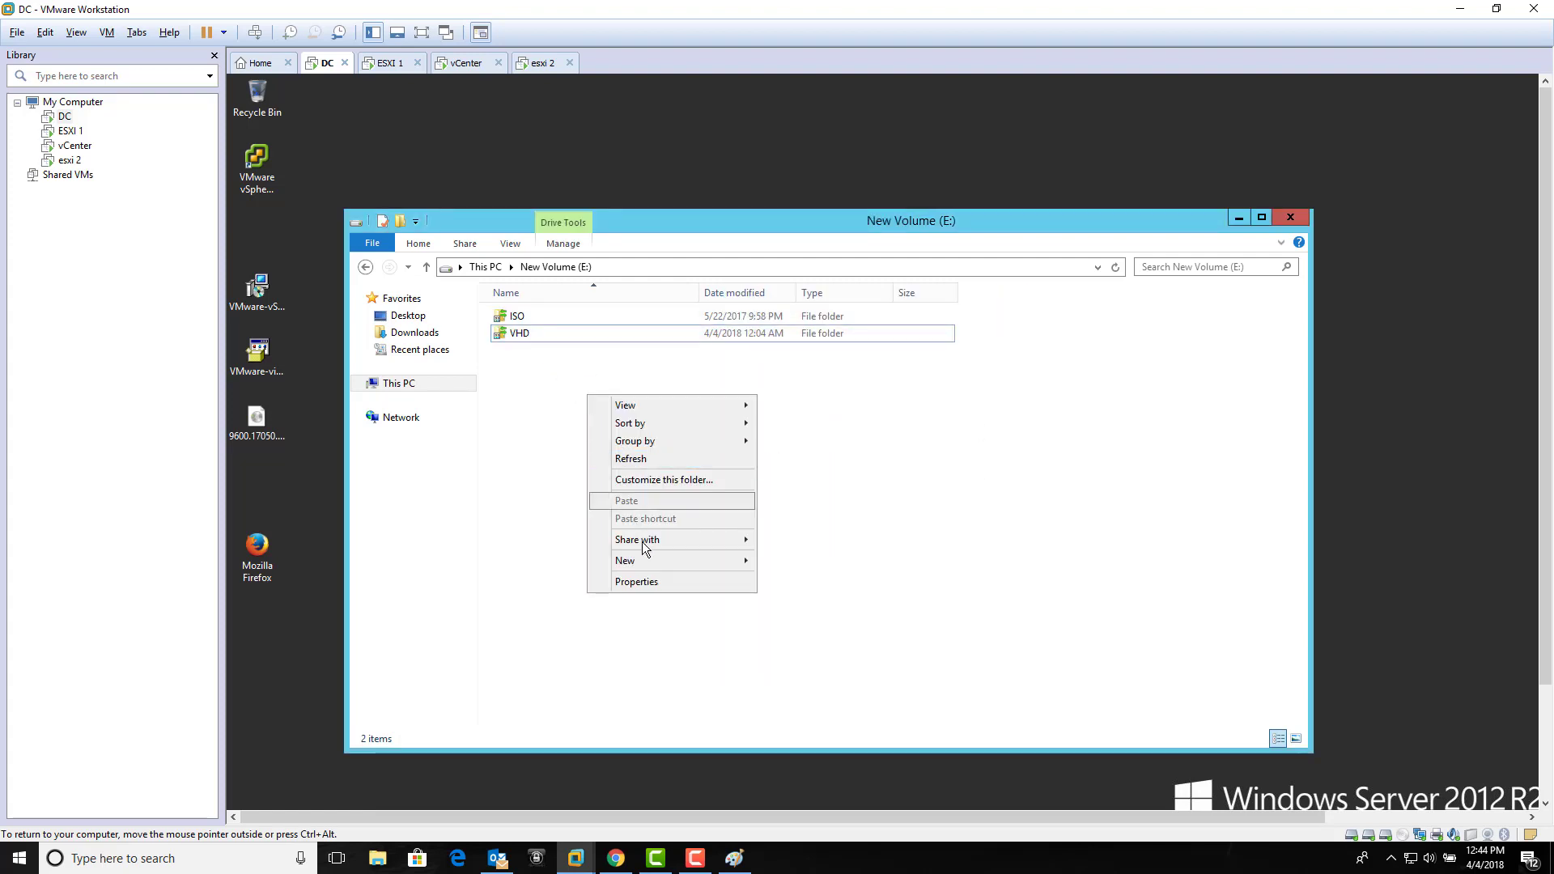
mouse_move(646, 561)
click(782, 557)
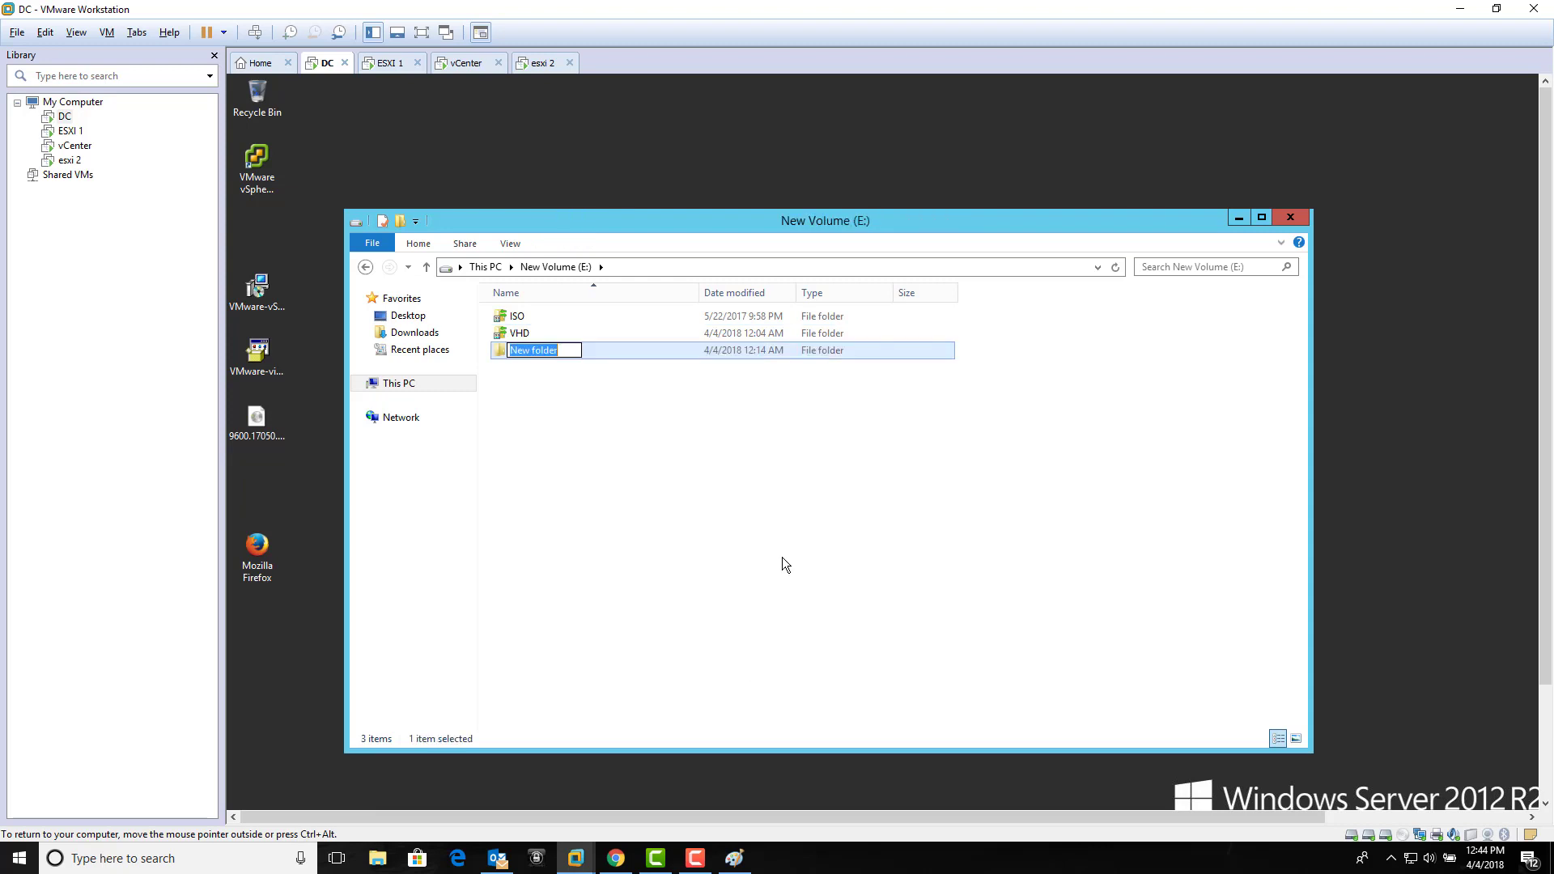
text(ISONEW)
click(783, 557)
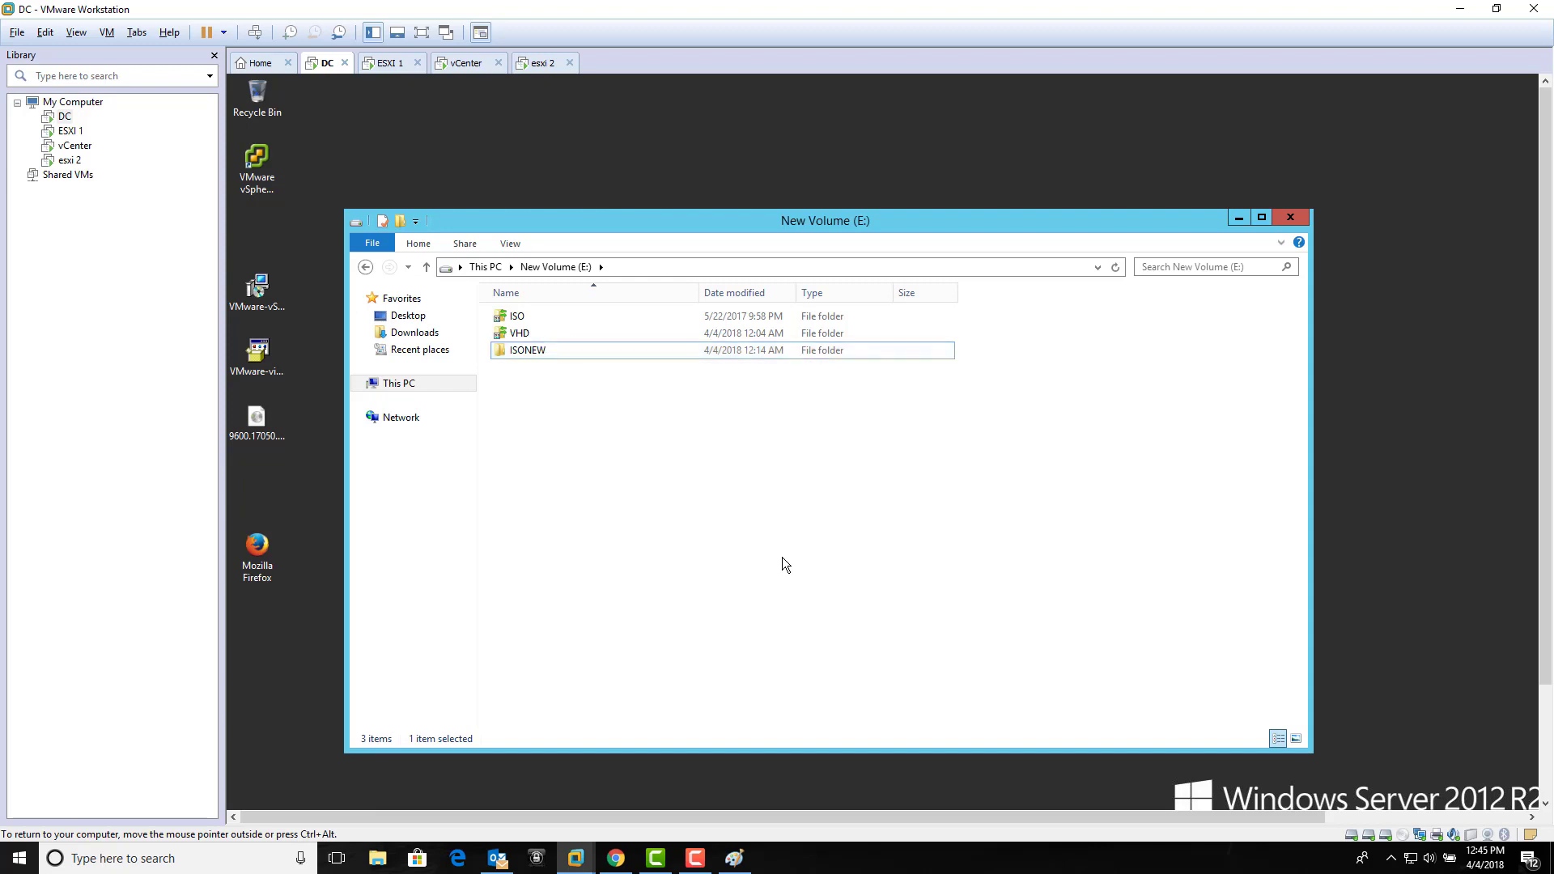
click(586, 355)
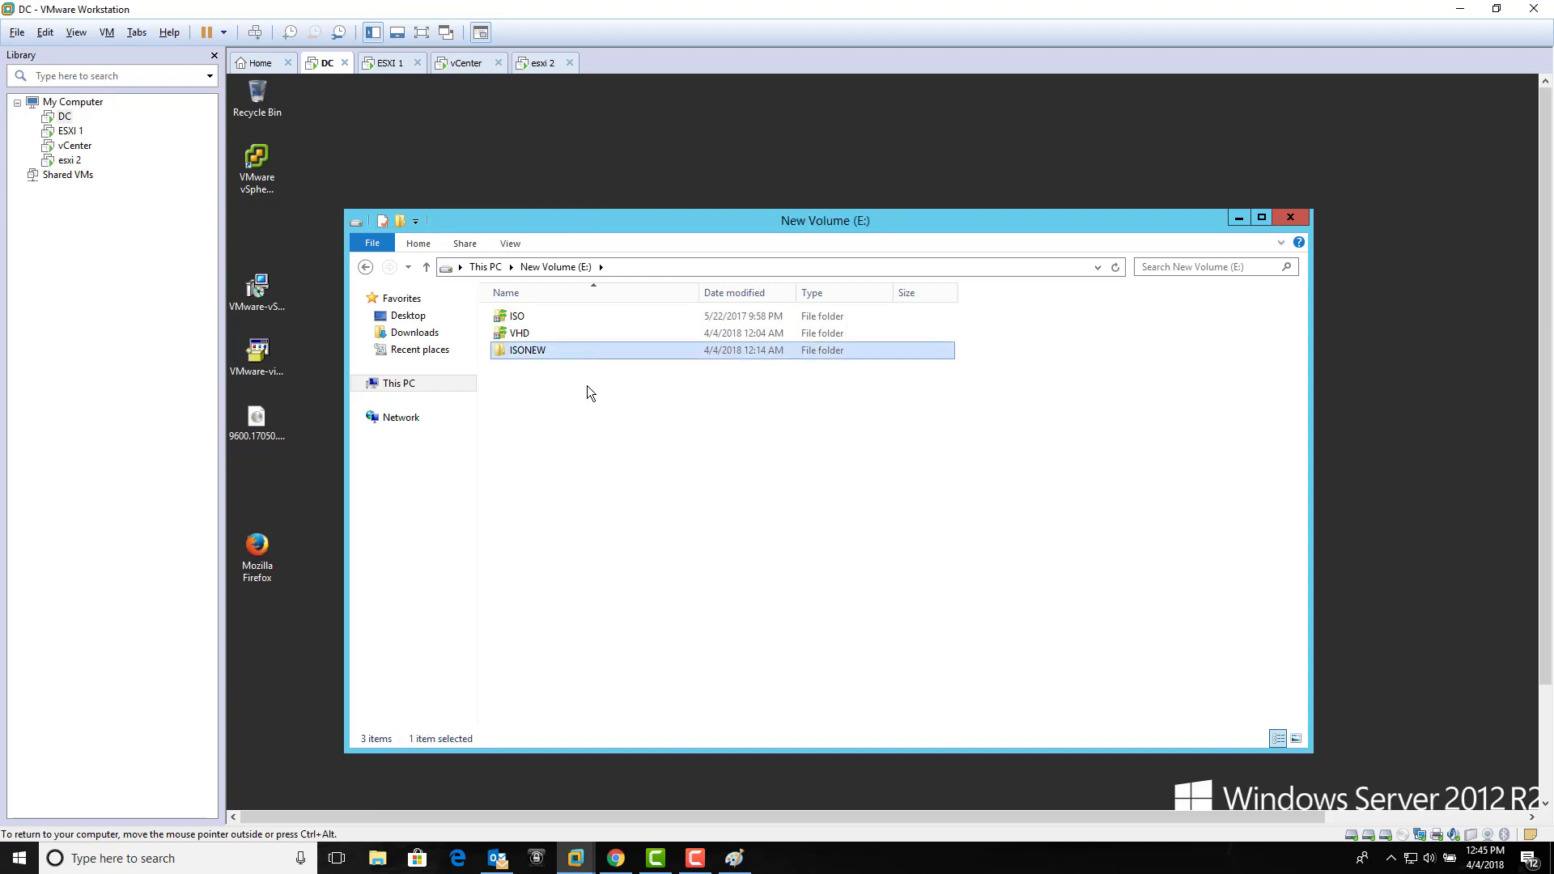
click(586, 386)
click(579, 349)
Step: Turn on NFS sharing for the ISONEW folder in its properties
right_click(580, 349)
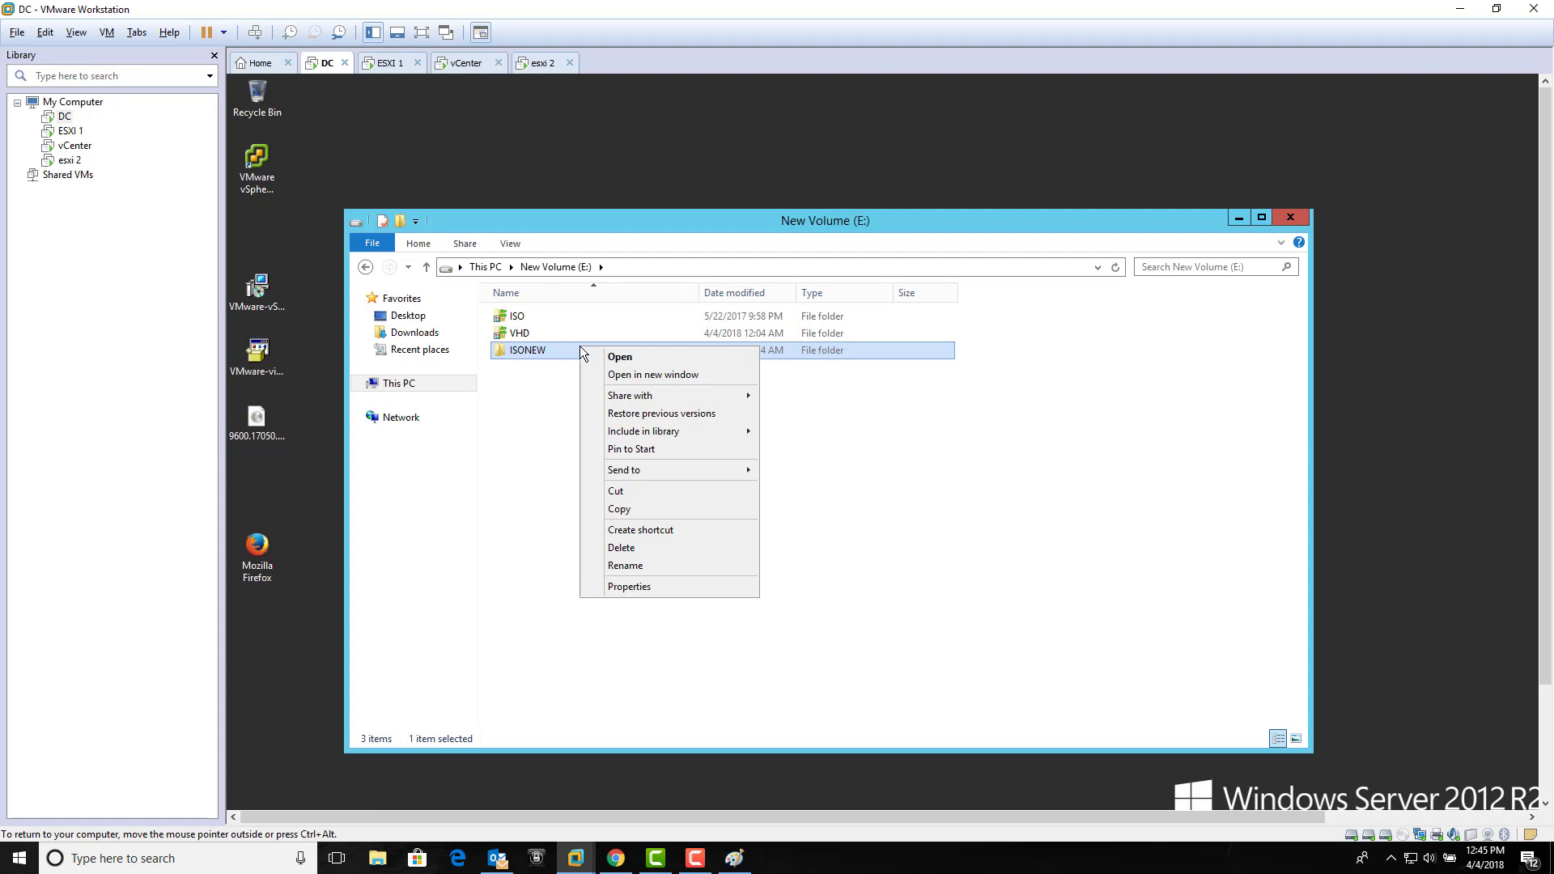
click(670, 588)
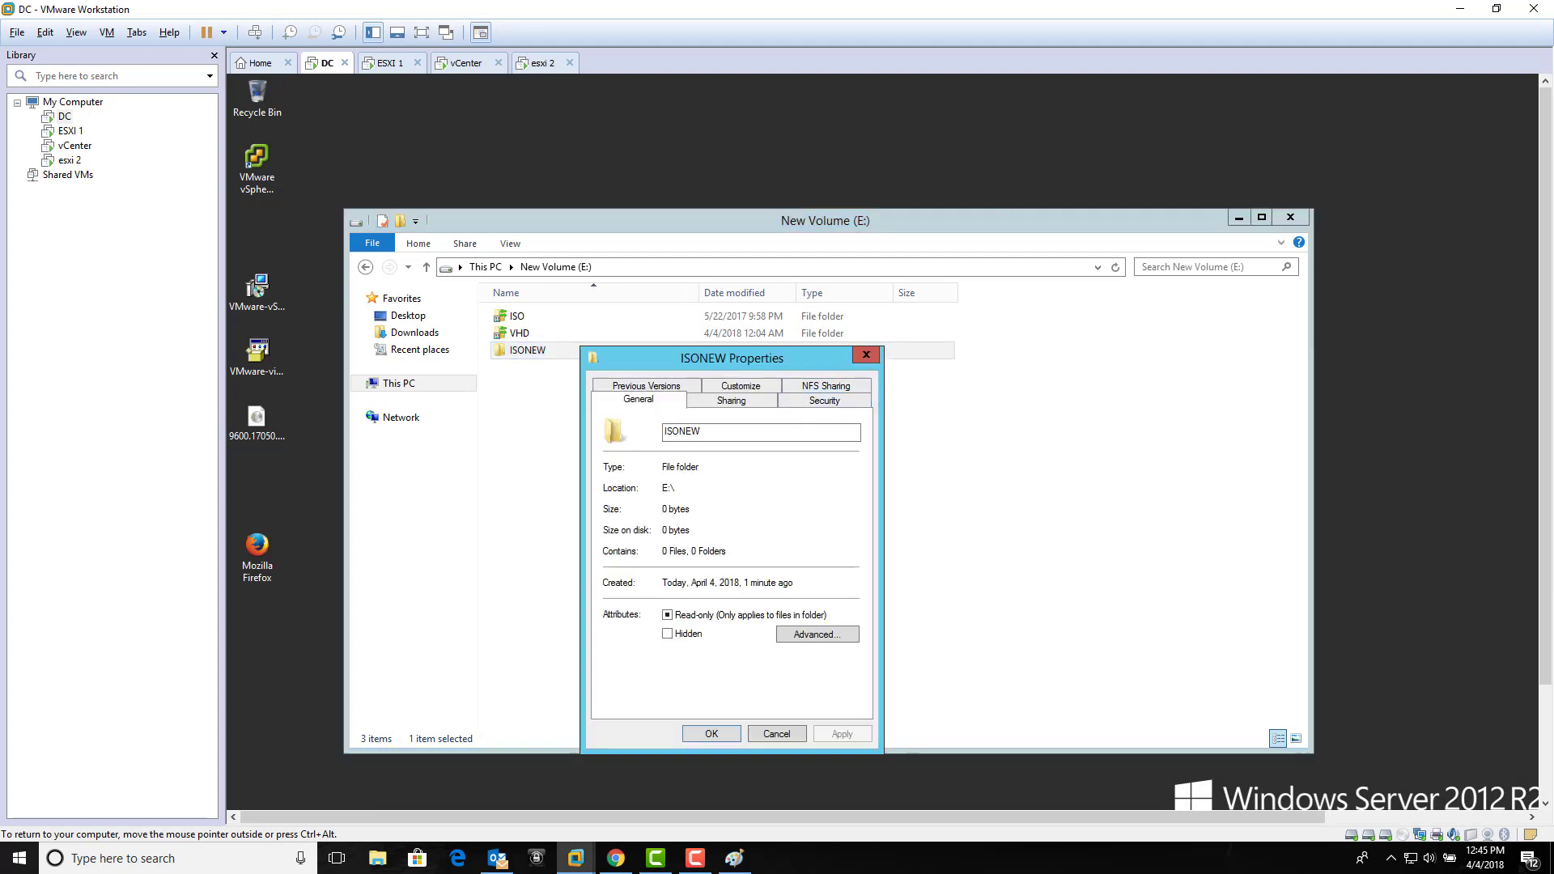
drag(797, 359, 834, 301)
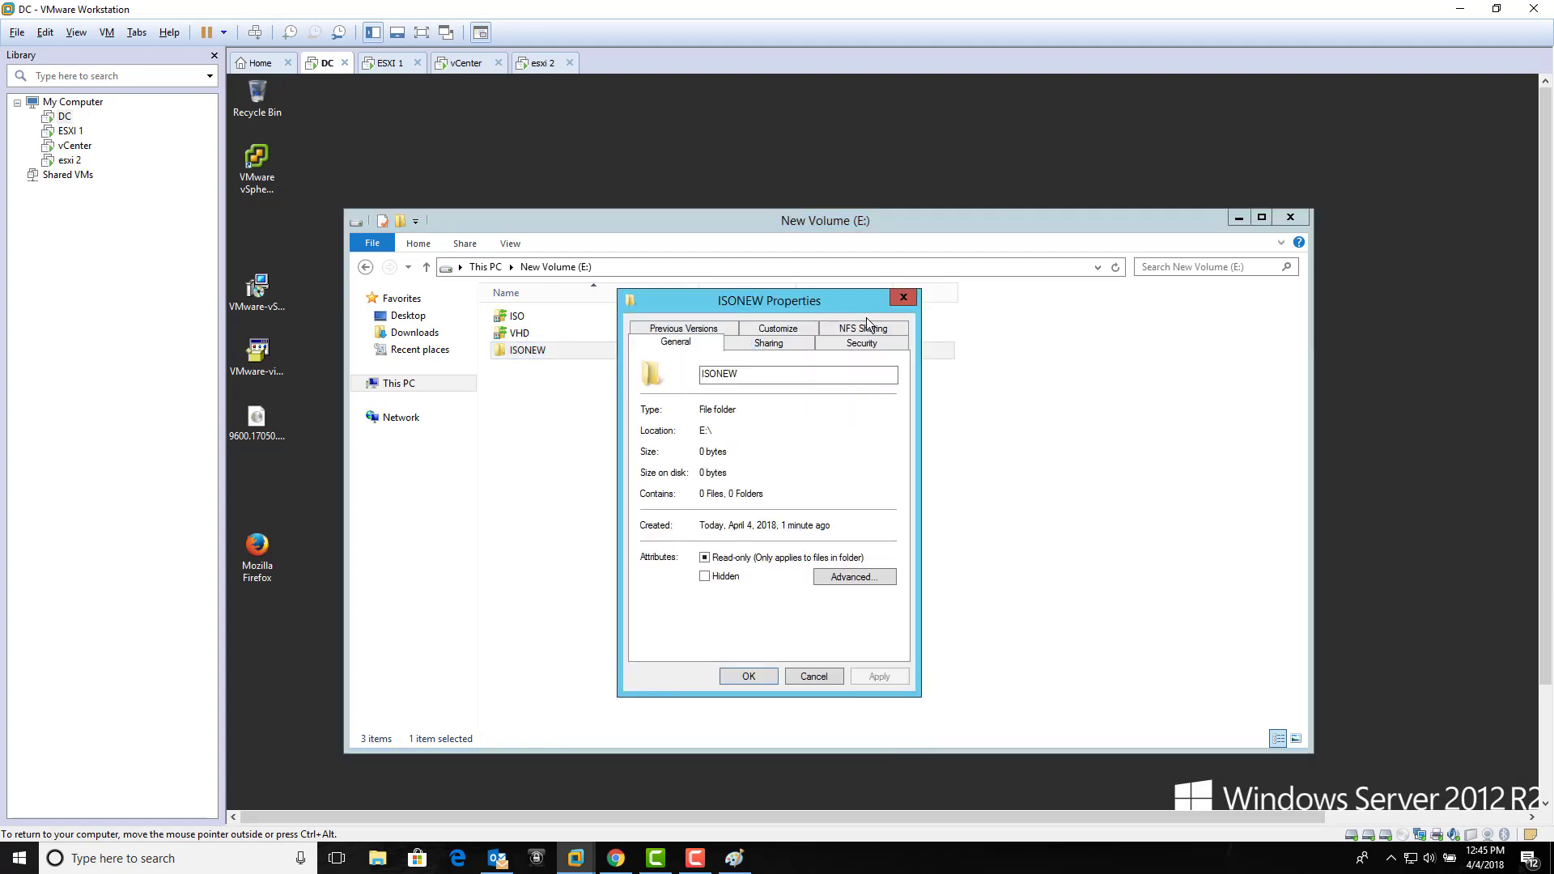
click(888, 330)
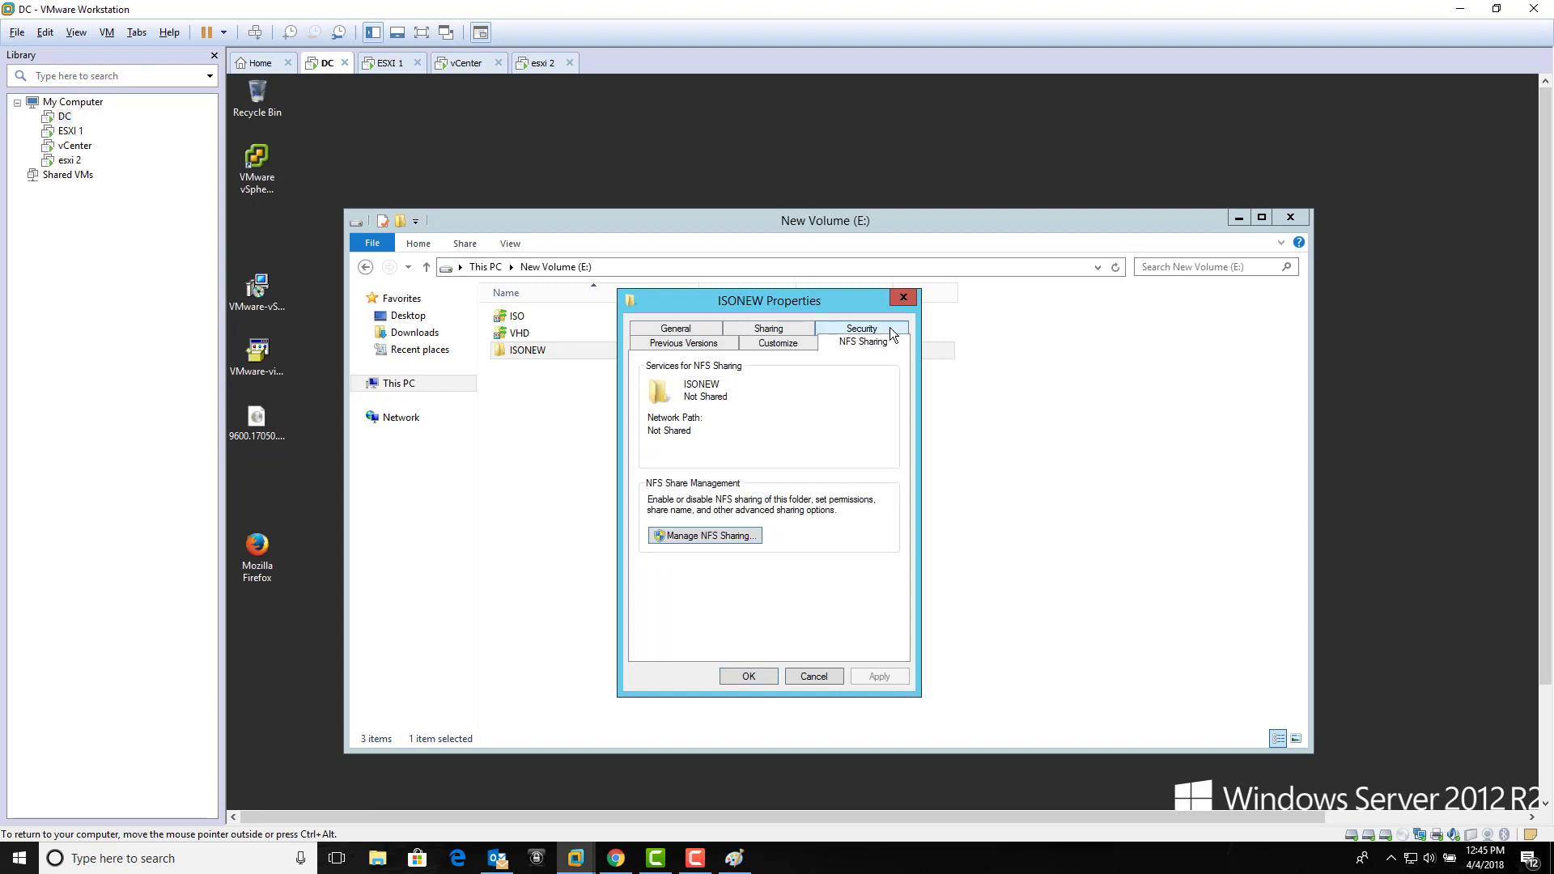
click(741, 539)
click(703, 360)
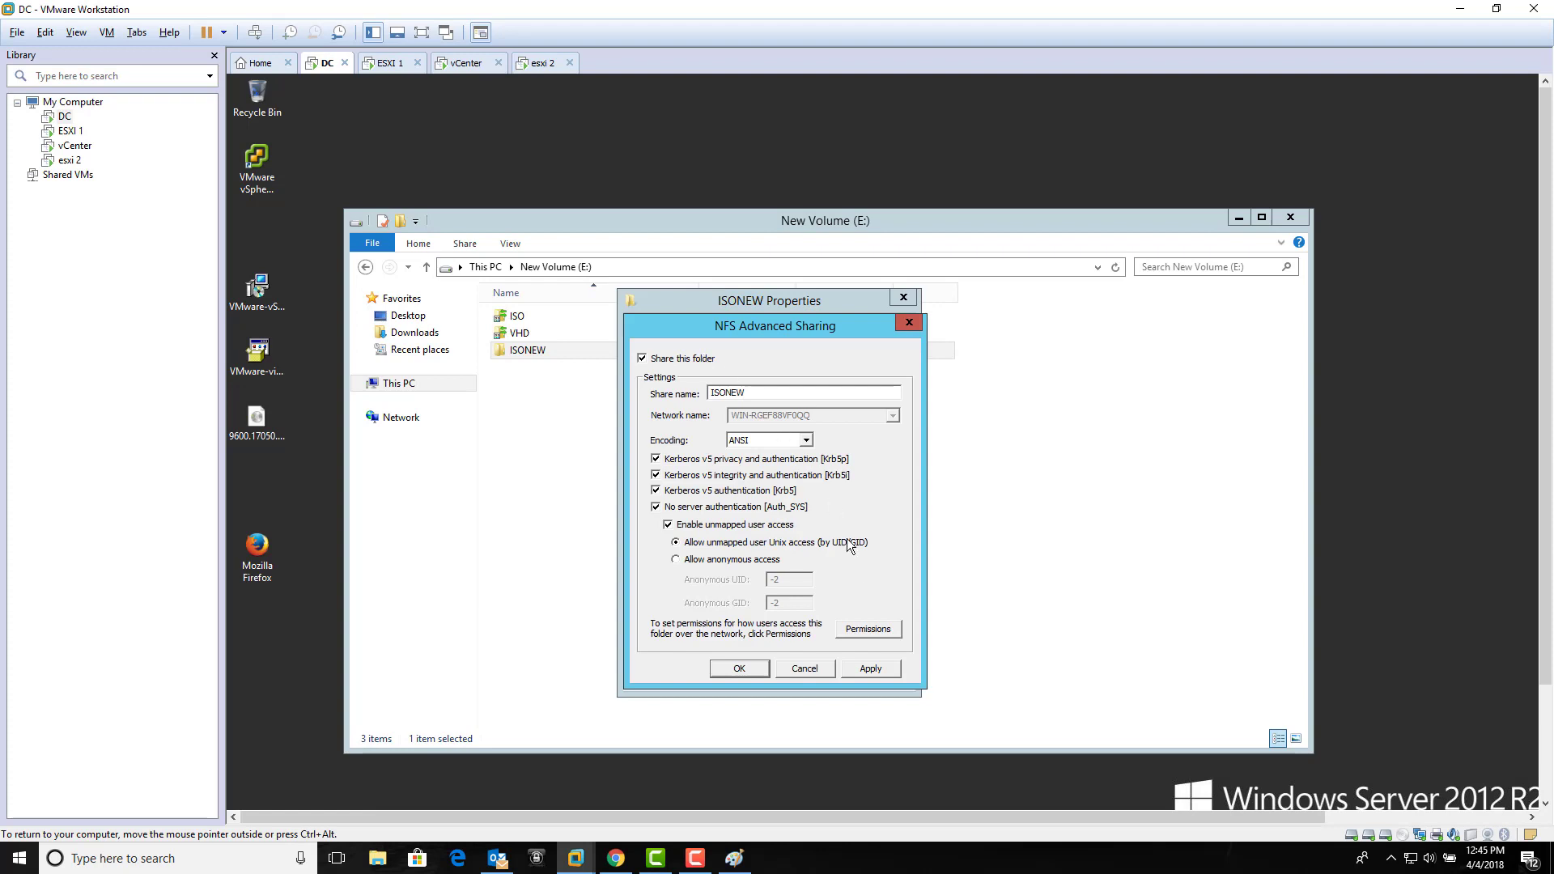
Step: Set NFS share permissions to read-only with root access for all machines, and apply
click(873, 633)
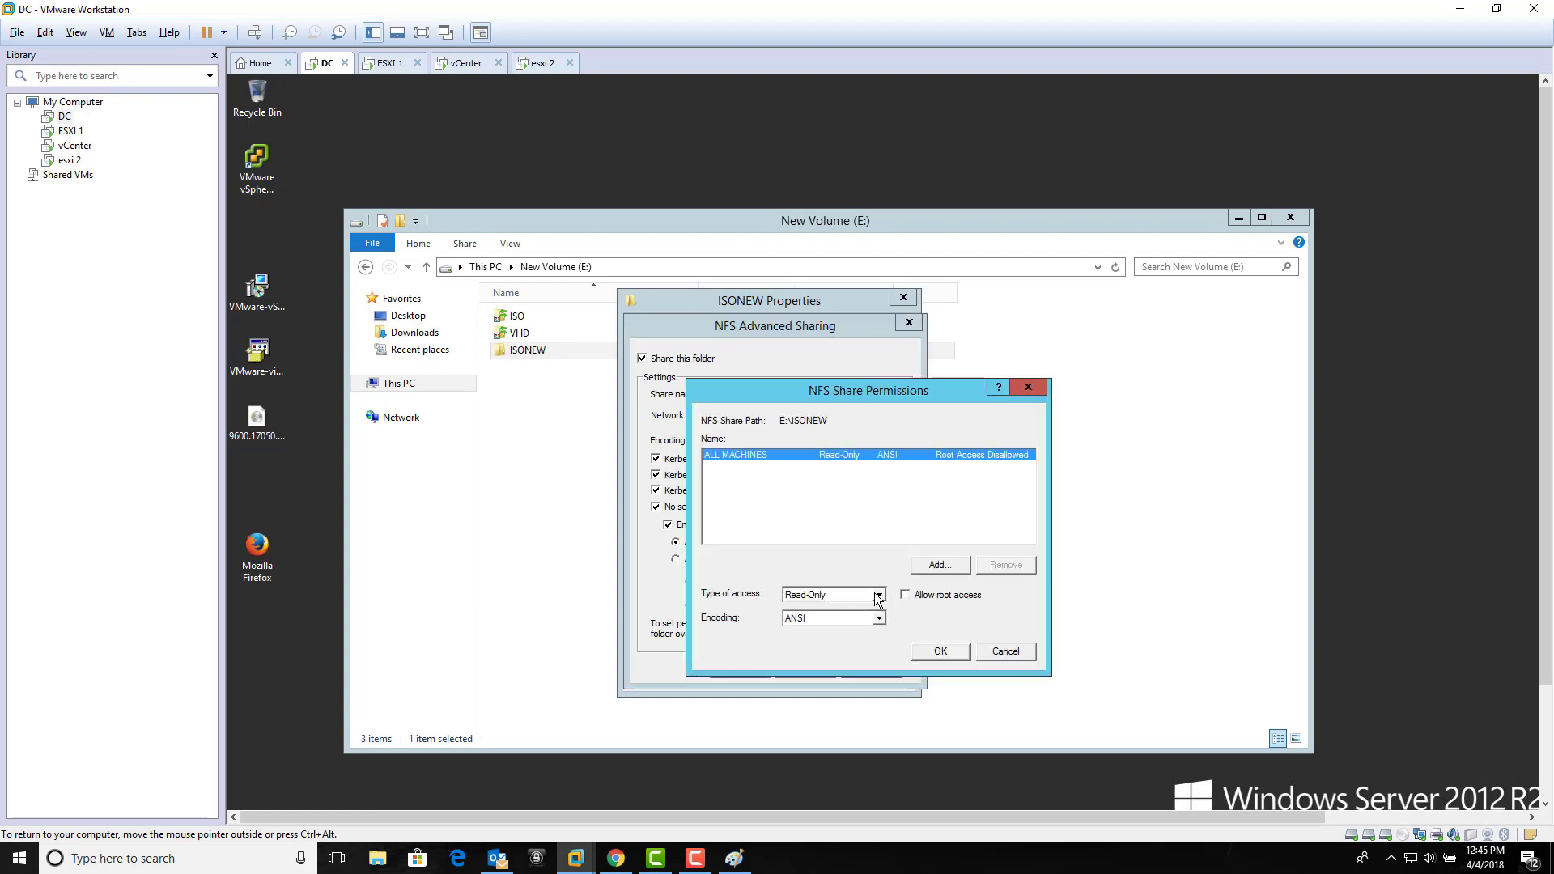
click(878, 596)
click(857, 621)
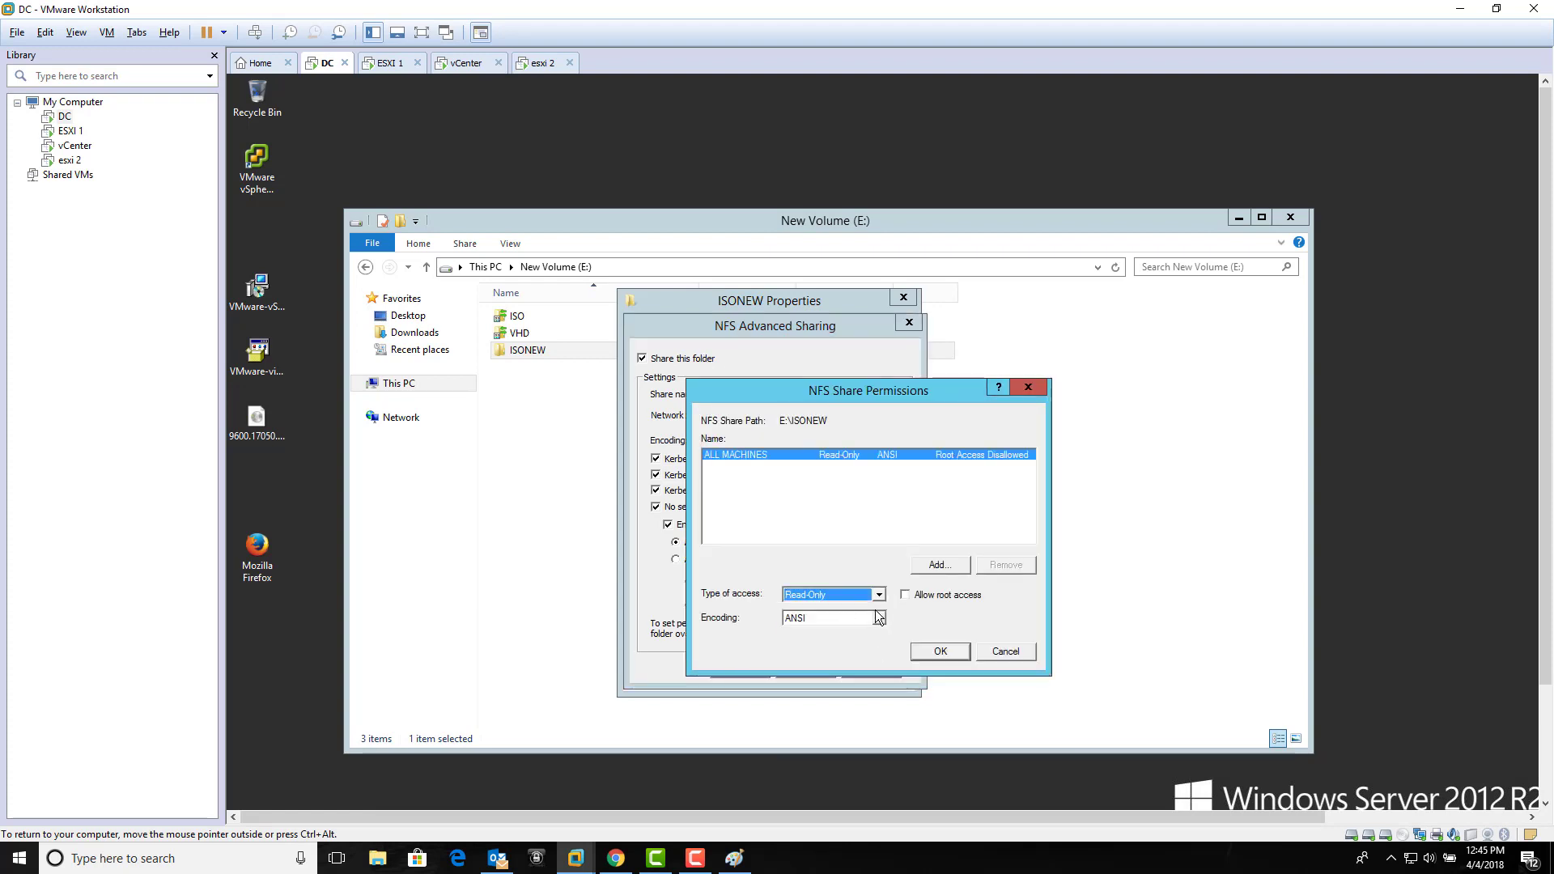
click(905, 596)
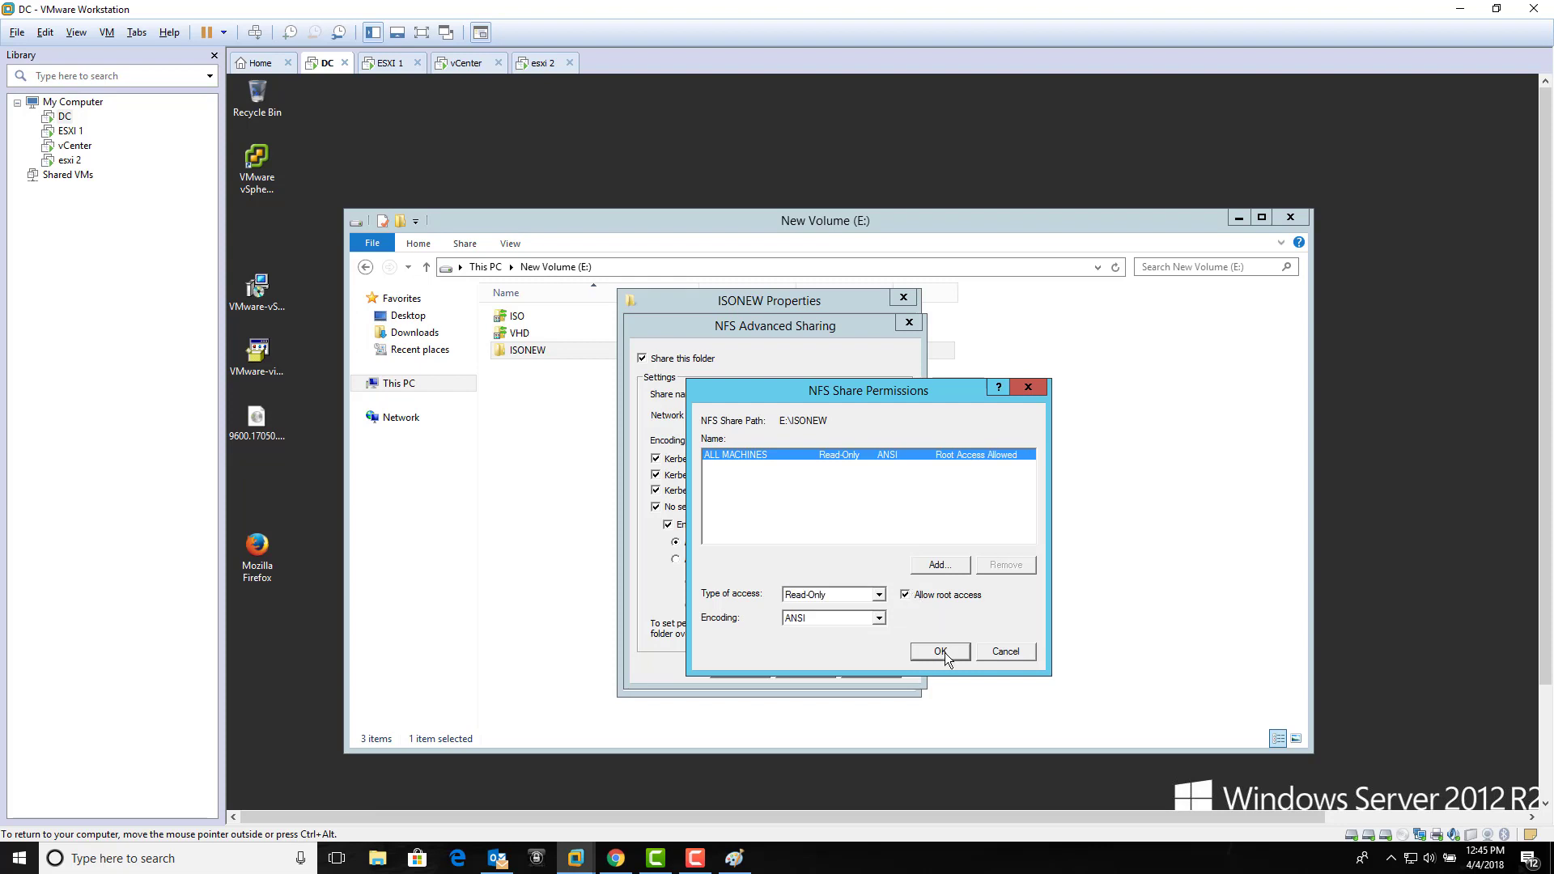
click(942, 653)
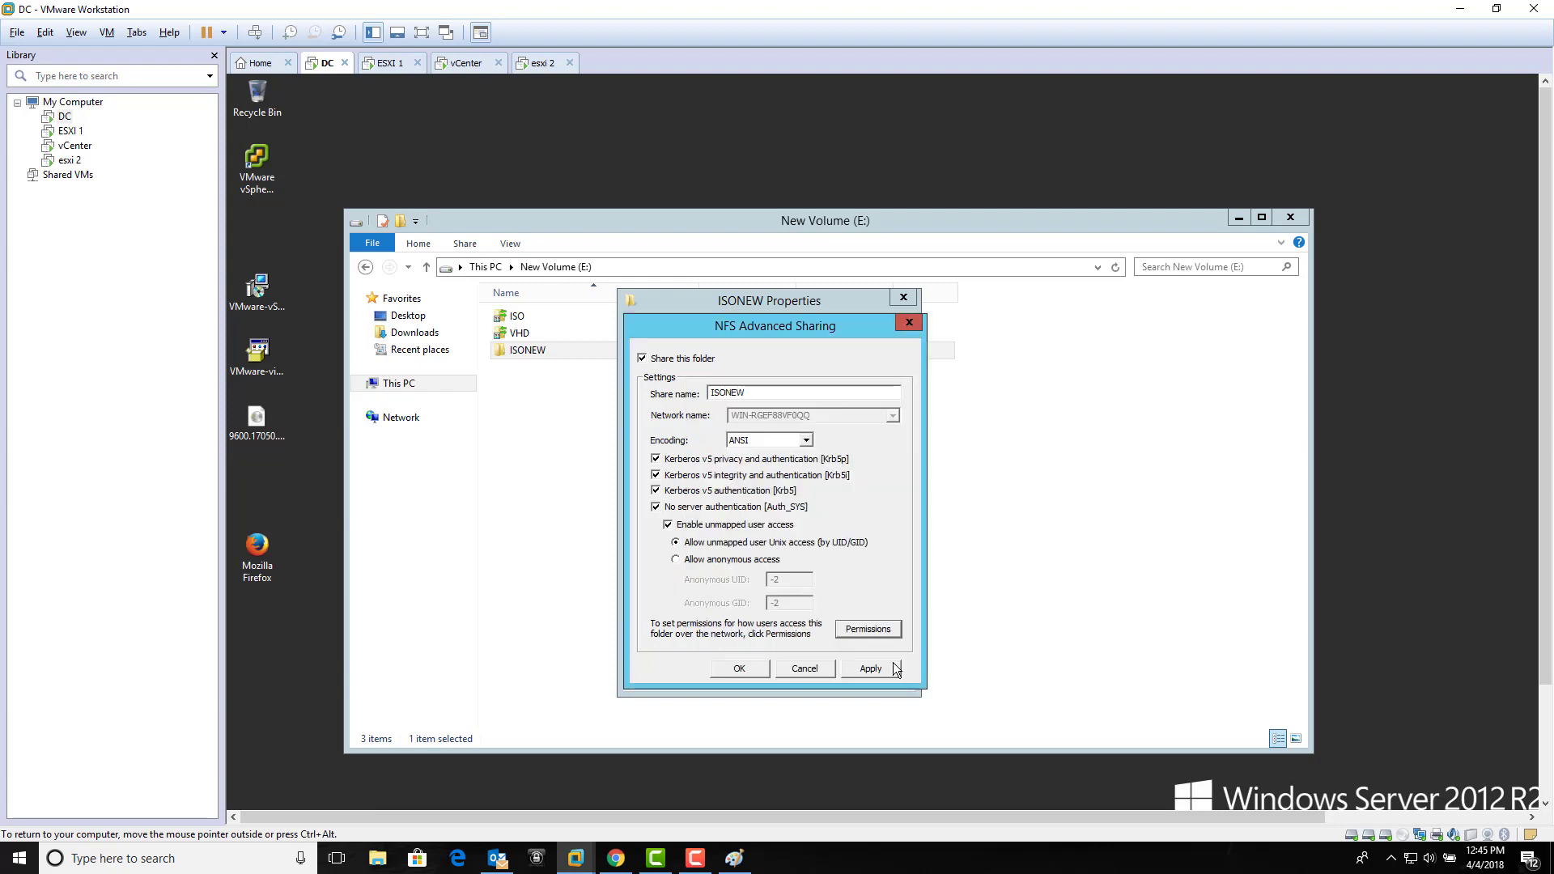
click(755, 667)
click(748, 677)
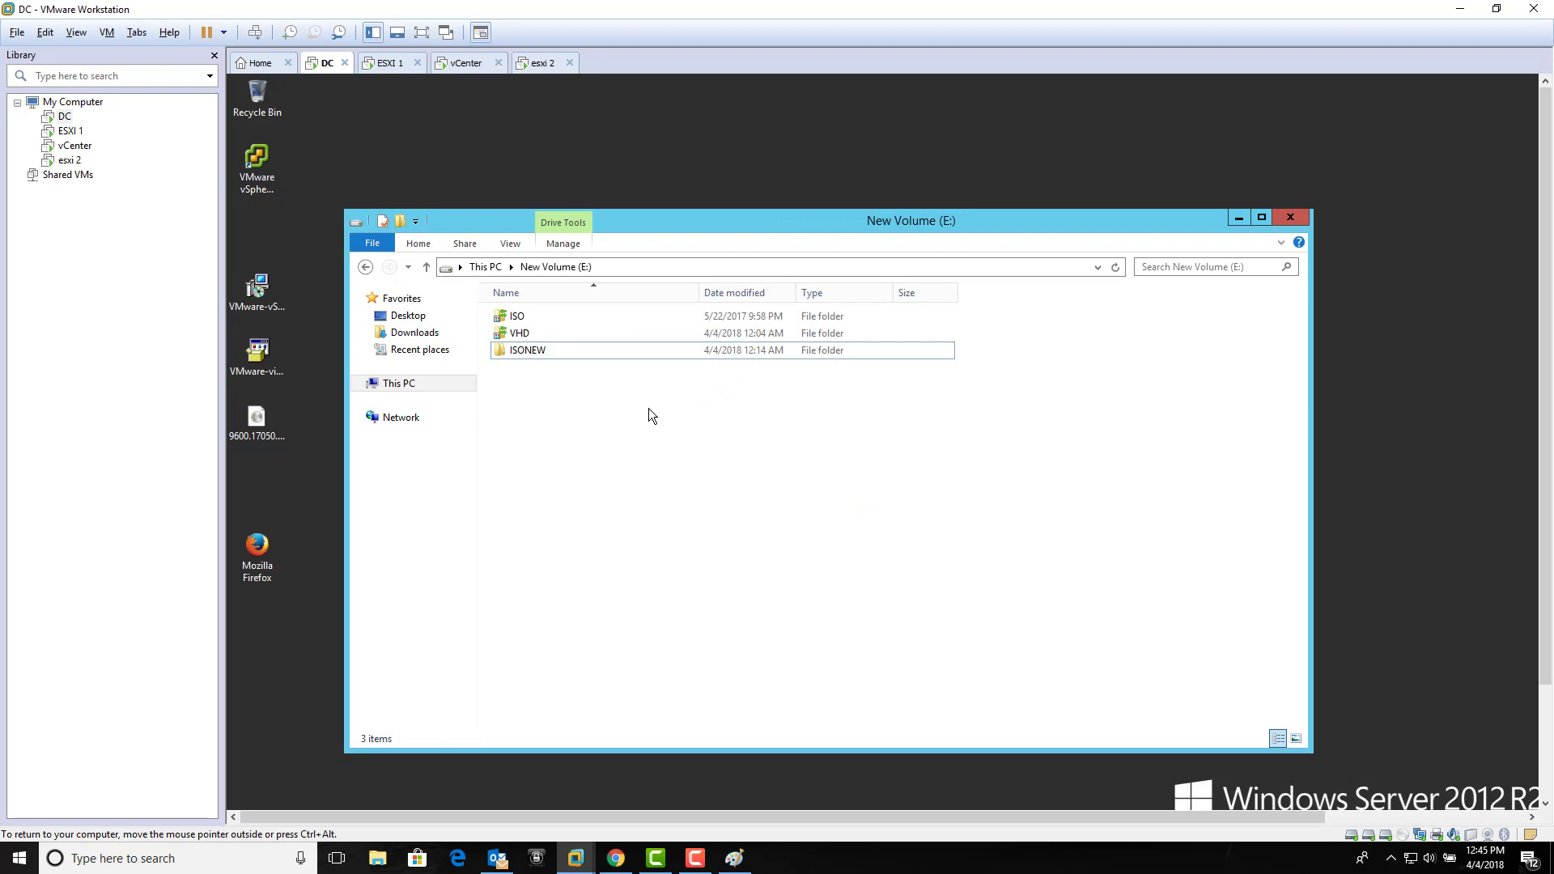
Step: On host 192.168.1.3, add an NFS datastore named ISO from server 192.168.1.1, folder ISONEW
click(467, 63)
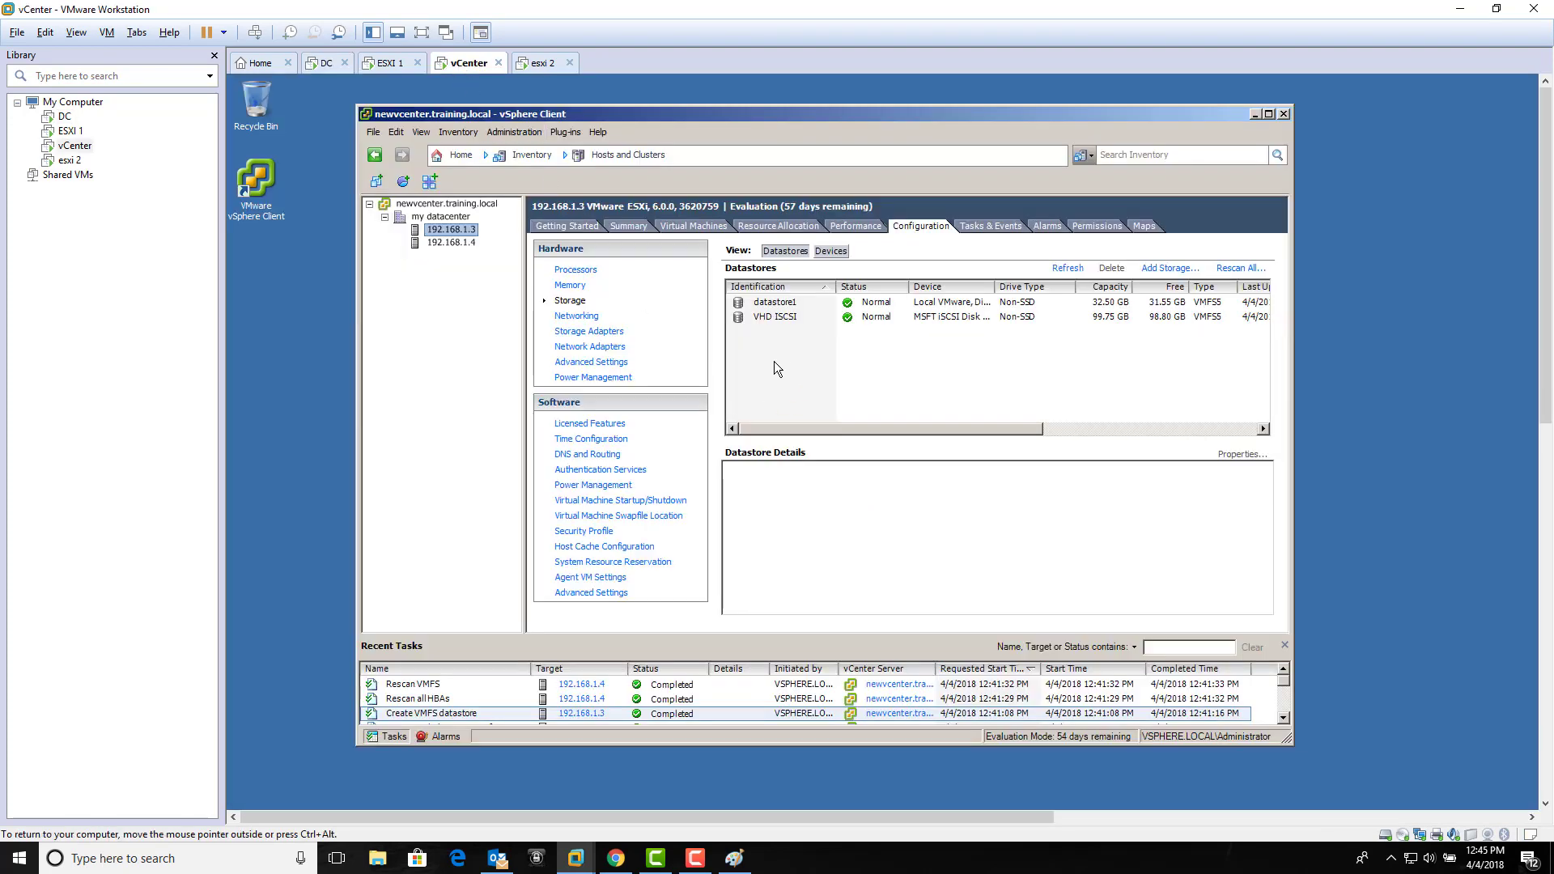
click(1170, 268)
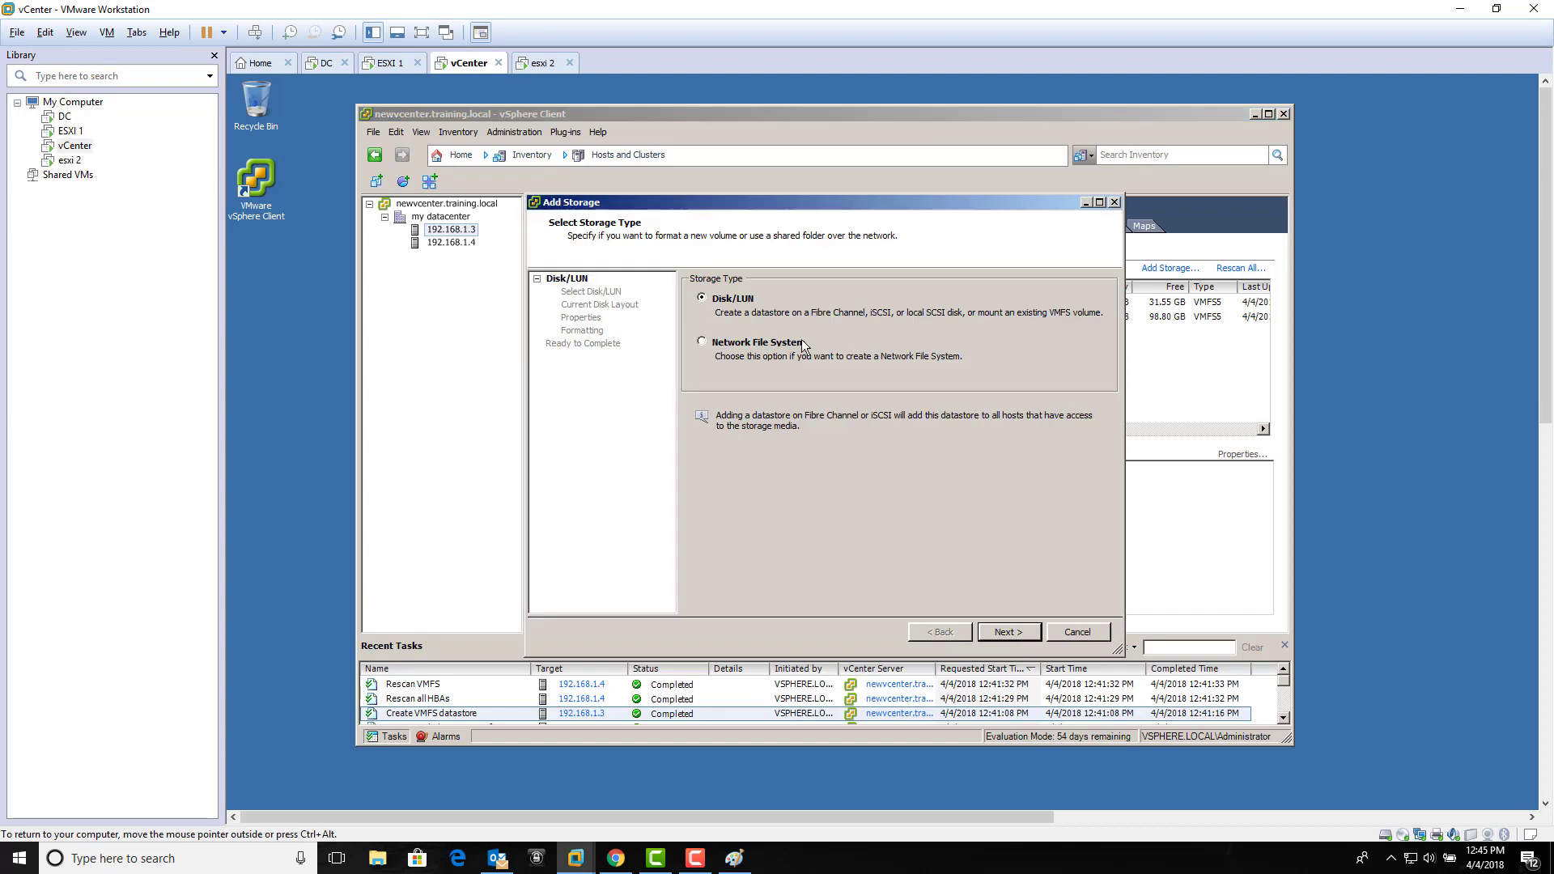
click(782, 343)
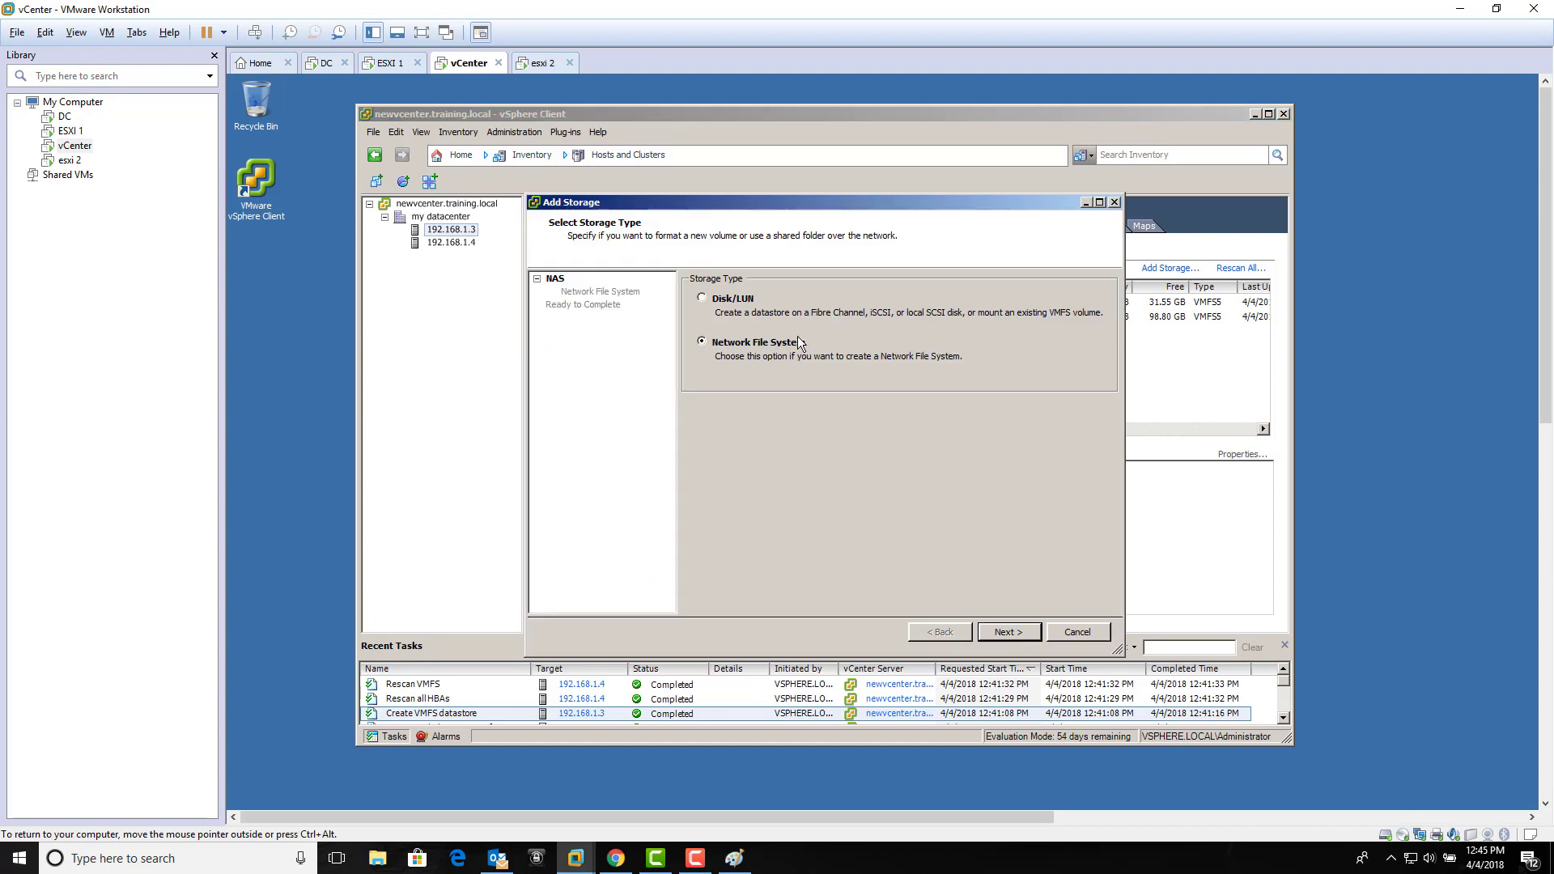
click(1013, 634)
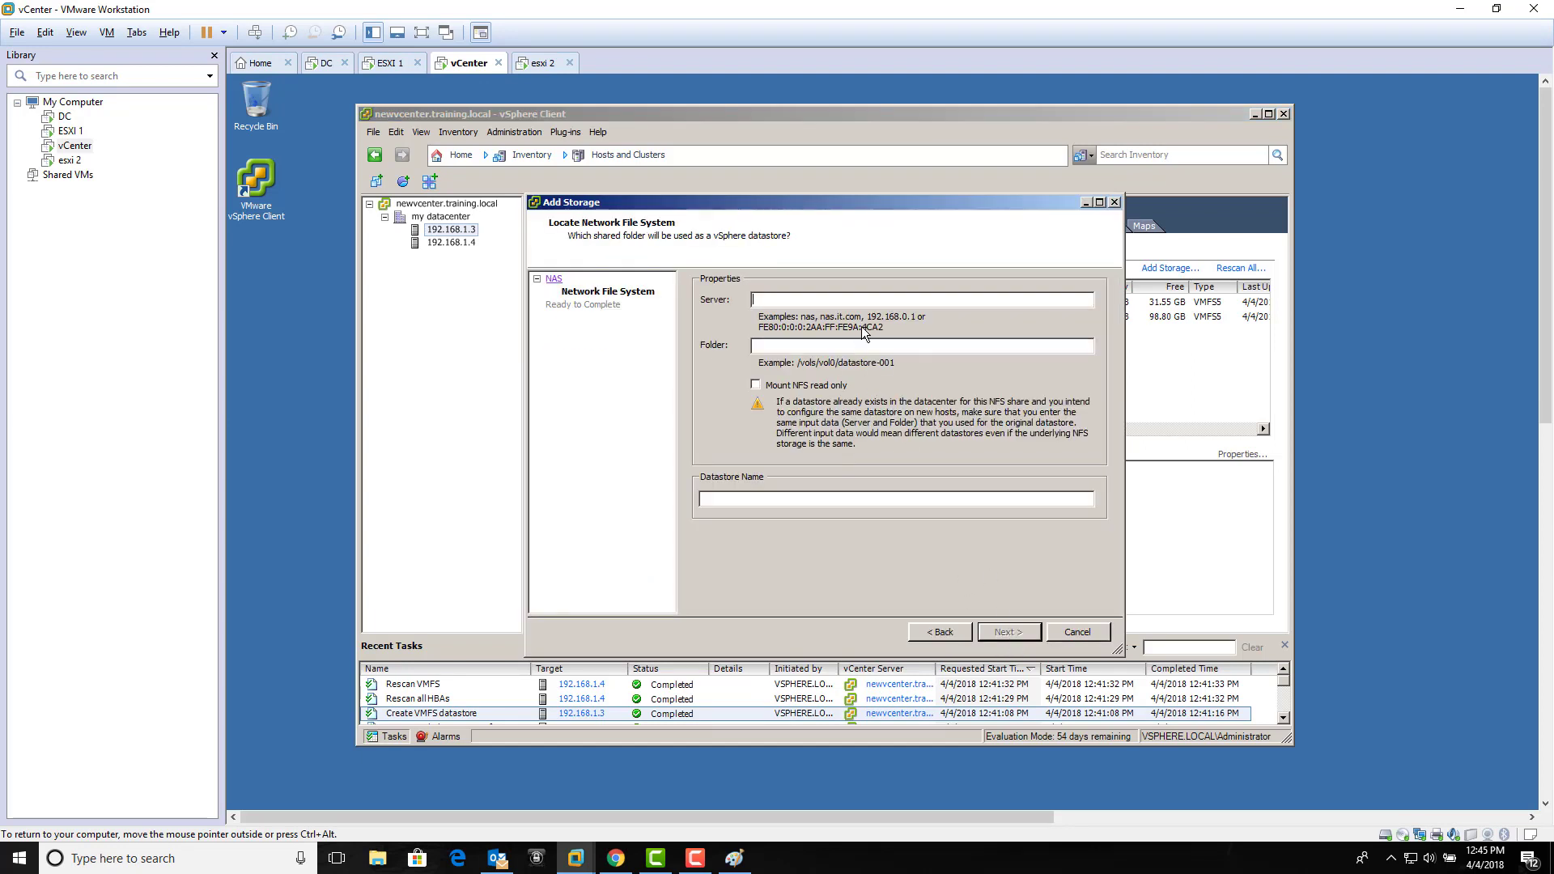
text(192.168)
text(.1.1)
text(ISONEW)
click(872, 498)
text(ISO)
click(997, 632)
click(997, 631)
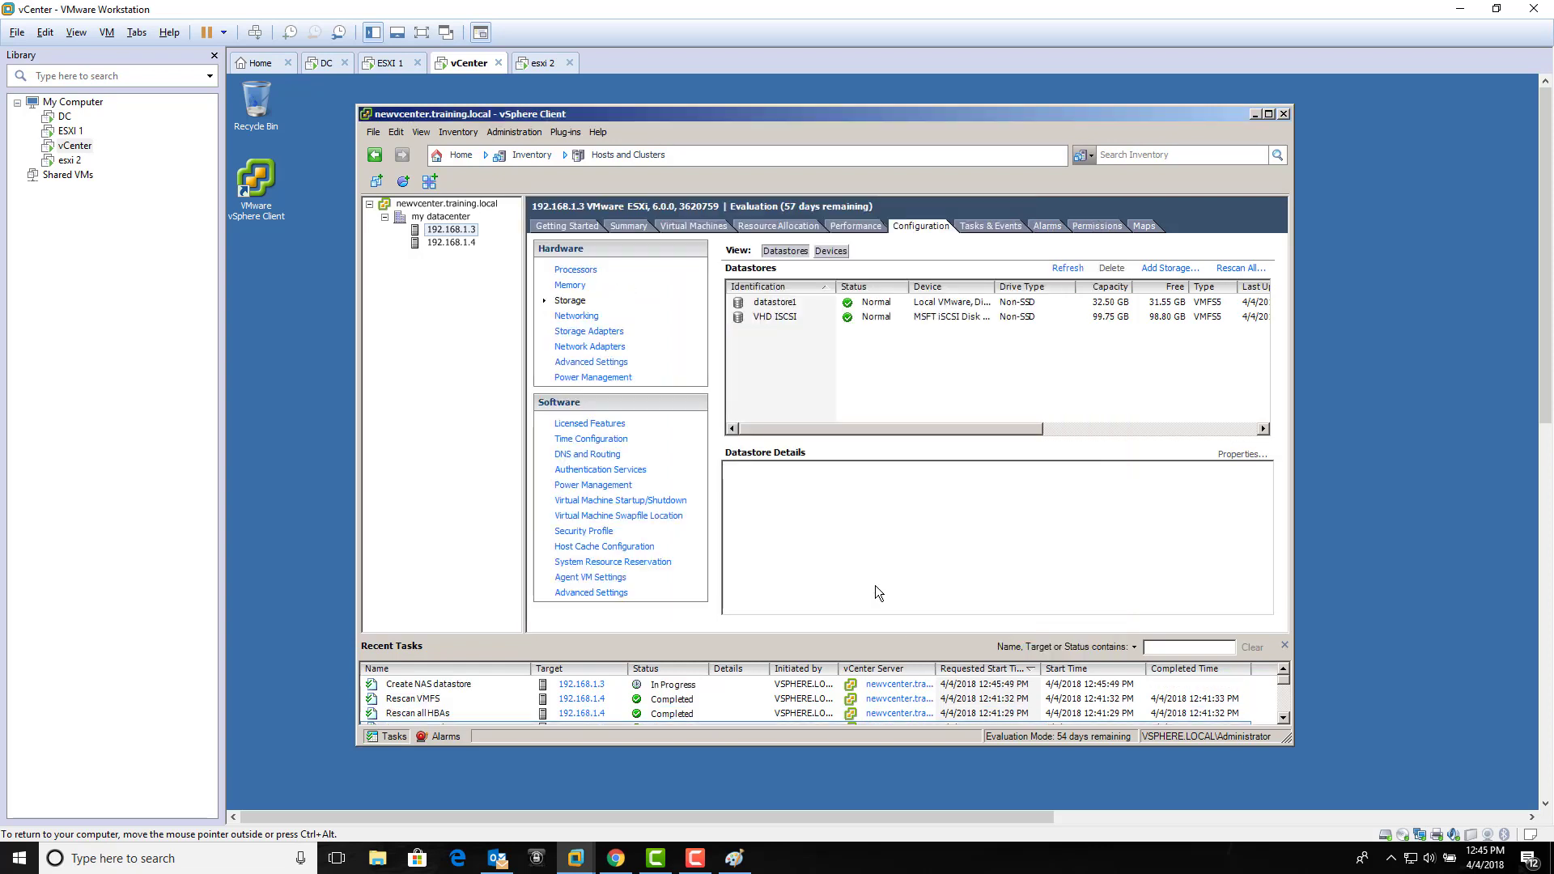
click(796, 314)
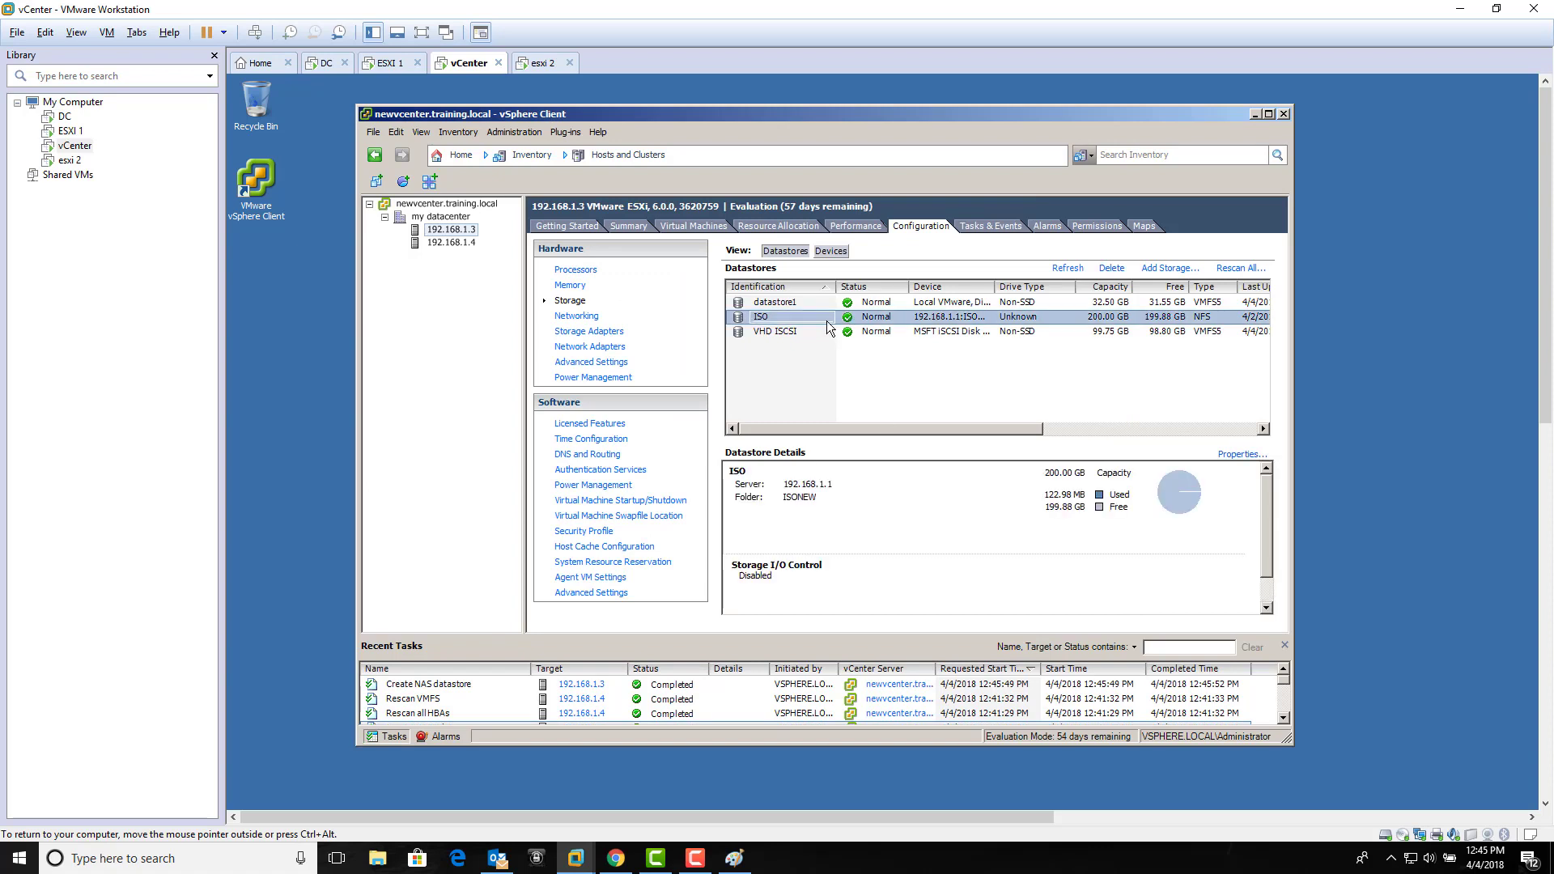
Step: On host 192.168.1.4, add the NFS datastore ISO from 192.168.1.1's ISONEW folder
click(469, 246)
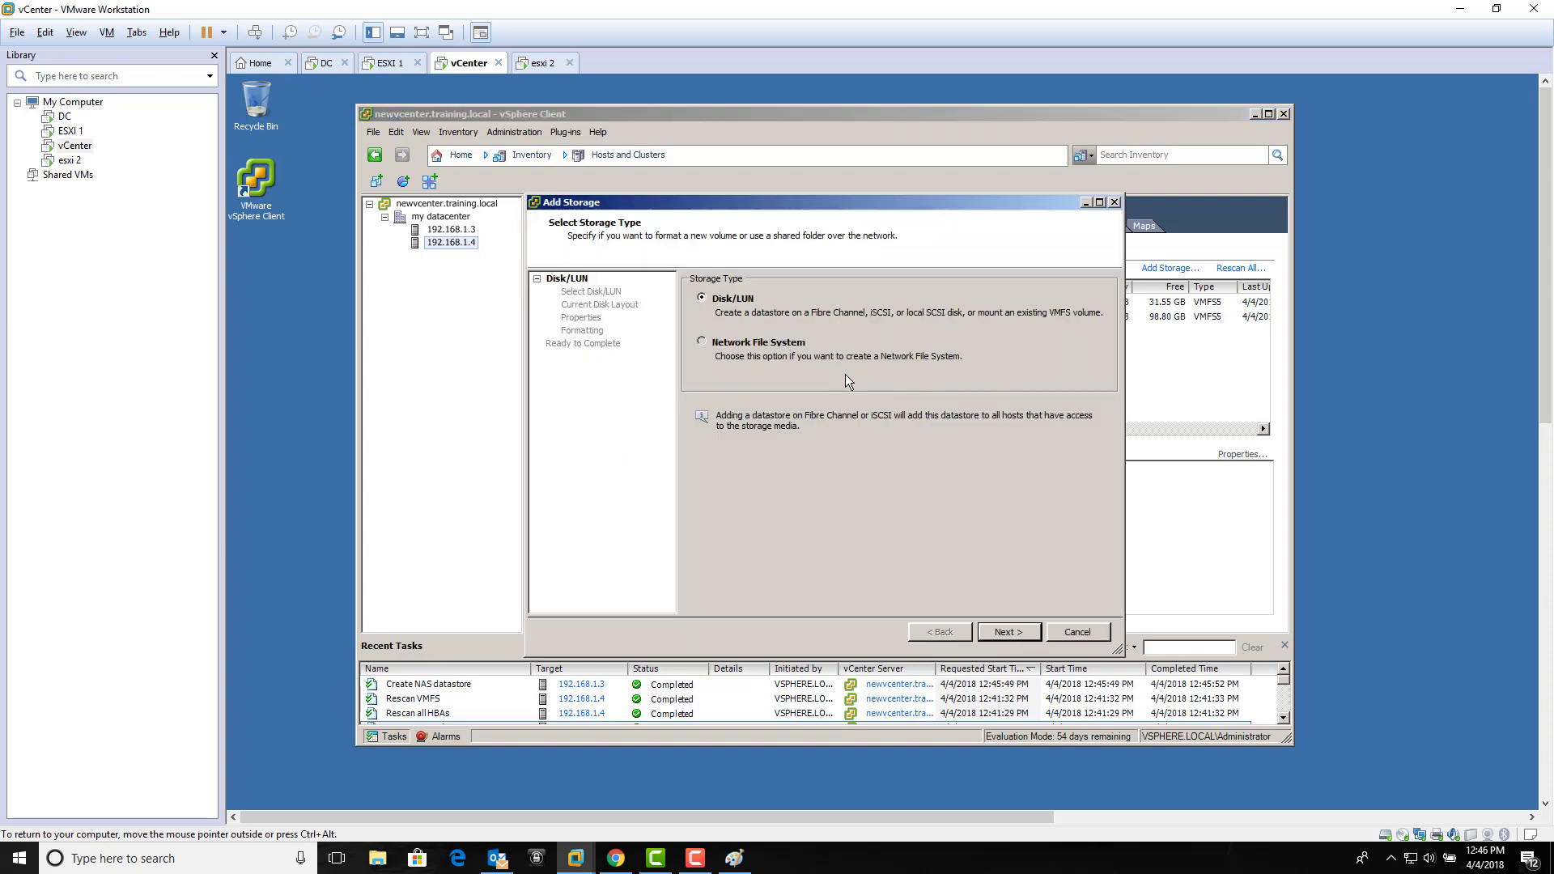
click(840, 356)
click(1003, 638)
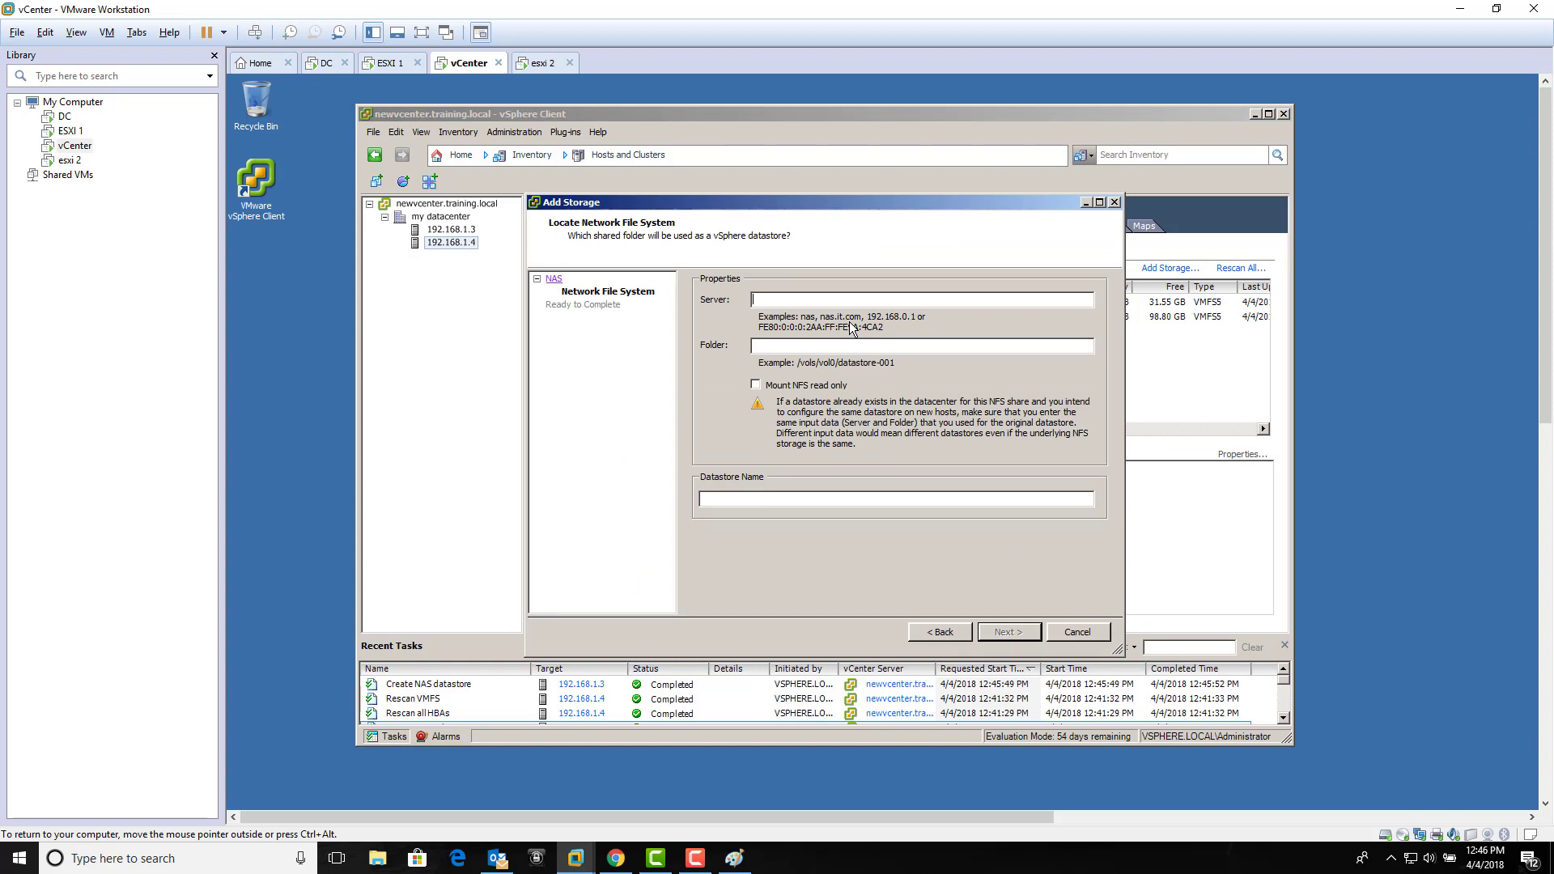
text(192.168.1.1)
click(863, 350)
text(ISONEW)
click(920, 501)
text(ISO)
click(1017, 636)
click(1017, 636)
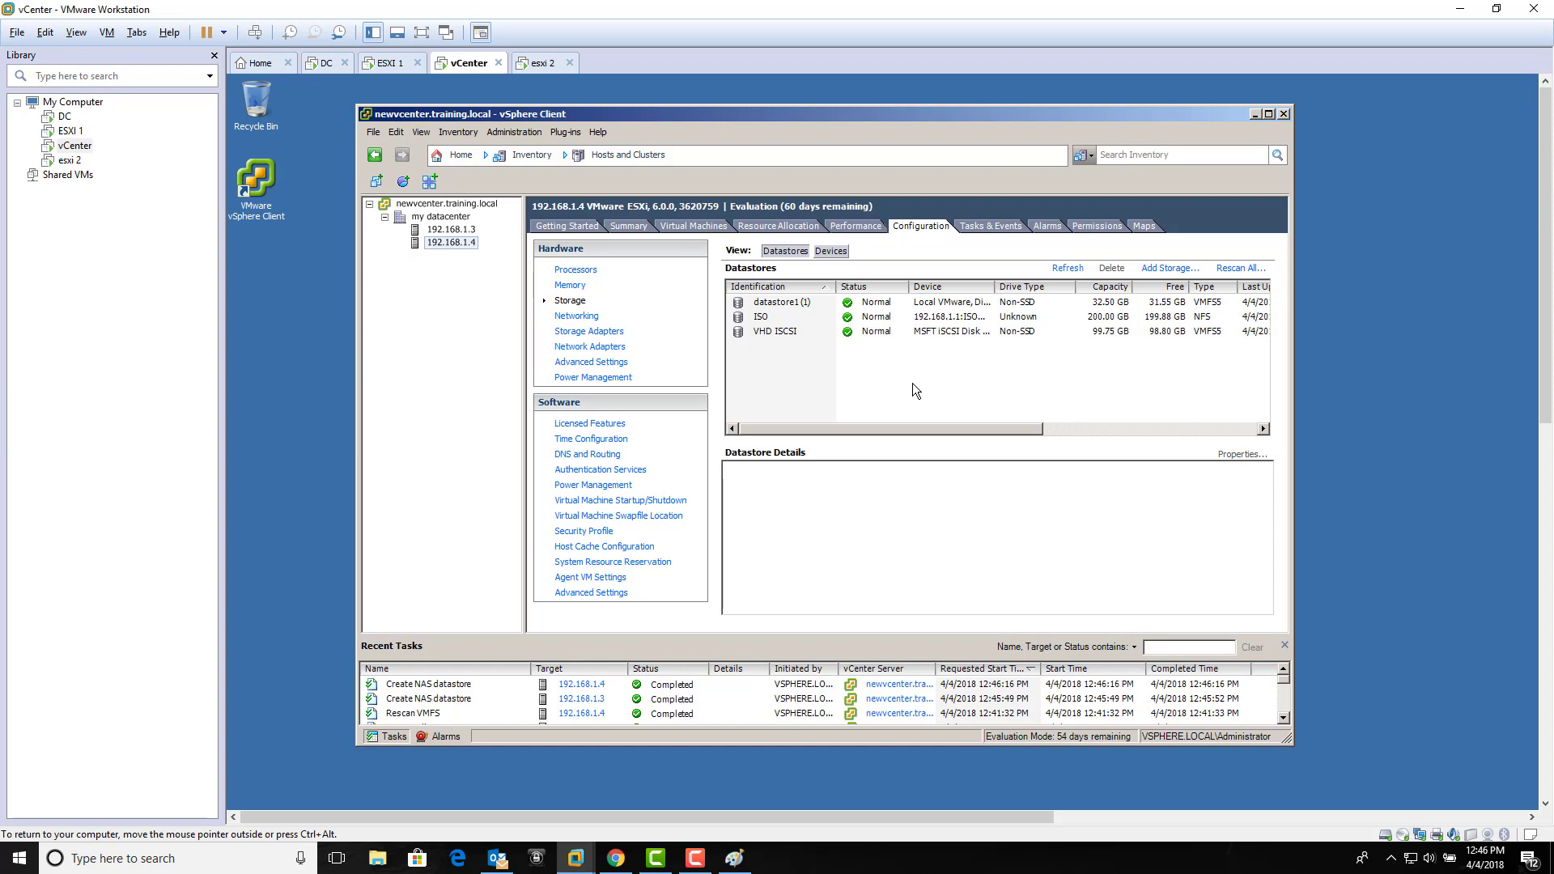
click(811, 333)
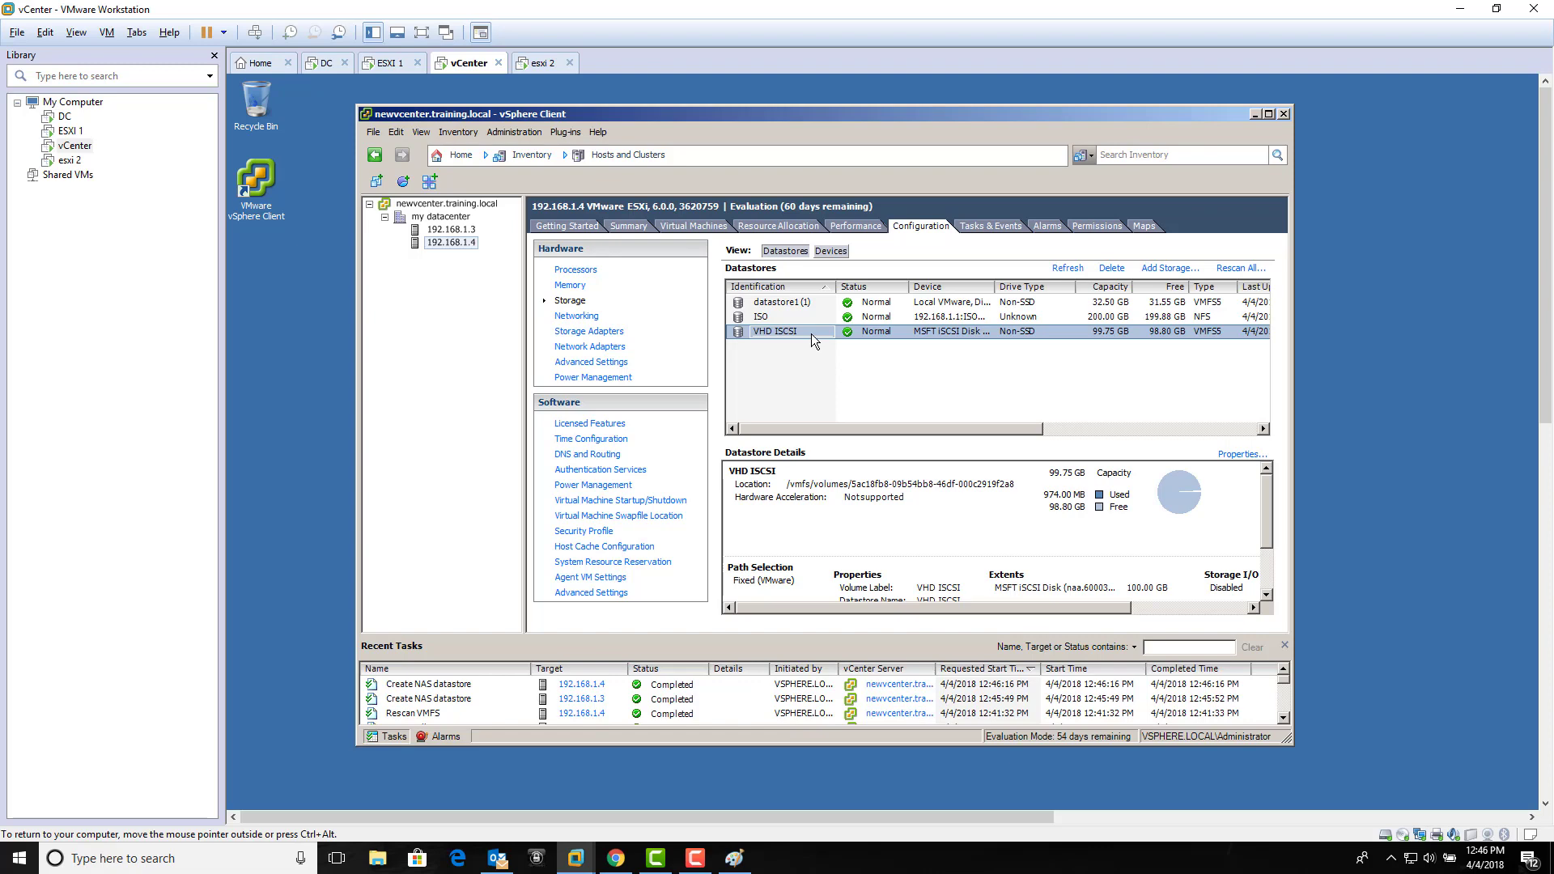
click(735, 858)
Step: Draw small rectangles inside the upper-left and lower-left boxes of the Paint diagram
mouse_move(126, 198)
mouse_down()
mouse_move(144, 227)
mouse_move(137, 303)
mouse_up()
mouse_move(134, 371)
mouse_down()
mouse_move(147, 394)
mouse_move(127, 472)
mouse_move(140, 488)
mouse_move(146, 450)
mouse_up()
click(148, 439)
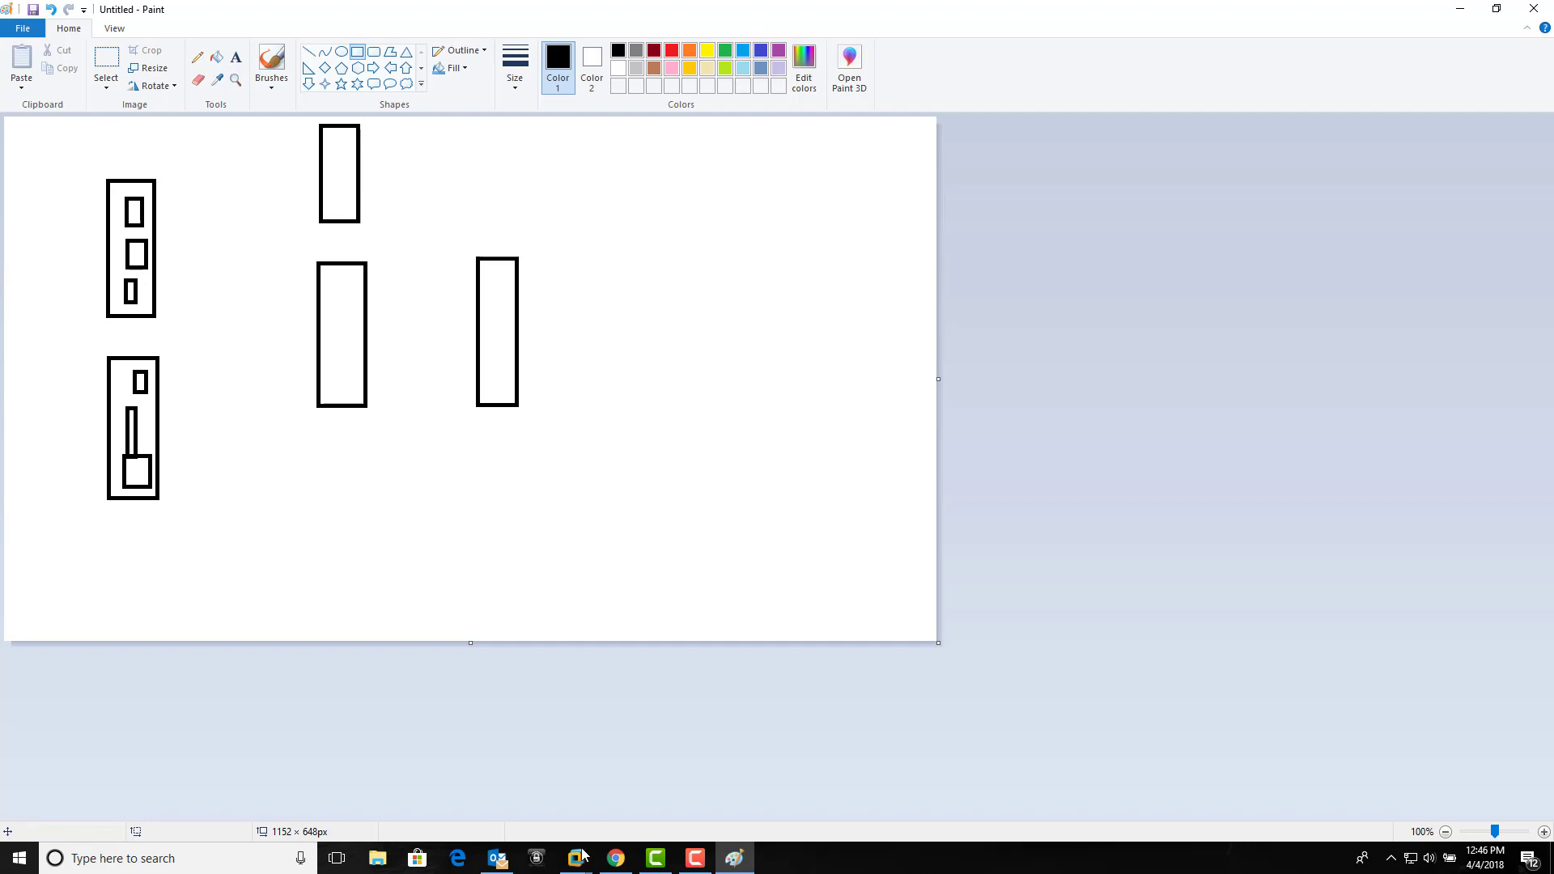
mouse_move(576, 858)
click(674, 773)
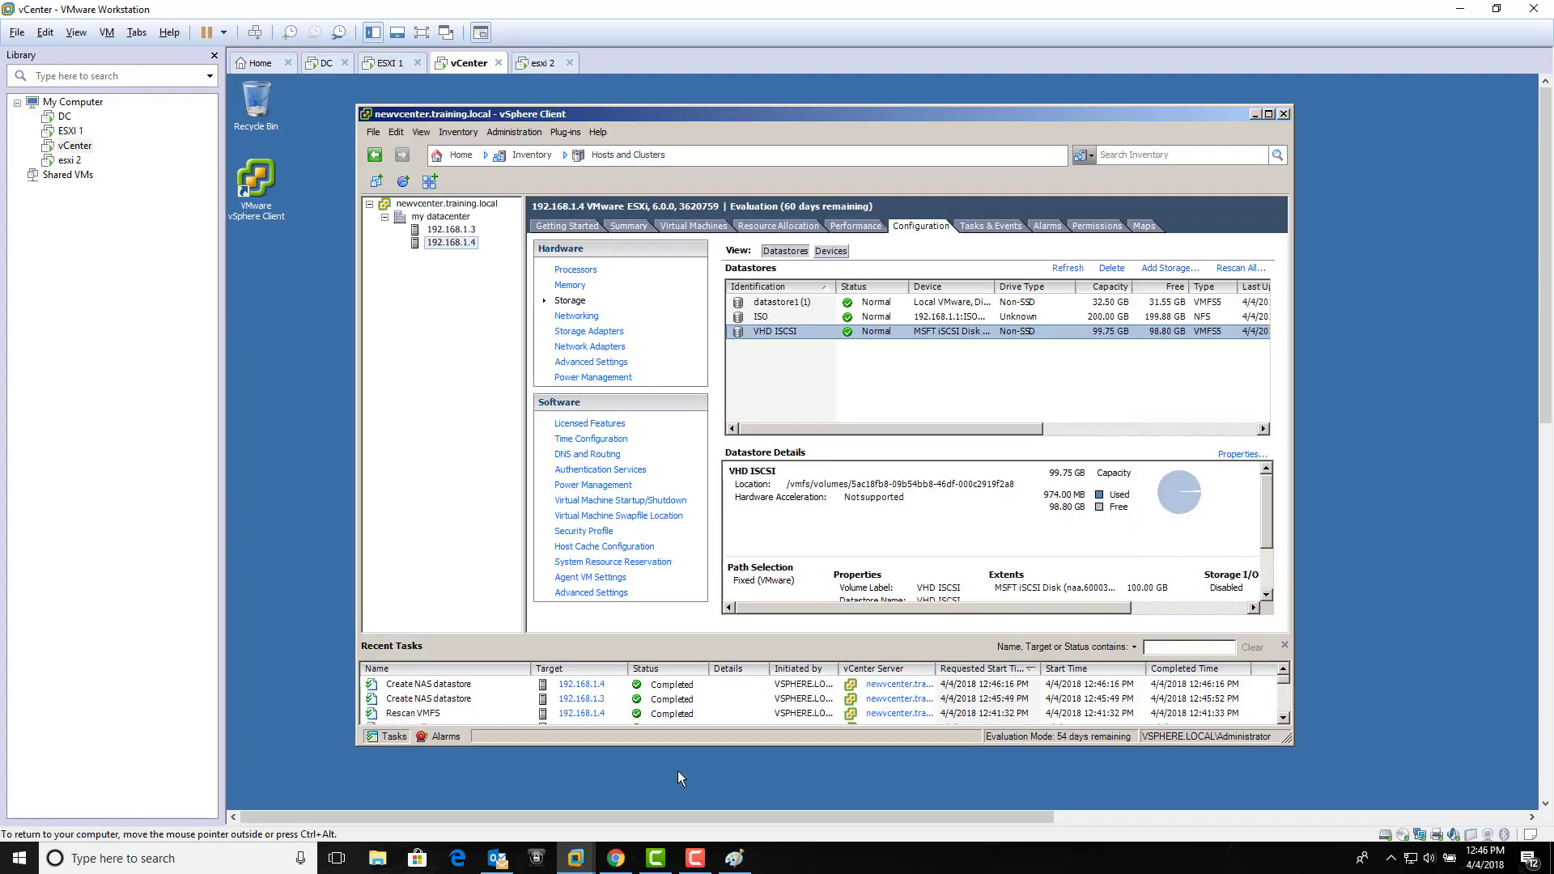
Step: Review the ISO and VHD ISCSI datastore details on 192.168.1.4, then return to the Home page
click(803, 318)
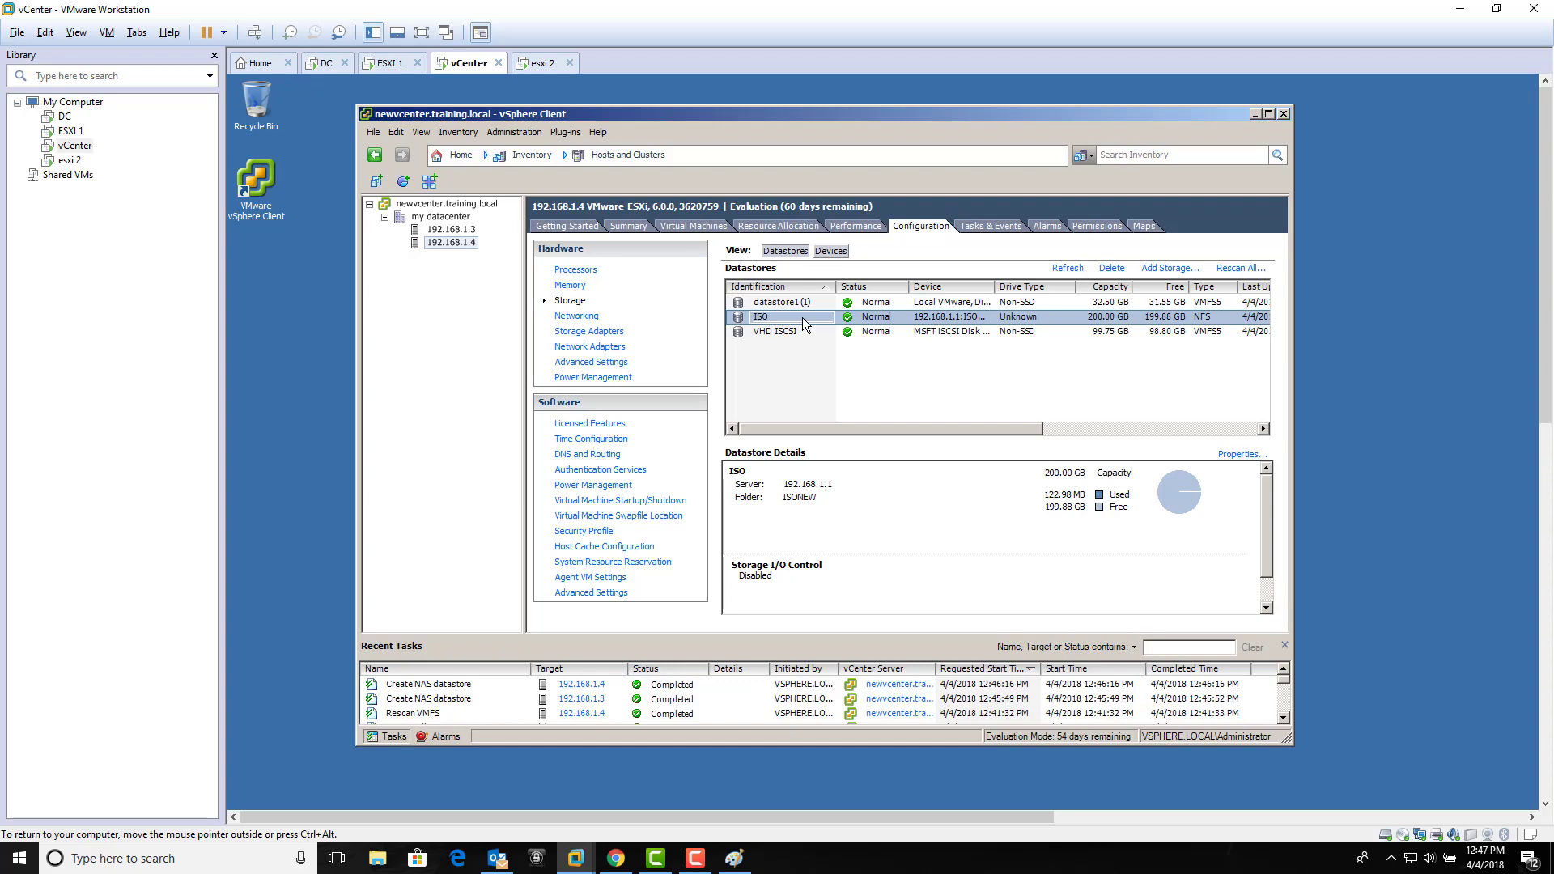
click(858, 332)
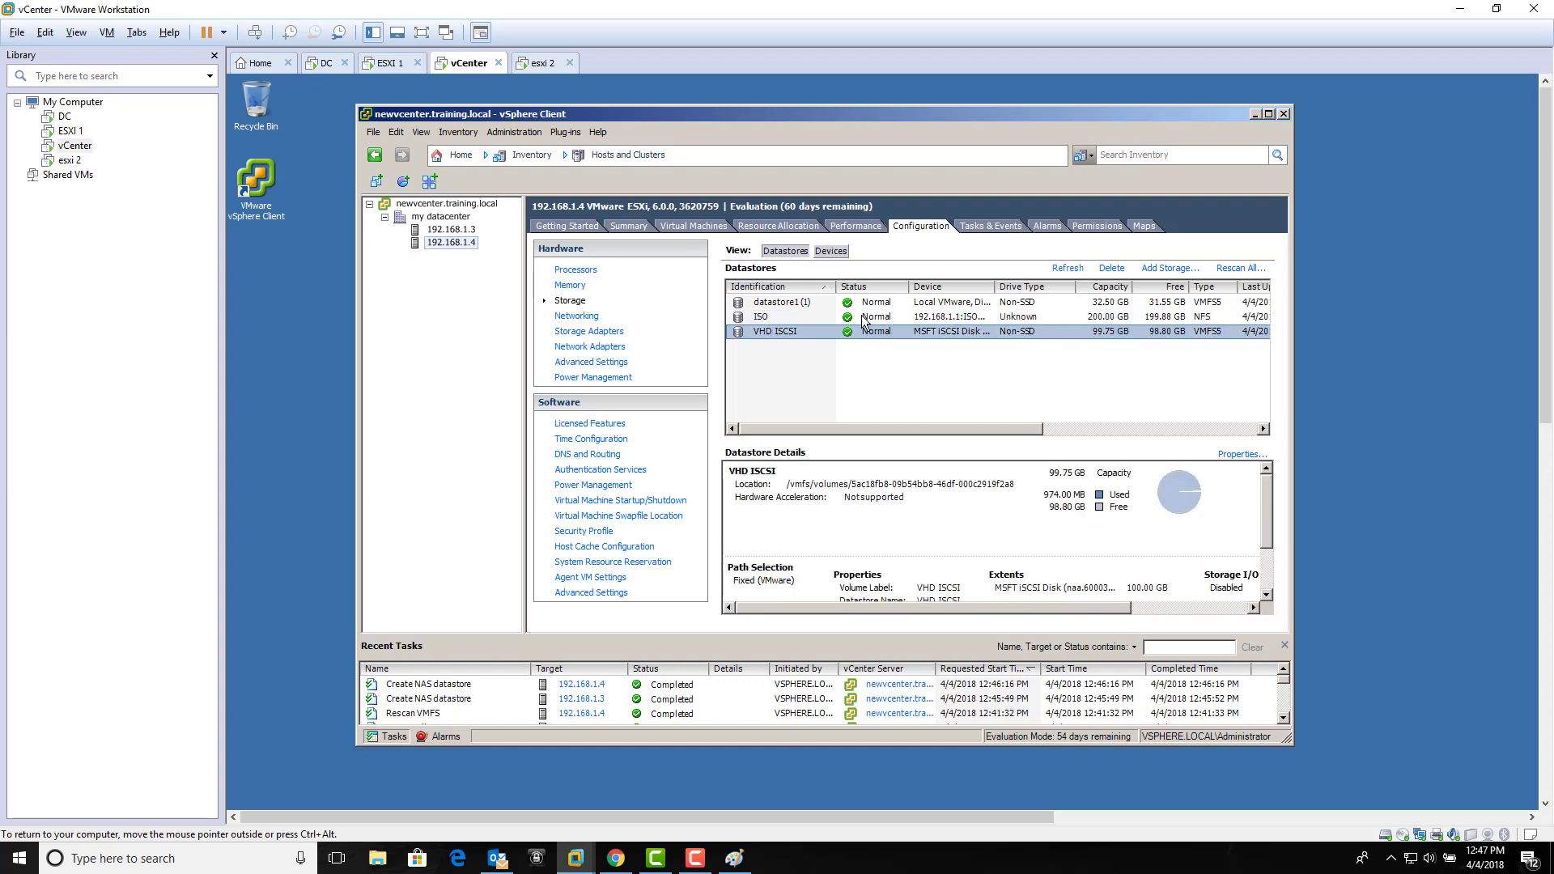
click(864, 316)
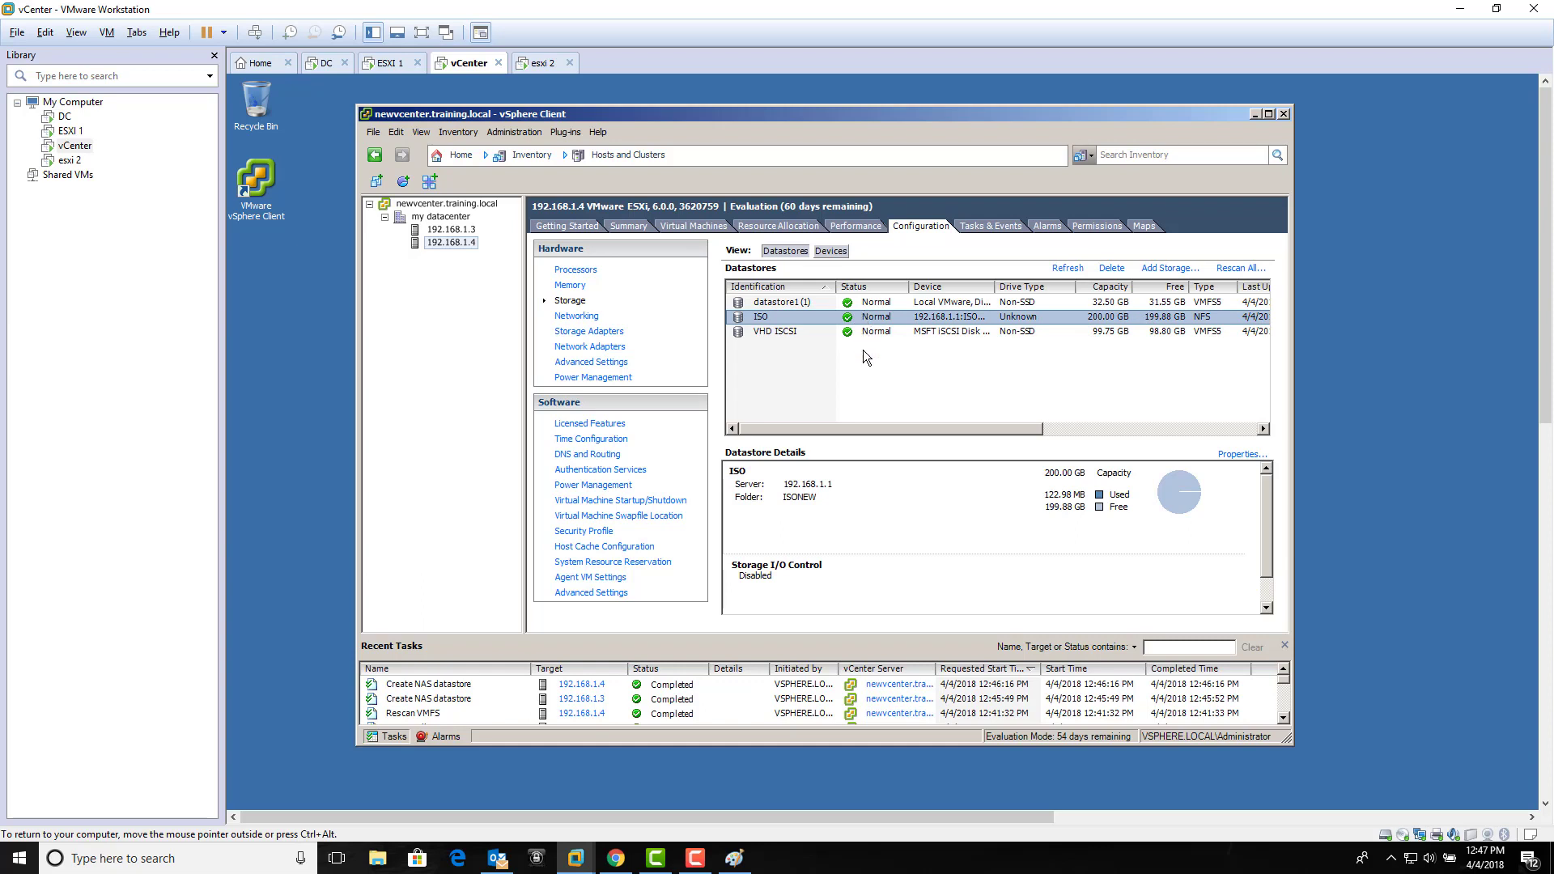
click(863, 349)
click(865, 332)
click(876, 370)
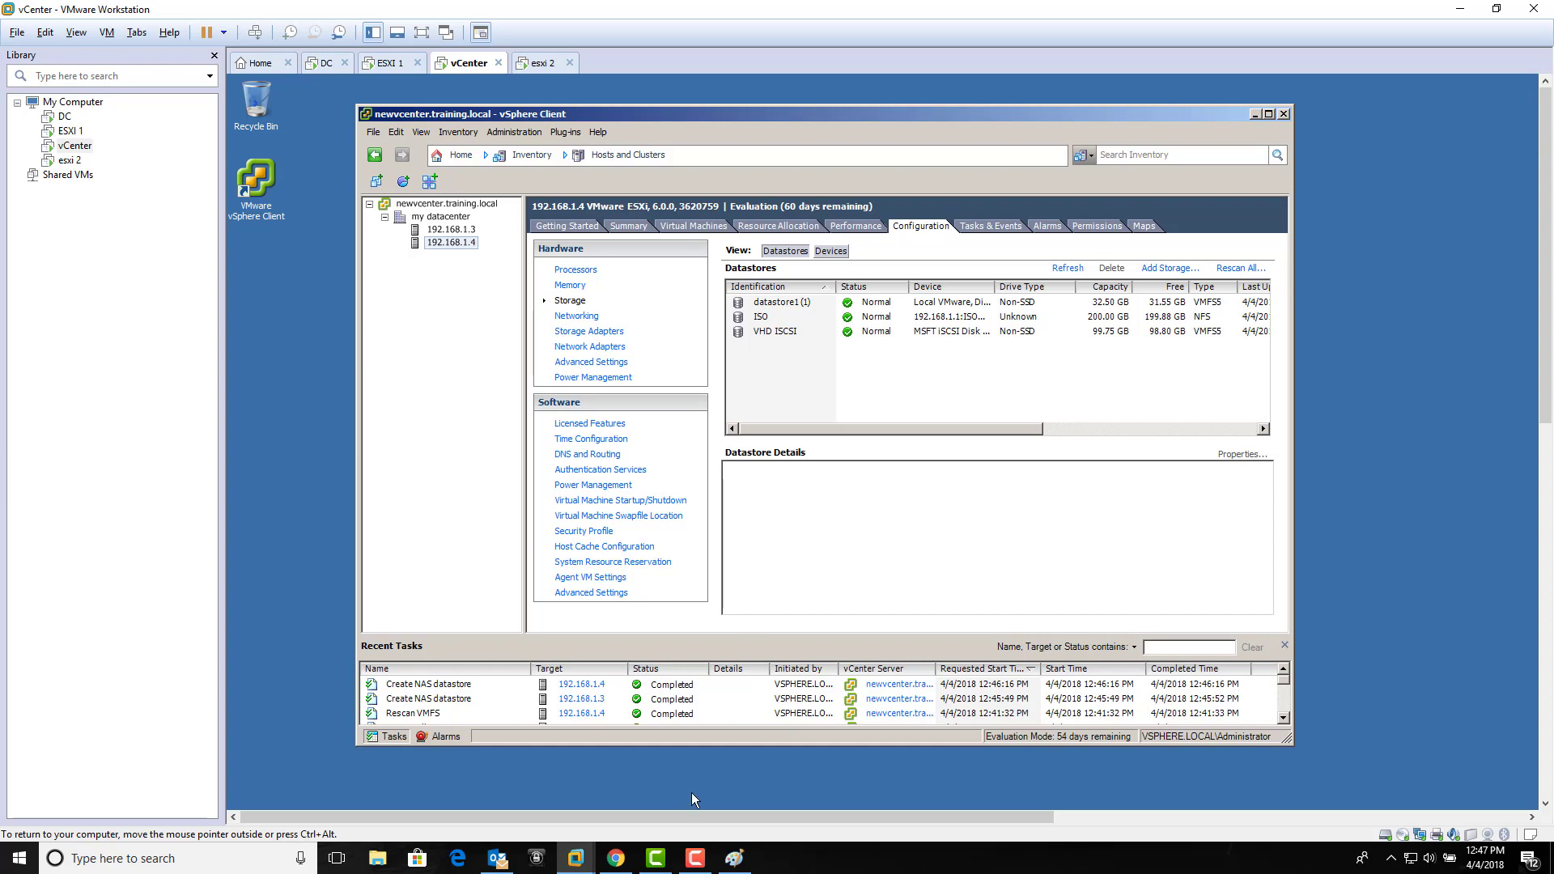
click(695, 858)
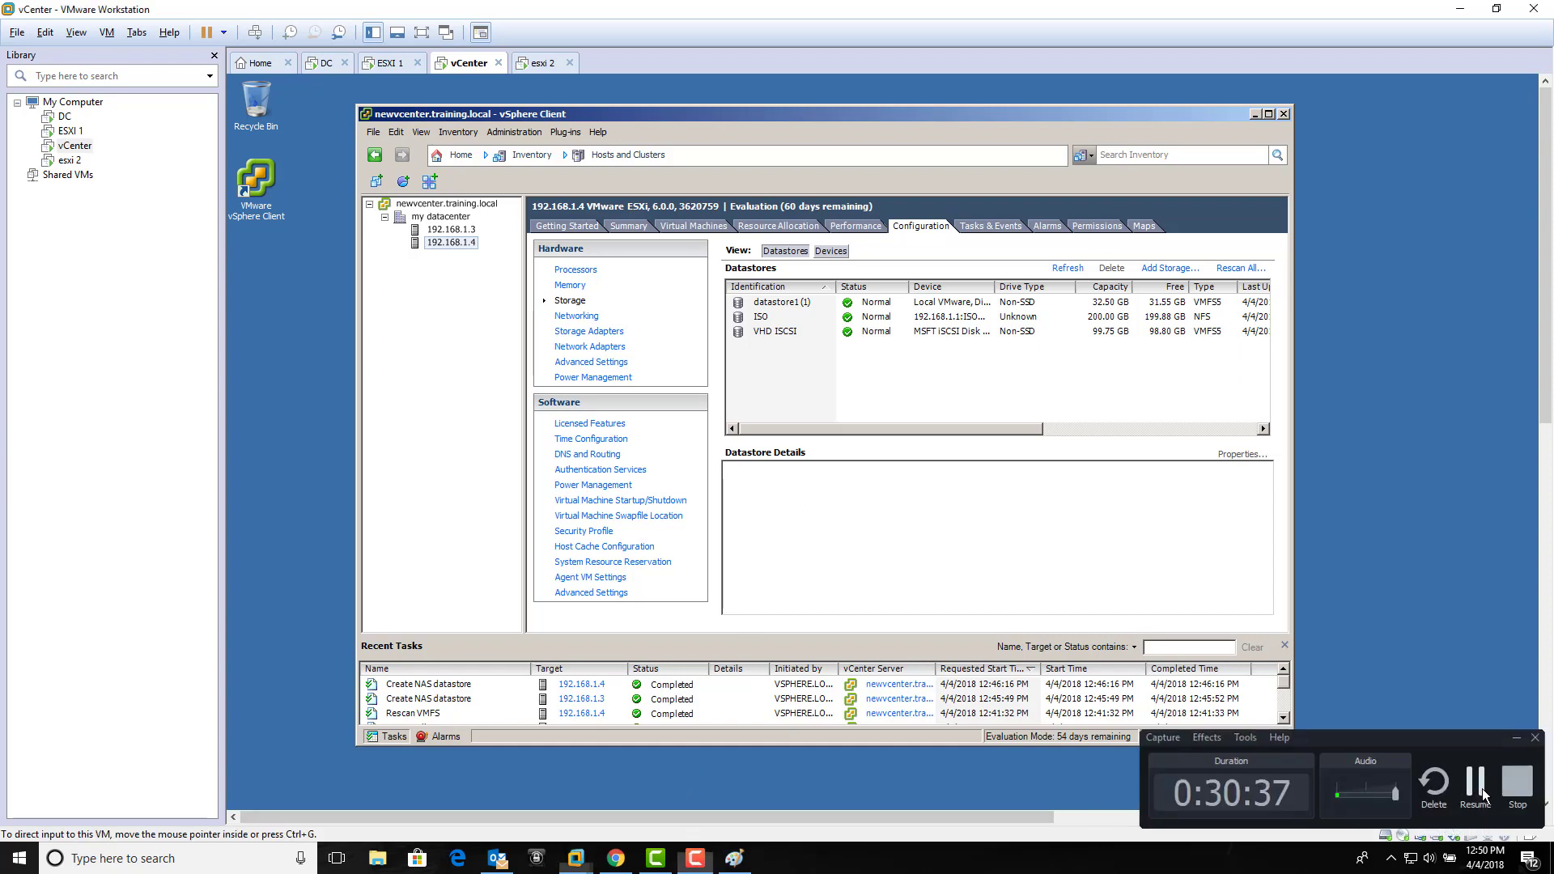
click(1478, 790)
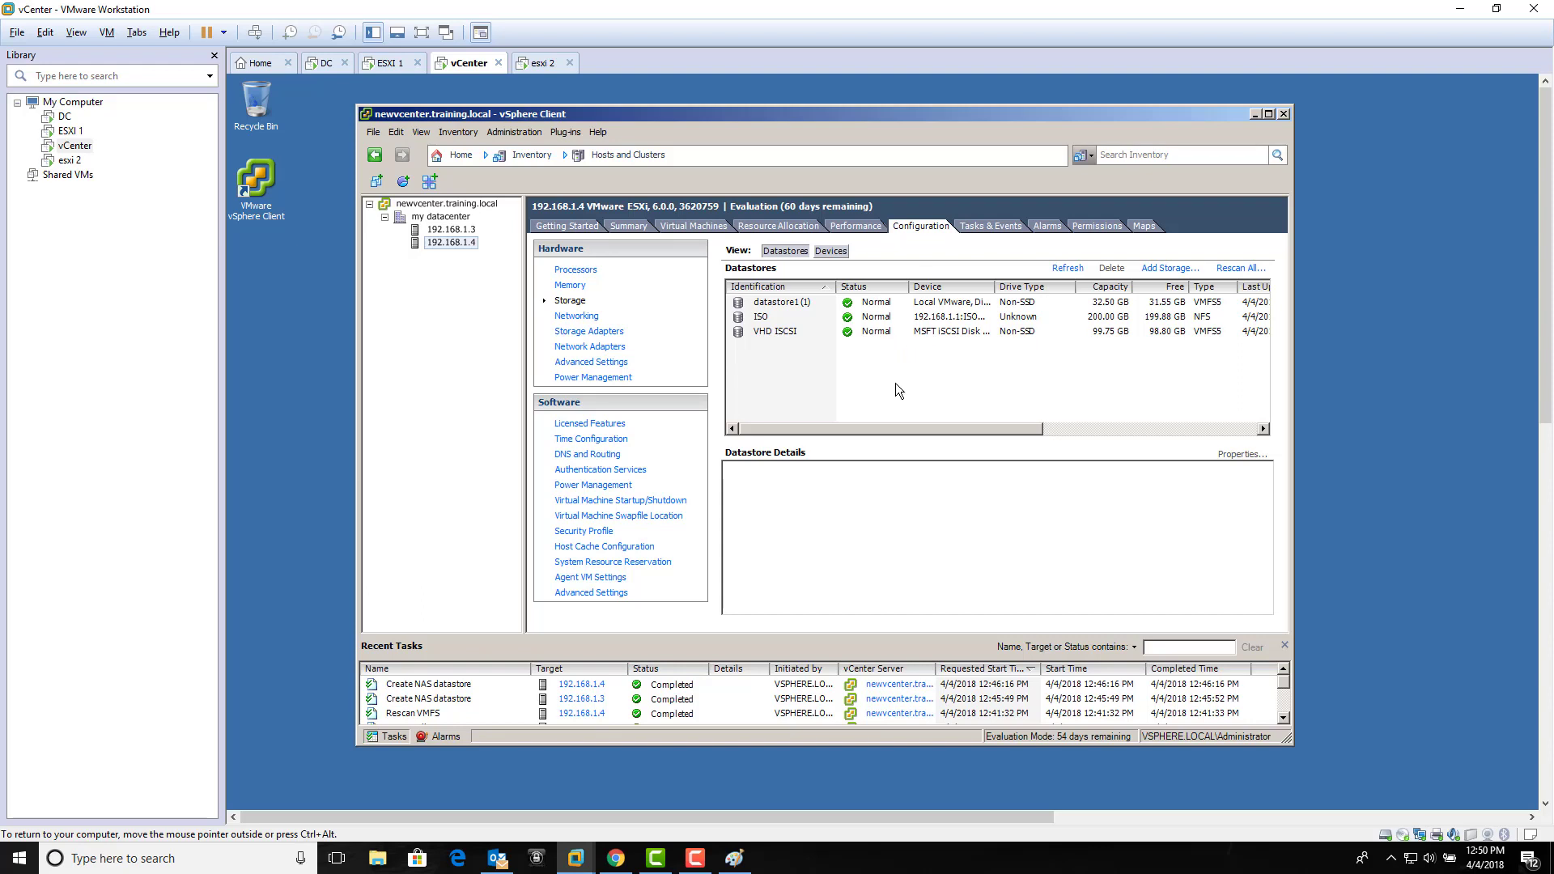
click(455, 155)
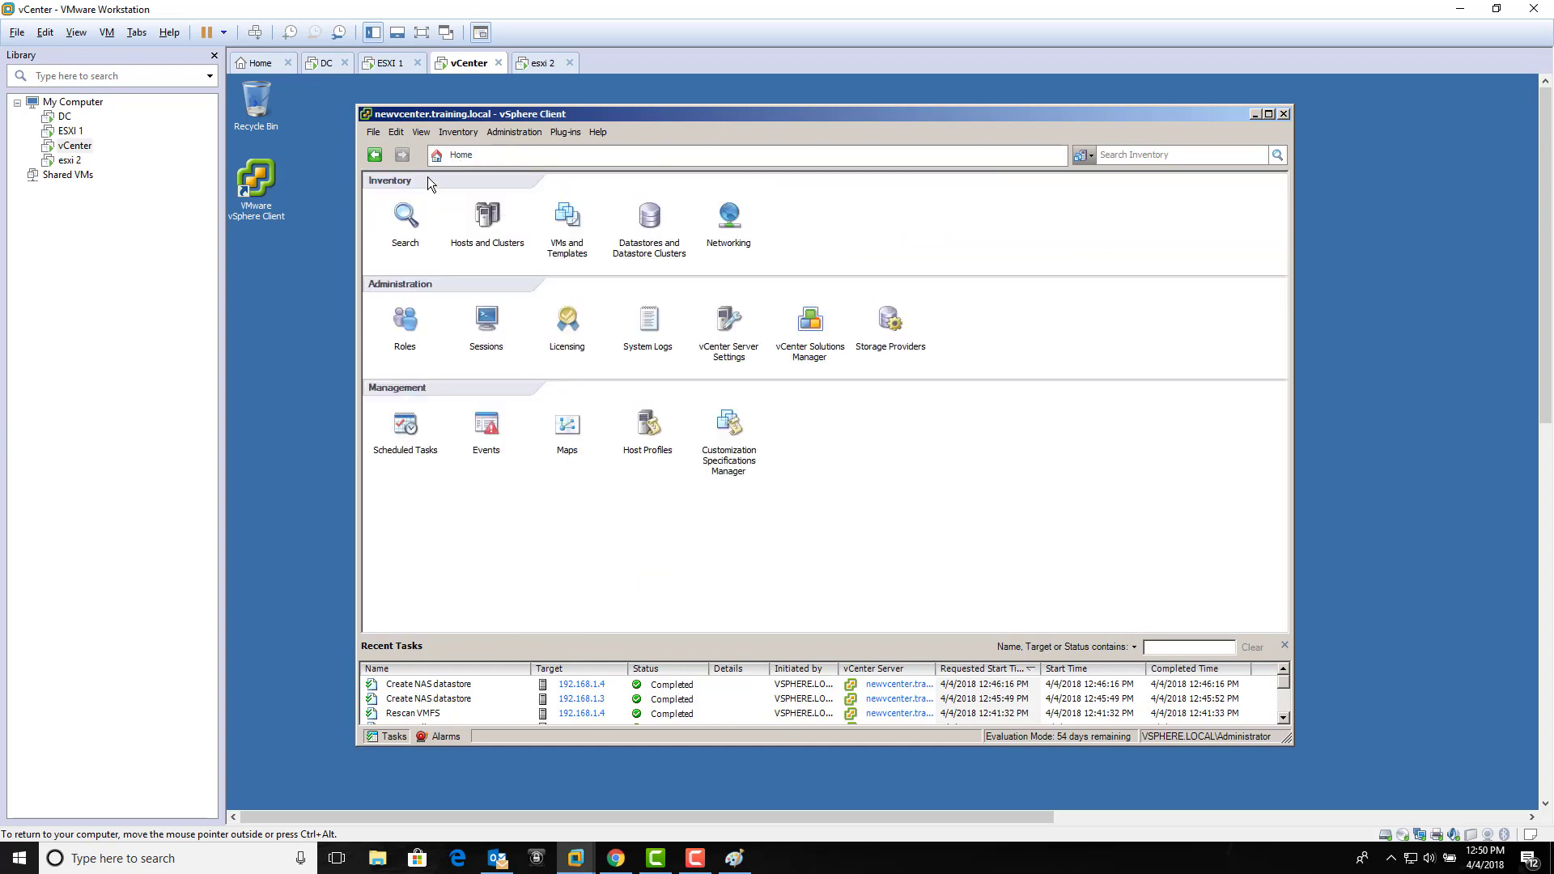
Step: Open Datastores and Datastore Clusters and expand newcenter.training.local > my datacenter
click(648, 220)
click(369, 204)
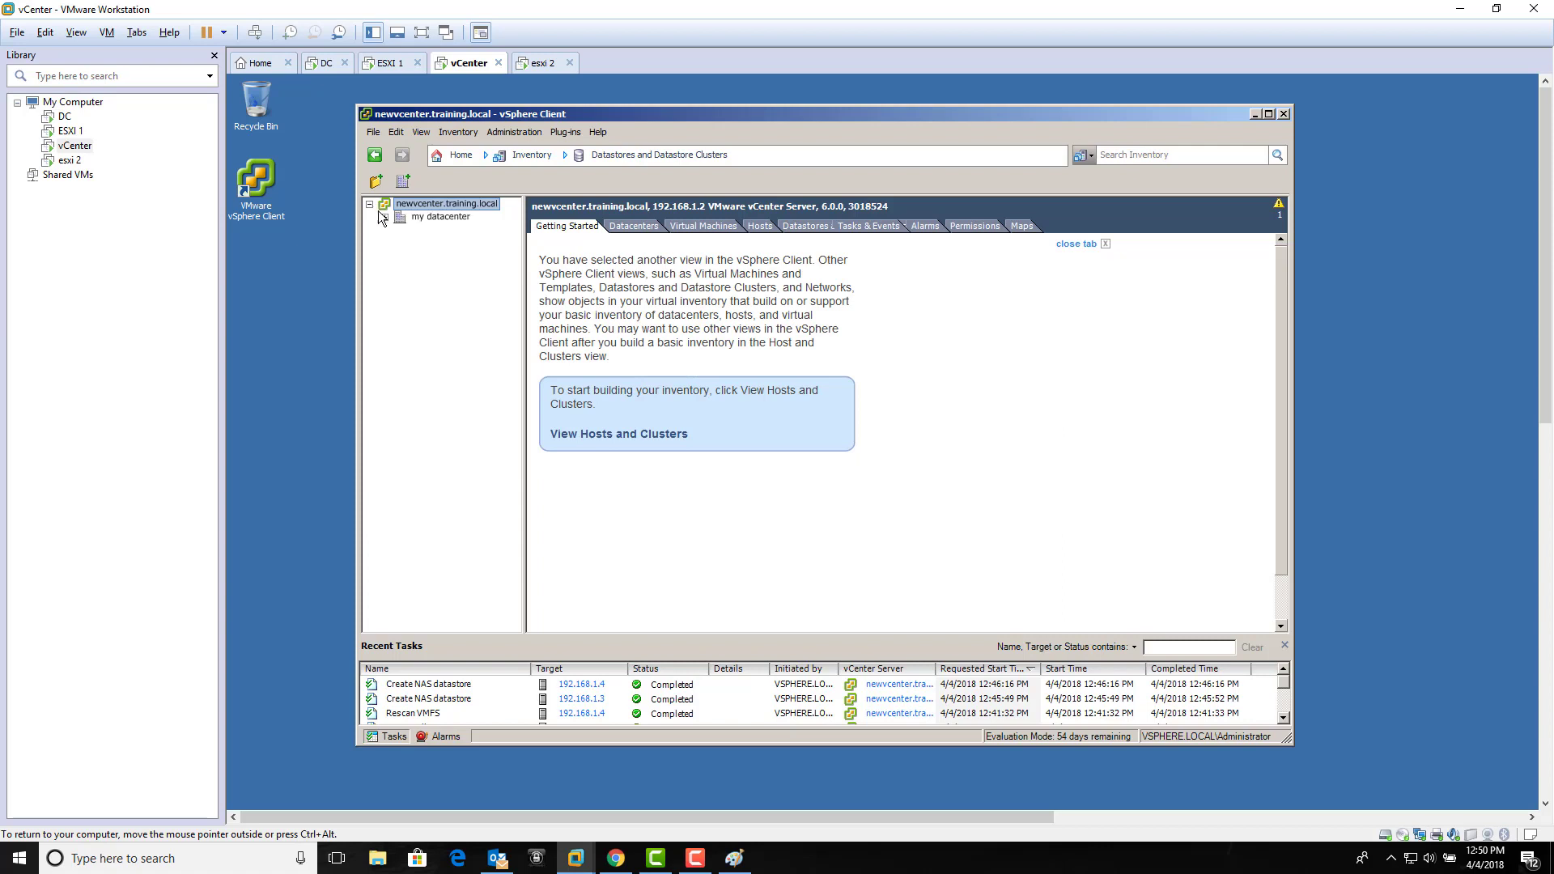
click(385, 218)
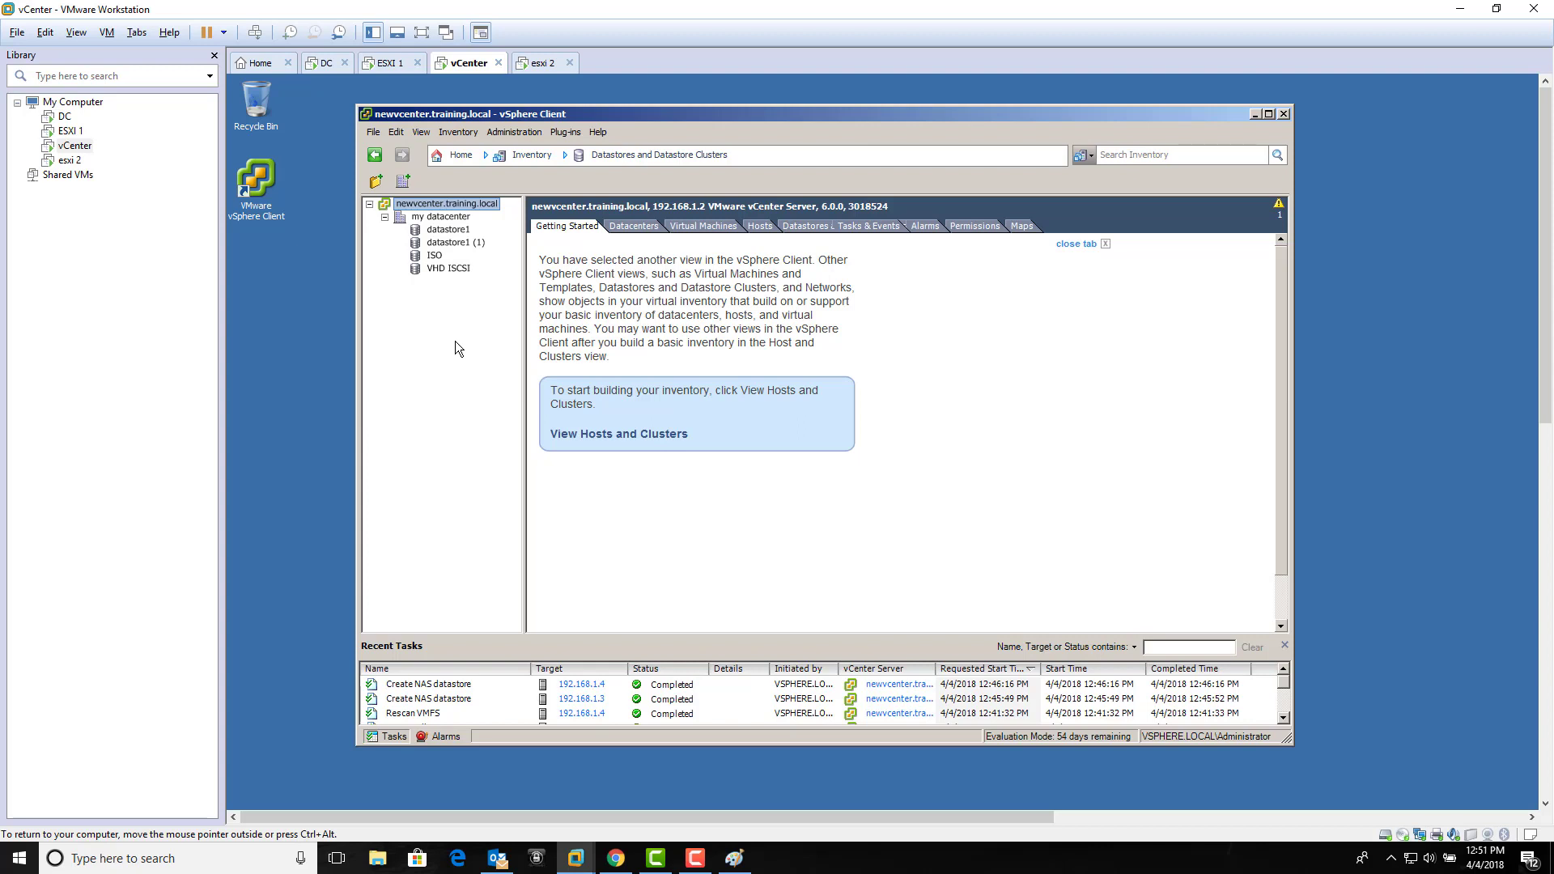
click(696, 858)
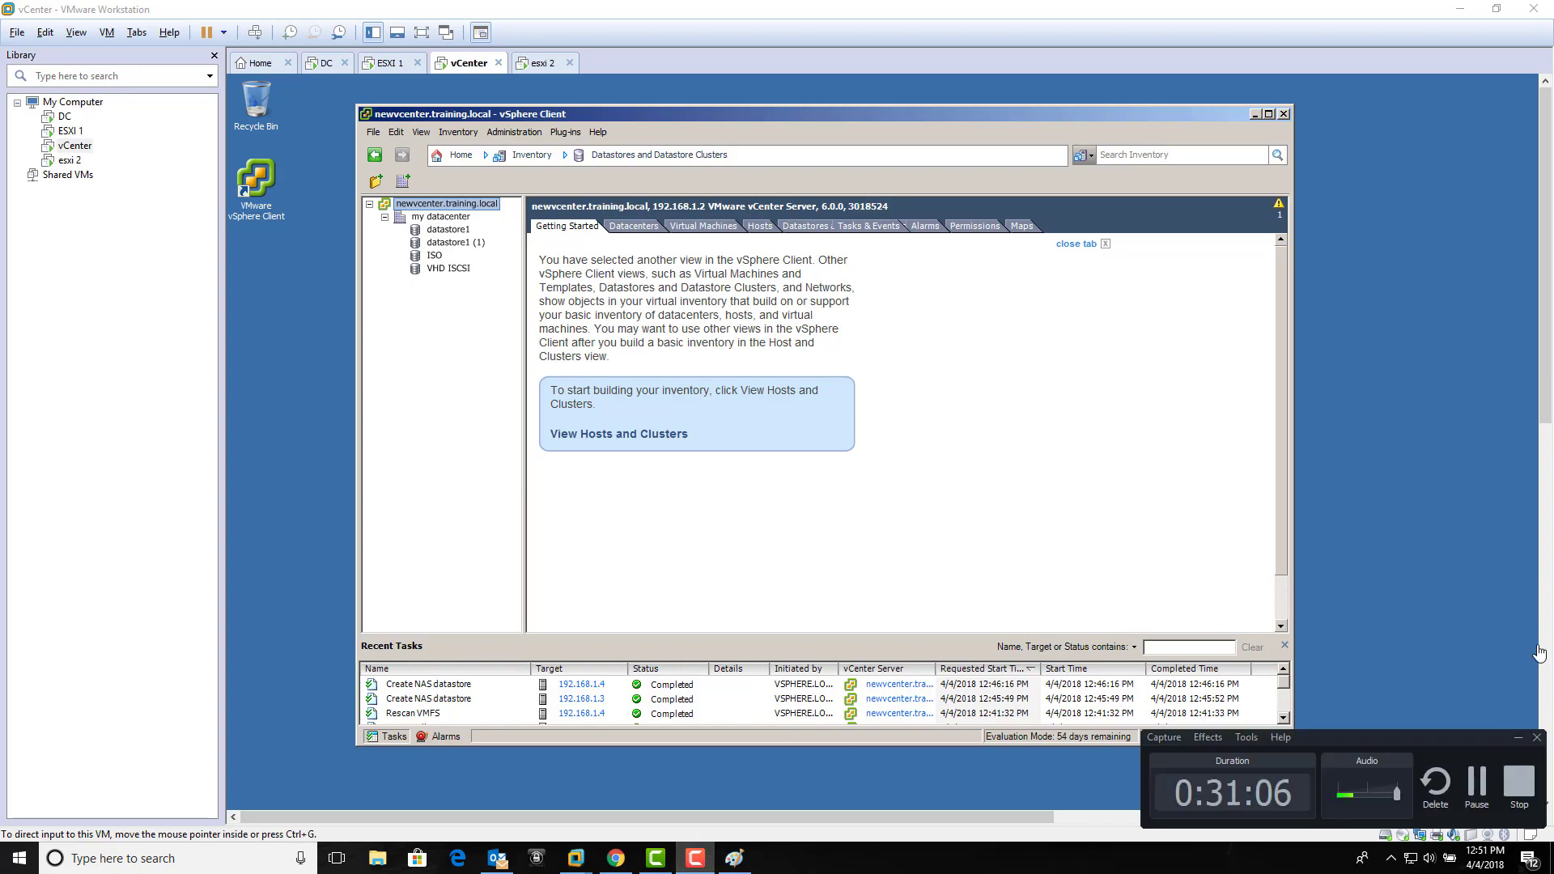